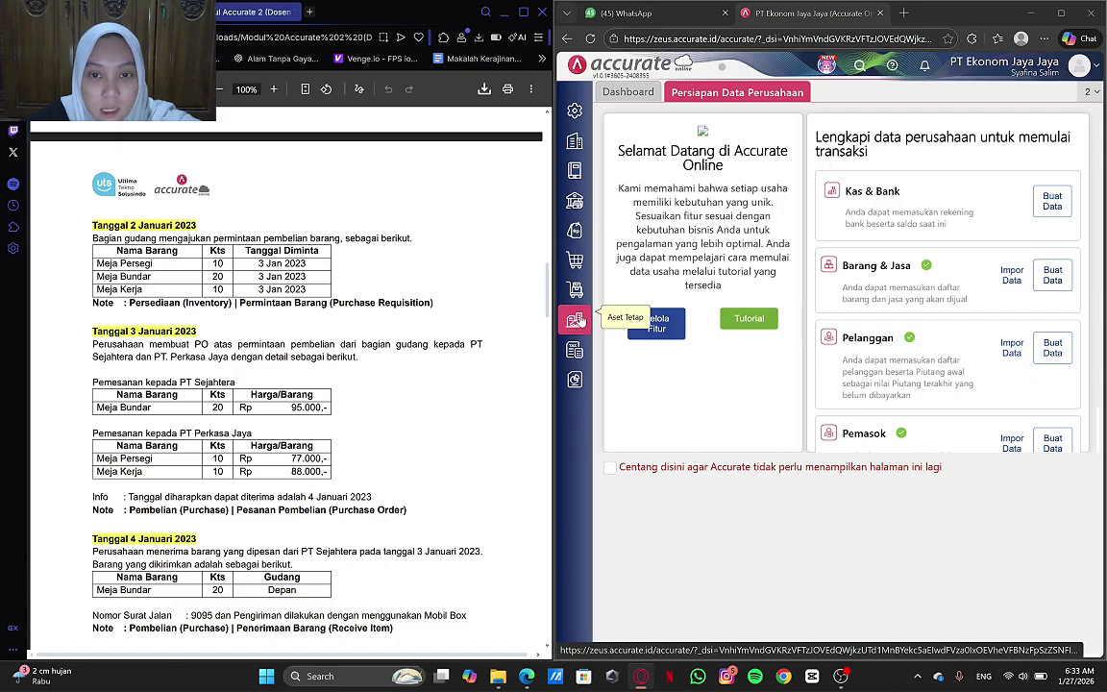
- Start a new Permintaan Barang from the Persediaan module and set its date to 02/01/2023
click(576, 296)
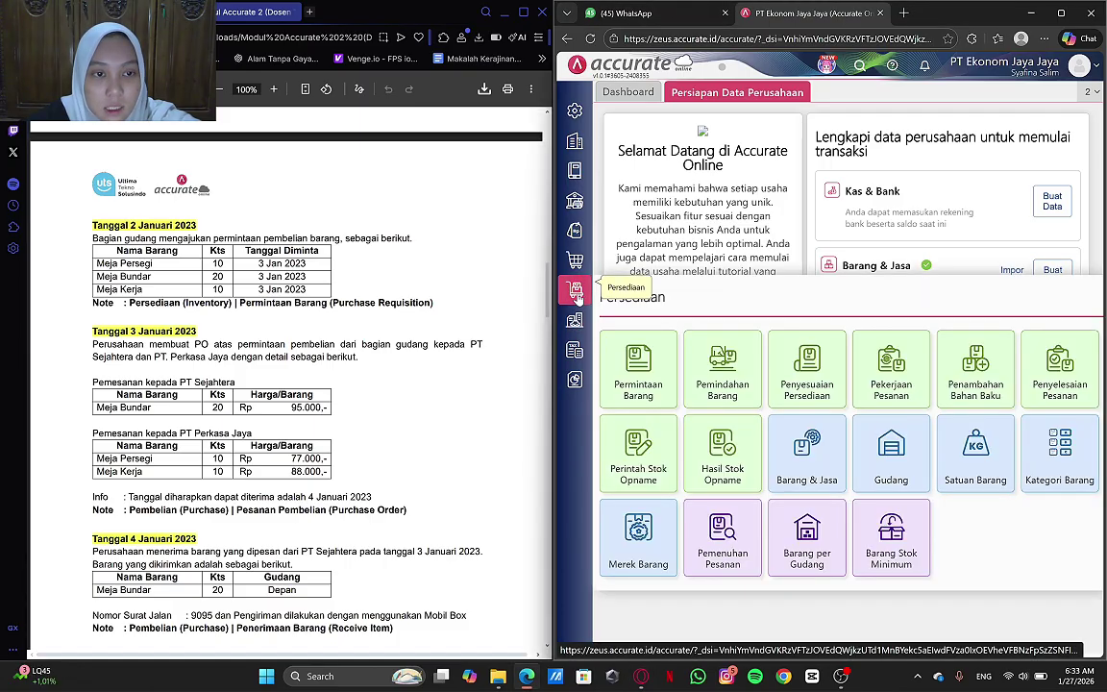
click(645, 364)
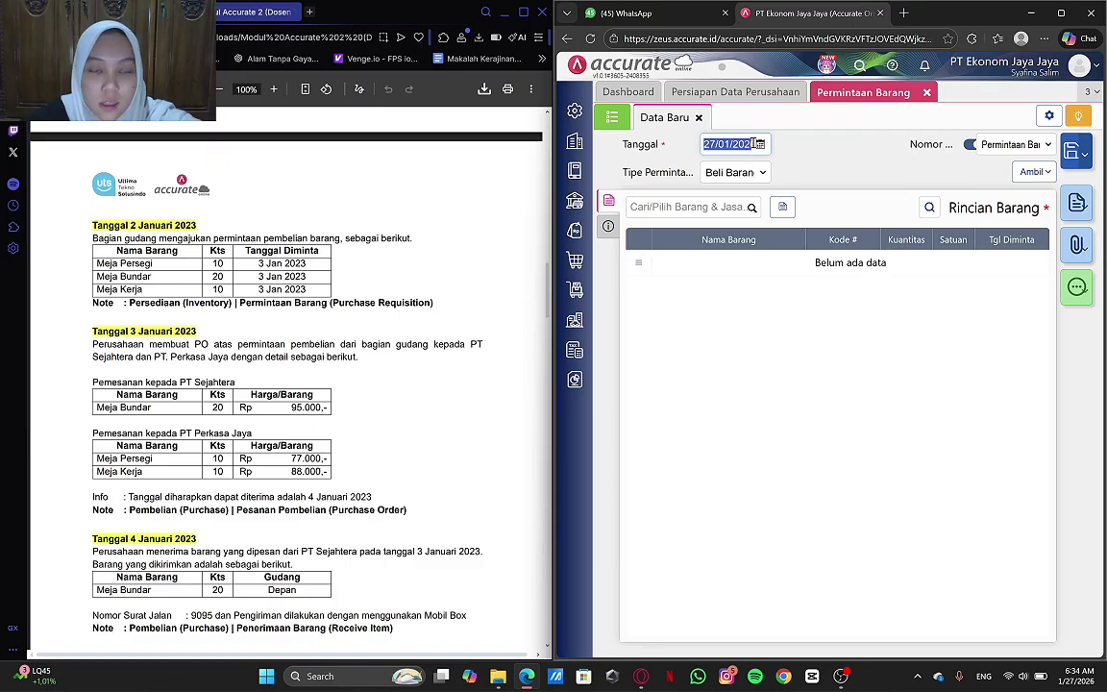
key(BackSpace)
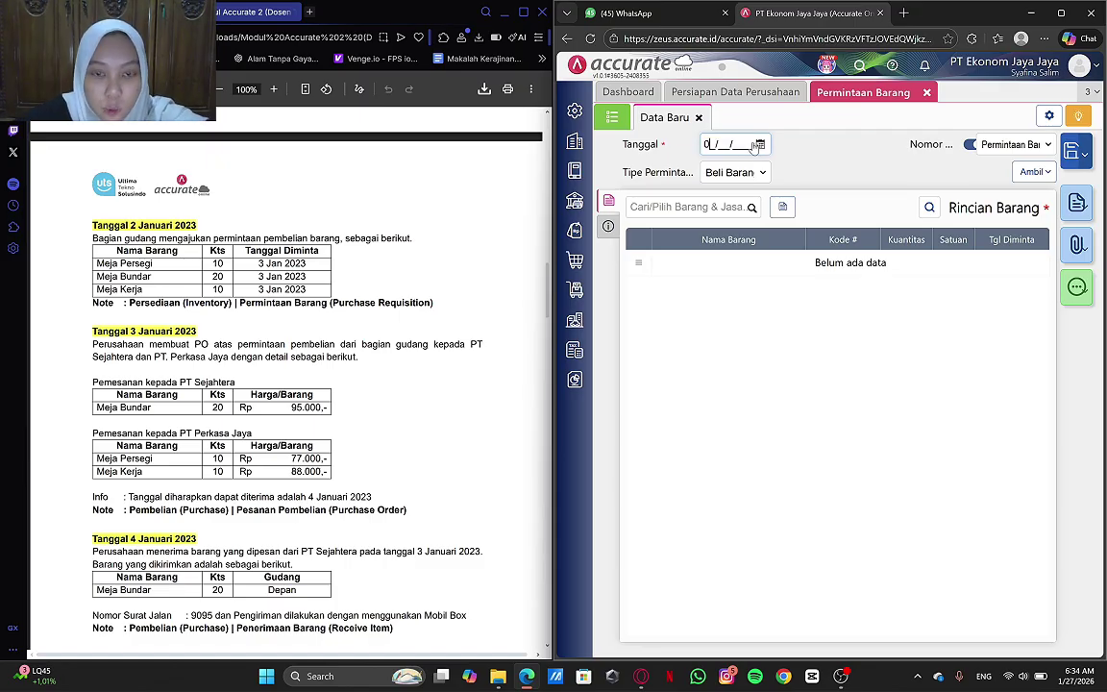
text(02)
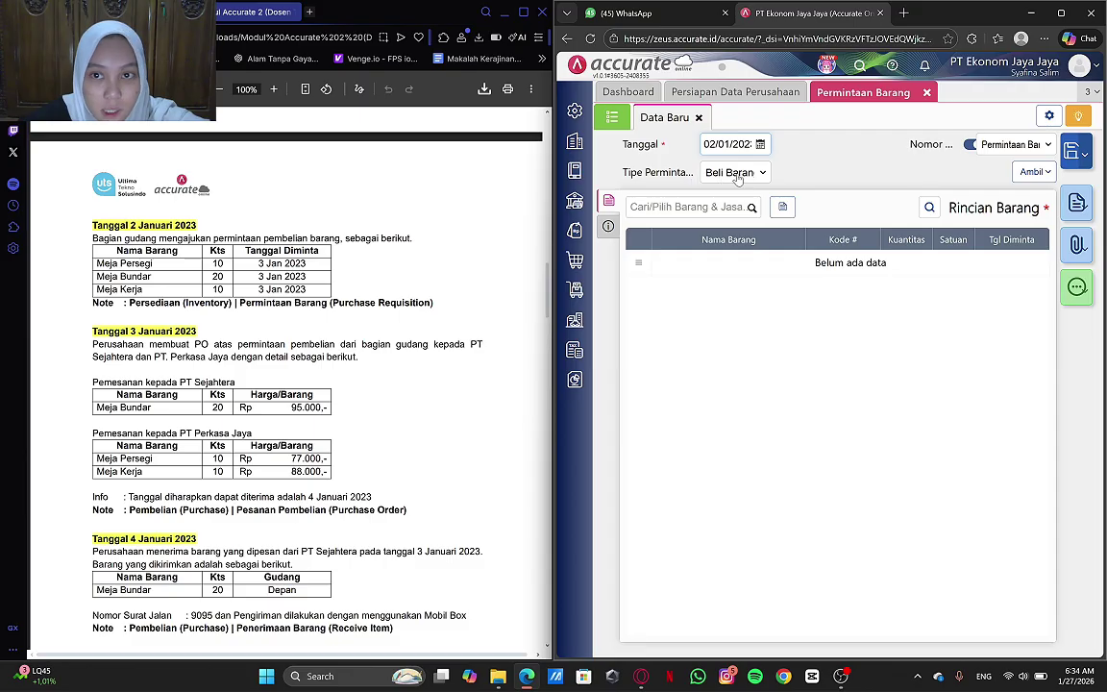
- Add Meja Persegi to the item request with requested date 03/01/2023 and quantity 10 pcs
click(730, 205)
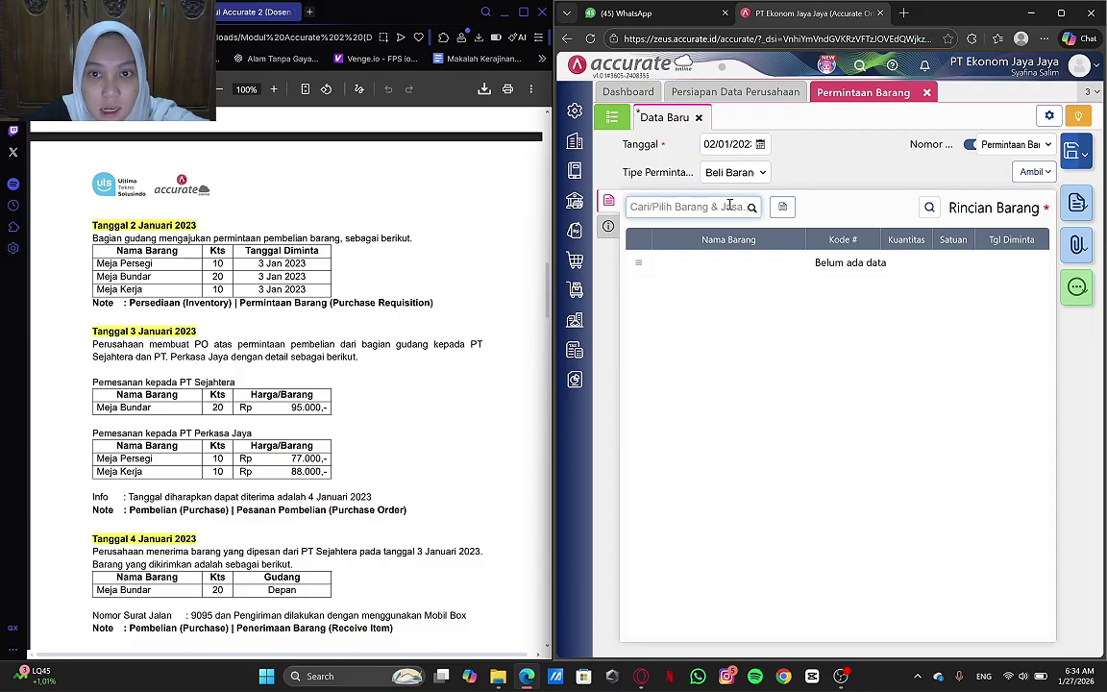
text(me)
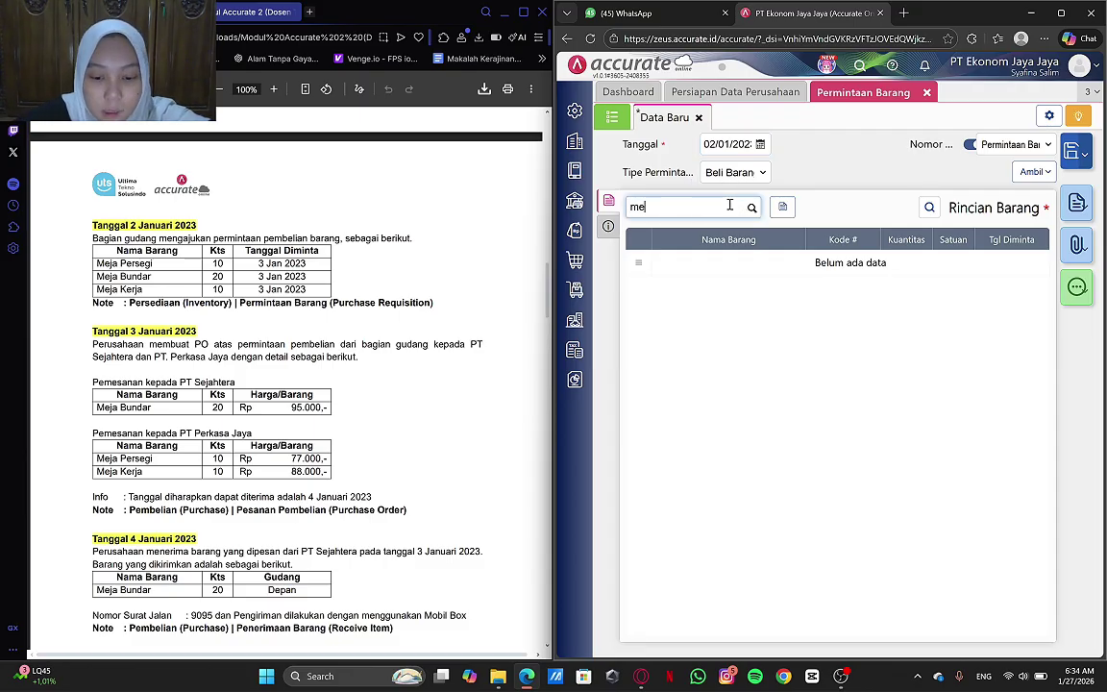
text(ja)
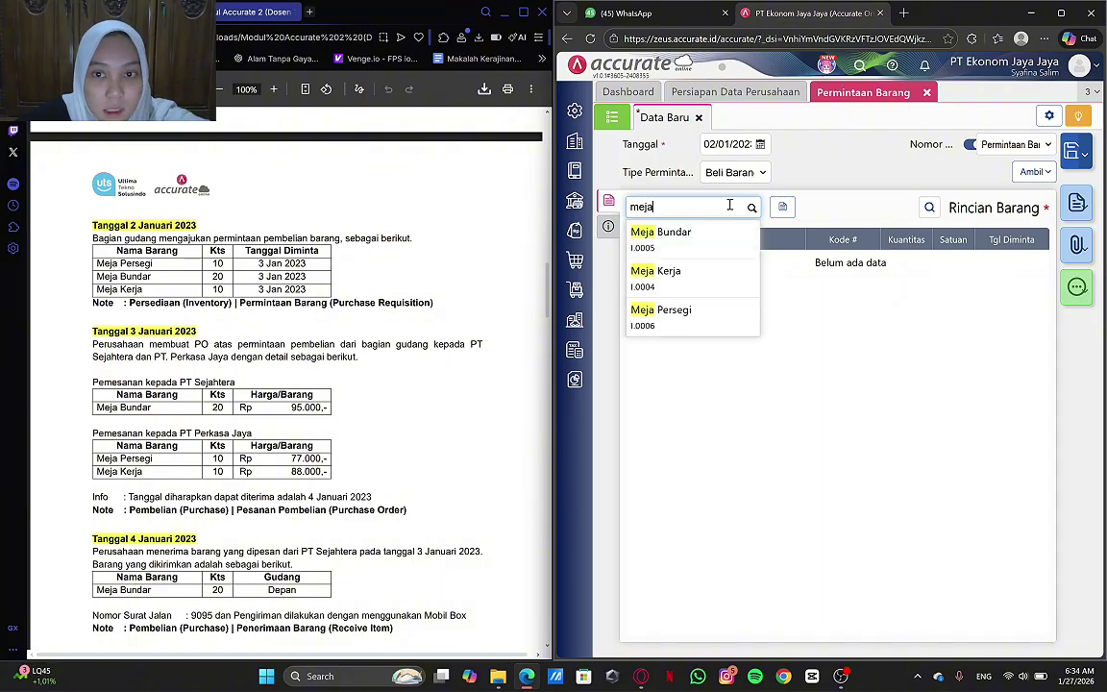
click(700, 315)
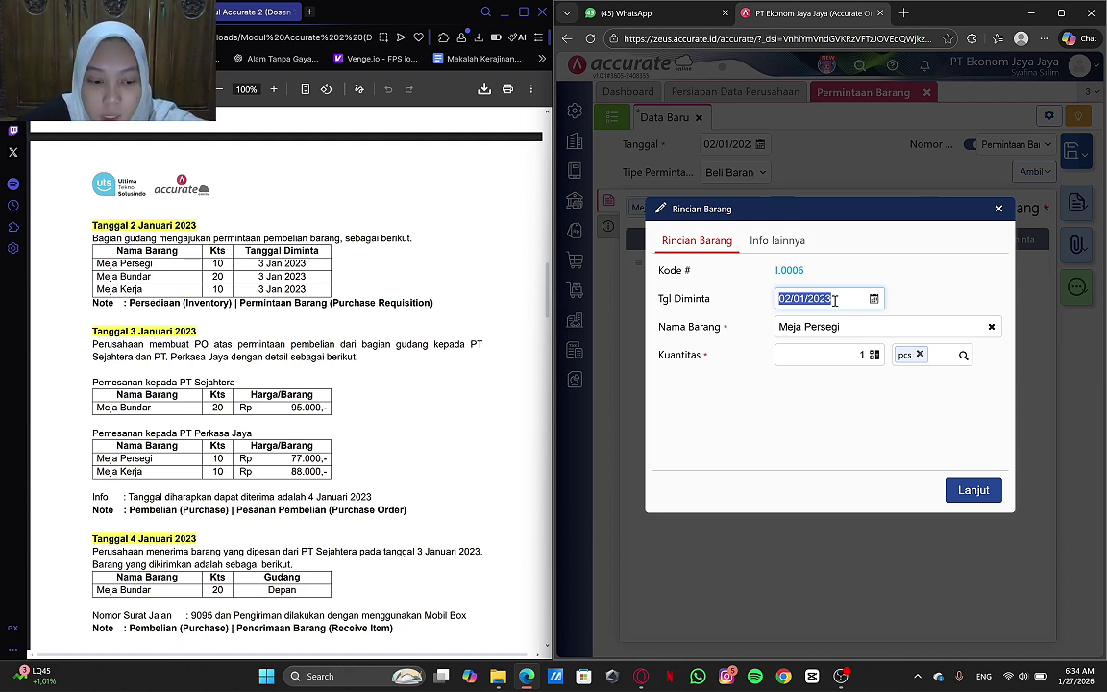
text(03/0)
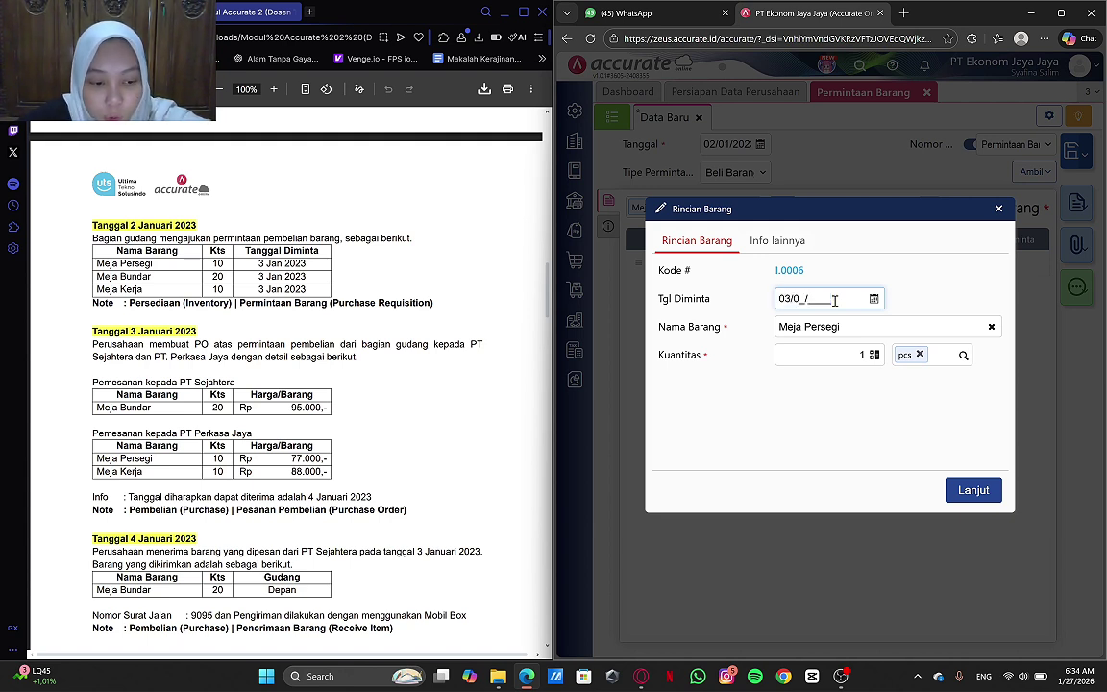
text(1/2023)
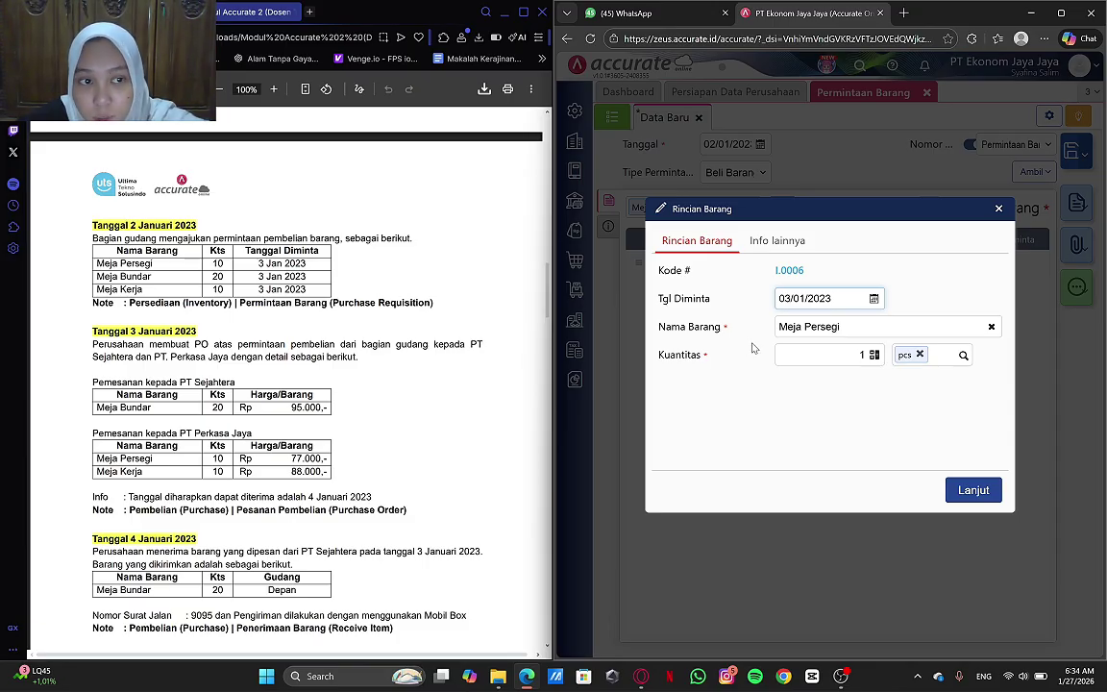
click(831, 355)
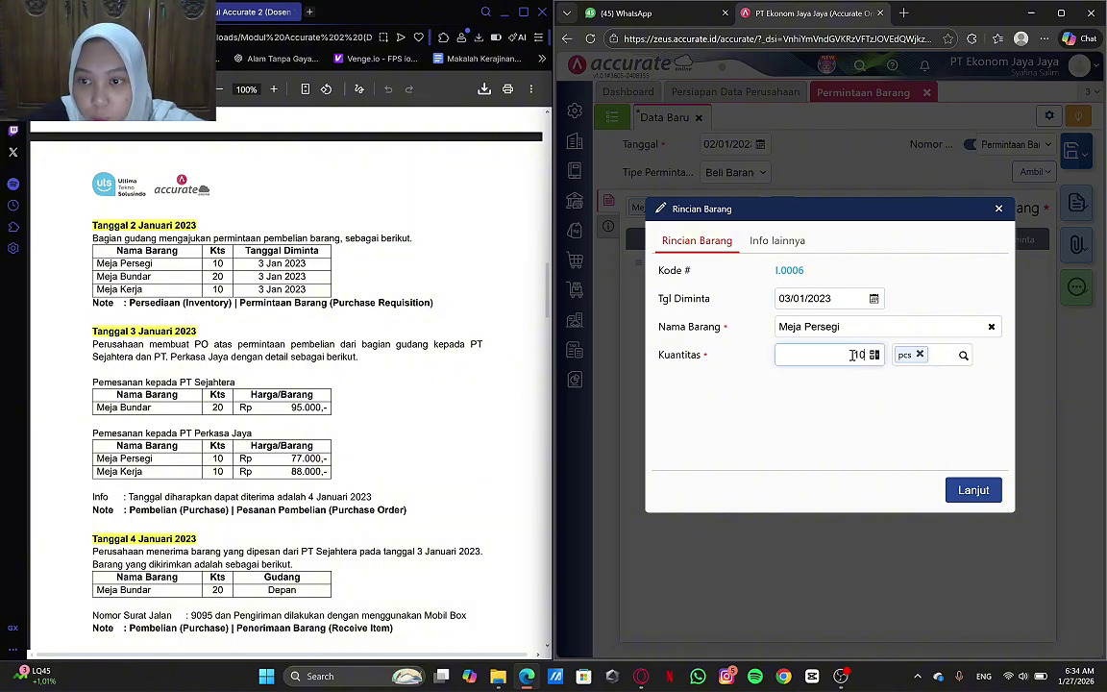
click(974, 492)
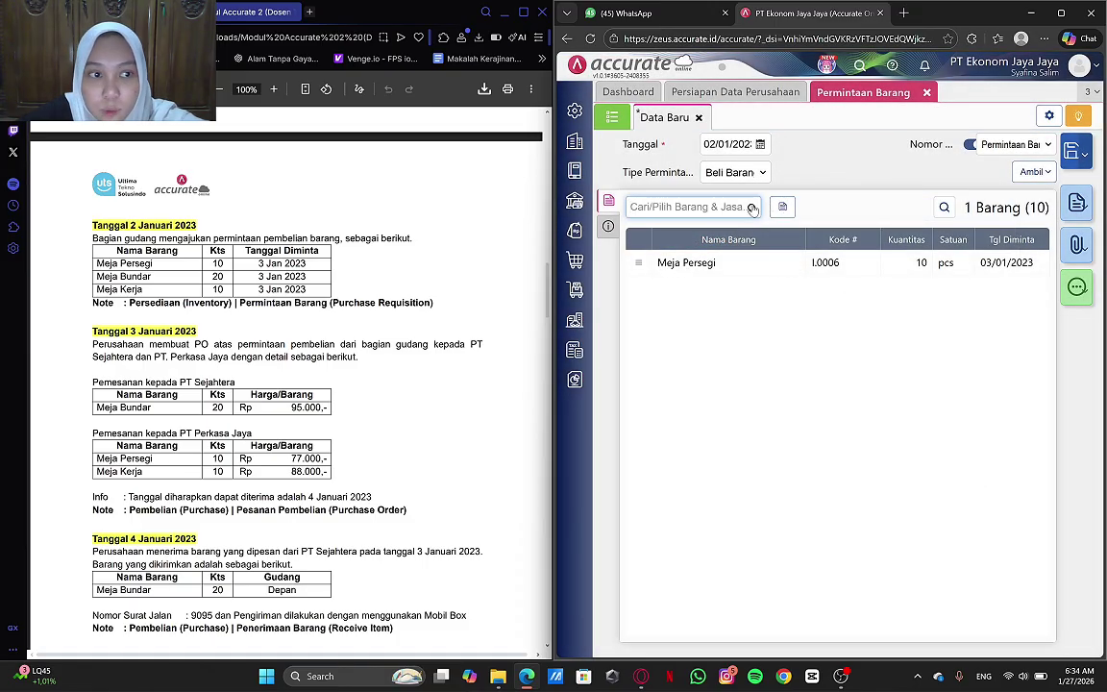
- Add Meja Bundar to the item request with requested date 03/01/2023 and quantity 20 pcs
click(753, 207)
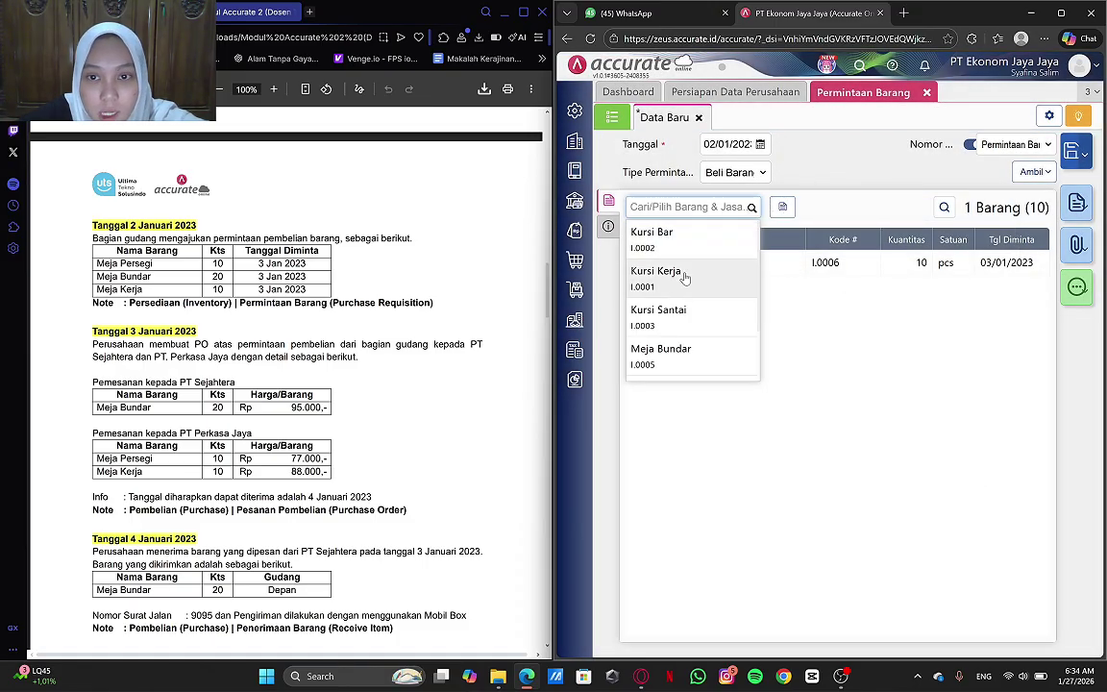
click(673, 354)
key(BackSpace)
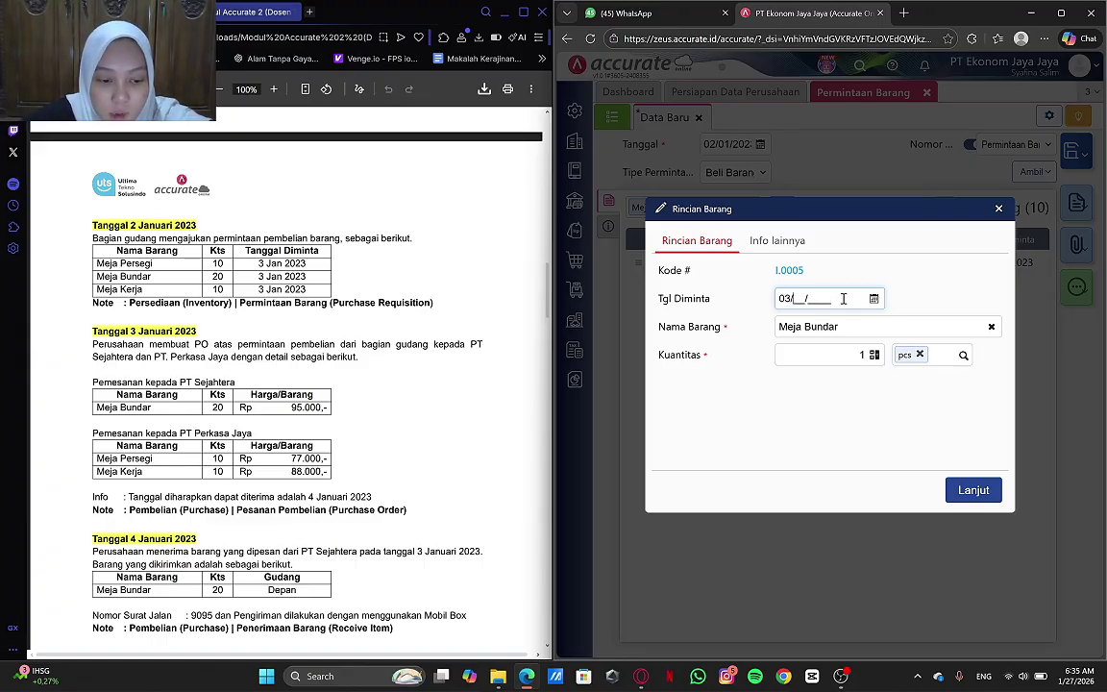
text(03/01/2023)
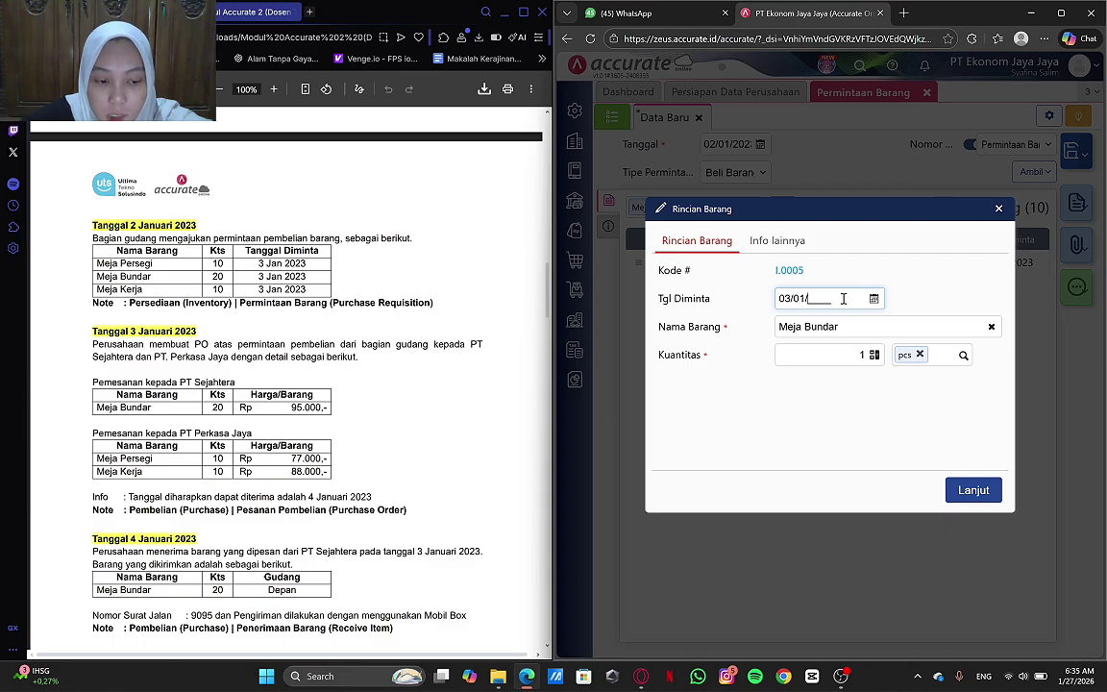
click(864, 354)
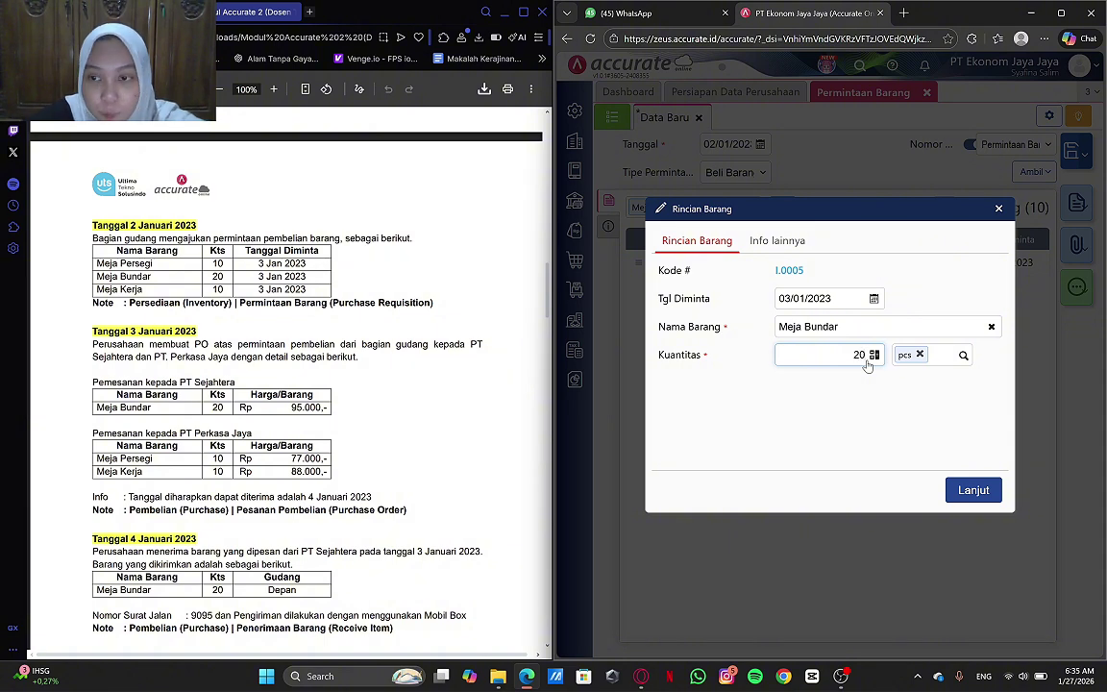
click(973, 490)
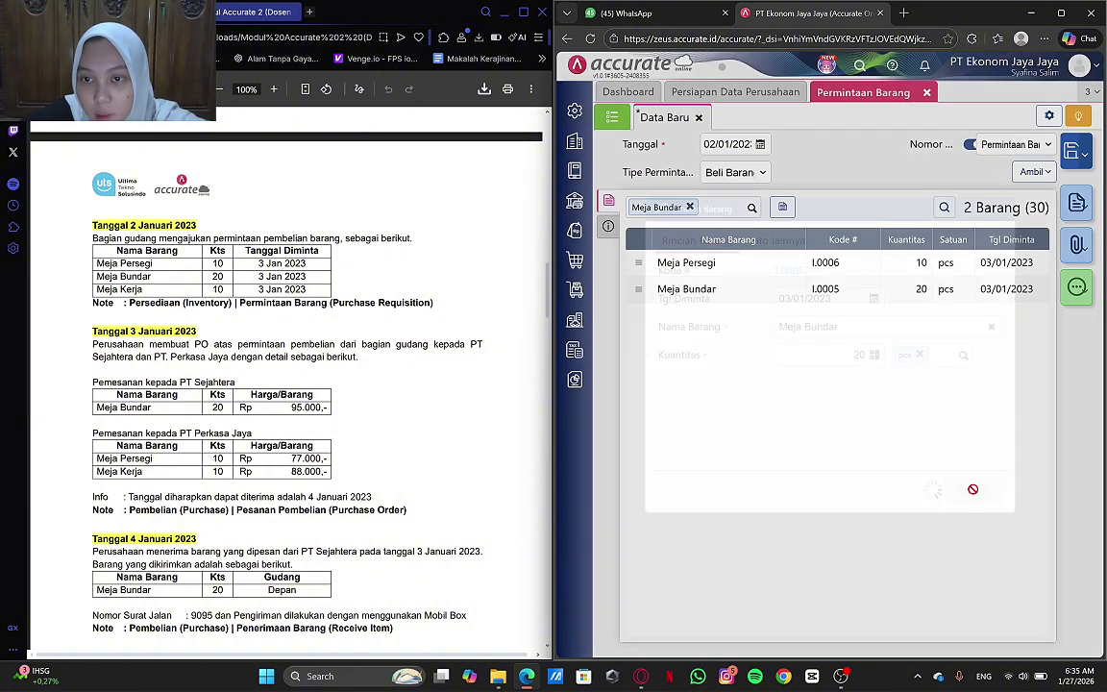
- Search the items for "meja" and select Meja Kerja as another line of the item request
click(721, 206)
text(meja )
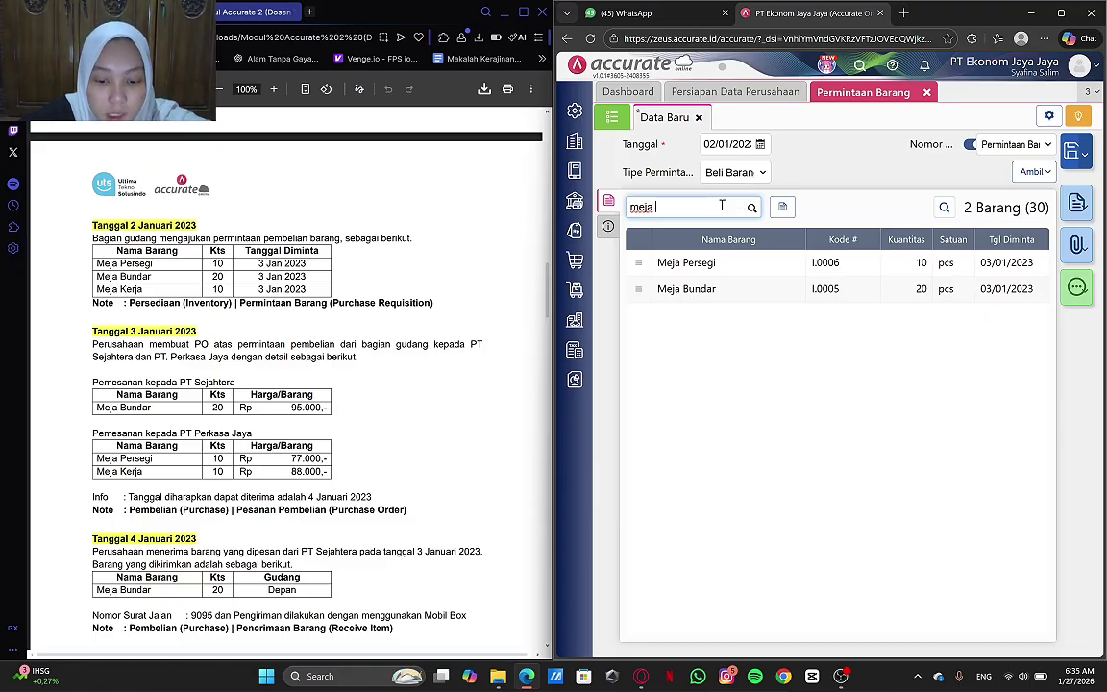
text(keja)
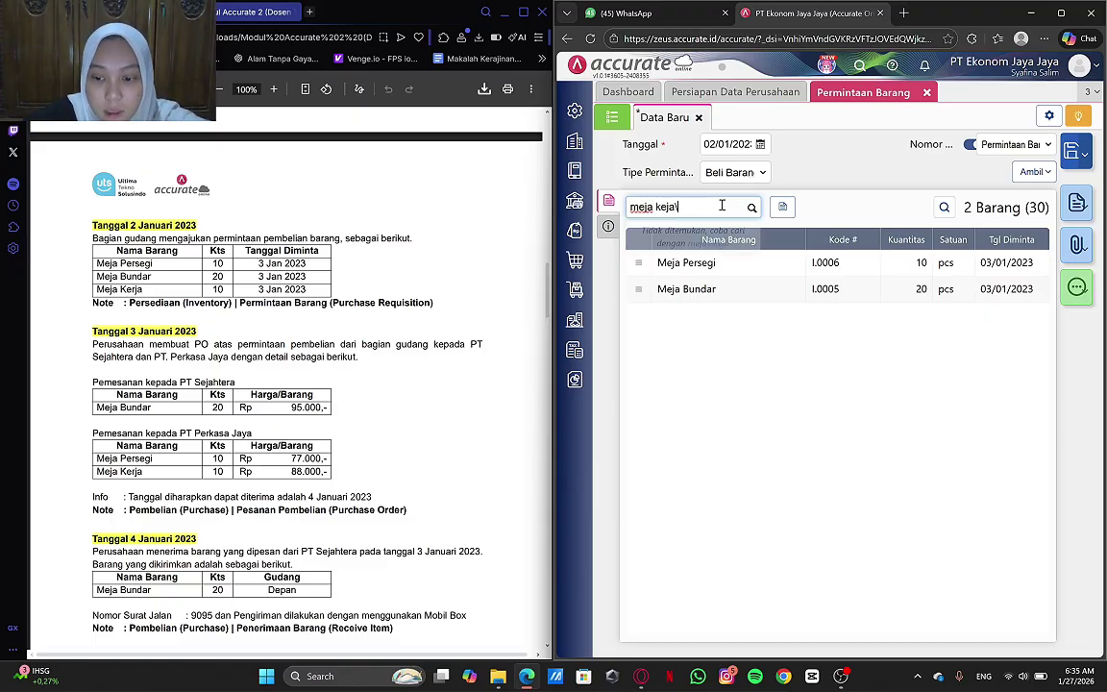
key(BackSpace)
key(BackSpace)
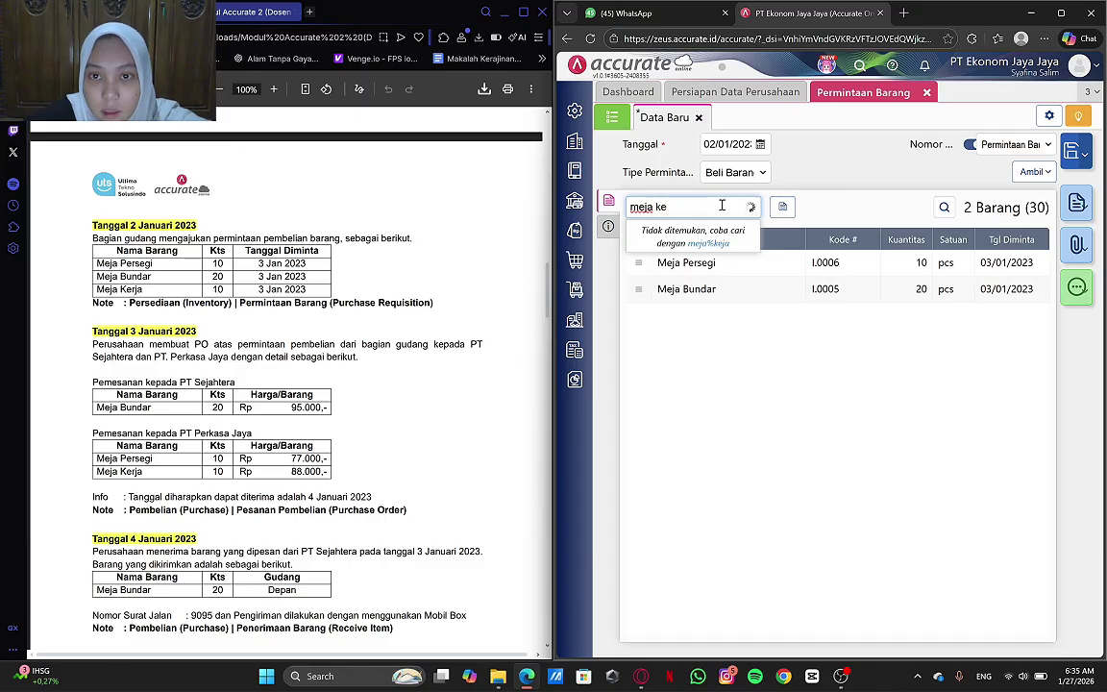
key(BackSpace)
key(BackSpace)
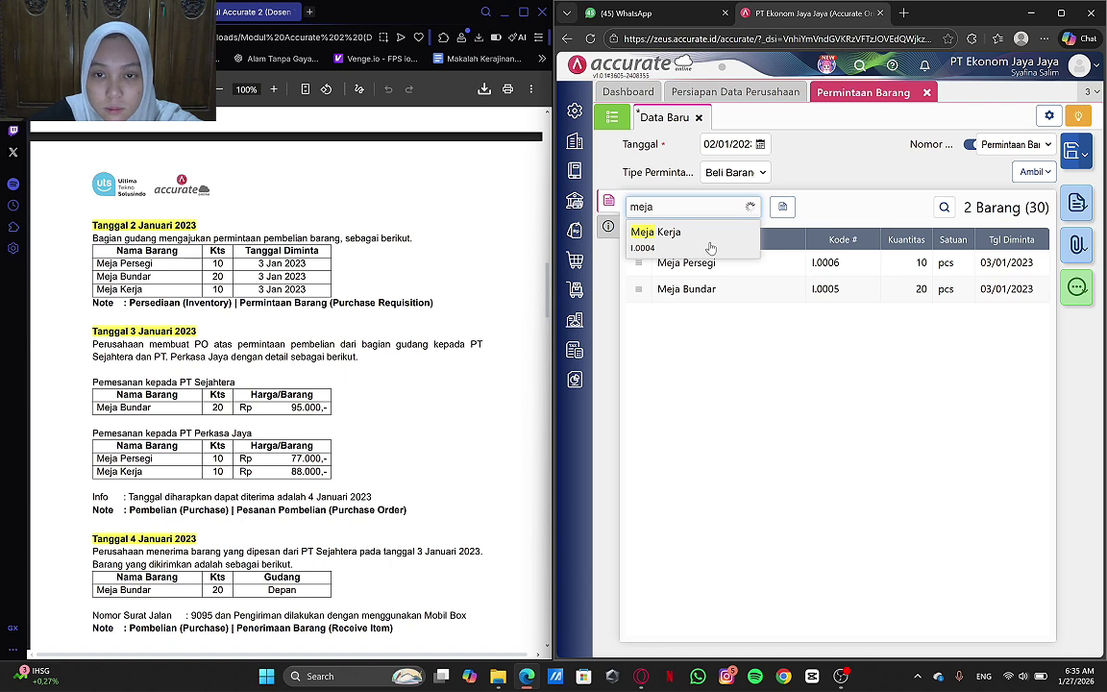
click(704, 249)
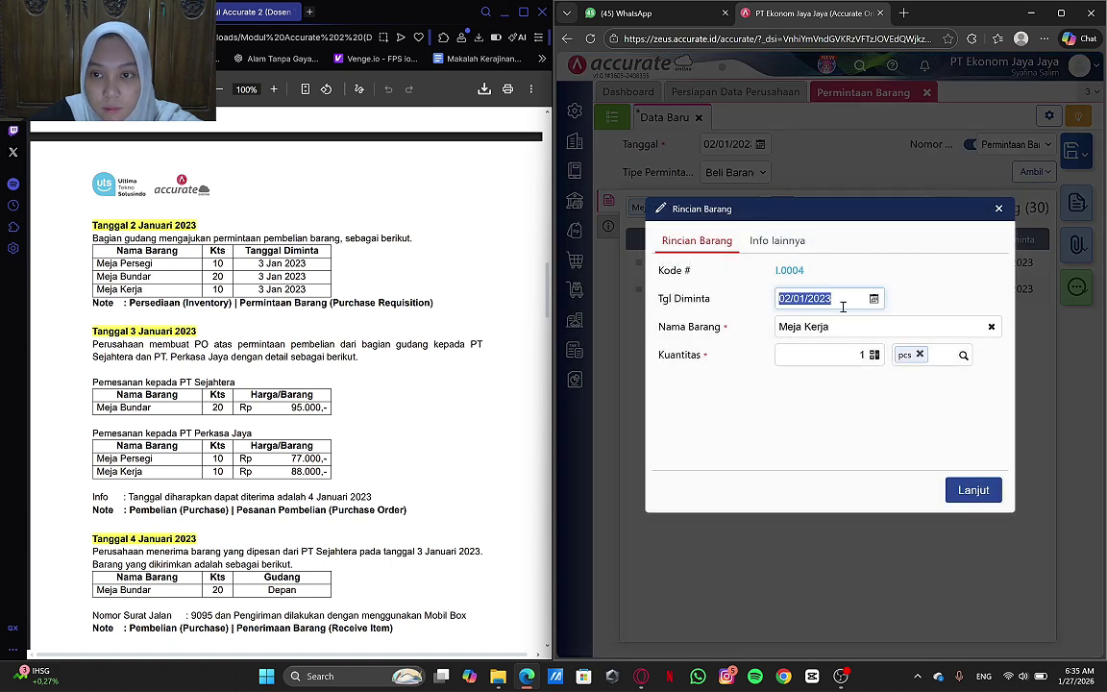
- Add the Meja Kerja line with requested date 03/01/2023 and quantity 10 pcs, and save and close the item request
key(BackSpace)
text(03/)
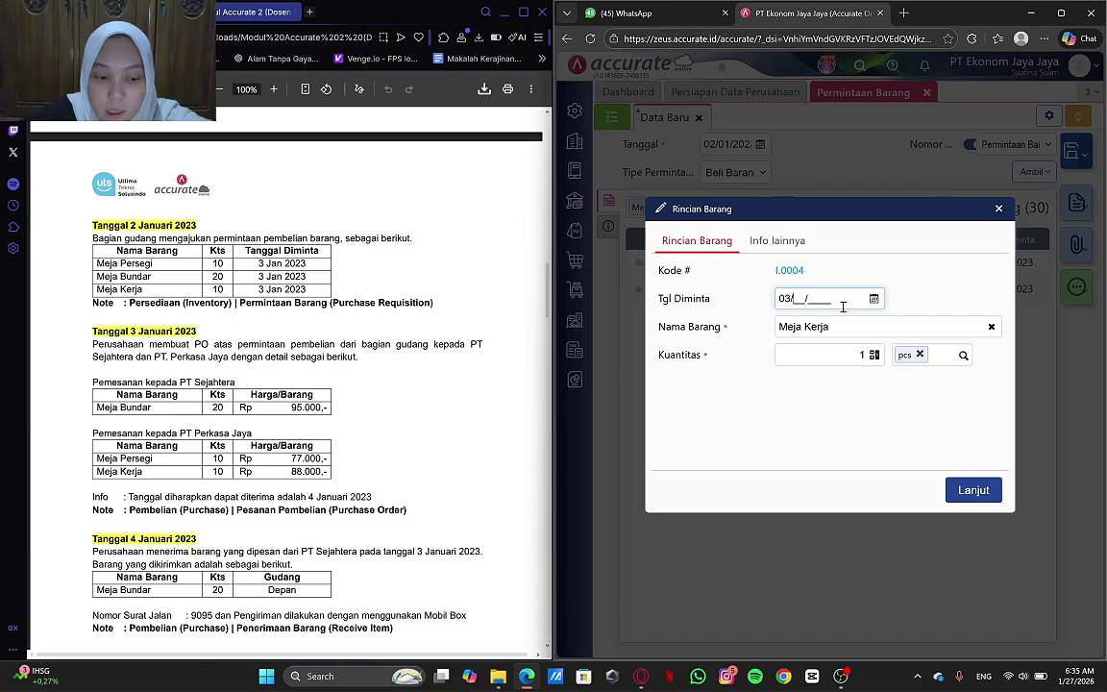
text(01/2023)
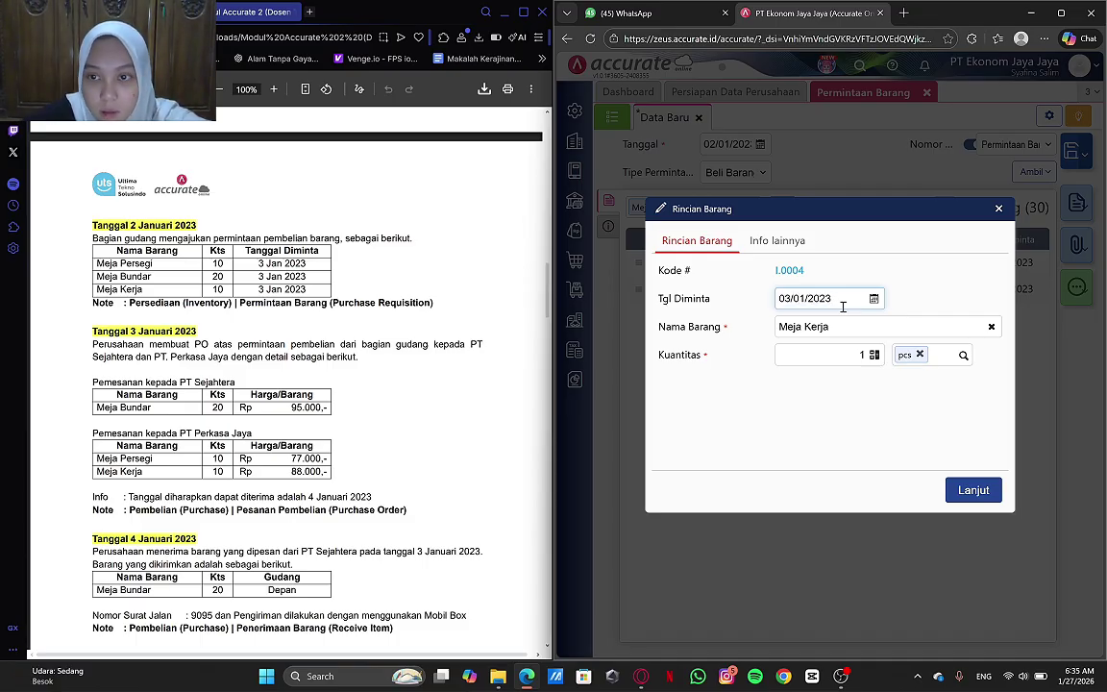
click(863, 356)
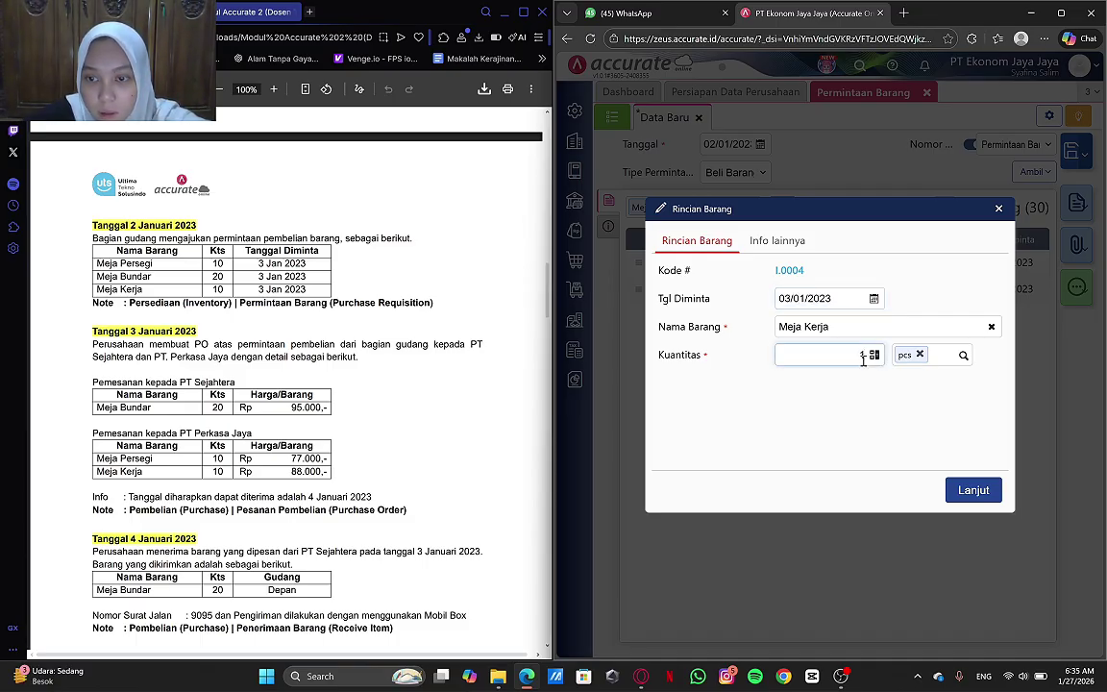
text(10)
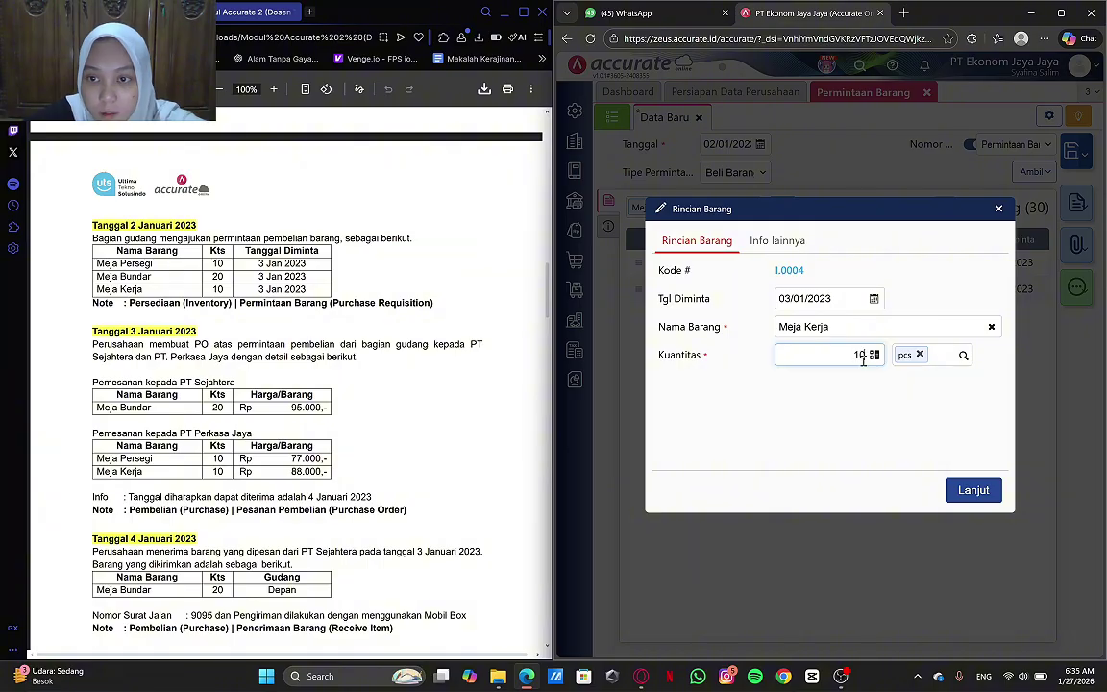
click(958, 493)
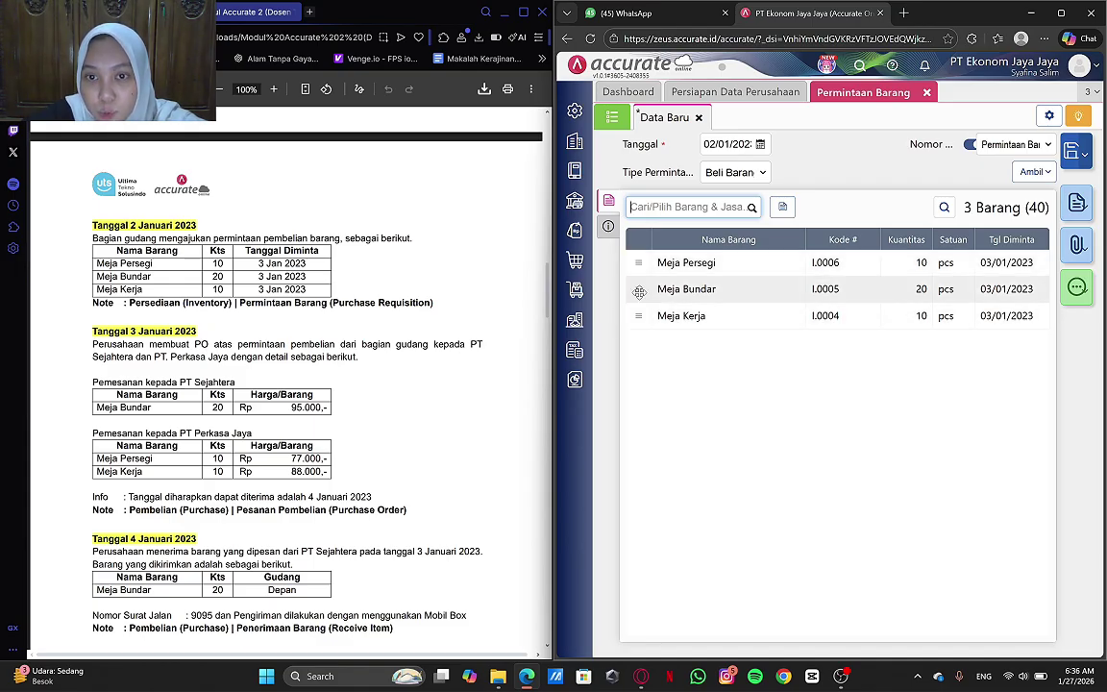
click(1073, 152)
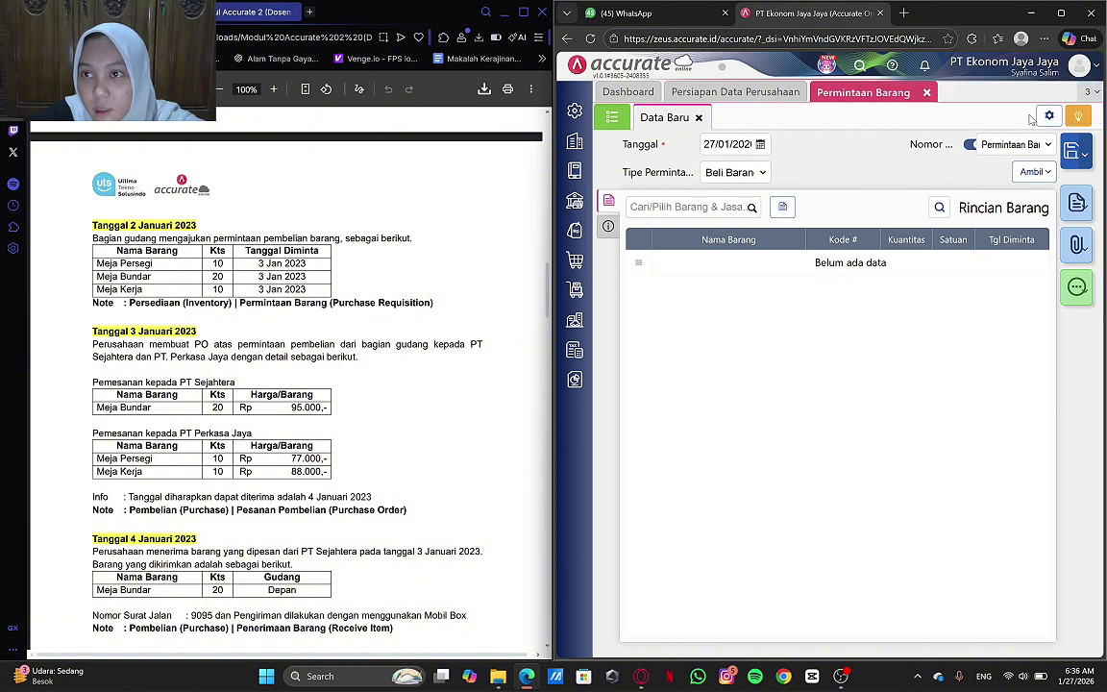
click(926, 93)
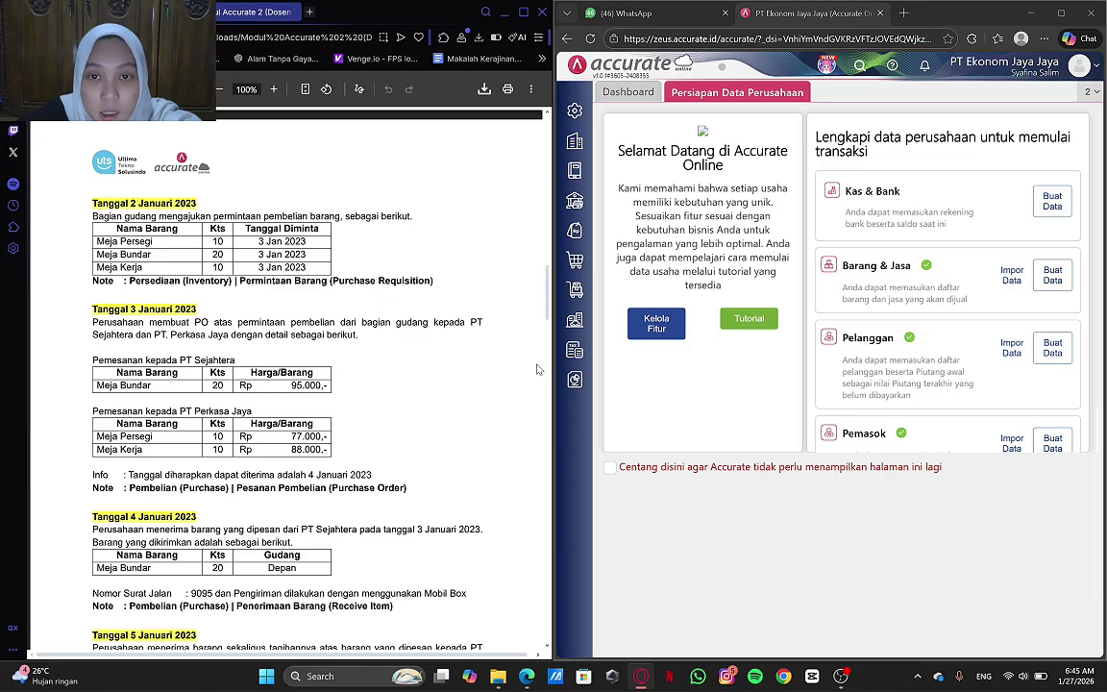
- Start a new Pesanan Pembelian from the Pembelian module and set its date to 03/01/2023
click(574, 261)
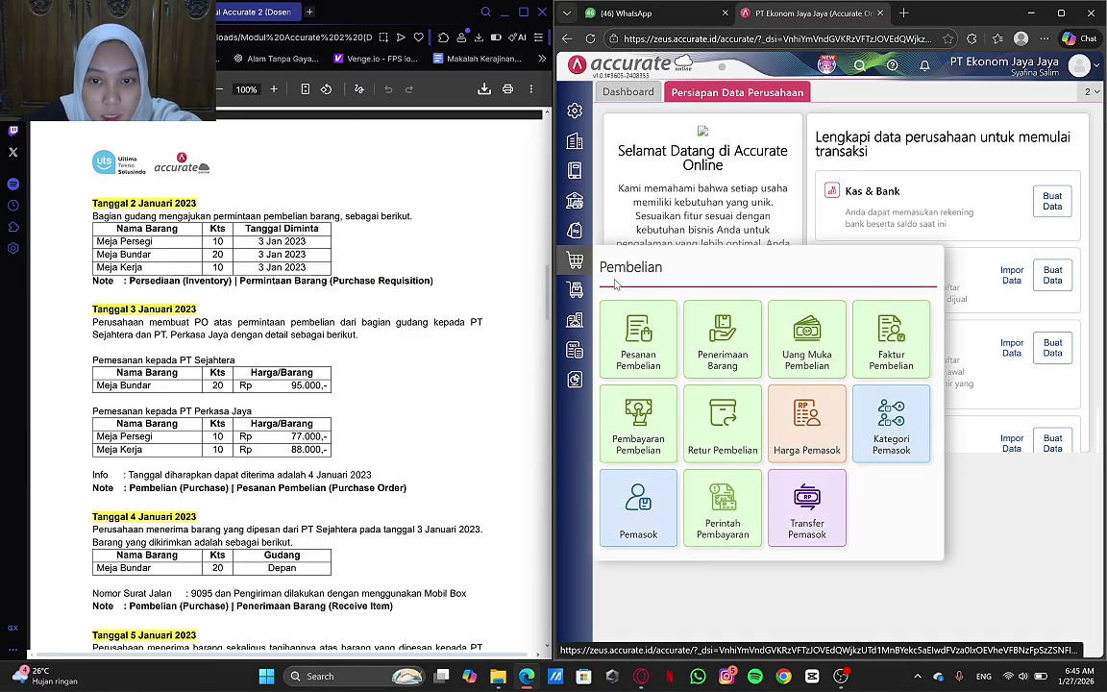
click(651, 355)
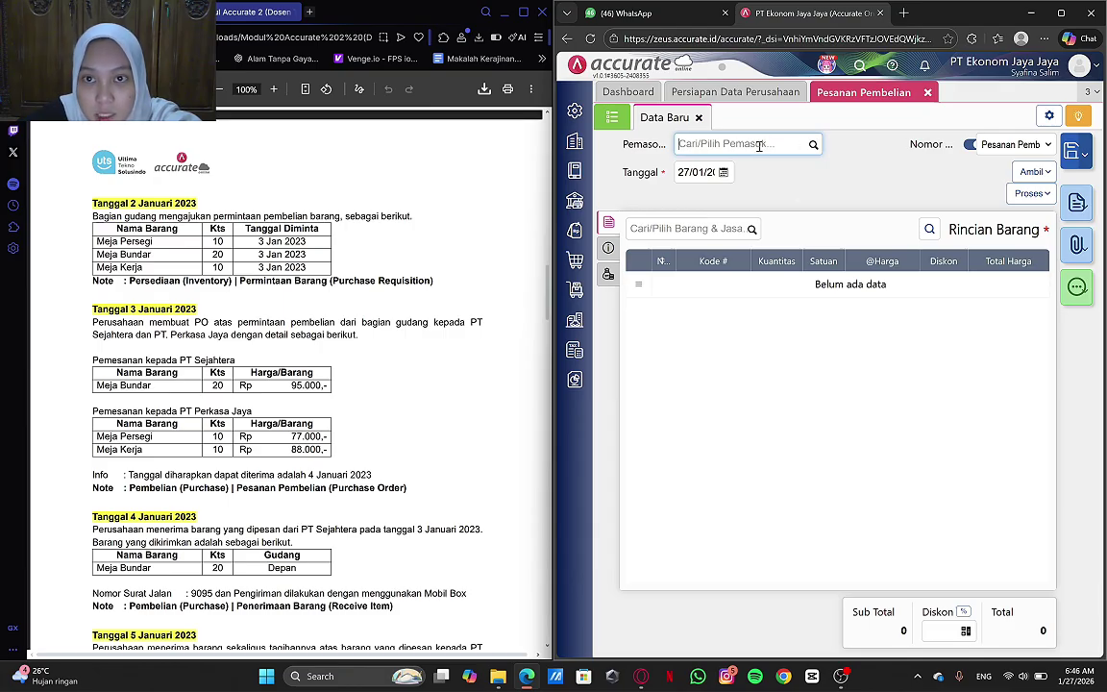
drag(680, 172, 711, 175)
text(03)
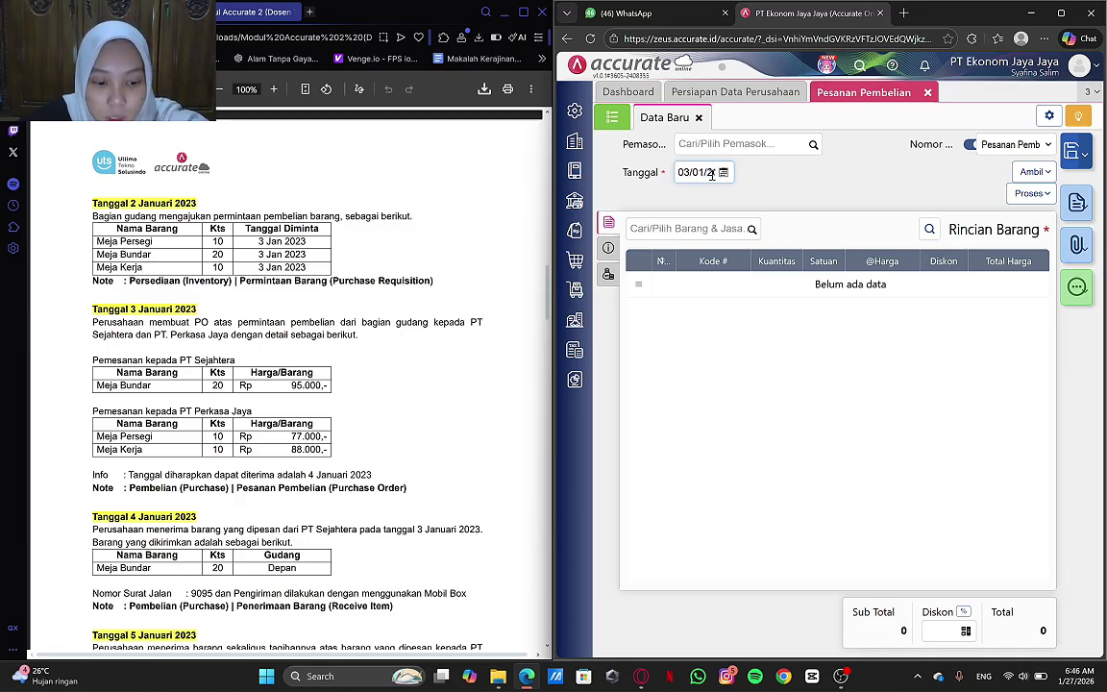
- Choose PT. Sejahtera as the supplier of the purchase order
click(812, 145)
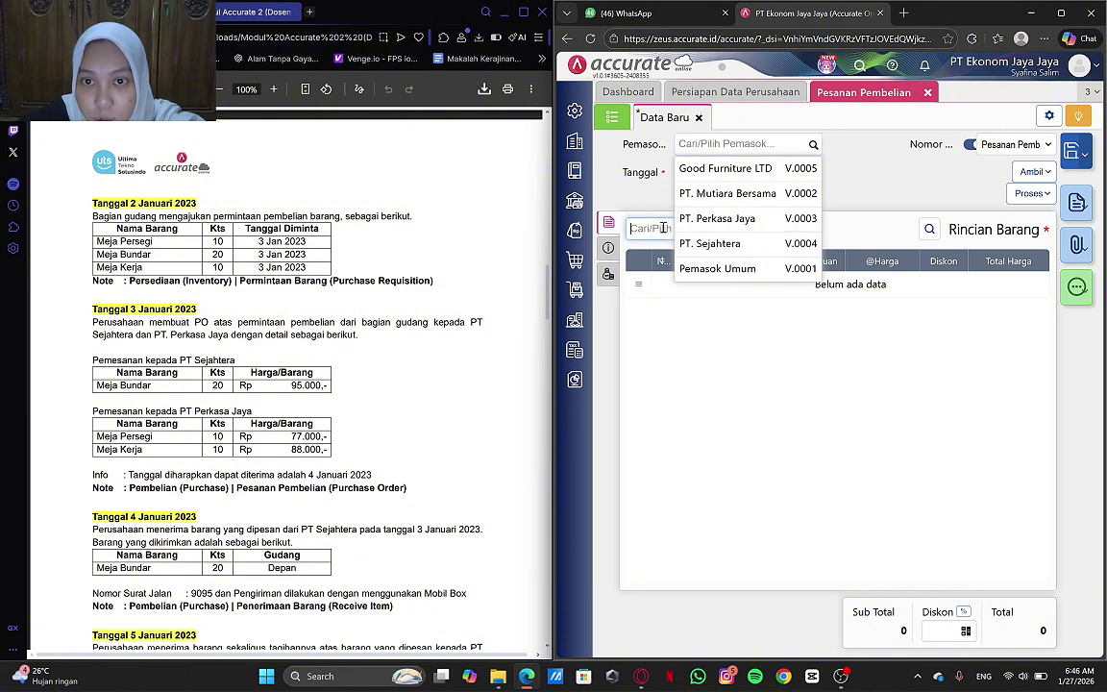
click(736, 228)
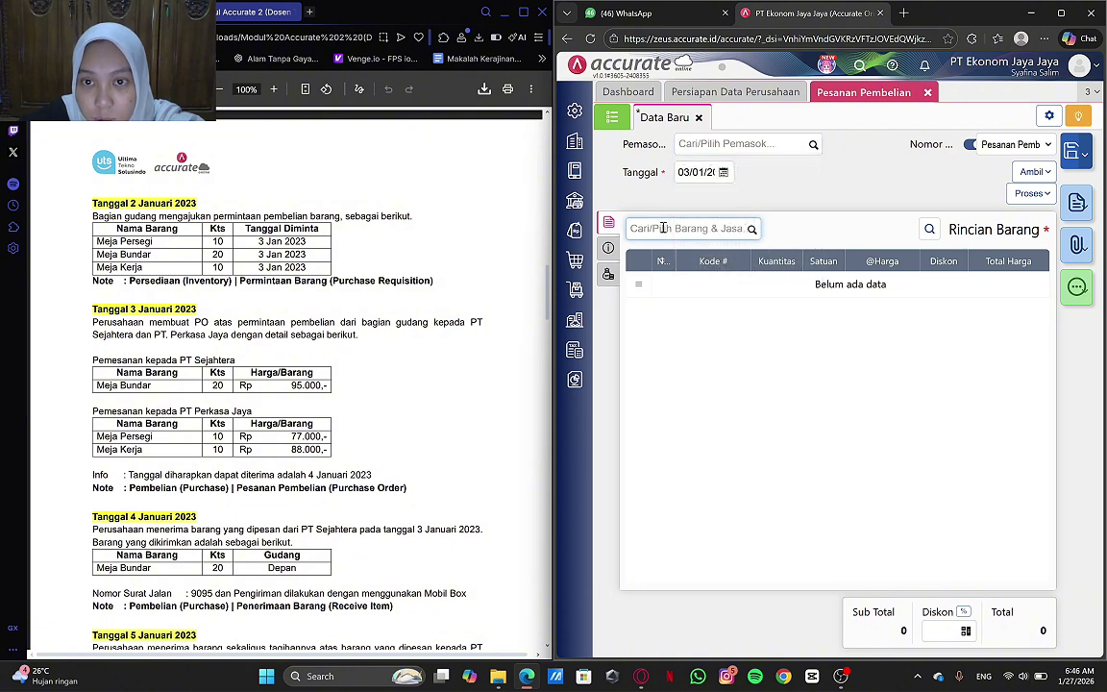
click(813, 144)
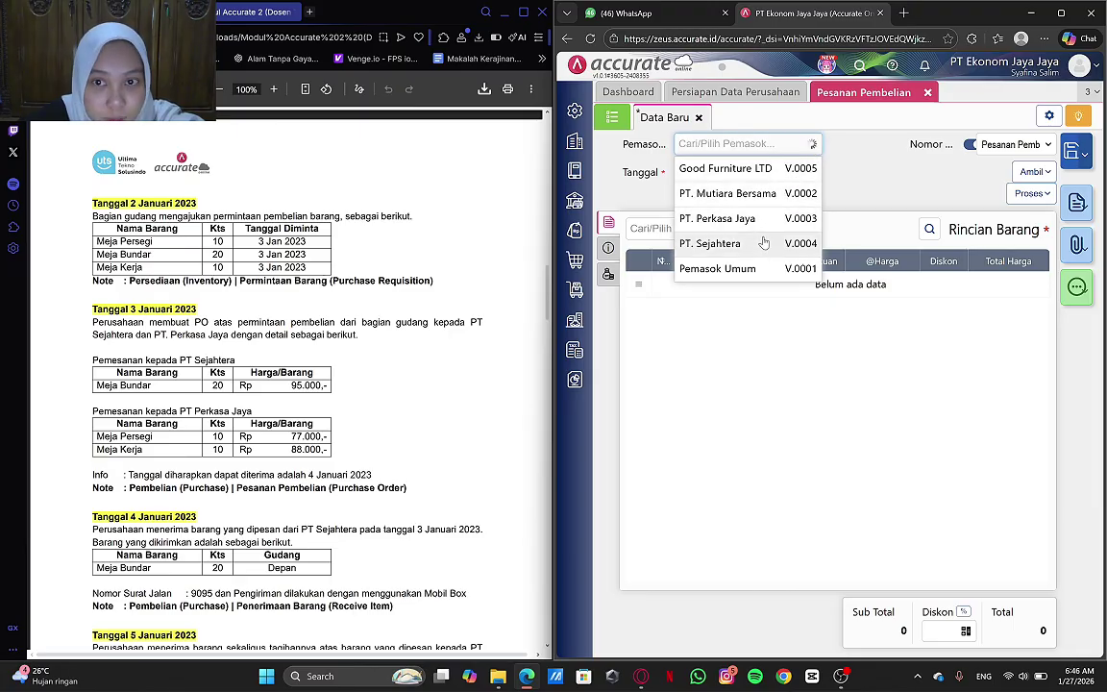
click(765, 243)
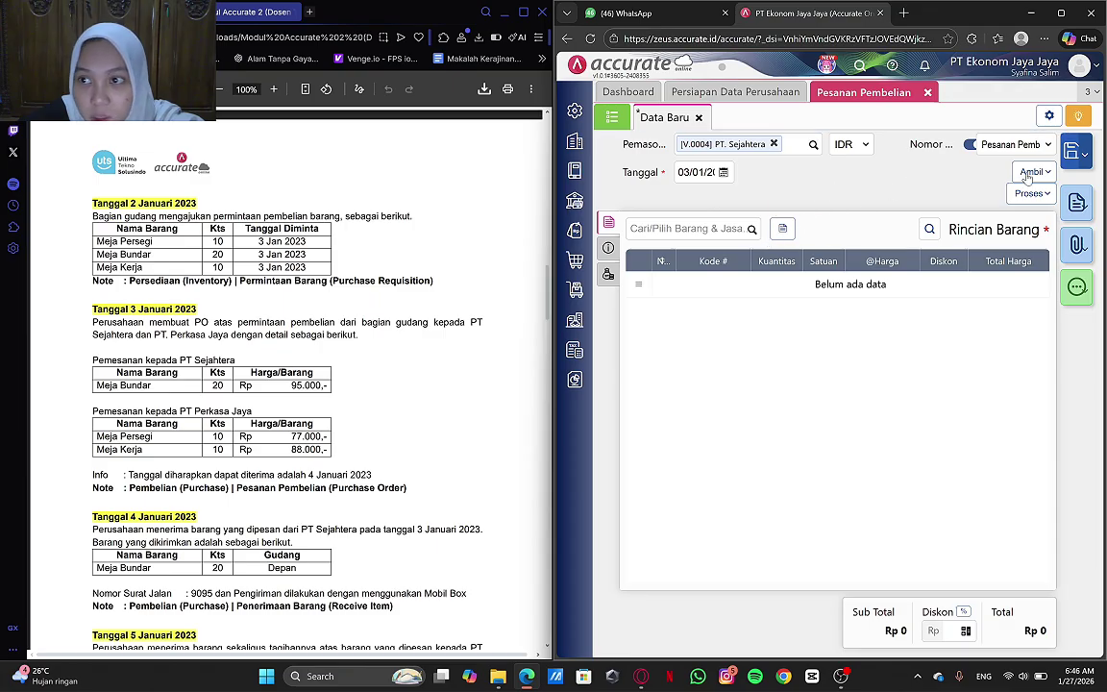
- Pull the existing item request into the purchase order as the source to copy its lines from
click(1043, 173)
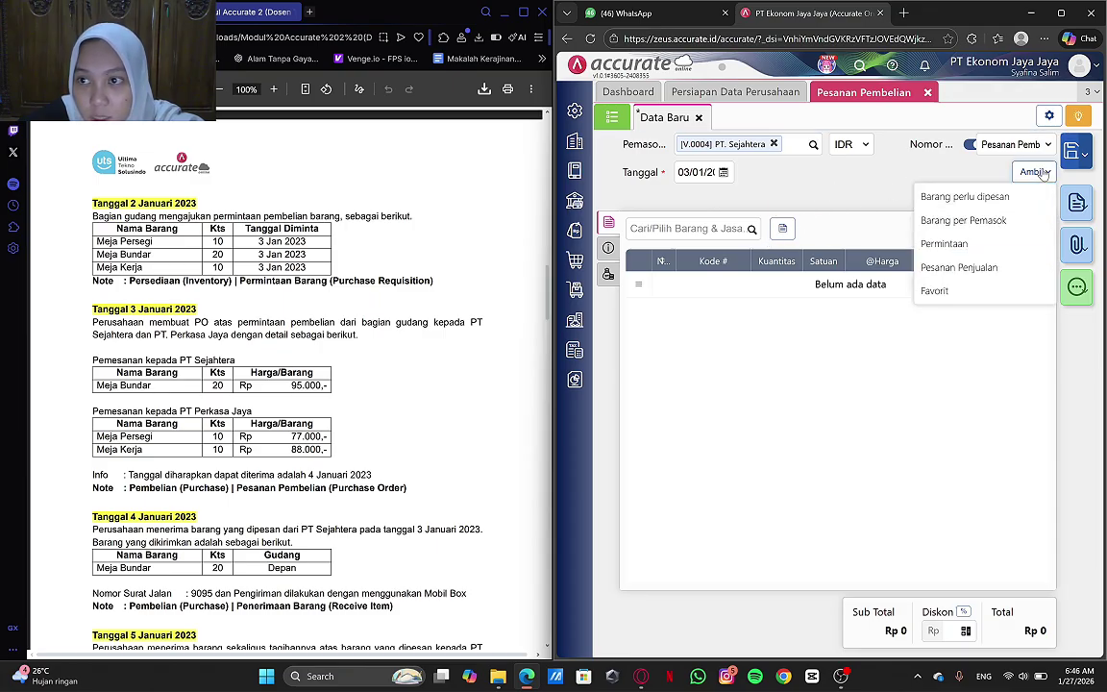
click(947, 245)
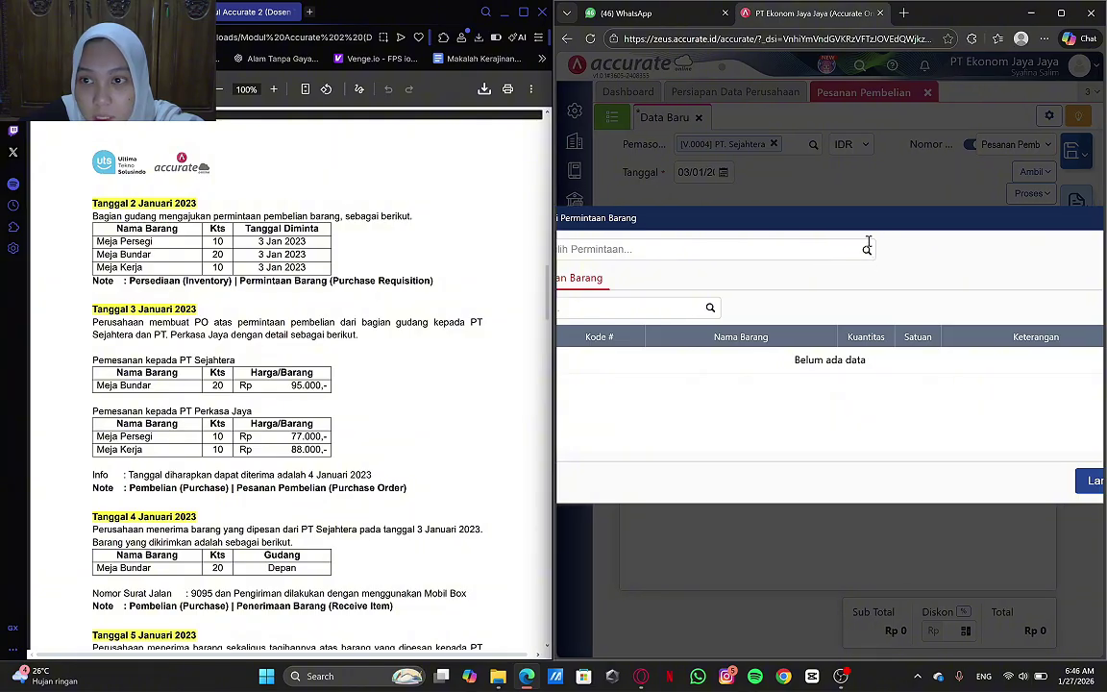
click(868, 248)
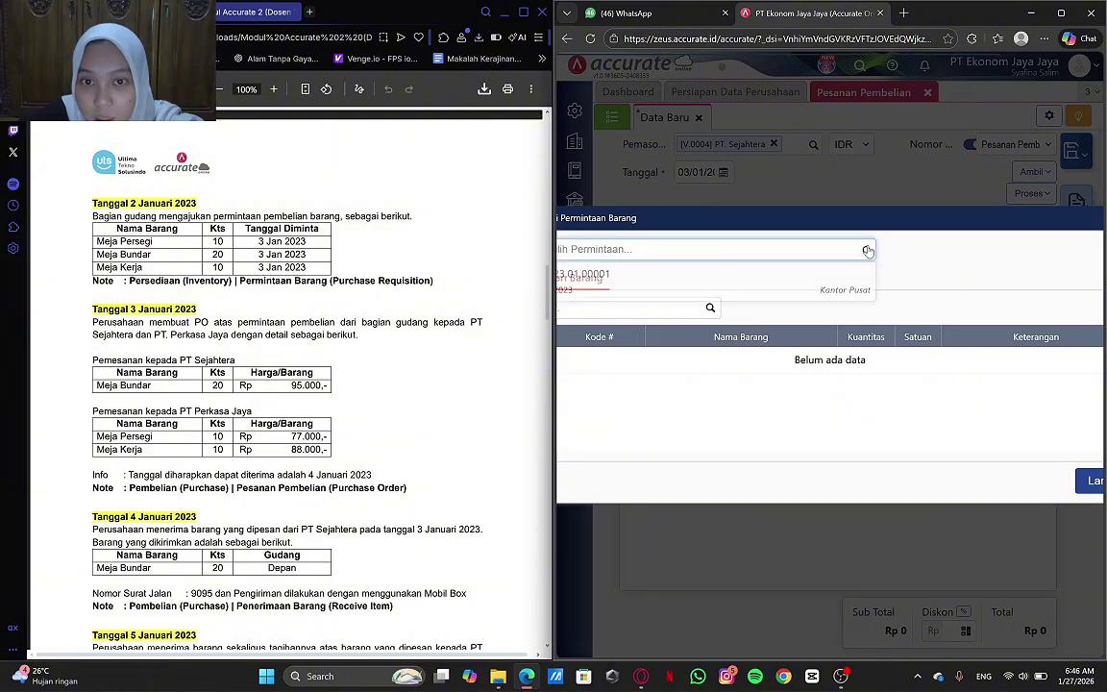
click(801, 290)
key(super+Up)
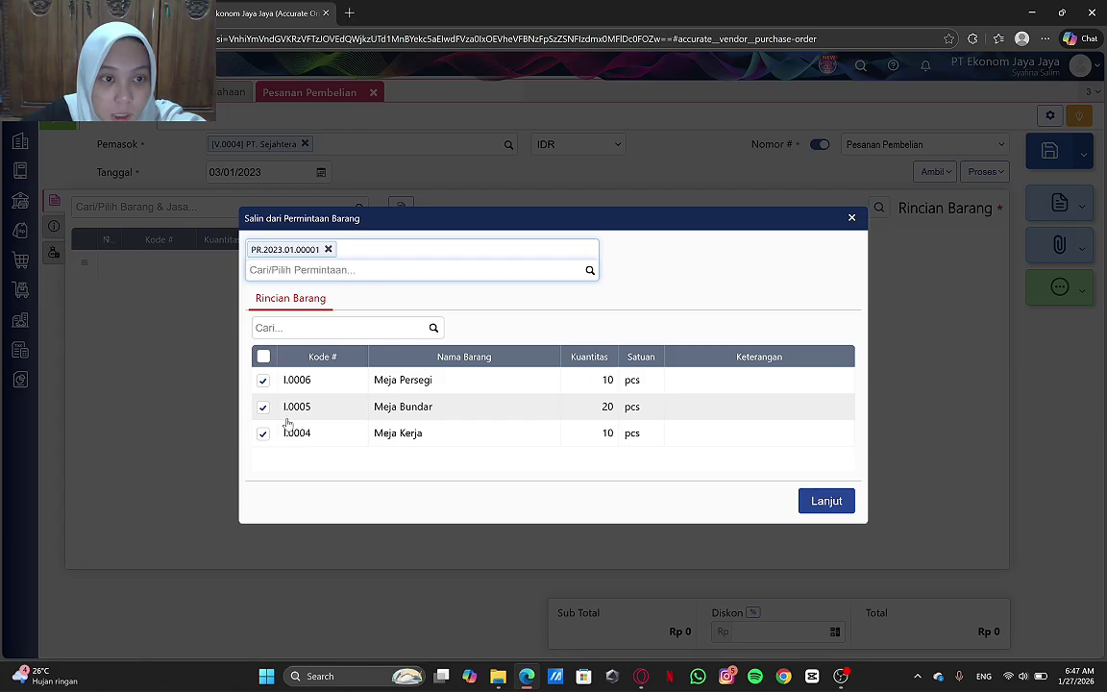
- Exclude Meja Persegi and Meja Kerja from the copied request and bring only Meja Bundar into the order
click(642, 677)
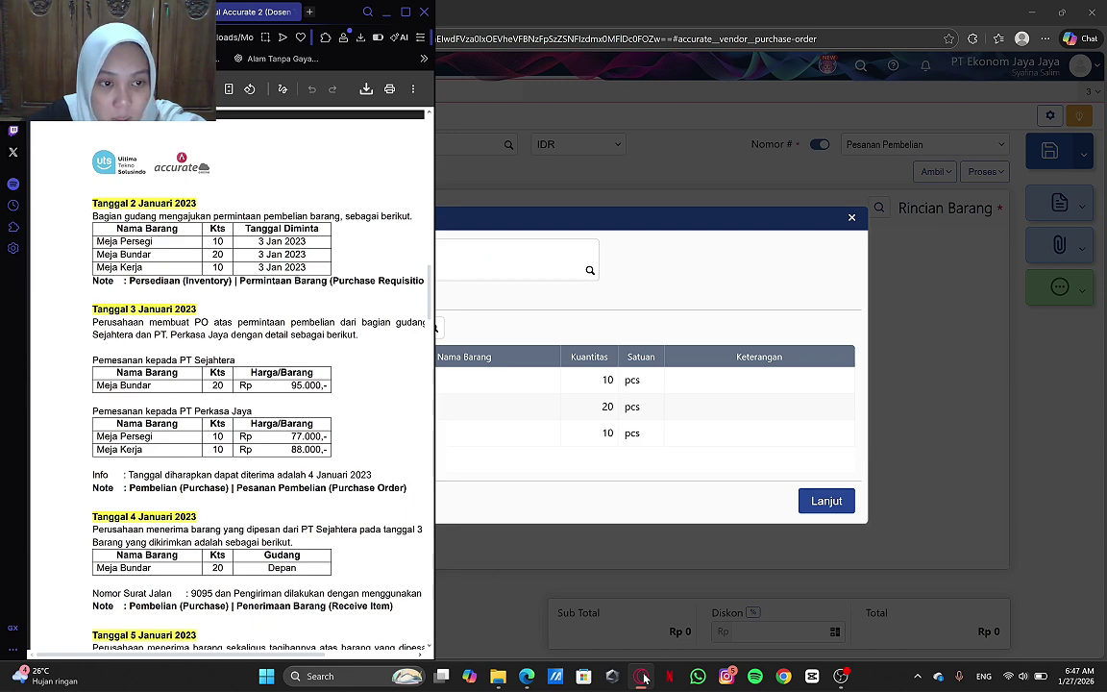
click(642, 677)
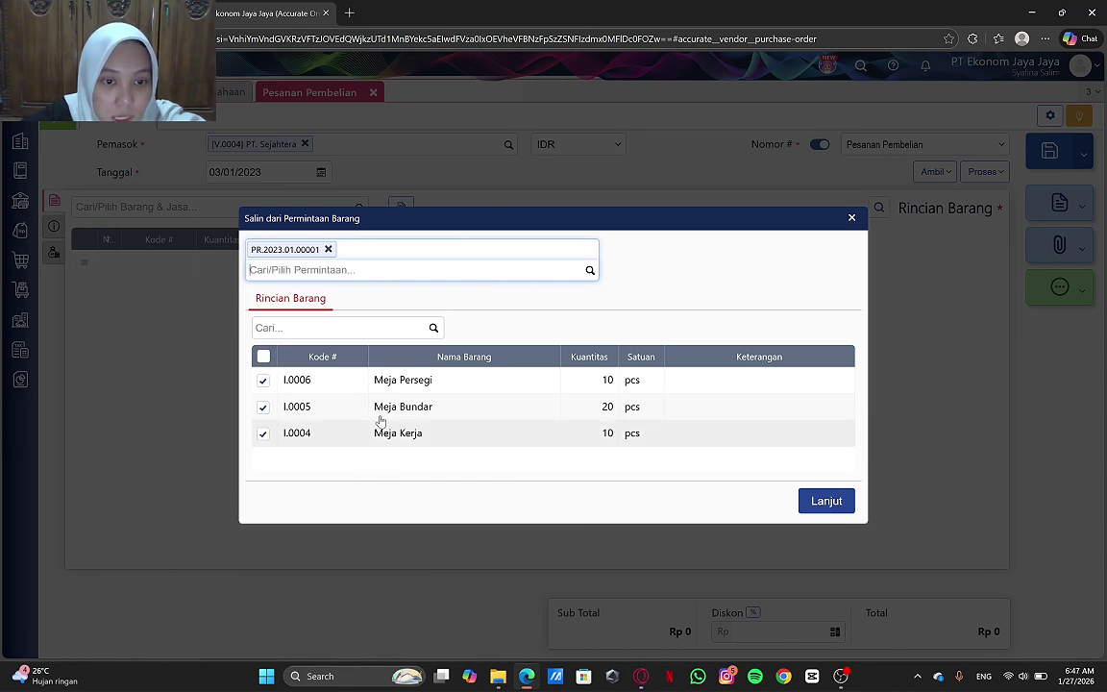
click(262, 407)
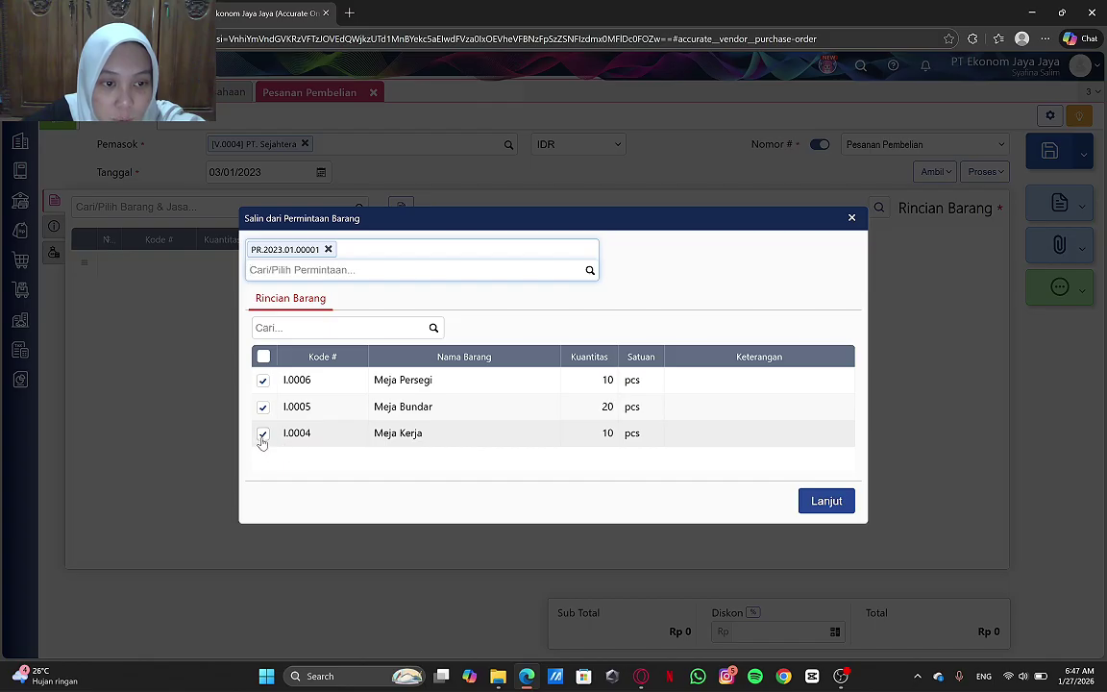
click(263, 434)
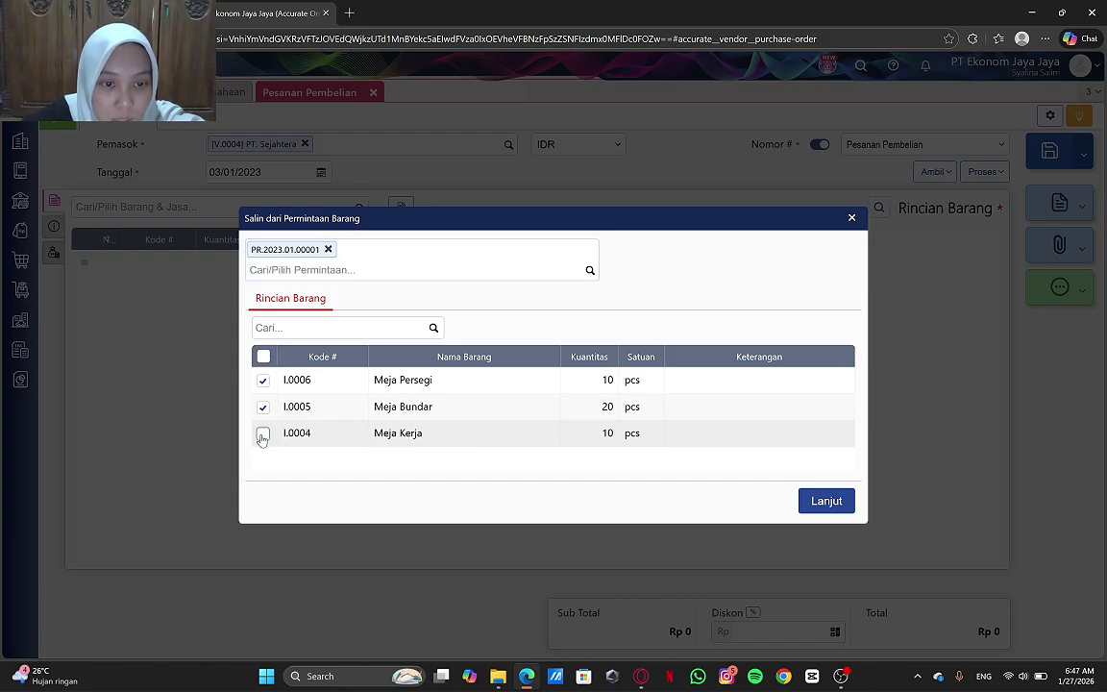
click(262, 381)
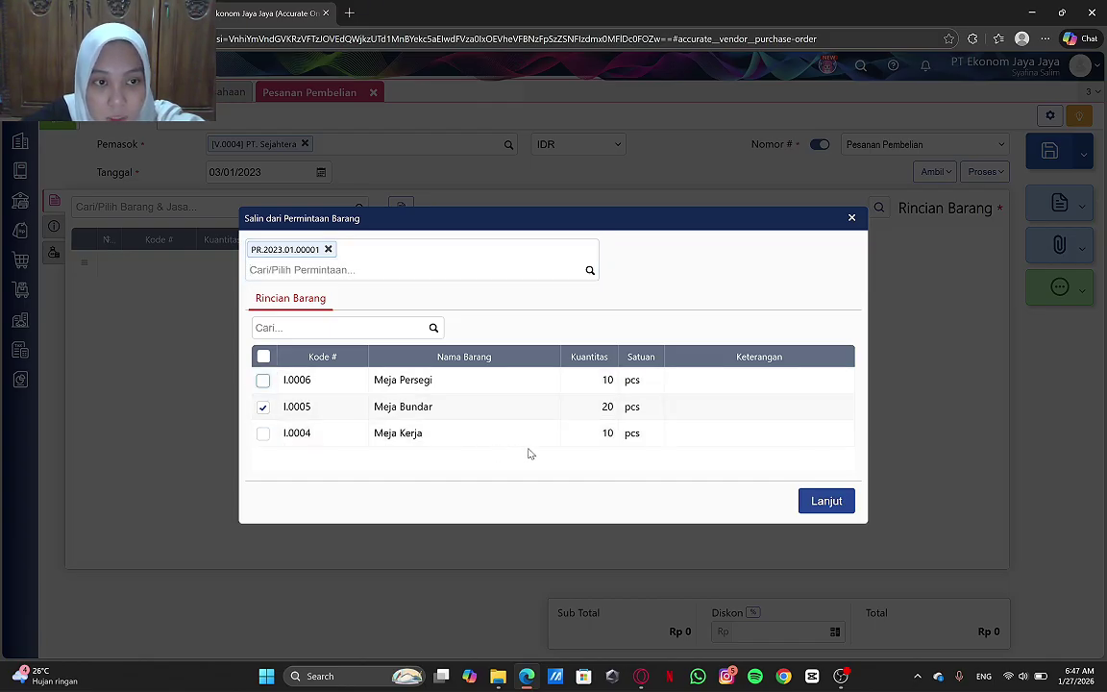
click(827, 503)
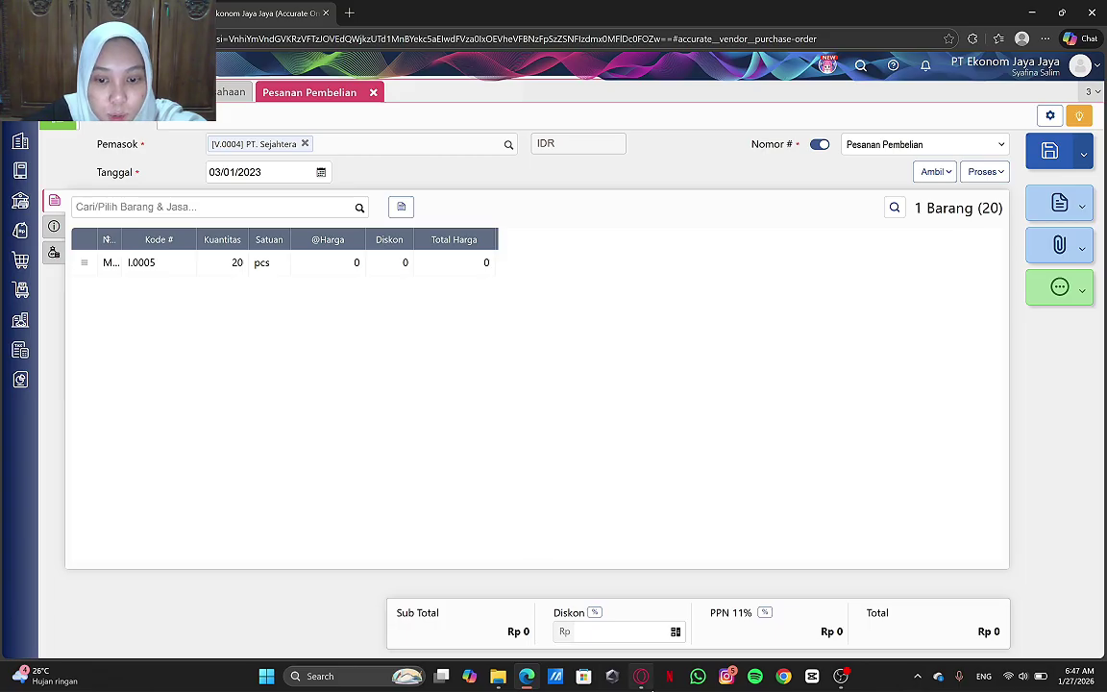
- Place the module PDF beside the order and set the Meja Bundar line's unit price to Rp 95.000
click(642, 681)
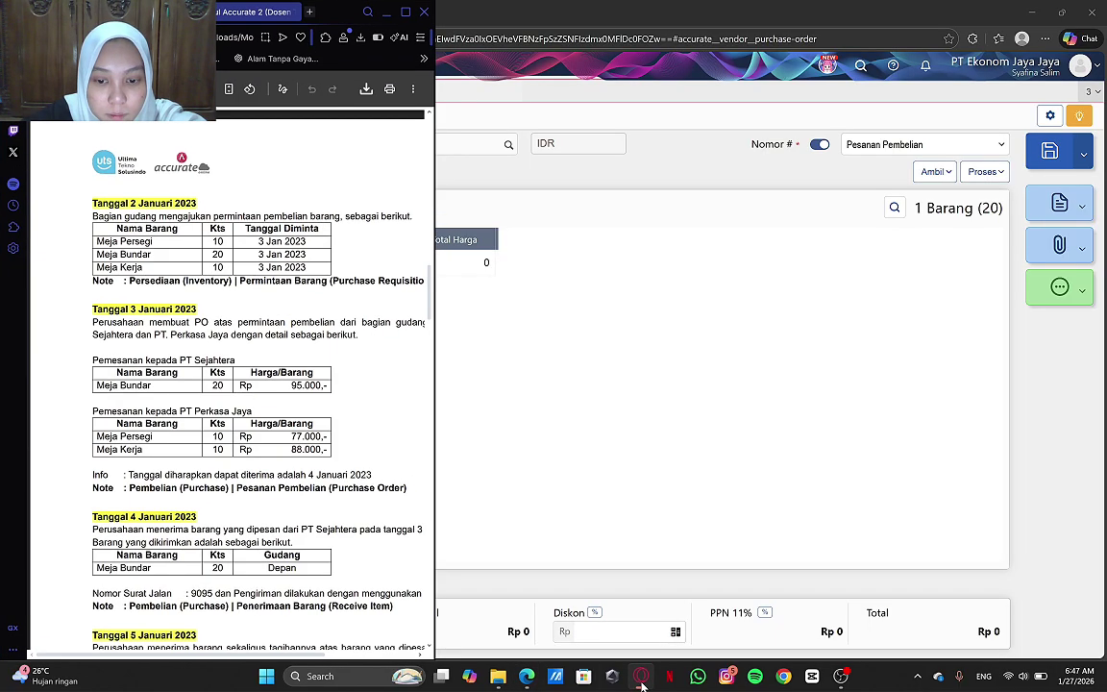
click(753, 481)
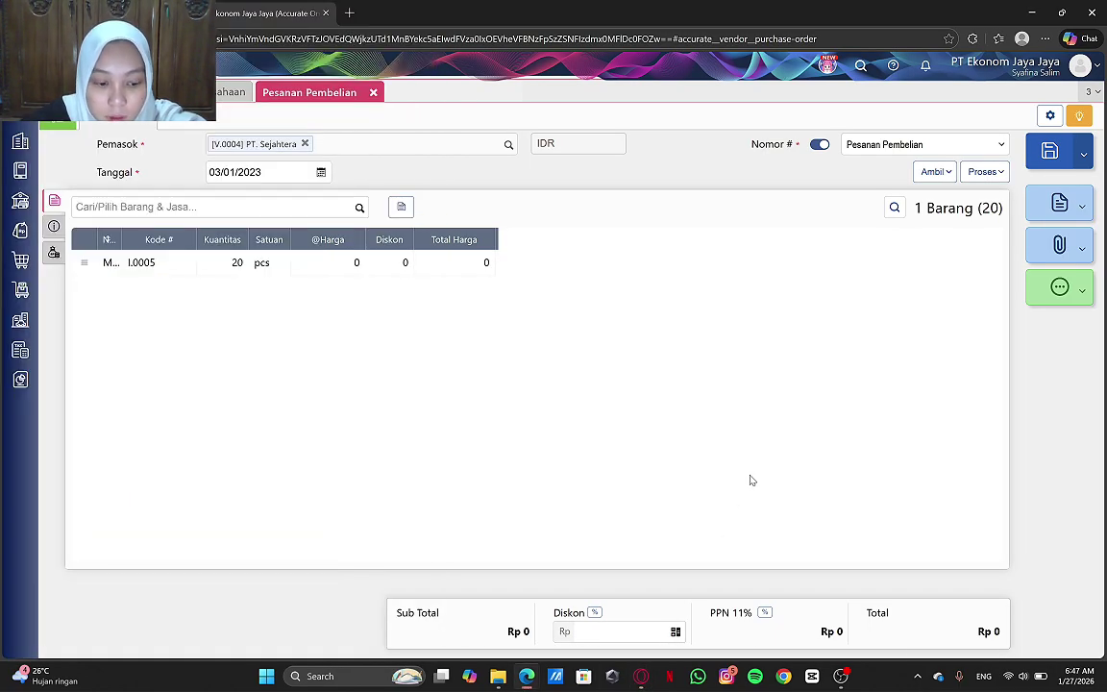
key(super+Right)
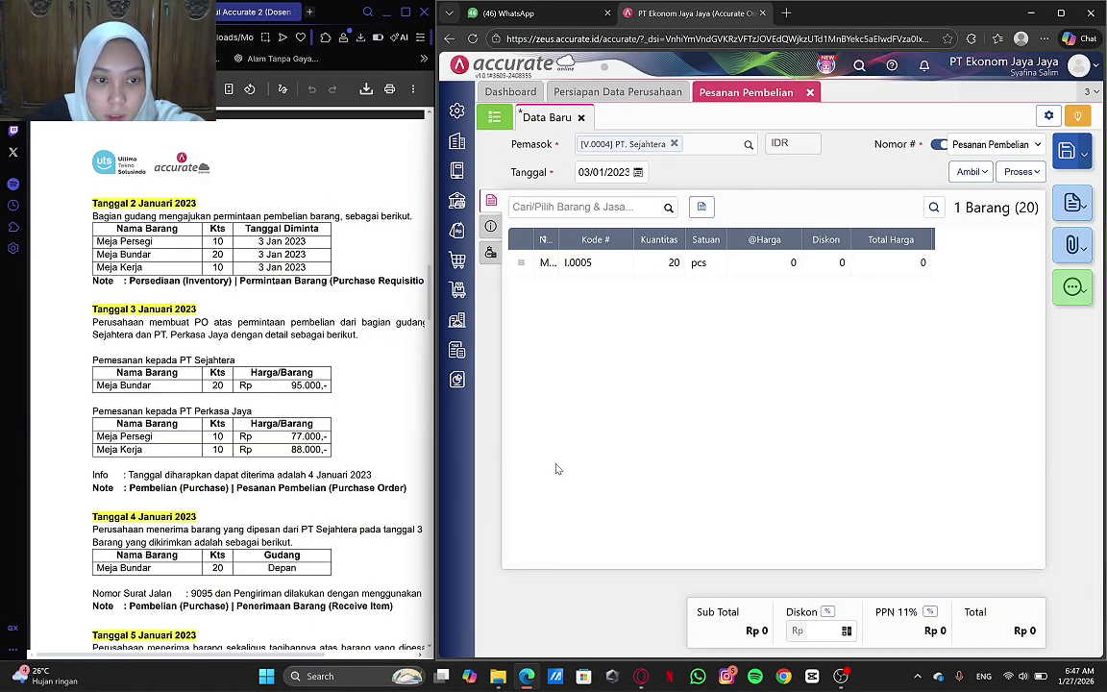
click(652, 275)
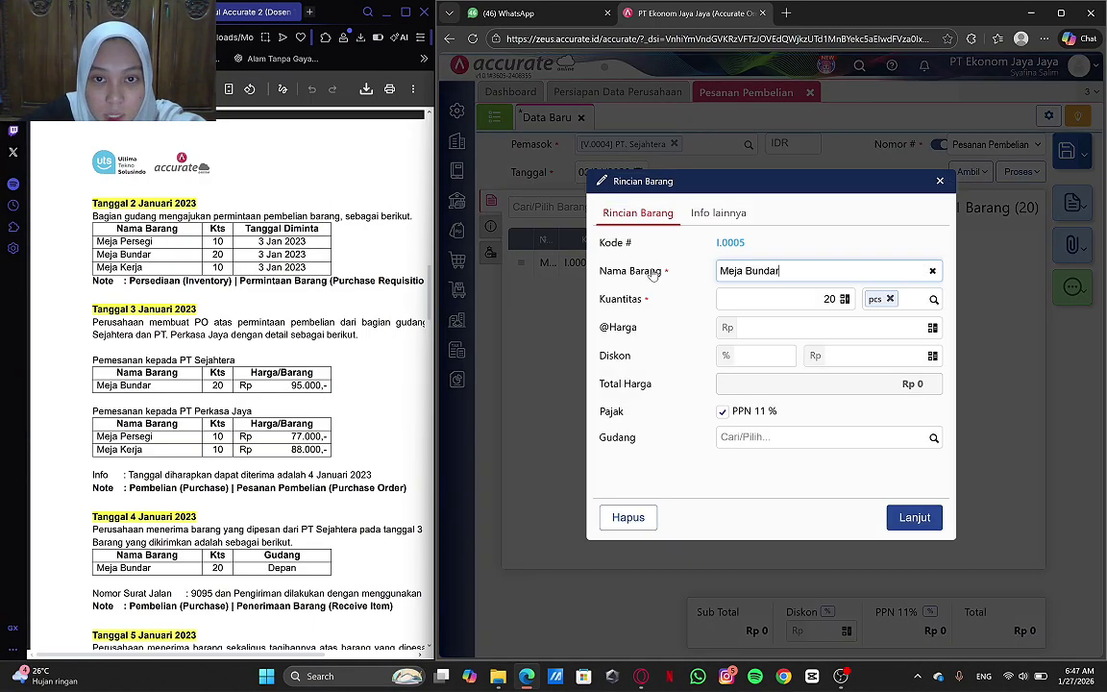
click(831, 326)
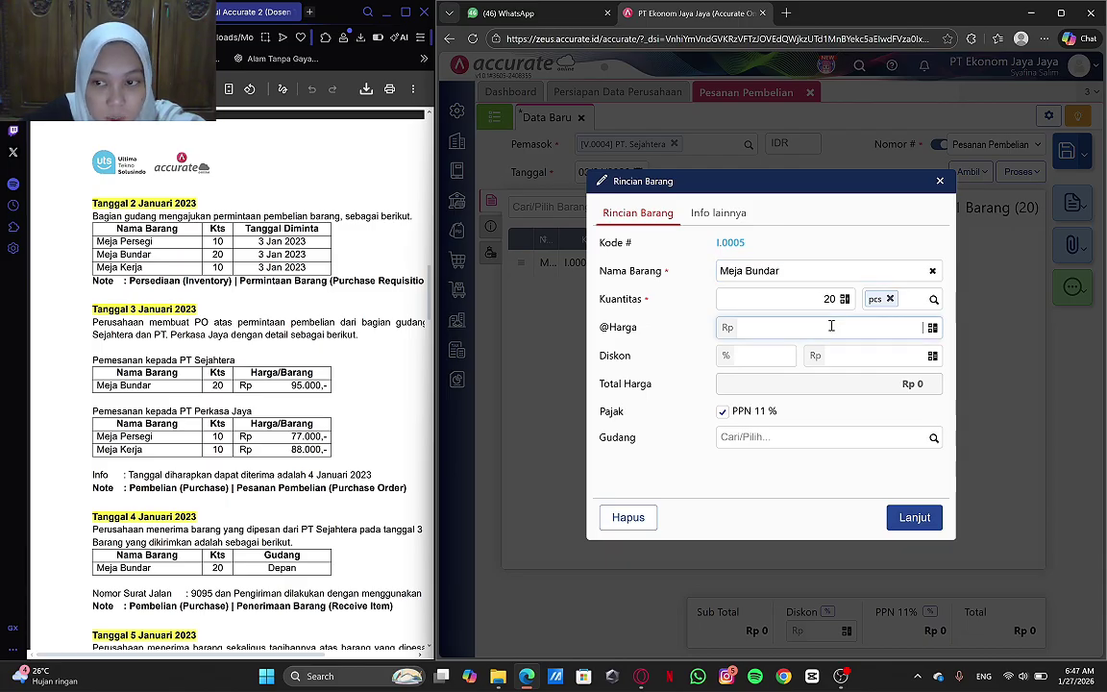
text(95)
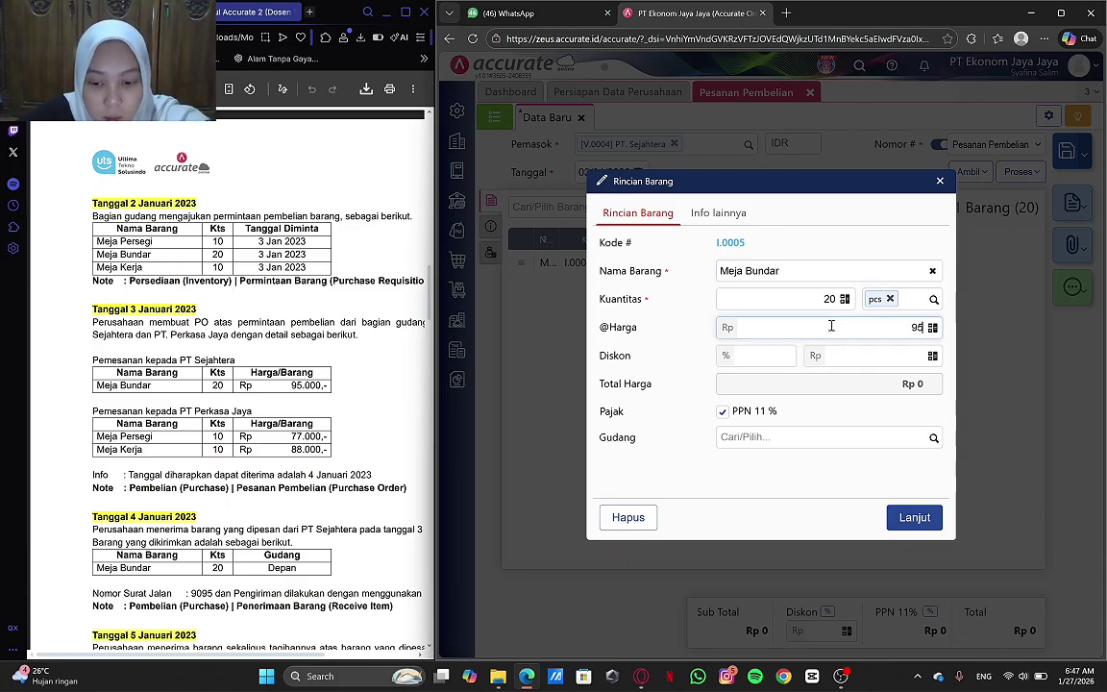
text(.000)
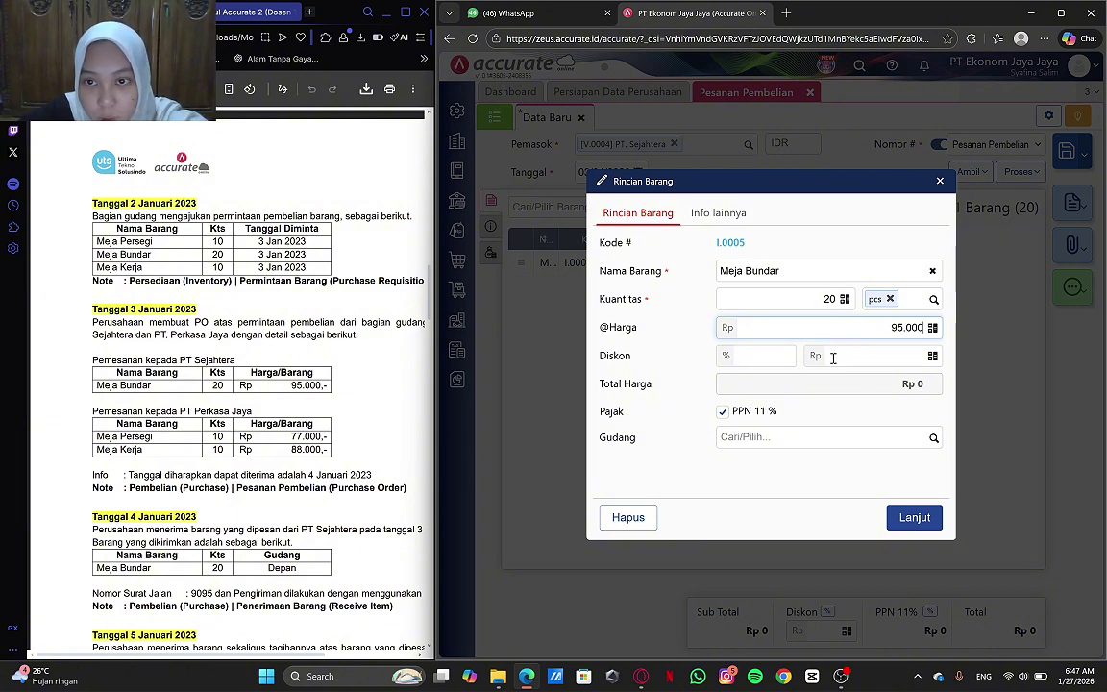
click(911, 518)
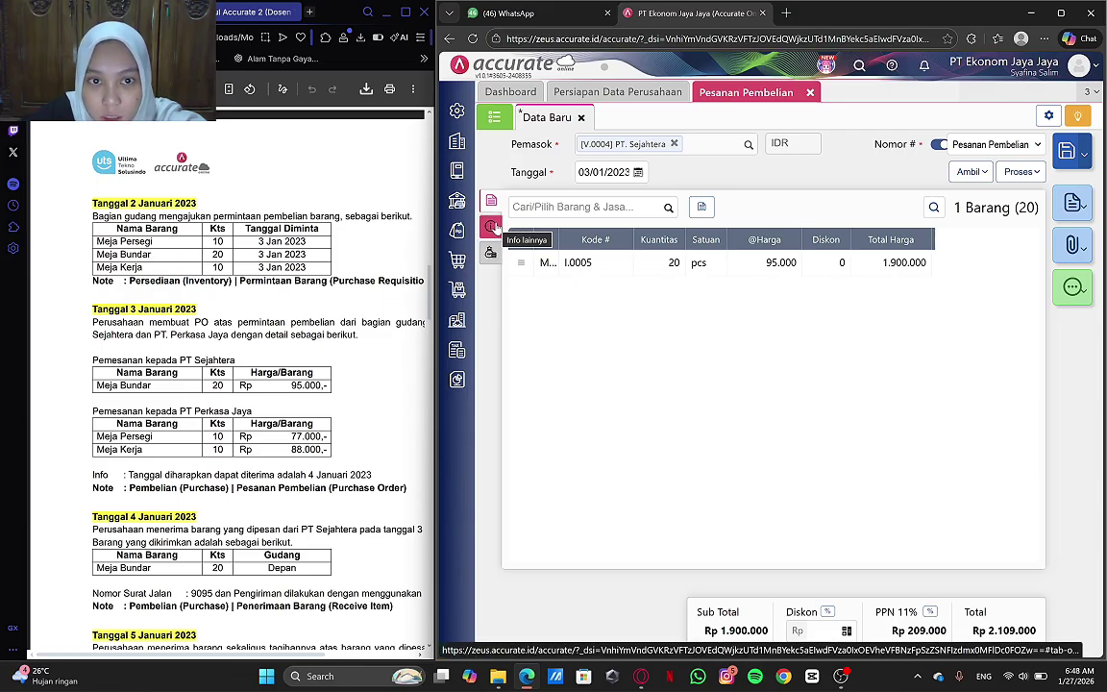
- Fill the order's shipping address in its additional info with the first suggested address
click(493, 226)
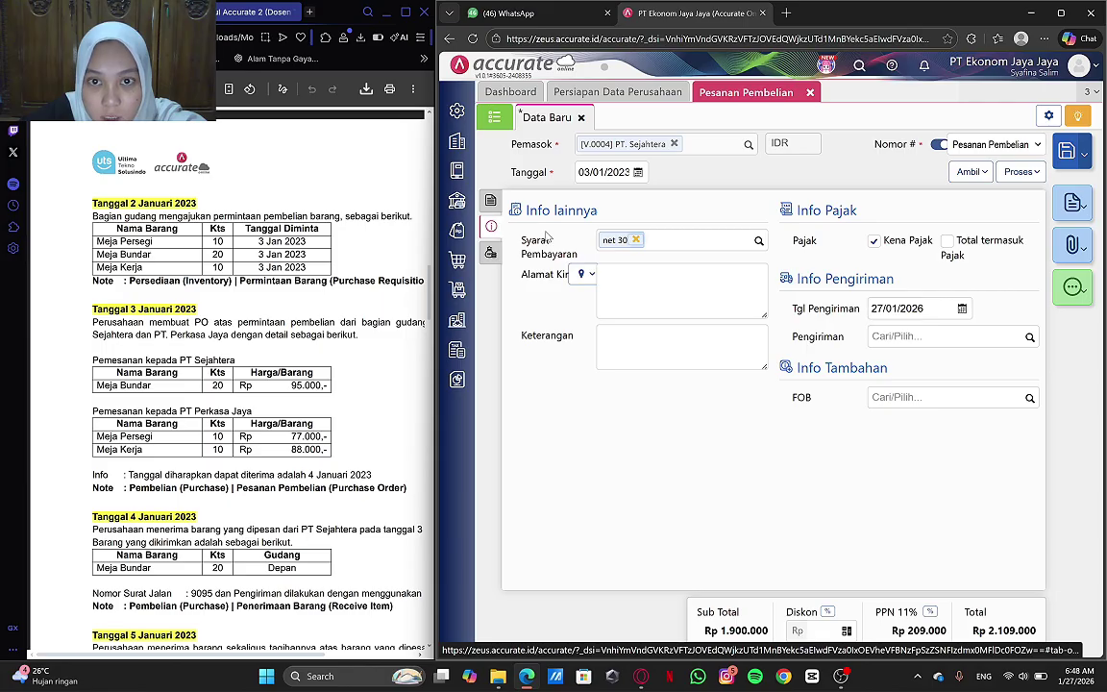
click(585, 273)
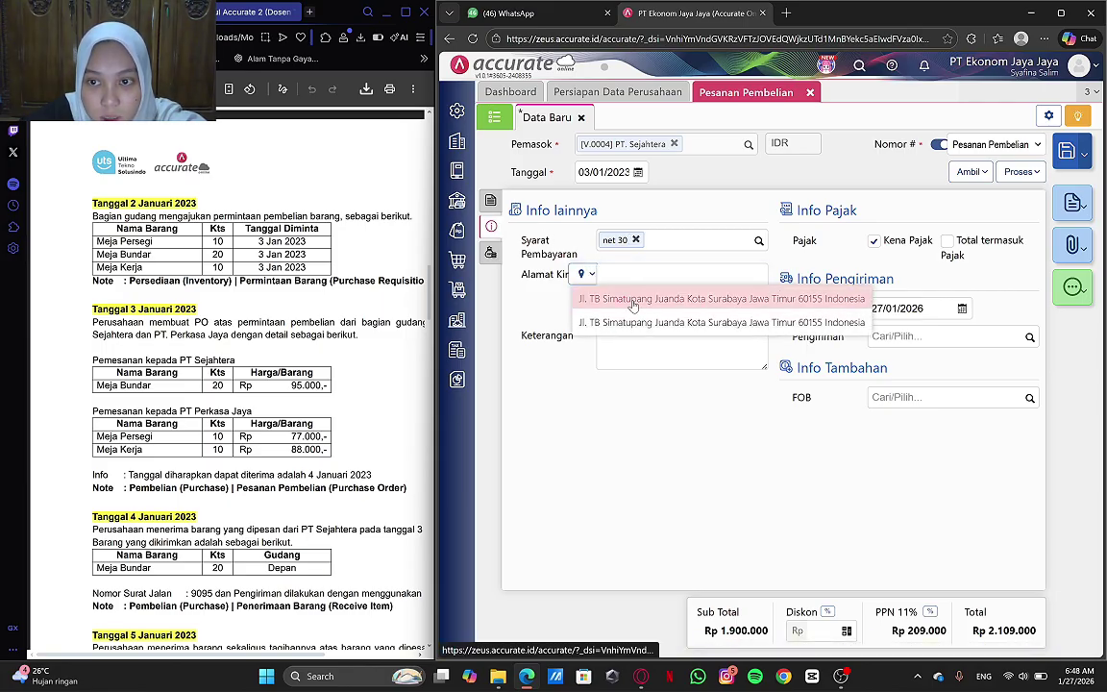
click(596, 299)
- Copy "Perusahaan membuat PO atas permintaan pembelian dari bagian gudang kepada PT Sejahtera dan PT. Perkasa Jaya" from the module into the order's Keterangan
scroll(244, 327, down, 2)
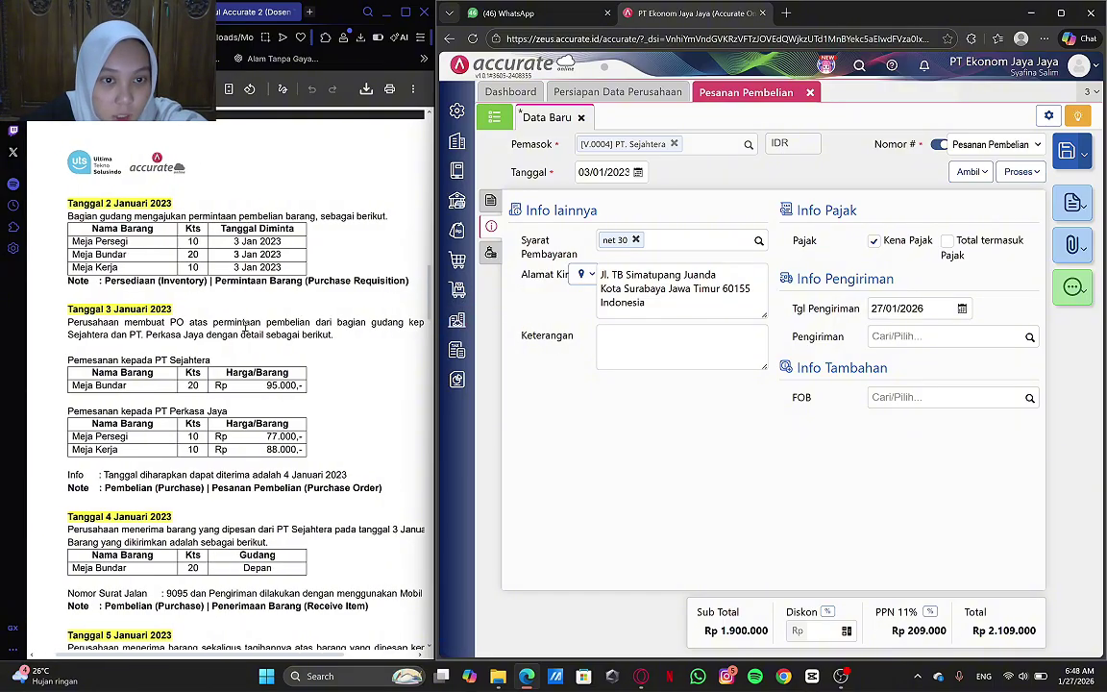
scroll(245, 326, down, 1)
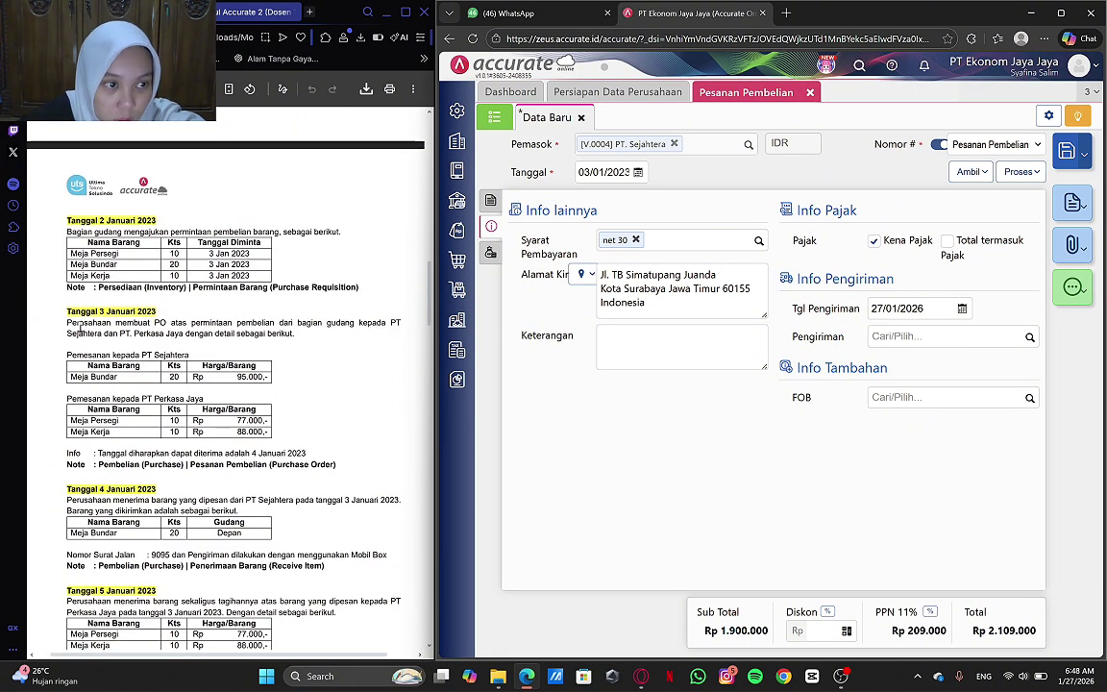
drag(402, 323, 151, 334)
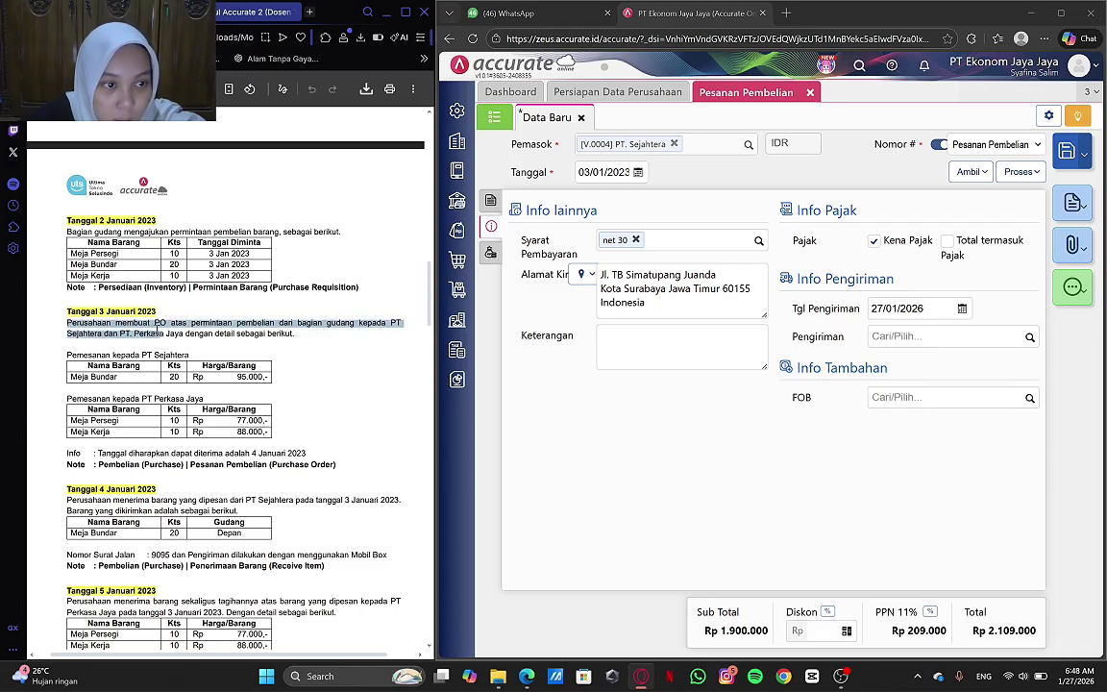
drag(161, 328, 172, 330)
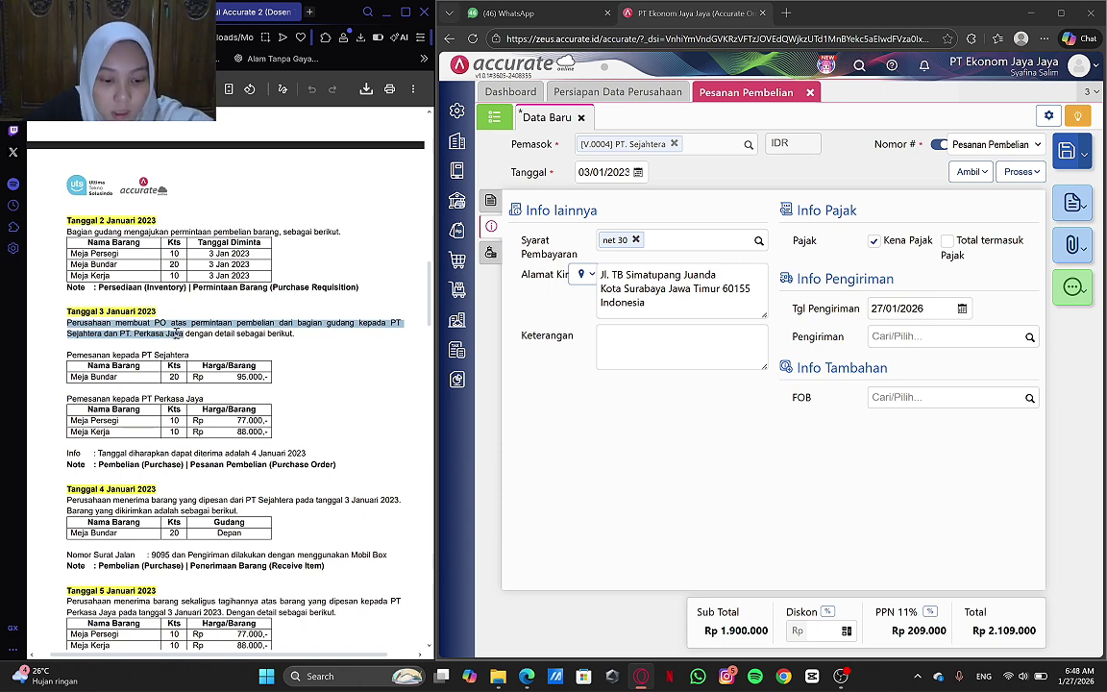
click(632, 331)
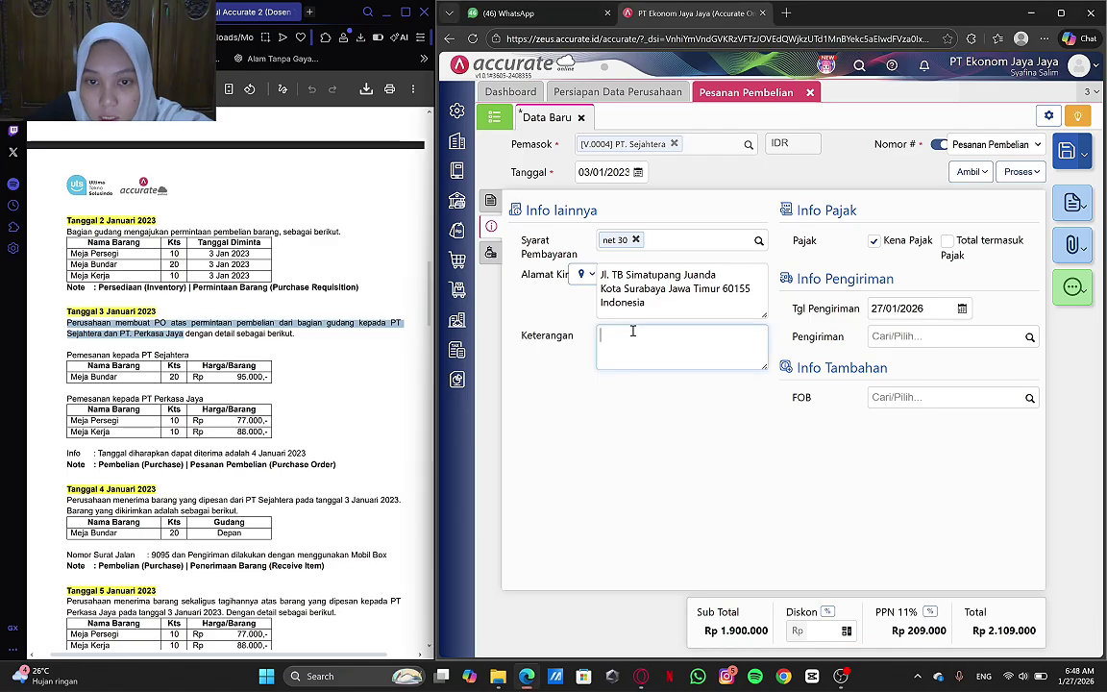
text(Perusahaan membuat PO atas permintaan pembelian dari bagian gudang kepada PT Sejahtera dan PT. Perkasa Jaya)
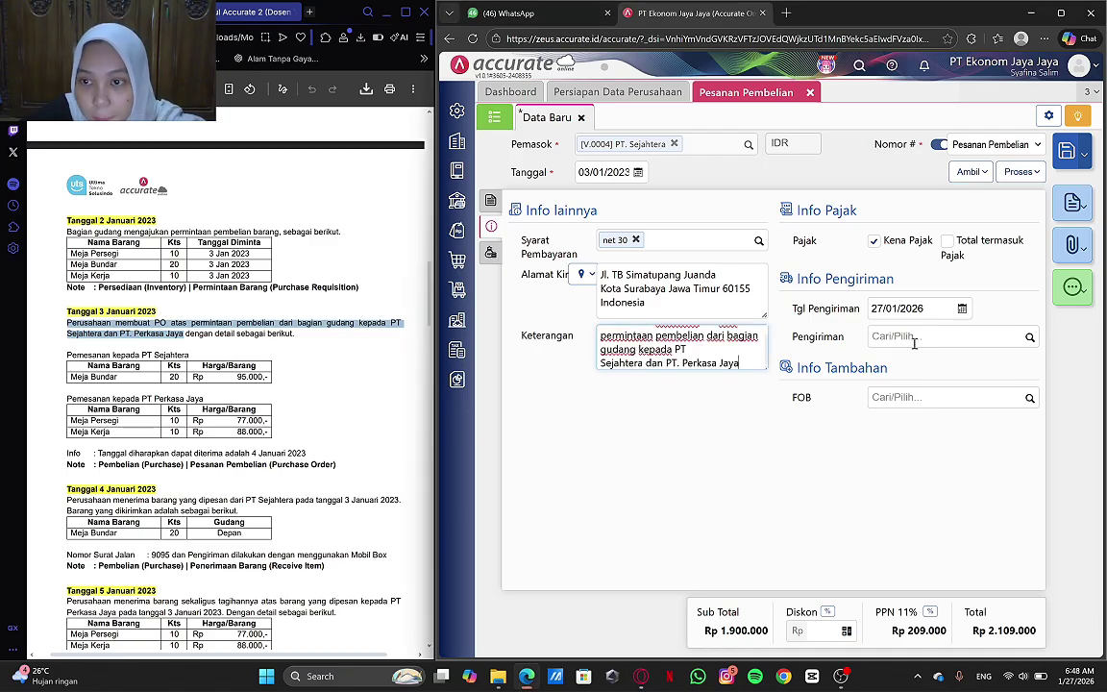
- Set the delivery date (Tgl Pengiriman) to 04/01/2023 and save the PT. Sejahtera purchase order
click(936, 308)
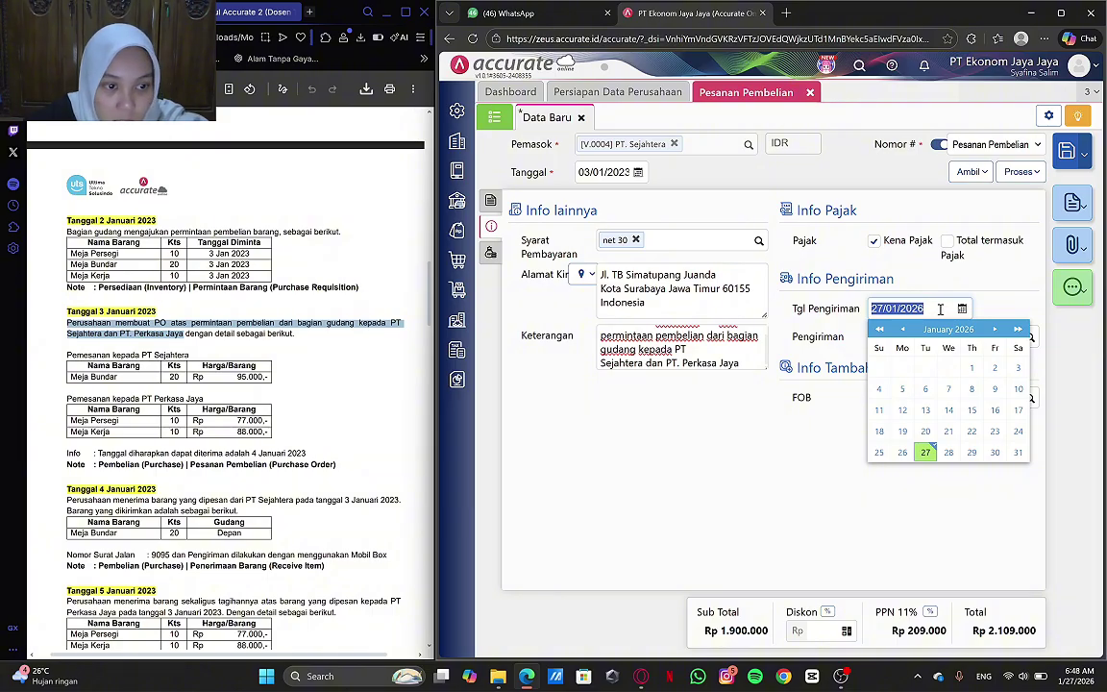
key(BackSpace)
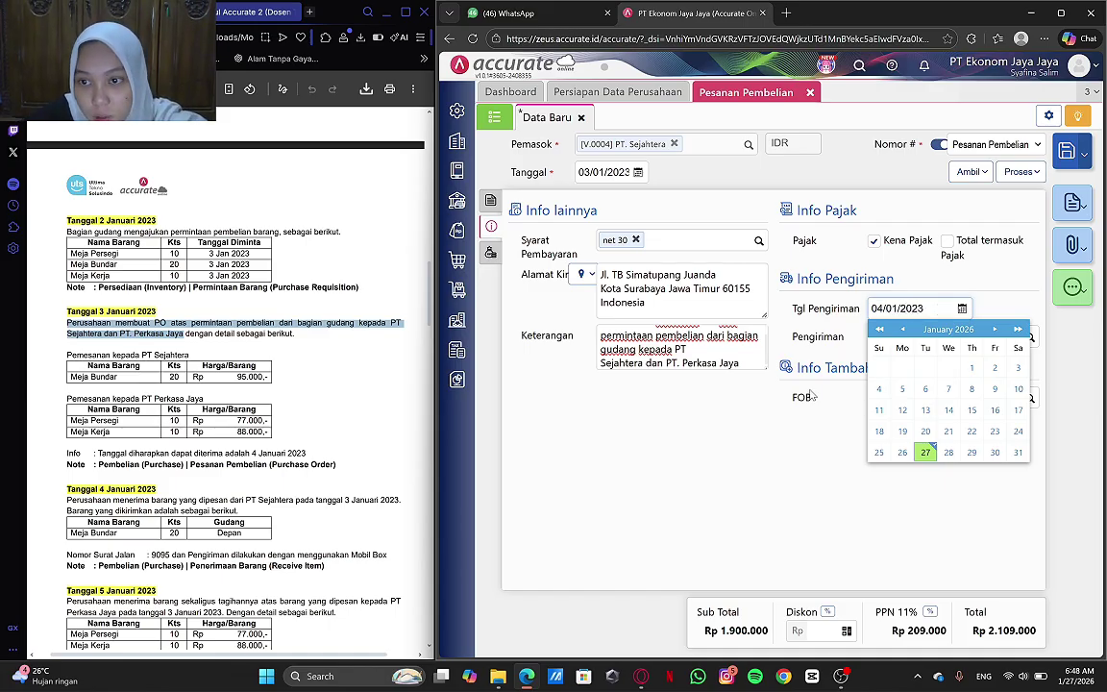
click(673, 423)
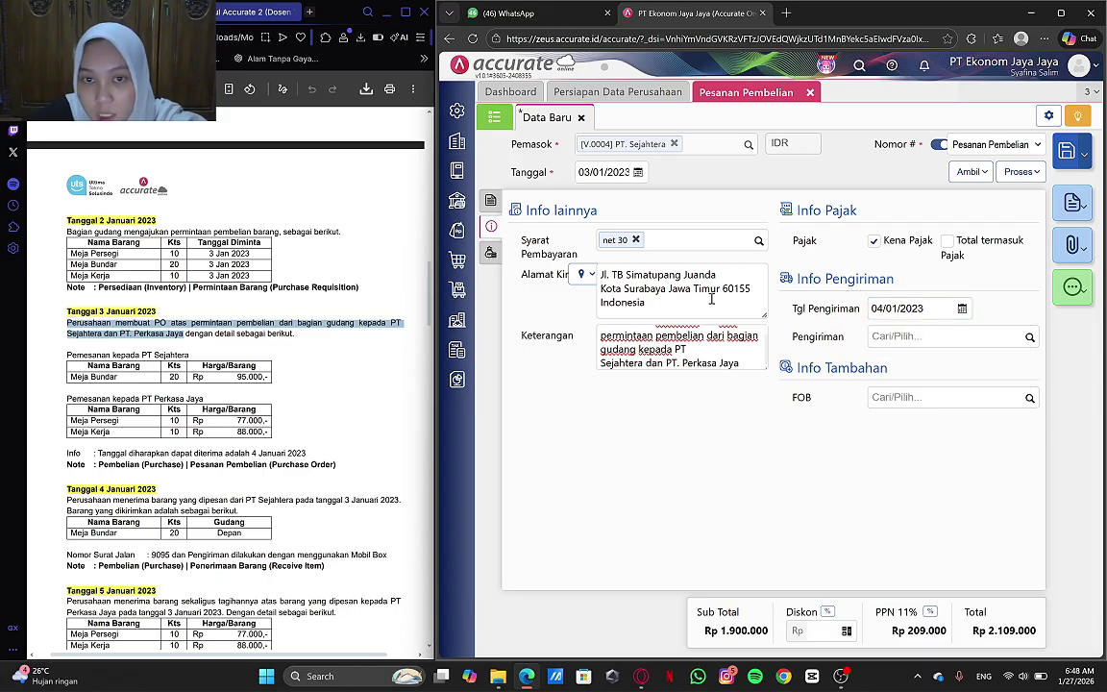
click(490, 200)
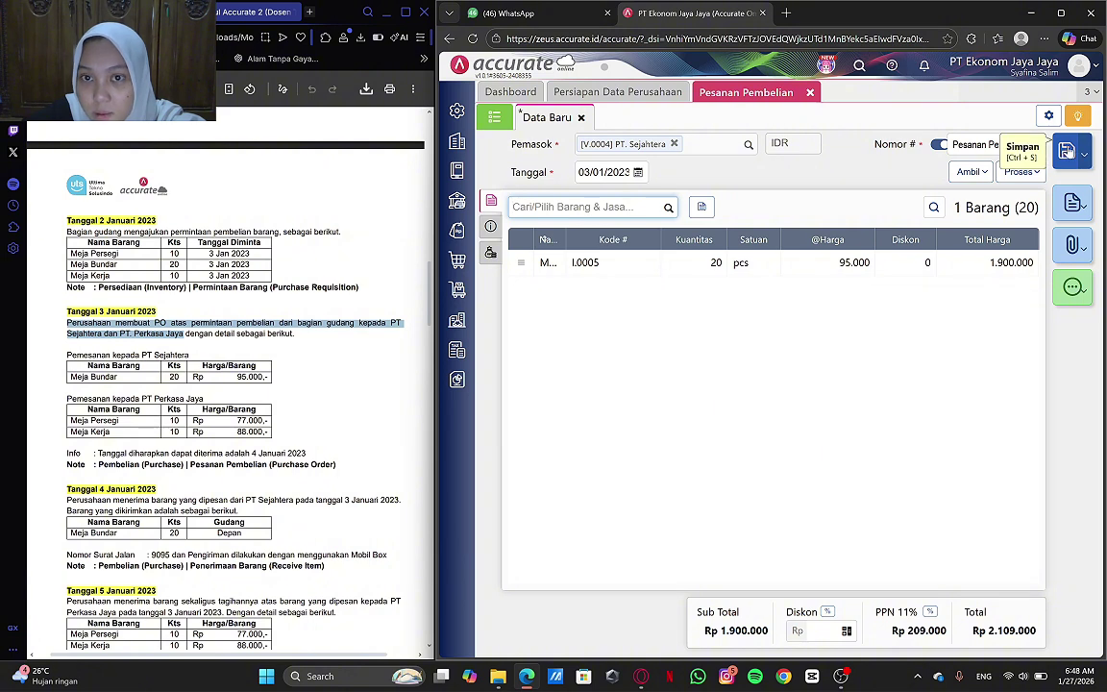
click(1067, 151)
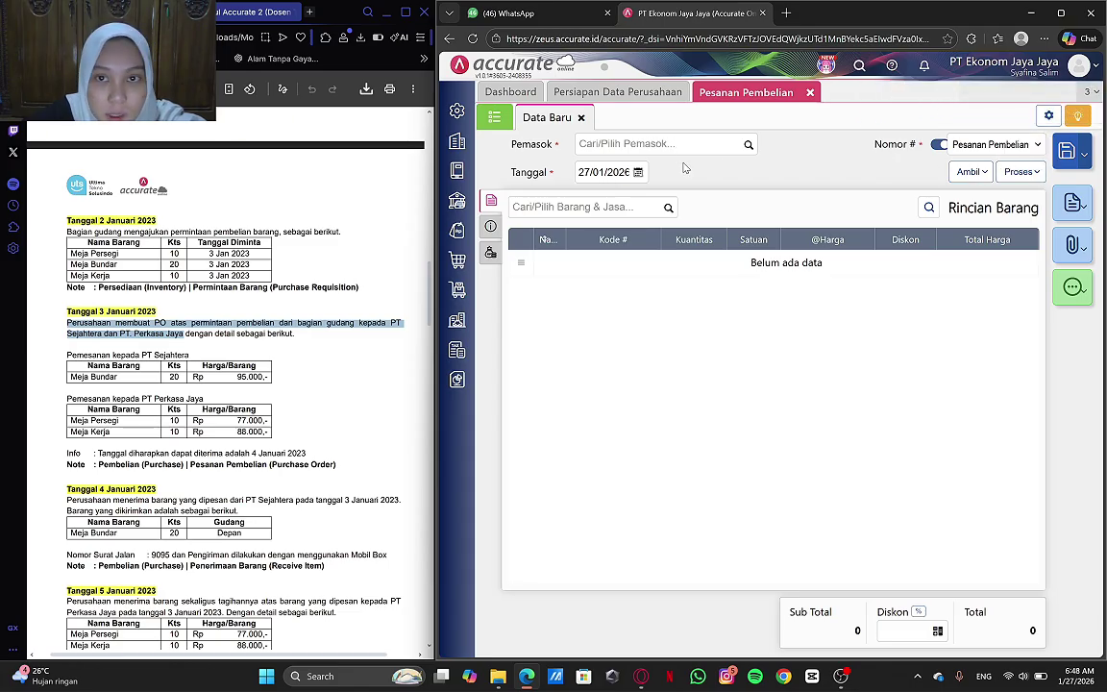
- Set the new purchase order's supplier to PT. Perkasa Jaya and its date to 03/01/2023
click(749, 145)
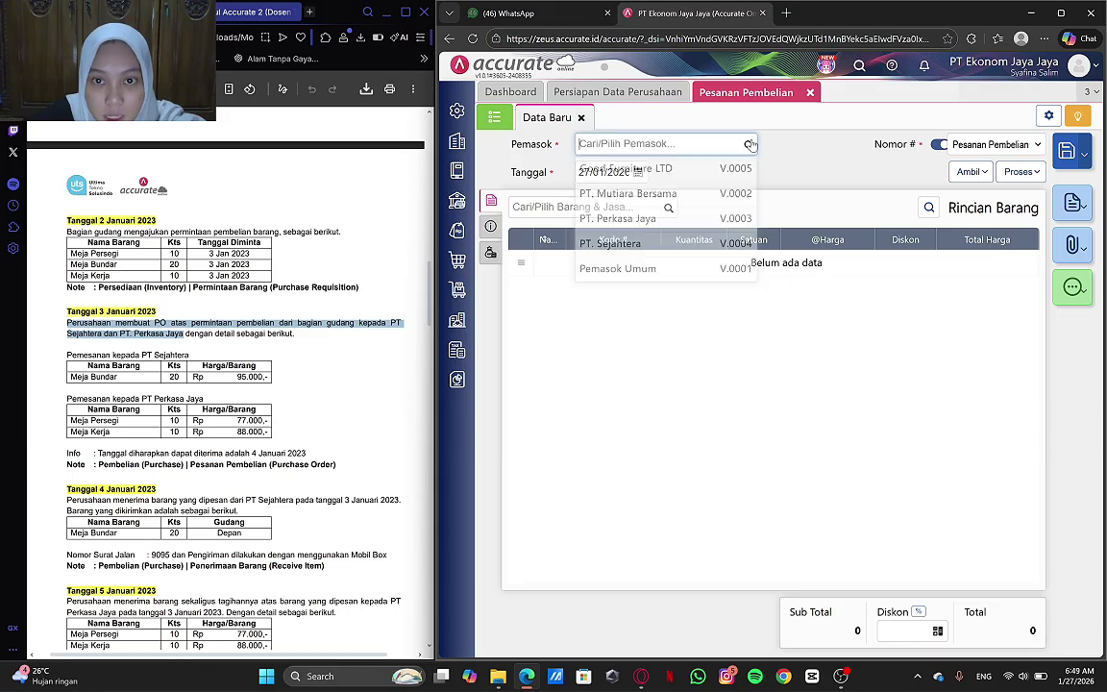
click(672, 218)
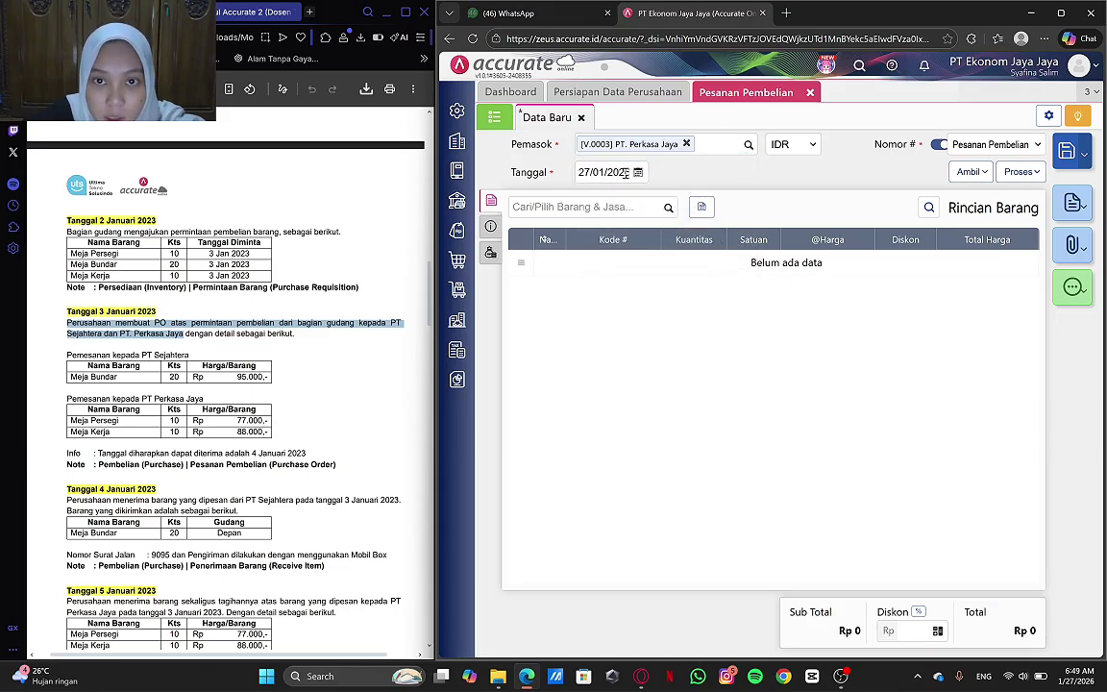
click(595, 172)
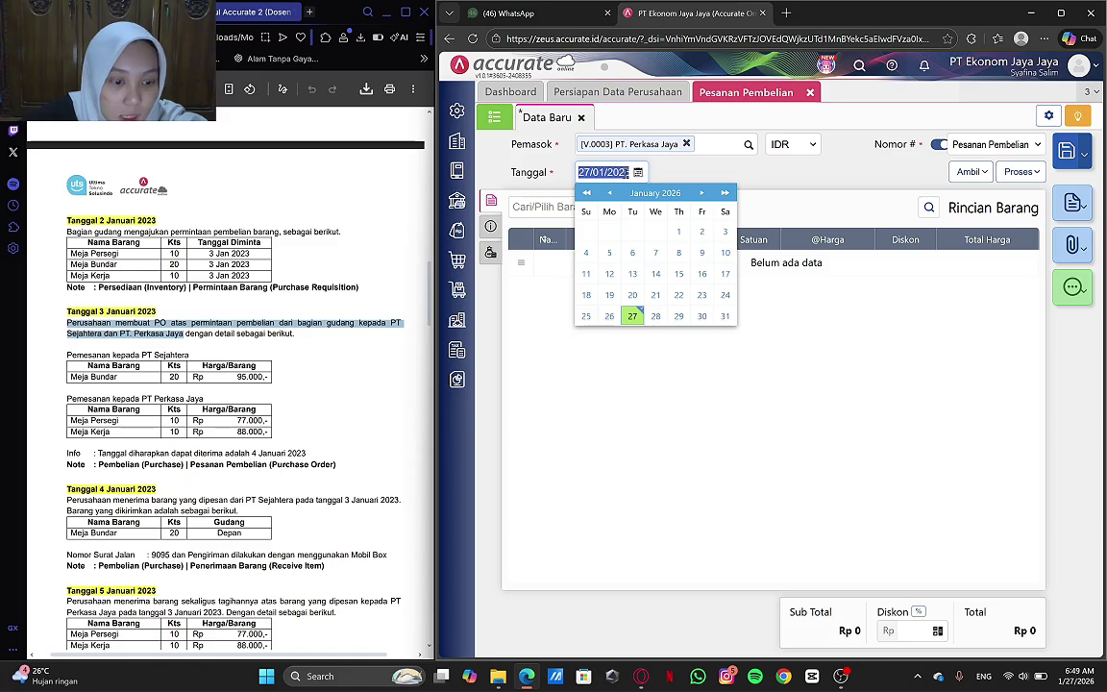
text(03/01/202)
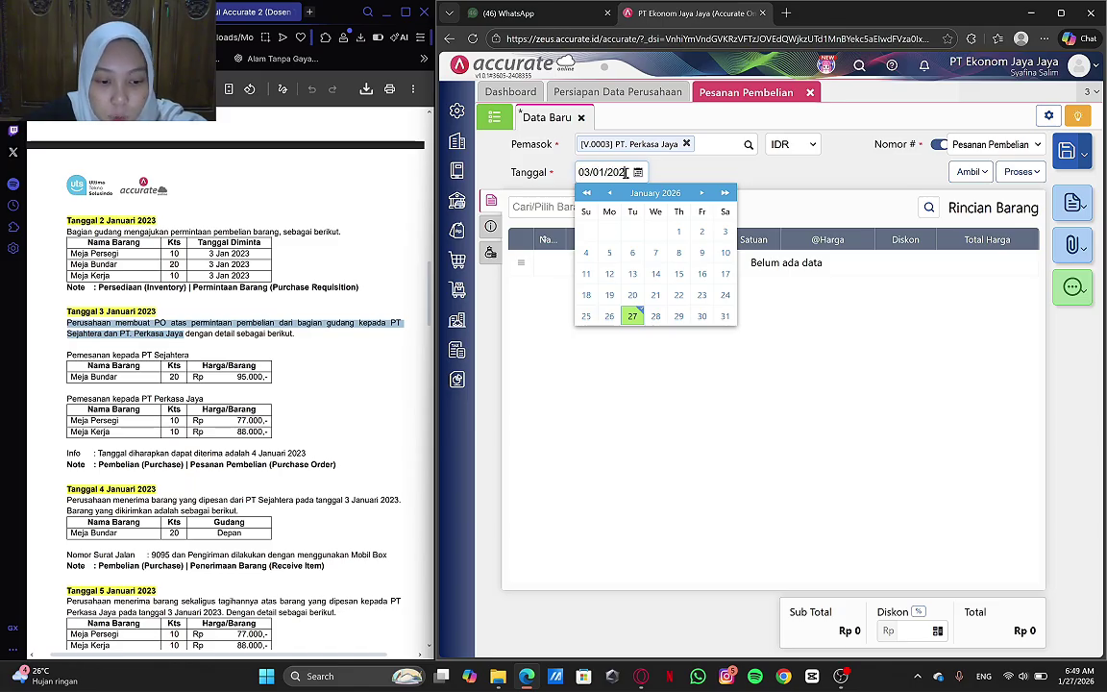
text(3)
click(631, 415)
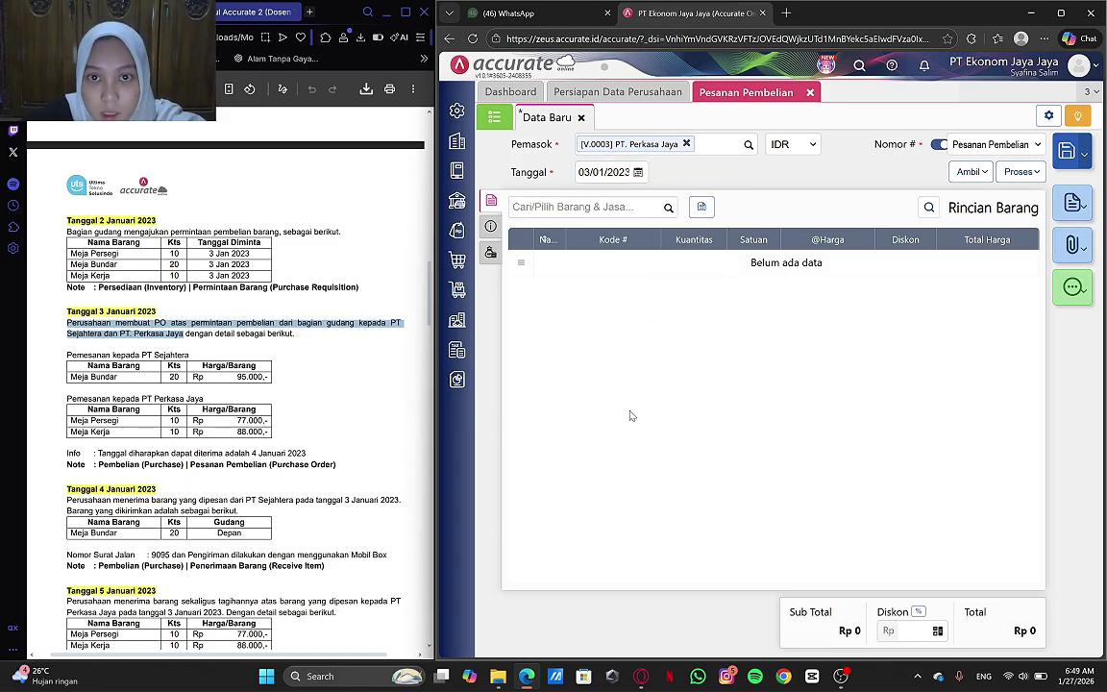
- Copy the Meja Persegi and Meja Kerja lines from the January item request (Permintaan) into the order
click(984, 173)
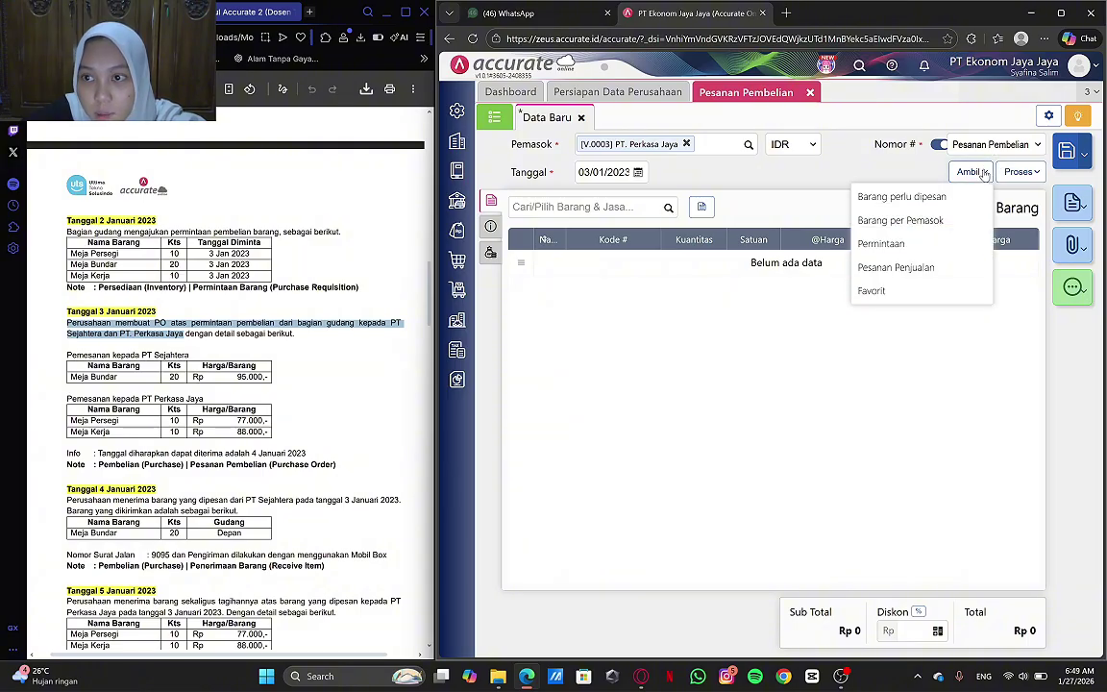
click(904, 244)
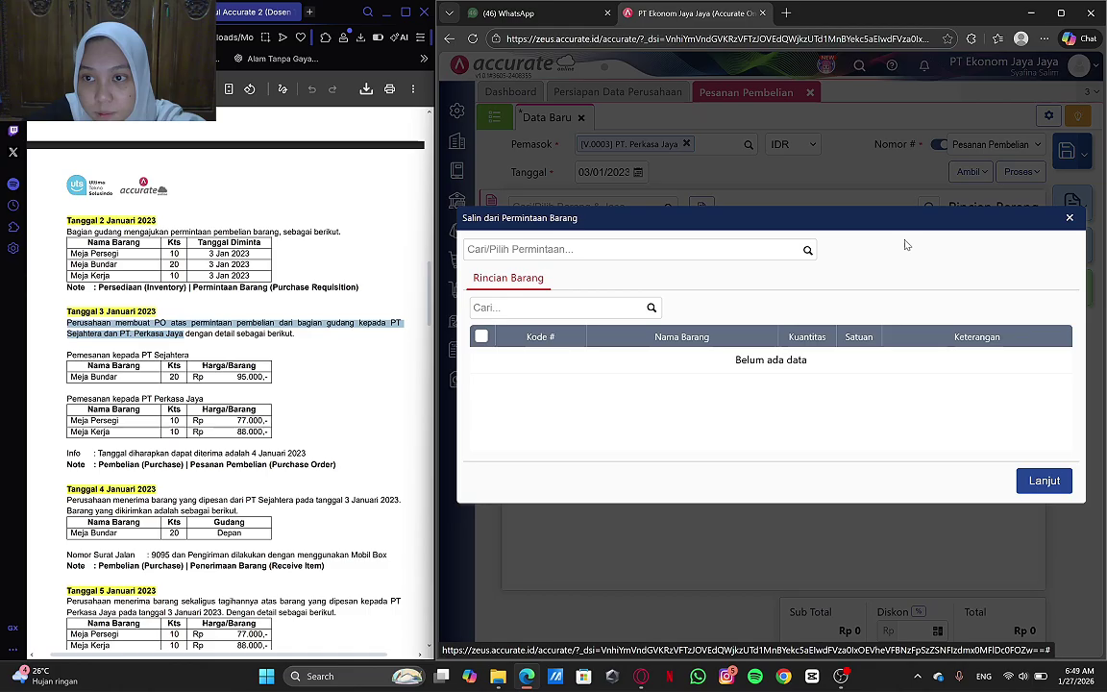
click(798, 249)
click(715, 281)
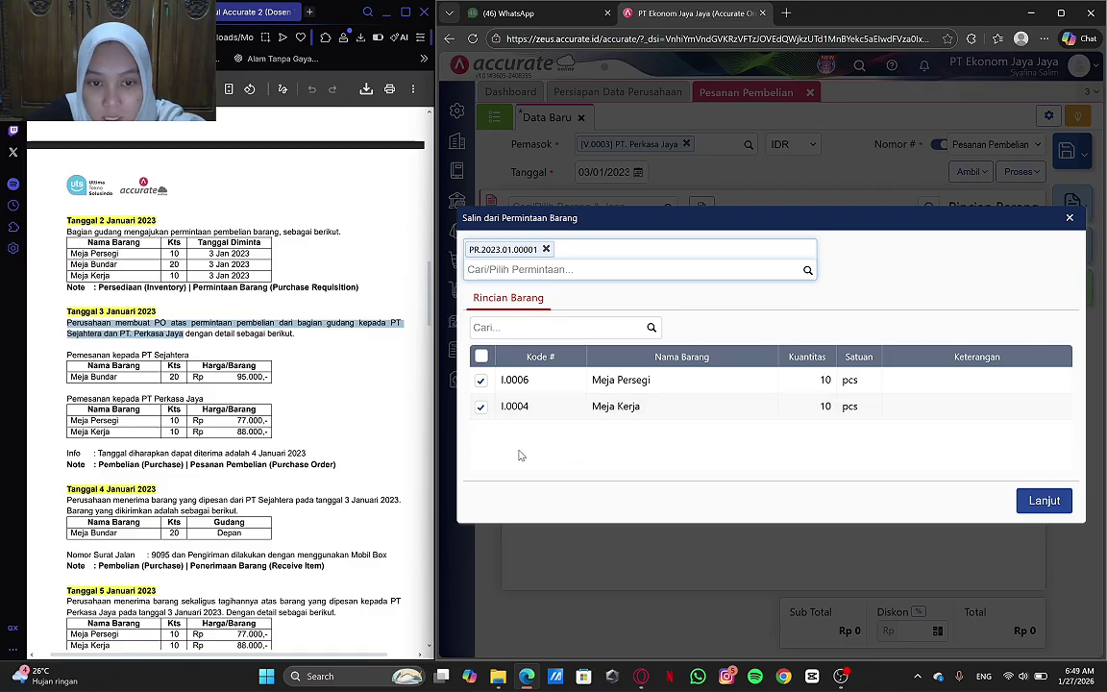
click(1045, 501)
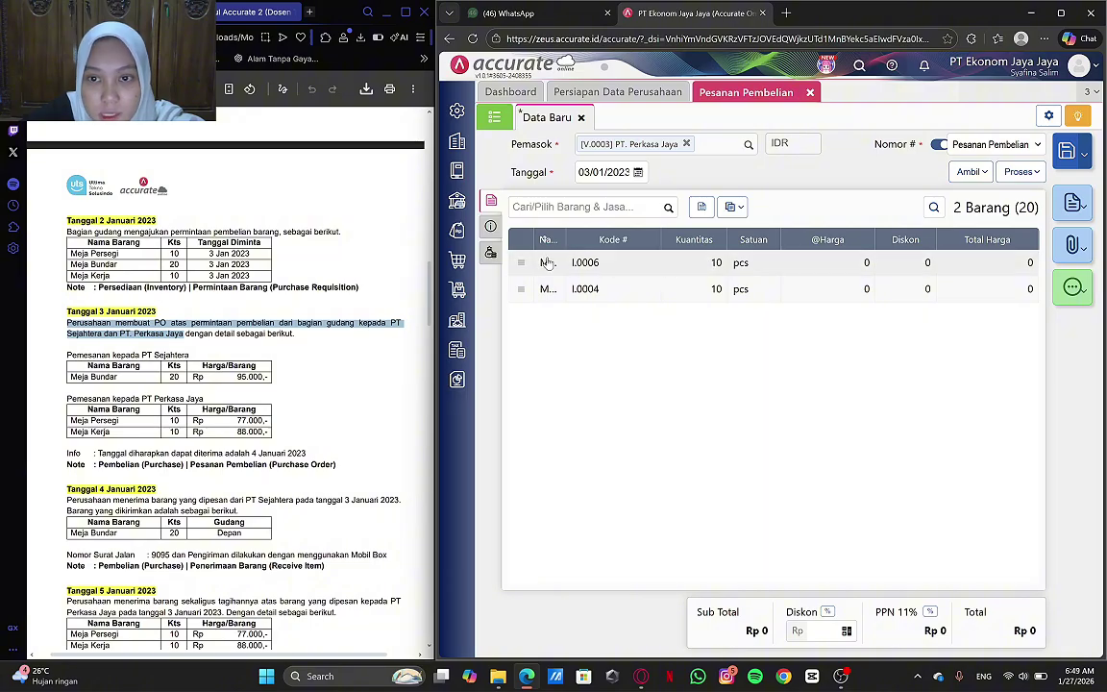
- Set the unit price to Rp 77.000 on the Meja Persegi line and Rp 88.000 on the Meja Kerja line
click(545, 262)
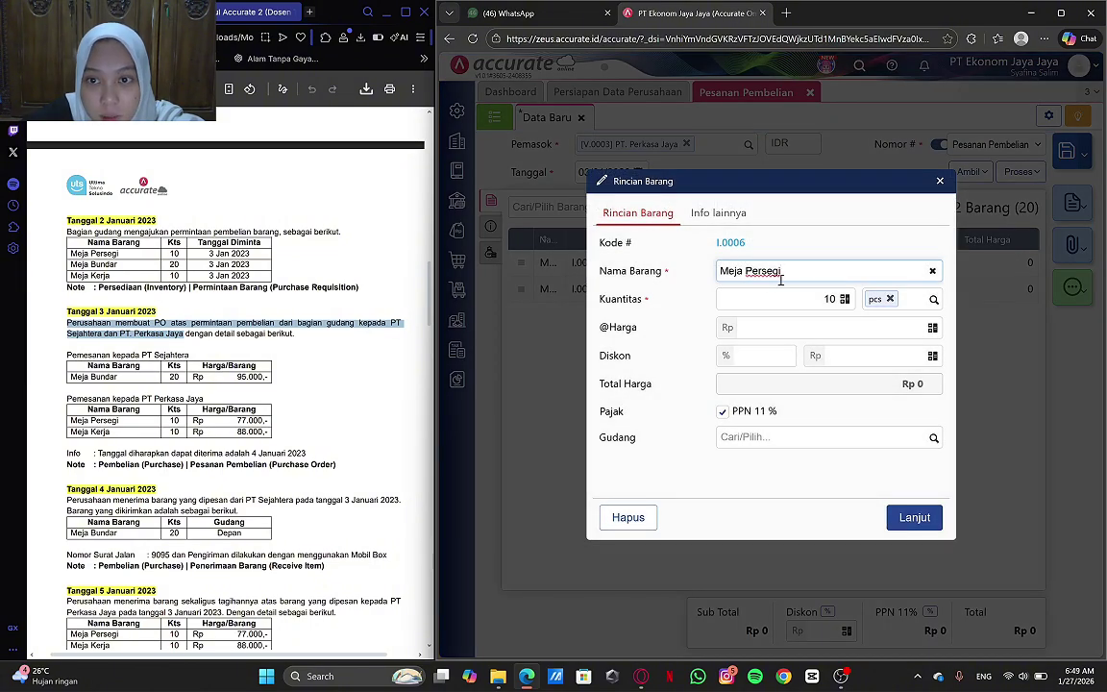
click(876, 331)
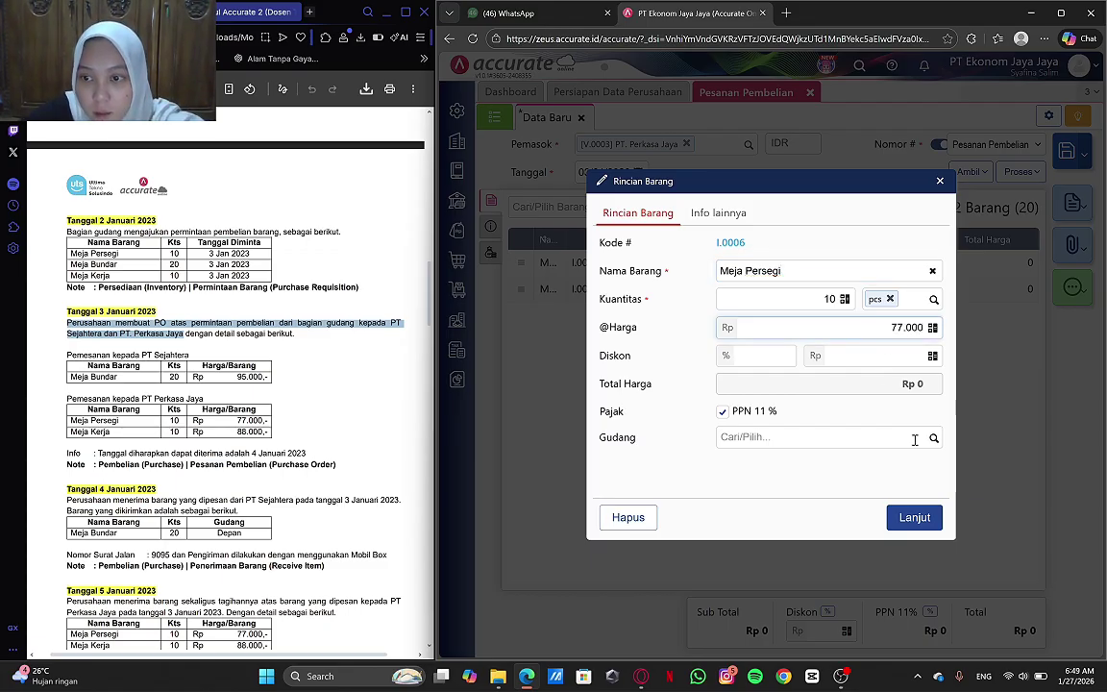
click(915, 517)
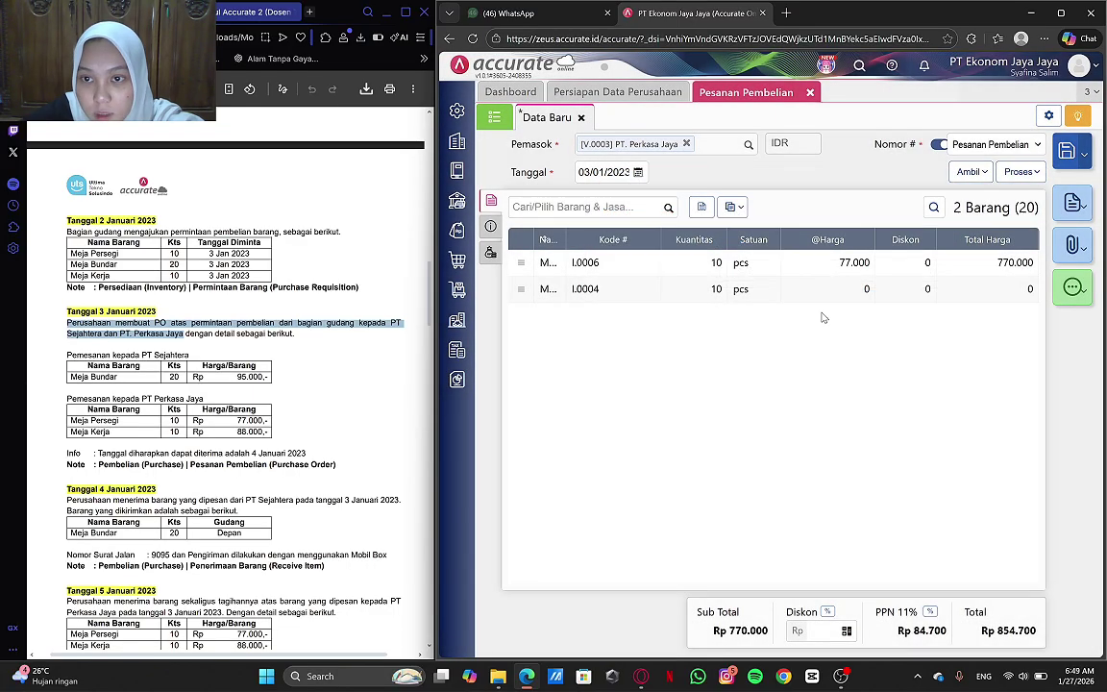
click(750, 291)
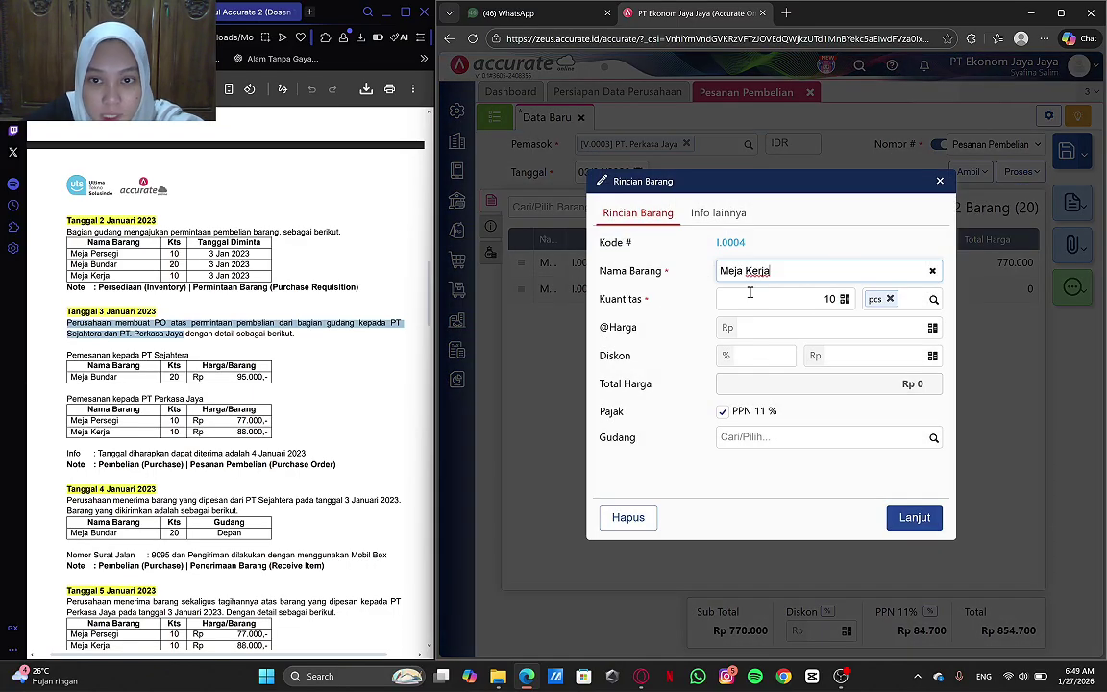
click(894, 329)
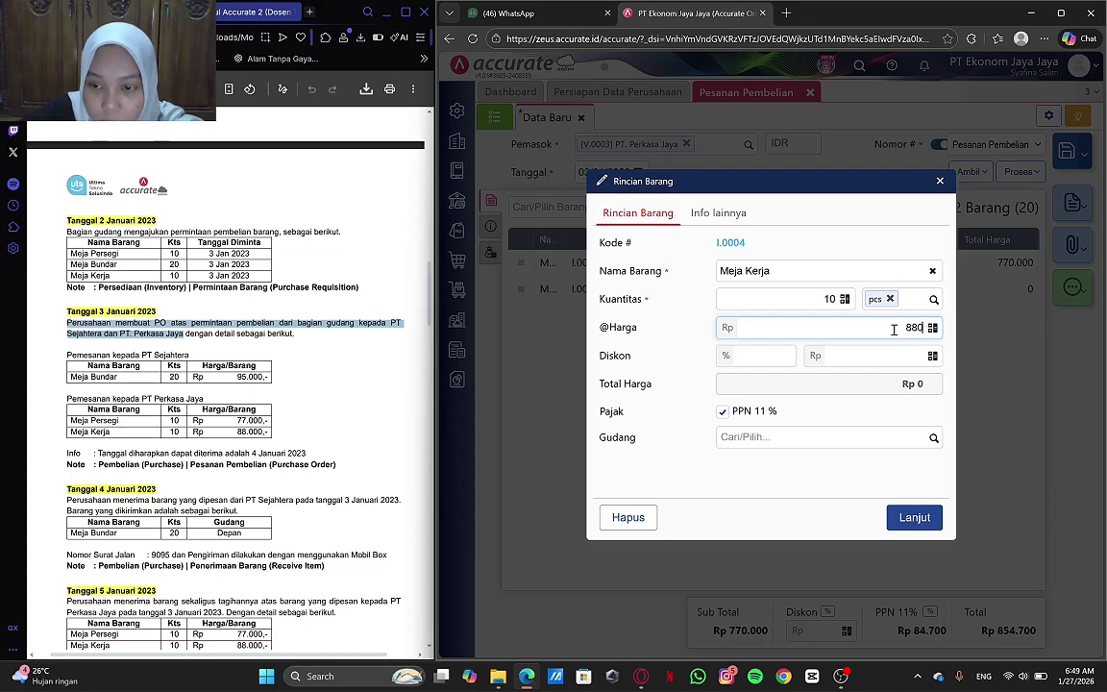
click(916, 519)
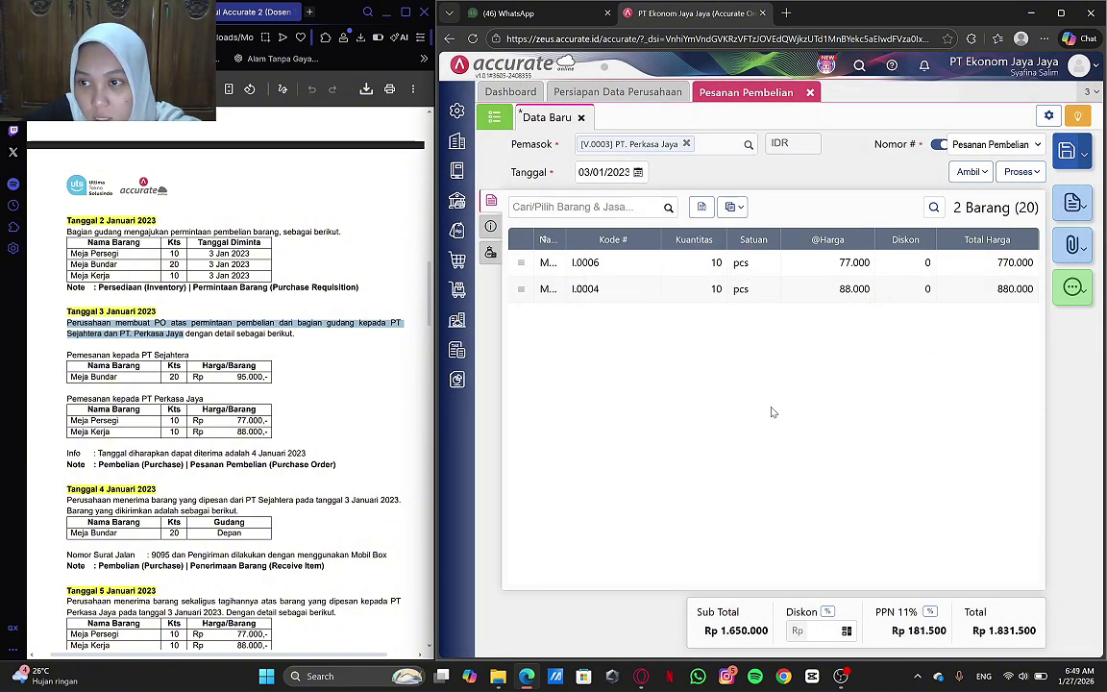
- Fill the order's shipping address with the first suggested address and paste the copied module description into Keterangan
click(492, 224)
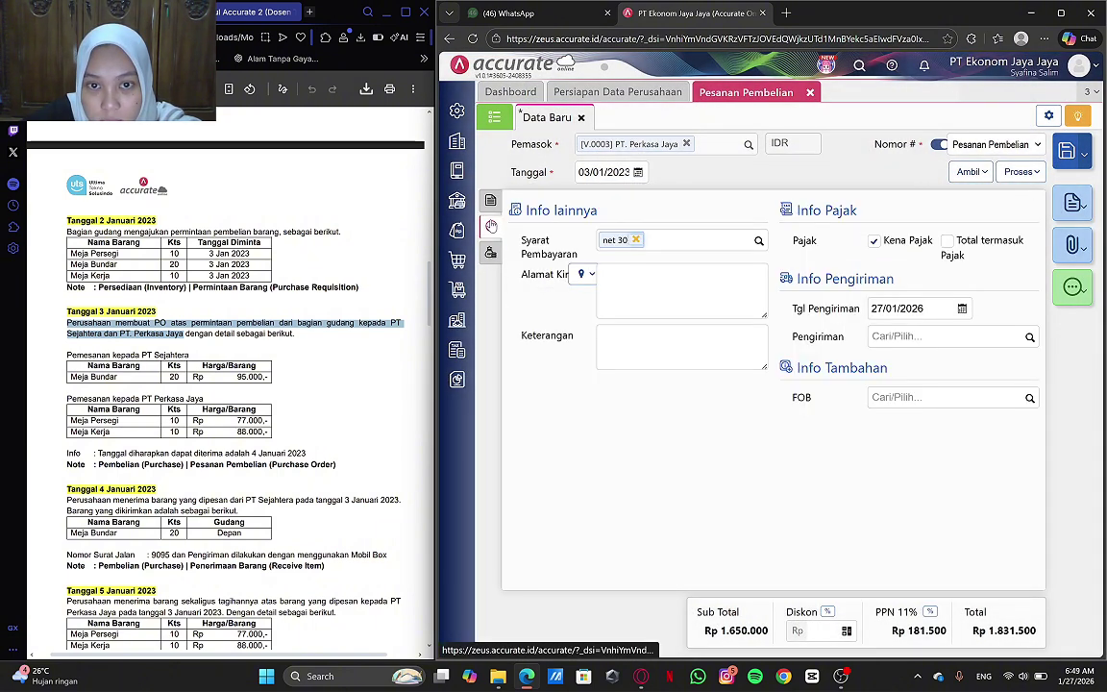
click(590, 275)
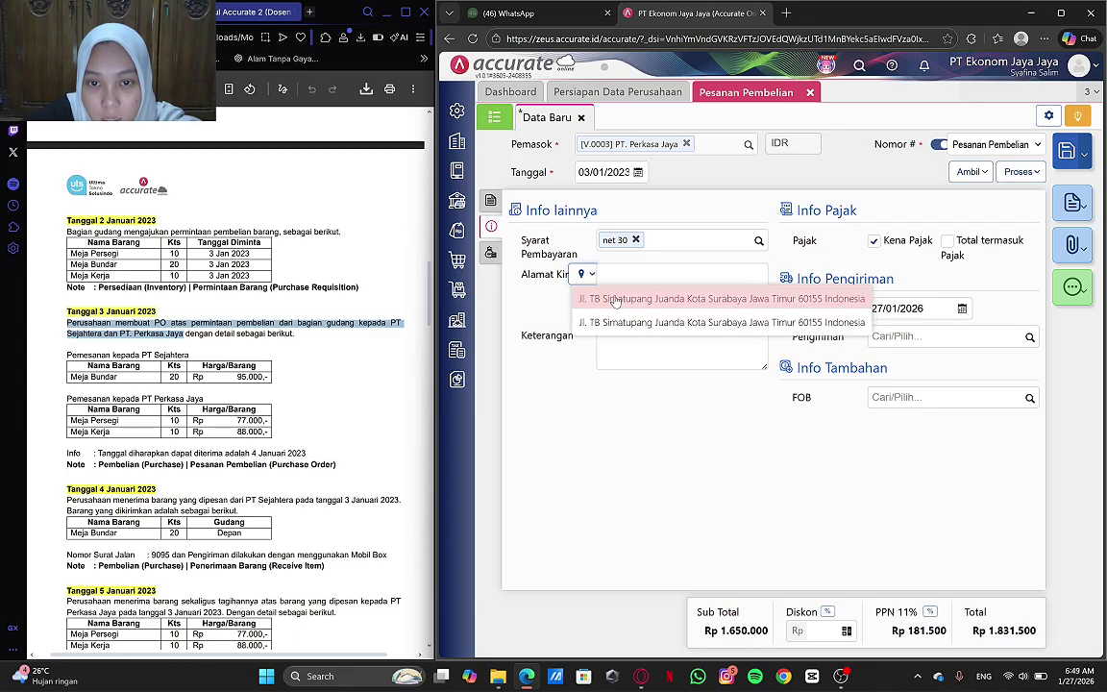
click(624, 299)
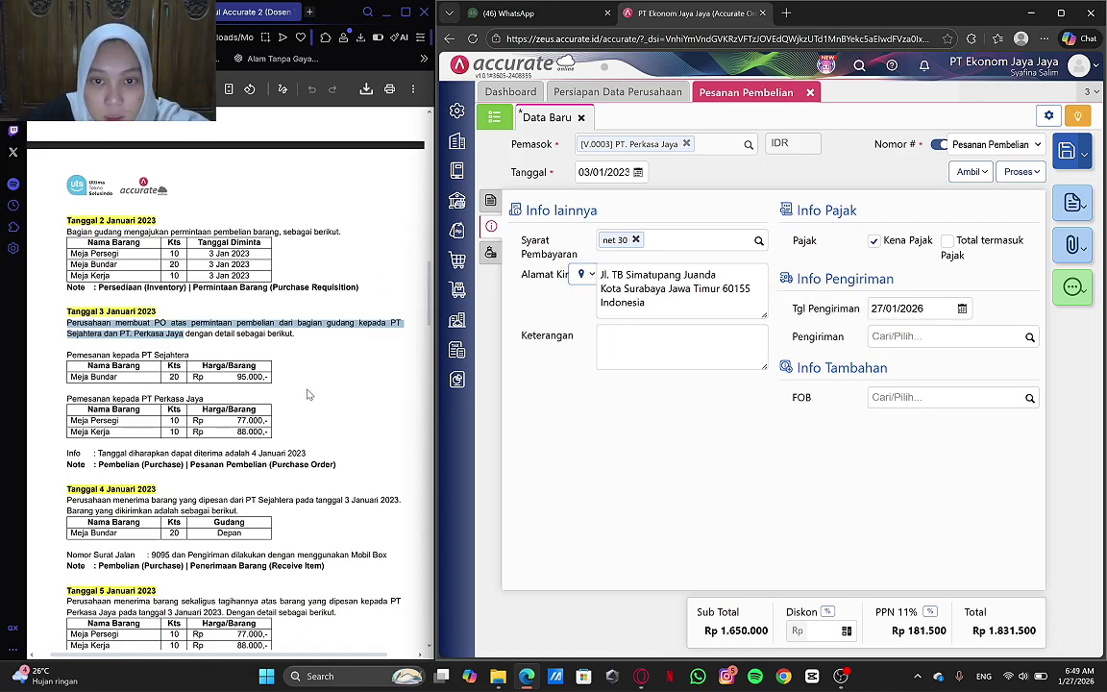
click(650, 342)
key(ctrl+v)
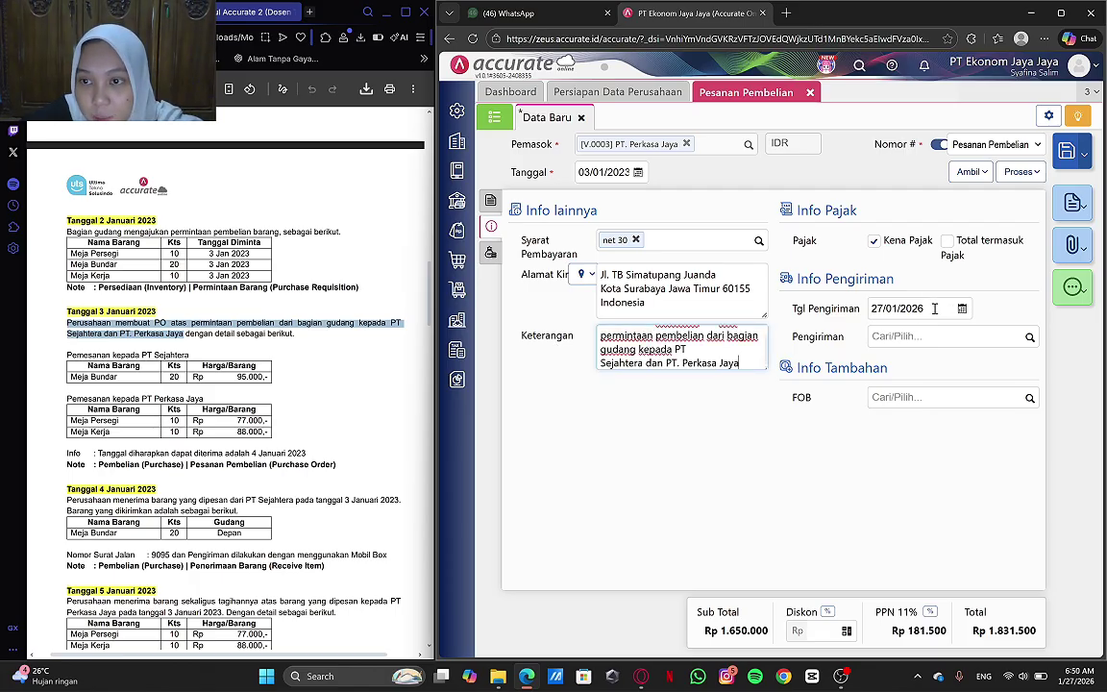
- Set the delivery date (Tgl Pengiriman) to 04/01/2023, and save and close the PT. Perkasa Jaya purchase order
click(895, 309)
key(BackSpace)
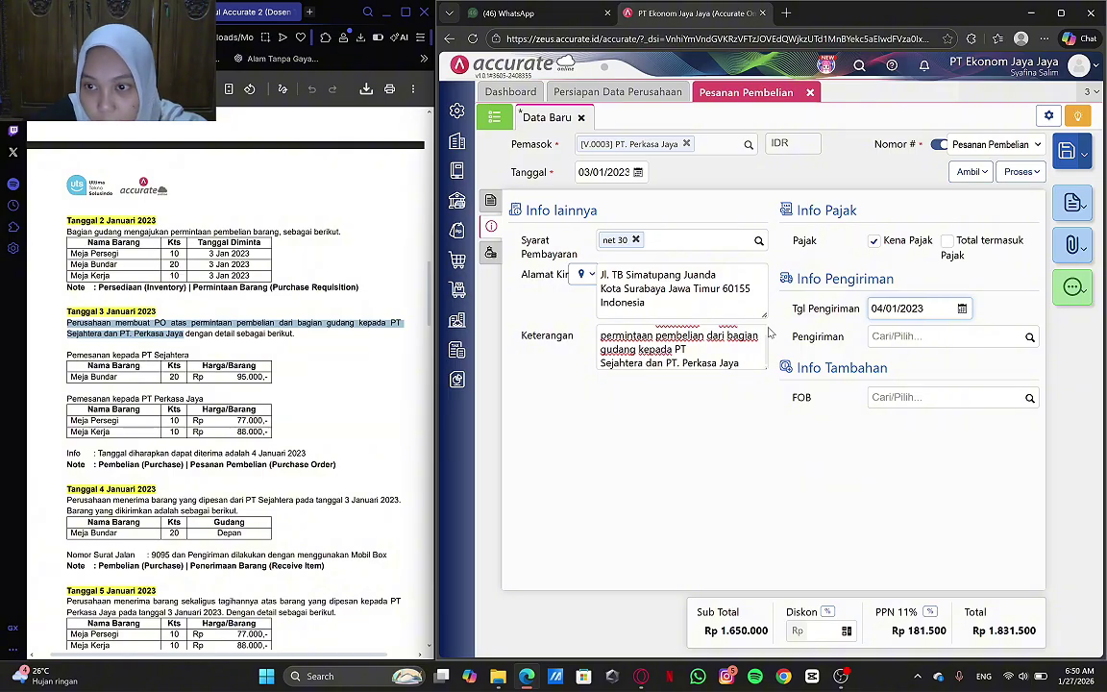
click(491, 199)
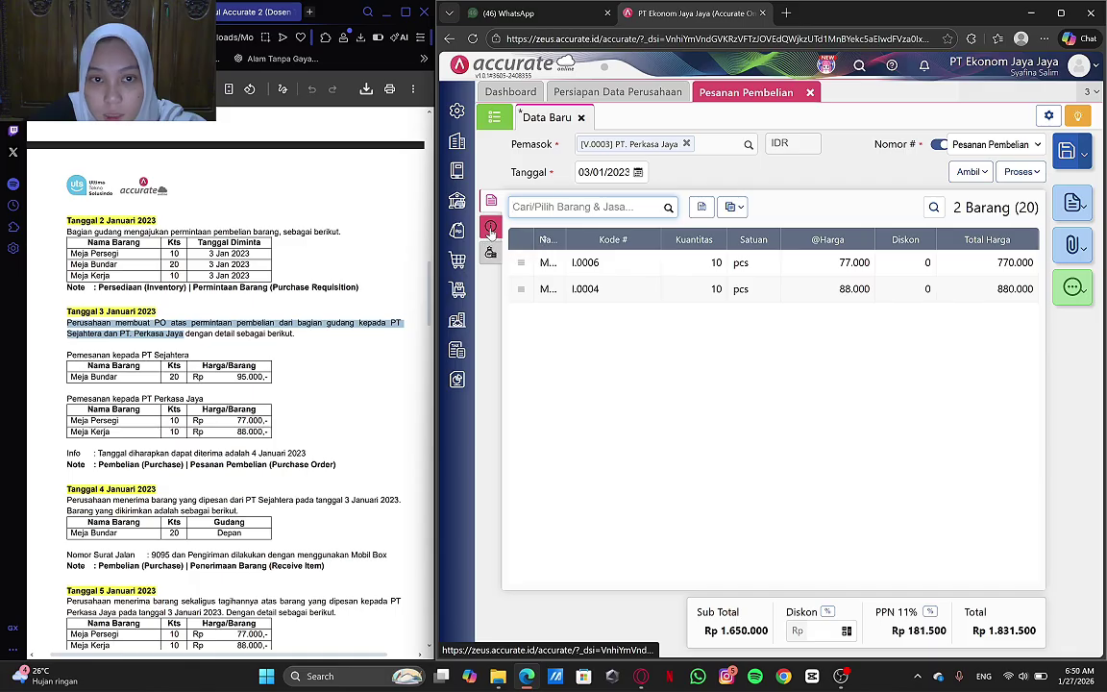
click(490, 227)
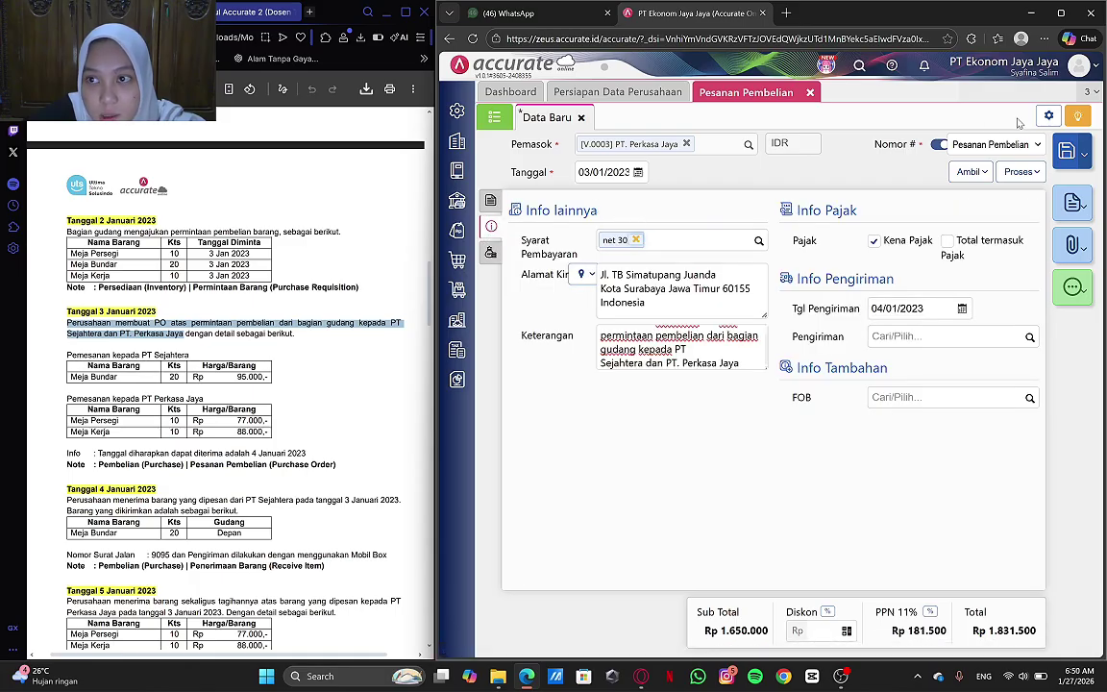
click(1075, 157)
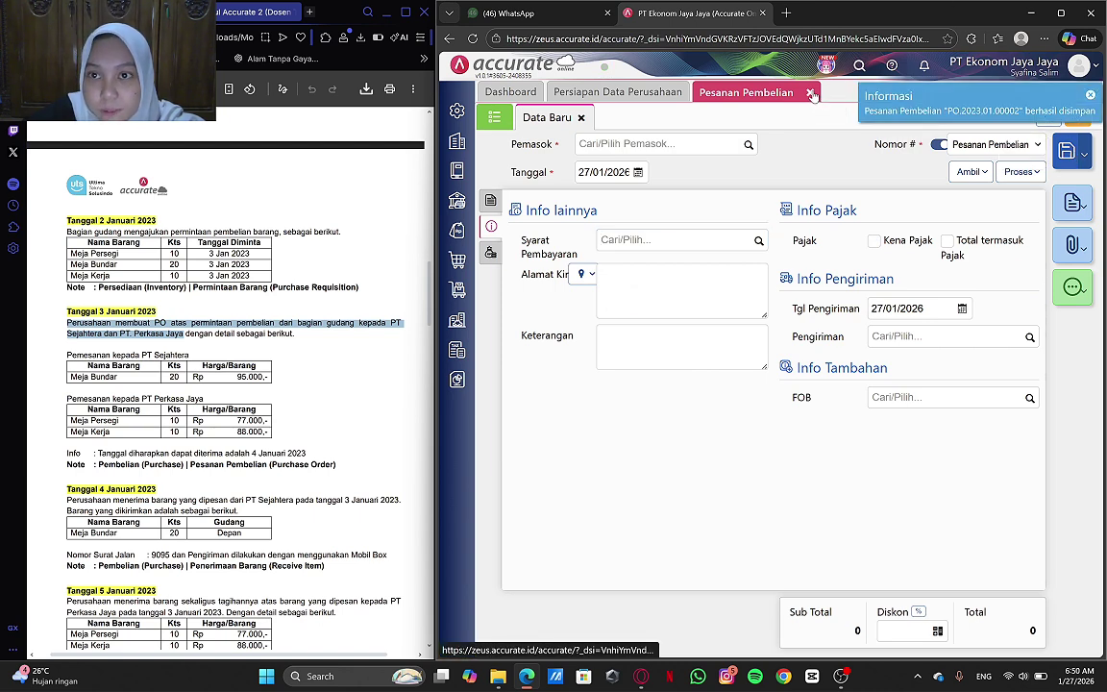
click(810, 93)
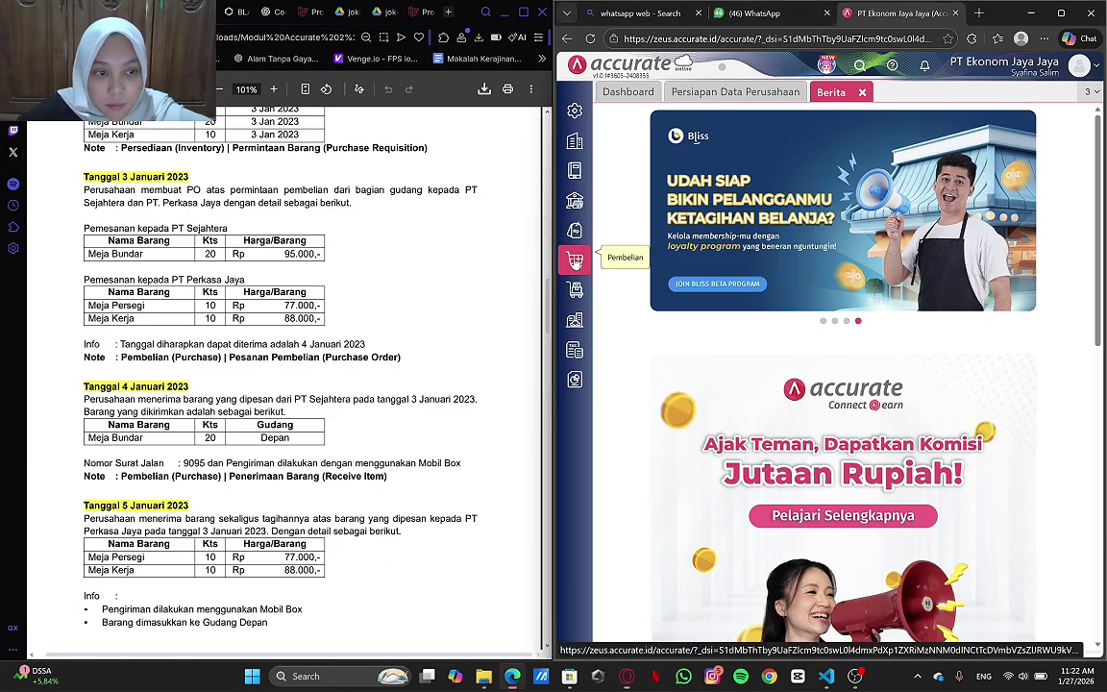
- Start a new goods receipt (Penerimaan Barang) from PT. Sejahtera dated 04/01/2023
click(575, 259)
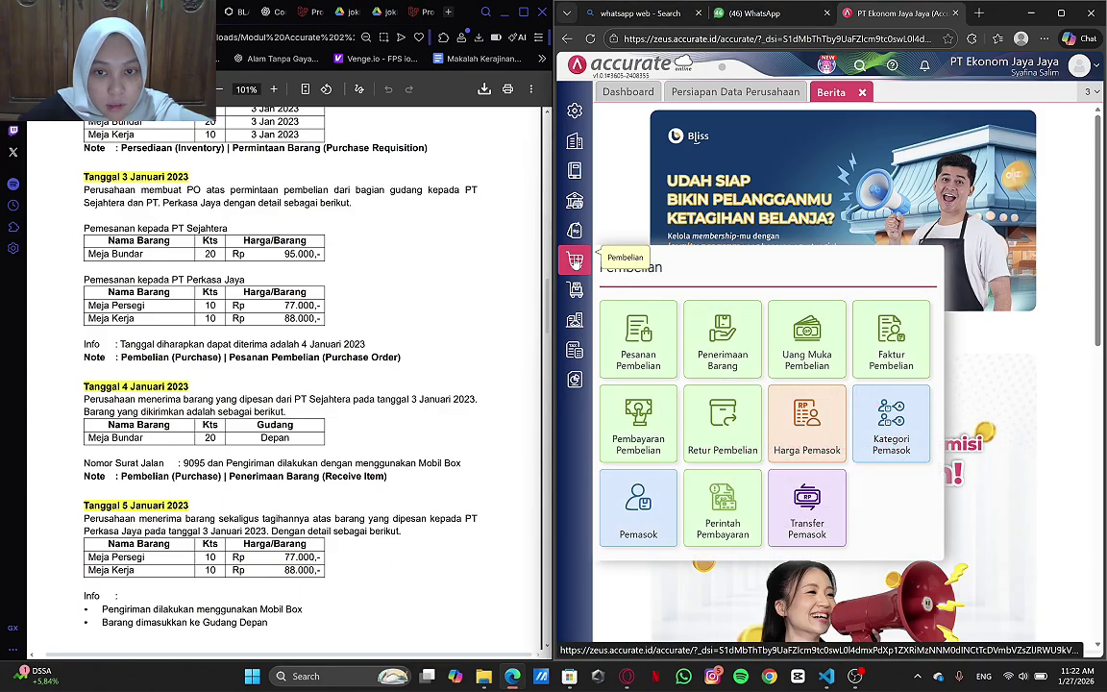
click(722, 341)
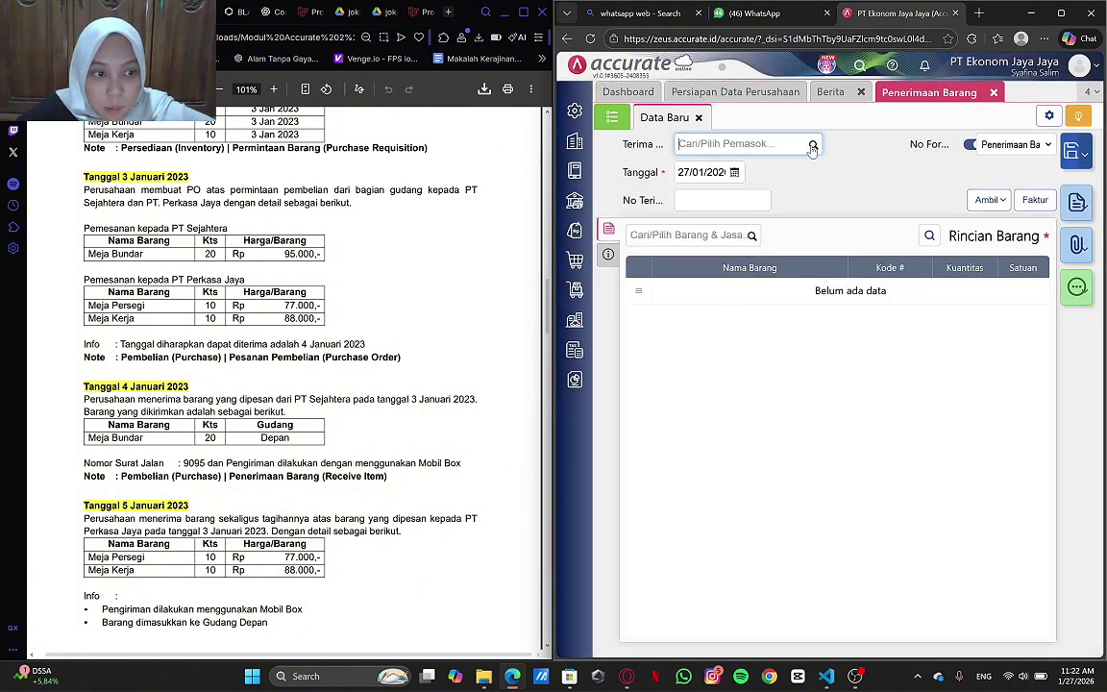
click(812, 146)
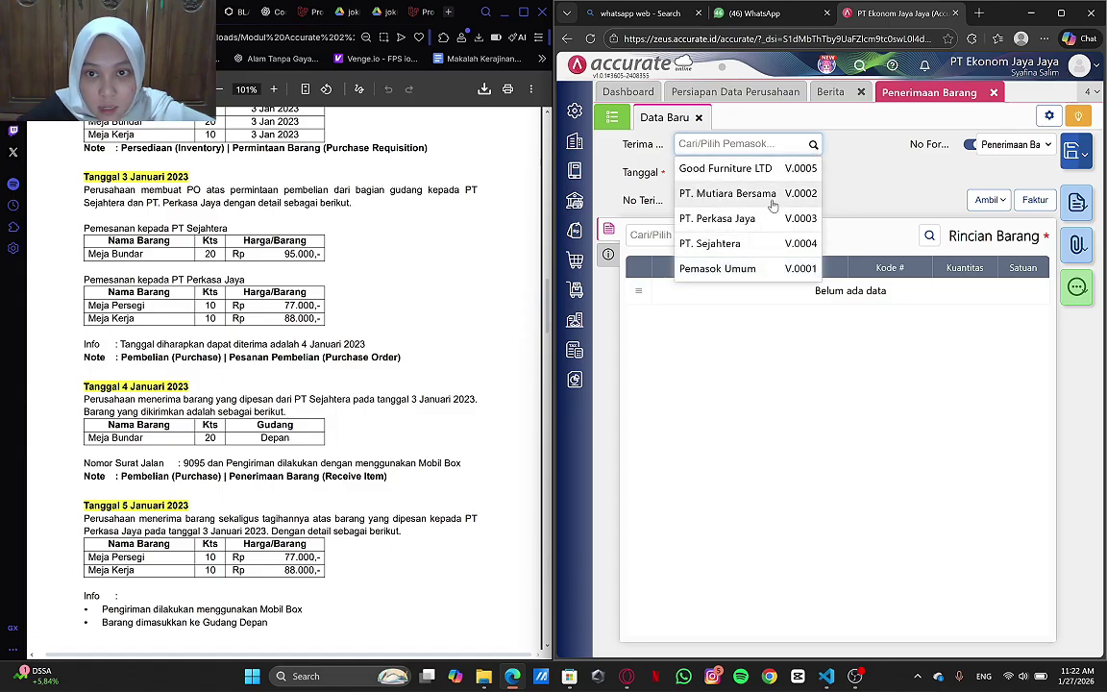
click(759, 243)
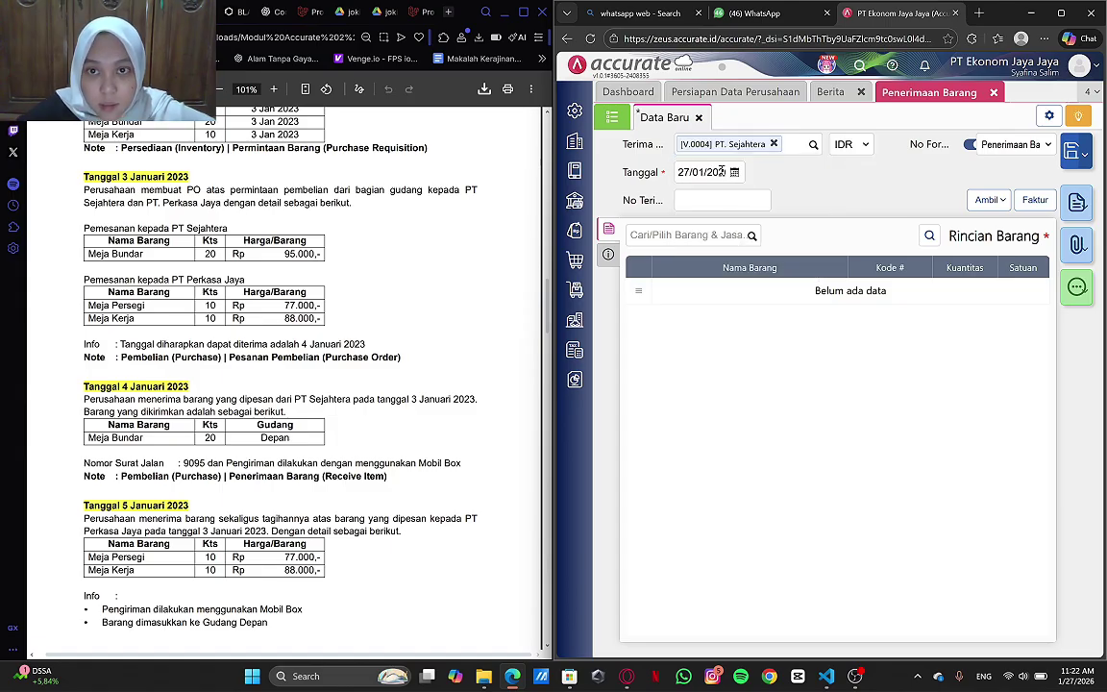
click(719, 171)
text(04)
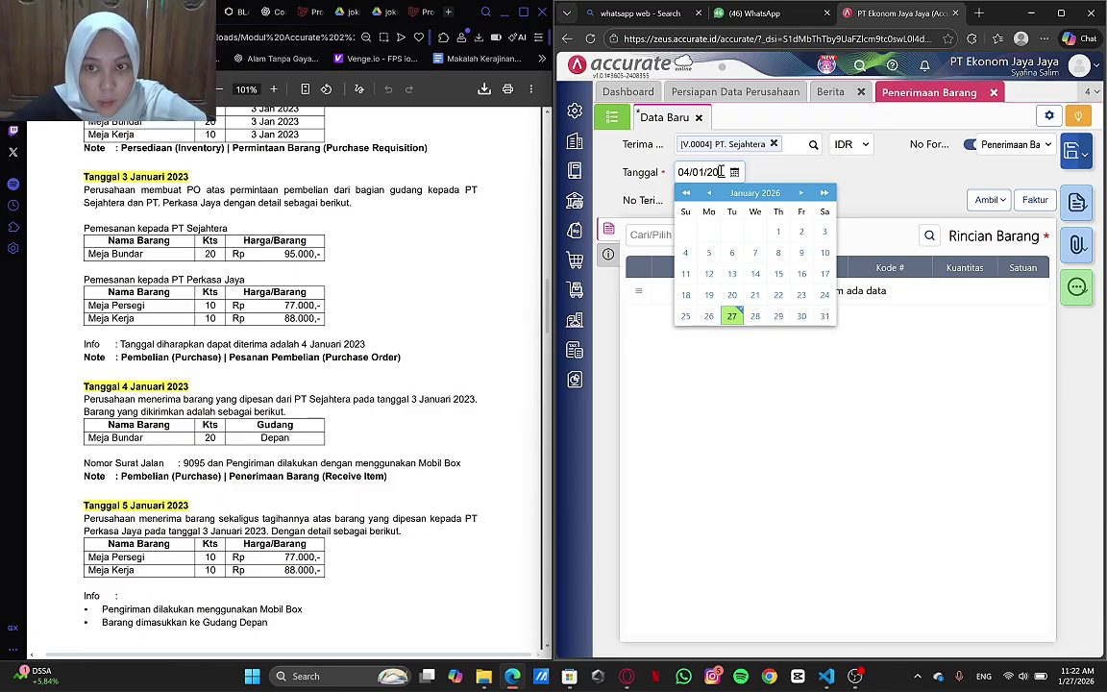
click(797, 378)
click(736, 173)
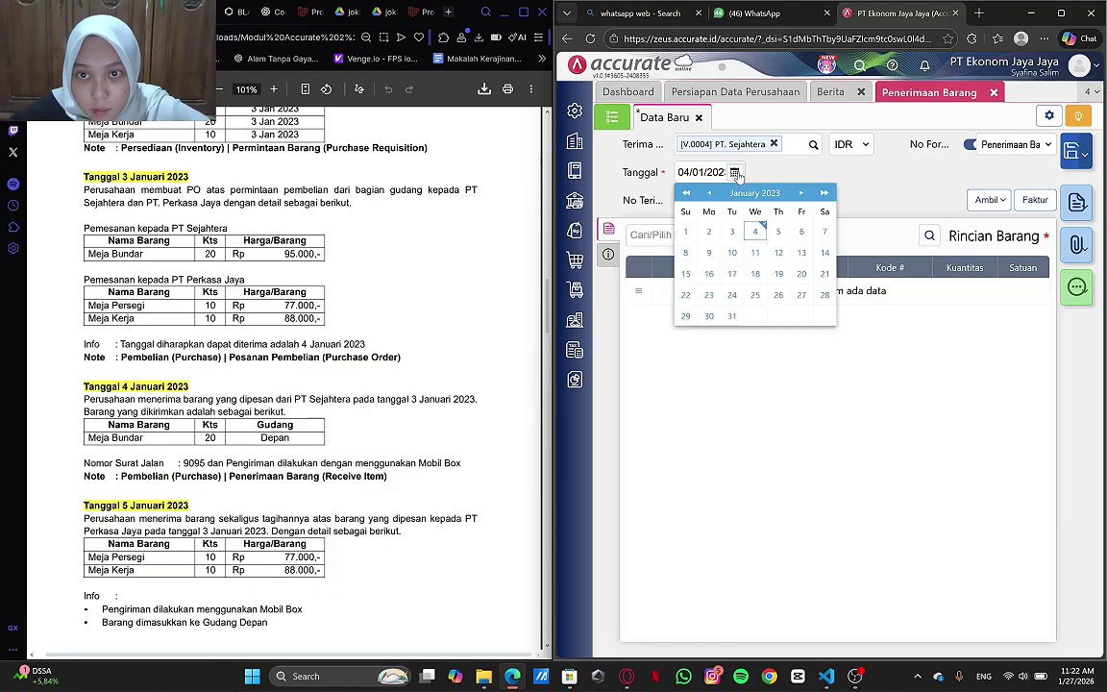
click(722, 365)
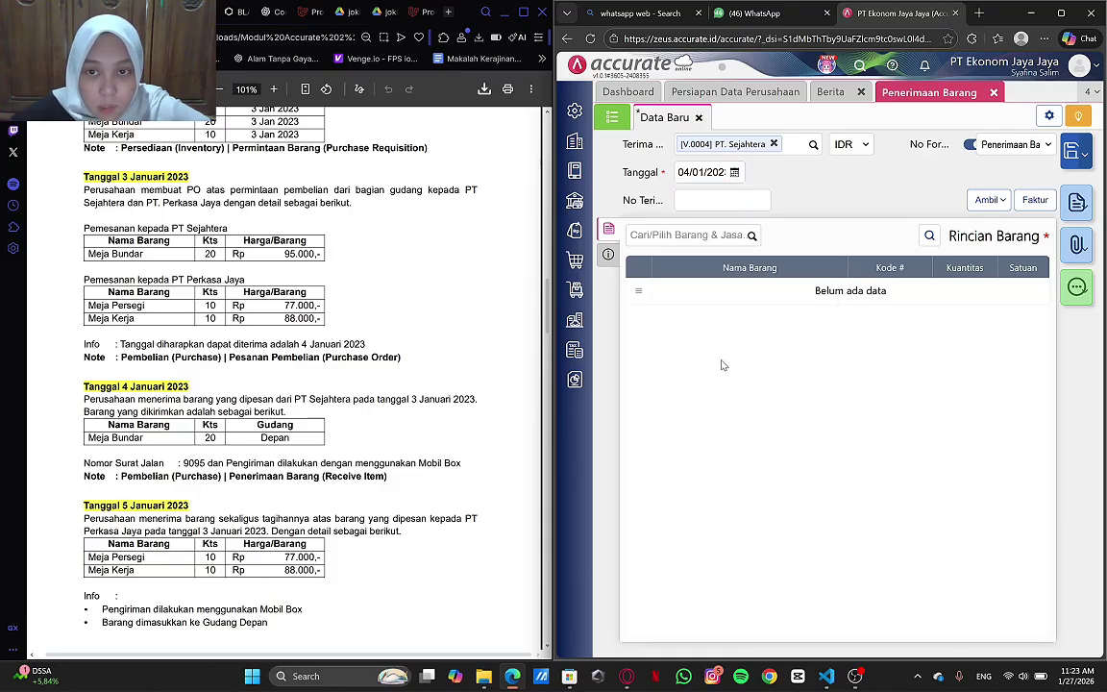
- Copy the delivery note number (Nomor Surat Jalan) 9095 from the module into the receipt's No Terima field
click(719, 202)
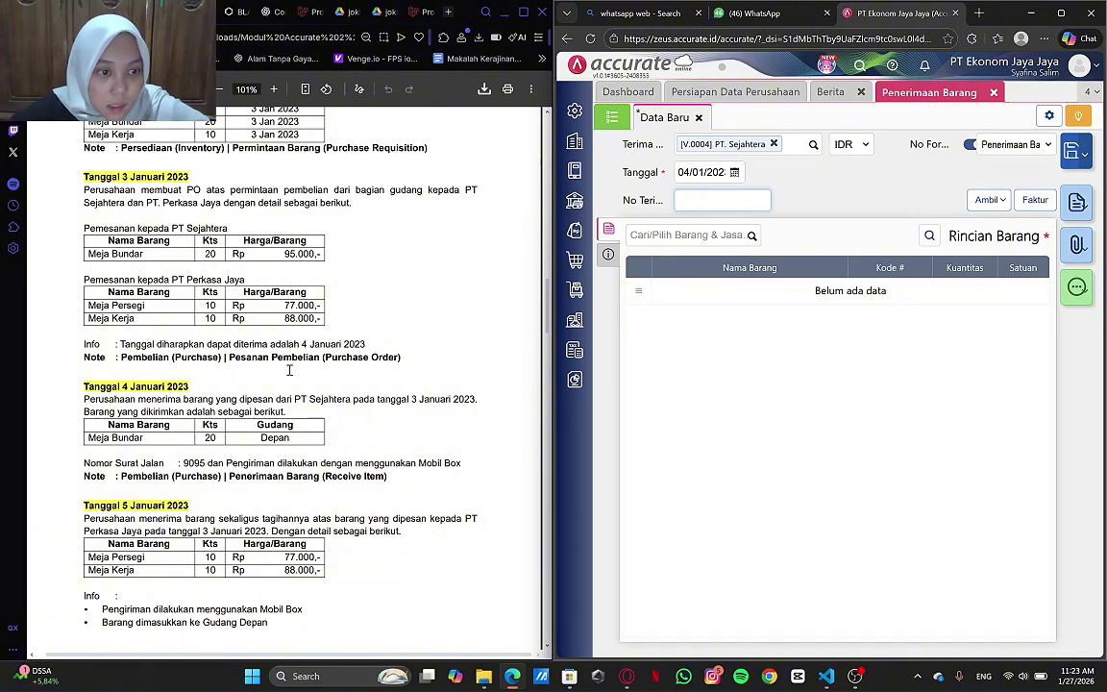
drag(182, 463, 203, 463)
key(ctrl+c)
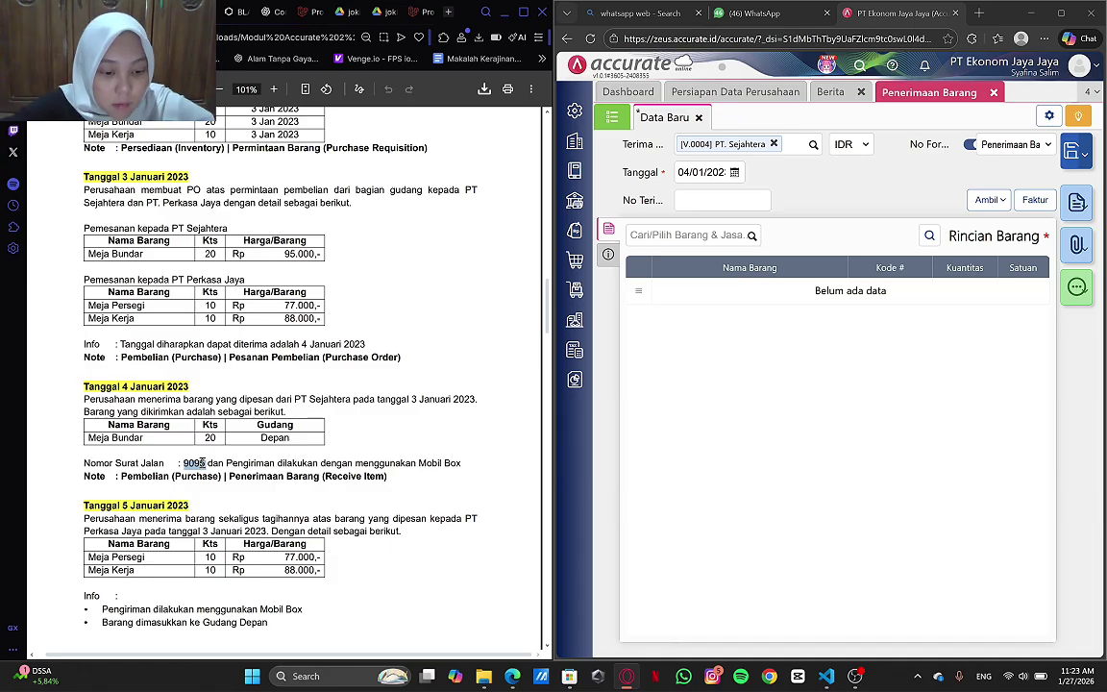
click(719, 202)
key(ctrl+v)
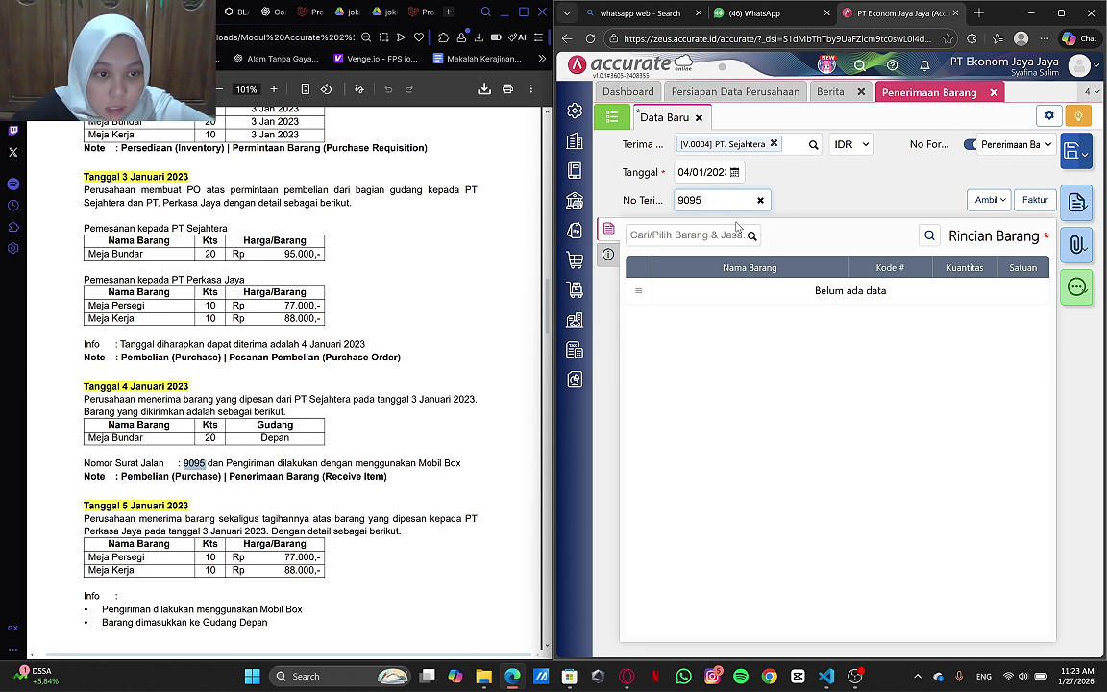
- Load the Meja Bundar items from PT. Sejahtera's purchase order (Pesanan) into the goods receipt
click(993, 201)
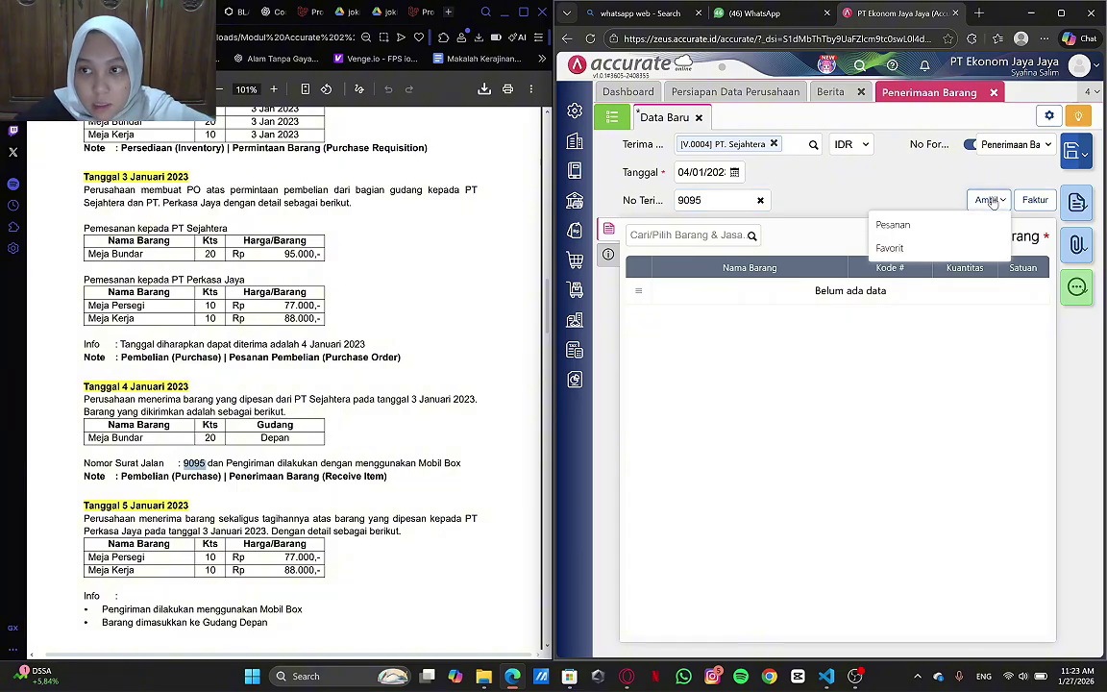
click(947, 225)
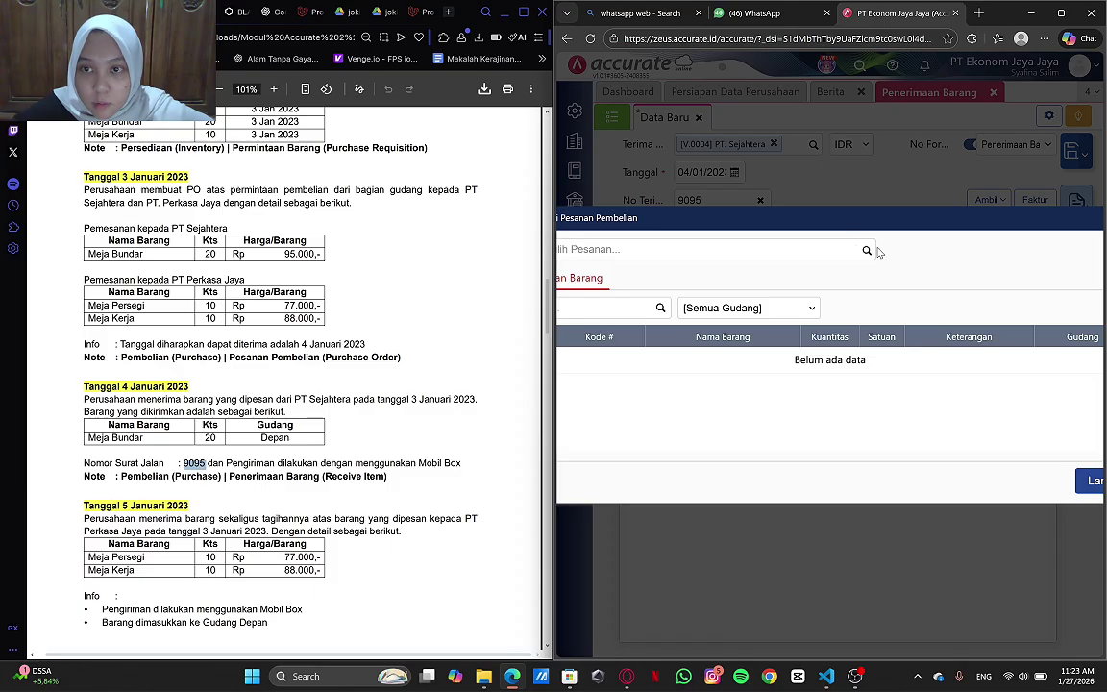
click(866, 251)
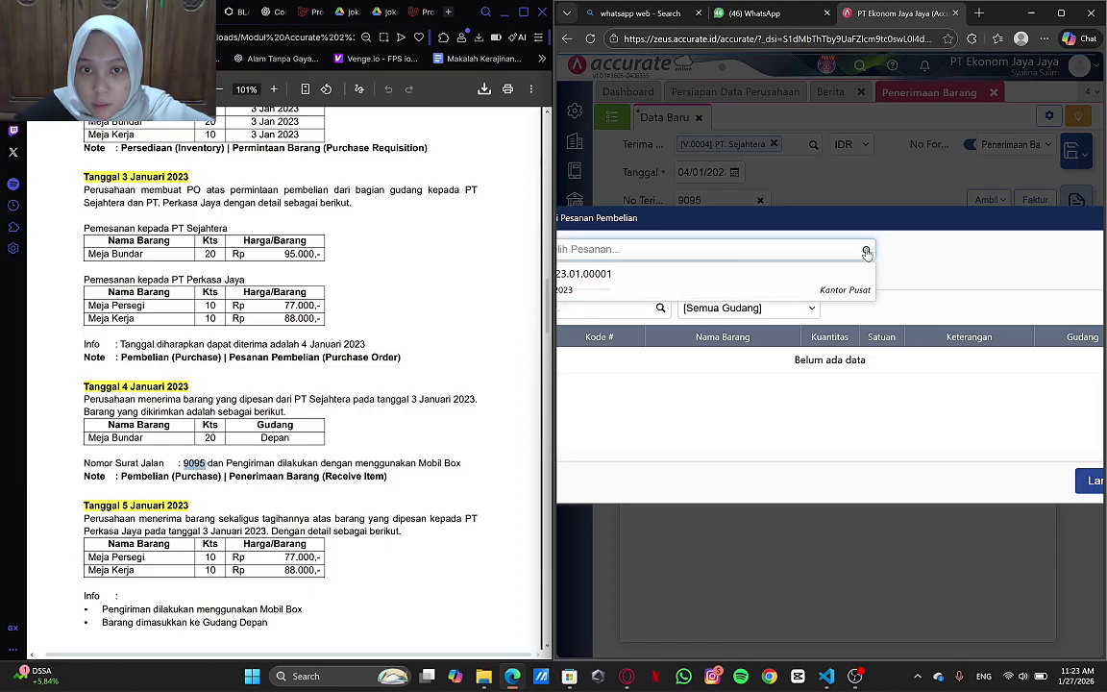
click(779, 286)
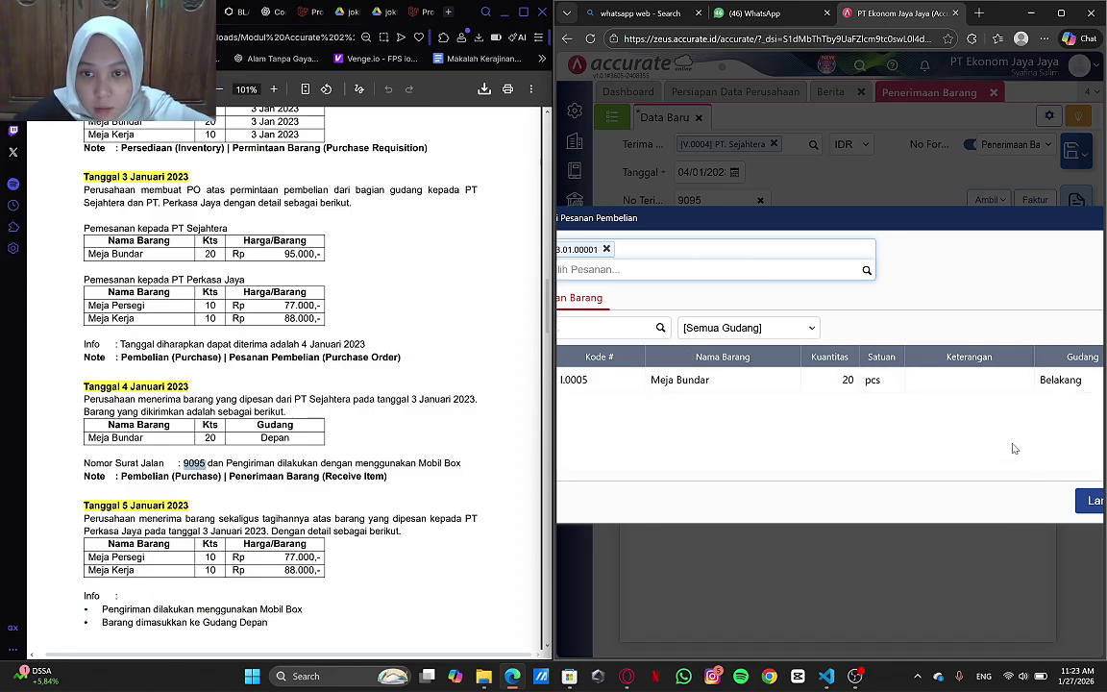
click(1085, 500)
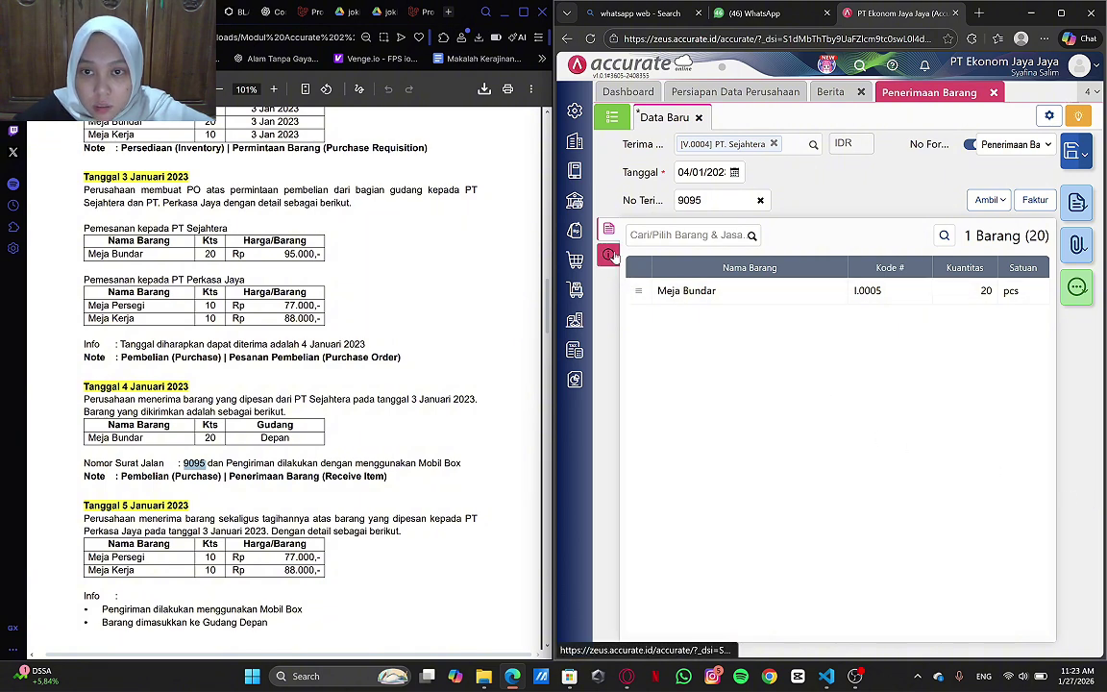
- Change the warehouse (Gudang) of the receipt's Meja Bundar line to Depan
click(690, 293)
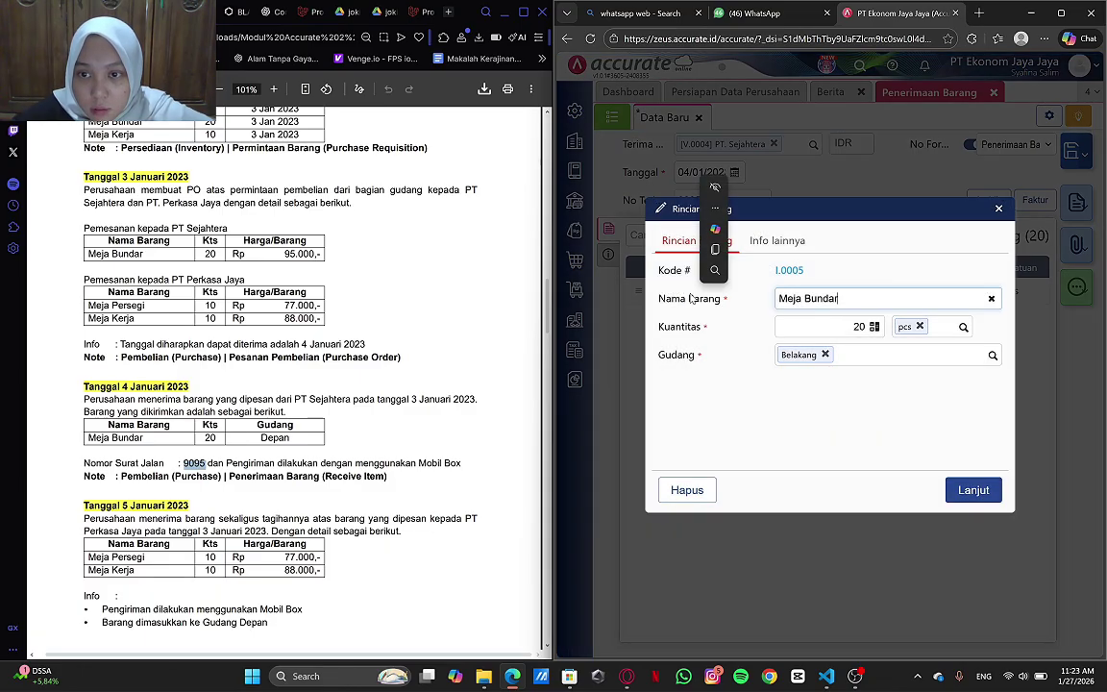
click(826, 356)
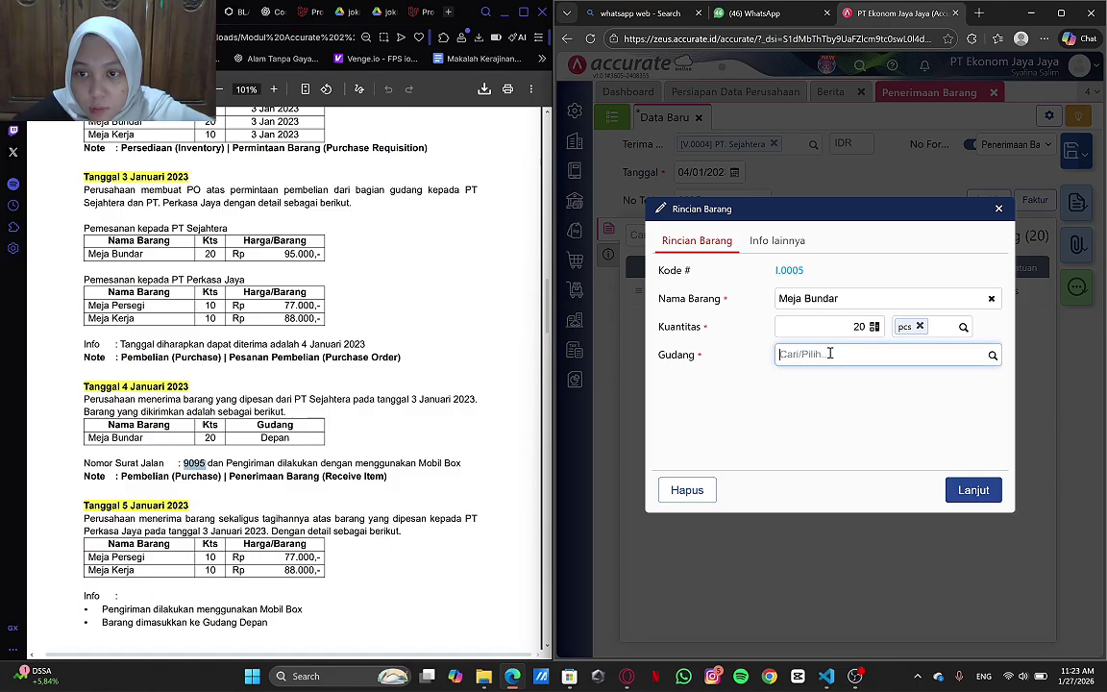
text(D)
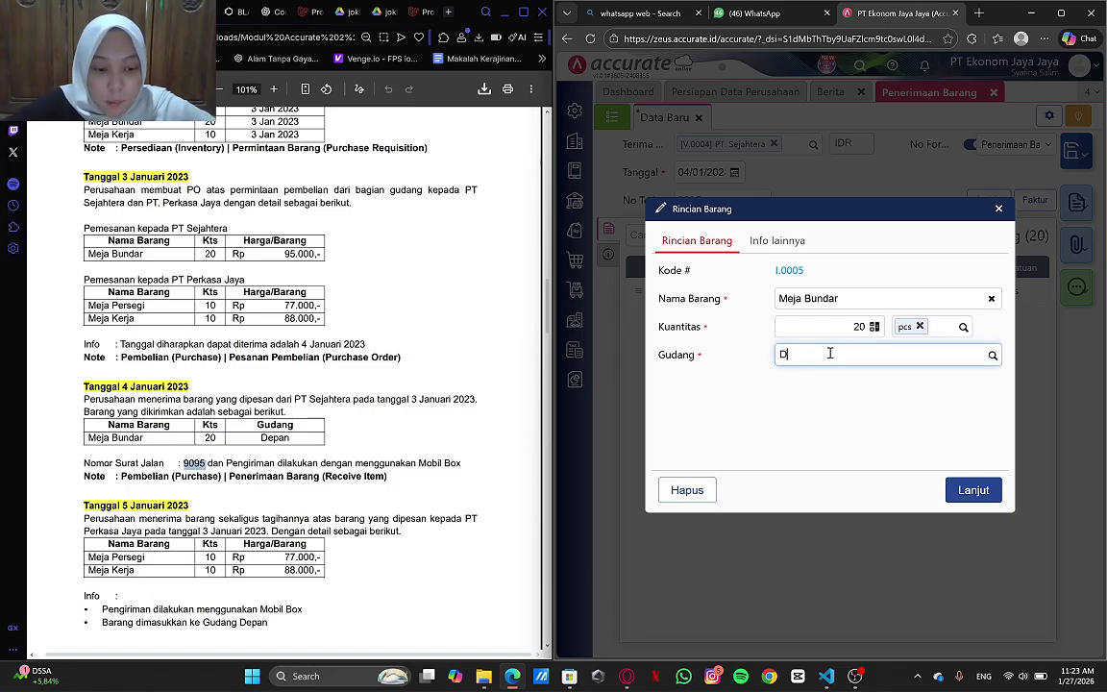
text(epan)
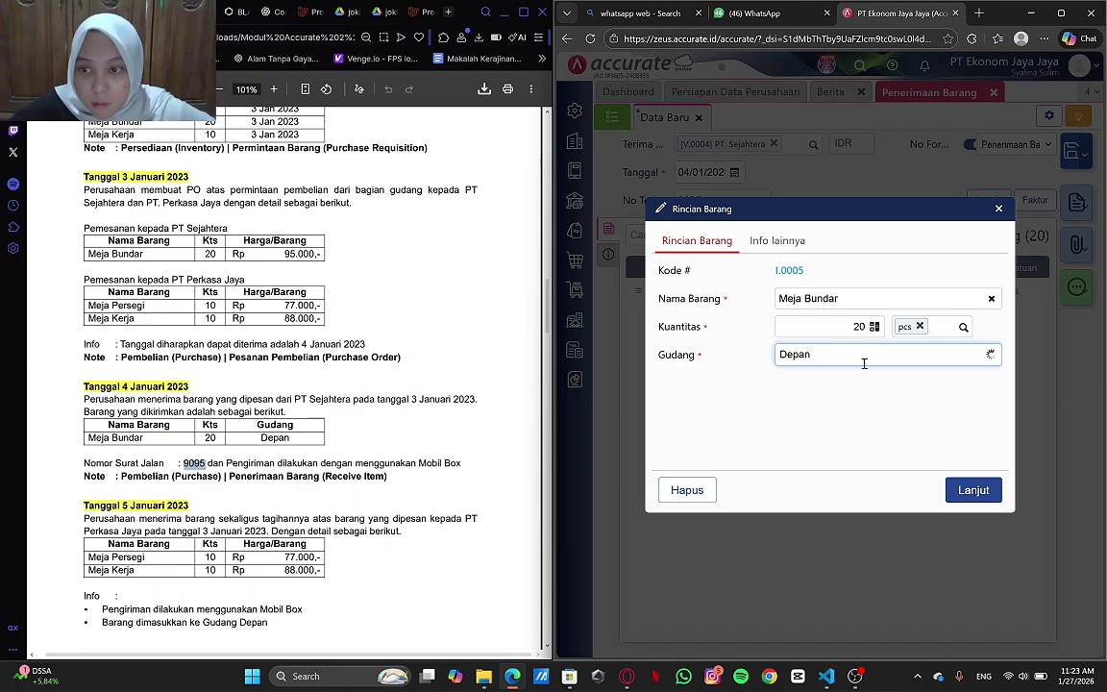
click(918, 388)
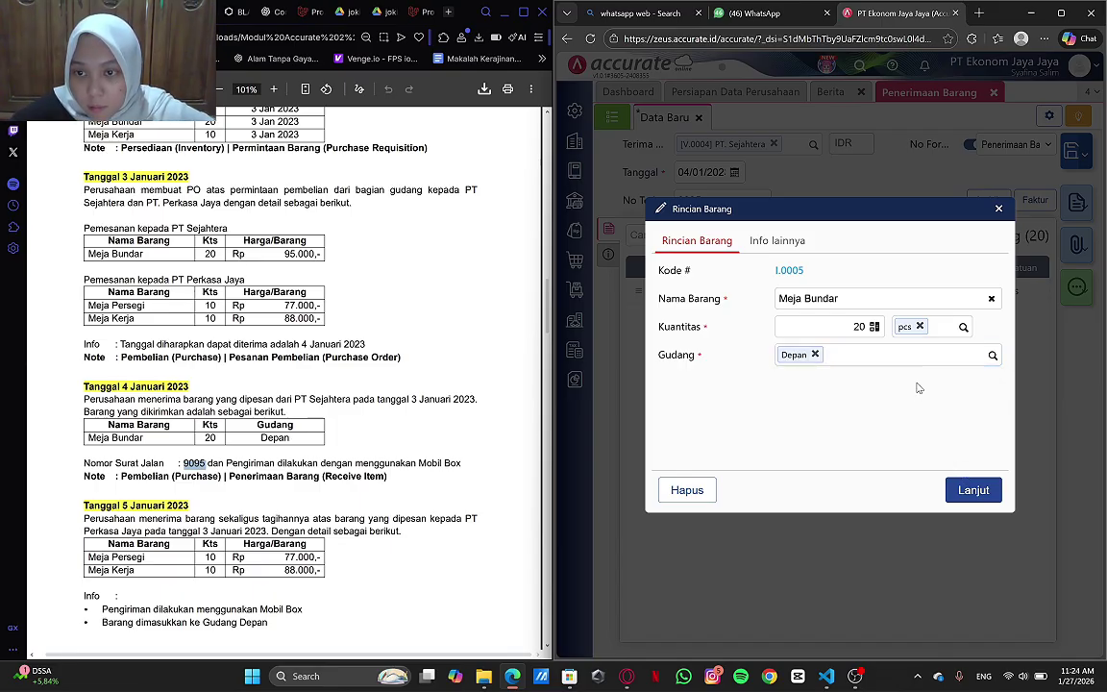
click(974, 490)
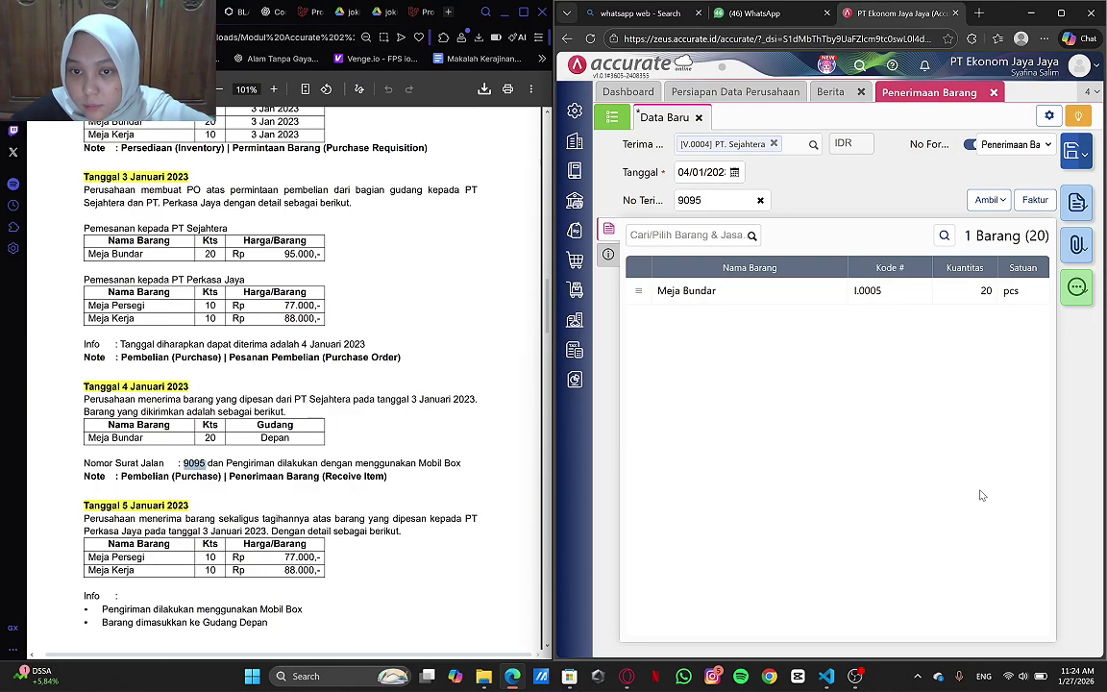
key(ctrl+minus)
key(ctrl+minus)
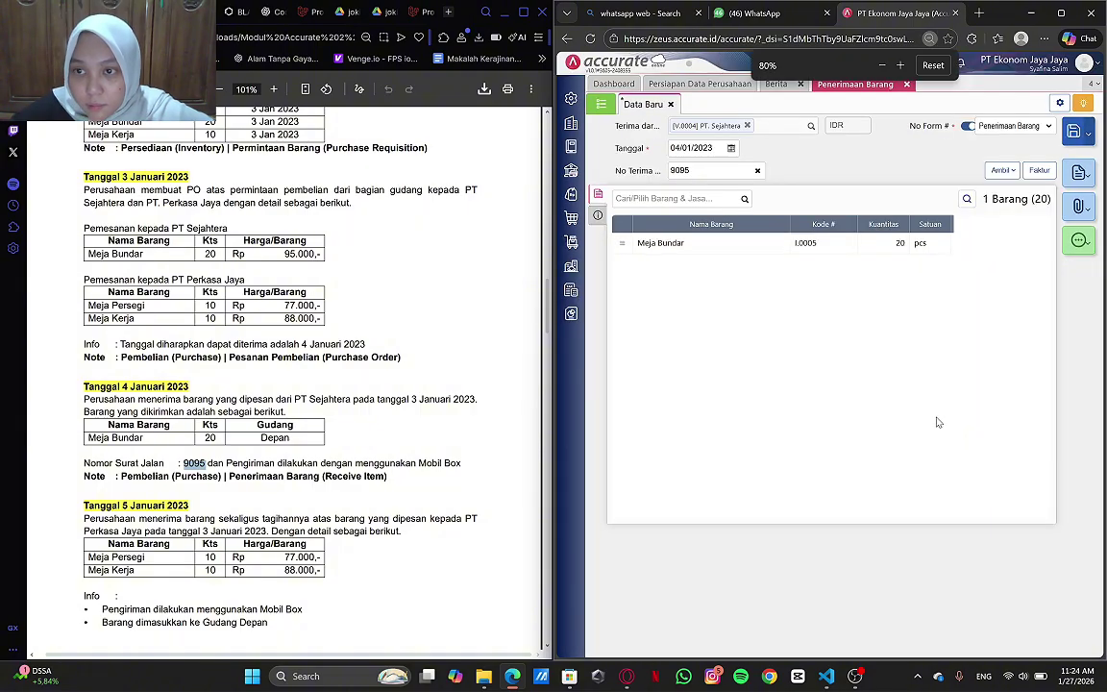
key(ctrl+plus)
key(ctrl+plus)
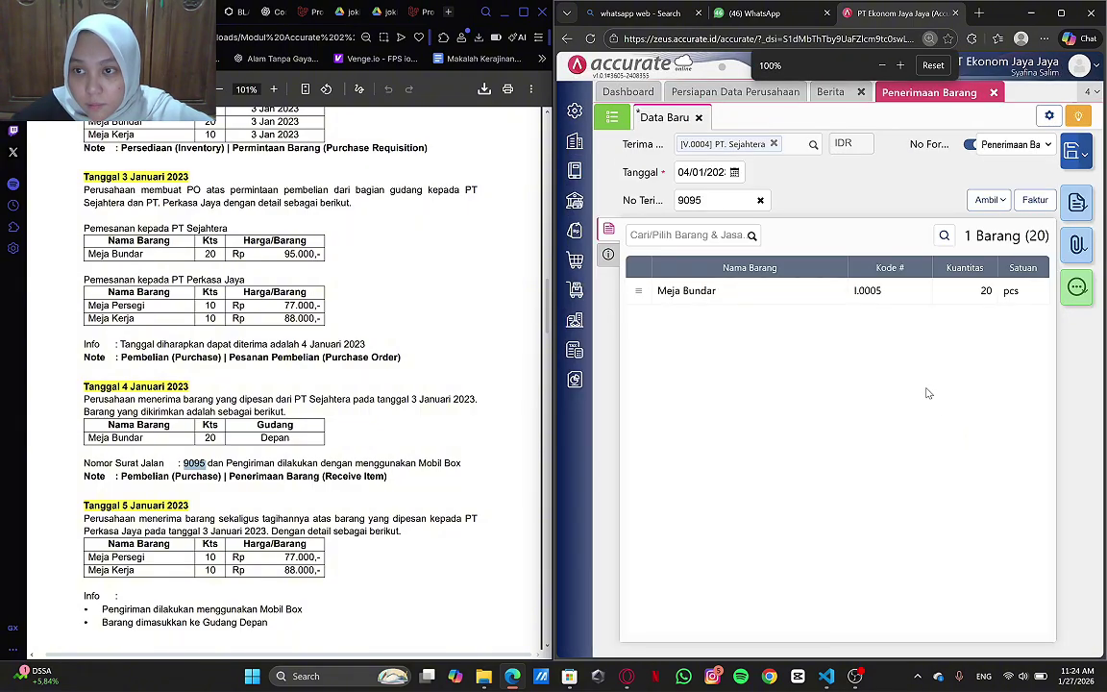
- Replace the receipt's Alamat text in the additional information with "Perusahaan PT Ekonom Jaya Jaya"
click(609, 252)
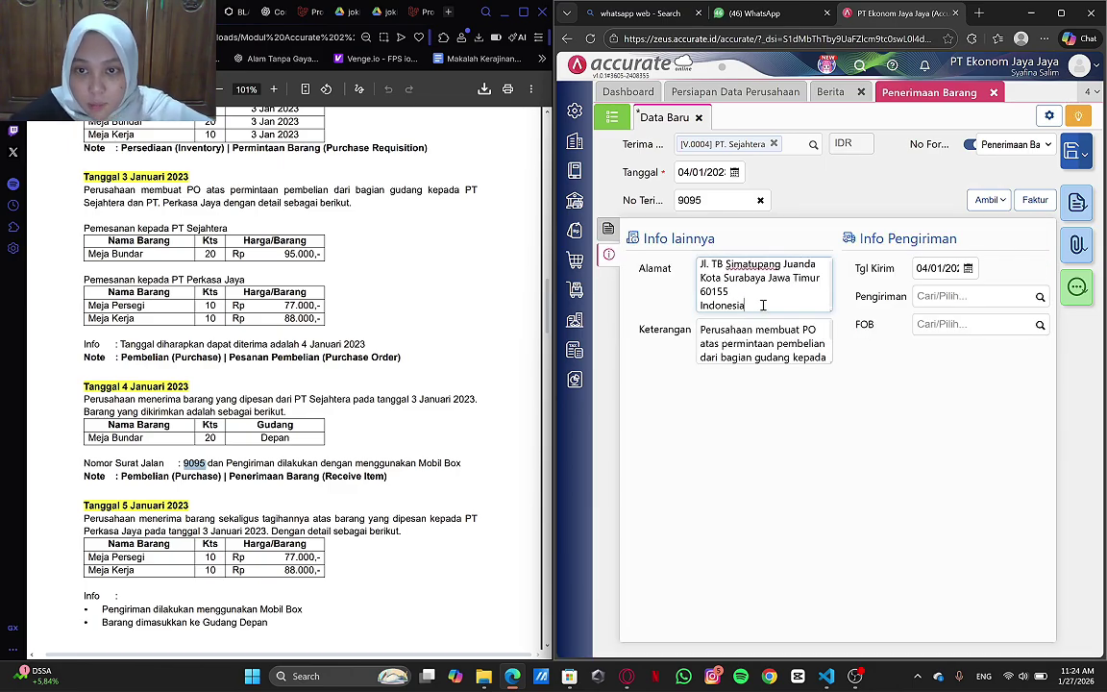
drag(763, 305, 689, 250)
key(BackSpace)
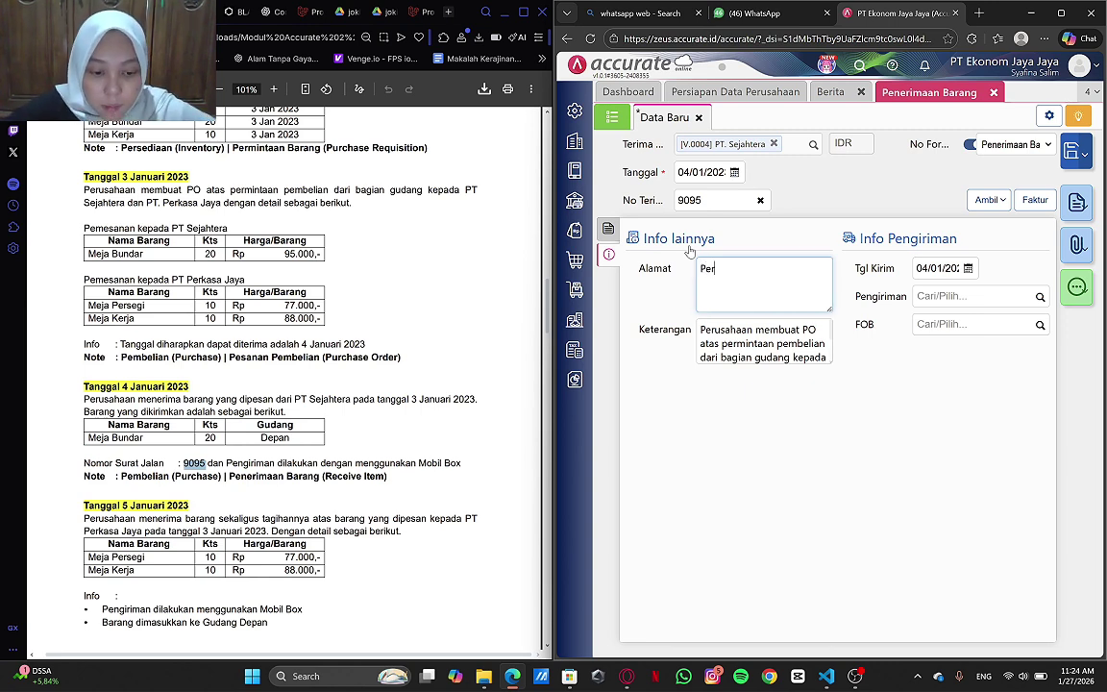
text(Perusahaan )
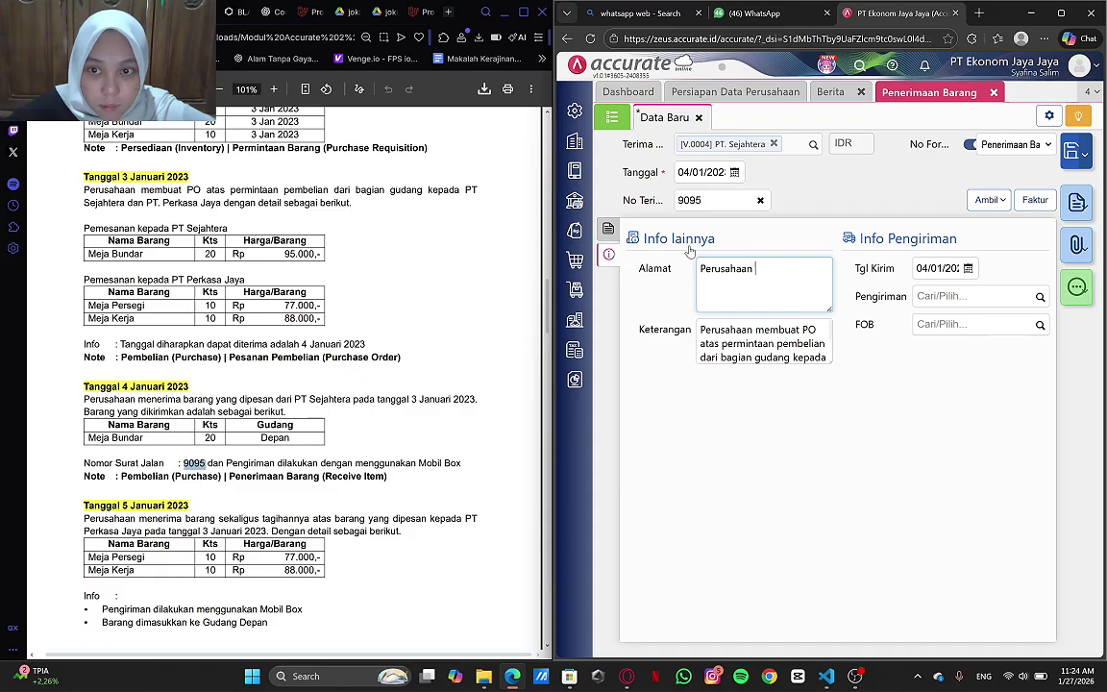
text(PT )
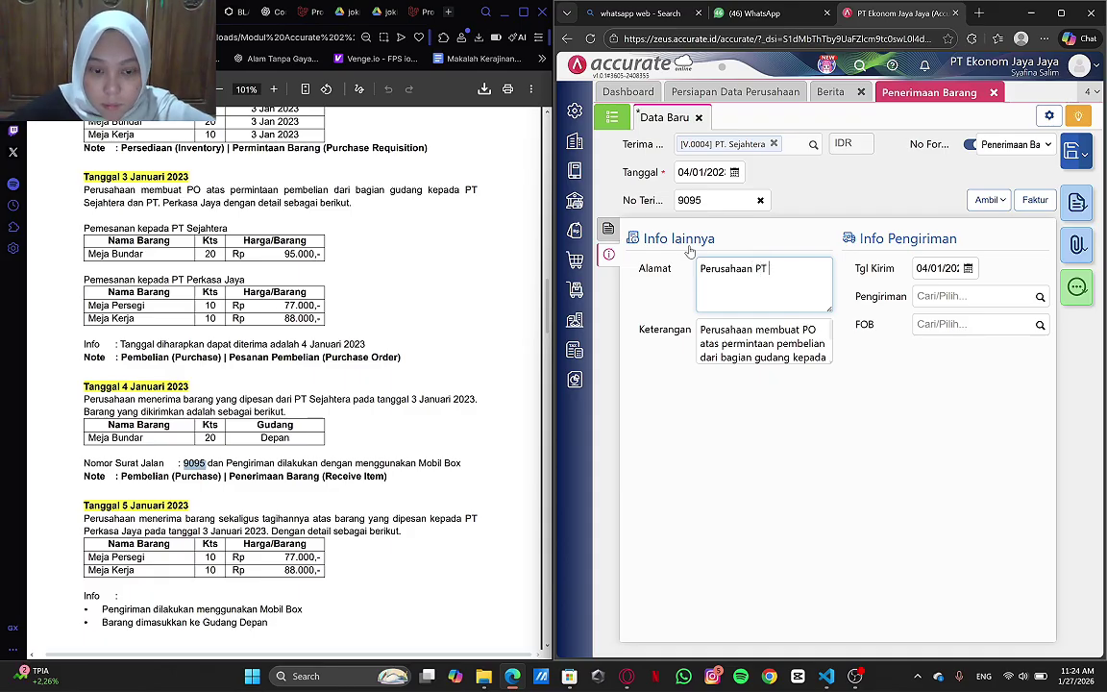
text(Ekono)
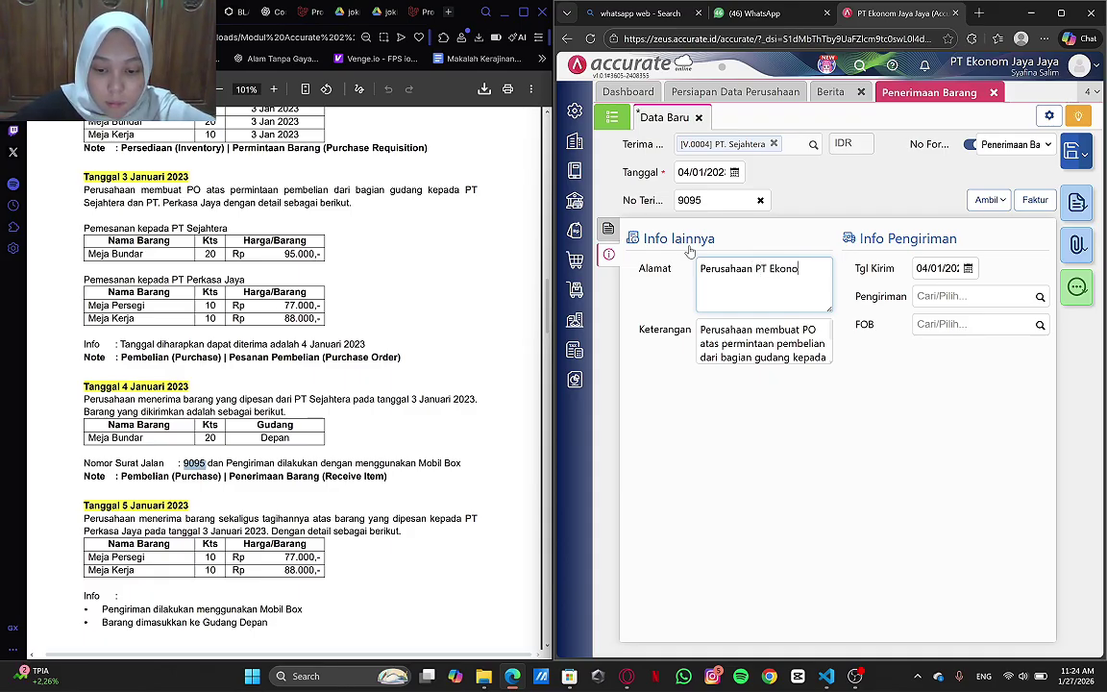
text(m Ja)
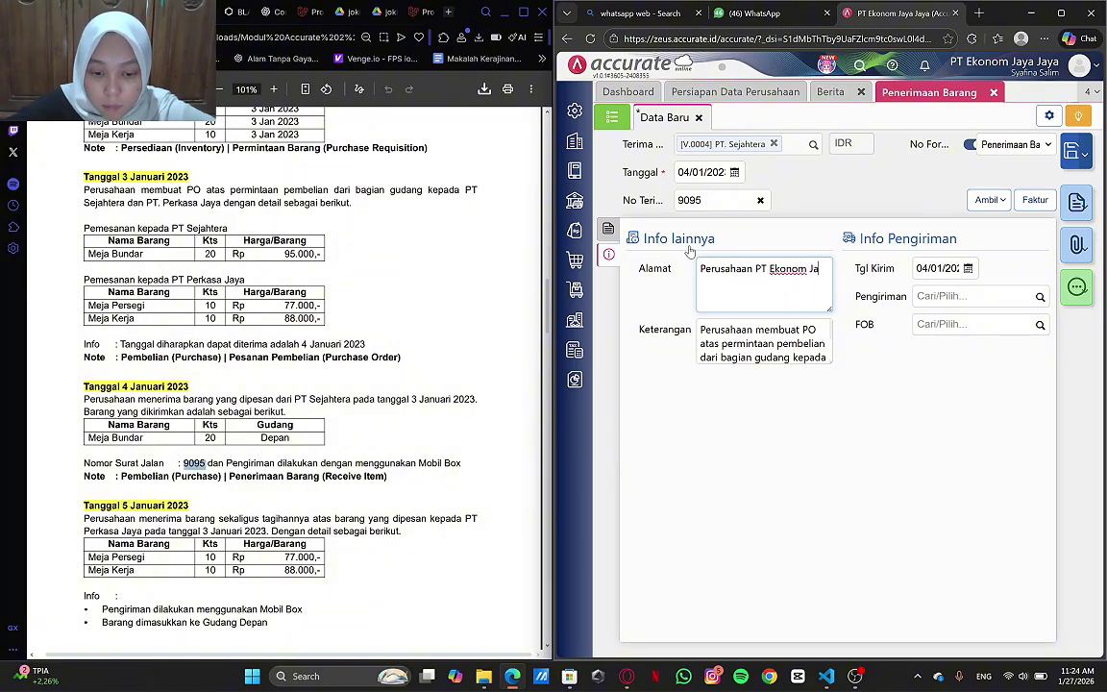
text(ya Jaya)
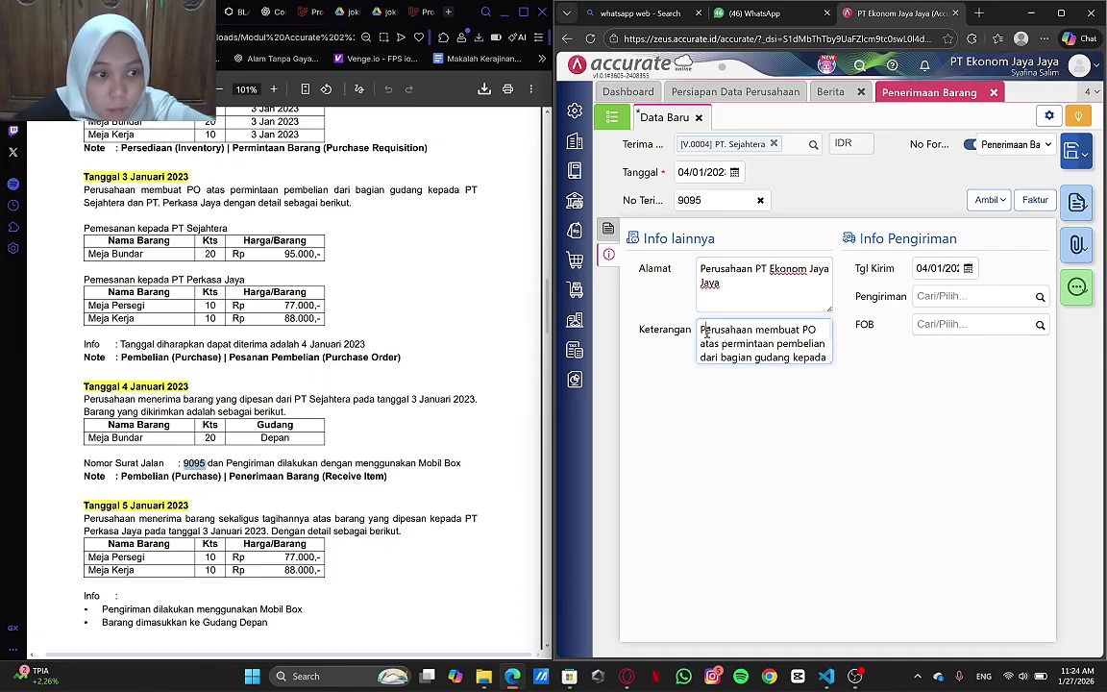
- Replace the receipt's Keterangan with "Perusahaan menerima barang yang dipesan dari PT Sejahtera", copied from the module's 4 January entry
drag(701, 328, 816, 362)
key(BackSpace)
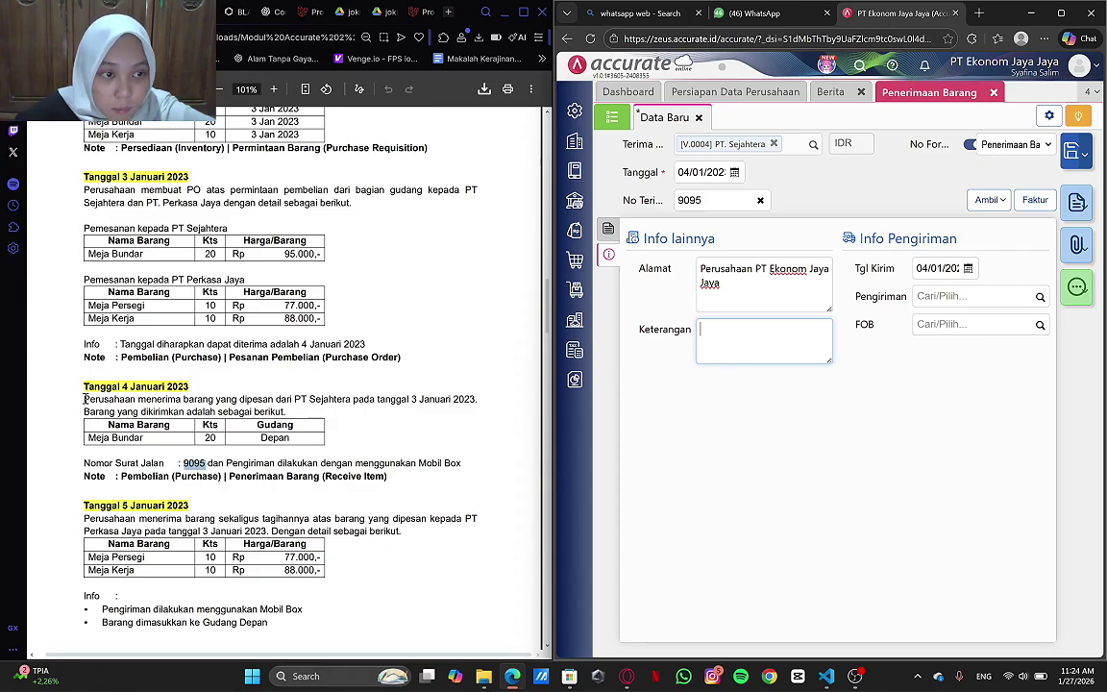
drag(85, 399, 349, 400)
key(ctrl+c)
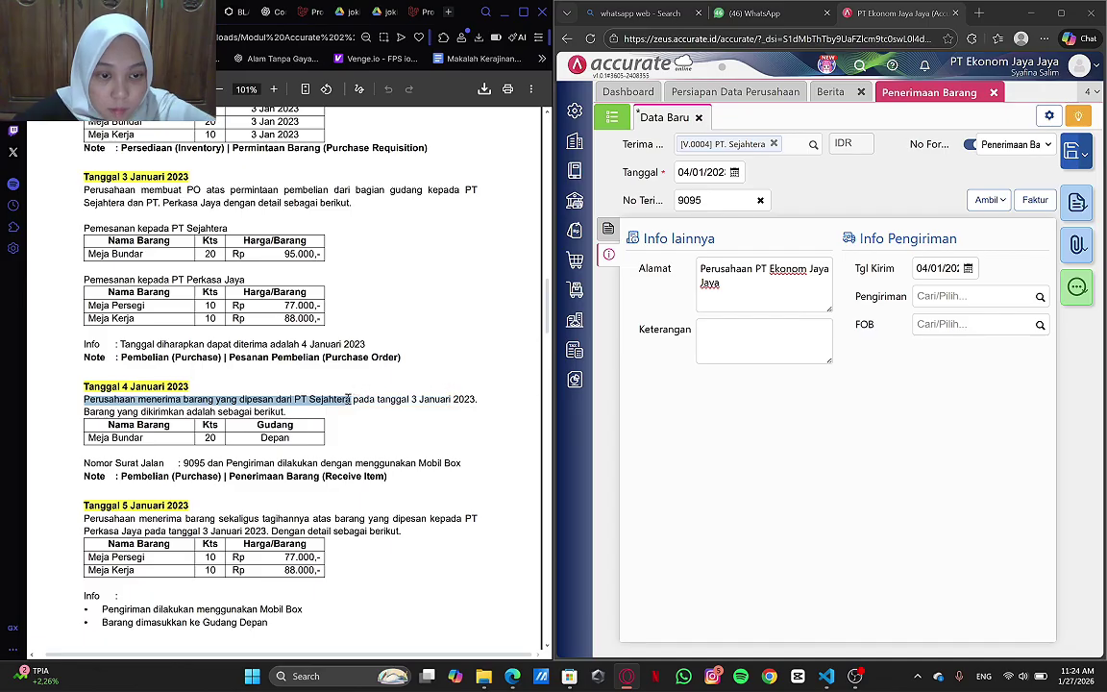
click(774, 334)
key(ctrl+v)
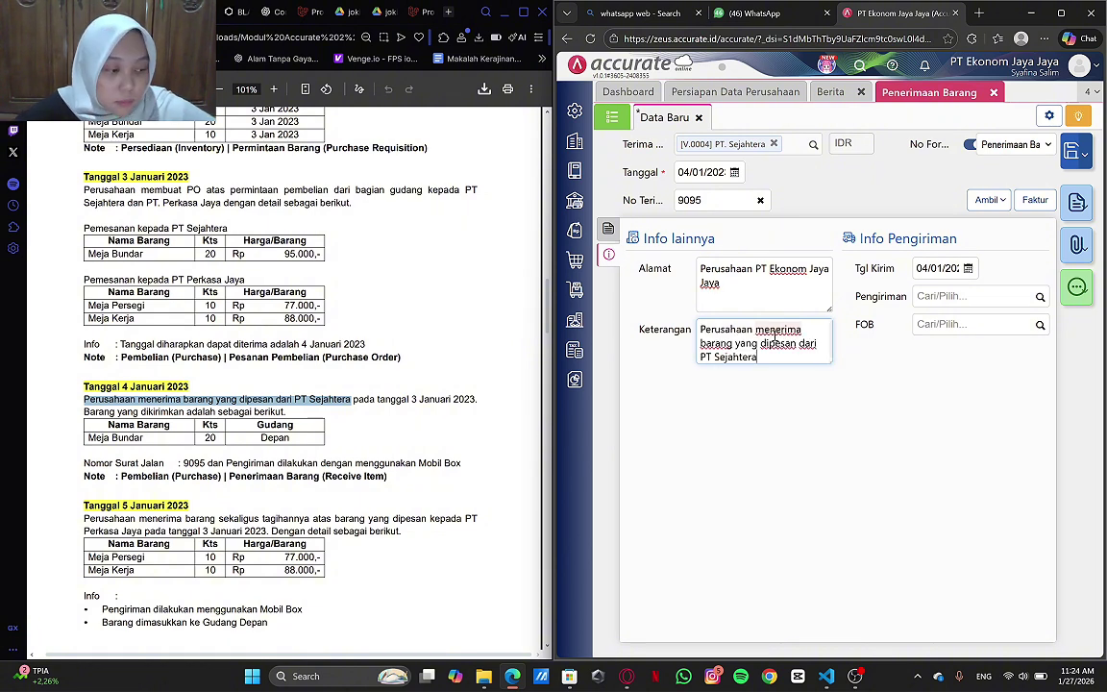
- Set the receipt's shipping method (Pengiriman) to Mobil Box, saving it as a new entry
click(968, 269)
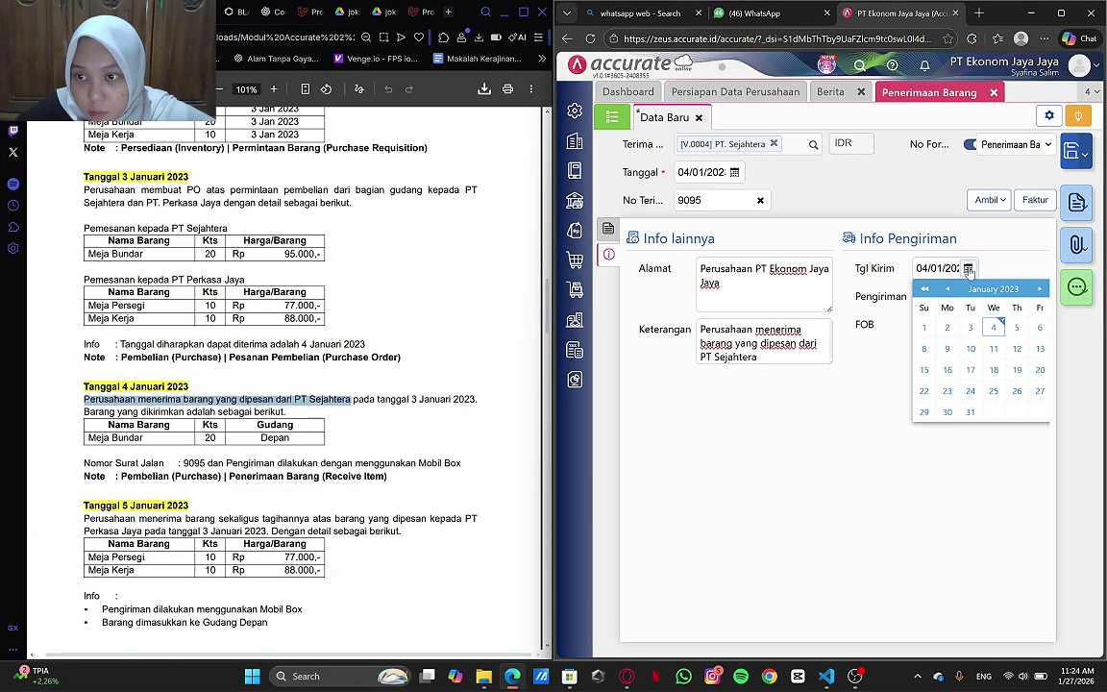
click(969, 270)
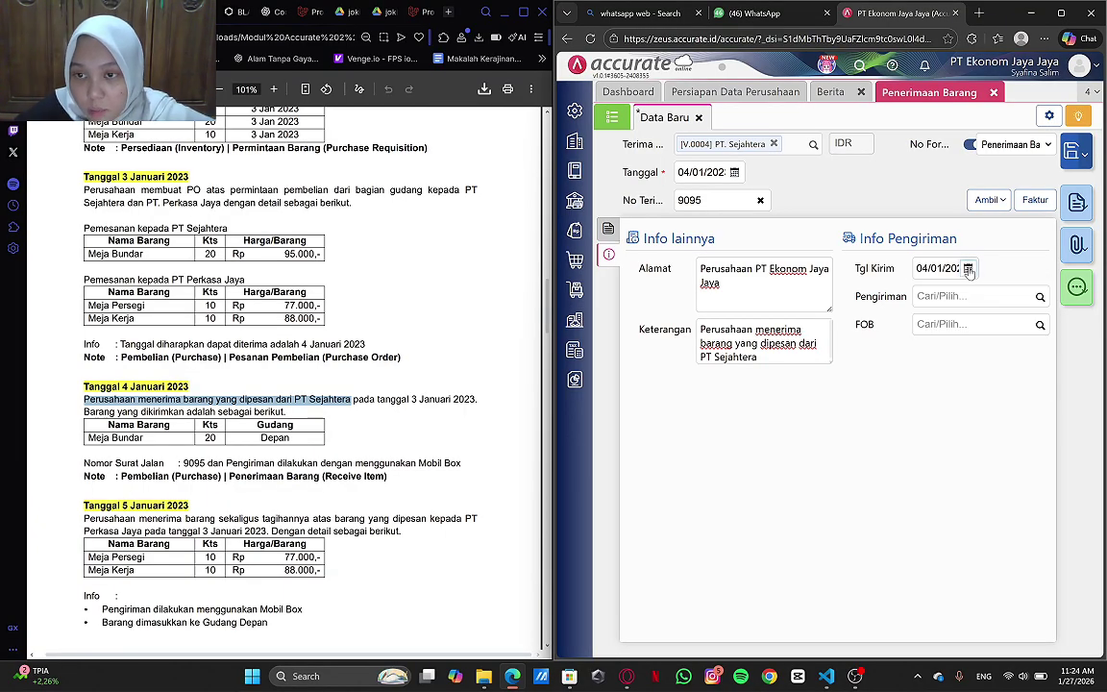
click(1027, 297)
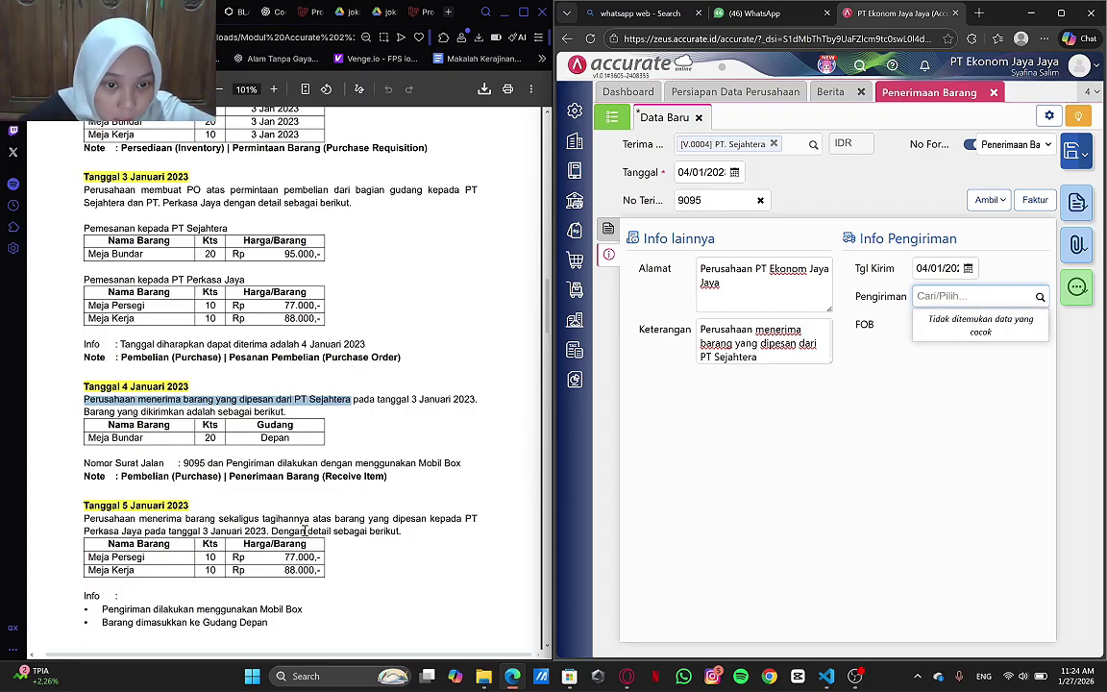
text(M)
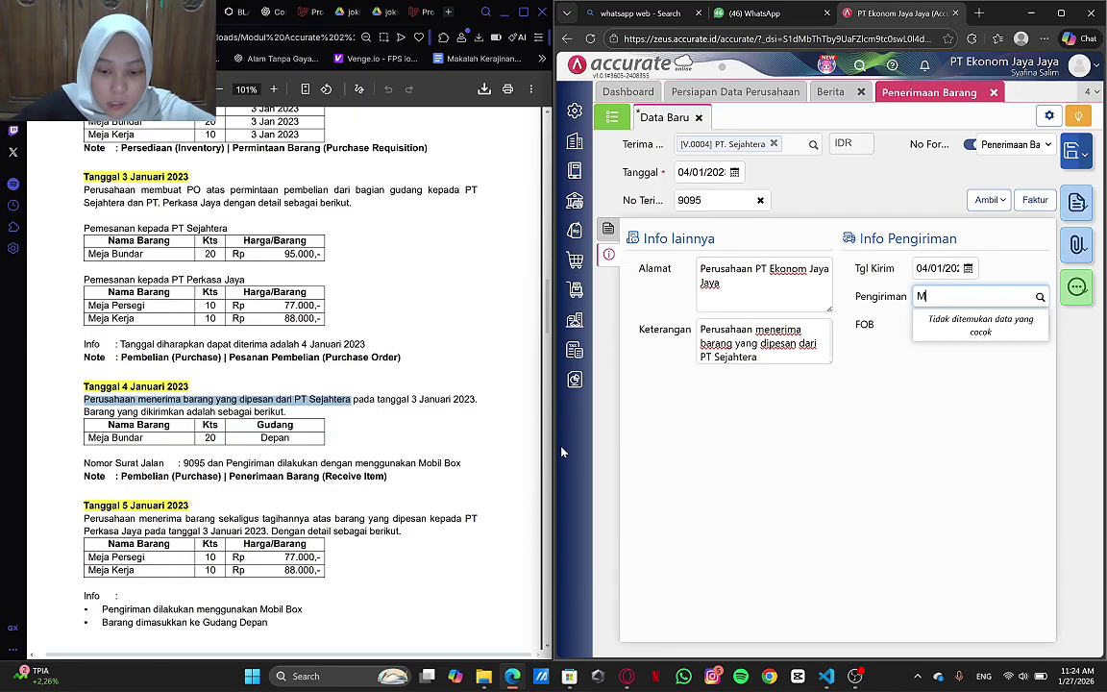
text(obil)
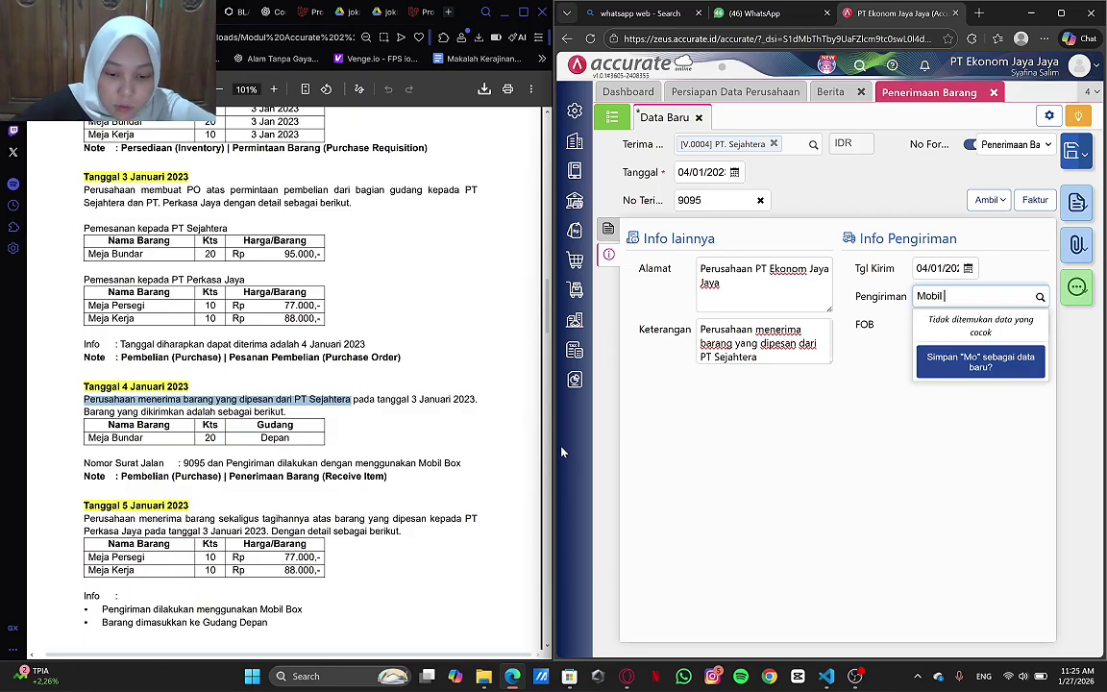
text( Box)
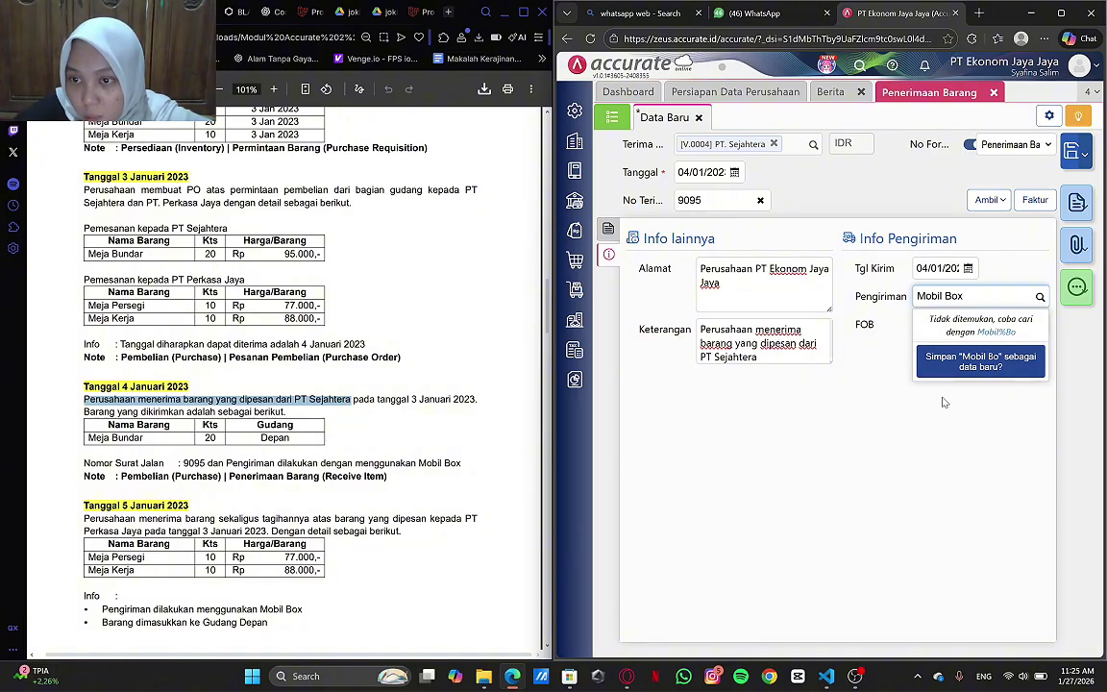
click(986, 363)
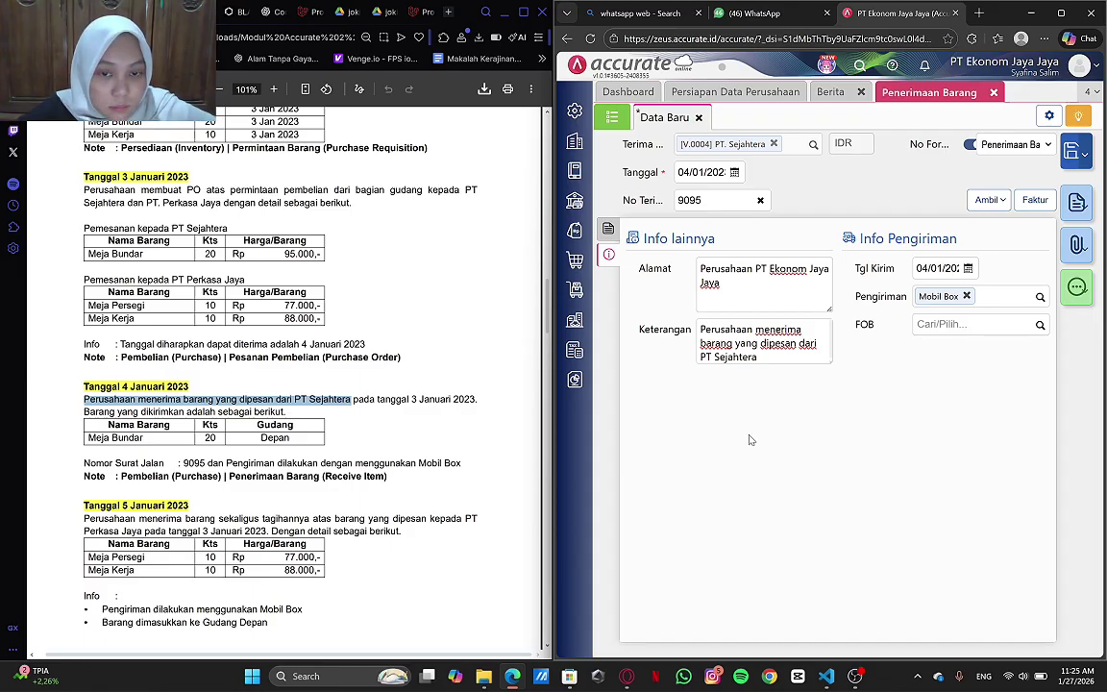
- Return to the receipt's item details, save the goods receipt, and close Penerimaan Barang
click(608, 229)
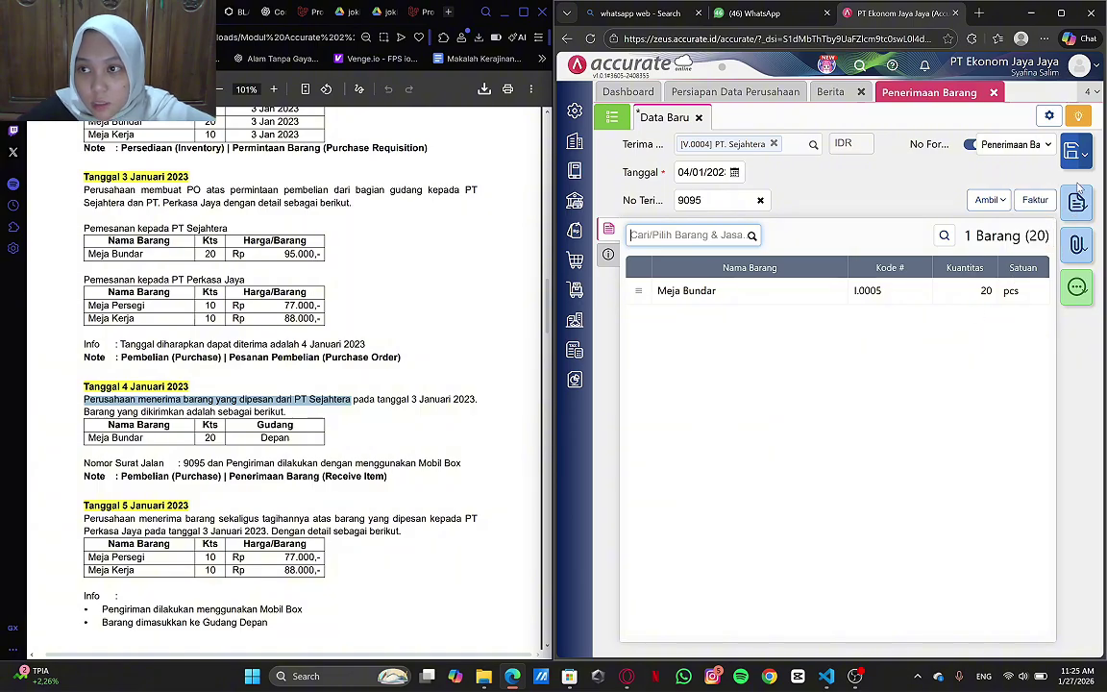
click(1058, 137)
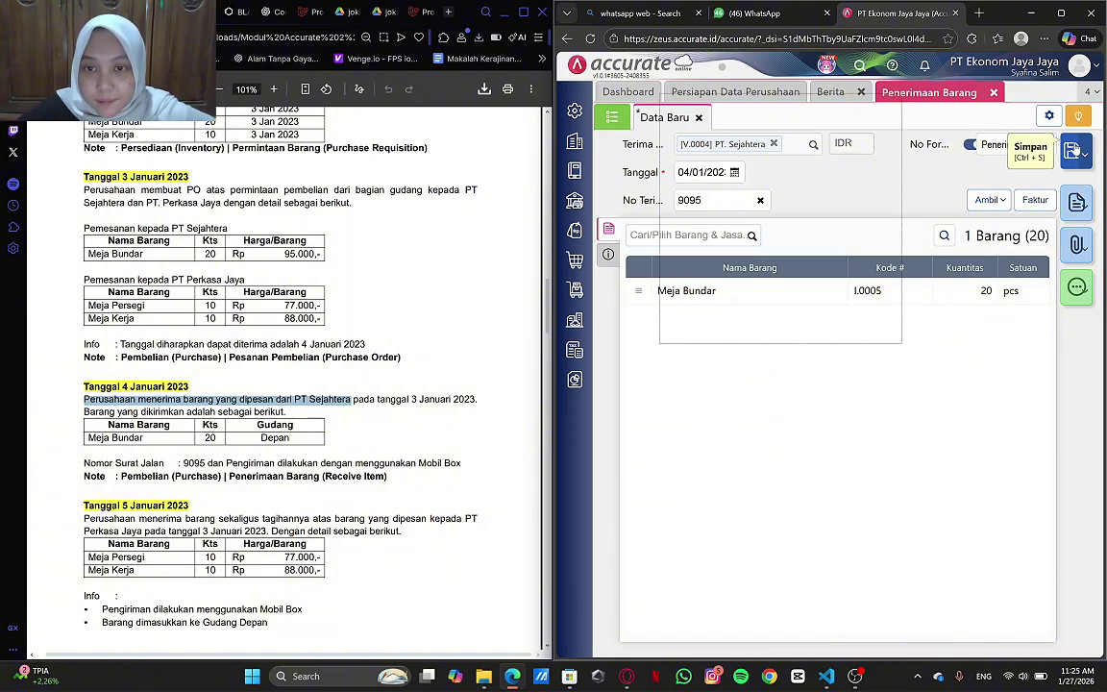
click(994, 92)
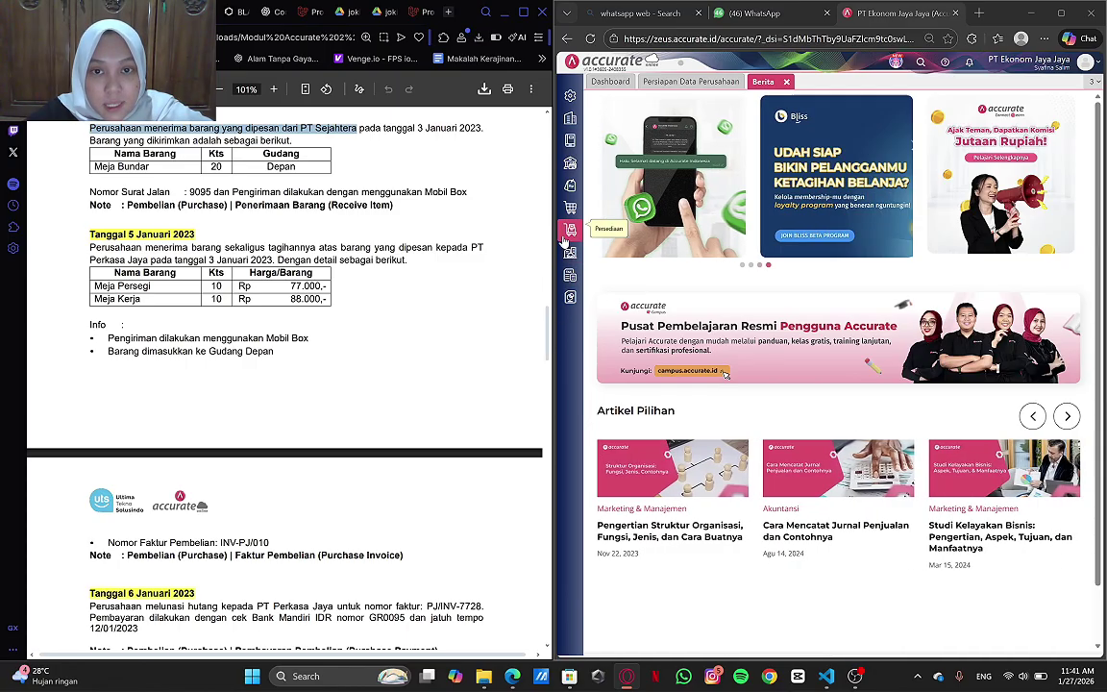
- Start a PT. Perkasa Jaya purchase invoice (Faktur Pembelian) dated 05/01/2023 and bring in Meja Persegi and Meja Kerja from the supplier's purchase order
click(570, 208)
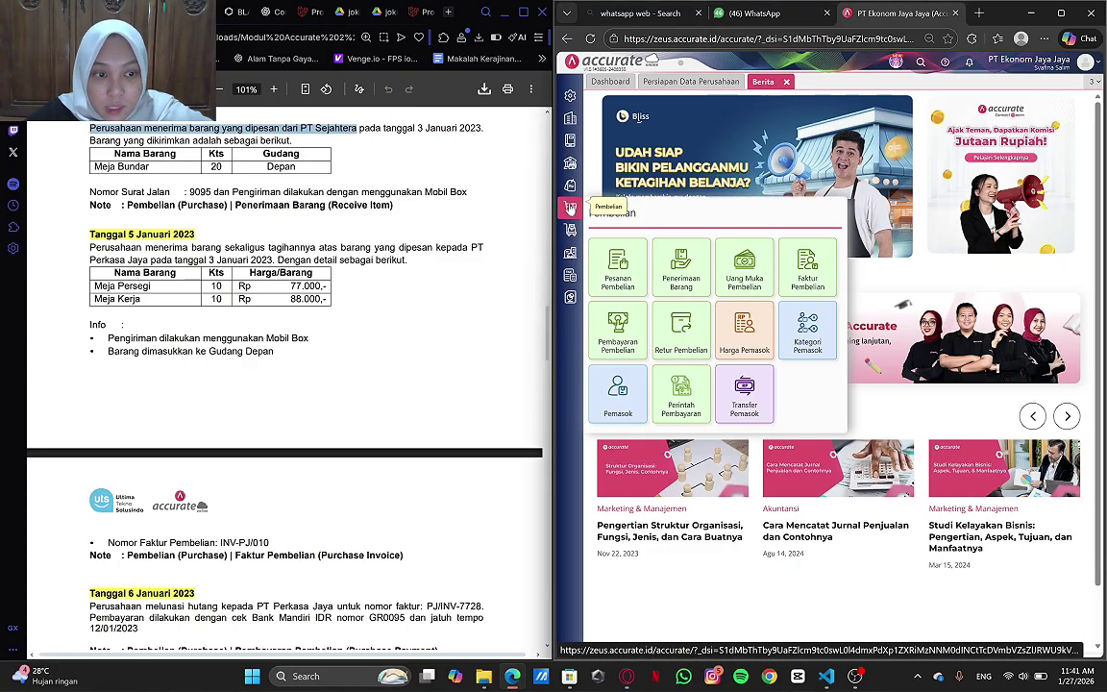
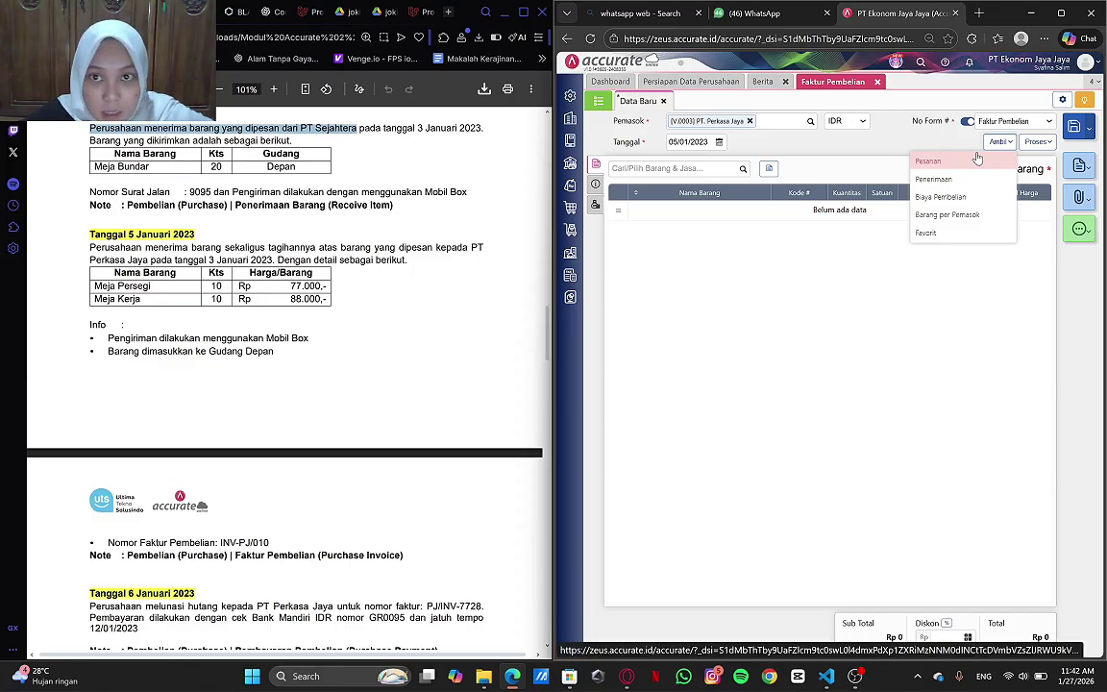
click(973, 159)
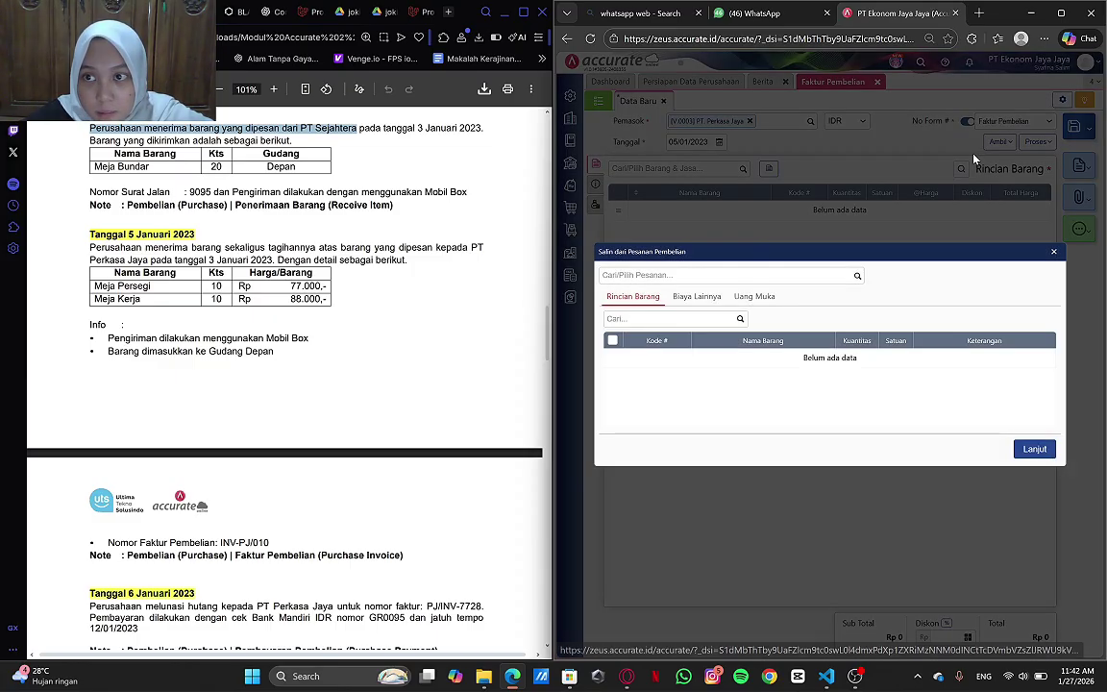
click(858, 274)
click(815, 304)
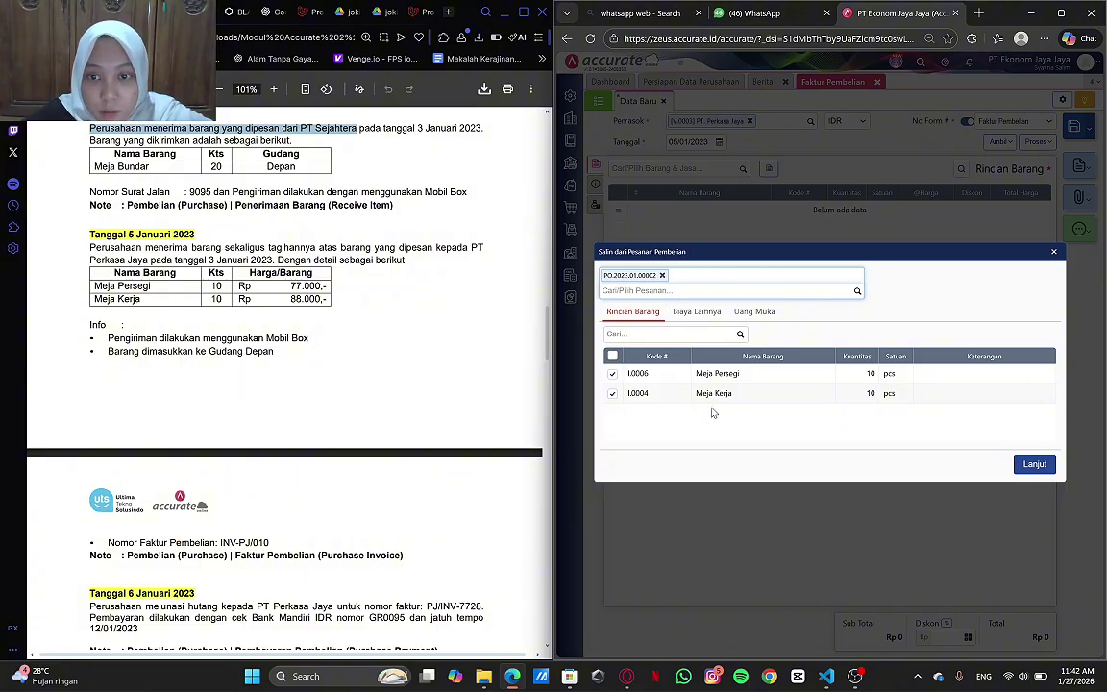
click(1038, 465)
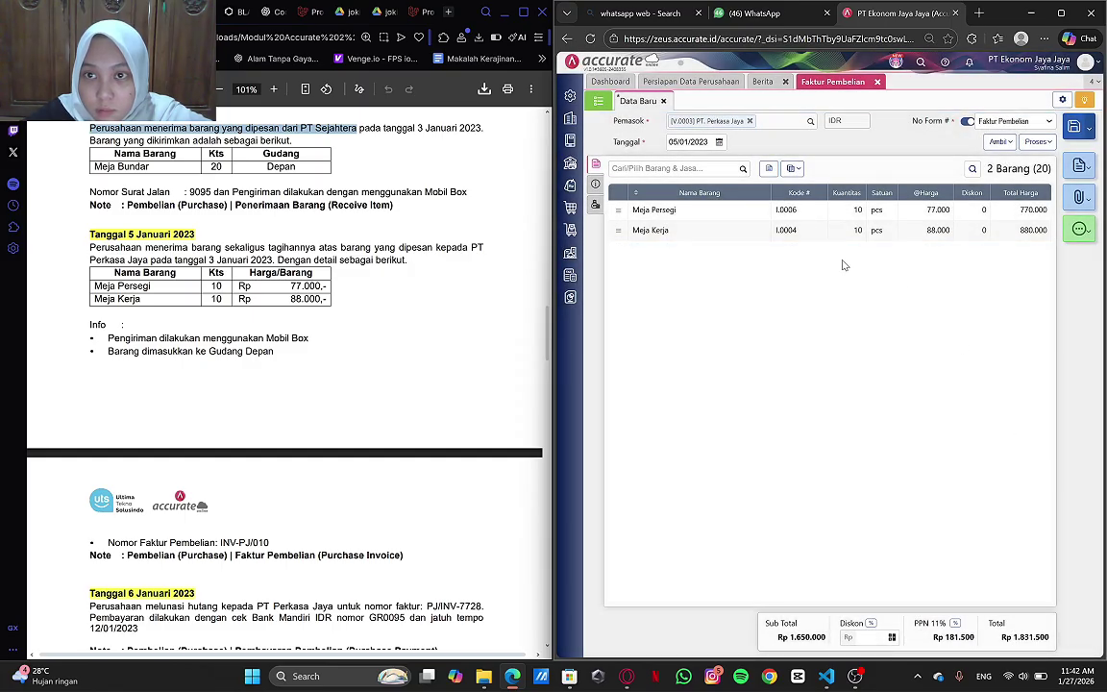
- Check the warehouse on both invoice lines and change Gudang to Depan for all items
click(794, 208)
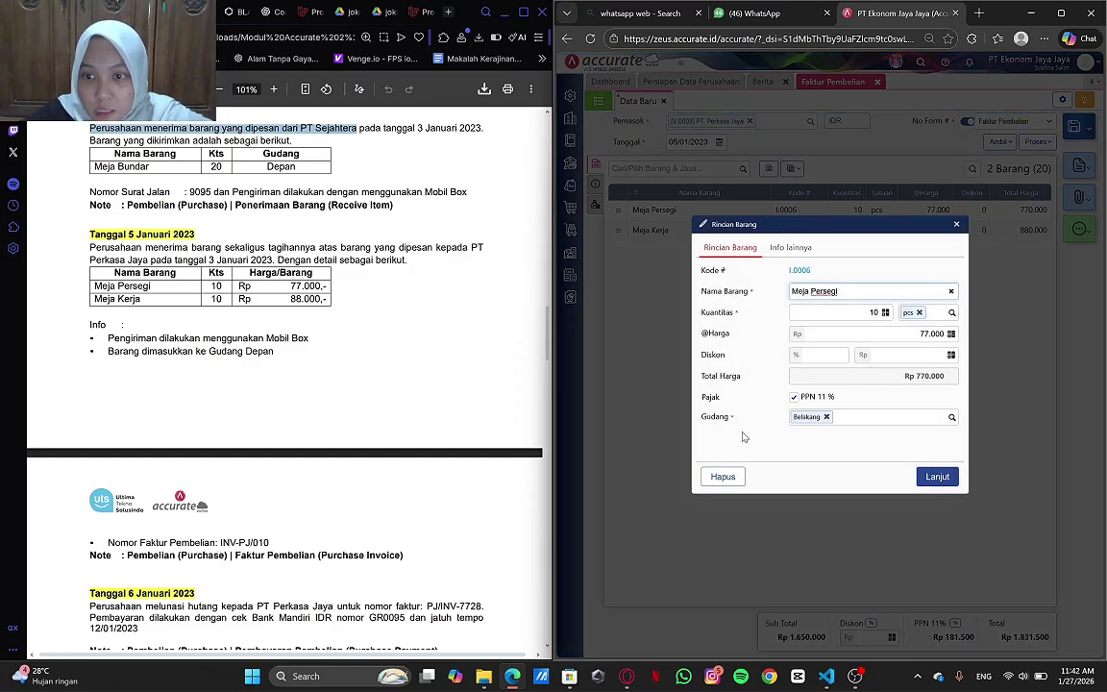
click(958, 227)
click(794, 229)
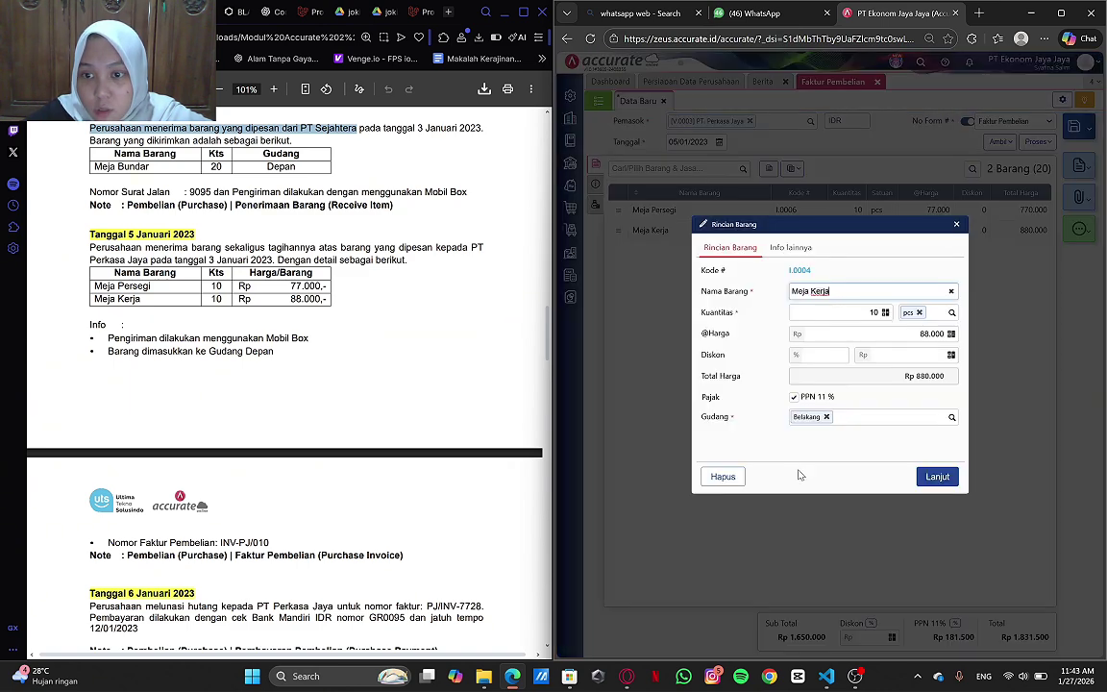
click(957, 224)
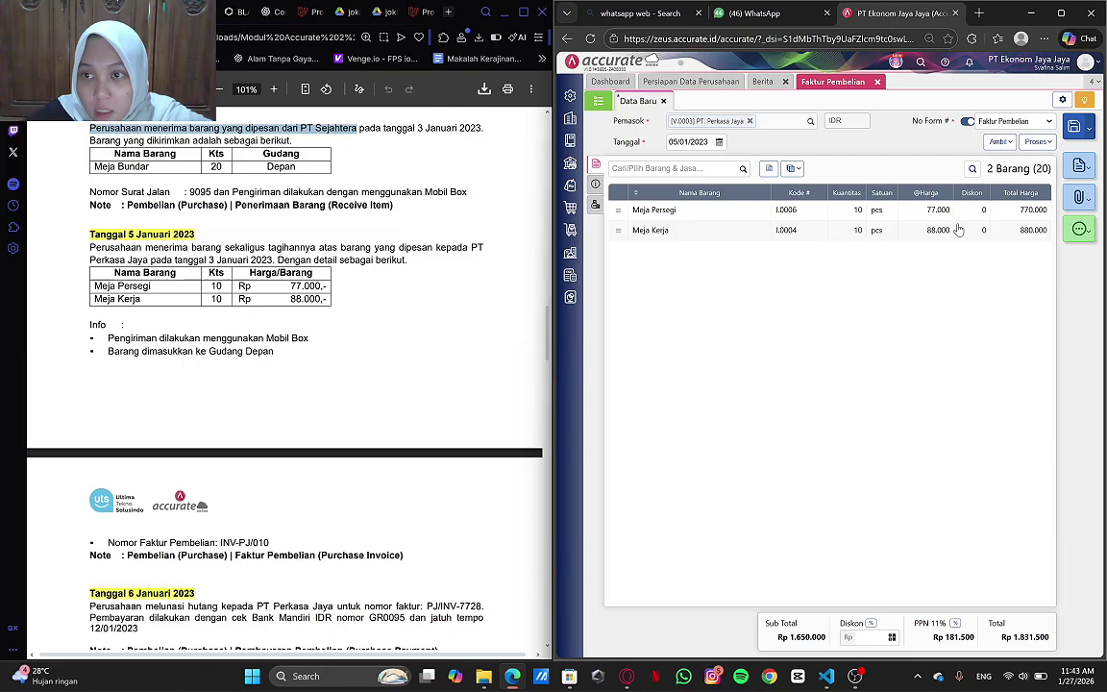
click(792, 169)
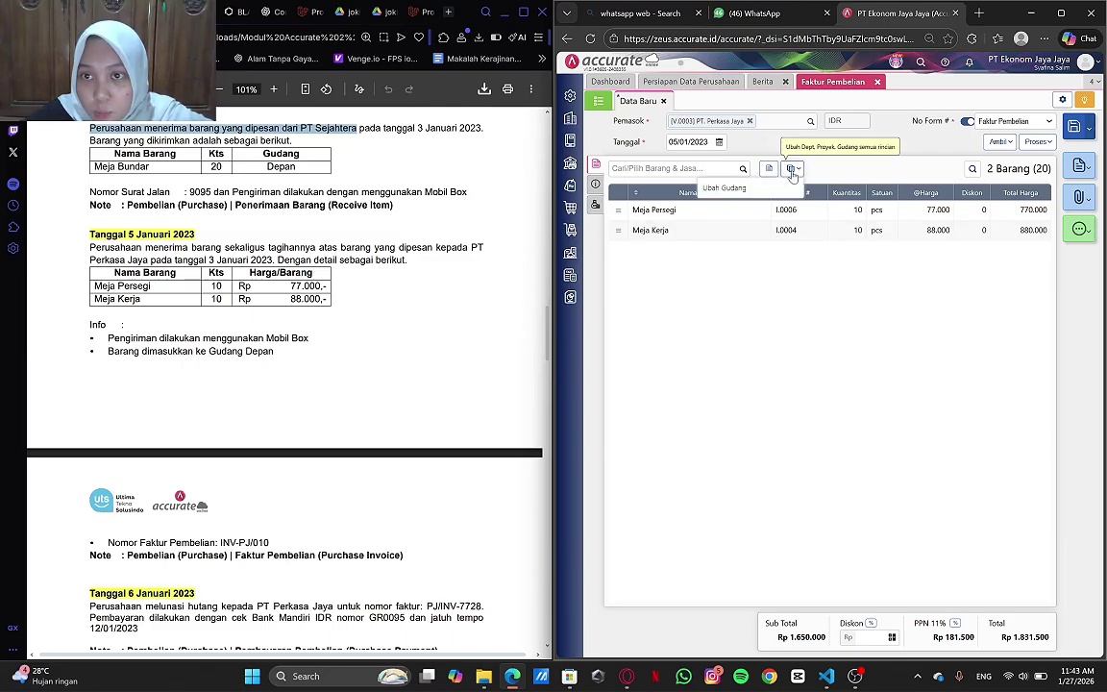
click(759, 187)
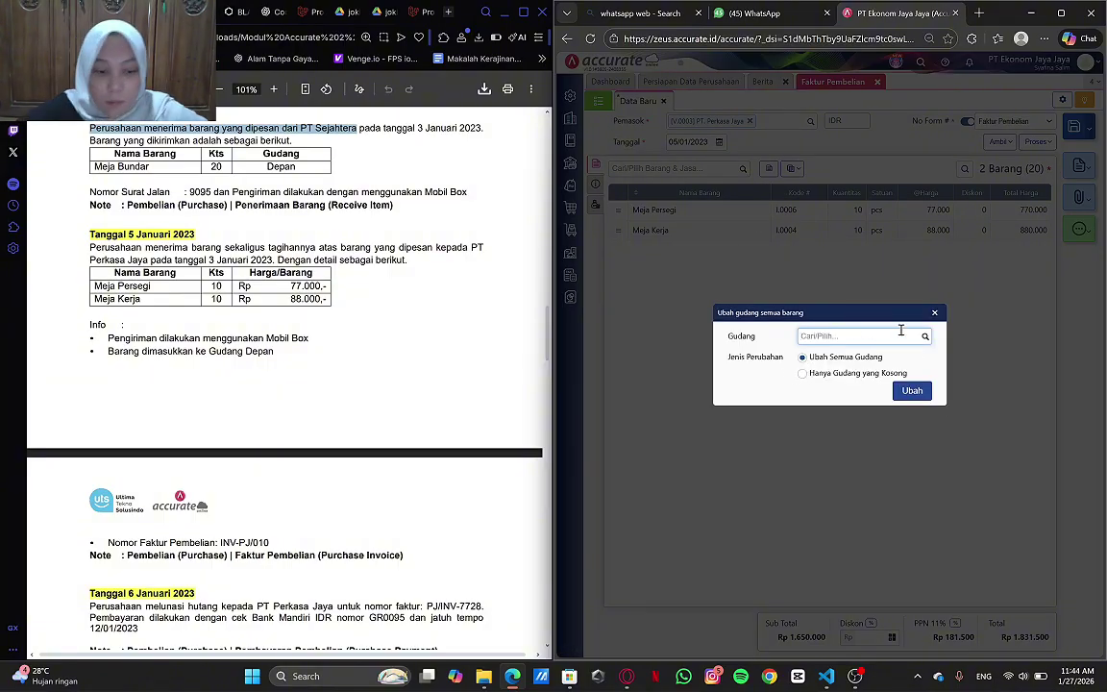
click(901, 330)
text(D)
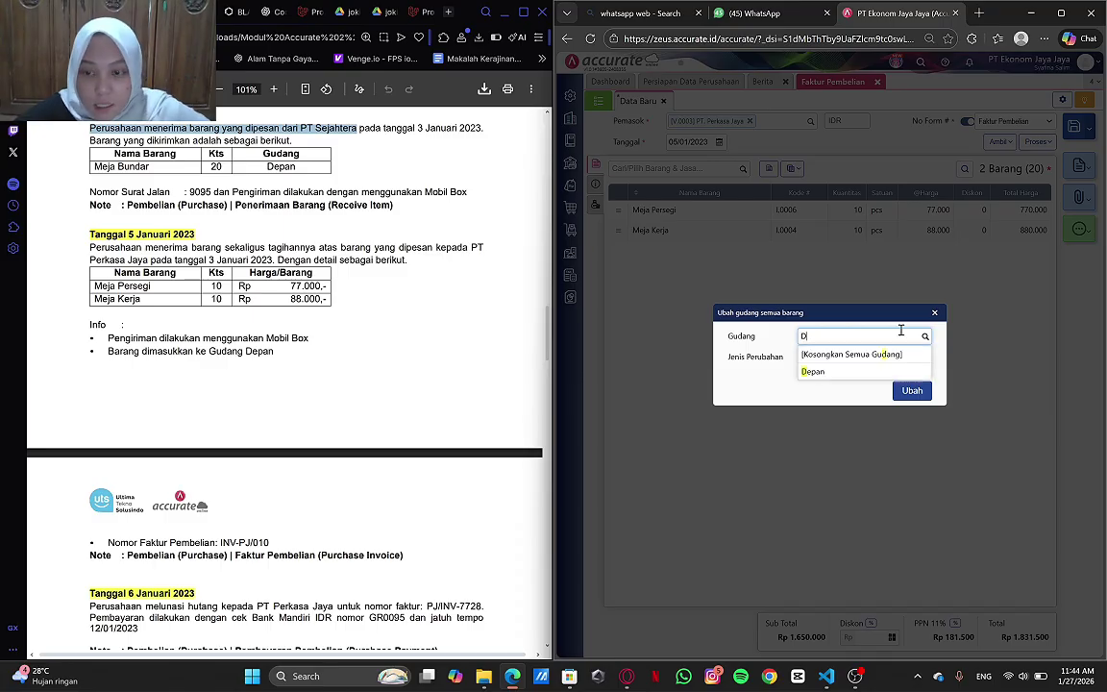
click(858, 372)
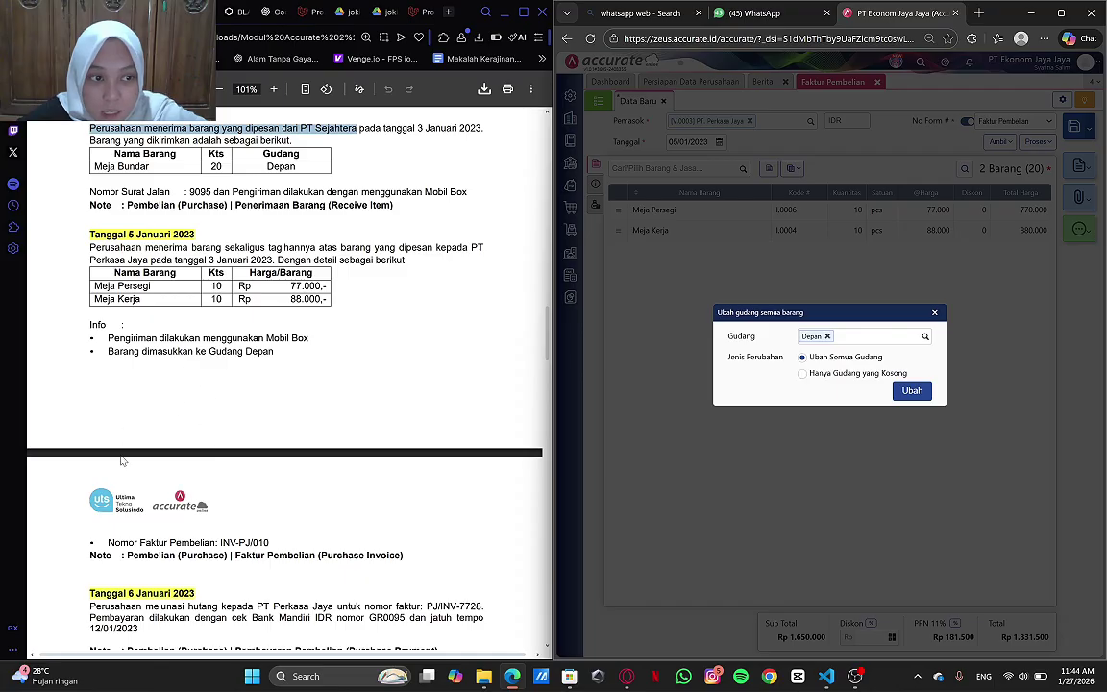
click(911, 392)
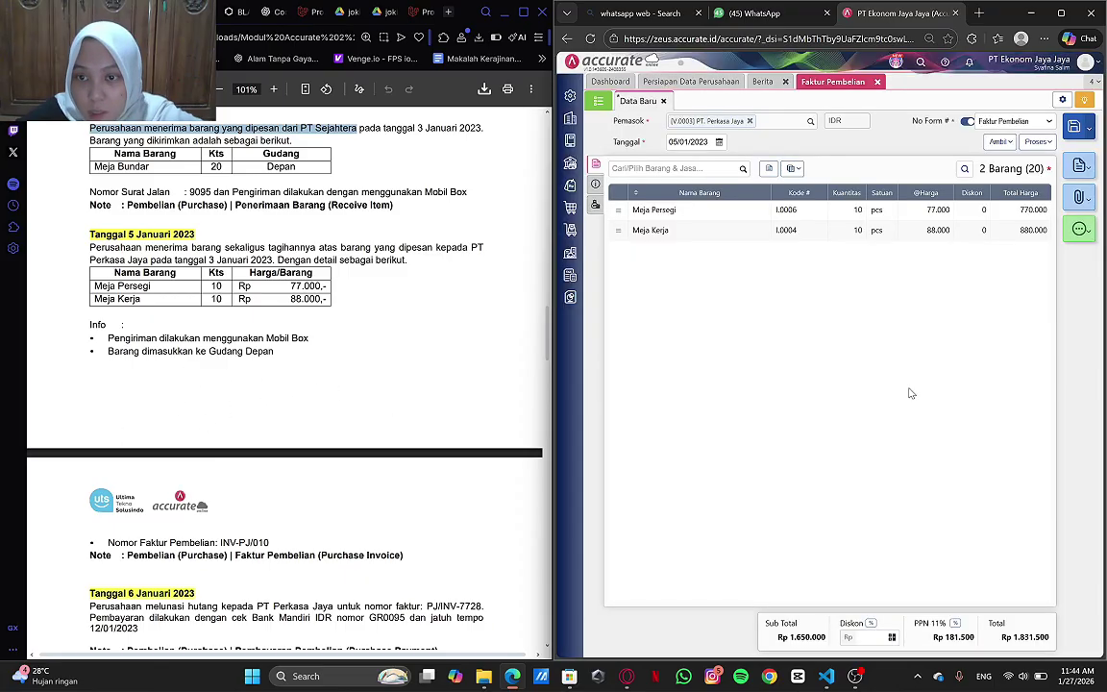
- Review the warehouse in the Meja Persegi and Meja Kerja line details
click(823, 212)
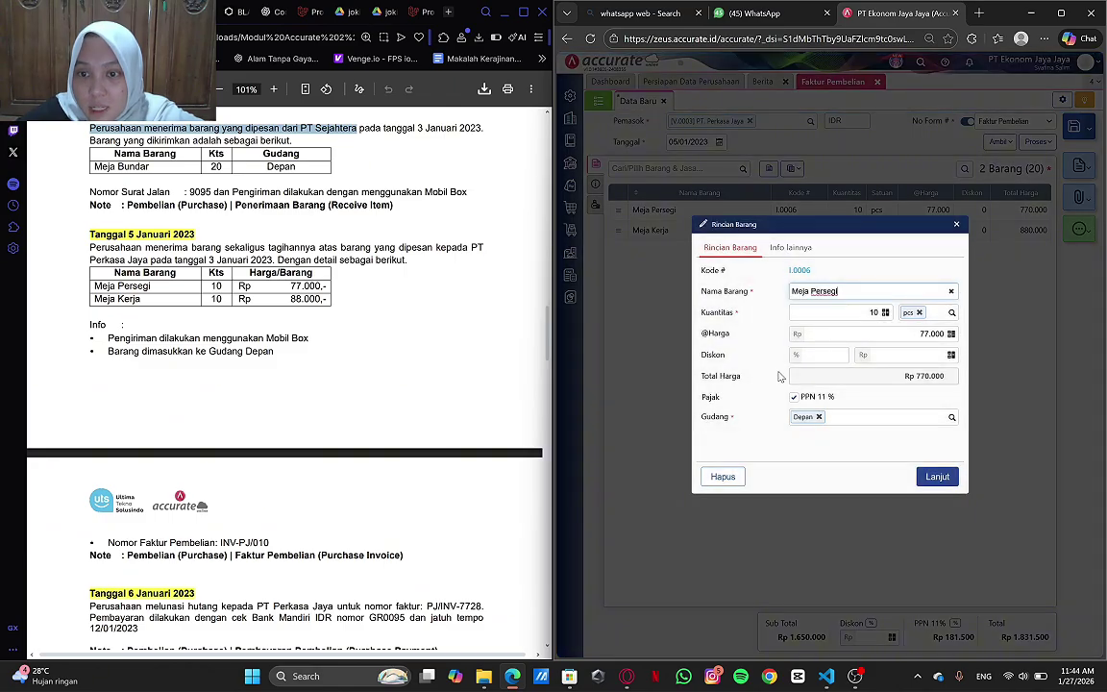
click(957, 226)
click(929, 234)
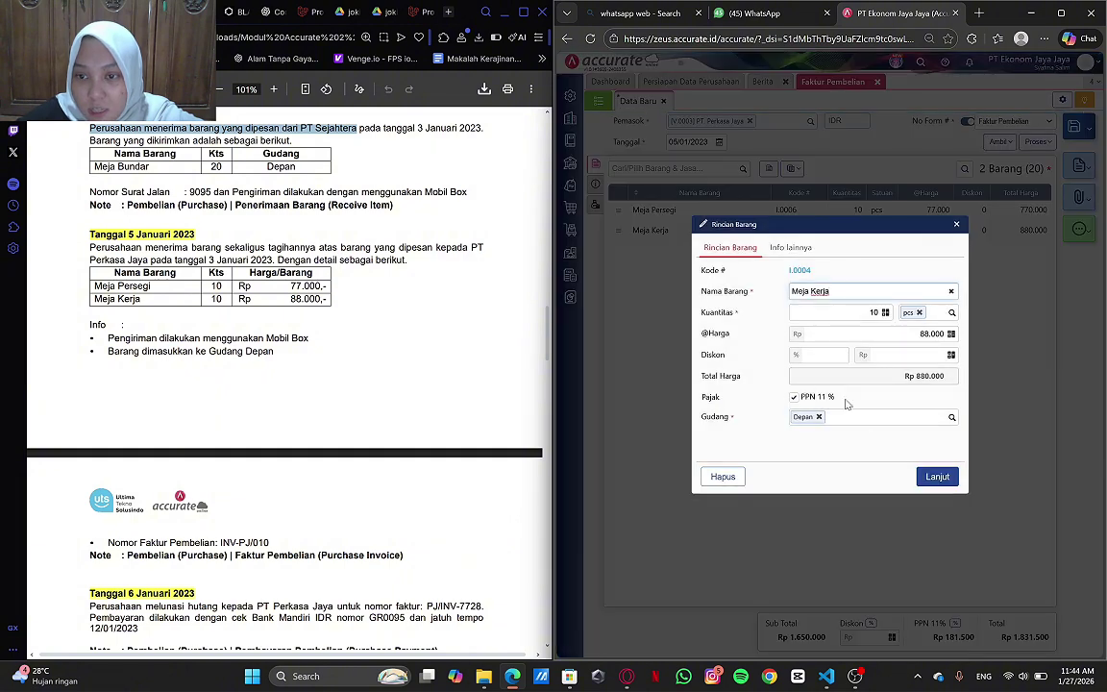
click(957, 226)
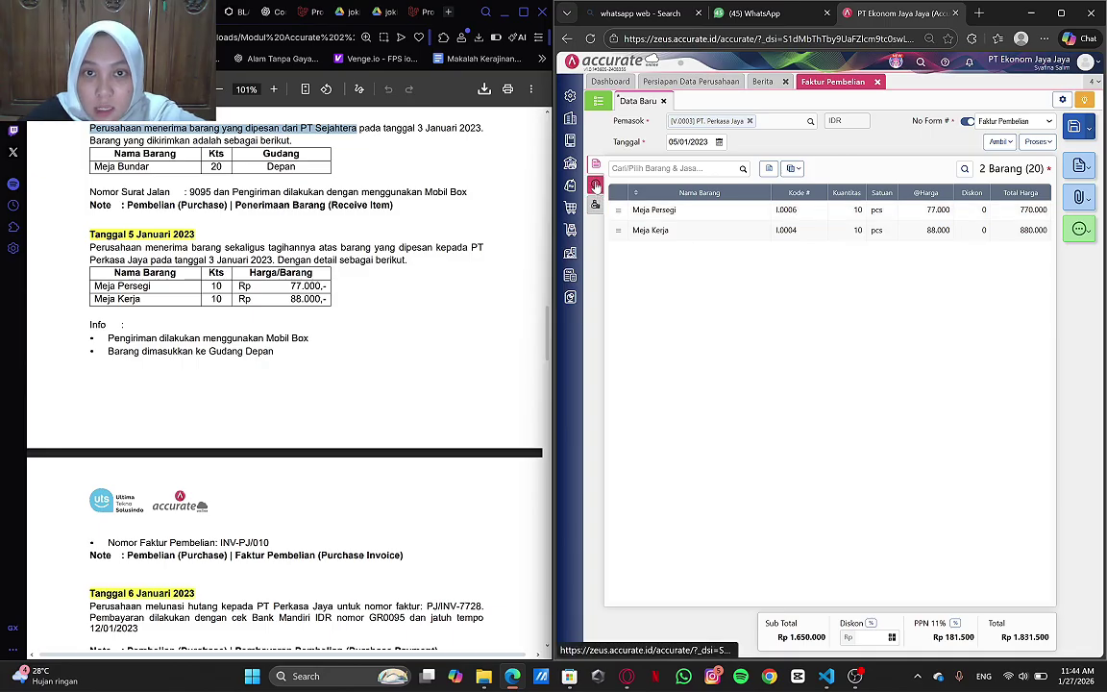
- Set the invoice's No Faktur to INV-PJ/010, copied from the module, and fill Alamat with a stored address
click(596, 186)
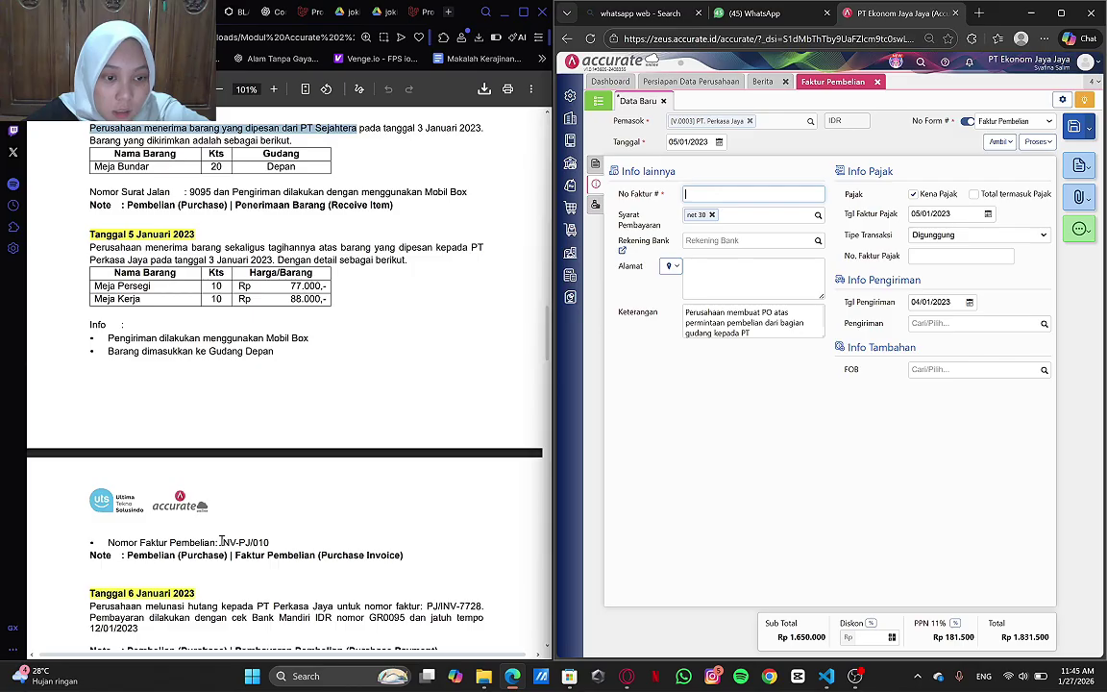
drag(221, 542, 268, 543)
key(ctrl+c)
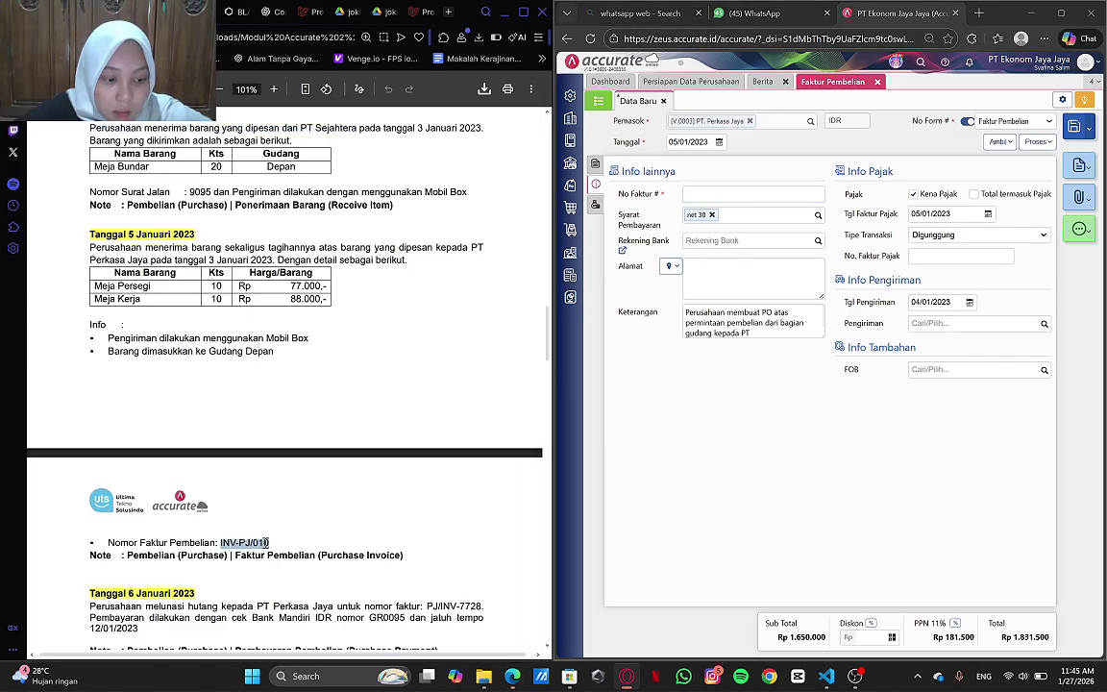
click(726, 194)
key(ctrl+v)
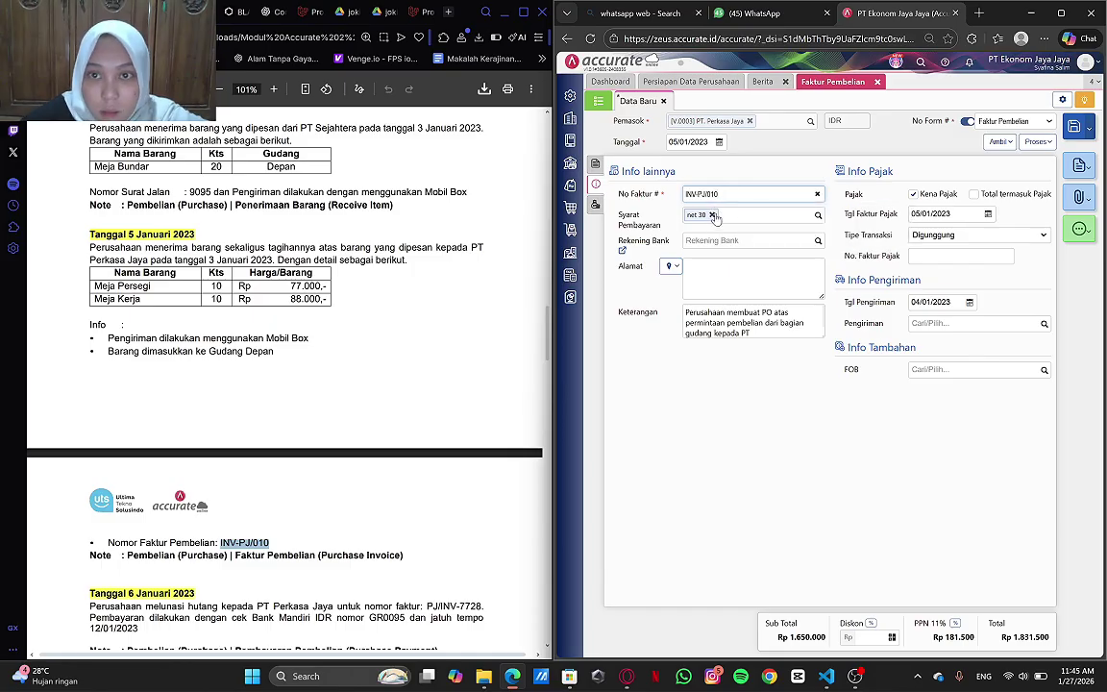
click(676, 268)
click(688, 289)
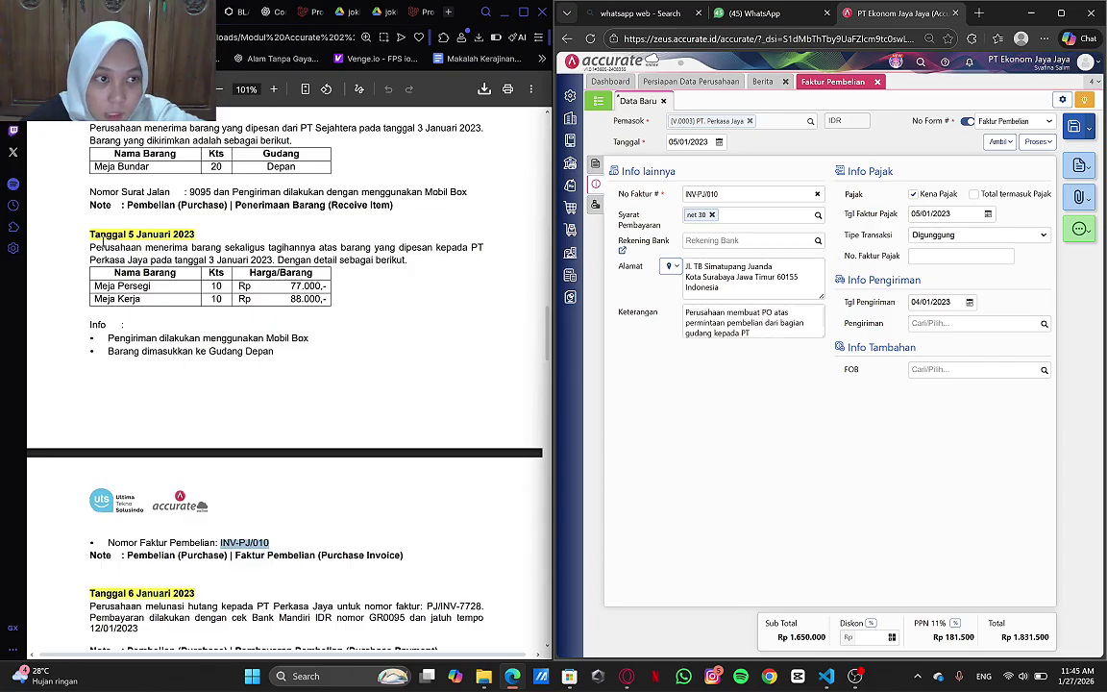
- Replace the invoice's Keterangan with "Perusahaan menerima barang sekaligus tagihannya atas barang yang dipesan kepada PT Perkasa Jaya", copied from the module
drag(89, 247, 151, 260)
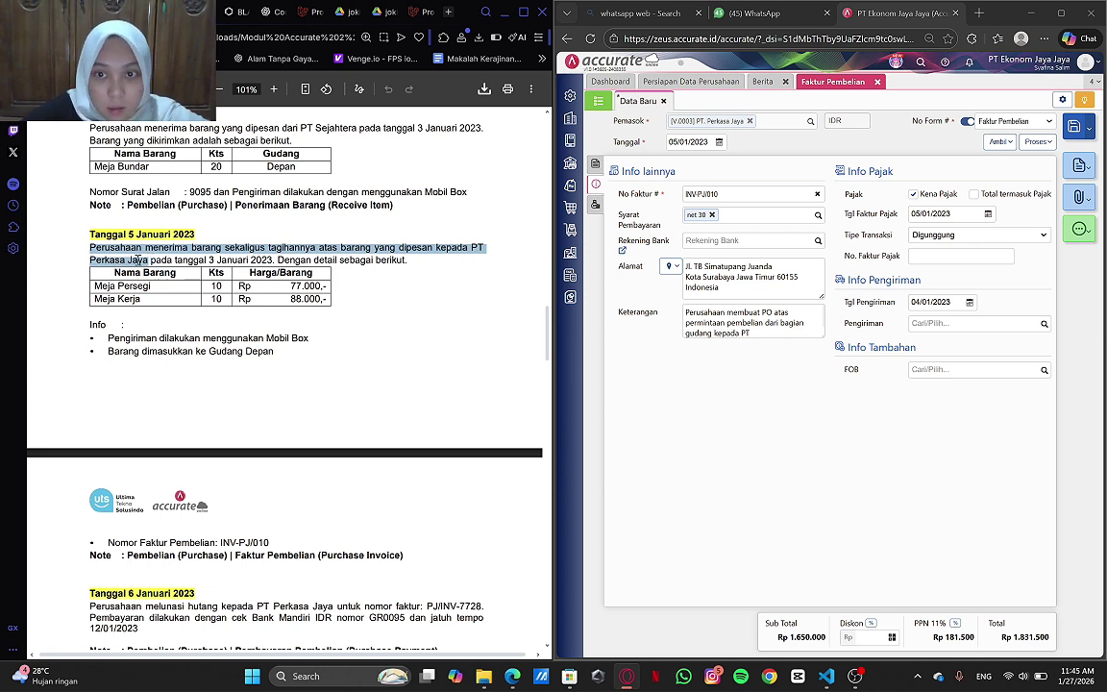
drag(139, 259, 149, 260)
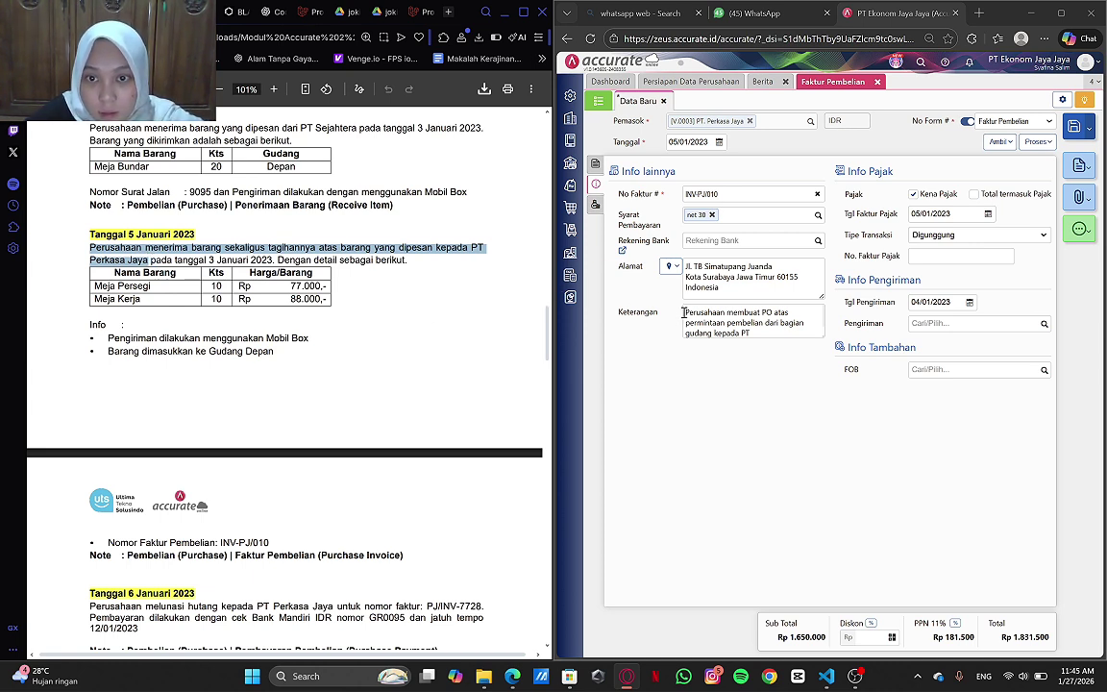
drag(682, 312, 807, 347)
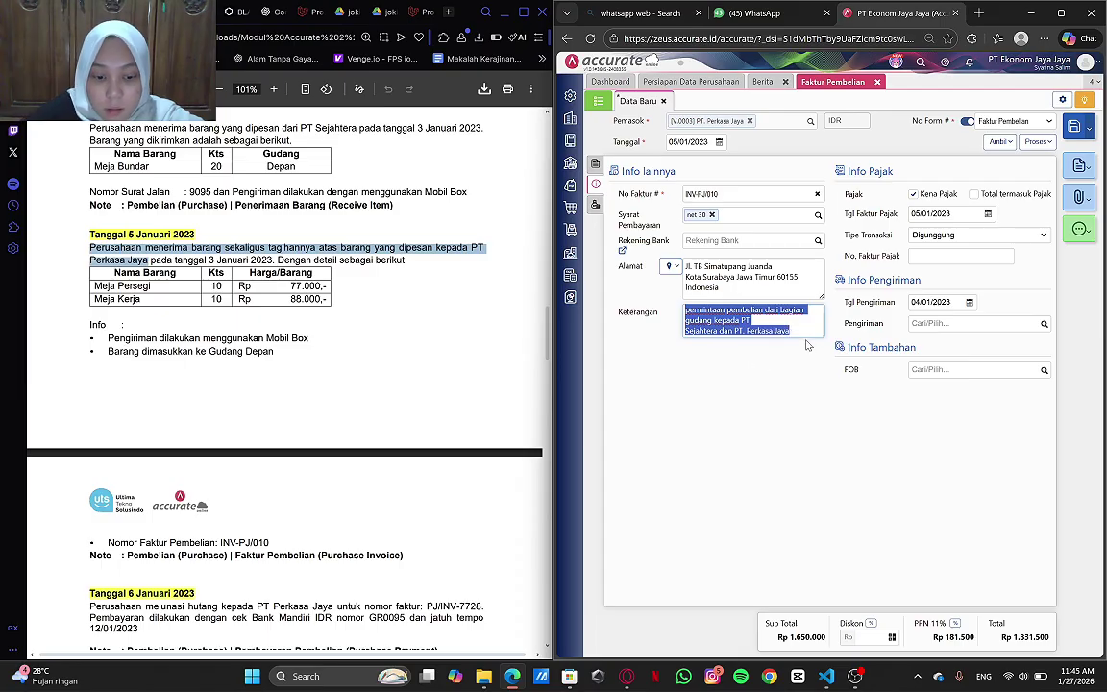
key(ctrl+v)
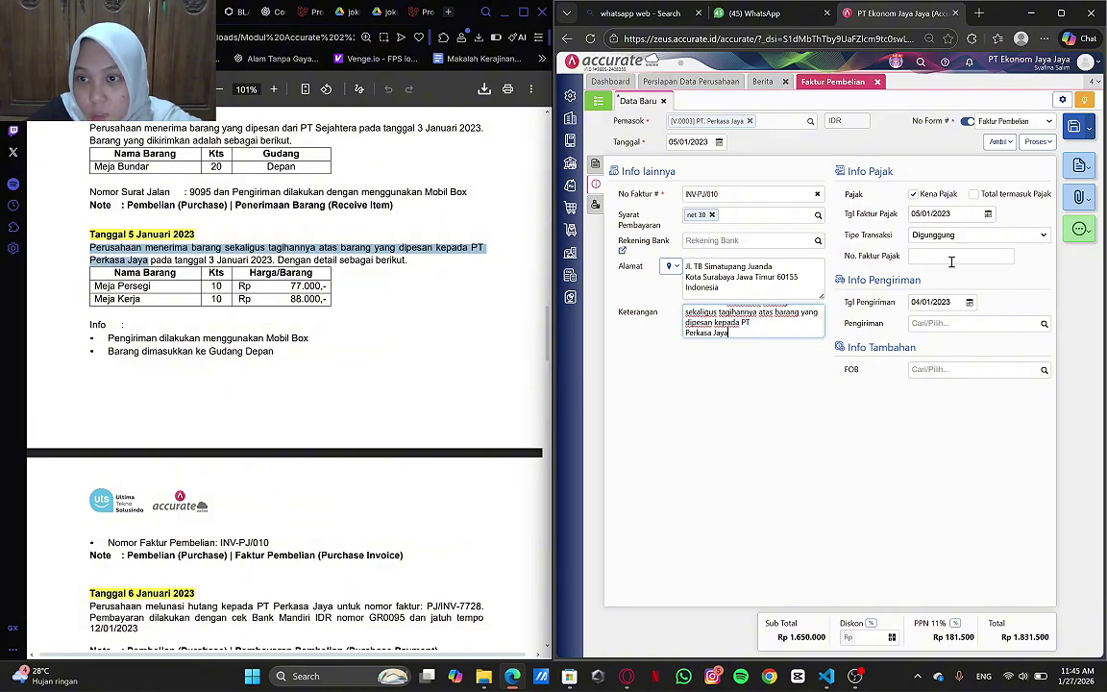
- Set the invoice's shipping date (Tgl Pengiriman) to 05/01/2023 and its shipping method (Pengiriman) to Mobil Box
click(958, 300)
mouse_move(950, 300)
mouse_down()
mouse_move(910, 305)
mouse_move(948, 300)
mouse_up()
key(BackSpace)
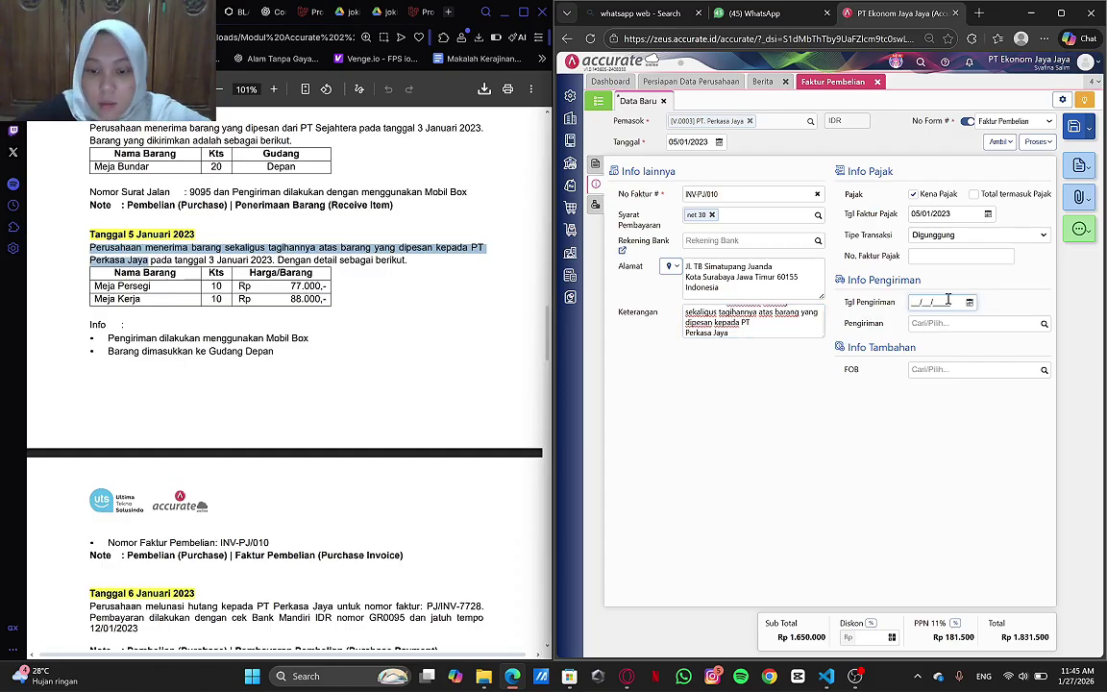
text(05/01/)
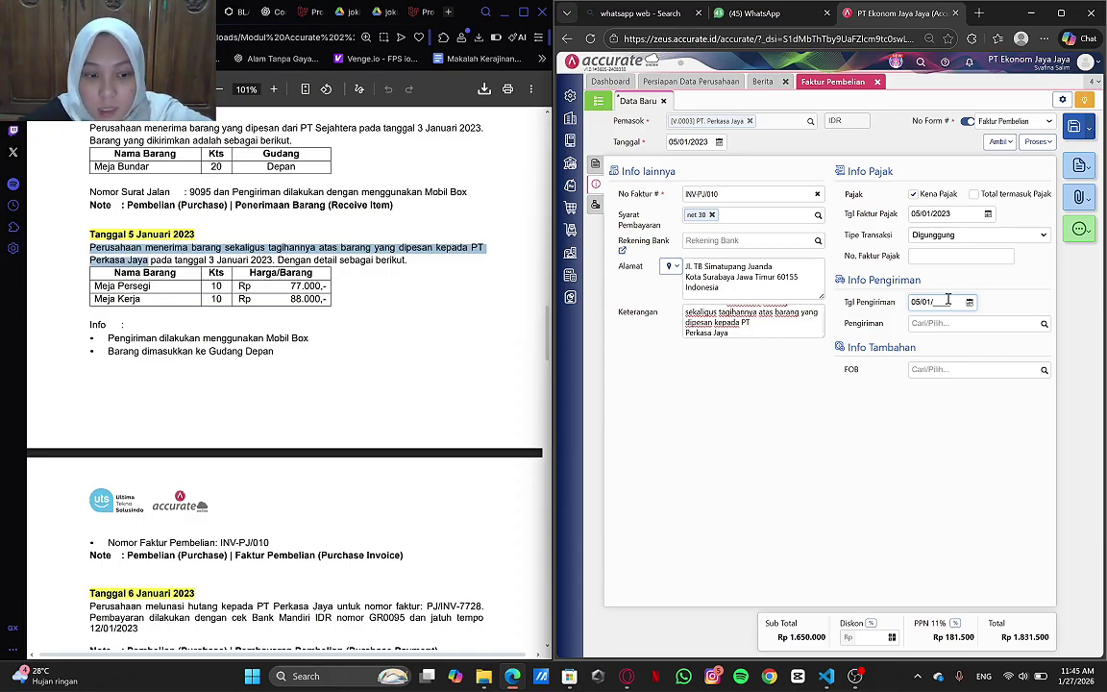
text(2023)
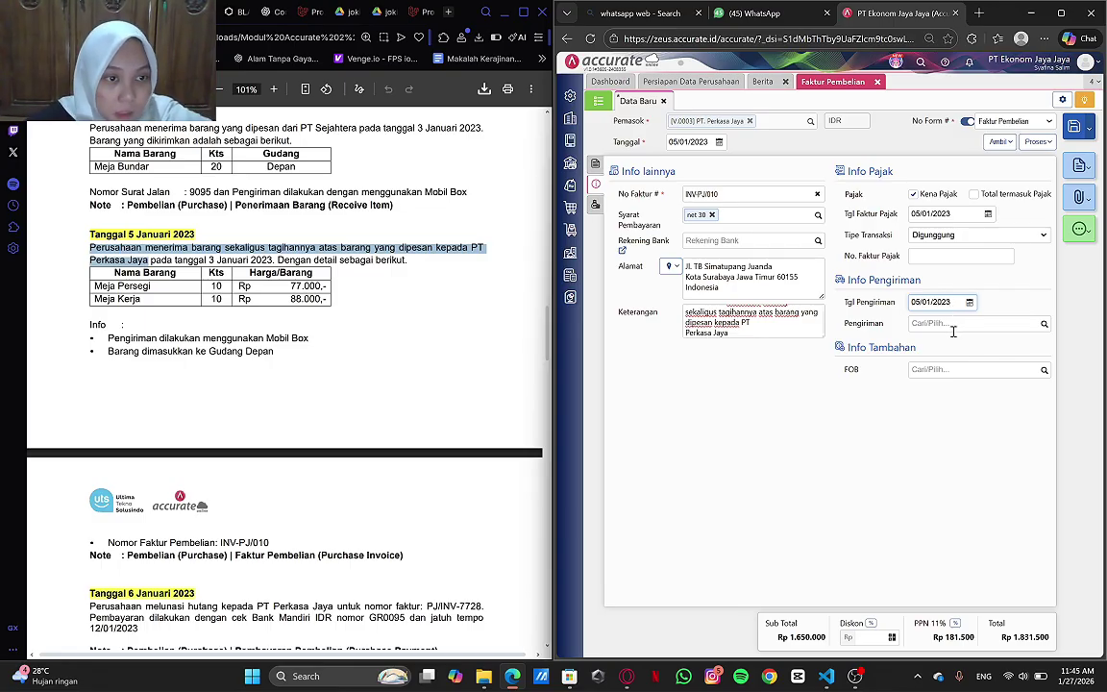
click(1045, 326)
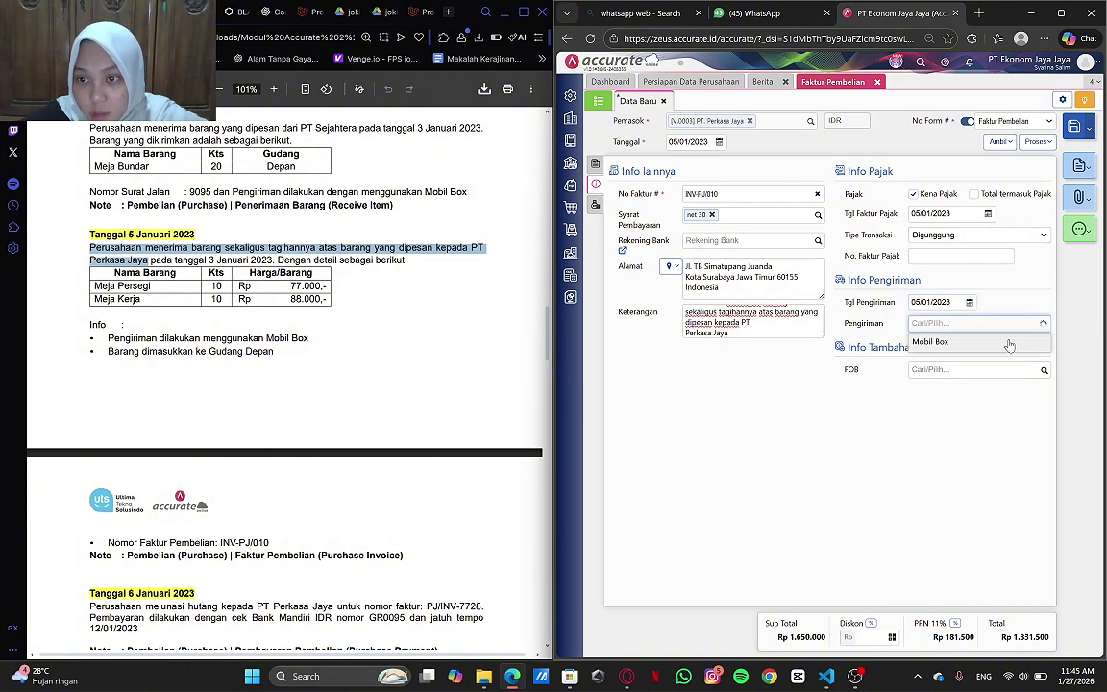
click(1009, 344)
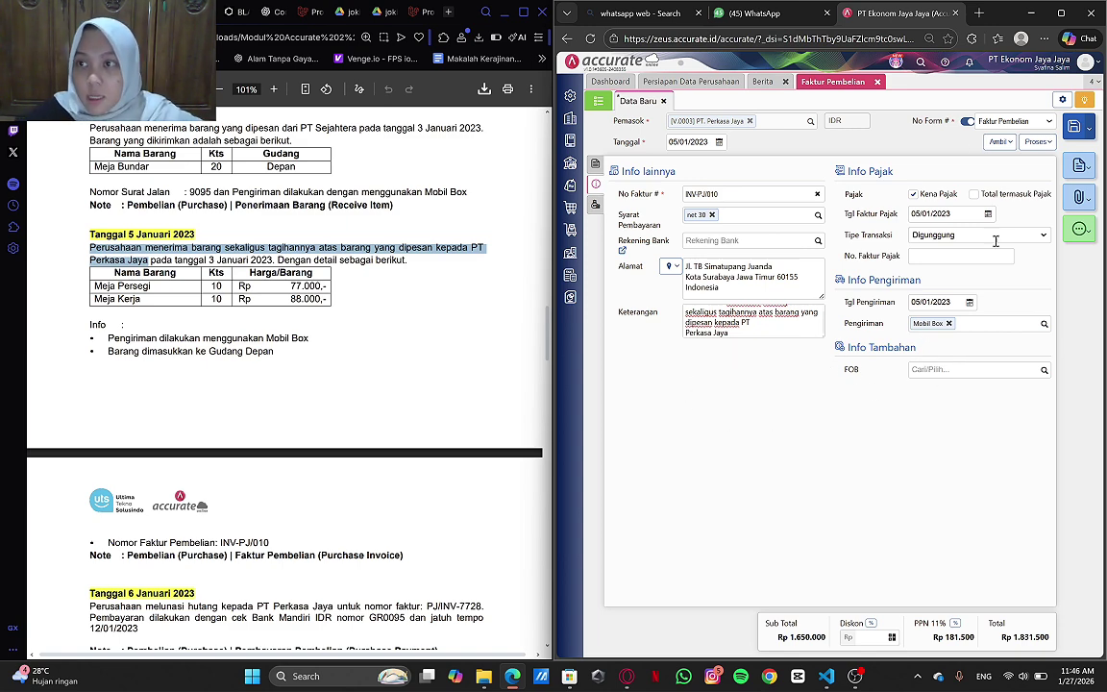
- Save the purchase invoice and close Faktur Pembelian
click(1075, 129)
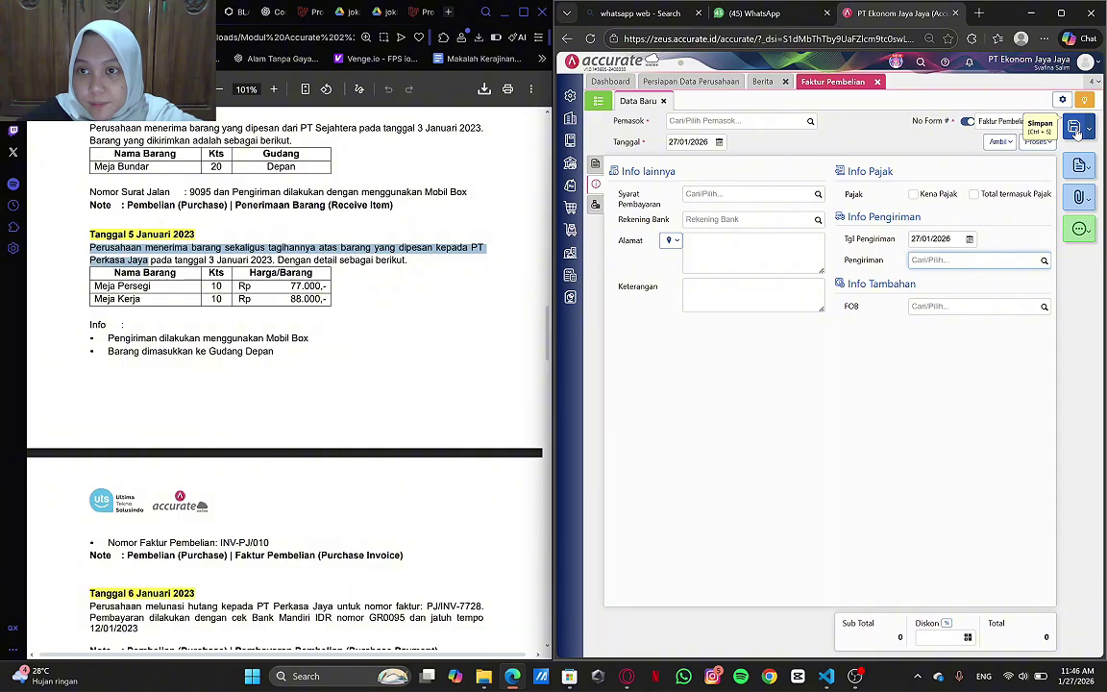
click(878, 84)
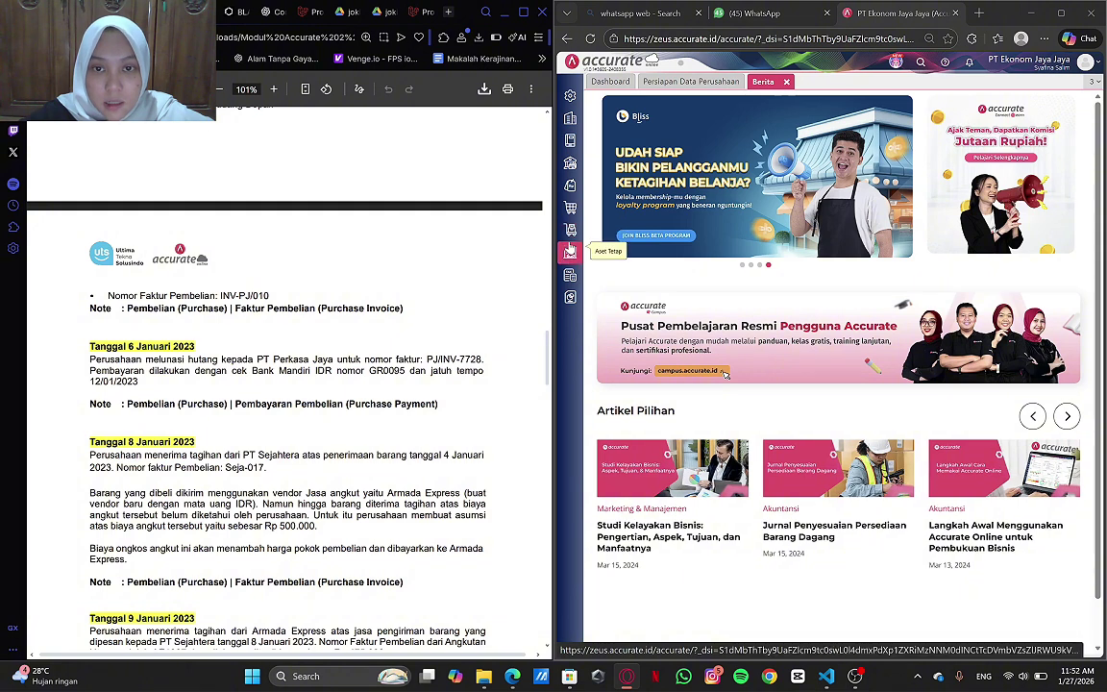
- Start a new purchase payment (Pembayaran Pembelian) with PT. Perkasa Jaya as the supplier being paid
click(571, 214)
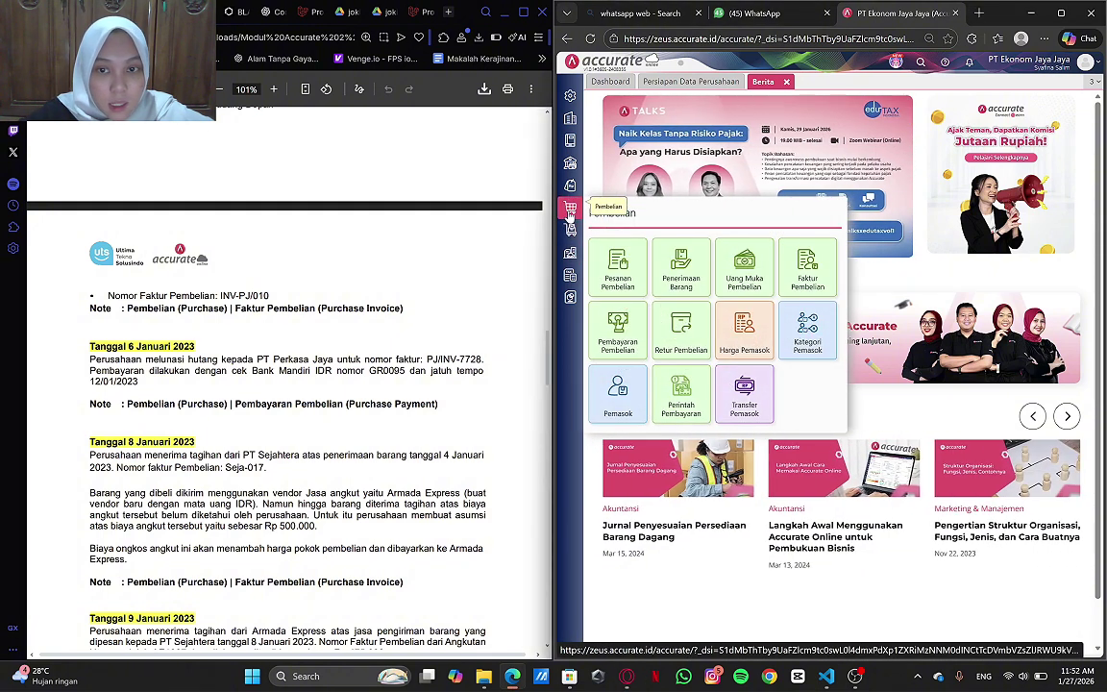
click(625, 339)
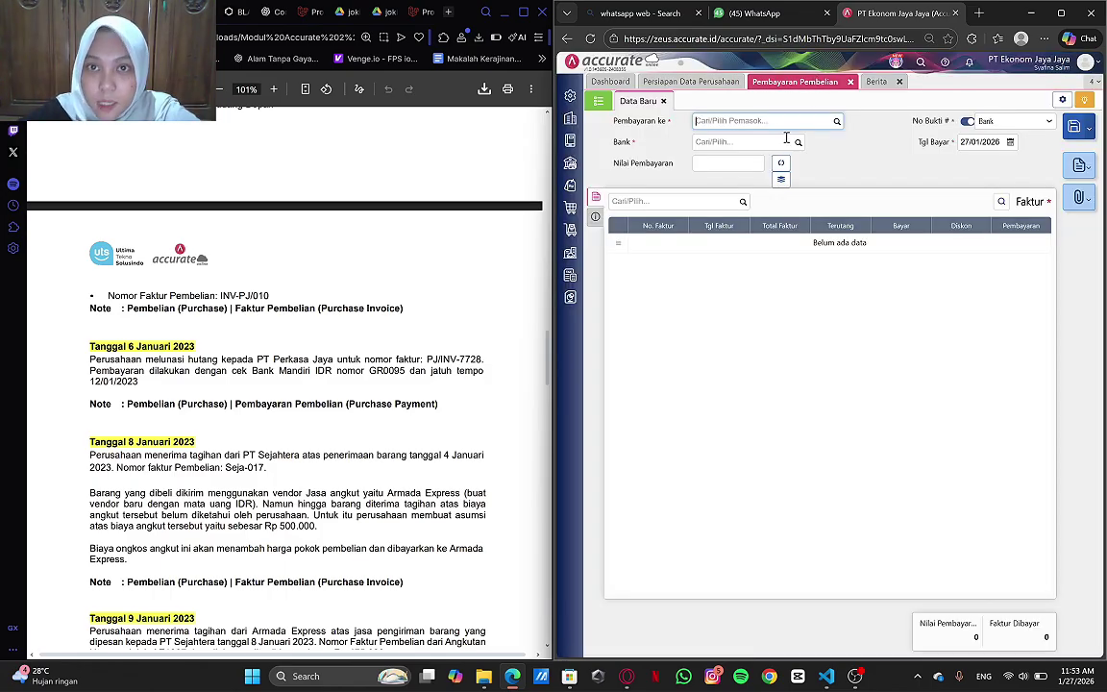
click(835, 123)
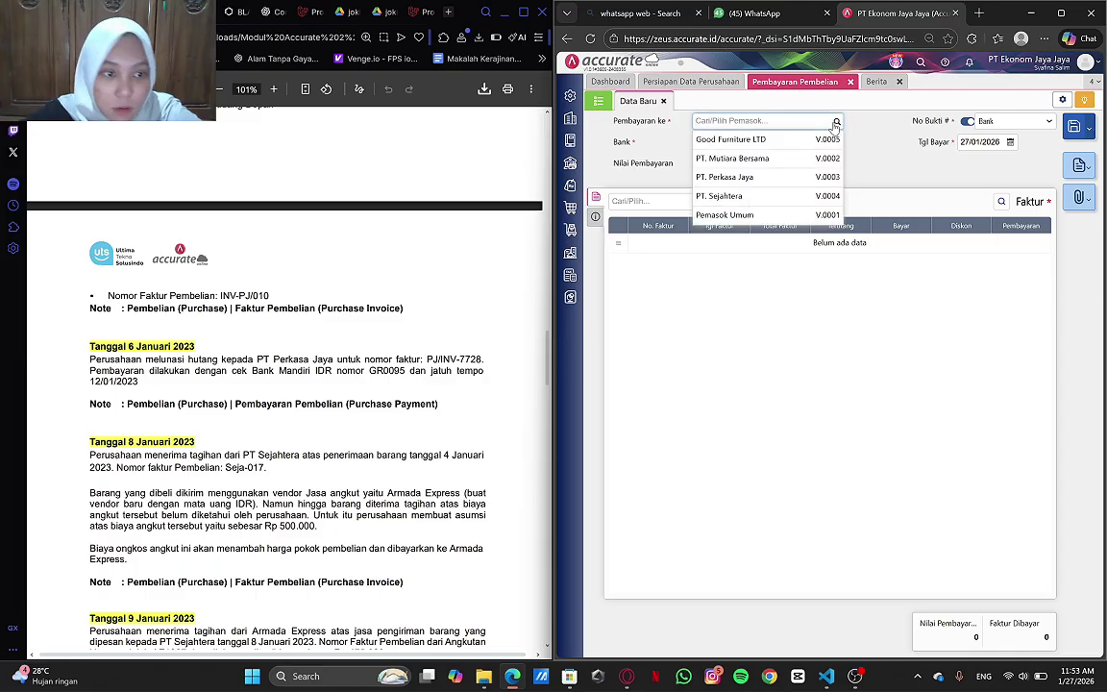
click(770, 179)
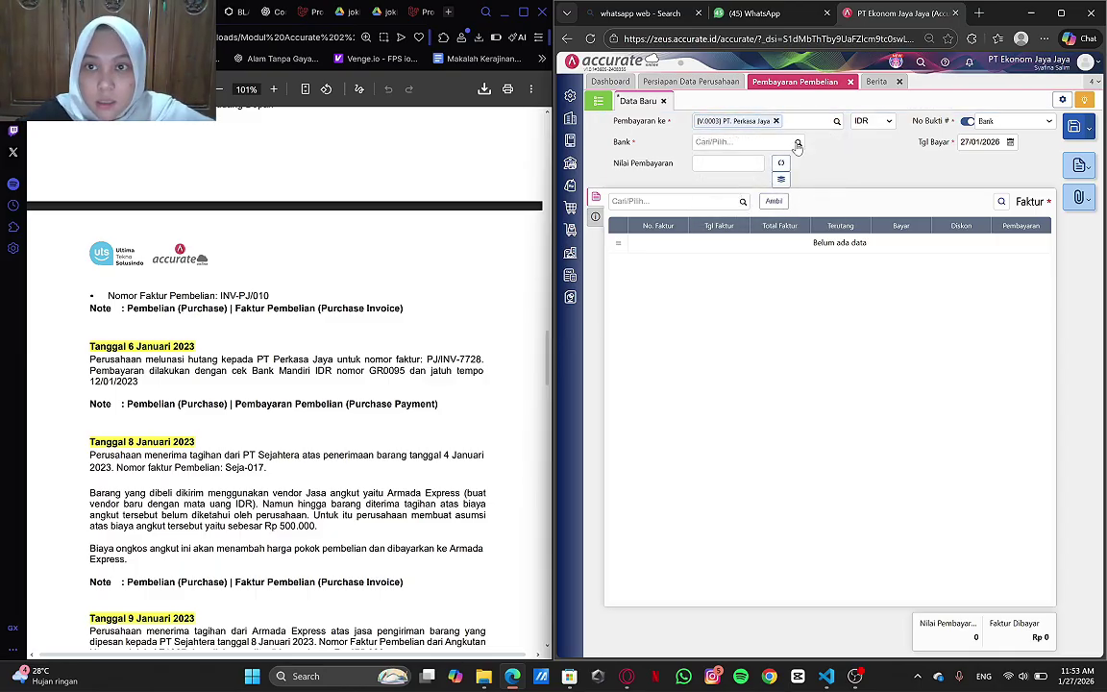
- Set the payment's bank to Bank Mandiri IDR and its payment date (Tgl Bayar) to 06/01/2023
click(798, 143)
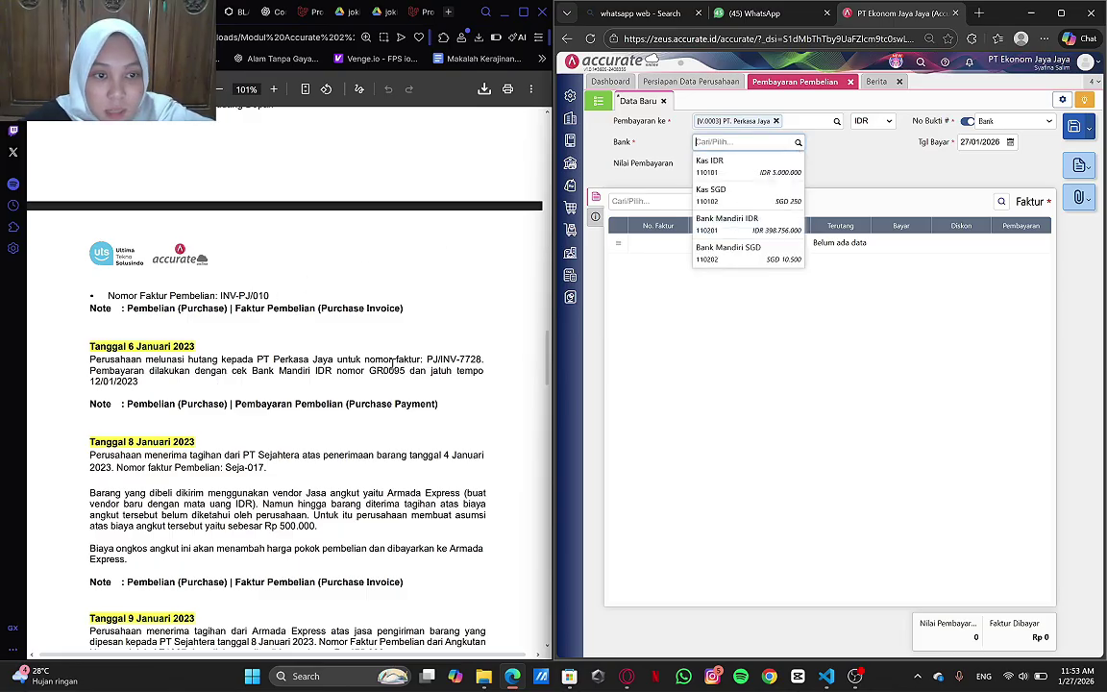
click(738, 228)
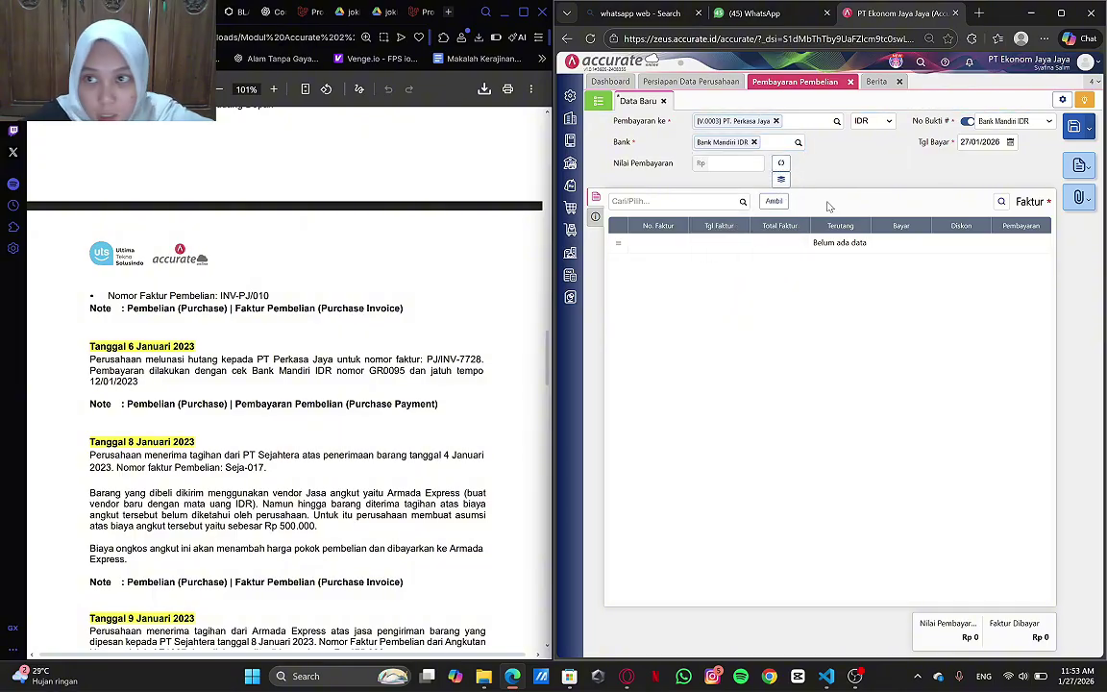
click(1000, 143)
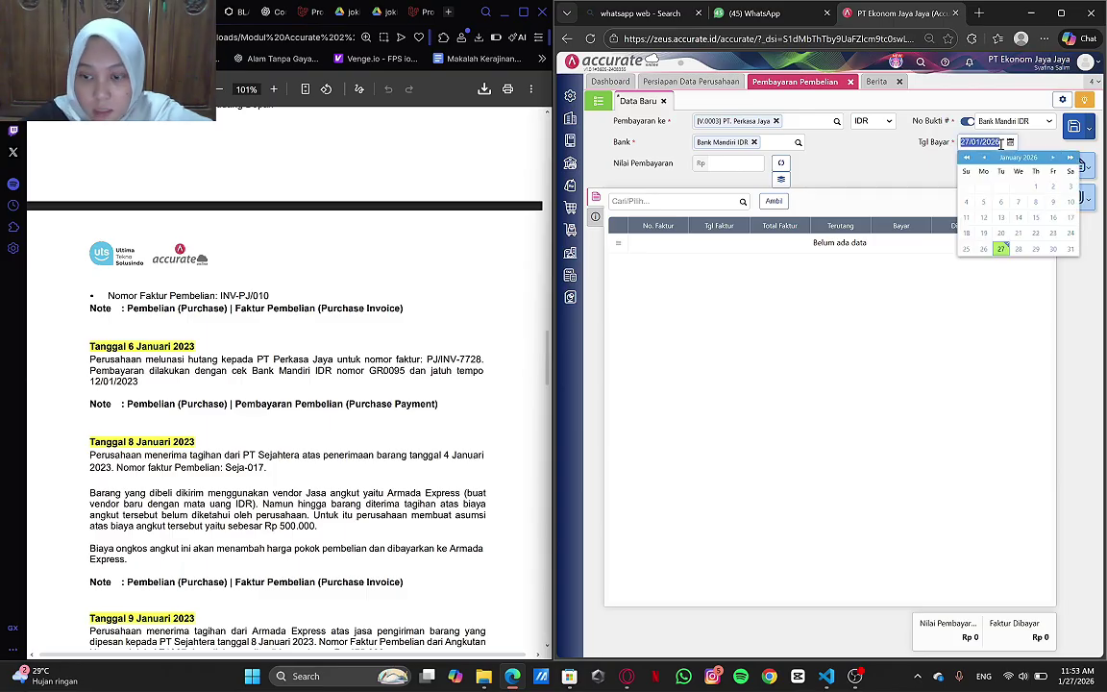
text(08)
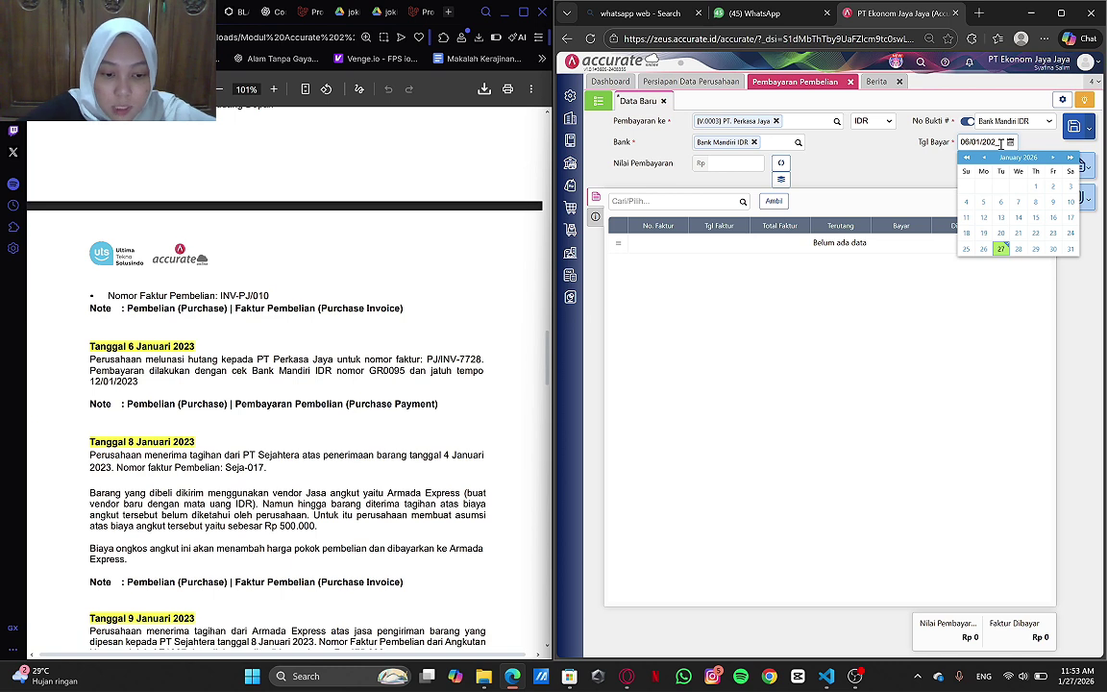
click(917, 333)
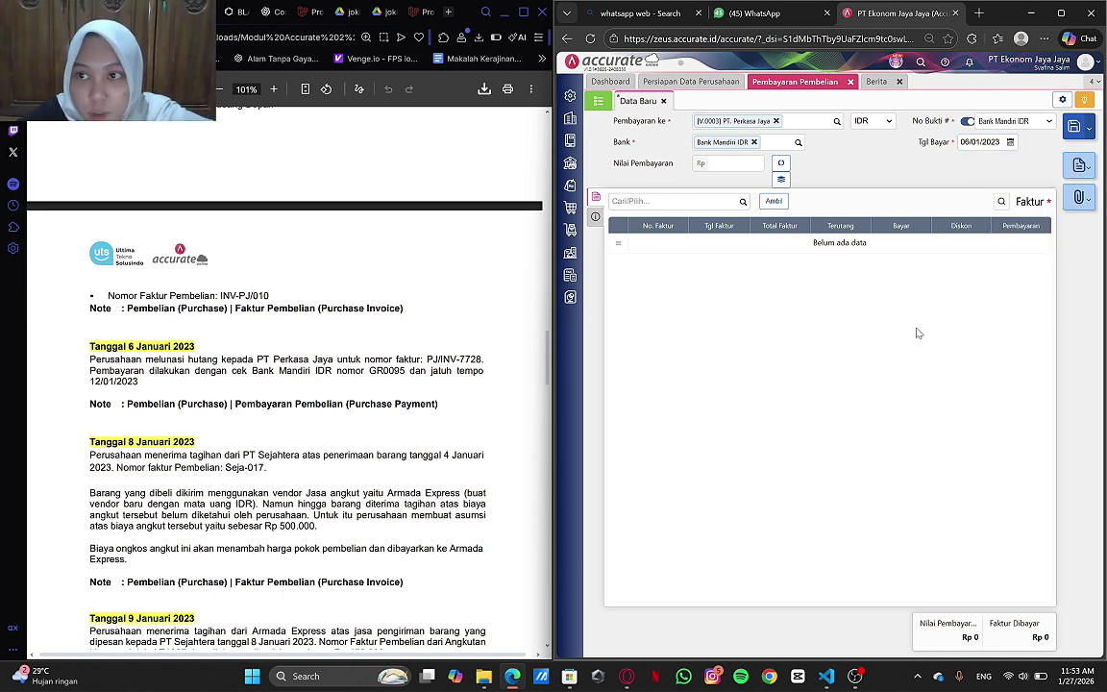
- Bring only the unpaid invoice PJ/INV-7728 into the purchase payment, leaving out INV-PJ/010
click(775, 204)
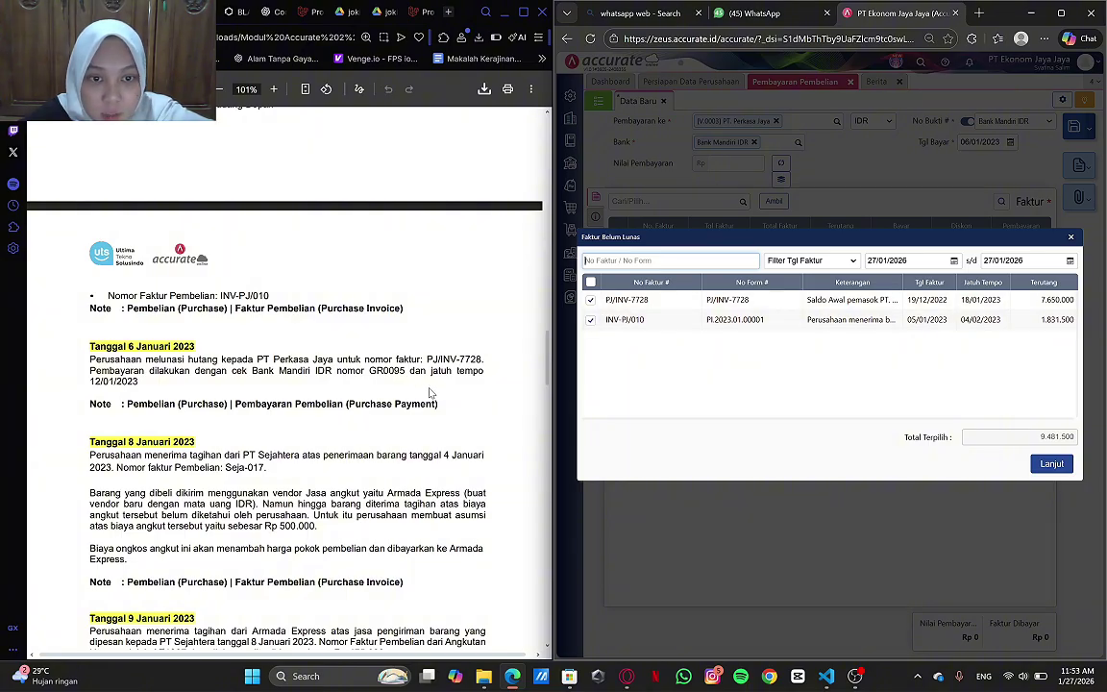
click(591, 322)
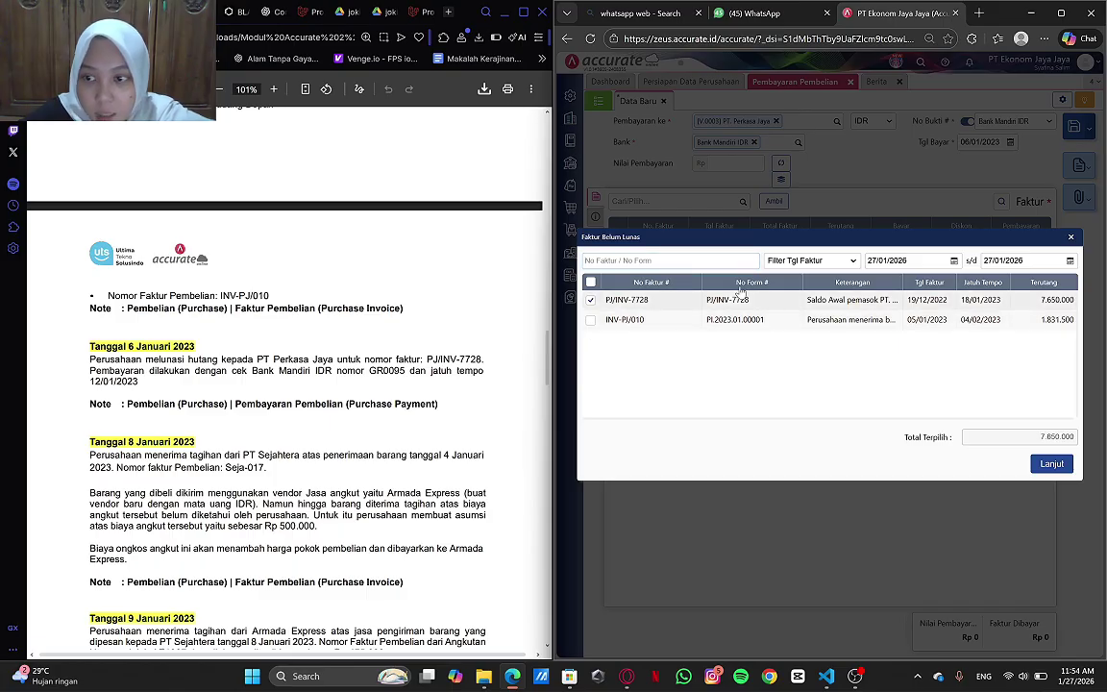
click(1050, 464)
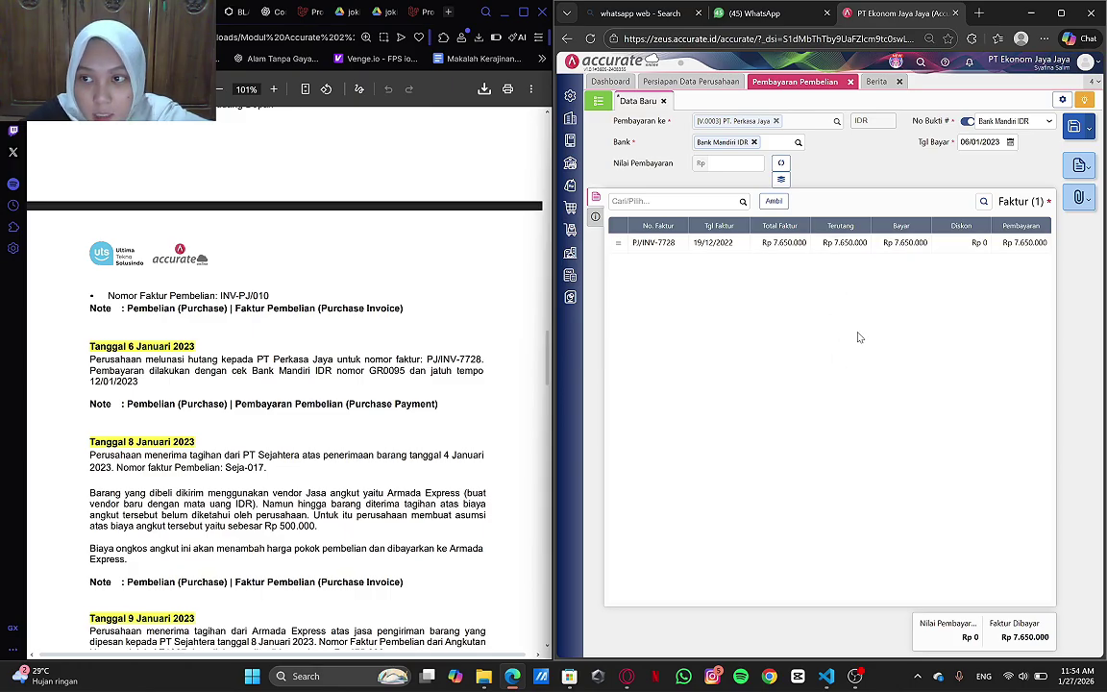
- Set the payment method (Metode Bayar) to Cek/Giro with check number GR0095, copied from the module
click(596, 220)
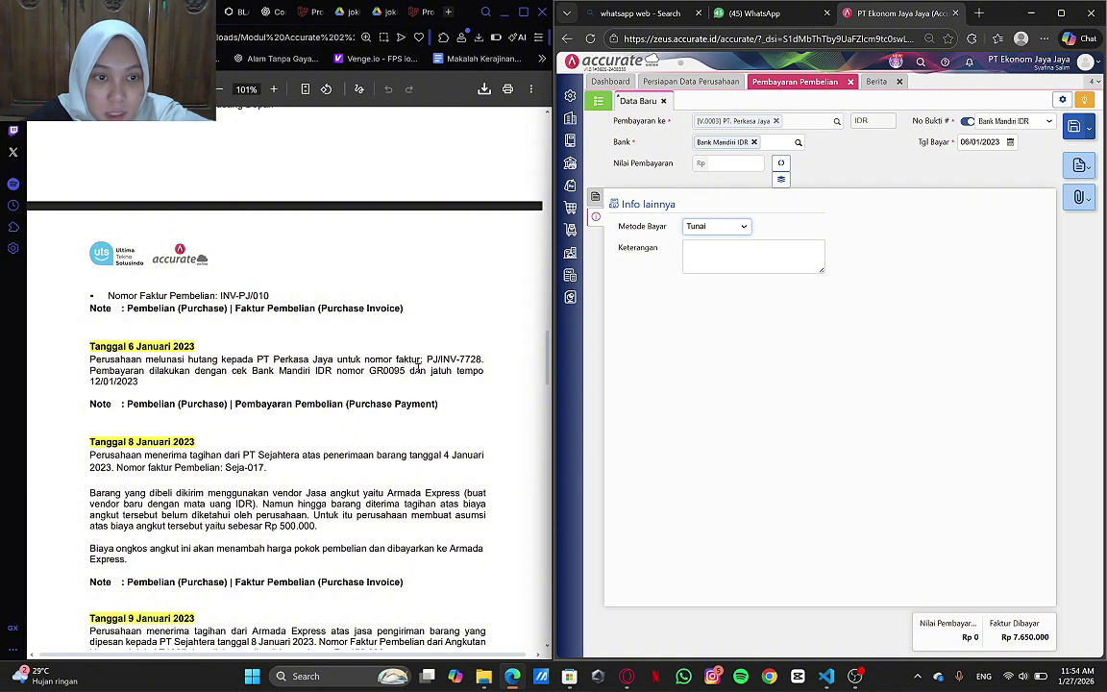
click(742, 226)
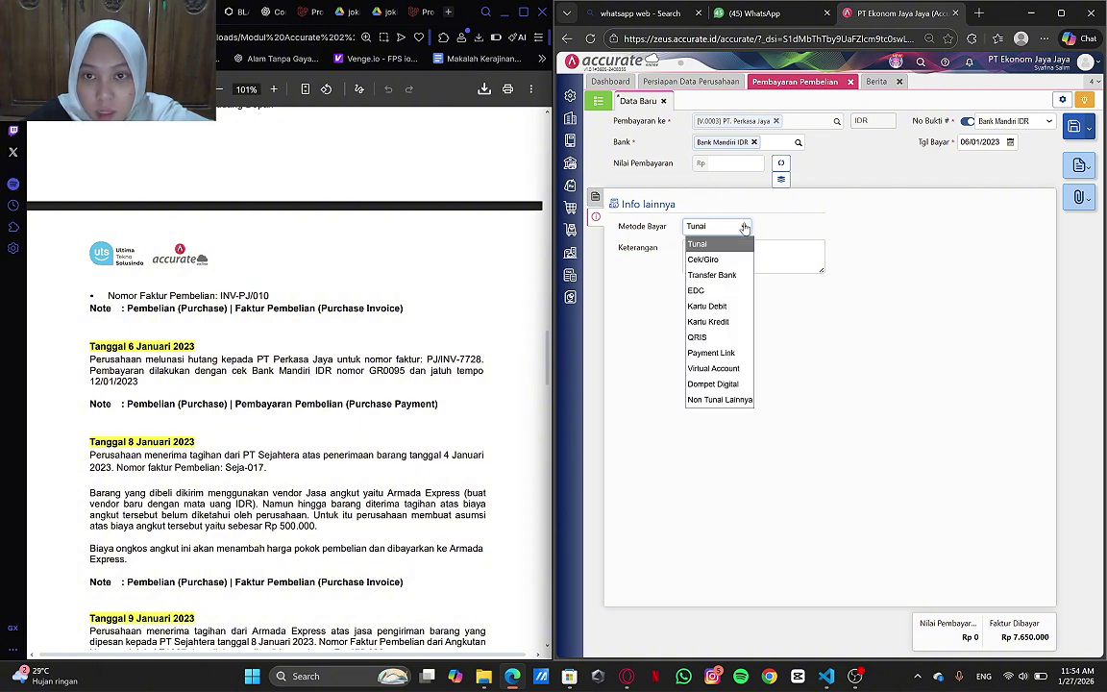
click(703, 259)
click(785, 224)
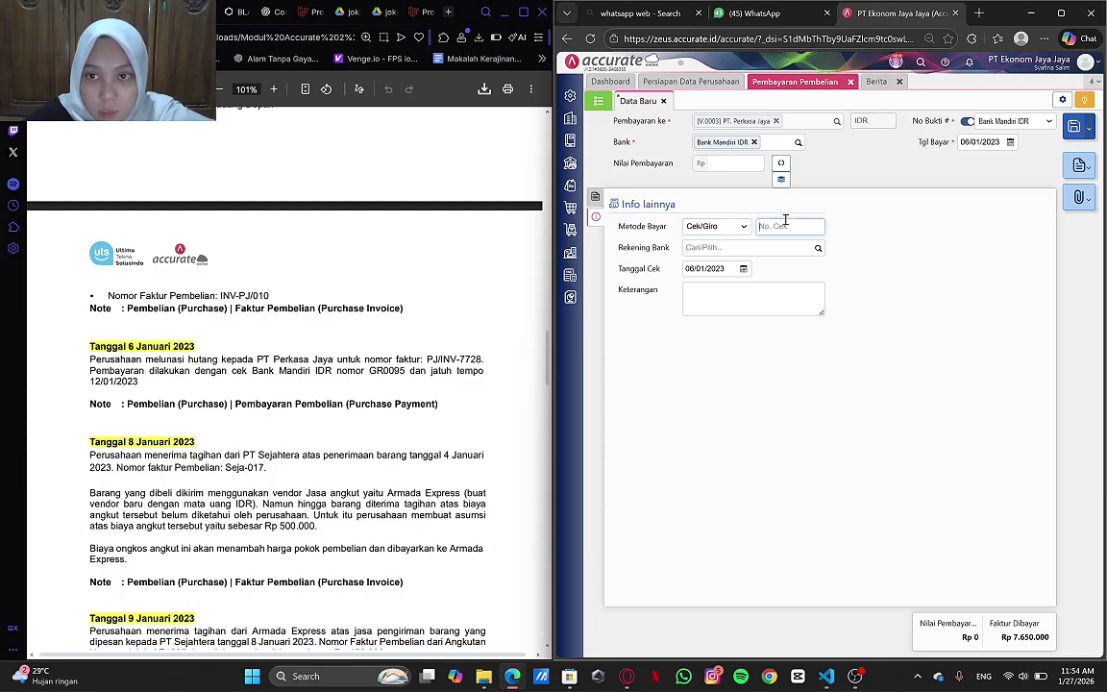
drag(369, 370, 403, 370)
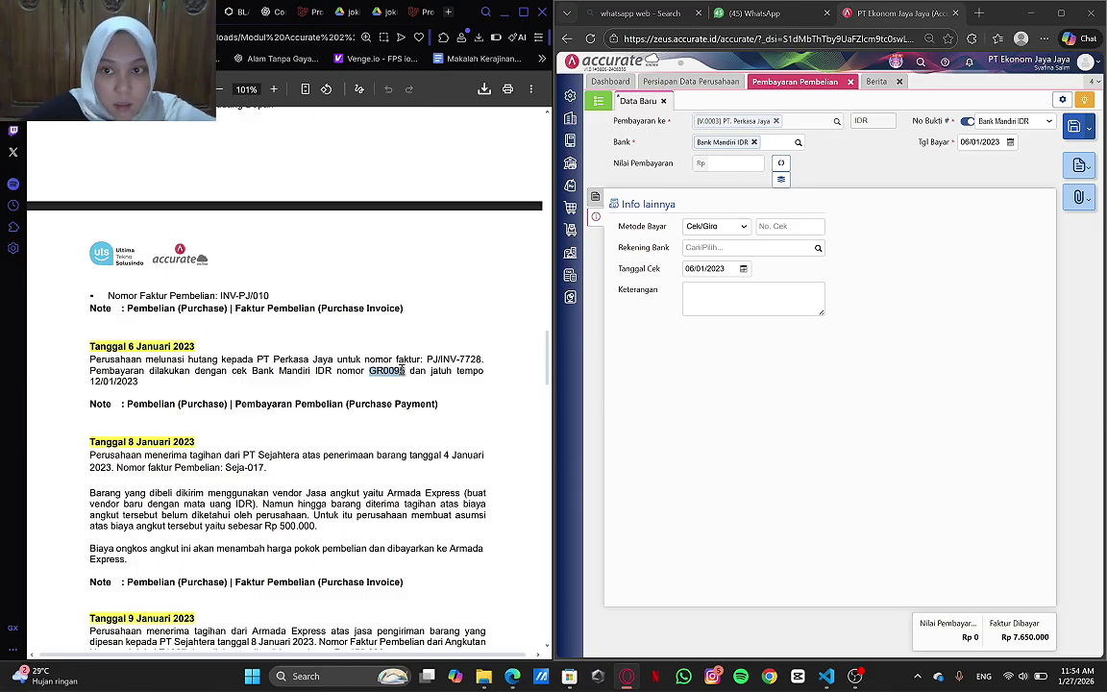
drag(402, 371, 405, 370)
key(ctrl+c)
click(784, 227)
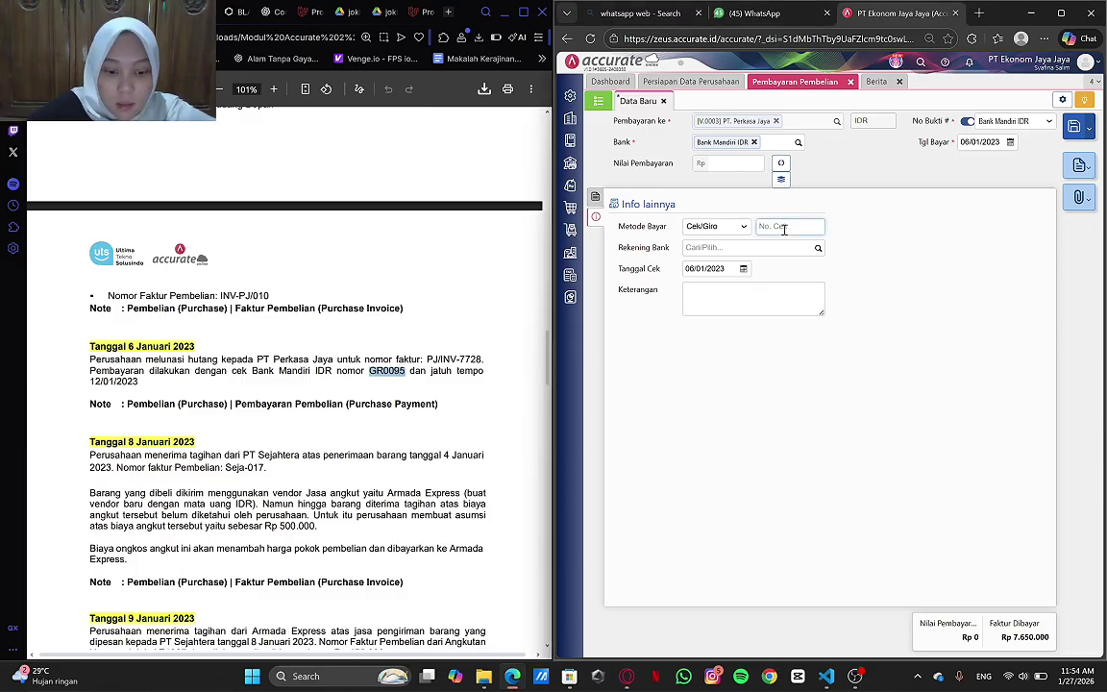
key(ctrl+v)
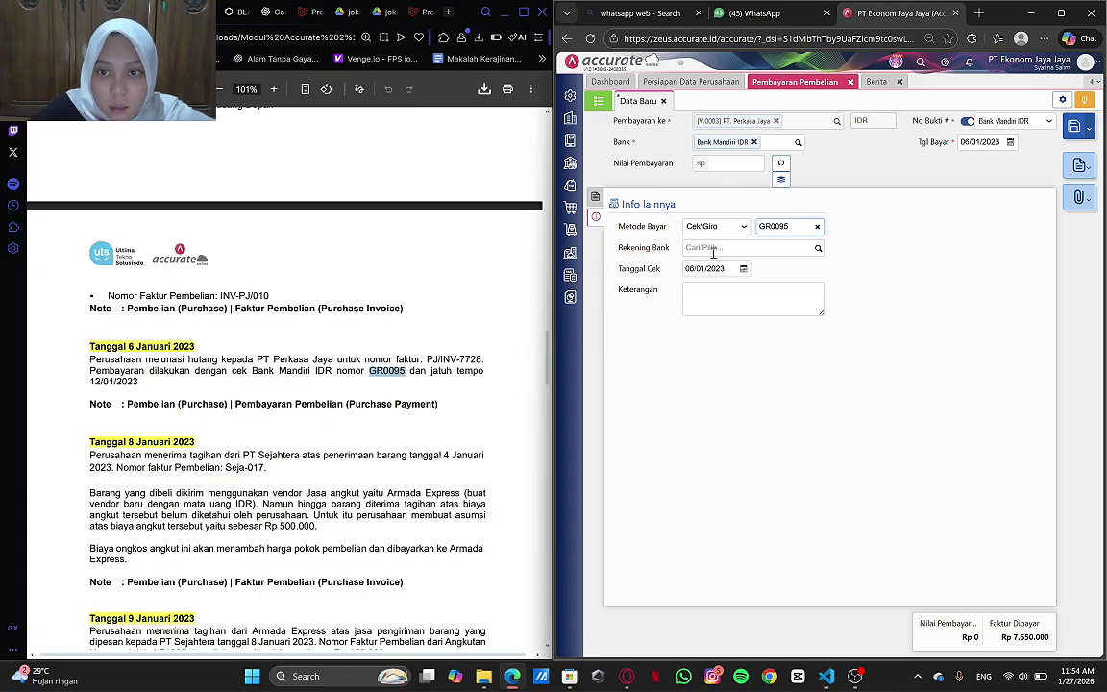
- Check the available Rekening Bank options, leave that field empty, and re-enter 06/01/2023 as the check date (Tanggal Cek)
click(818, 248)
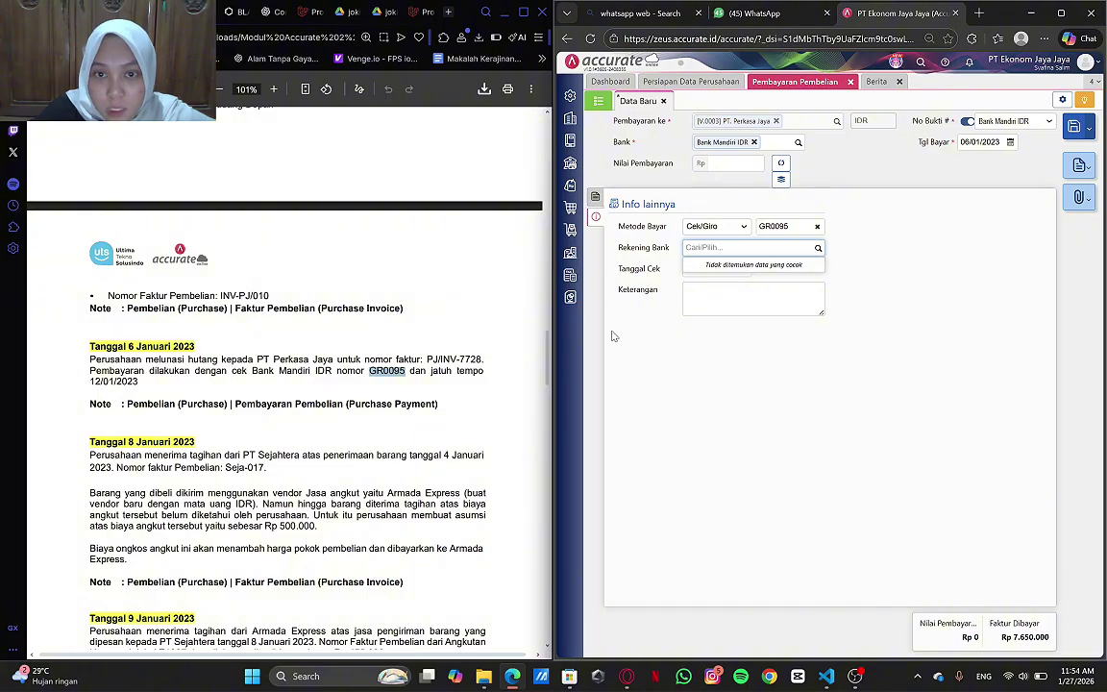
click(777, 351)
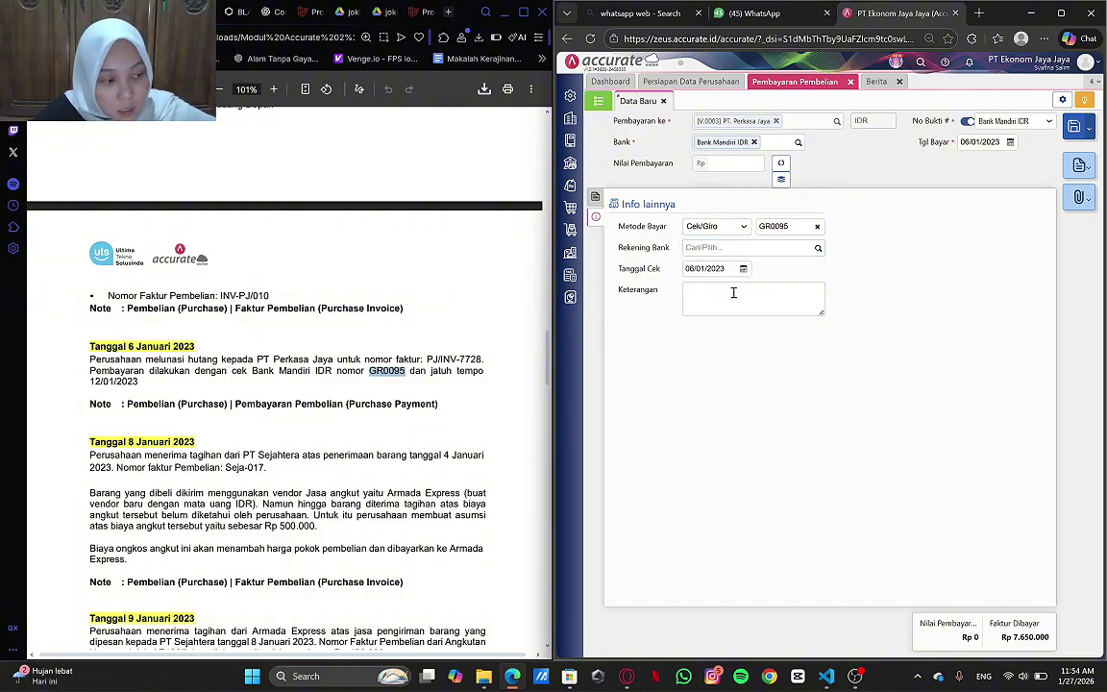
drag(731, 271, 672, 270)
key(BackSpace)
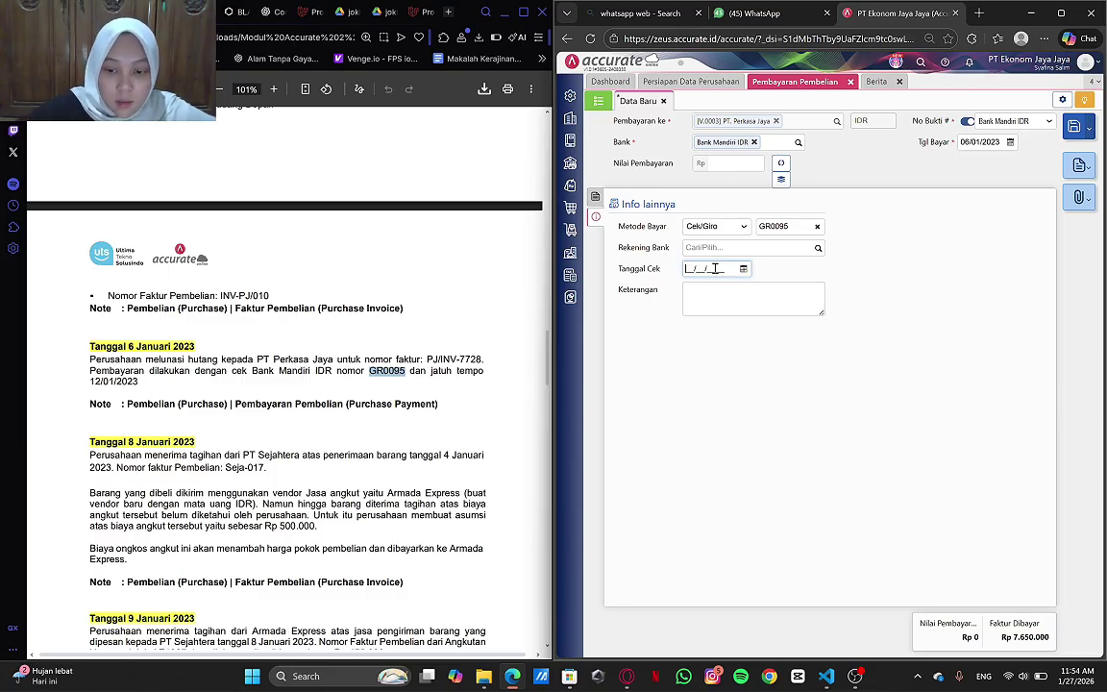
text(06/01/)
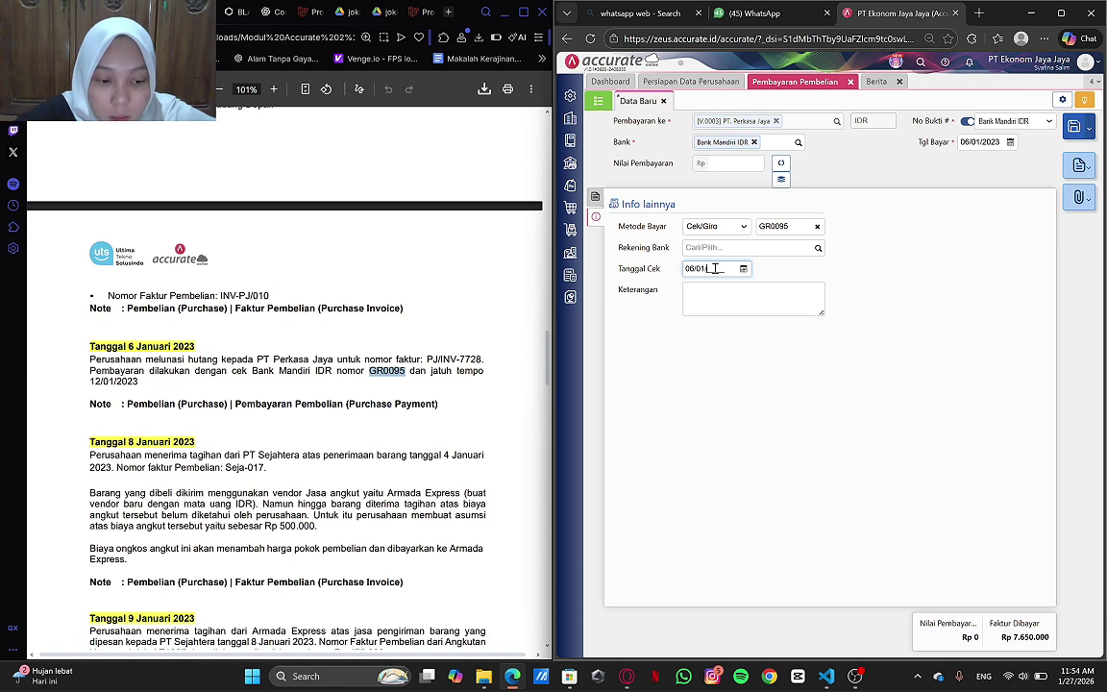
text(2023)
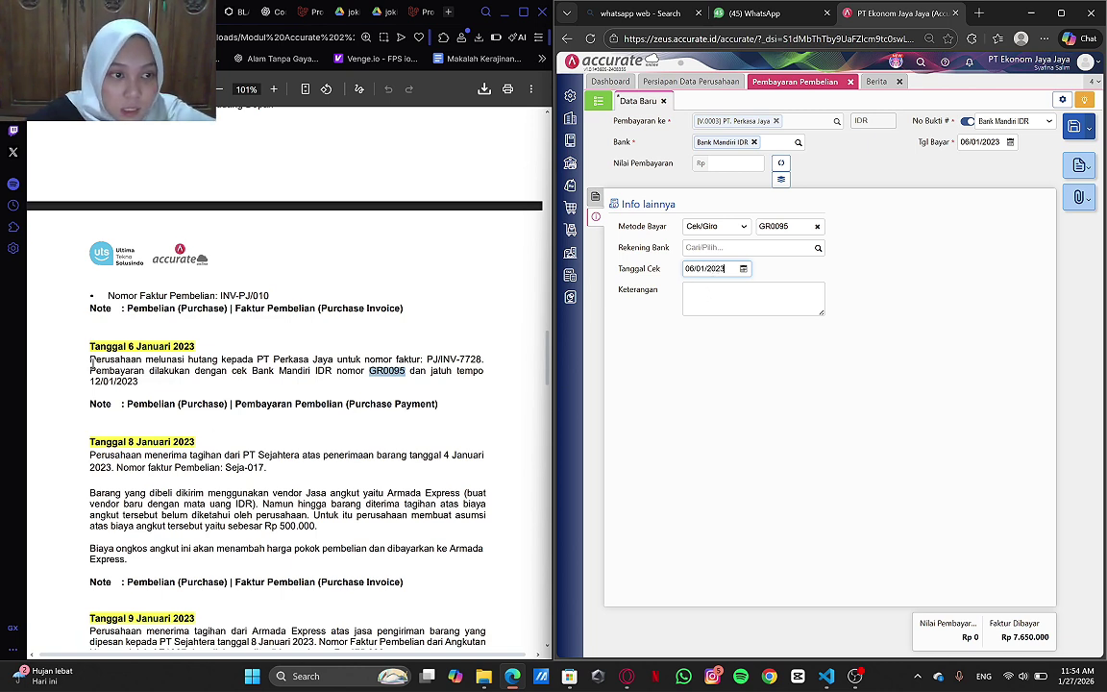
- Fill the payment's Keterangan with "Perusahaan melunasi hutang kepada PT Perkasa Jaya untuk nomor faktur: PJ/INV-7728", copied from the module
drag(91, 363, 481, 360)
key(ctrl+c)
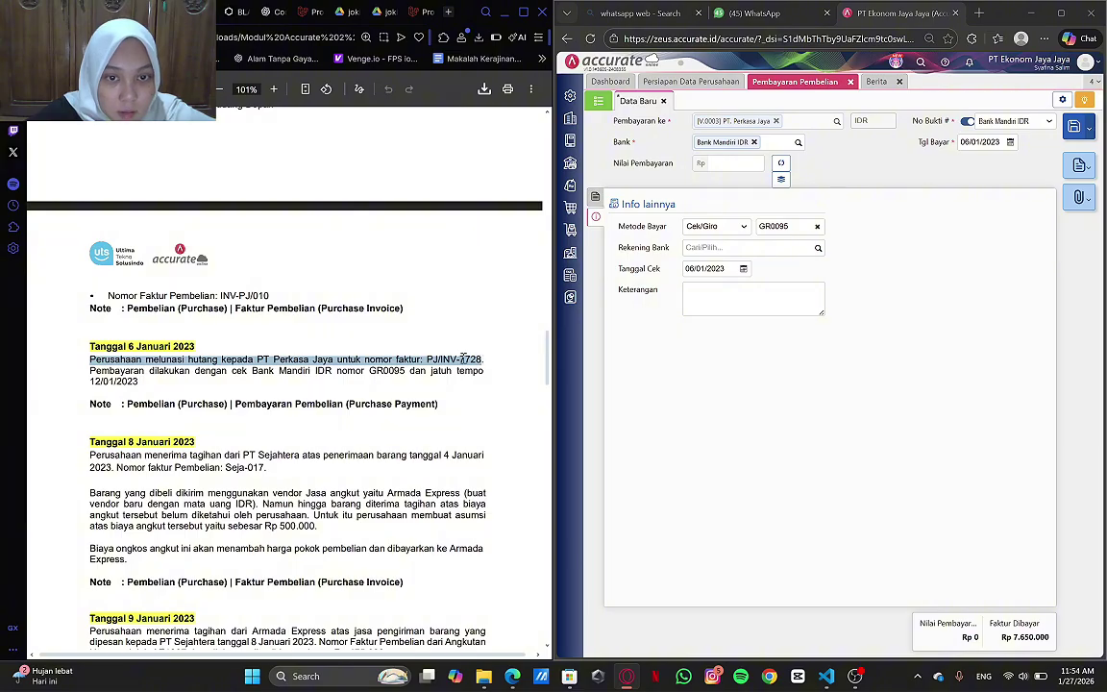
click(807, 294)
key(ctrl+v)
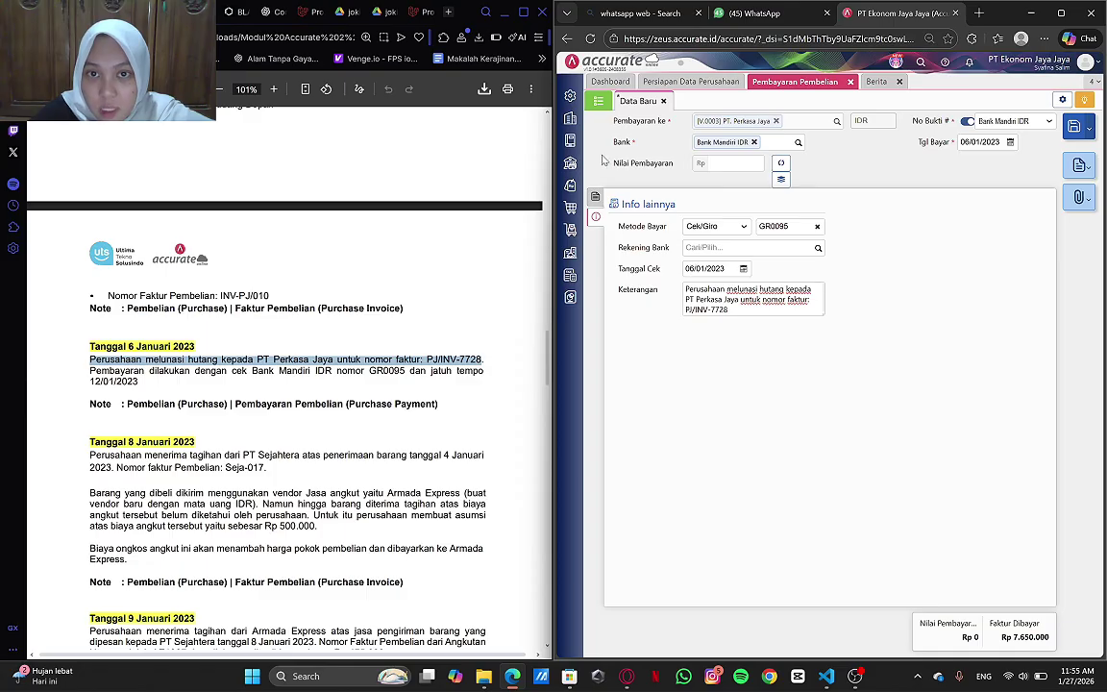
- Calculate the payment value (Nilai Pembayaran) from the listed invoice, and save and close the purchase payment
click(596, 198)
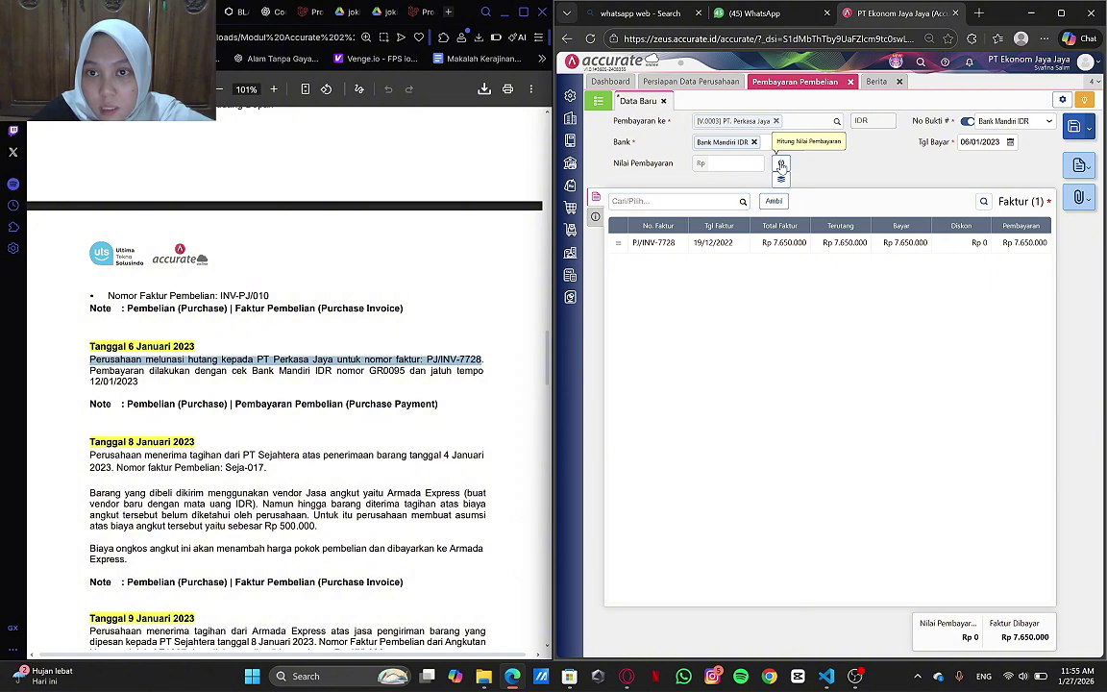
click(781, 163)
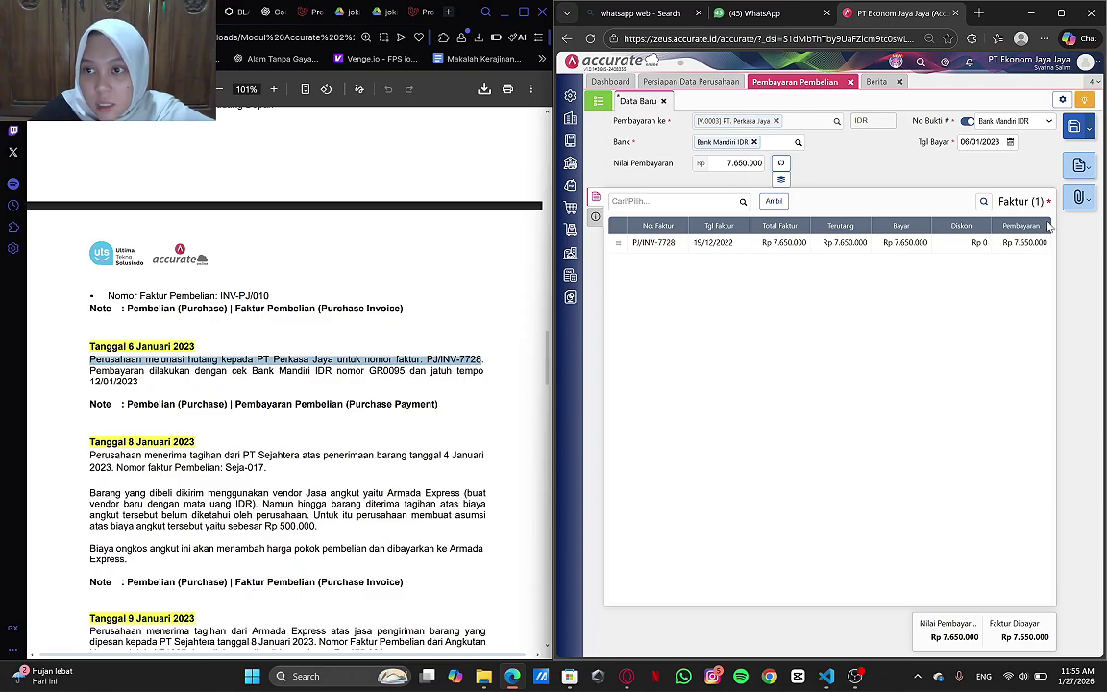
click(1075, 126)
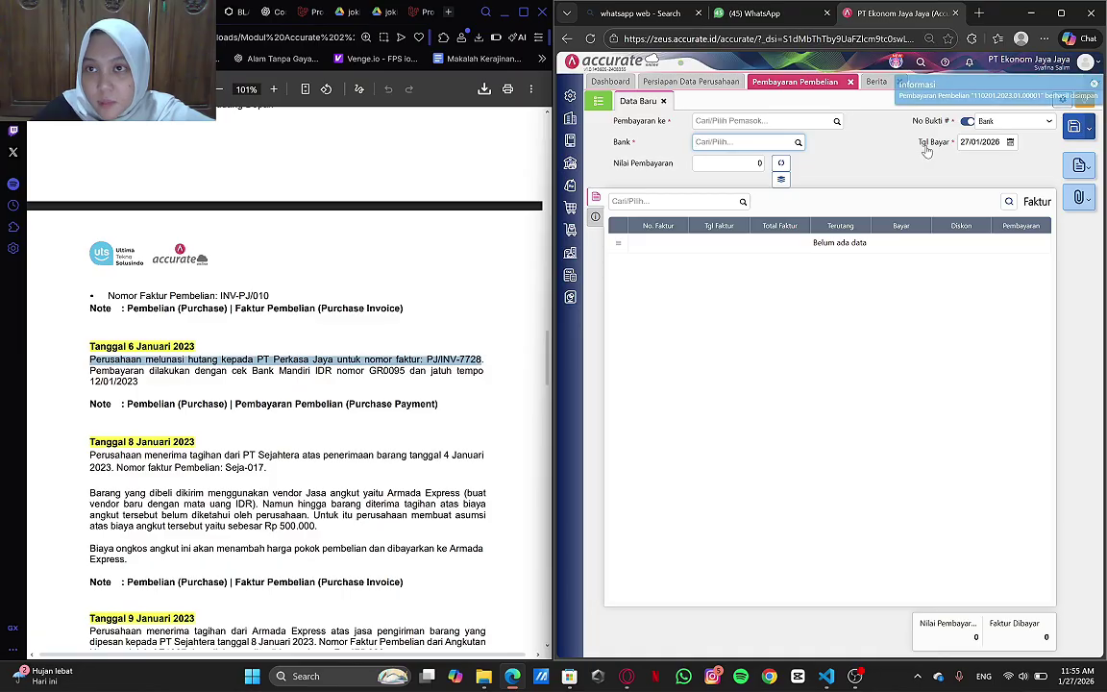
click(851, 82)
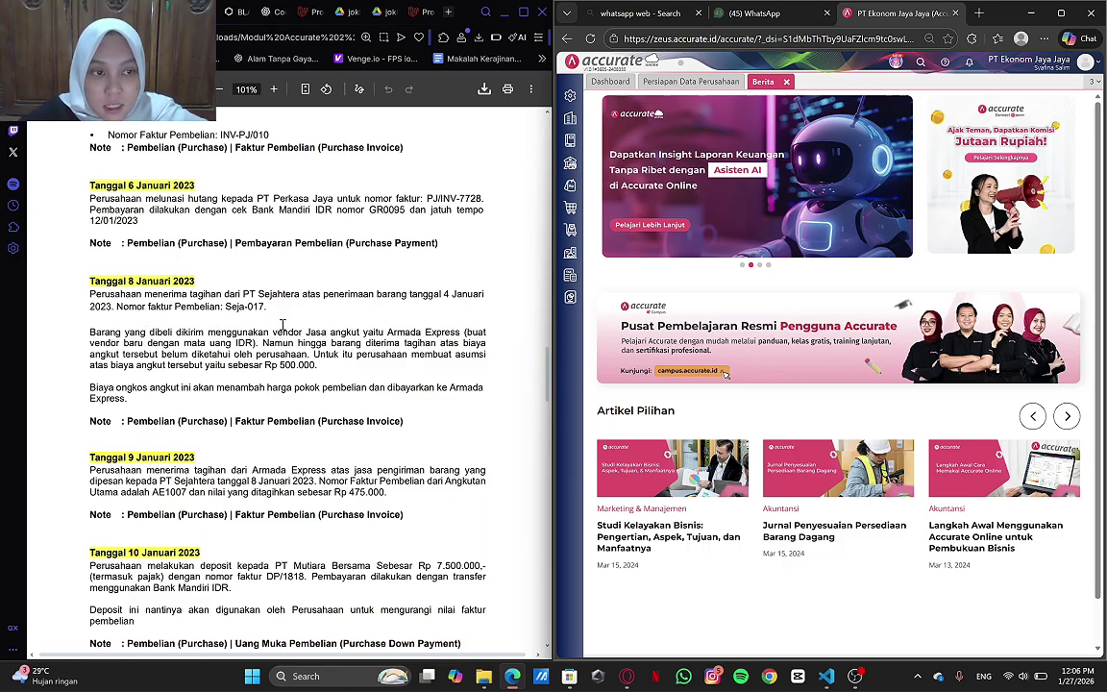
- Open a new purchase invoice (Faktur Pembelian) and a new supplier record (Pemasok)
click(570, 207)
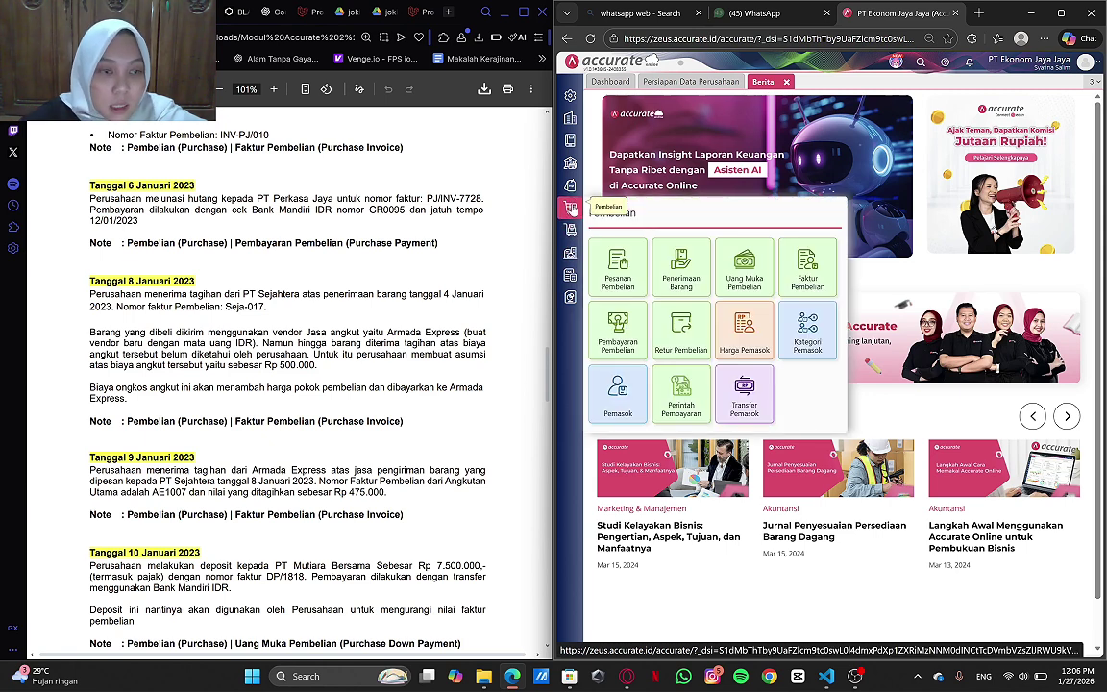
click(730, 248)
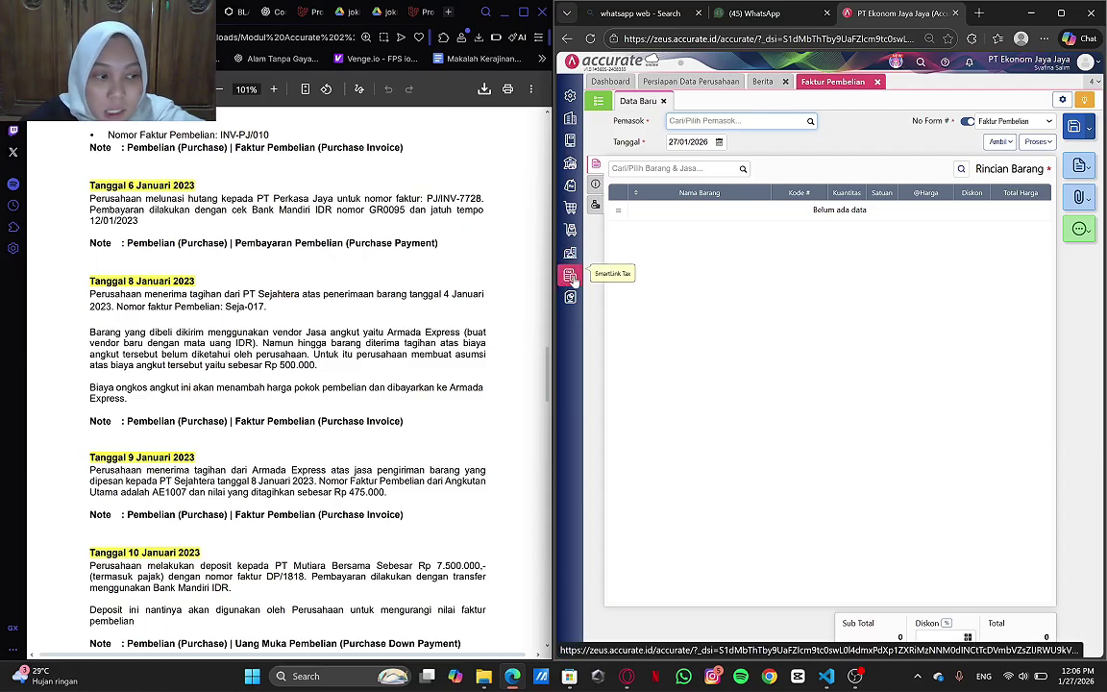
click(572, 210)
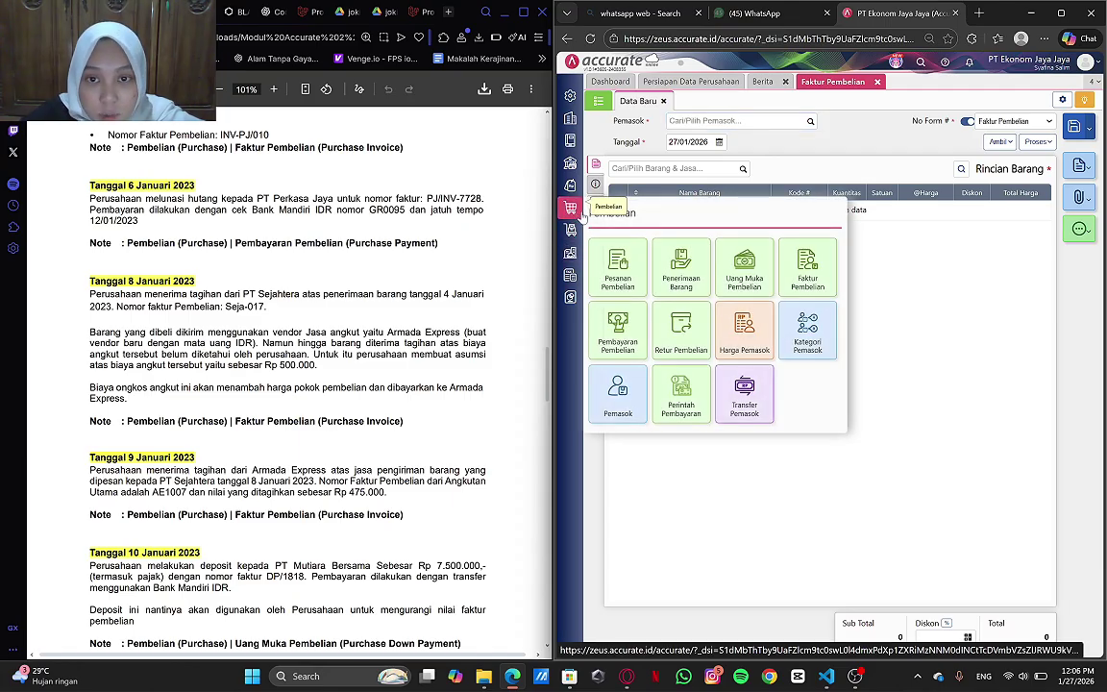
click(625, 390)
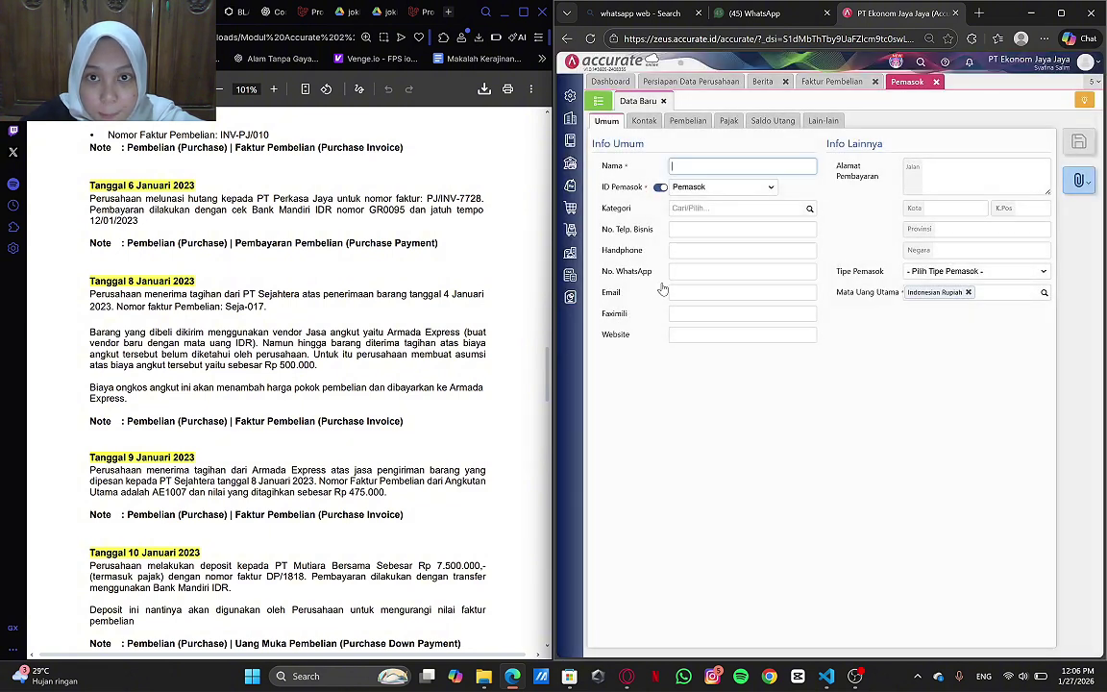
- Name the new supplier Armada Express, keeping Indonesian Rupiah as its currency, and save and close the supplier record
click(687, 166)
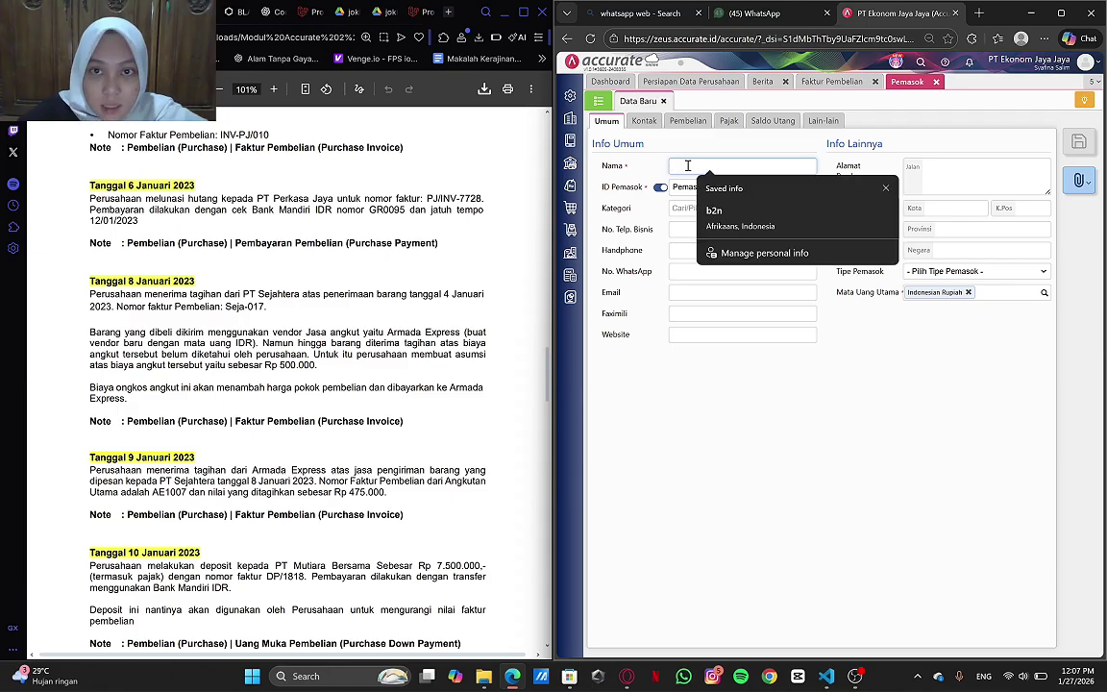
text(A)
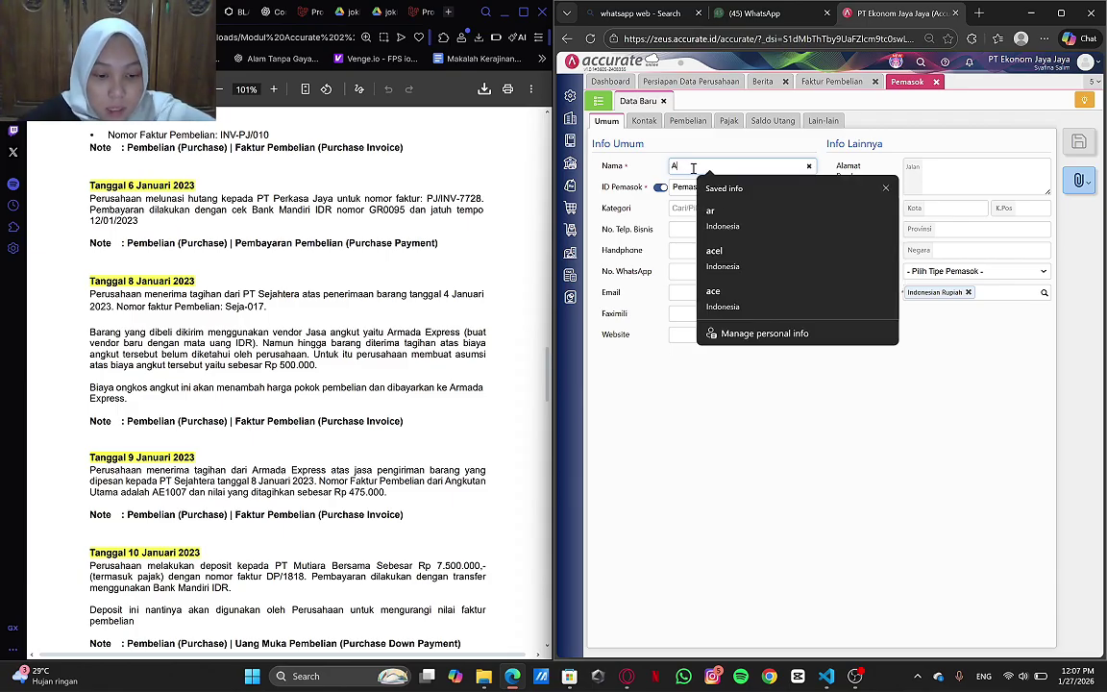
text(rmada Express)
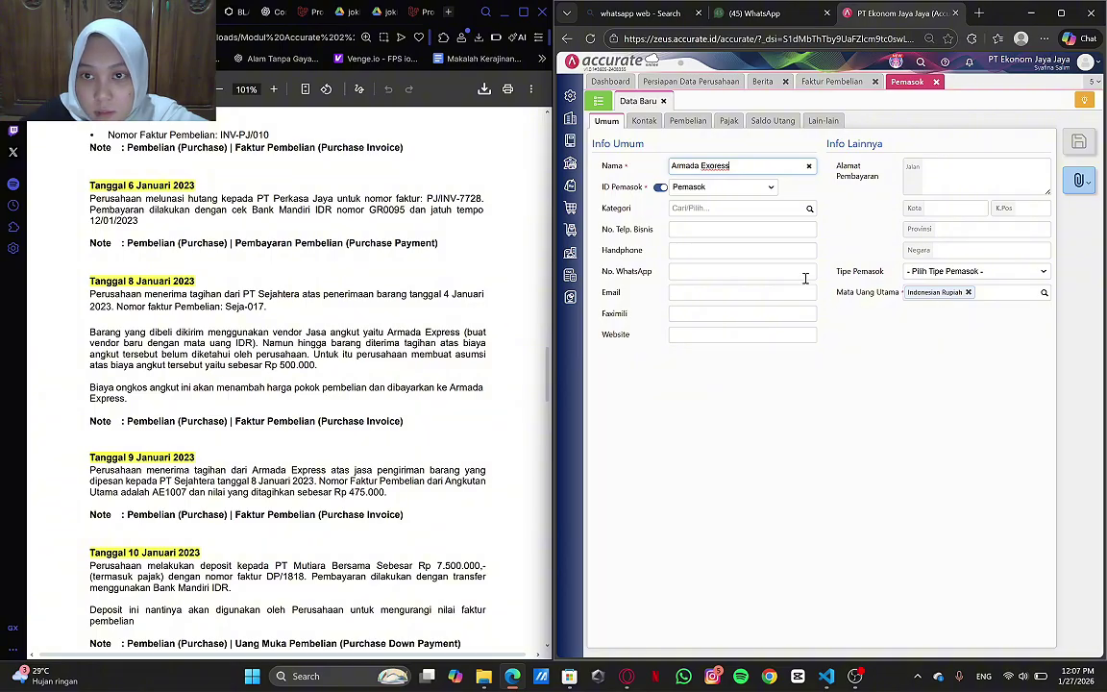
click(717, 167)
key(BackSpace)
text(p)
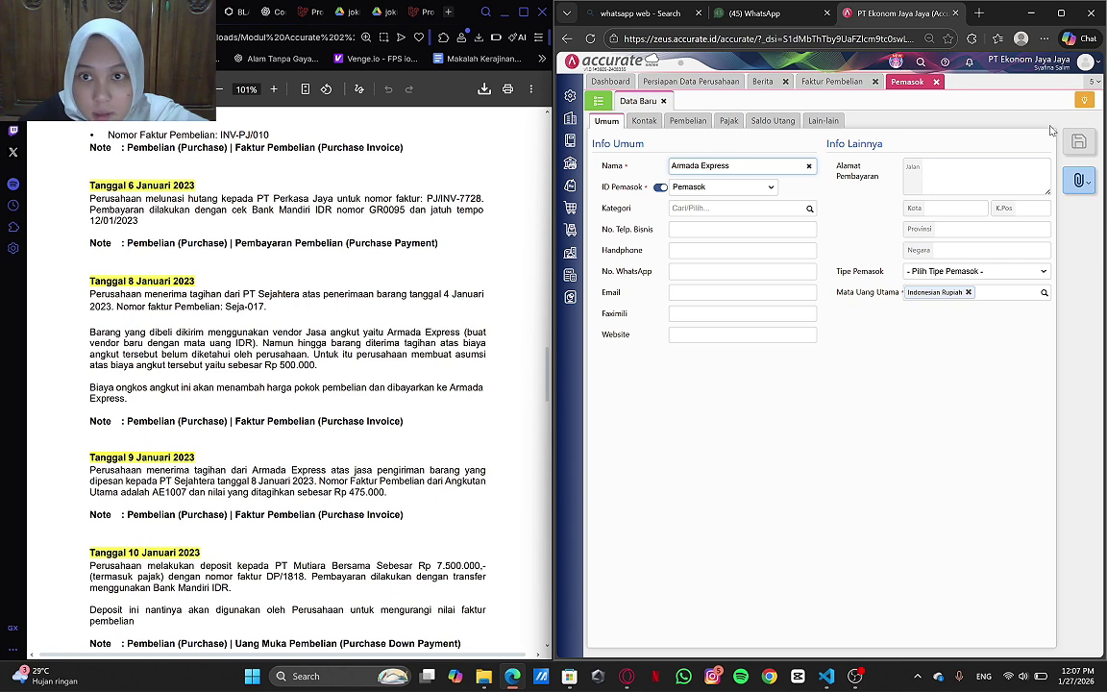
click(1079, 141)
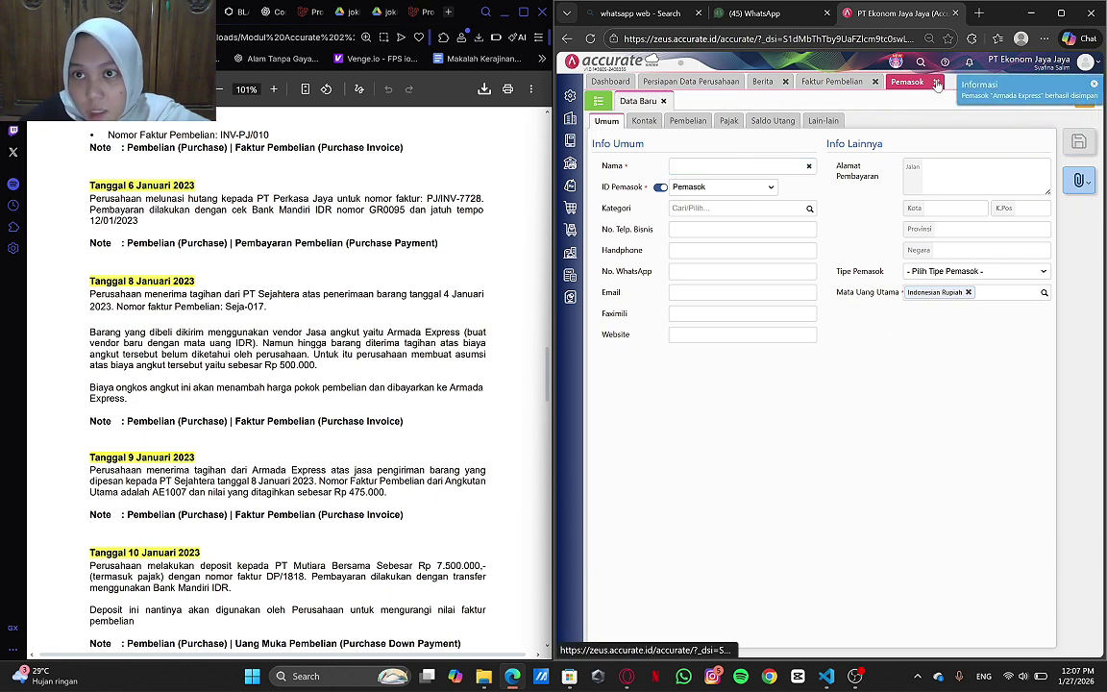
click(938, 83)
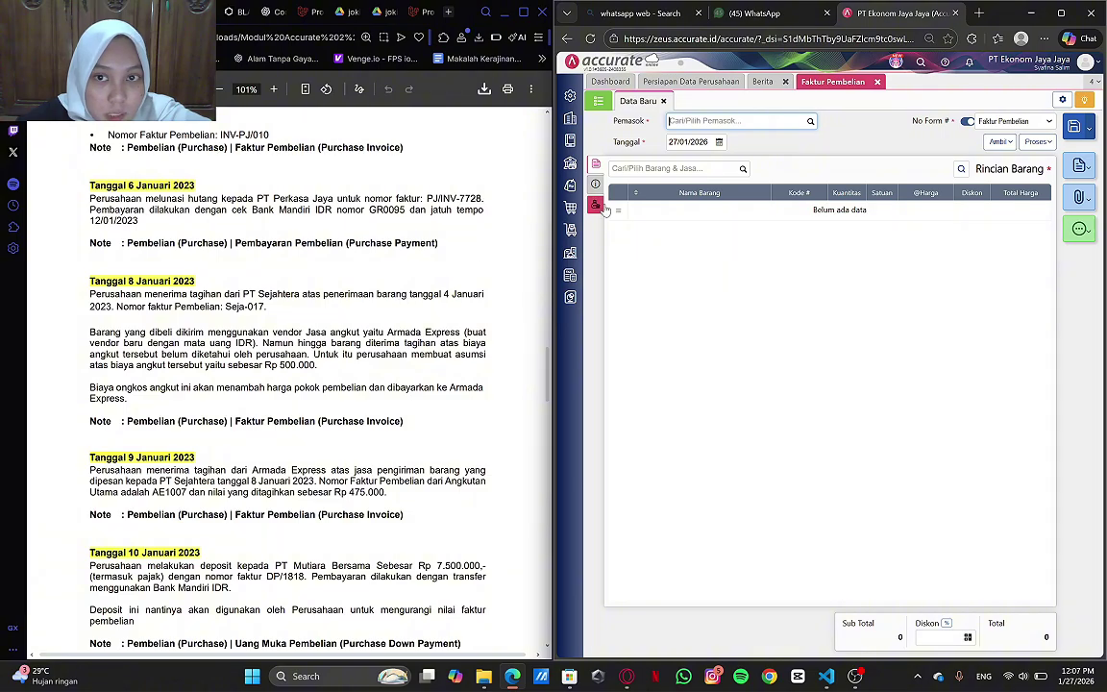
- Set the new purchase invoice's supplier (Pemasok) to PT. Sejahtera and its date (Tanggal) to 08/01/2023
click(812, 126)
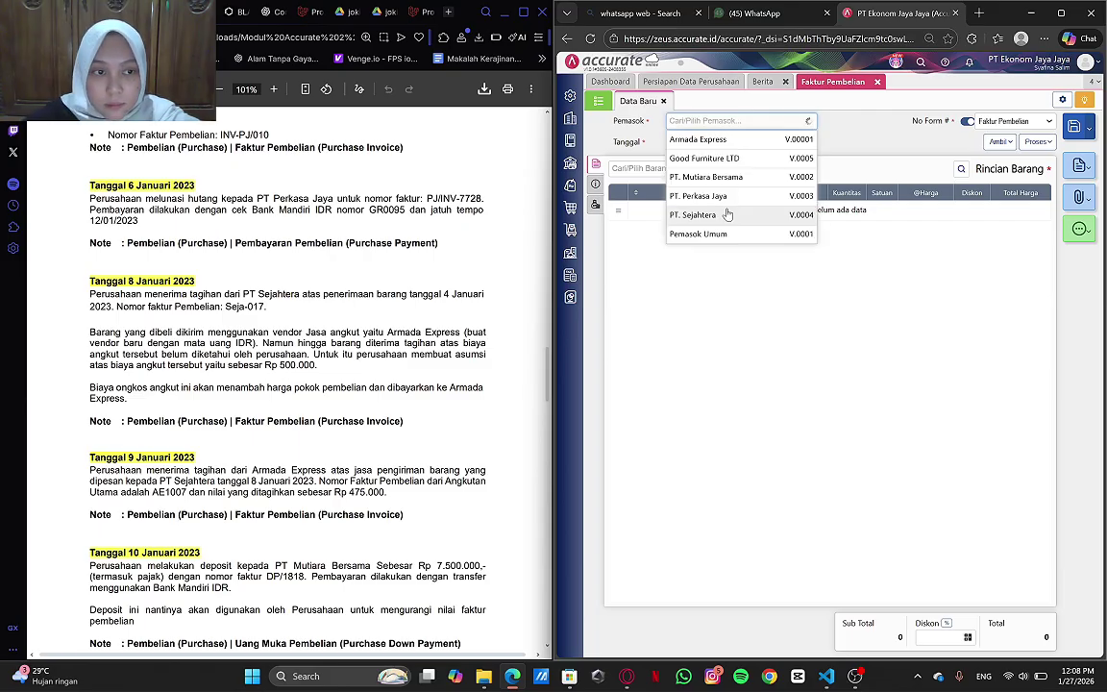
click(728, 215)
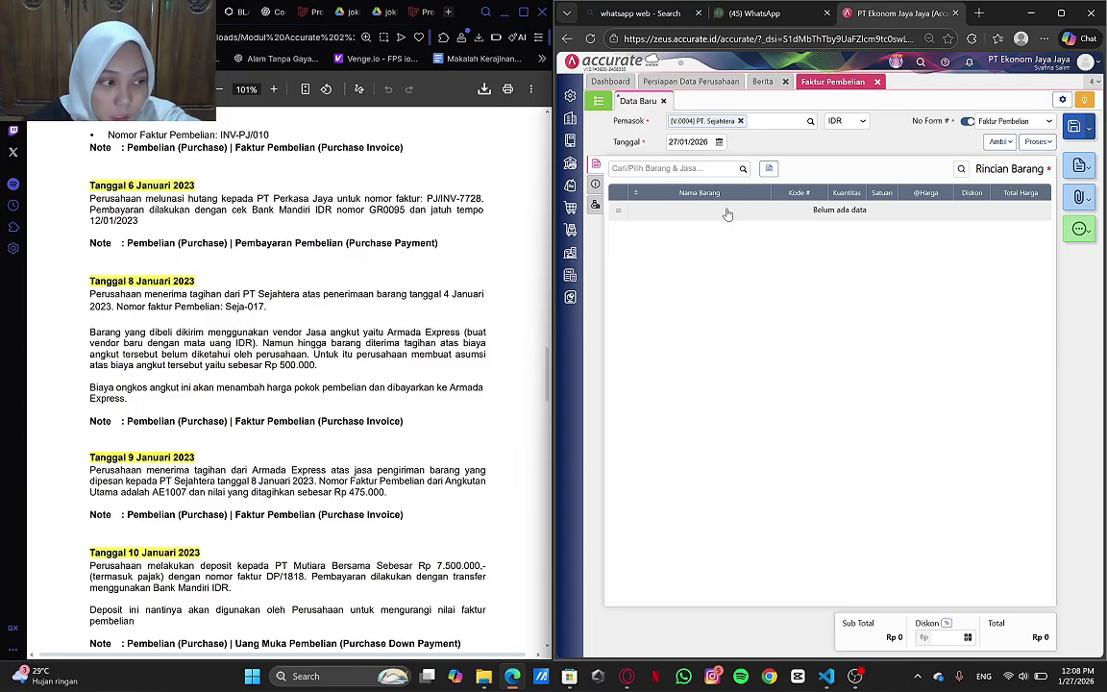
click(708, 141)
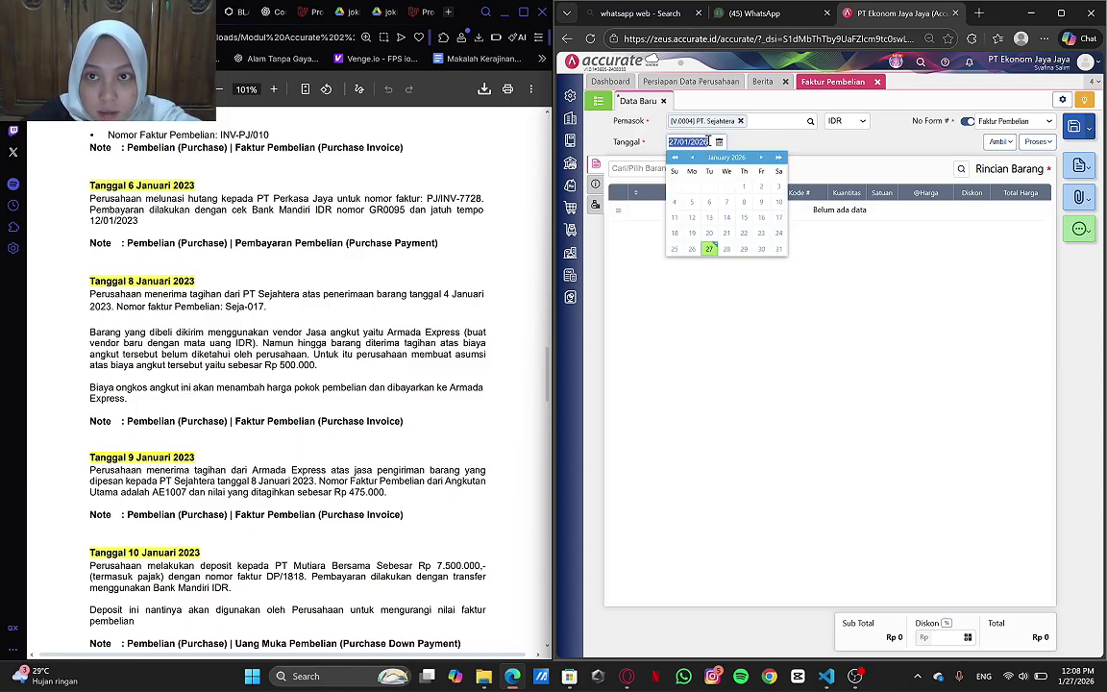
text(08)
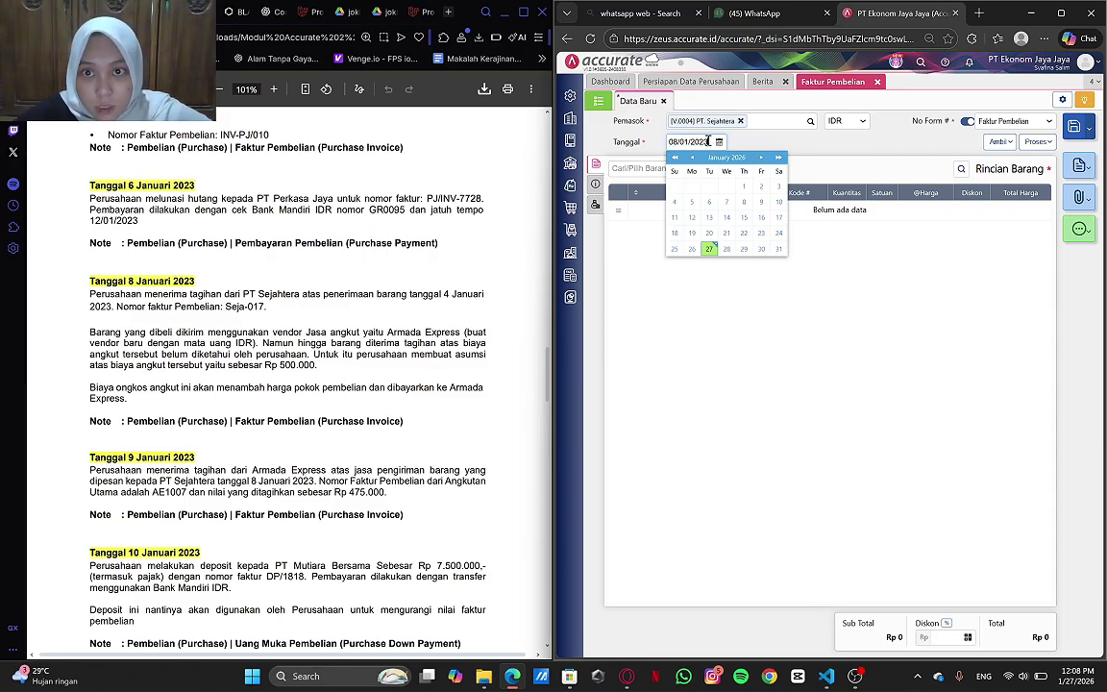
click(732, 317)
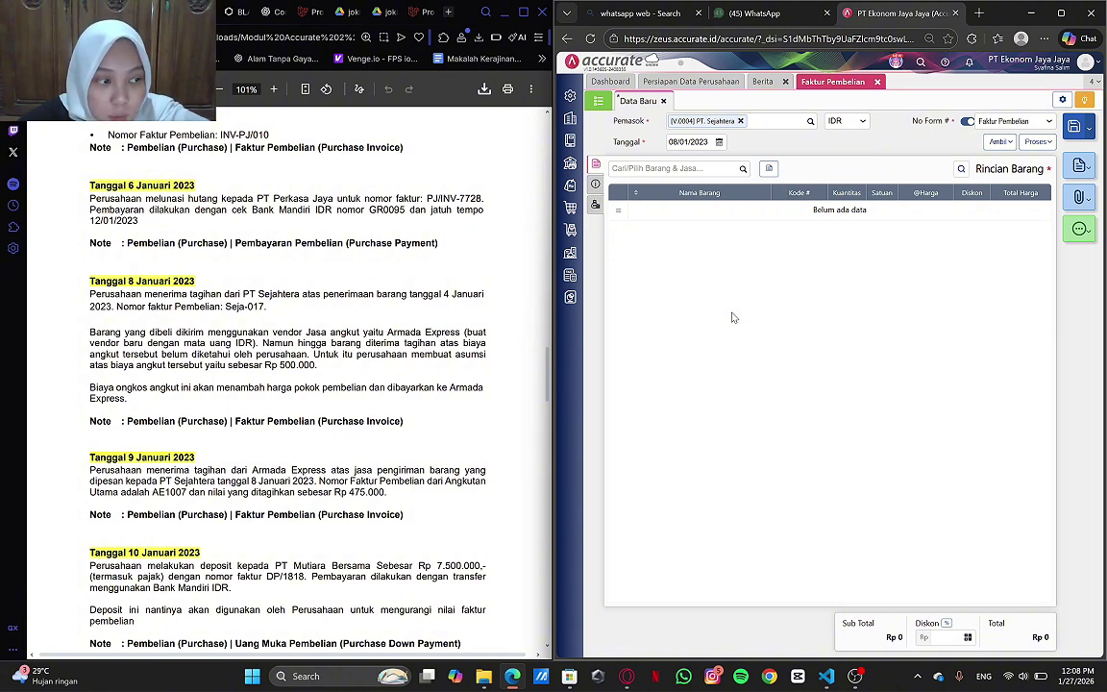
- Copy the Meja Bundar item into the invoice from goods receipt (Penerimaan) 9095 dated 04/01/2023
click(1002, 144)
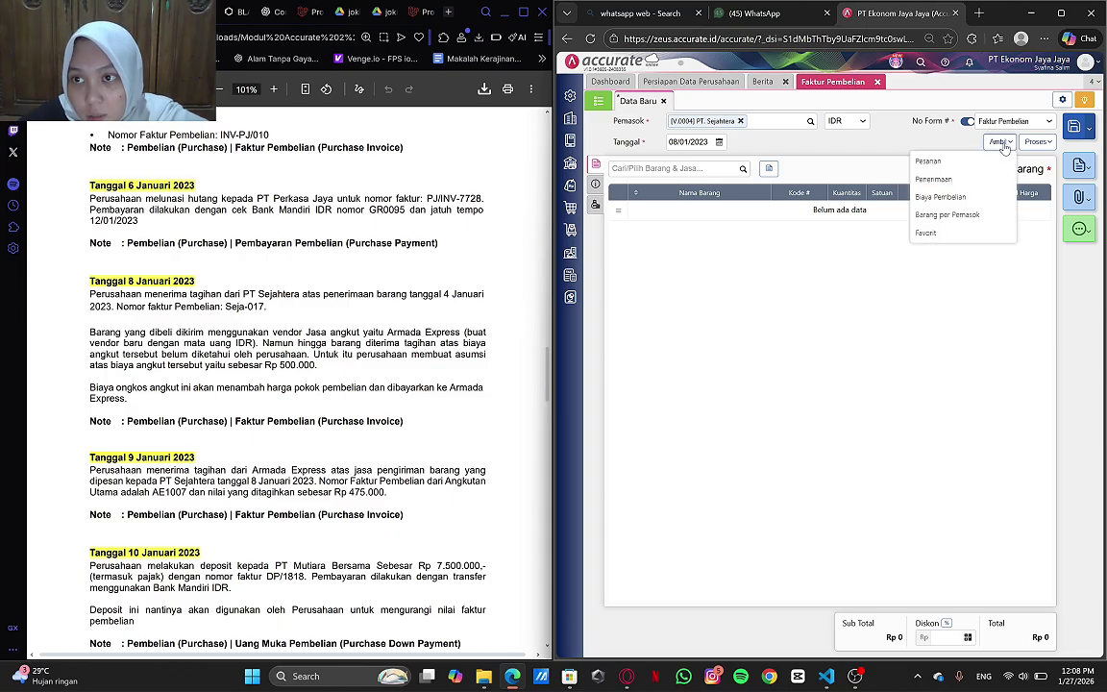
click(957, 182)
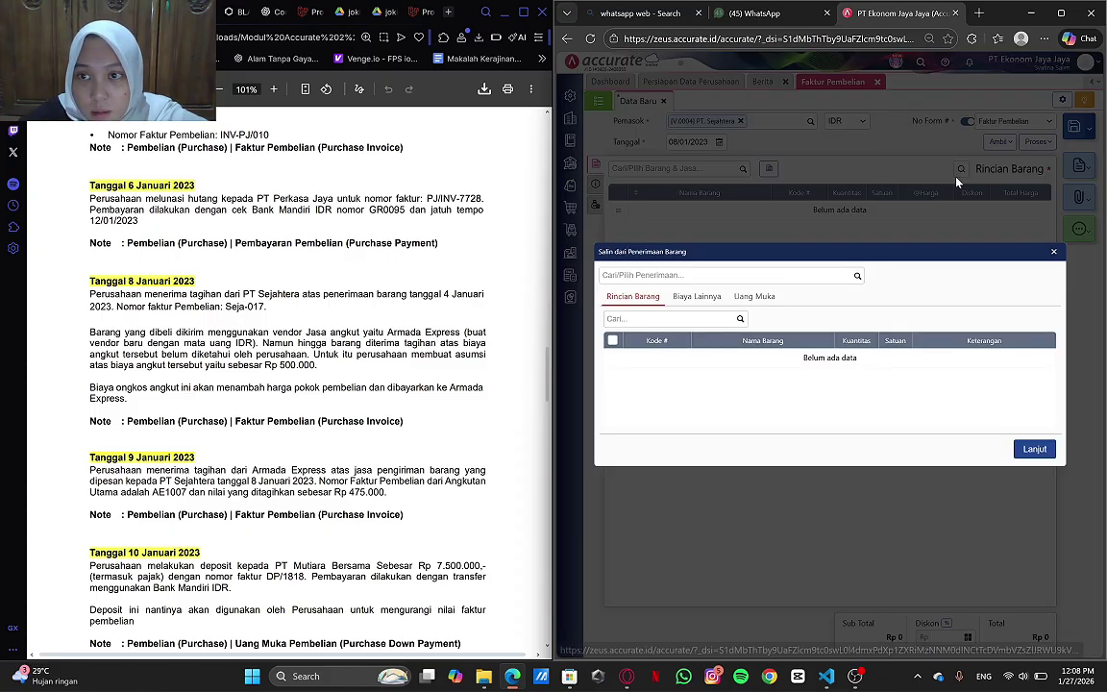
click(857, 276)
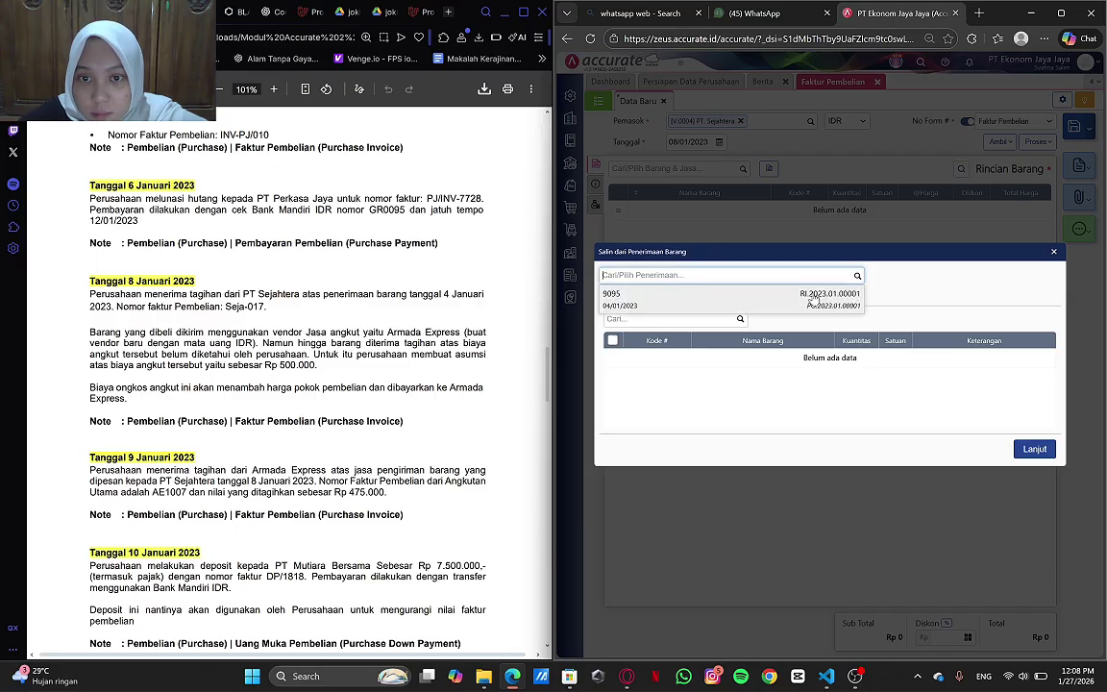
click(812, 298)
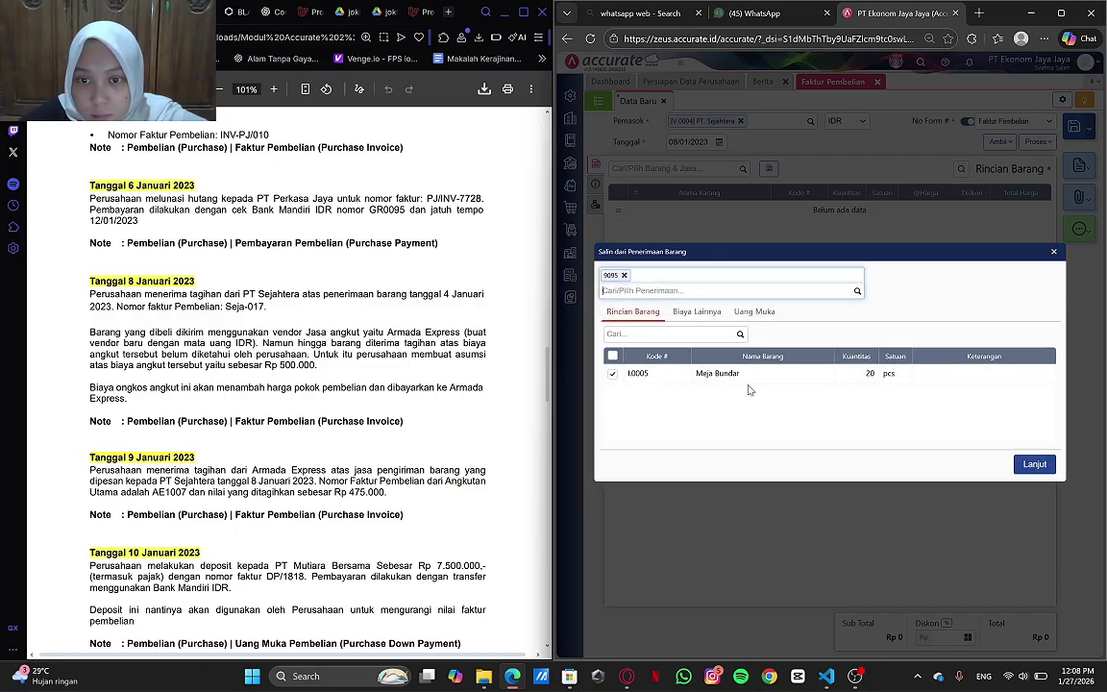
click(1036, 464)
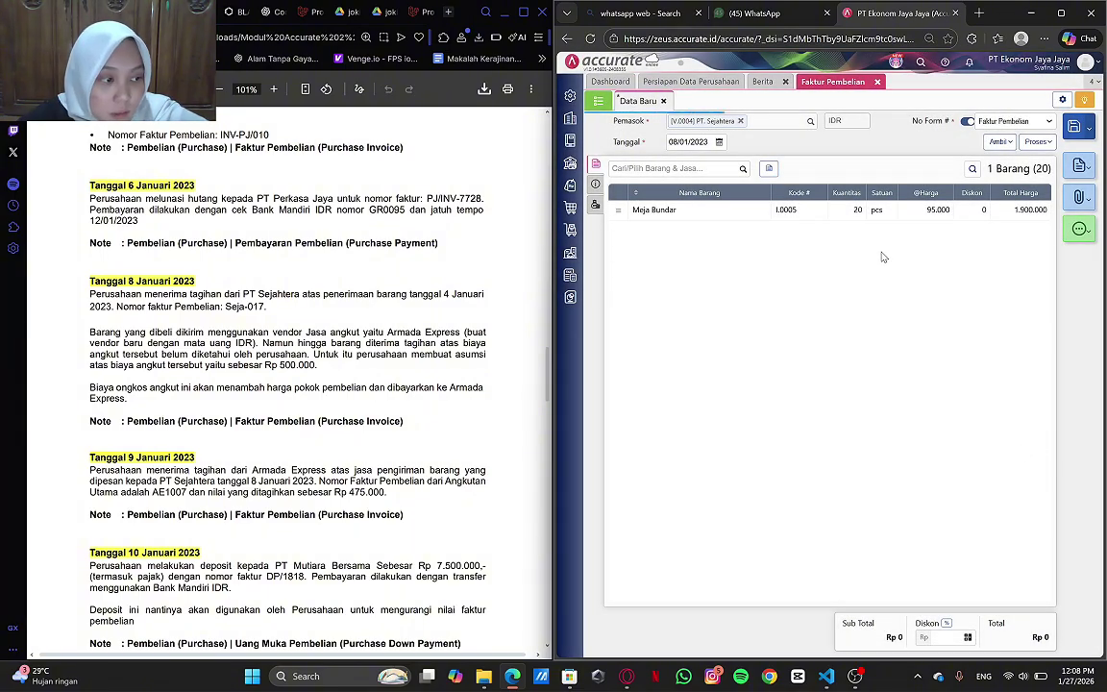
- Set the invoice number (No Faktur) to Seja-017, copied from the 8 January entry in the module
click(595, 186)
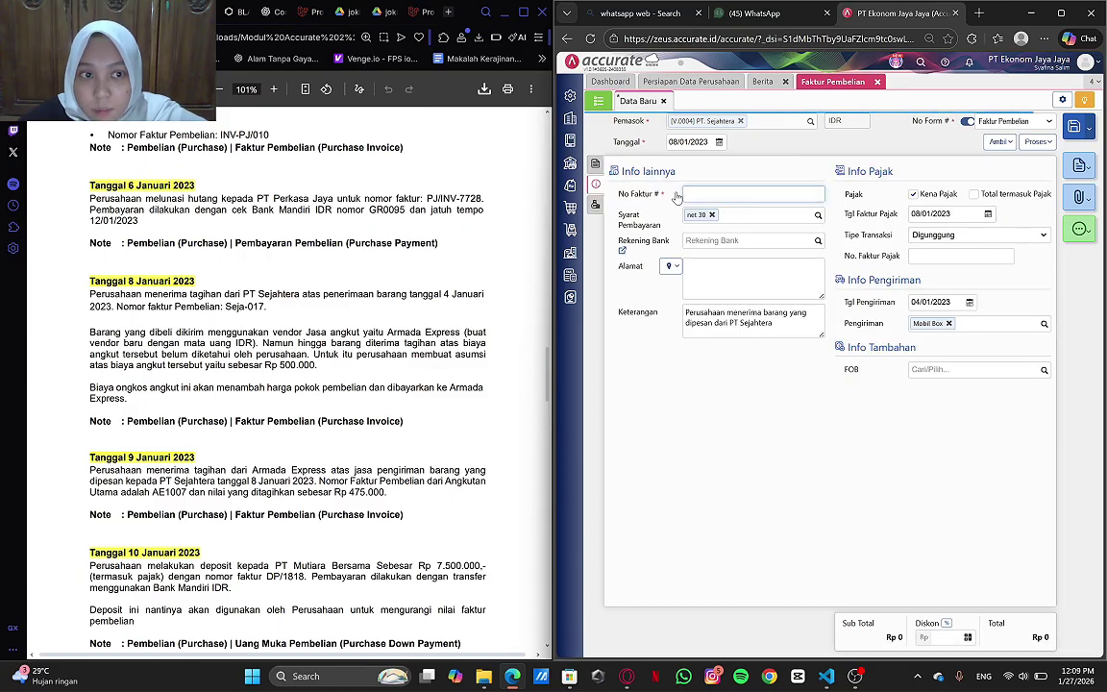
click(710, 195)
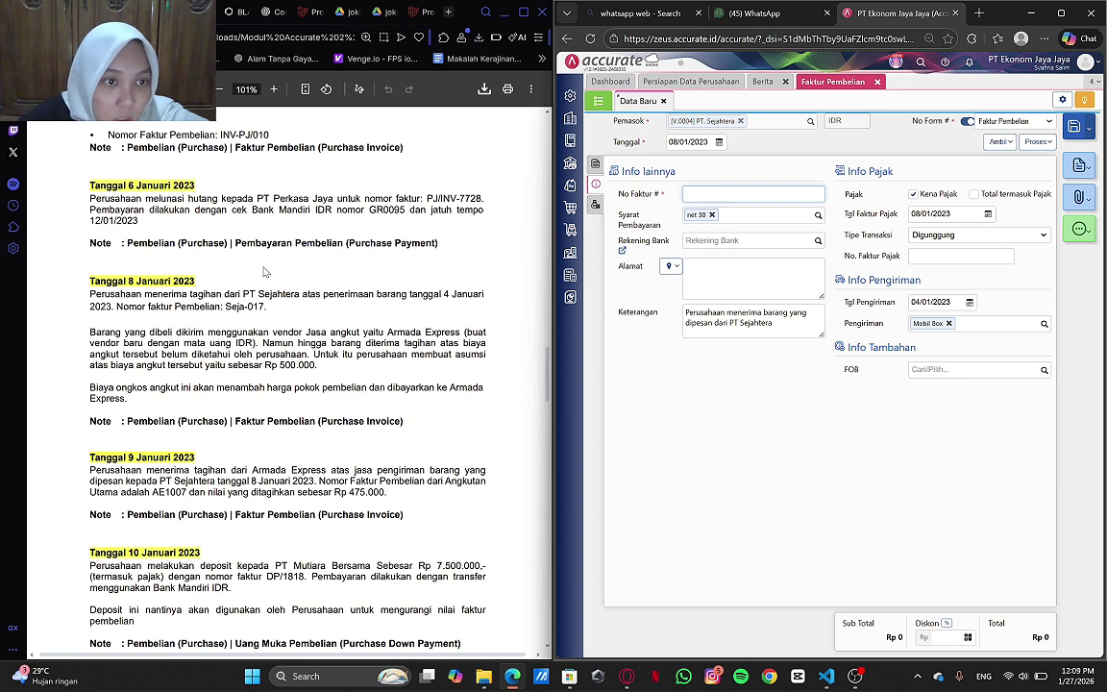
drag(223, 308, 262, 307)
key(ctrl+c)
click(264, 311)
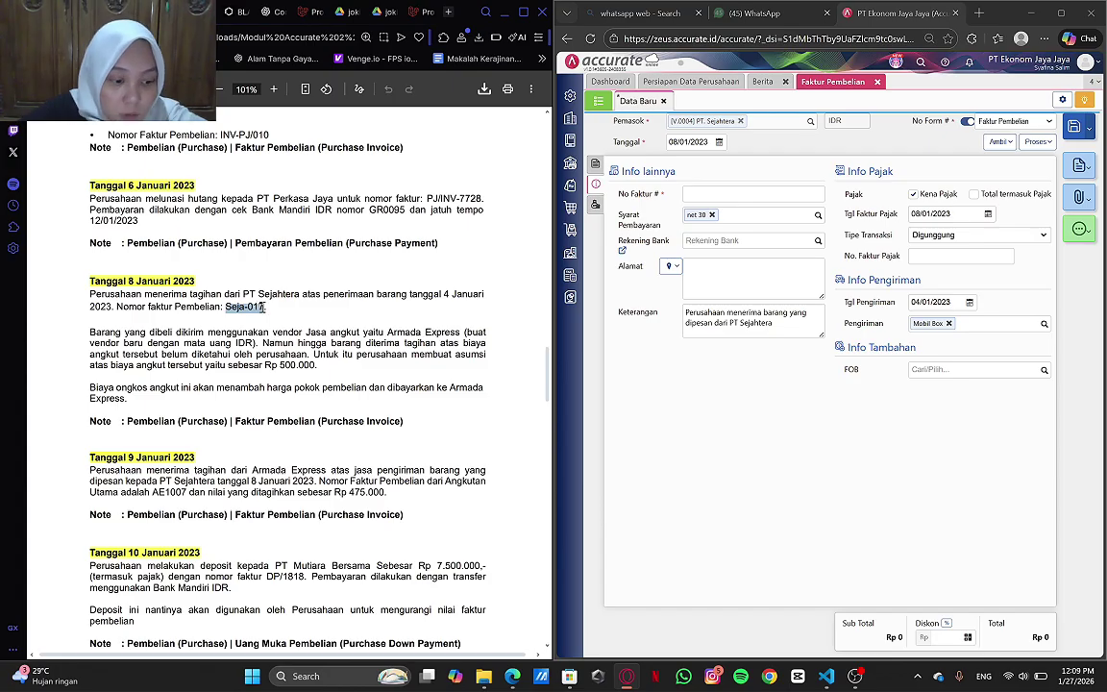
click(732, 194)
key(ctrl+v)
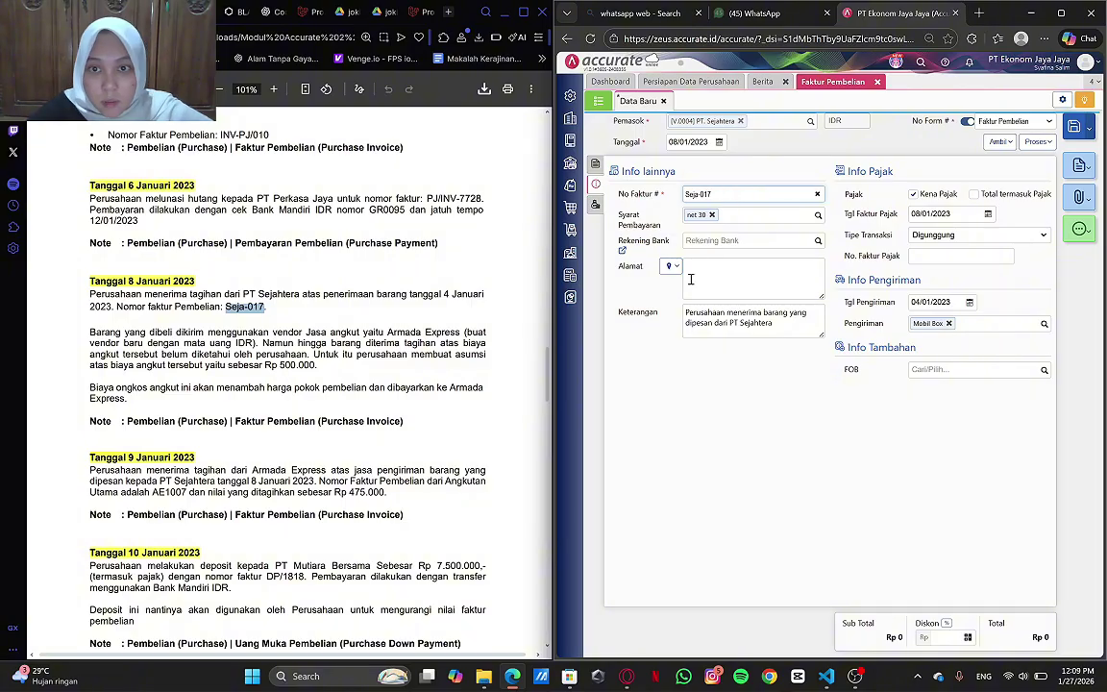
- Fill in the supplier's stored address and replace Keterangan with "Perusahaan menerima tagihan dari PT Sejahtera atas penerimaan barang tanggal 4 Januari 2023" from the module
click(674, 268)
click(706, 278)
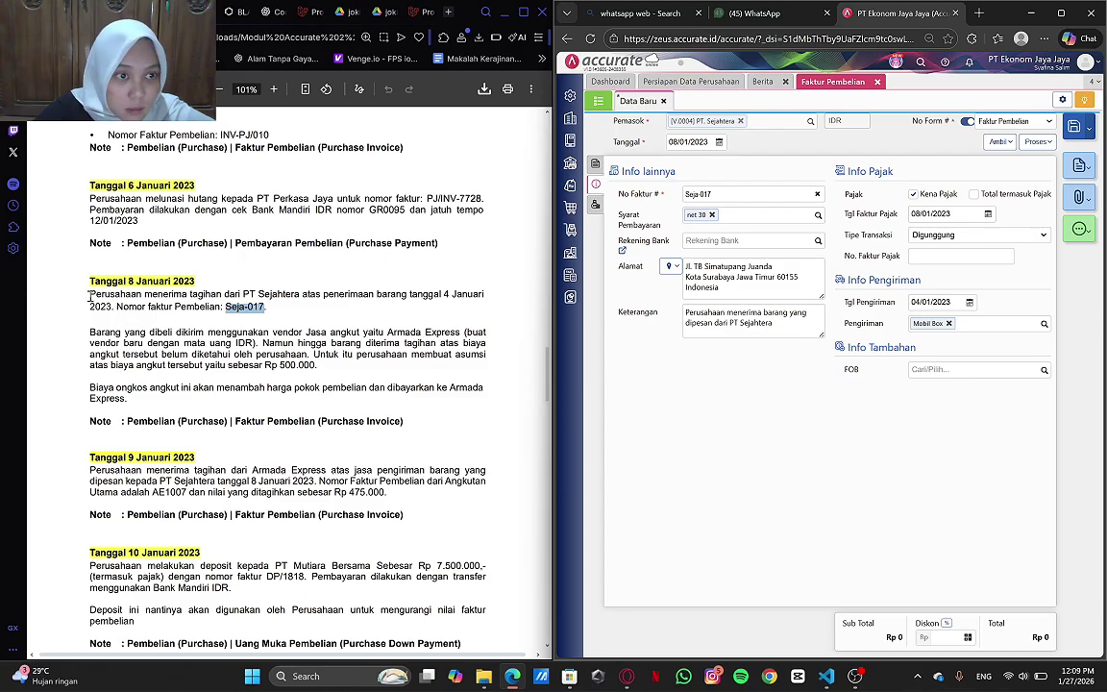
drag(89, 294, 114, 306)
key(ctrl+c)
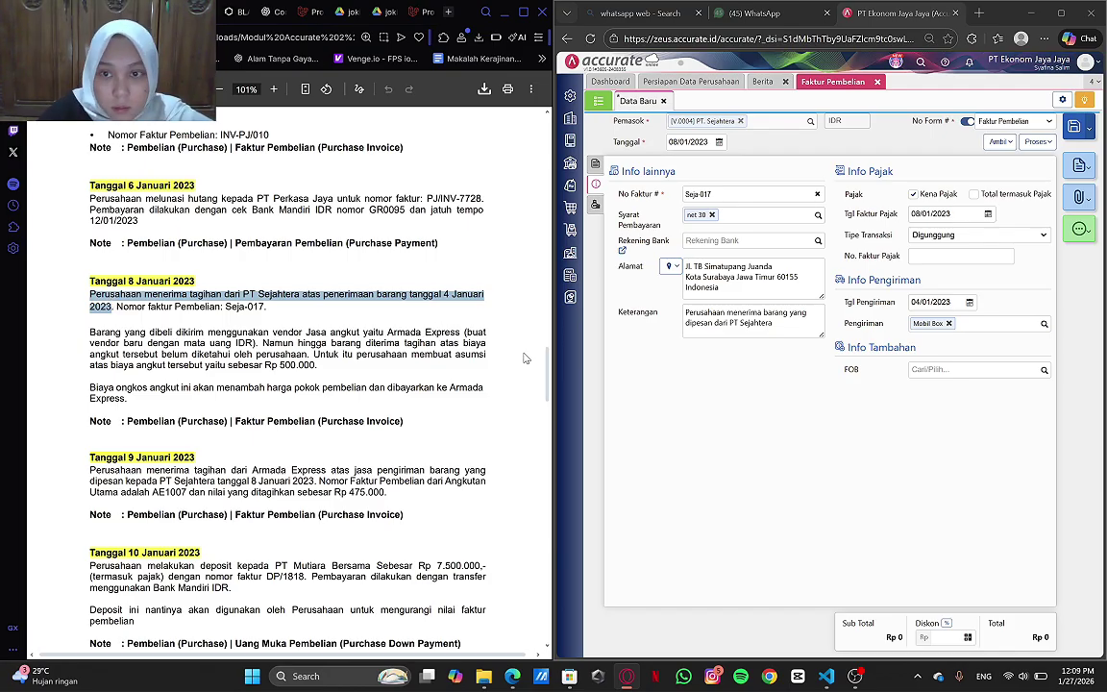
drag(686, 309, 801, 334)
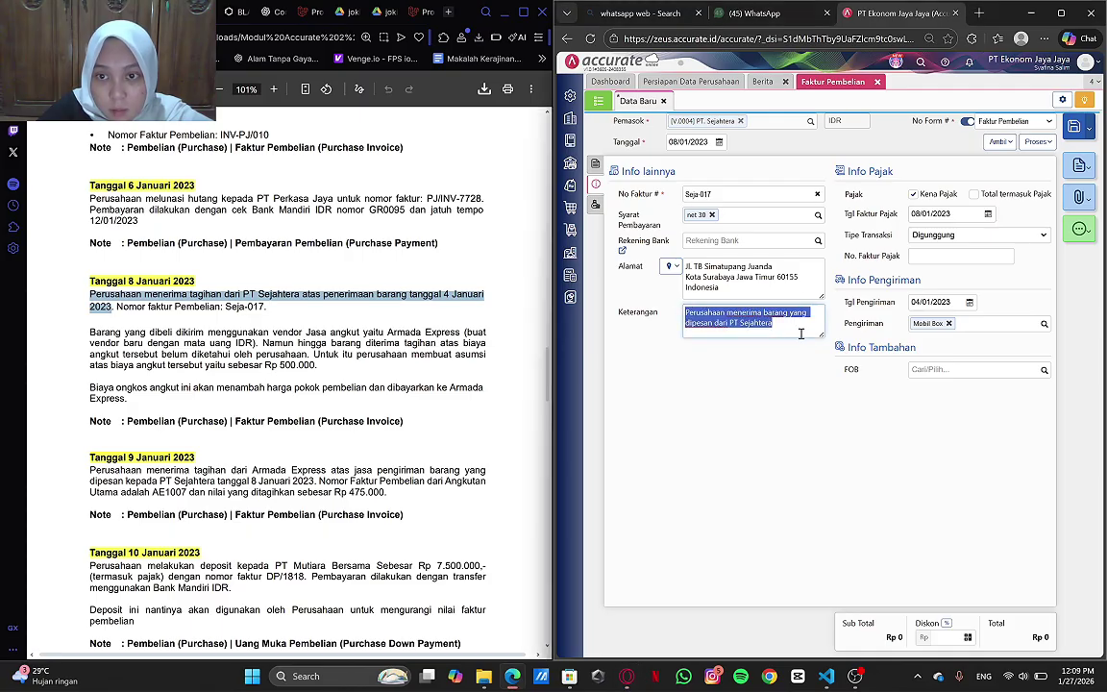
key(ctrl+v)
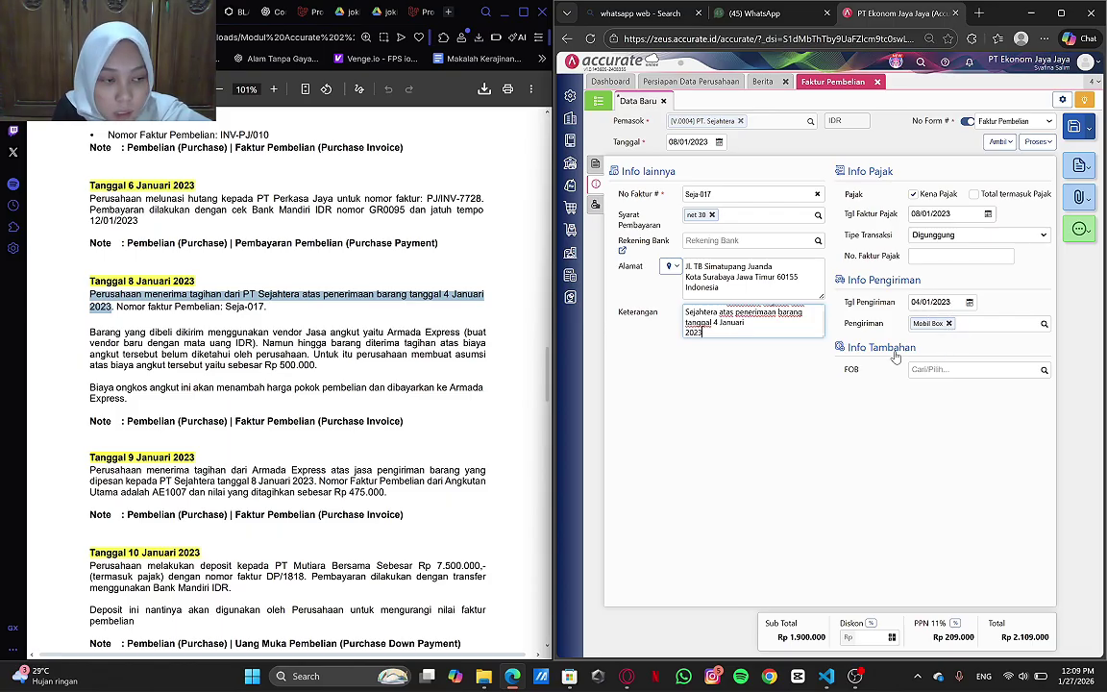
- Open the invoice's other costs (Biaya Lainnya) and bring up the account list for adding a cost
click(596, 203)
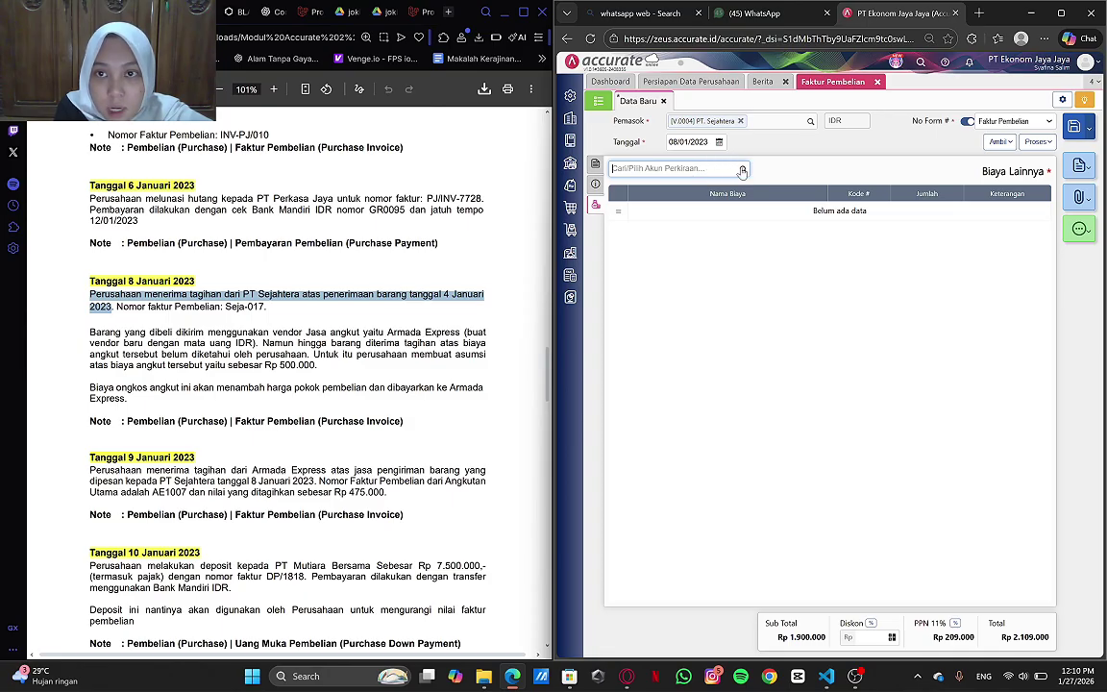
click(742, 170)
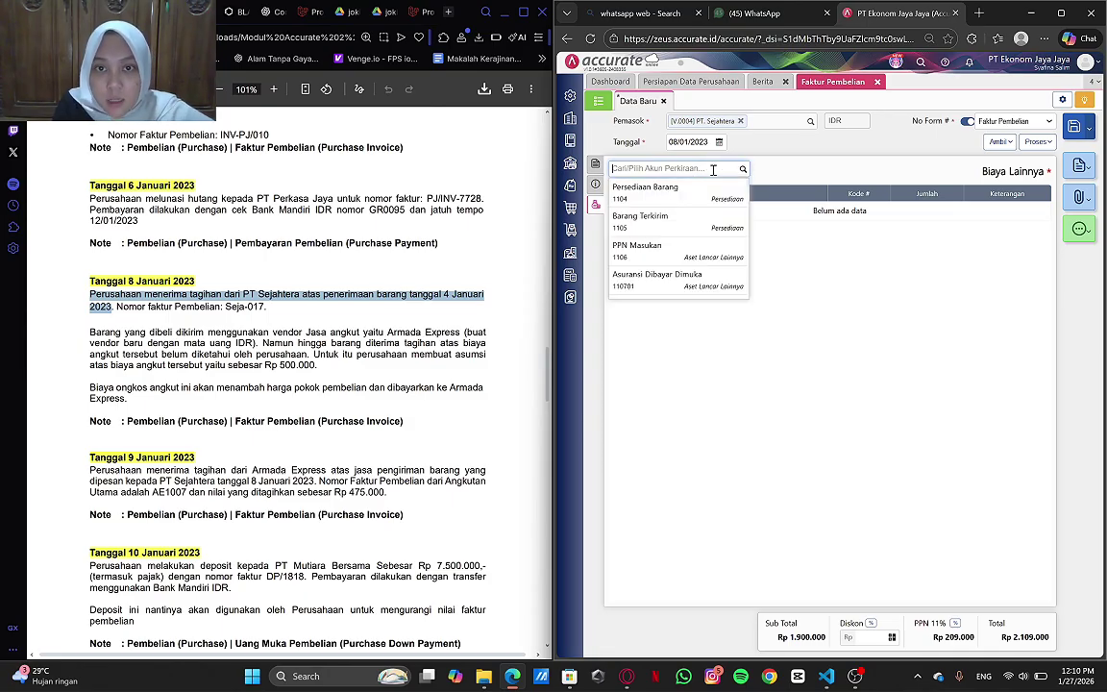
text(biaya )
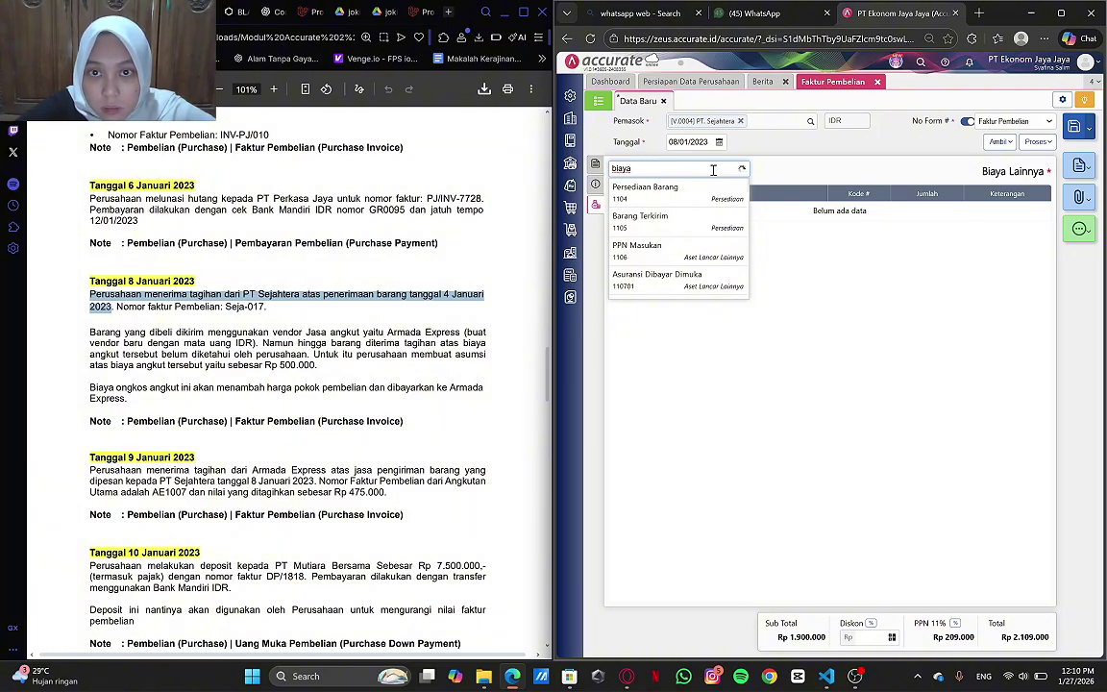
text(angkut)
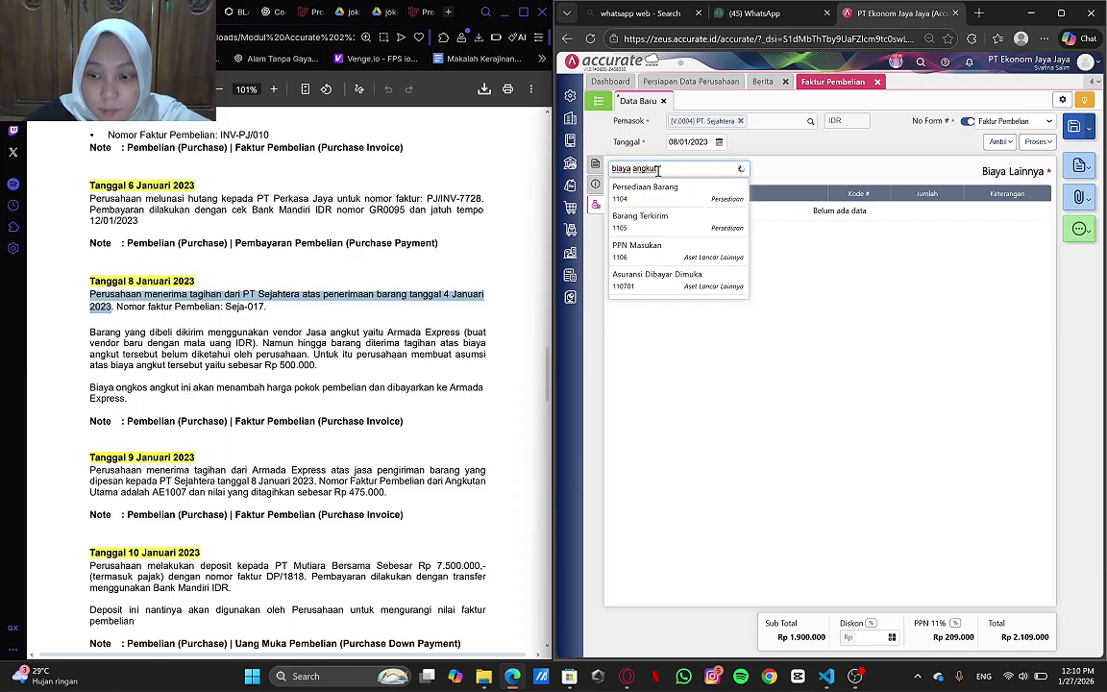
key(BackSpace)
key(BackSpace)
key(BackSpace)
key(BackSpace)
key(BackSpace)
key(BackSpace)
key(BackSpace)
key(BackSpace)
key(BackSpace)
key(BackSpace)
key(BackSpace)
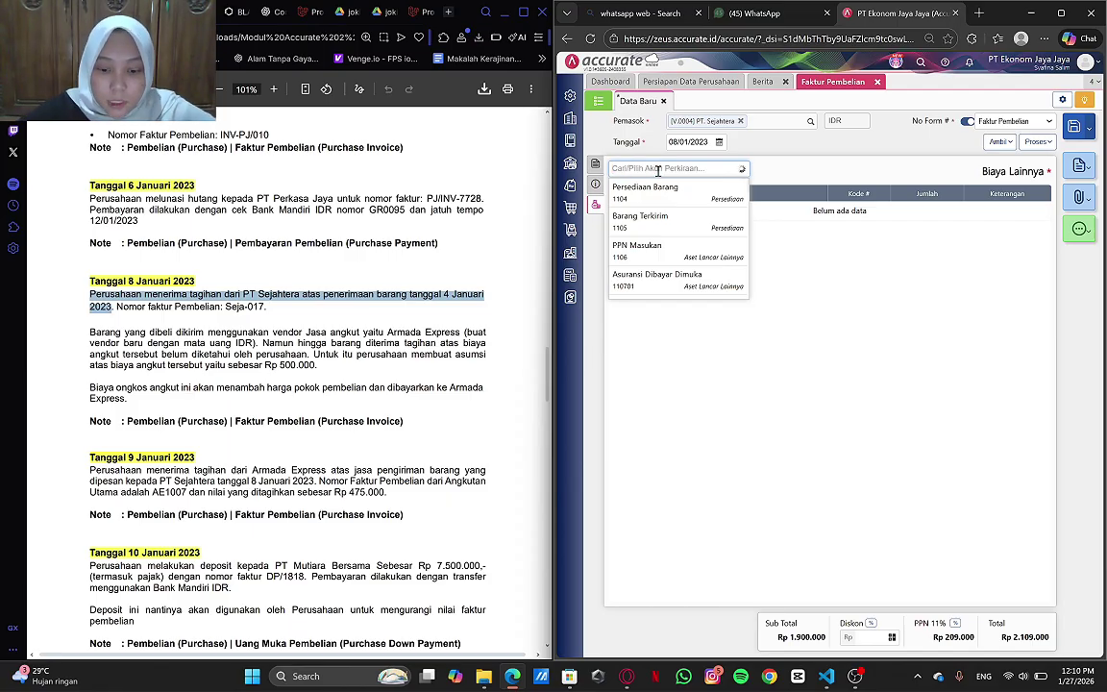
- Search for "angkut" and add the Beban Angkut Pembelian cost, allocated to the goods and billed to supplier Armada Express for Rp 500.000
text(angkut)
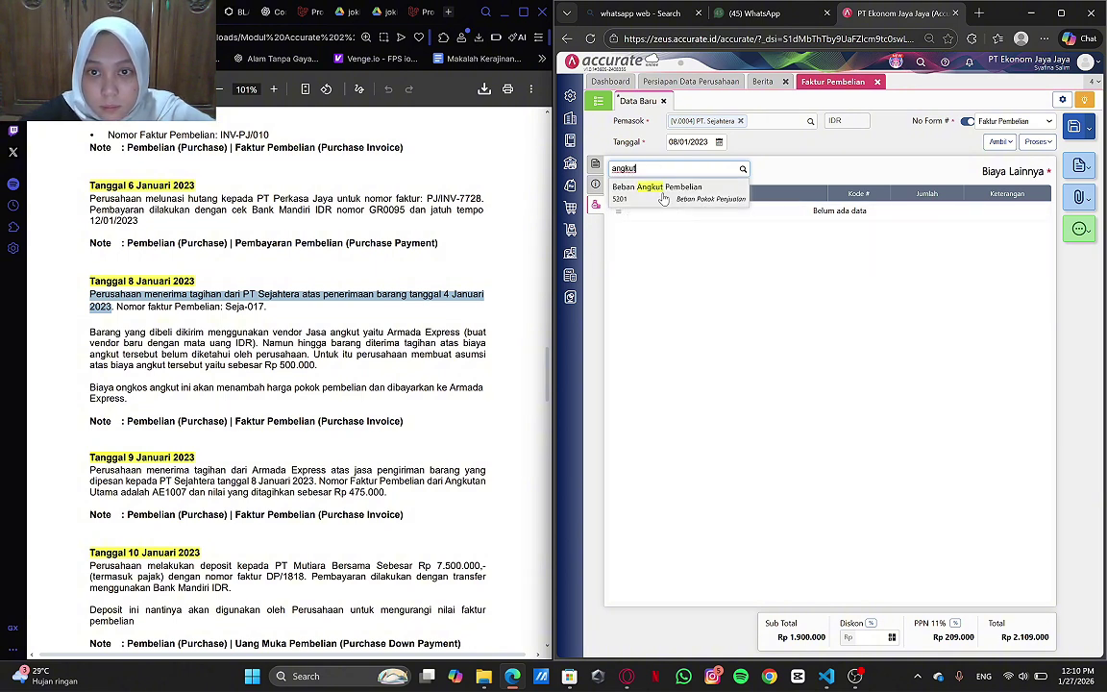
click(661, 192)
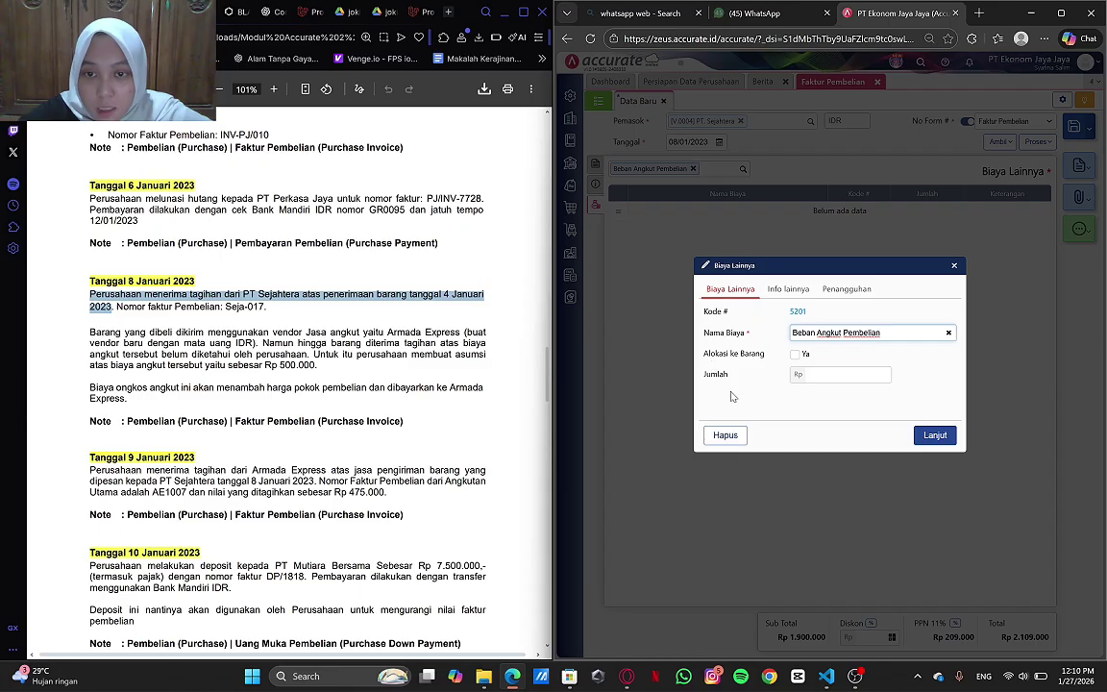
click(795, 354)
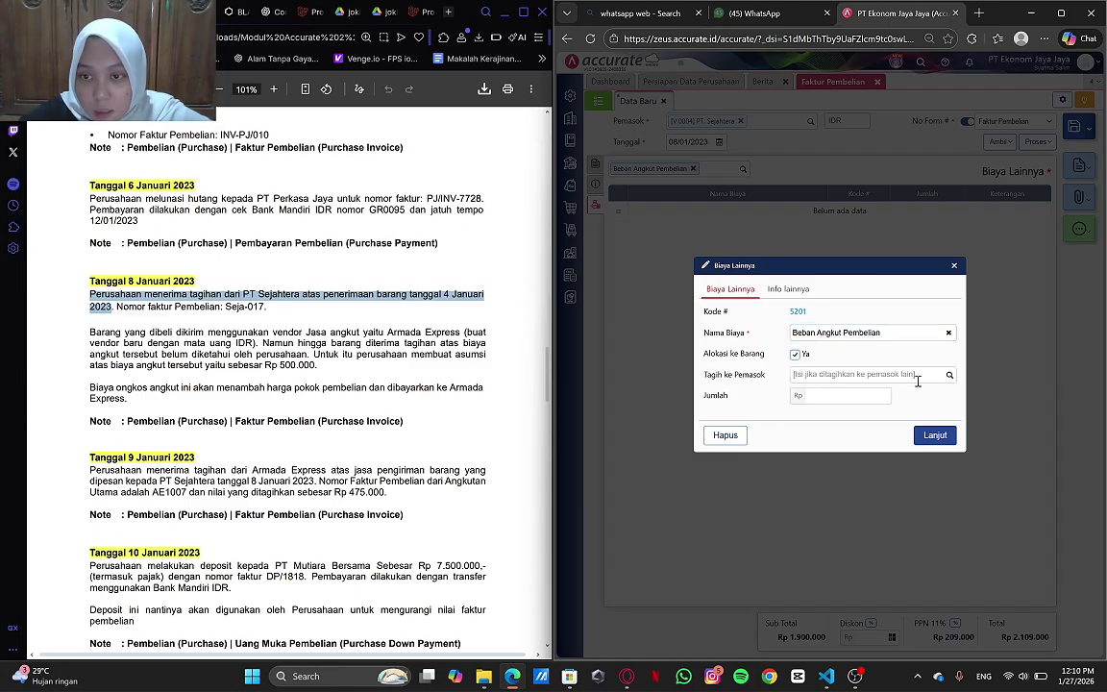
click(949, 375)
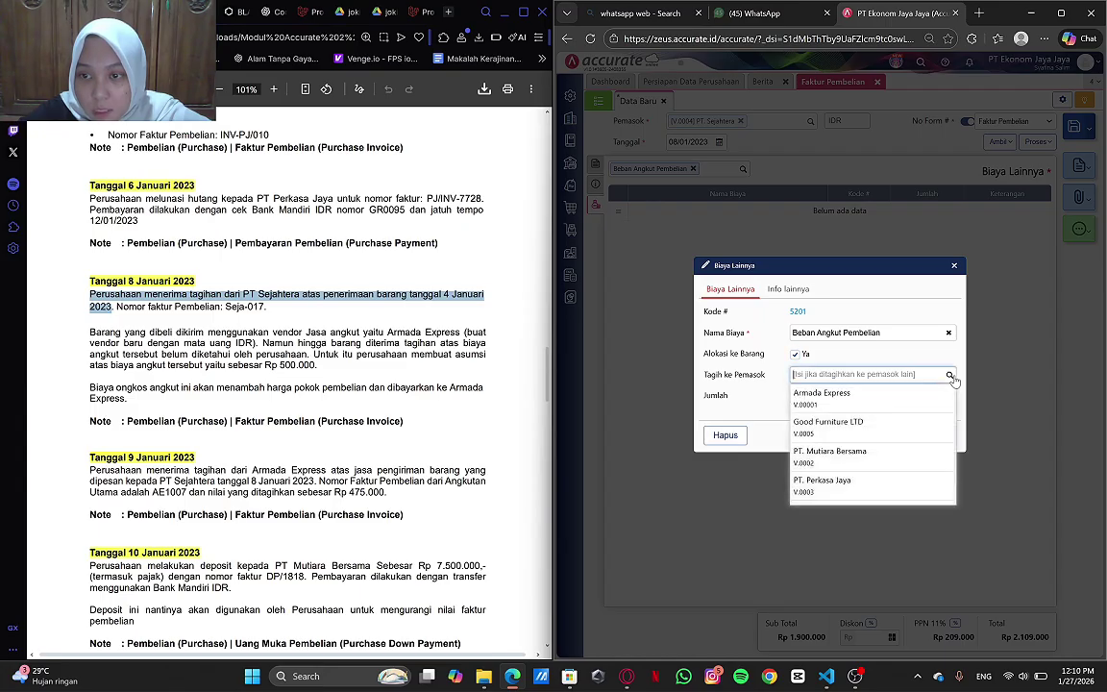
click(870, 395)
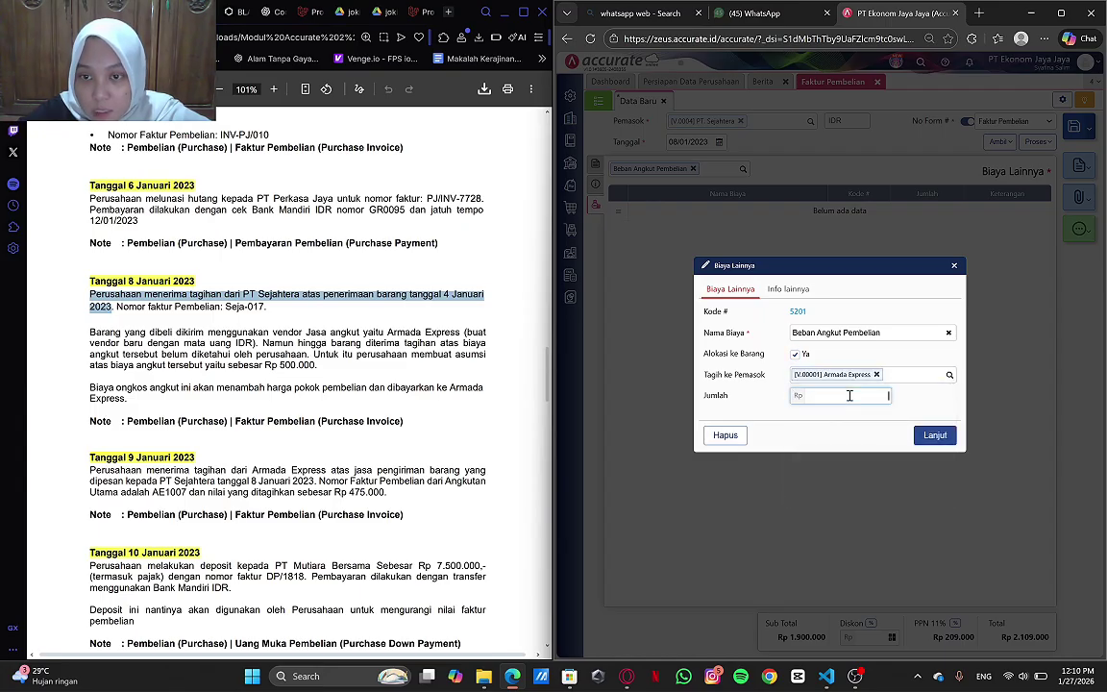
text(500.000)
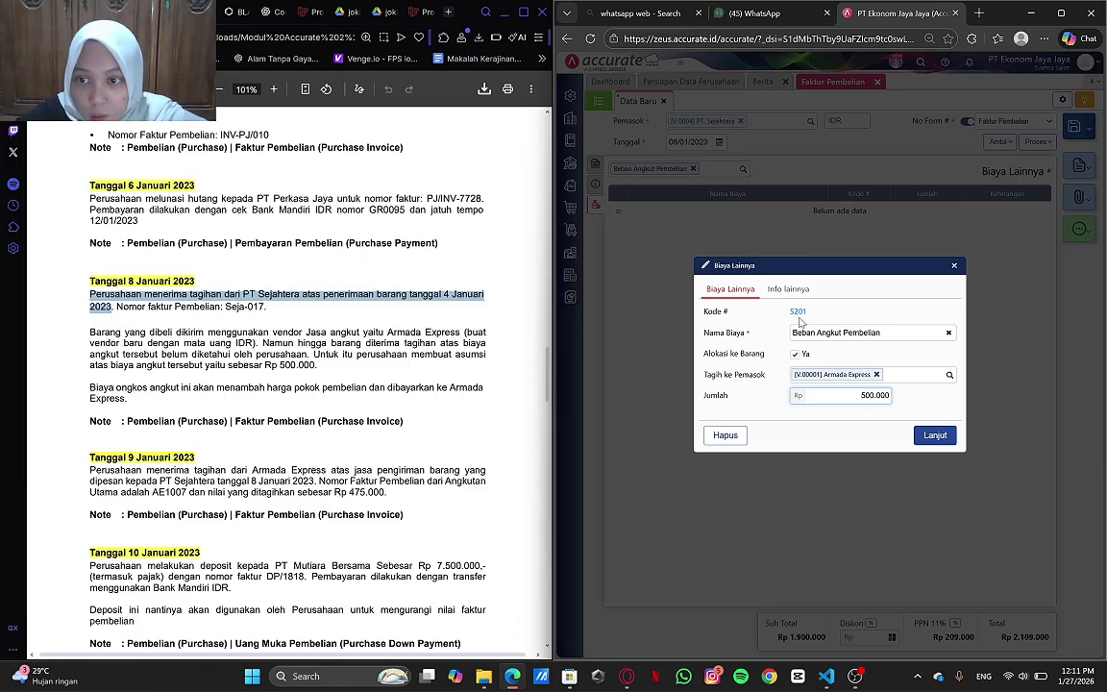
- Set the freight cost's Keterangan to "Biaya ongkos angkut ini akan menambah harga pokok pembelian dan dibayarkan ke Armada Express." and confirm the cost
click(784, 290)
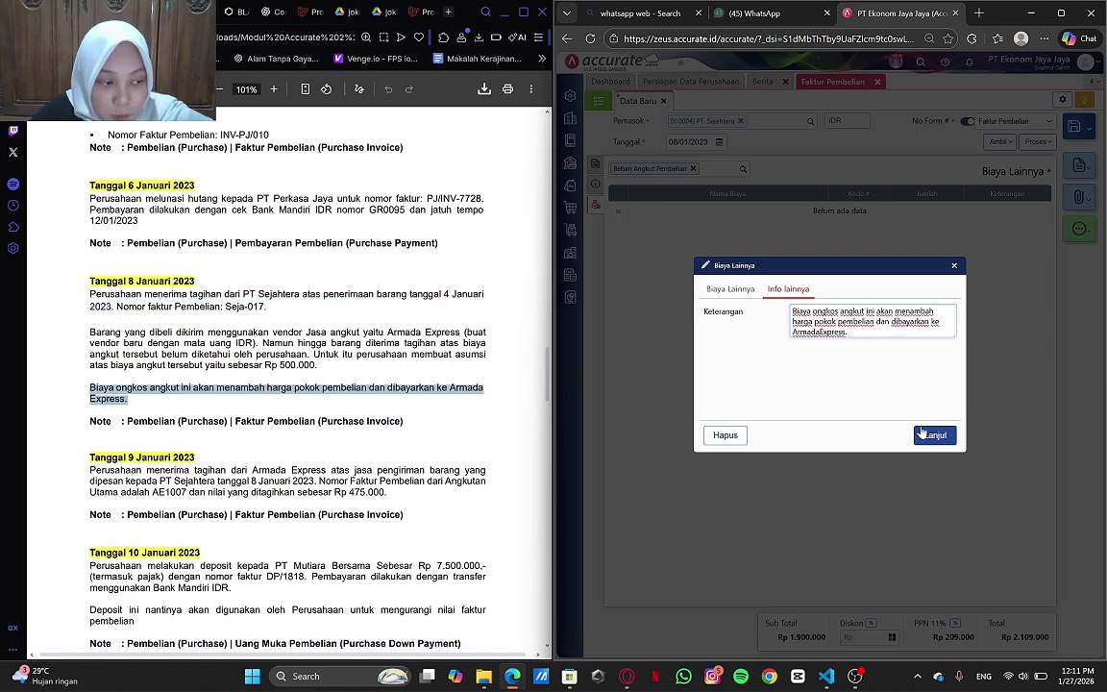
click(925, 436)
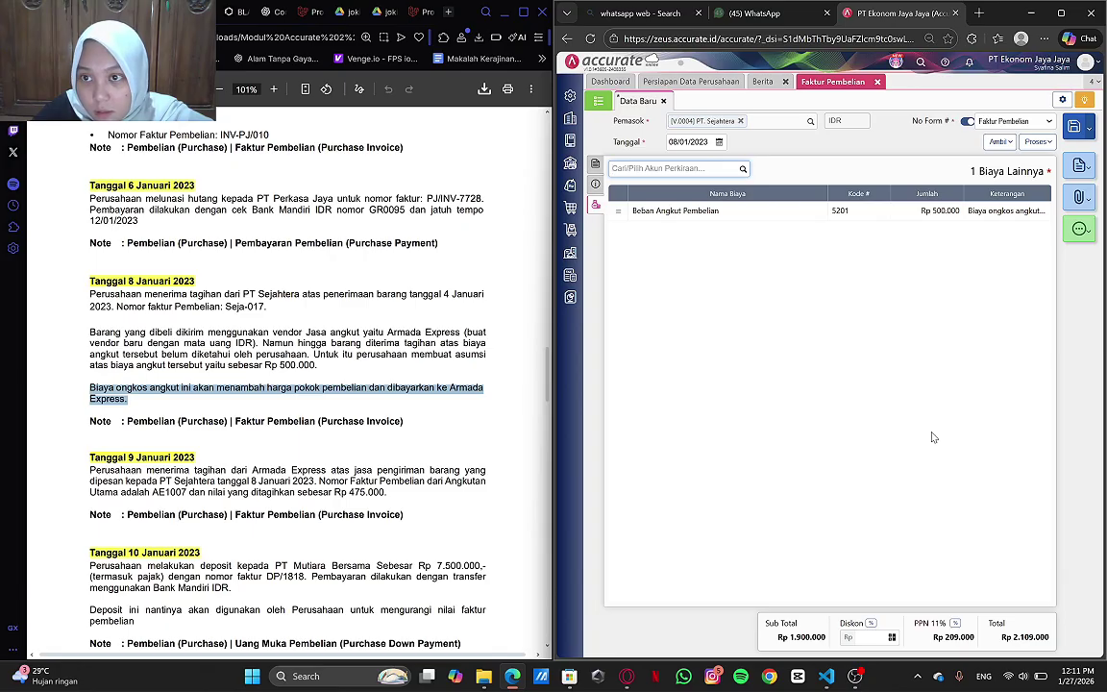
- Review the invoice's other information and item details, save the invoice, and close the purchase invoice (Faktur Pembelian) form
click(595, 186)
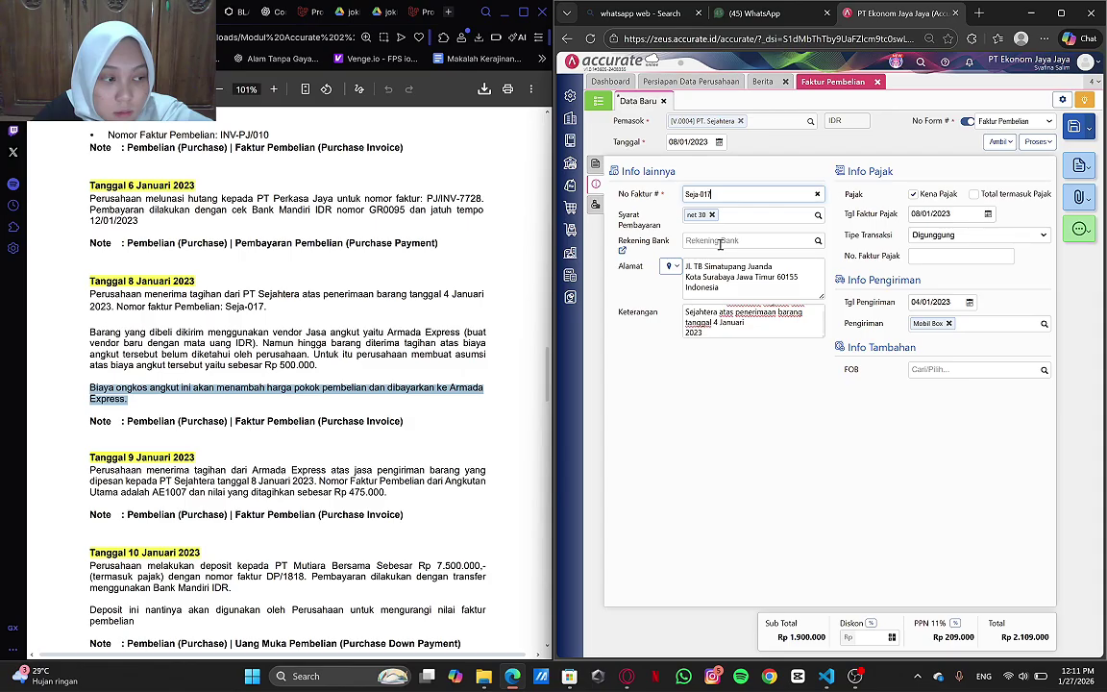
click(595, 165)
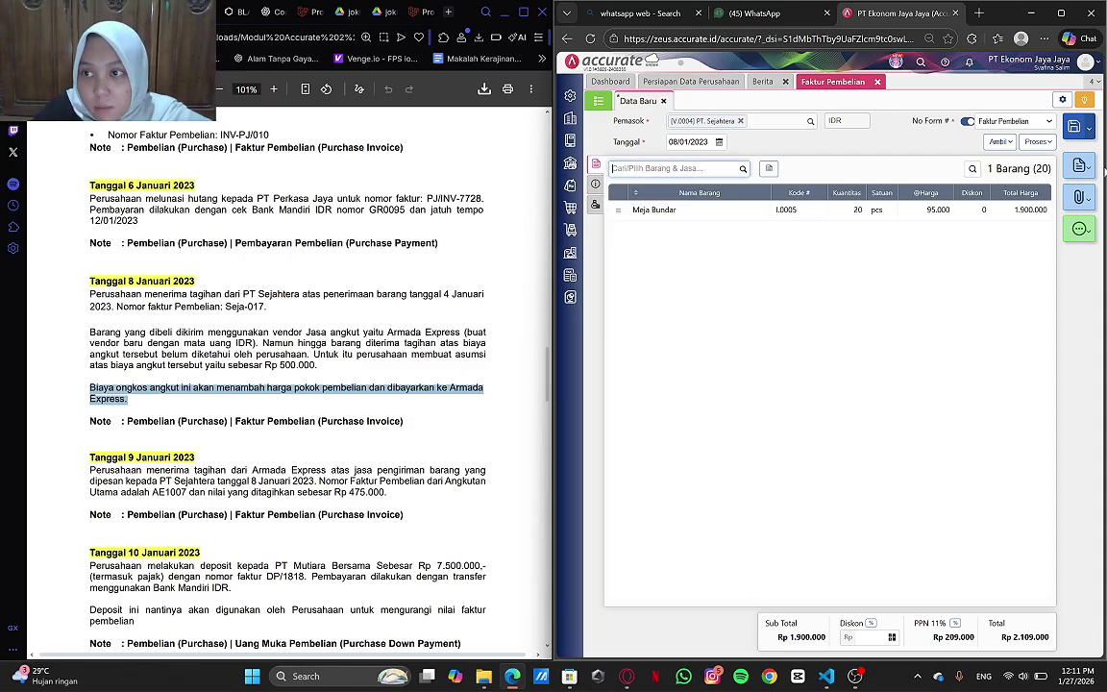
click(1077, 126)
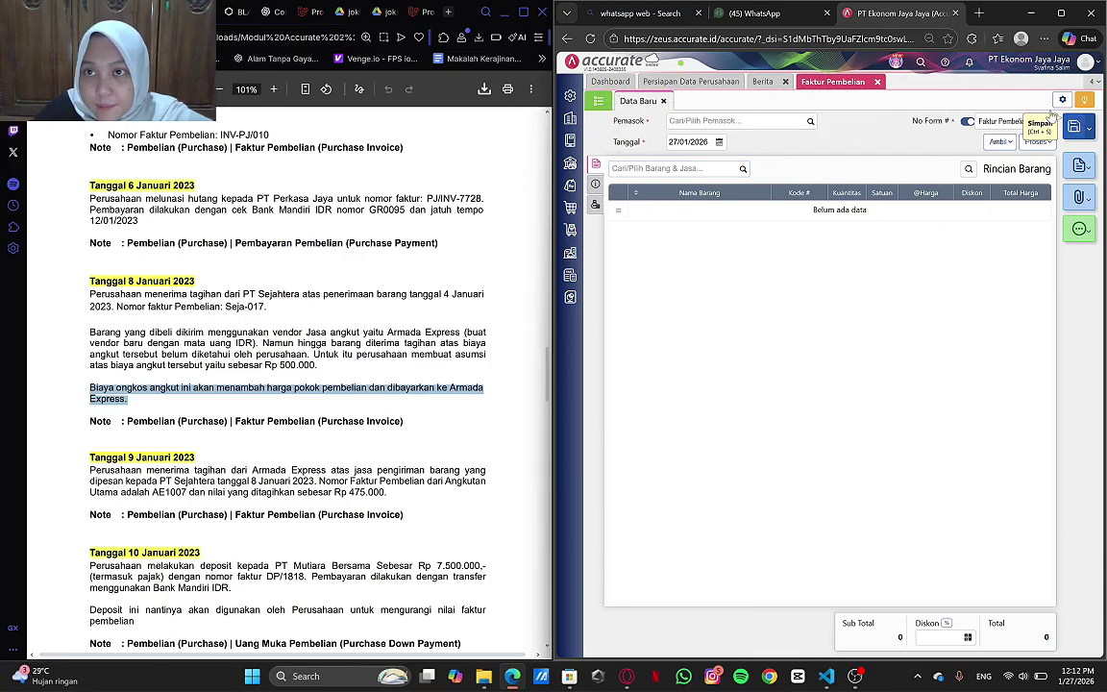
click(878, 83)
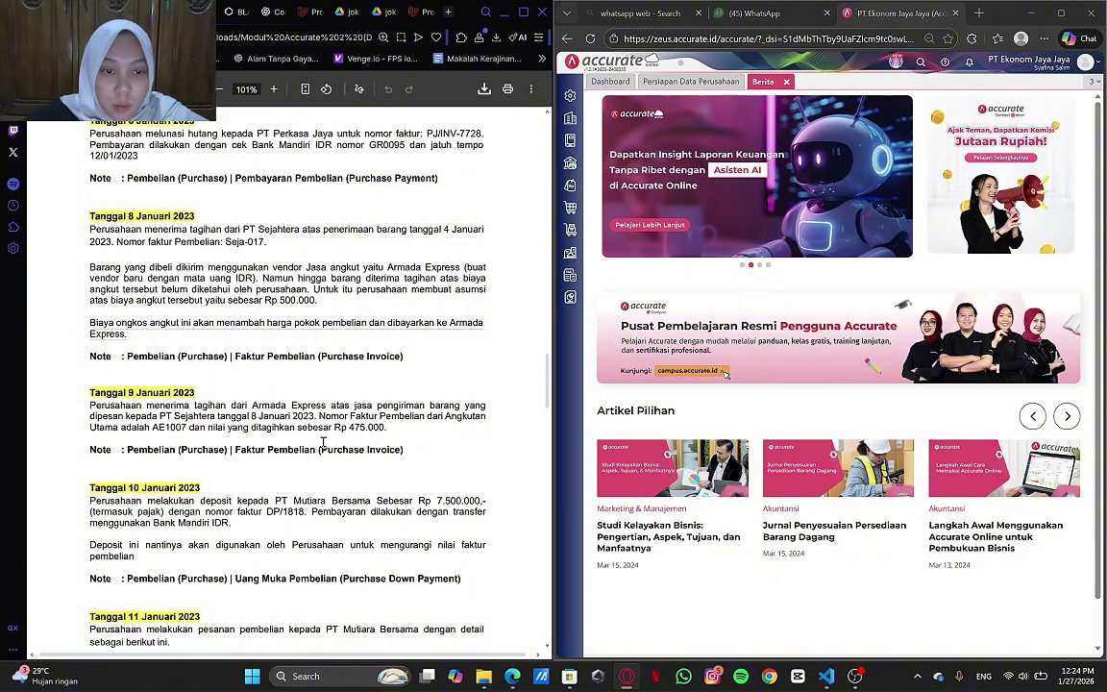
- Start a new purchase invoice (Faktur Pembelian) for supplier Armada Express, dated 09/01/2023
click(571, 209)
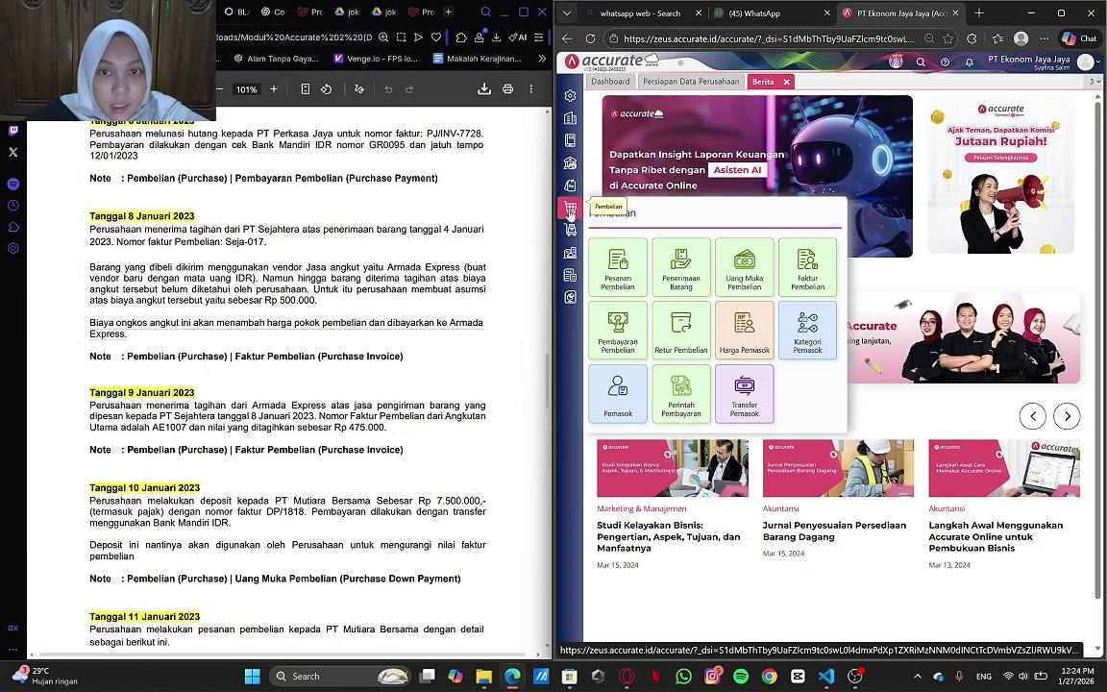
click(801, 282)
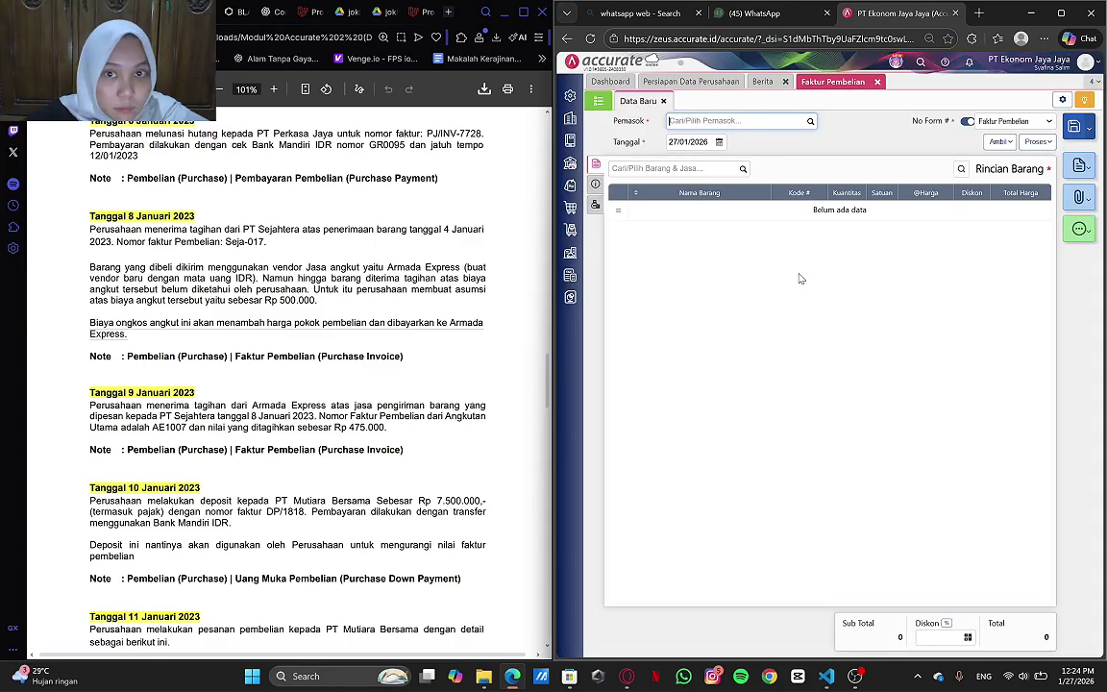
click(811, 123)
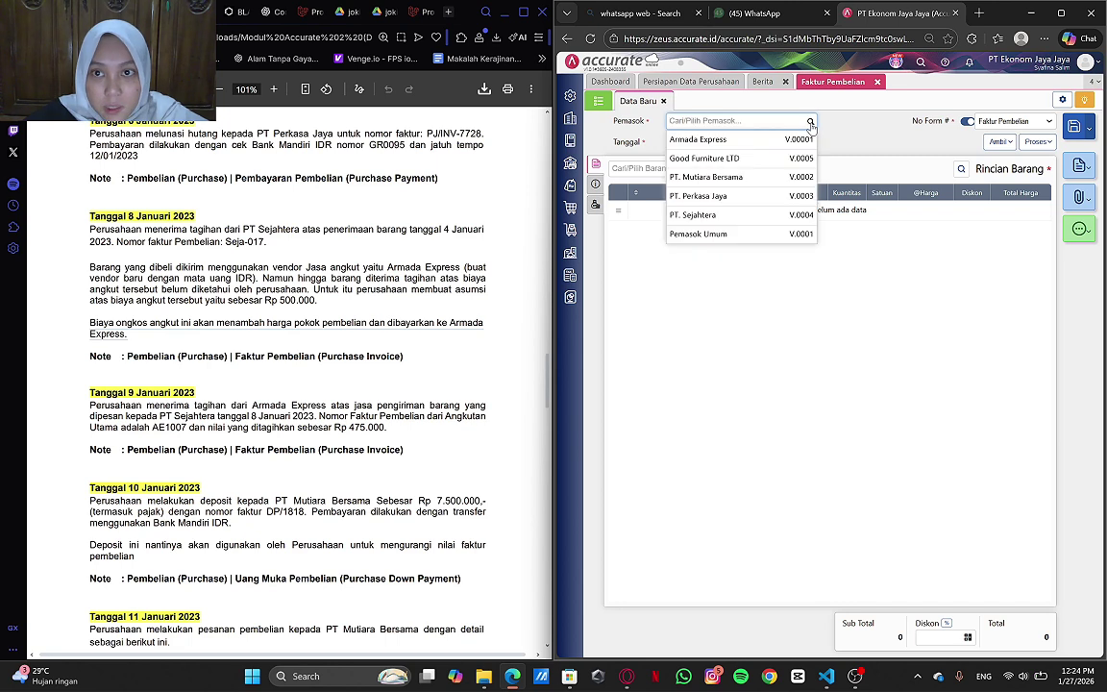
click(735, 140)
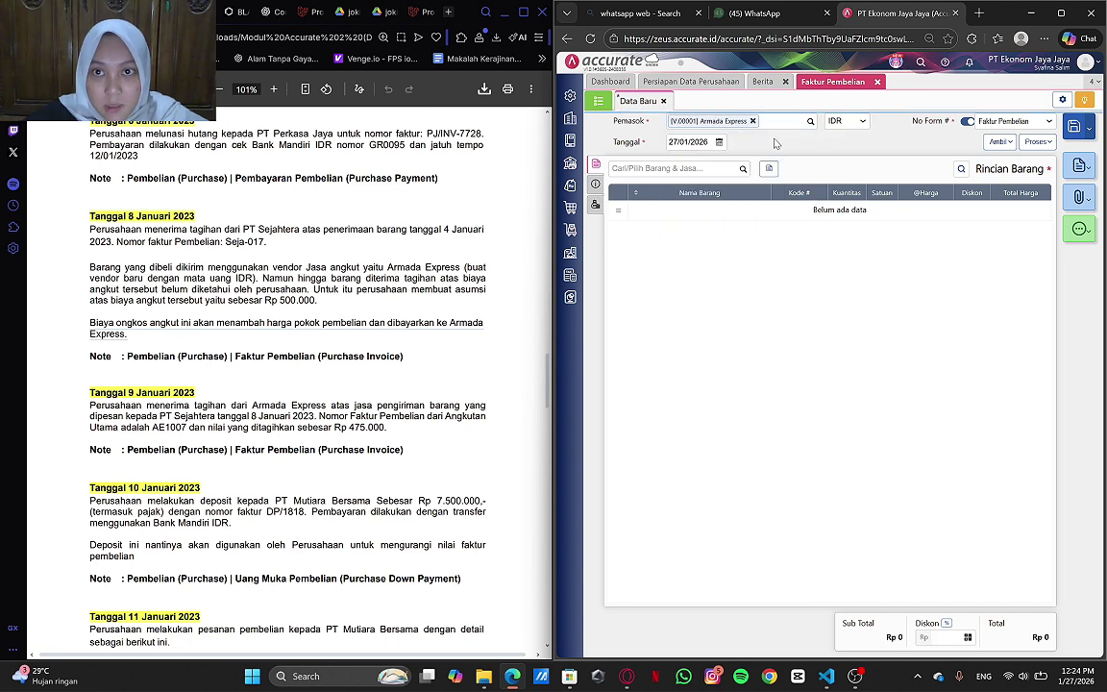
click(712, 136)
text(09/01/)
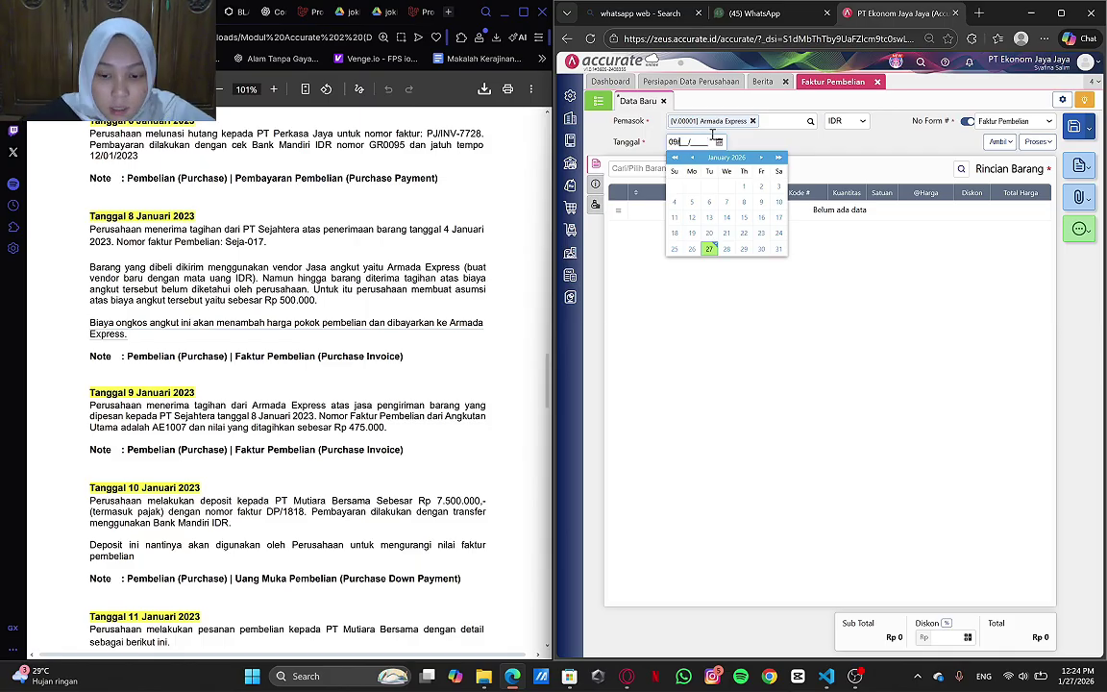
text(2023)
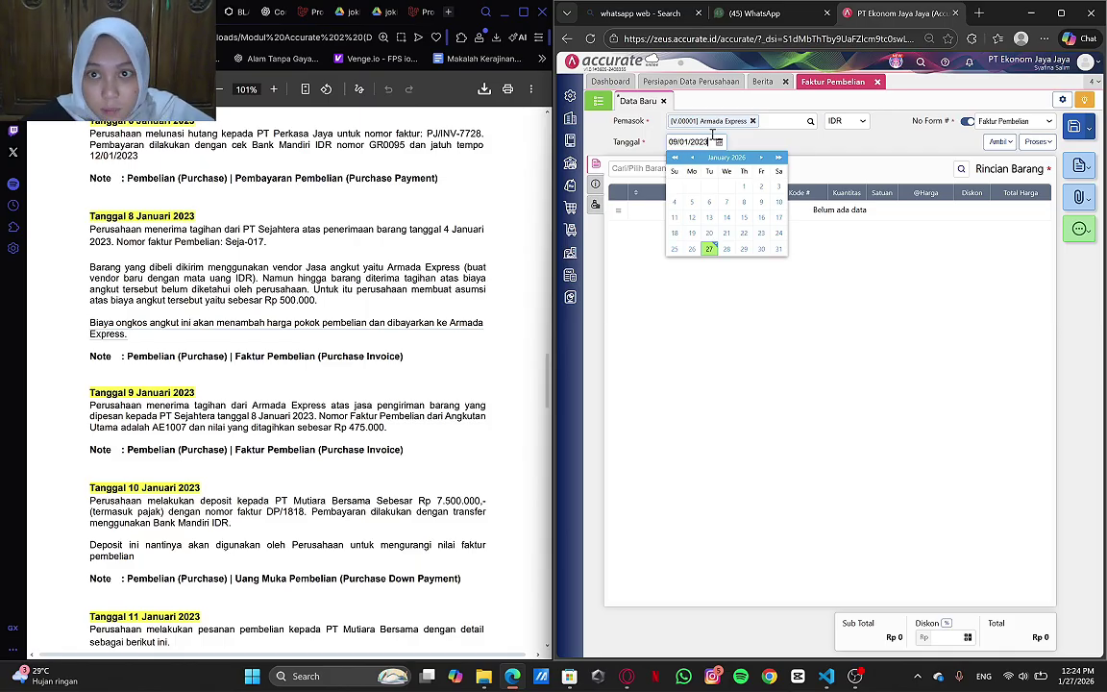
click(759, 327)
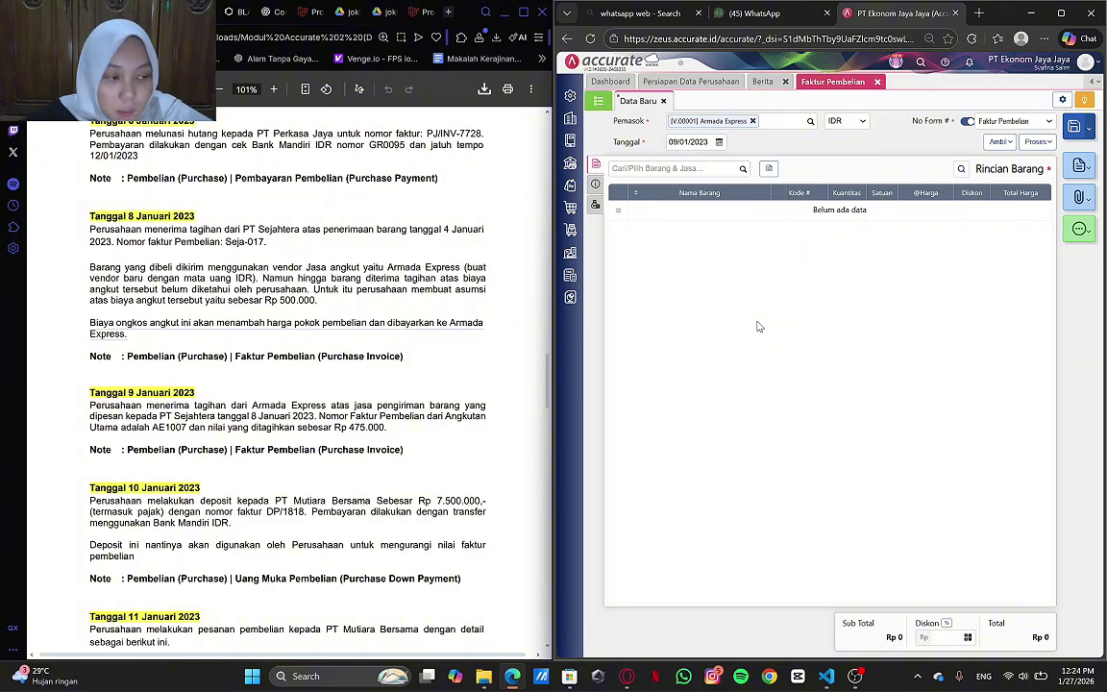
- Copy the Beban Angkut Pembelian cost from purchase invoice Seja-017 into the new invoice as its purchase cost (Biaya Pembelian)
click(1005, 143)
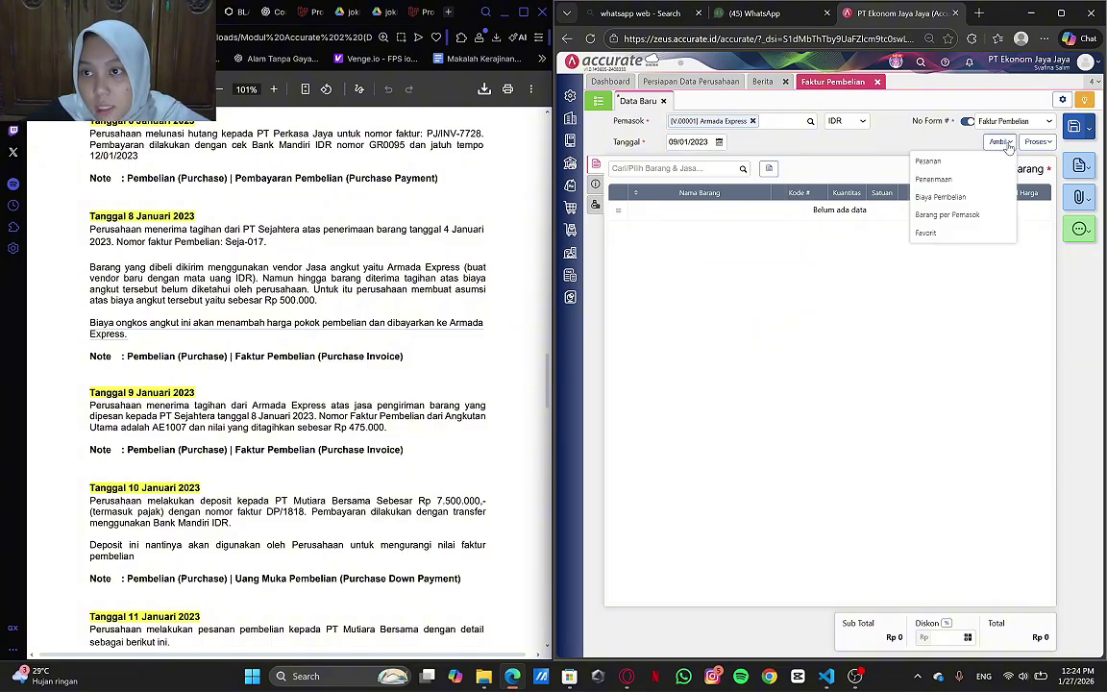
click(935, 200)
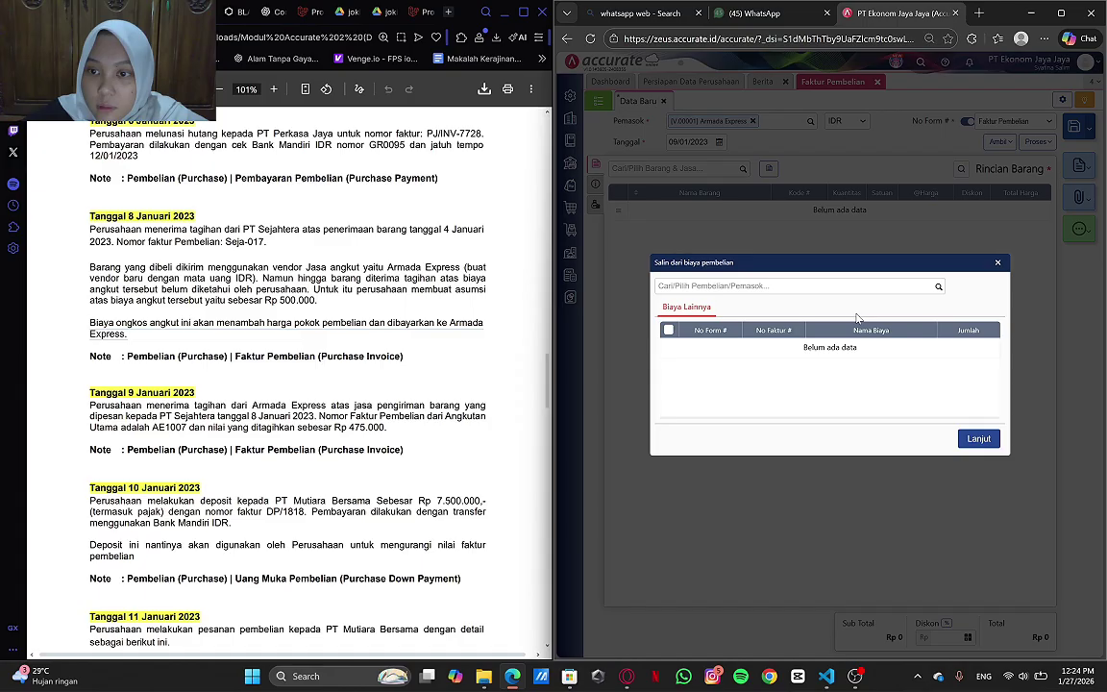
click(939, 284)
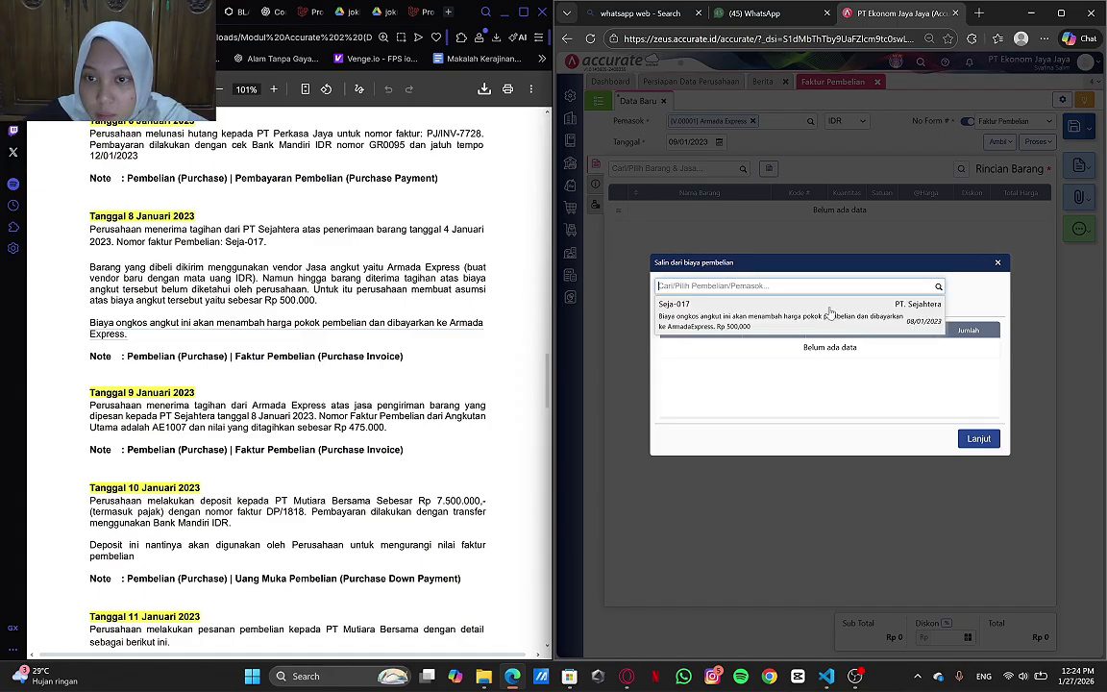
click(830, 312)
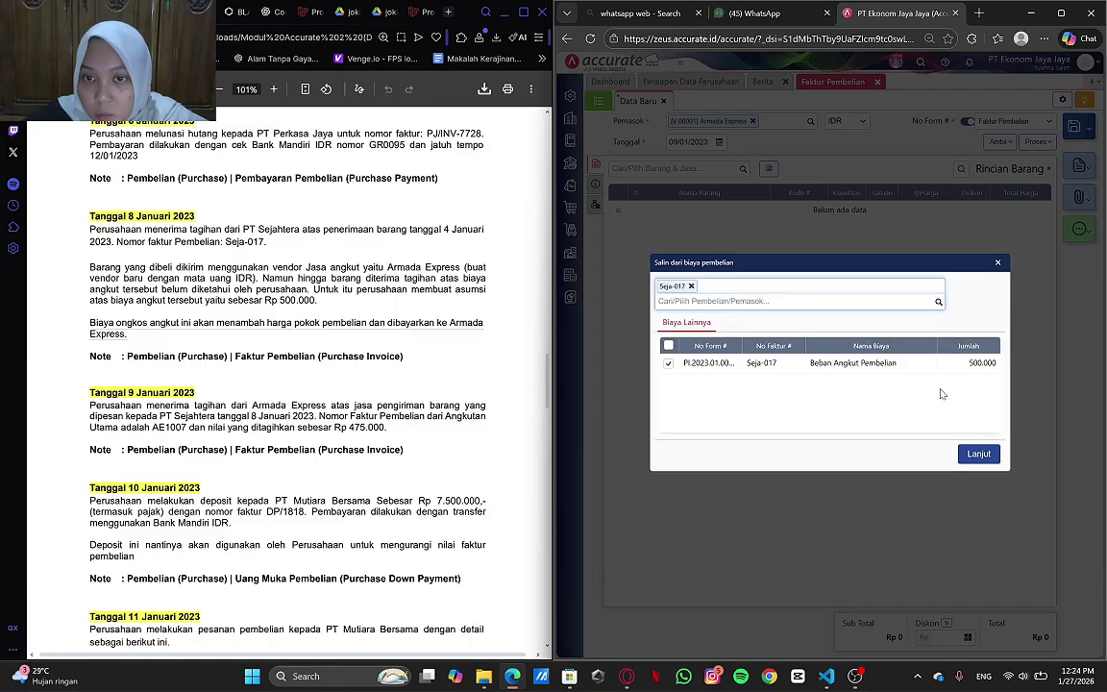
click(977, 454)
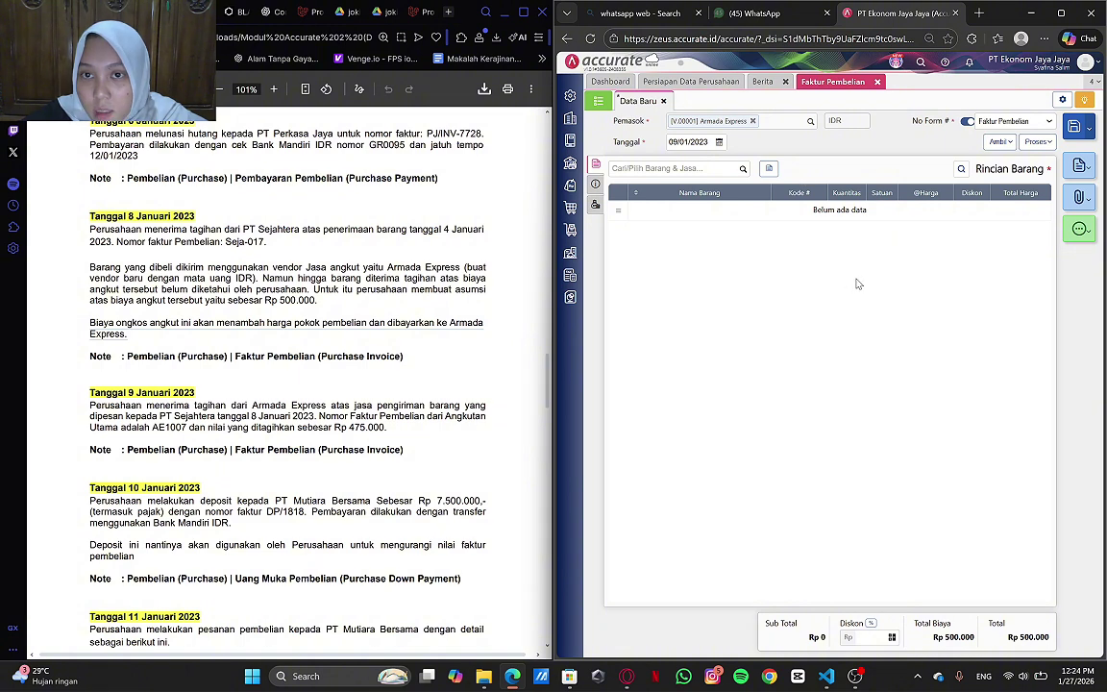
- In the invoice's other information, set No Faktur to AE1007, copied from the module's 9 January text
click(596, 182)
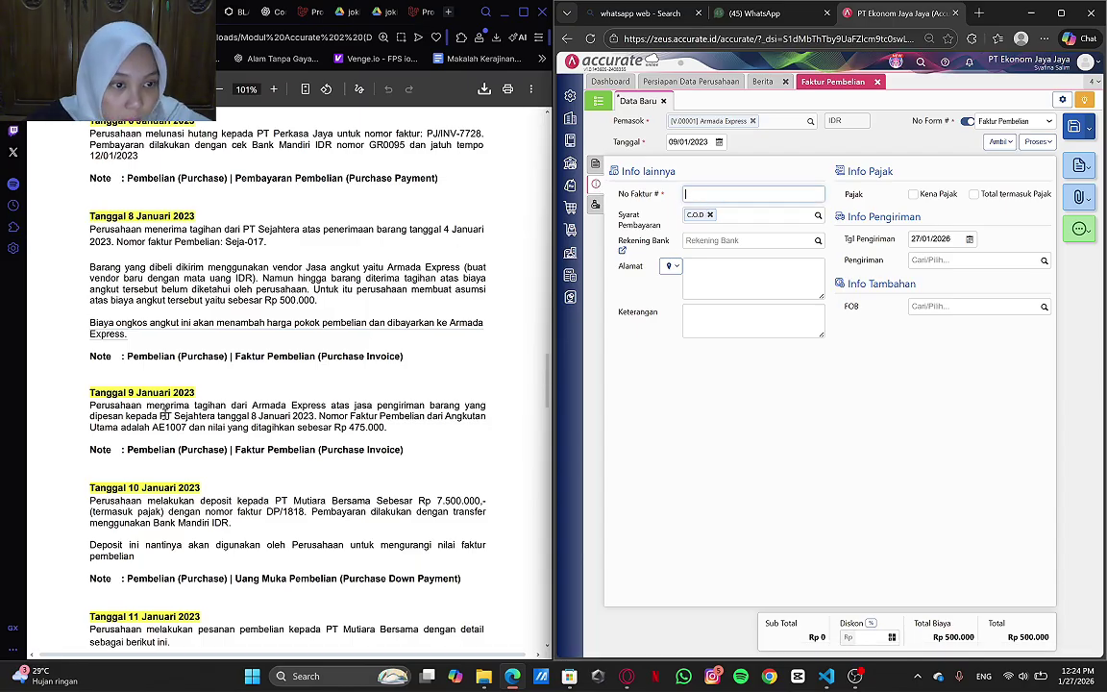
drag(153, 426, 186, 427)
key(ctrl+c)
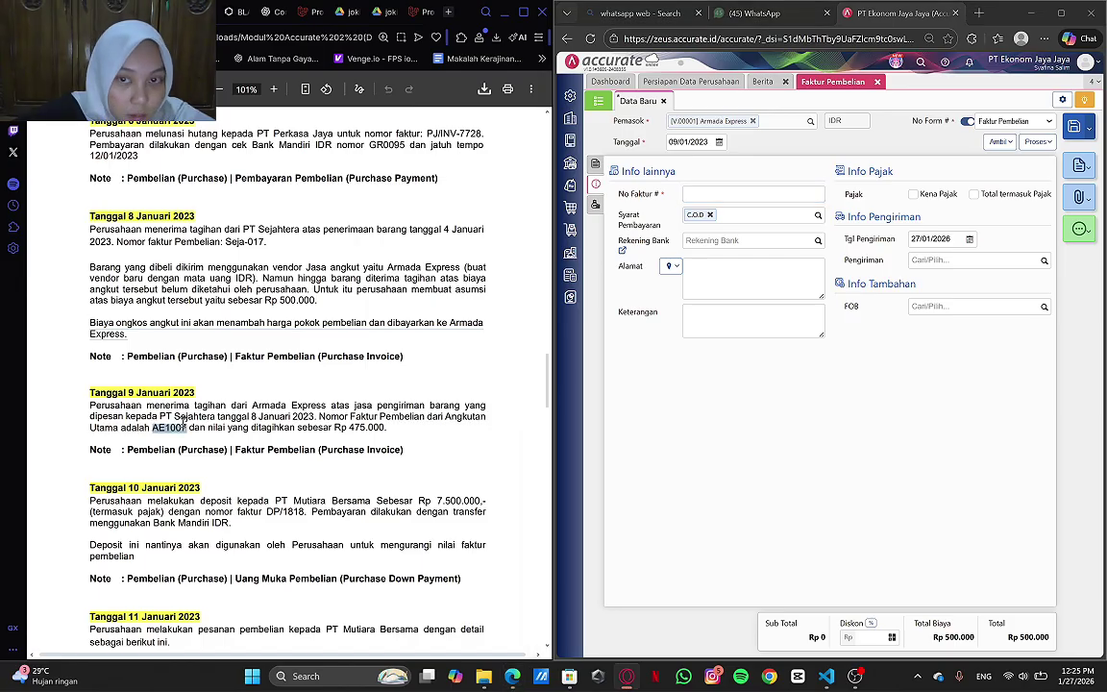
click(719, 196)
key(ctrl+v)
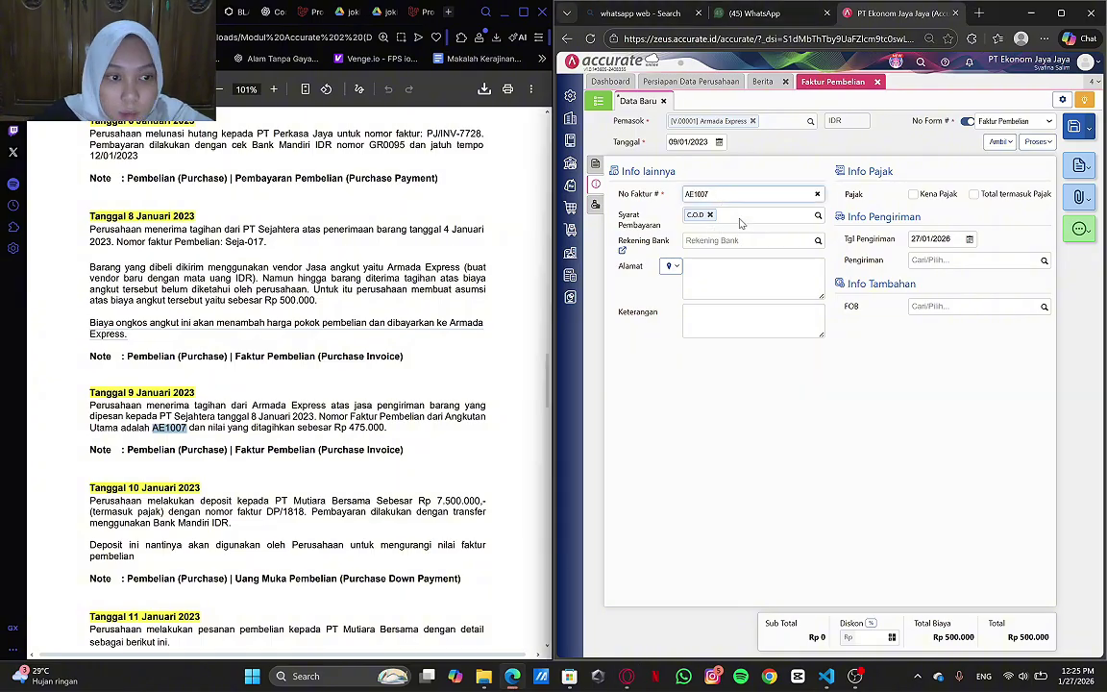
- Set the payment terms (Syarat Pembayaran) to net 30 and fill in the address field (Alamat) with the available address
click(818, 216)
click(746, 296)
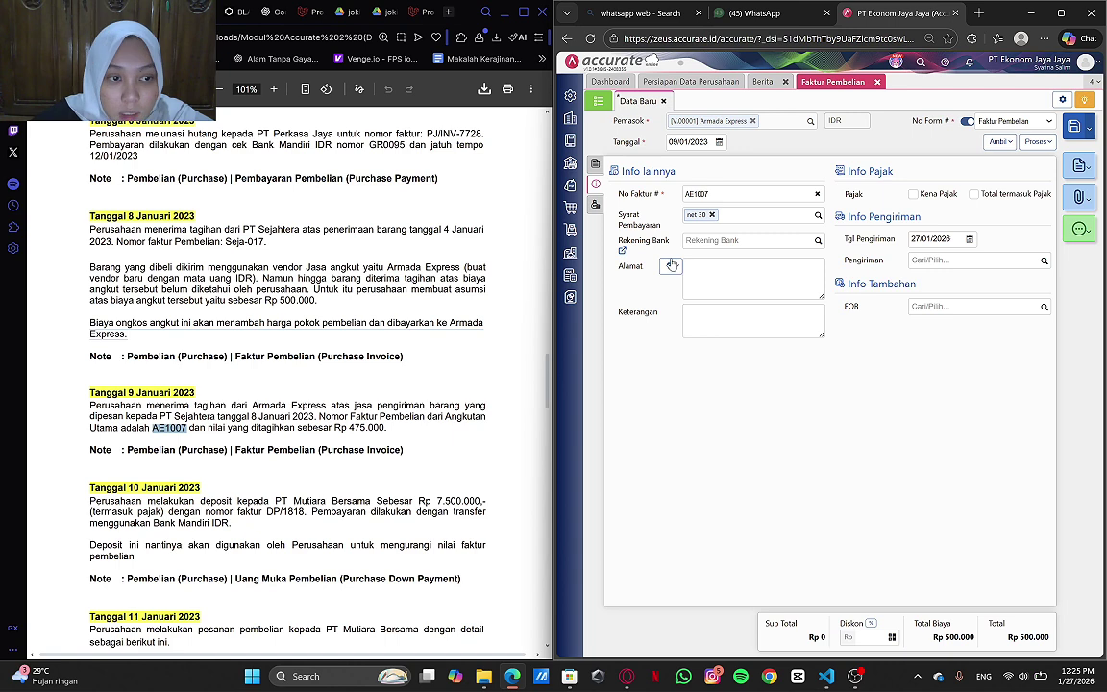
click(672, 266)
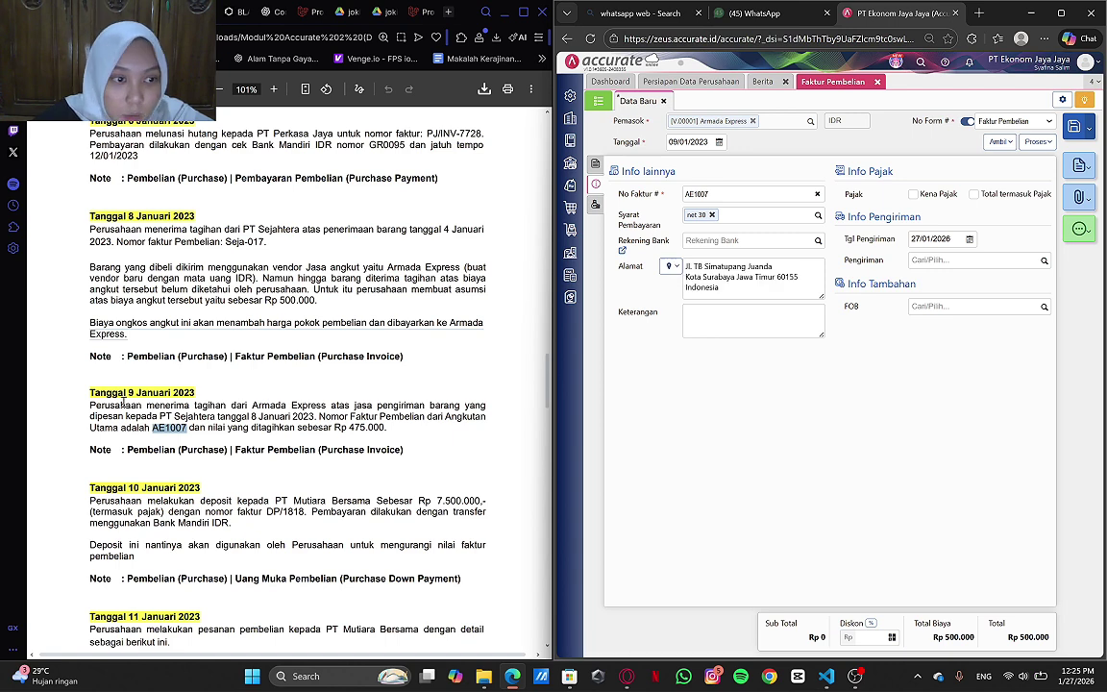
- Set the invoice's Keterangan to "Perusahaan menerima tagihan dari Armada Express atas jasa pengiriman barang yang dipesan kepada PT Sejahtera tanggal 8 Januari 2023"
drag(91, 404, 315, 417)
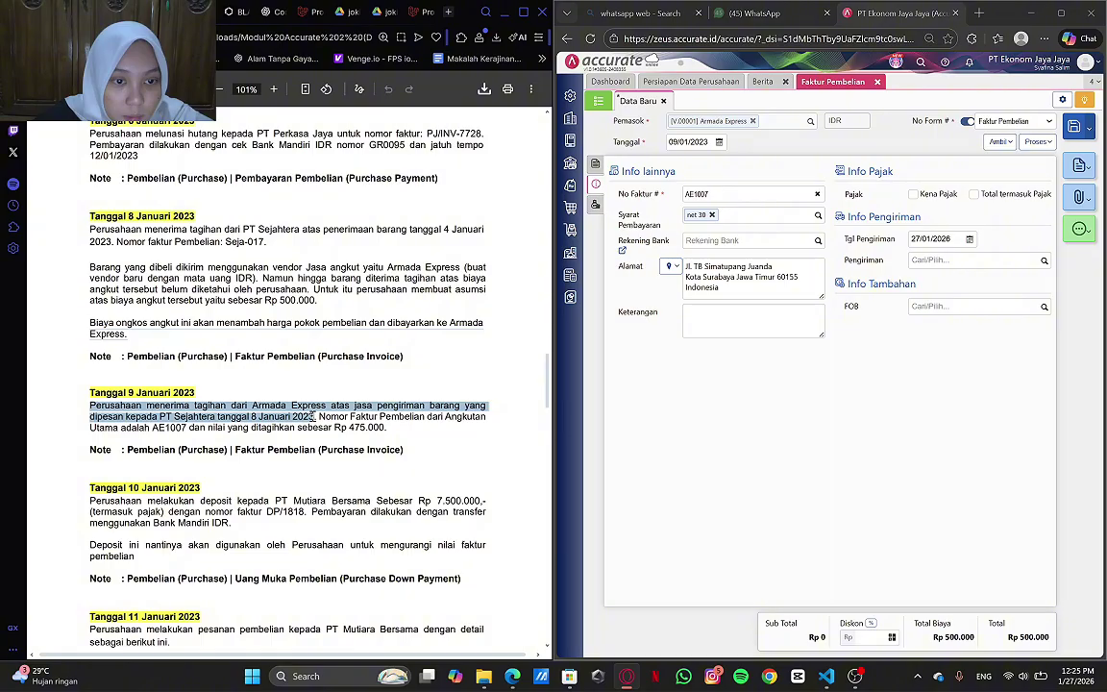
key(ctrl+c)
click(741, 321)
key(ctrl+v)
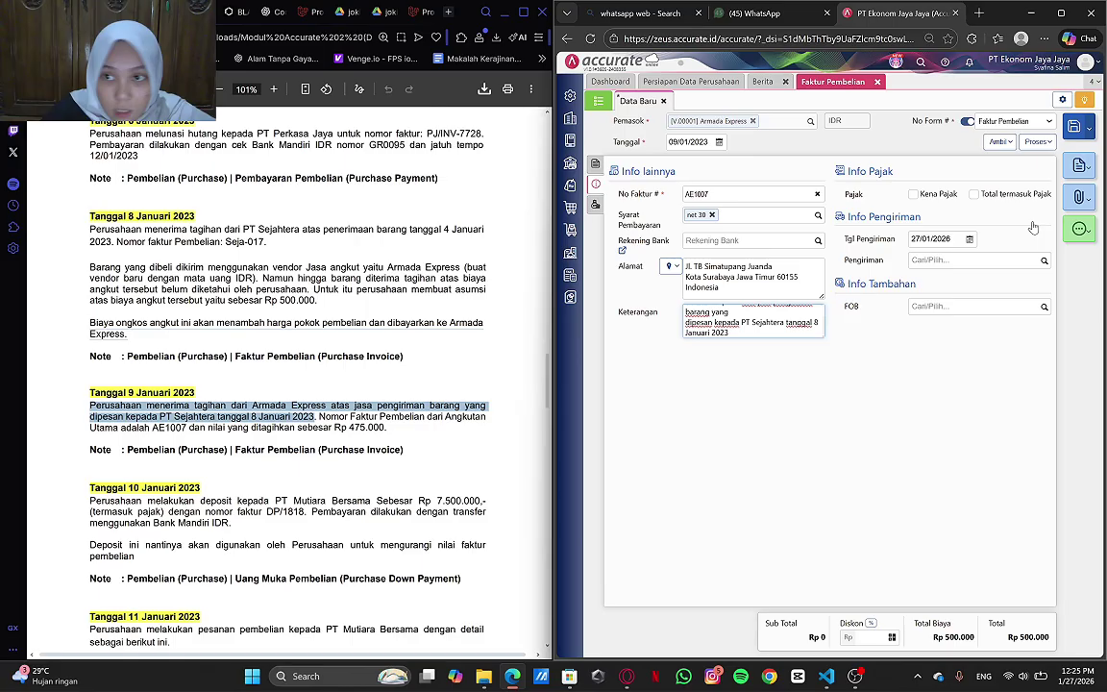
- Set the invoice's delivery date (Tgl Pengiriman) to 09/01/2023
click(959, 240)
text(091)
key(BackSpace)
text(0)
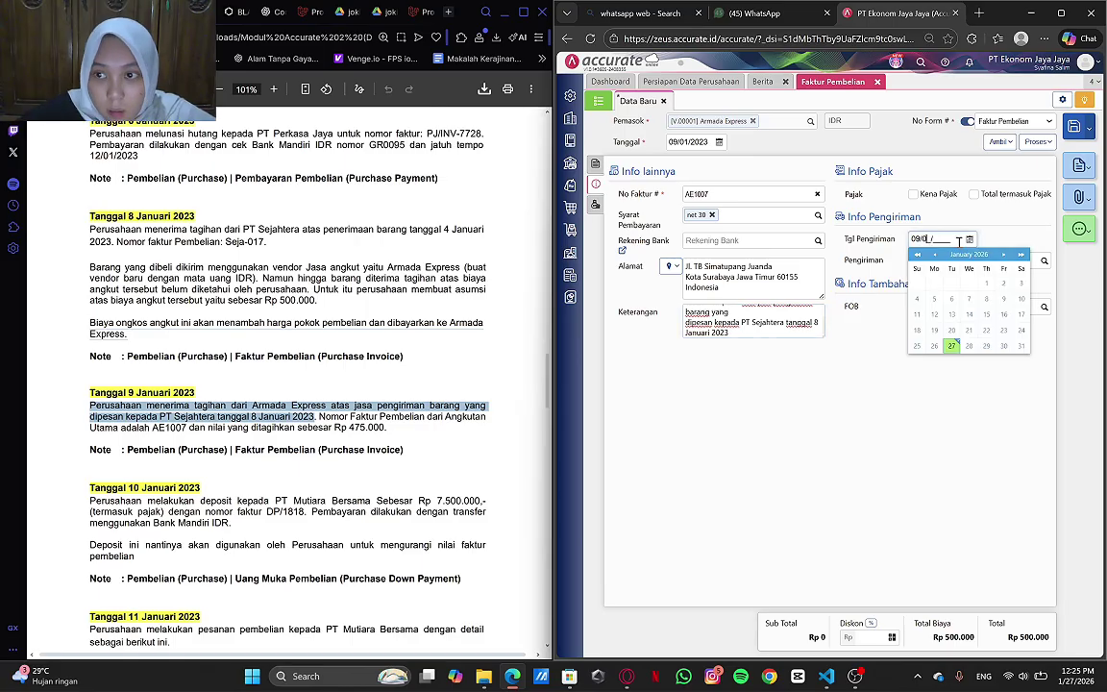
text(1/2023)
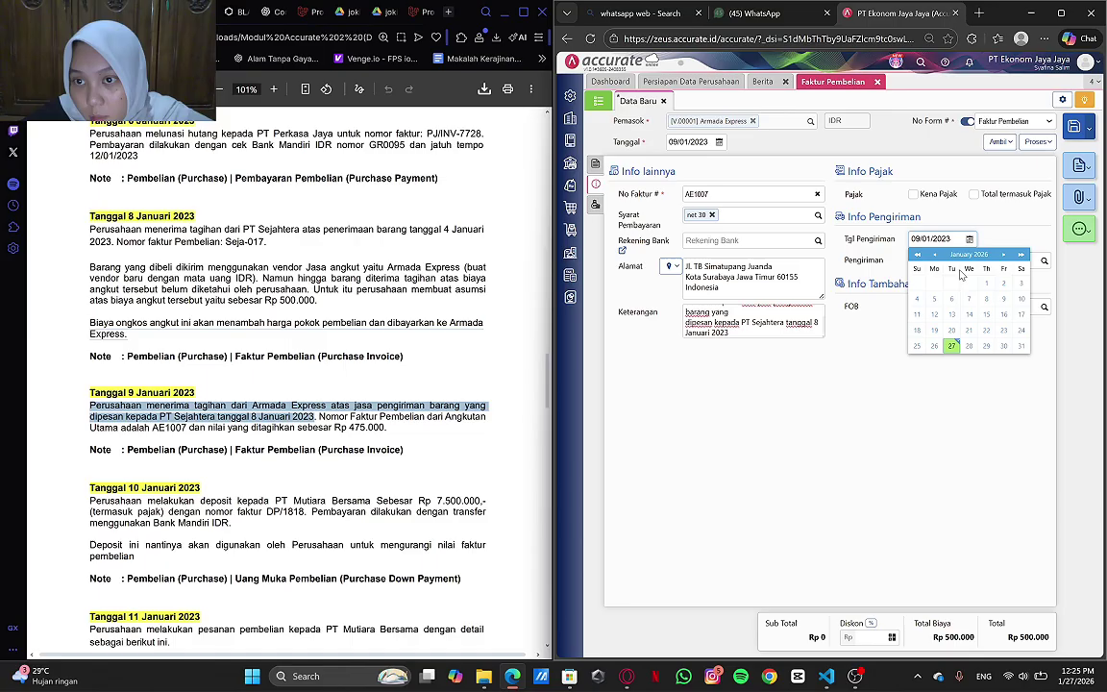
click(892, 427)
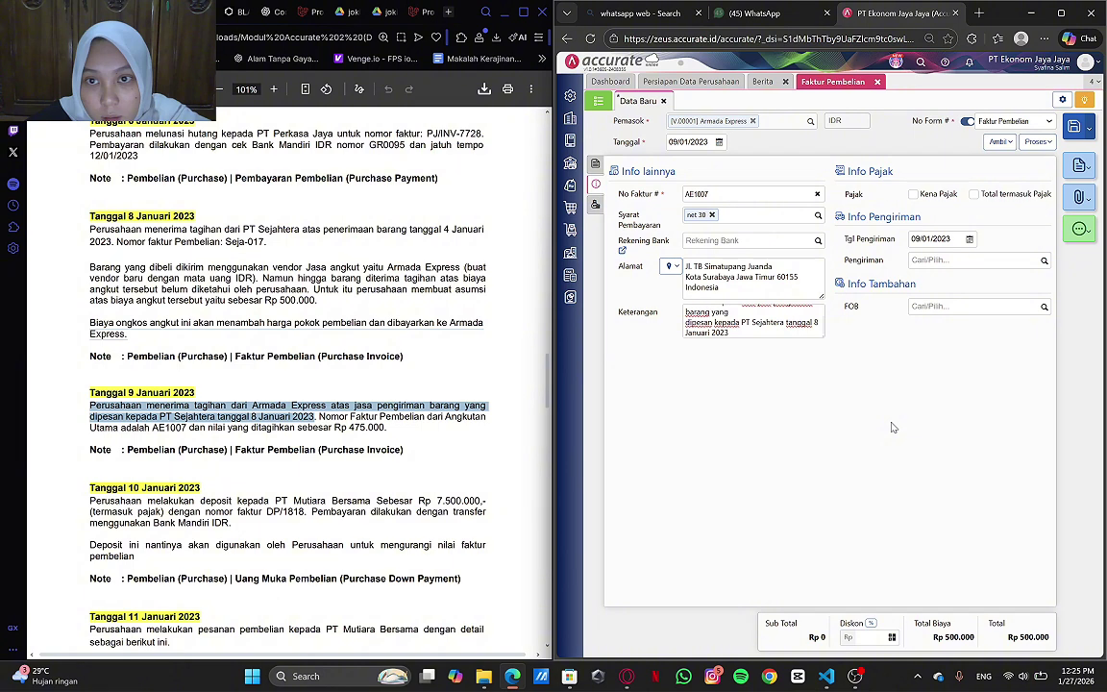
- Set the Beban Angkut Pembelian cost's amount (Jumlah) to 475.000, check its other information, and confirm the cost
click(596, 206)
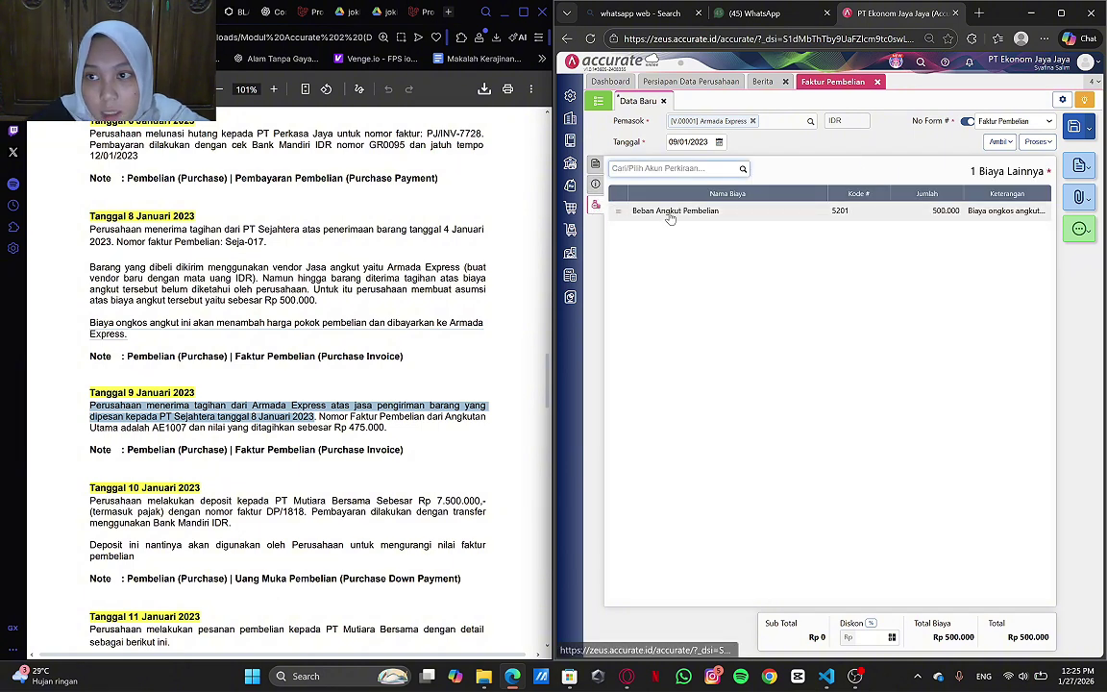
click(794, 210)
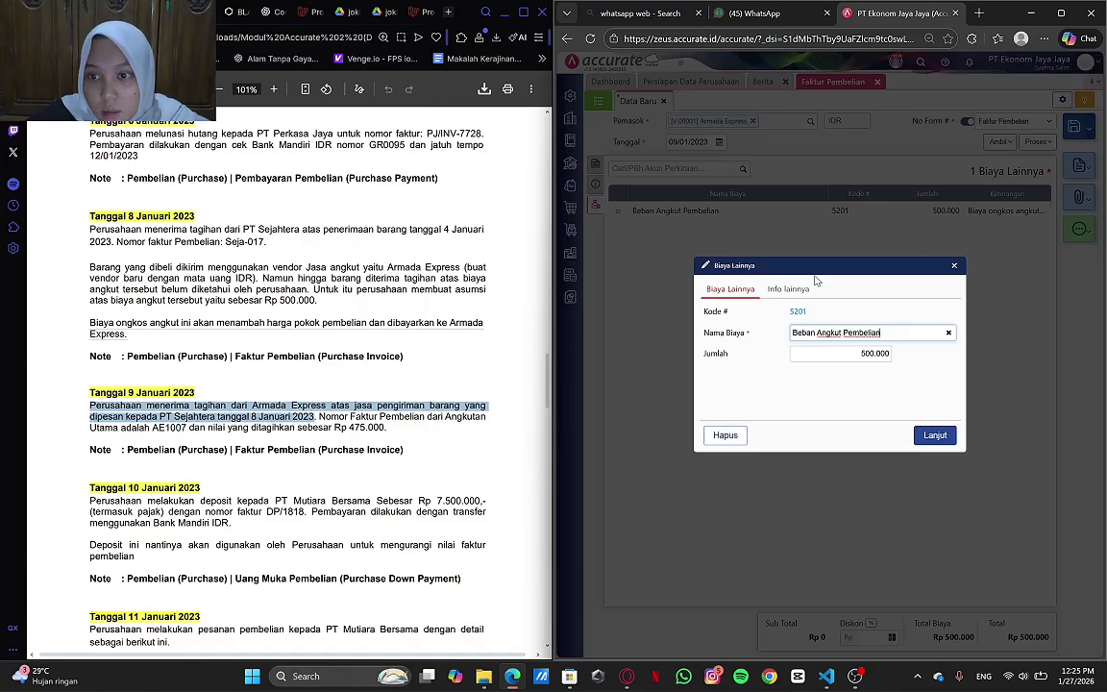
click(884, 353)
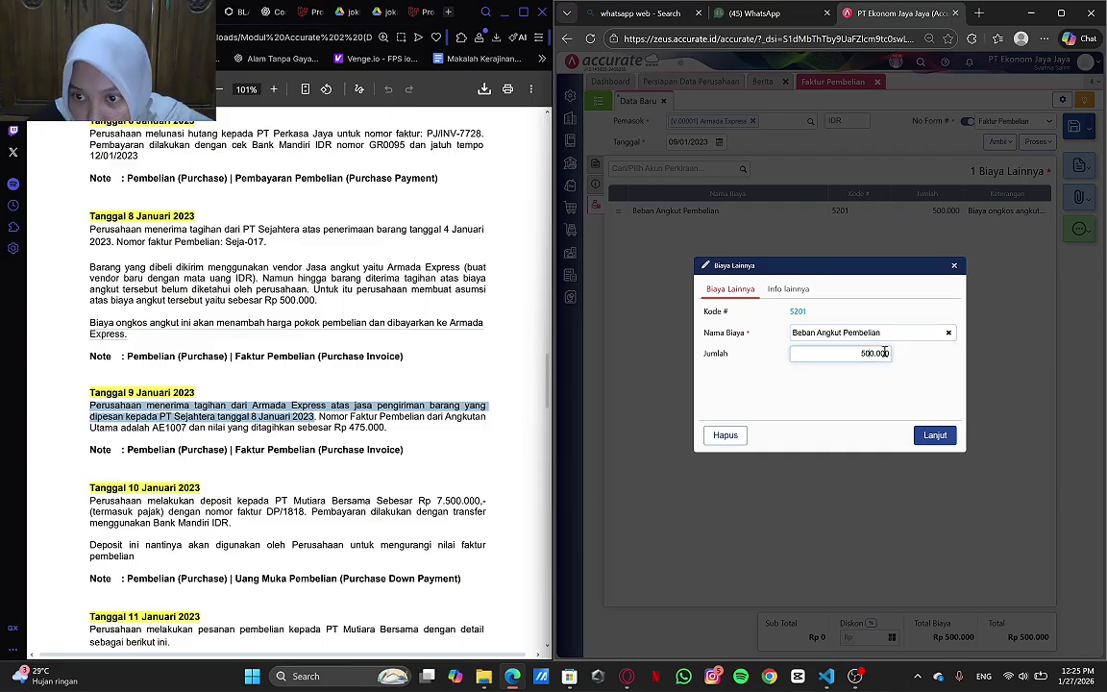
key(ctrl+a)
key(BackSpace)
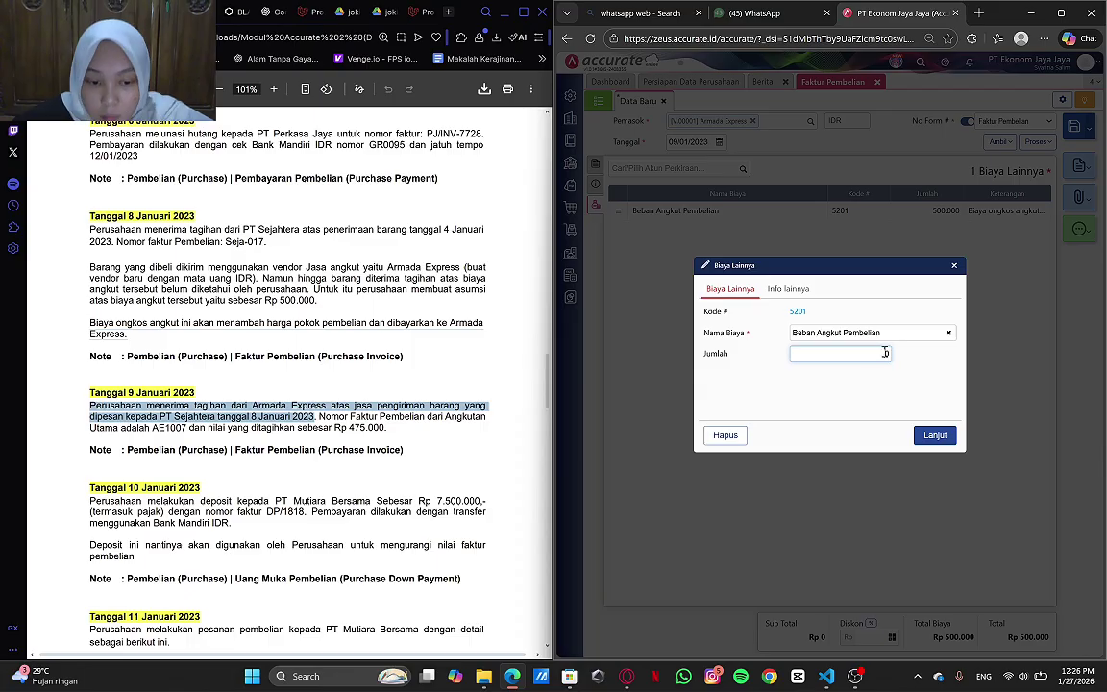
text(4750000)
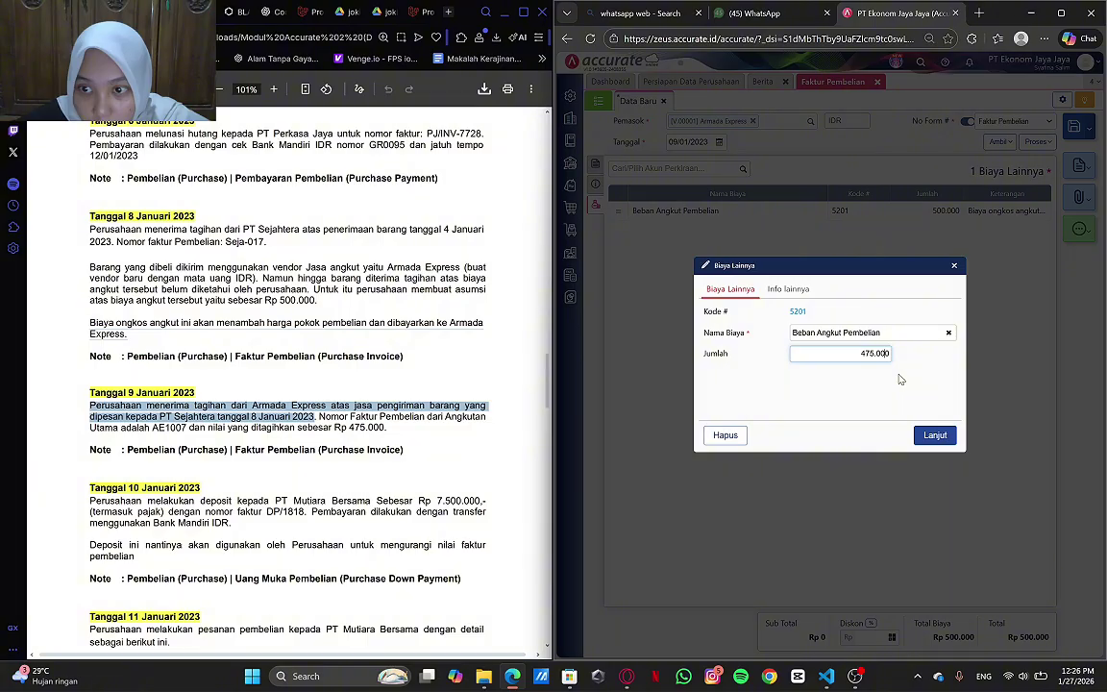
click(786, 290)
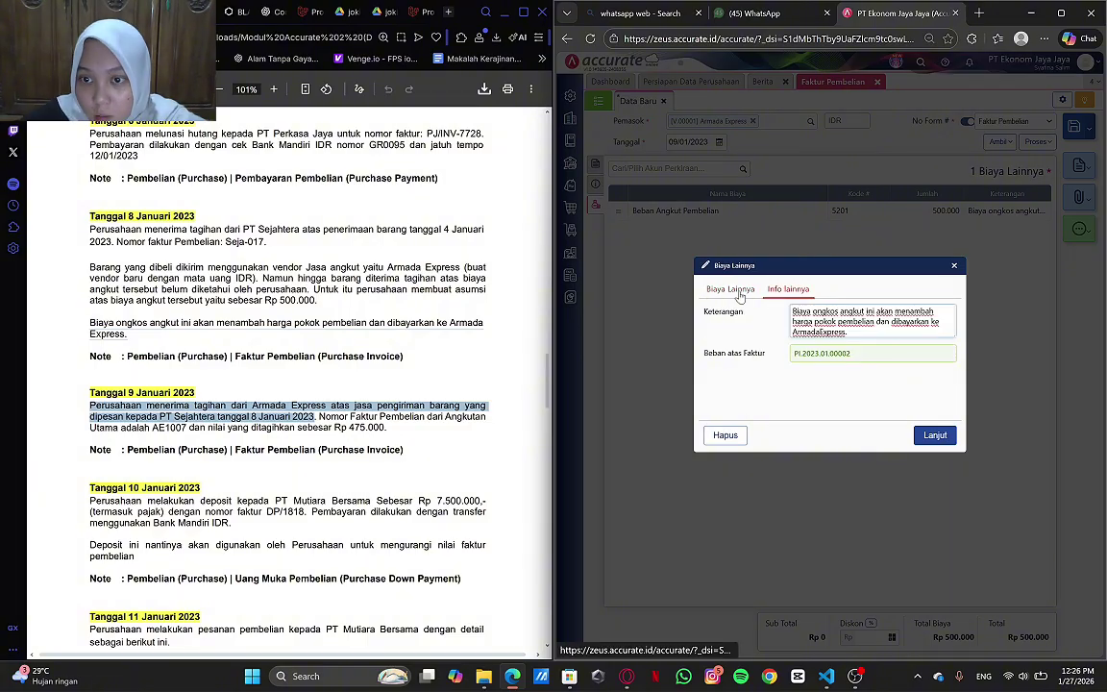
click(740, 290)
click(930, 435)
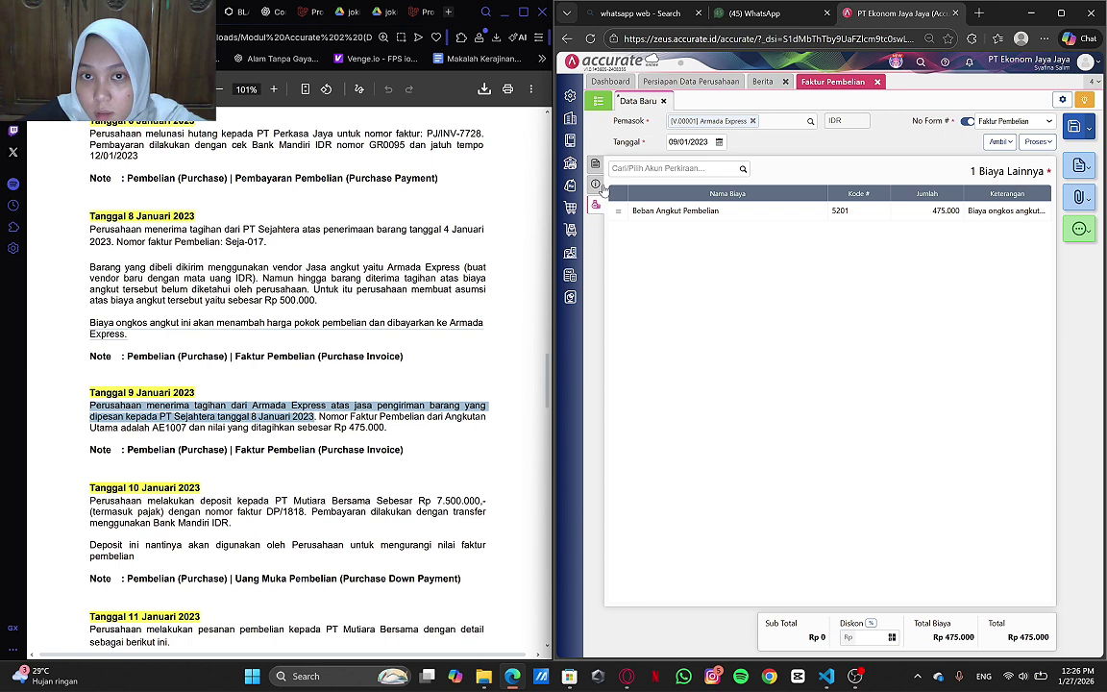
- Review the Armada Express invoice's other information and item details, and save the invoice
click(597, 185)
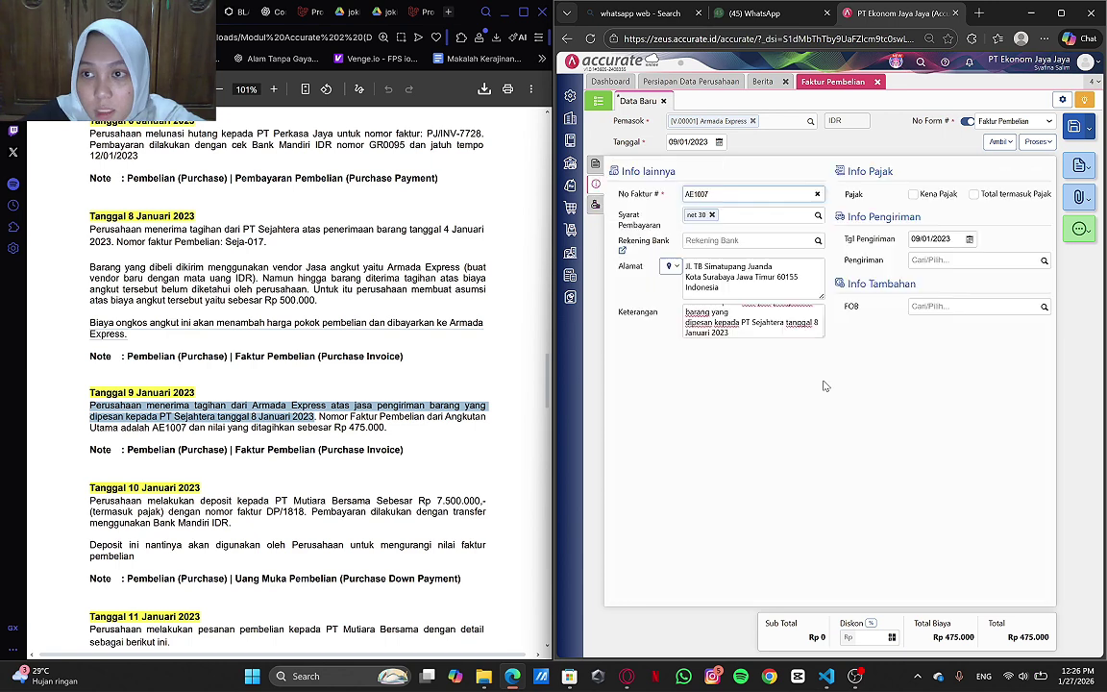
click(596, 165)
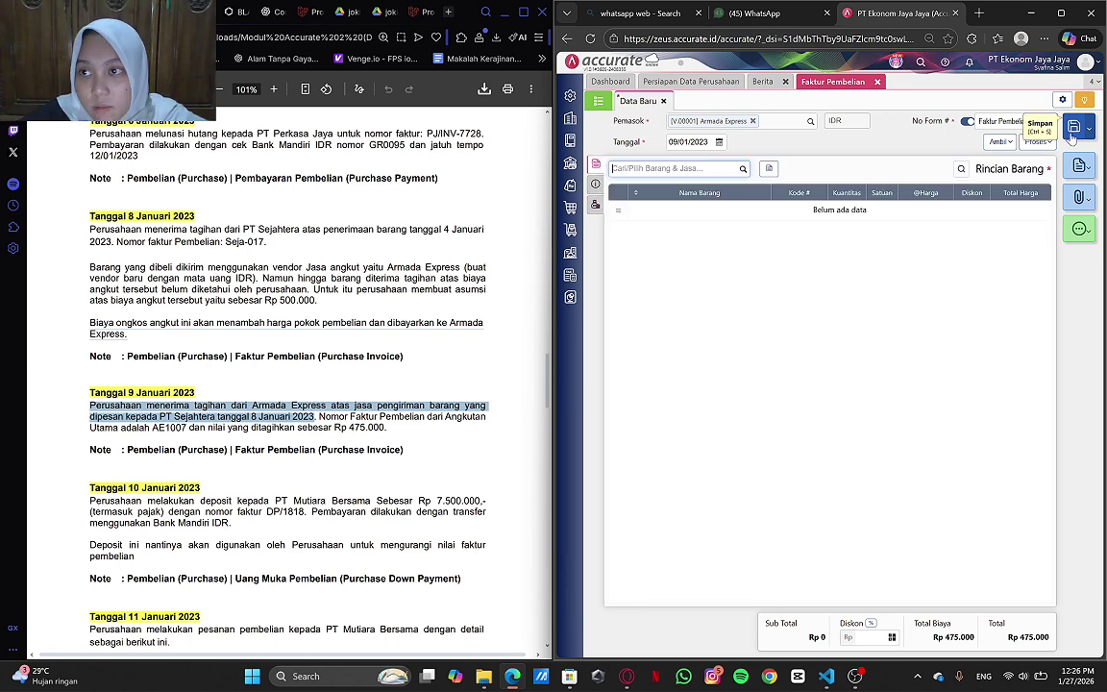
click(1073, 128)
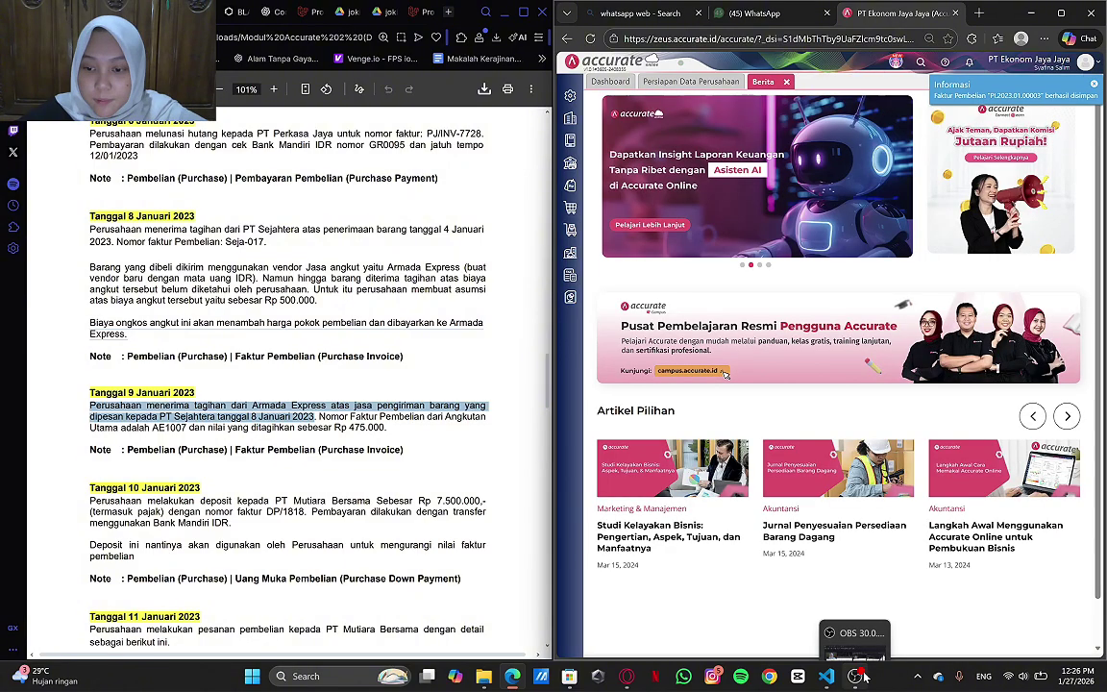
- Start a new purchase down payment (Uang Muka Pembelian) for the 10 January deposit with PT. Mutiara Bersama as the supplier
scroll(289, 384, down, 2)
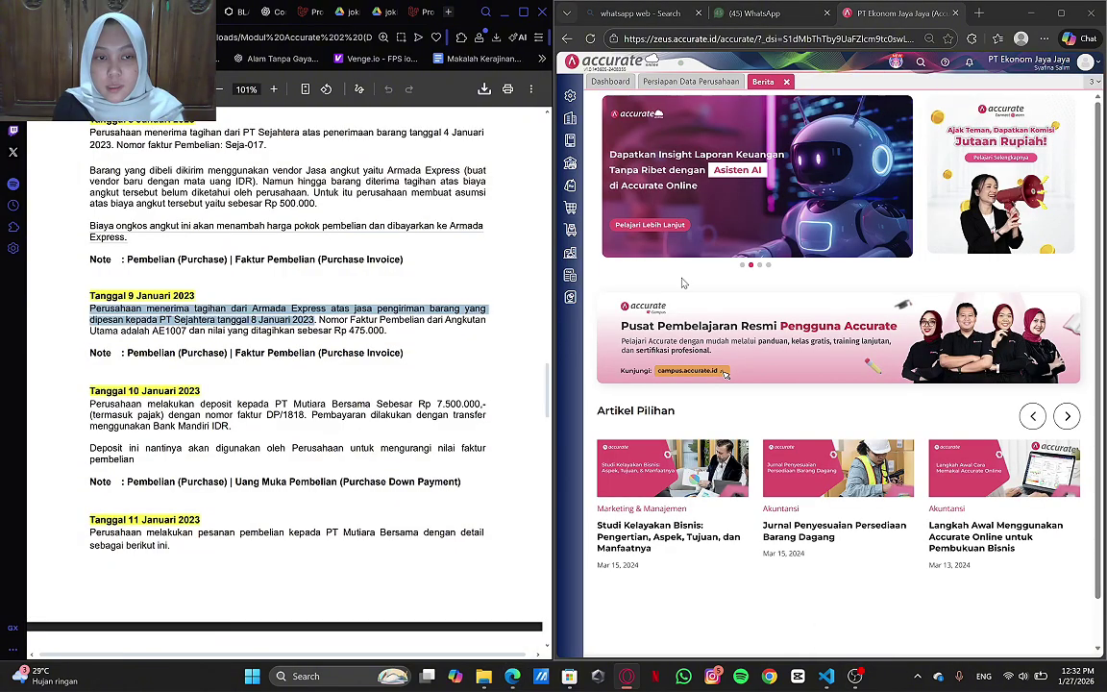
click(352, 324)
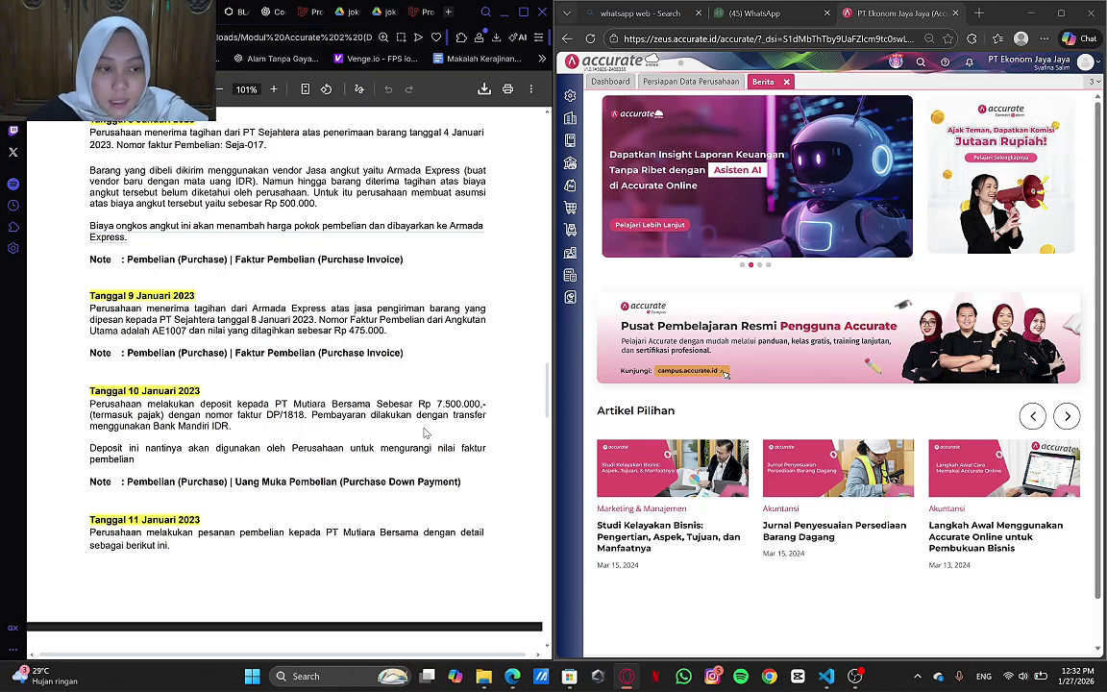
click(572, 218)
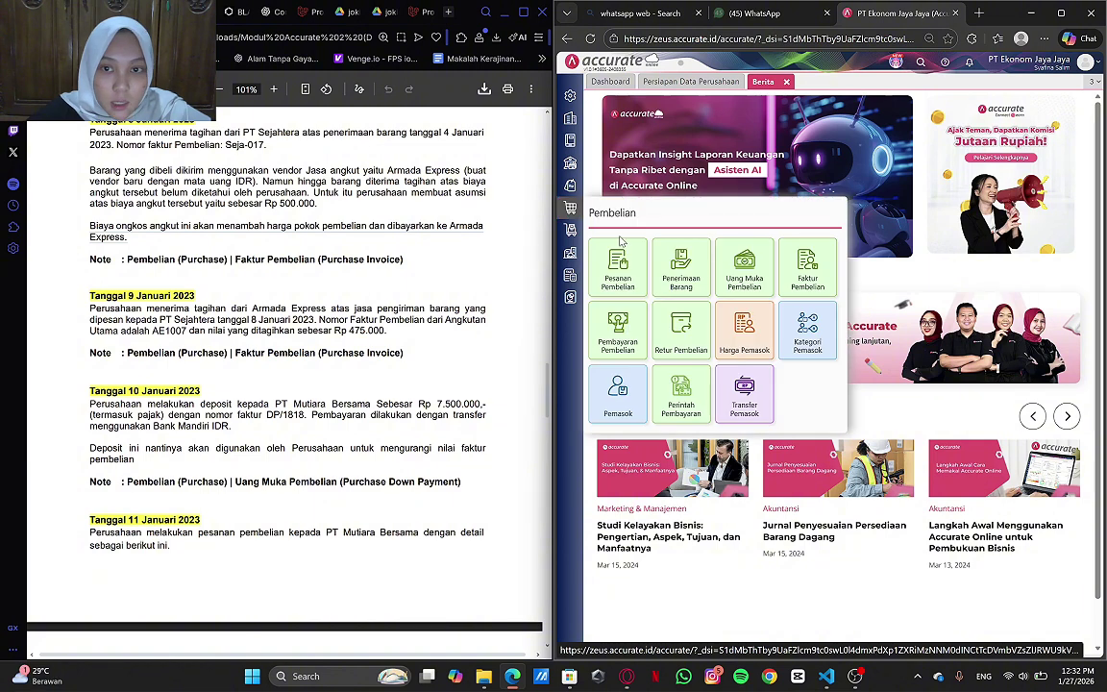
click(665, 245)
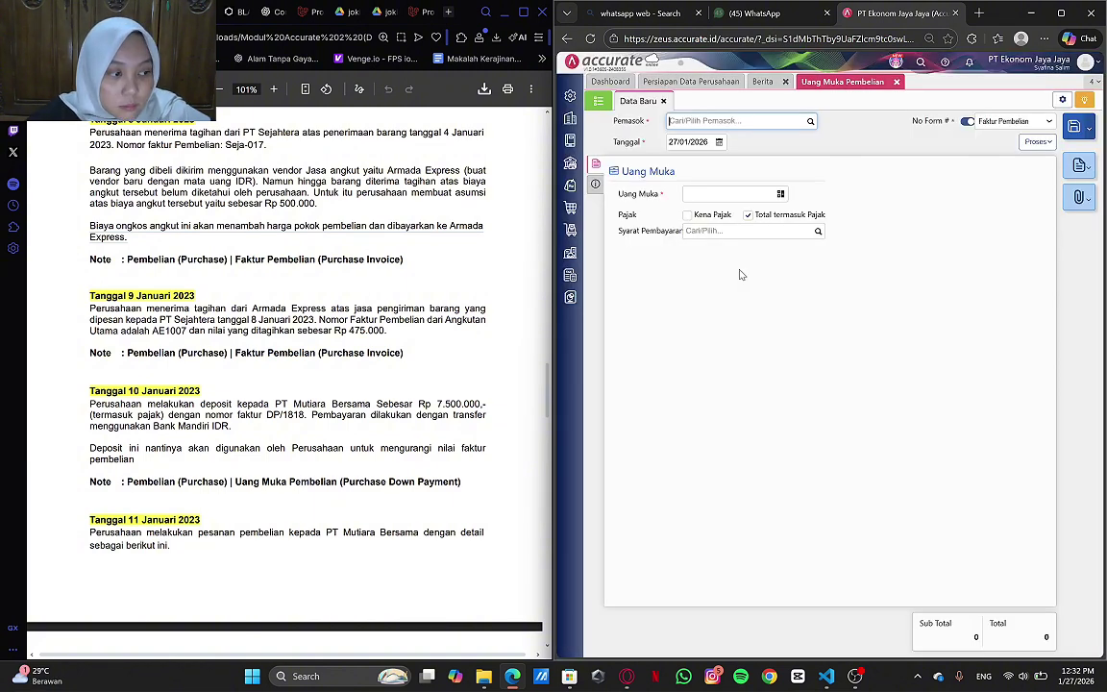
click(810, 122)
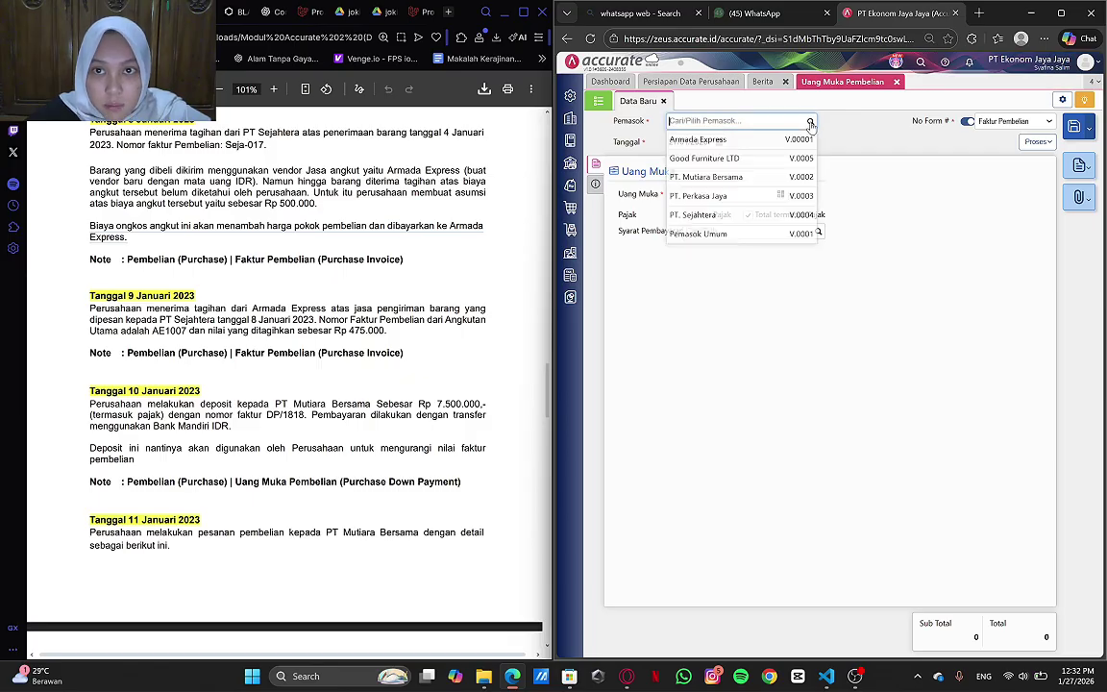
click(756, 178)
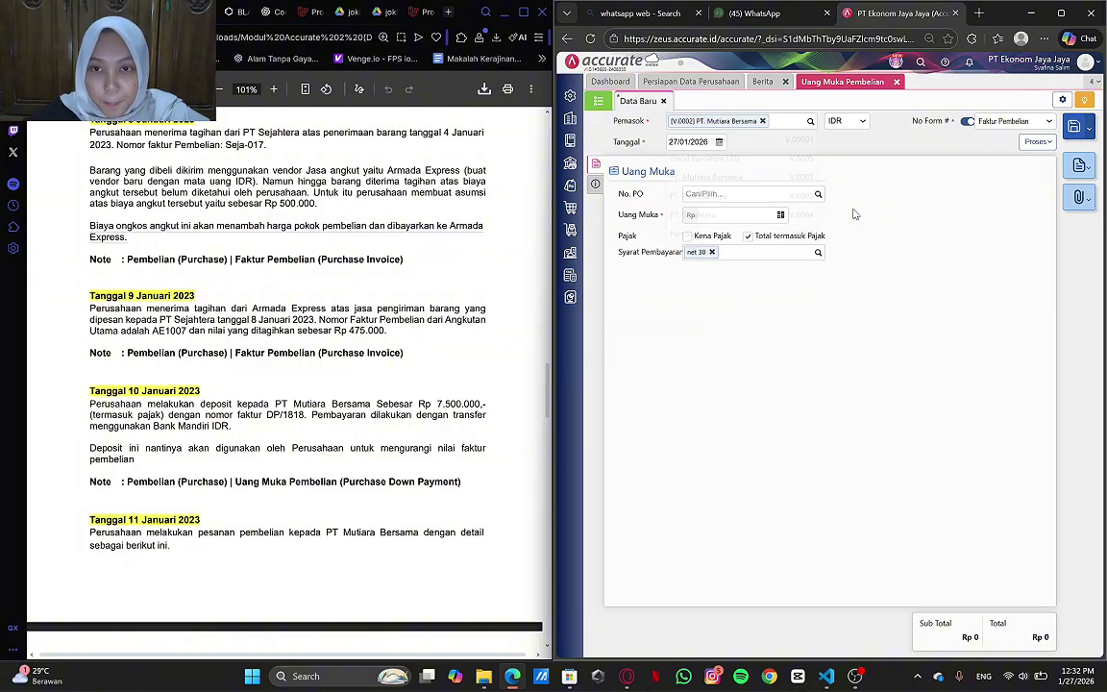
- Set the down payment's date (Tanggal) to 10/01/2023
click(709, 142)
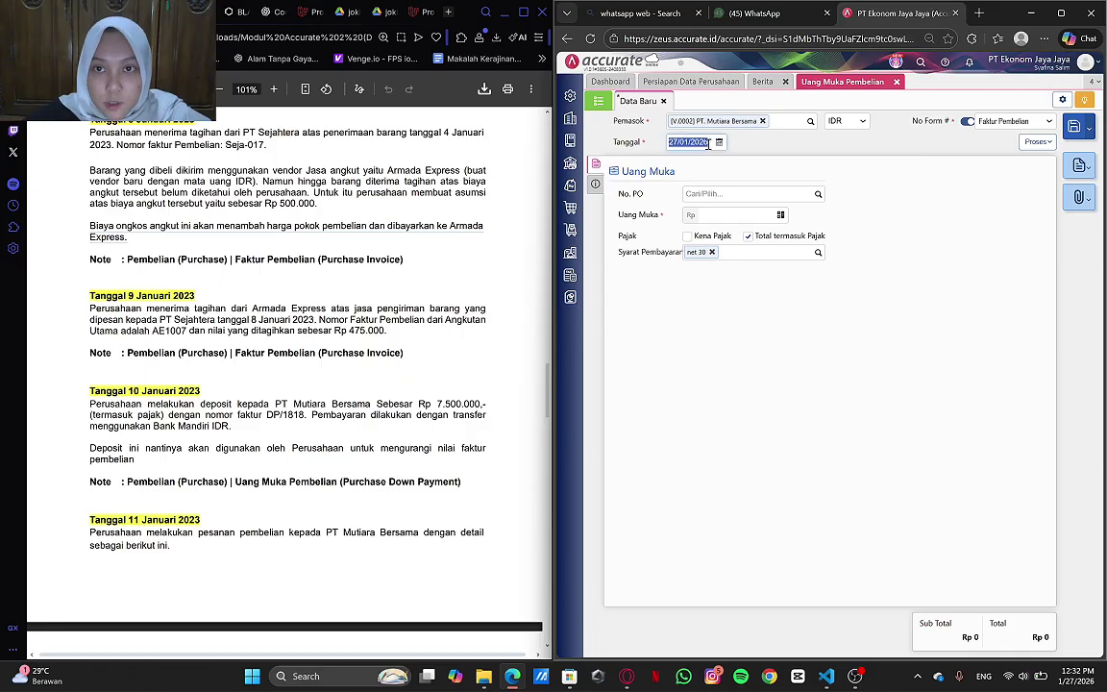
text(10/)
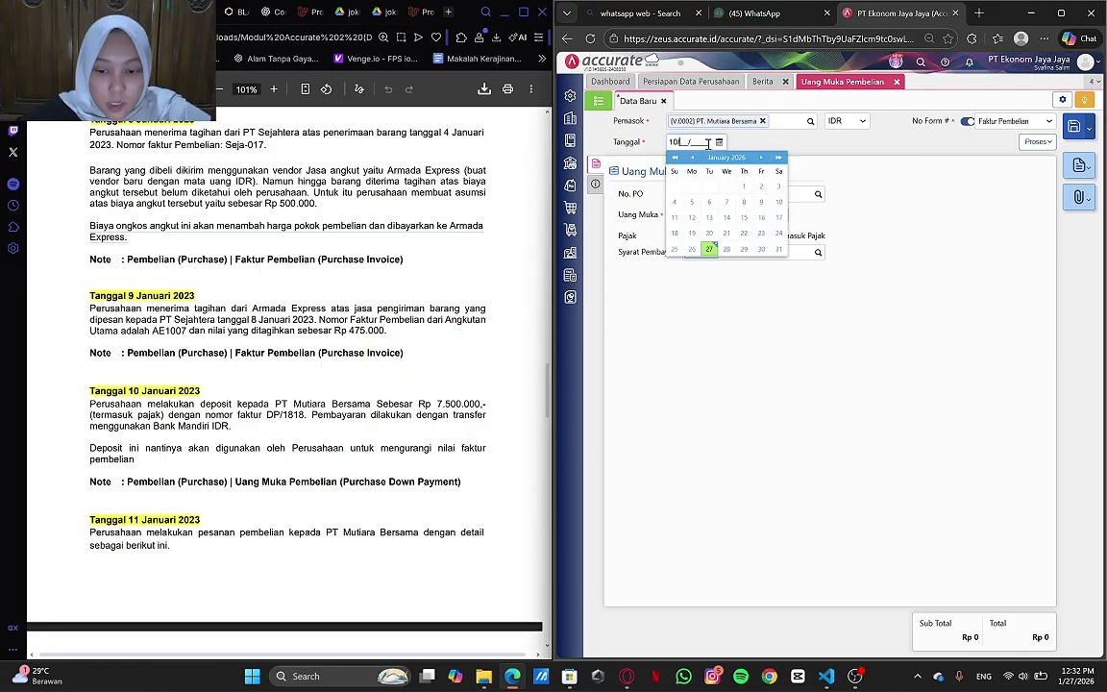
text(01/2023)
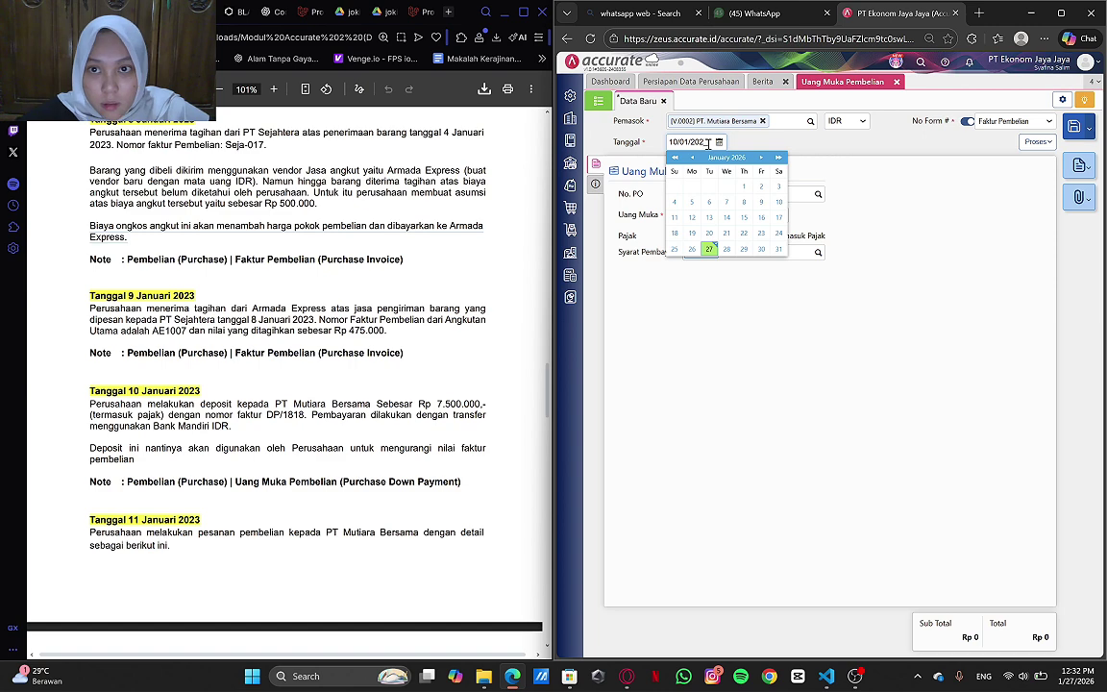
click(681, 354)
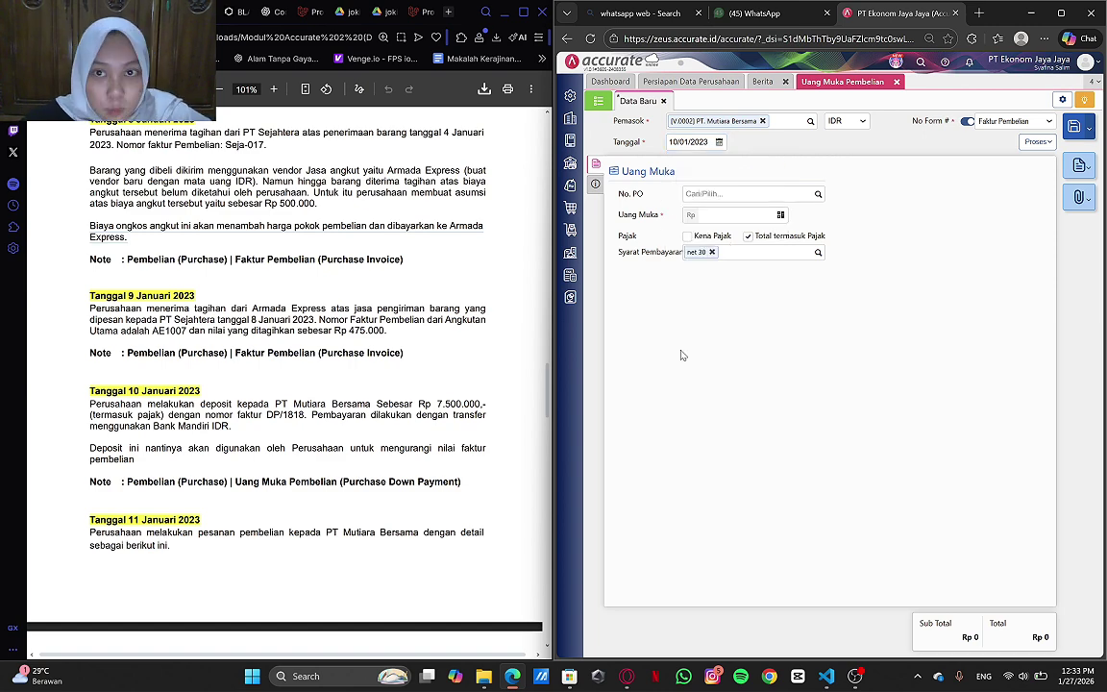
- Set the down payment amount (Uang Muka) to 7.500.000 and make it taxable with Pajak Pertambahan Nilai (PPN 11%)
click(767, 214)
text(7500000)
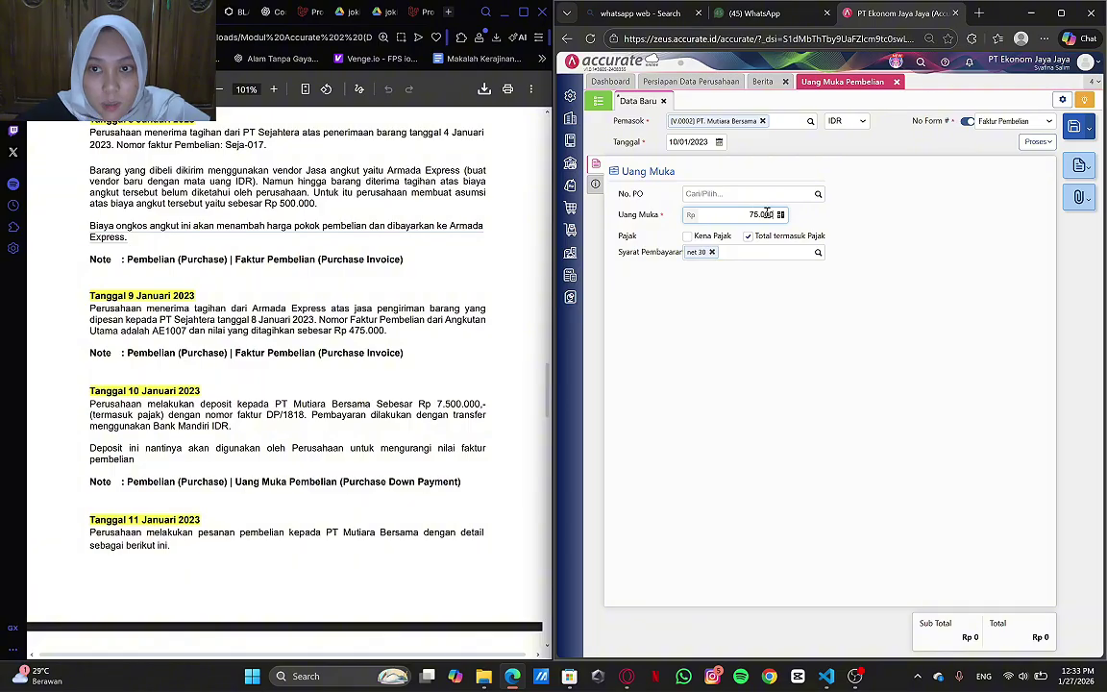
click(695, 381)
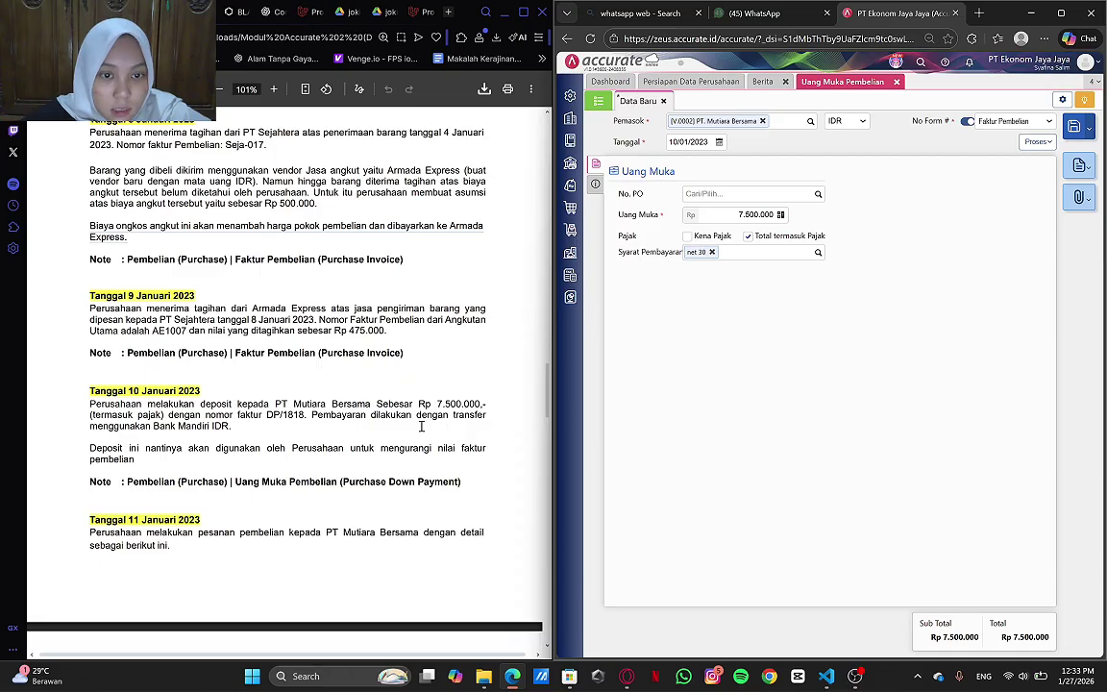
click(687, 236)
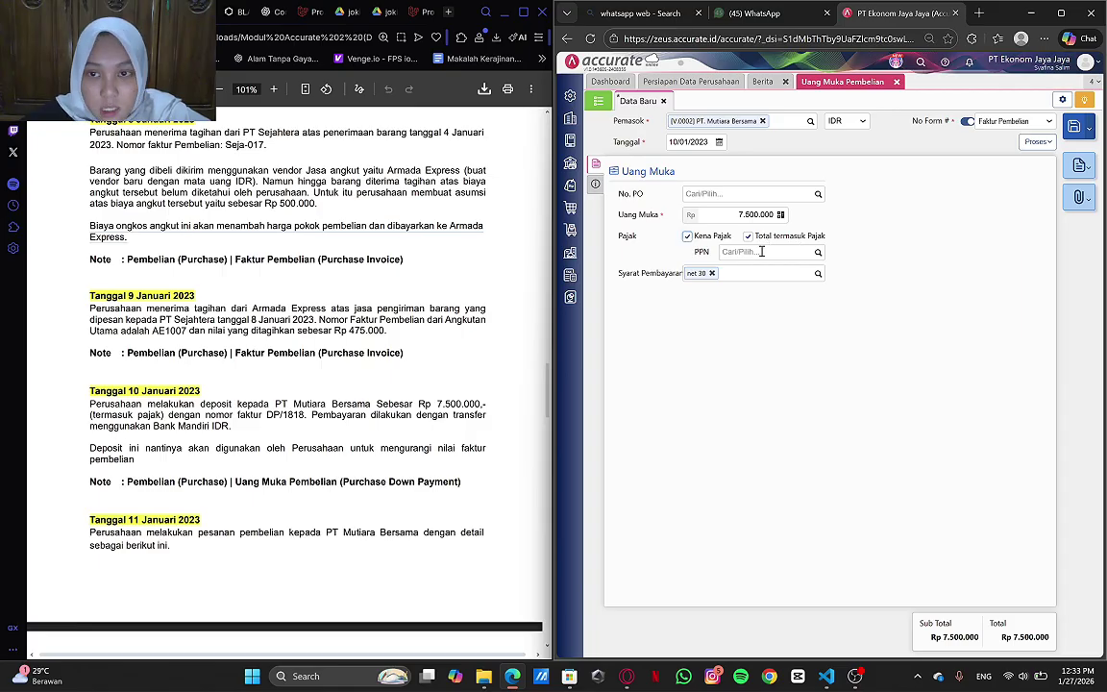
click(818, 253)
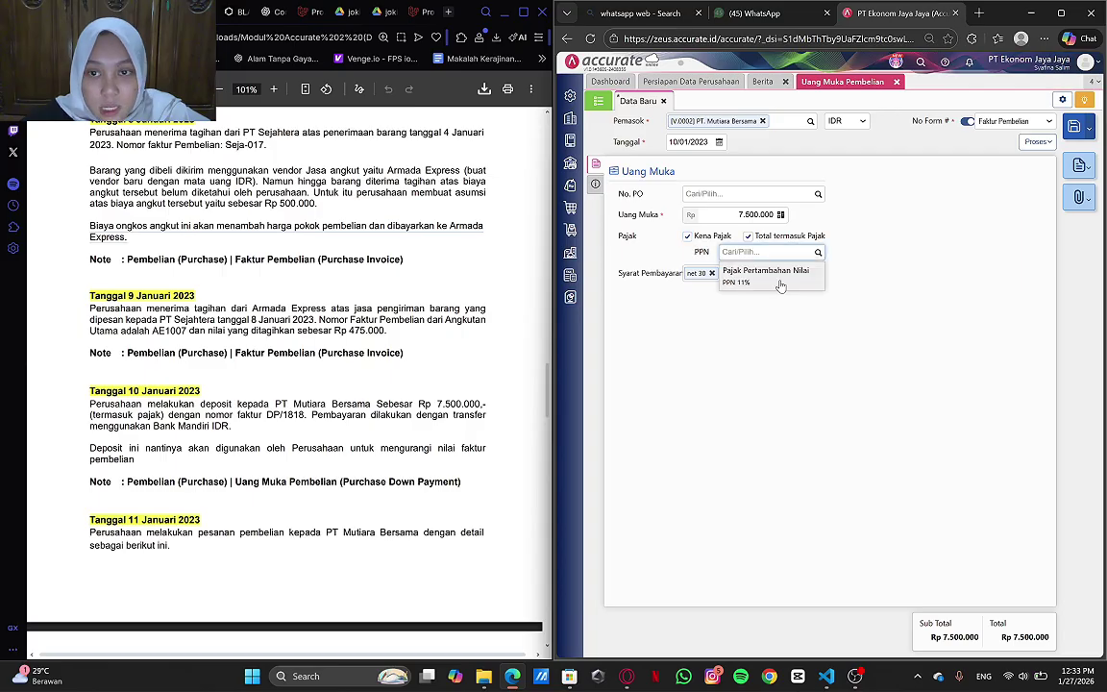
click(781, 280)
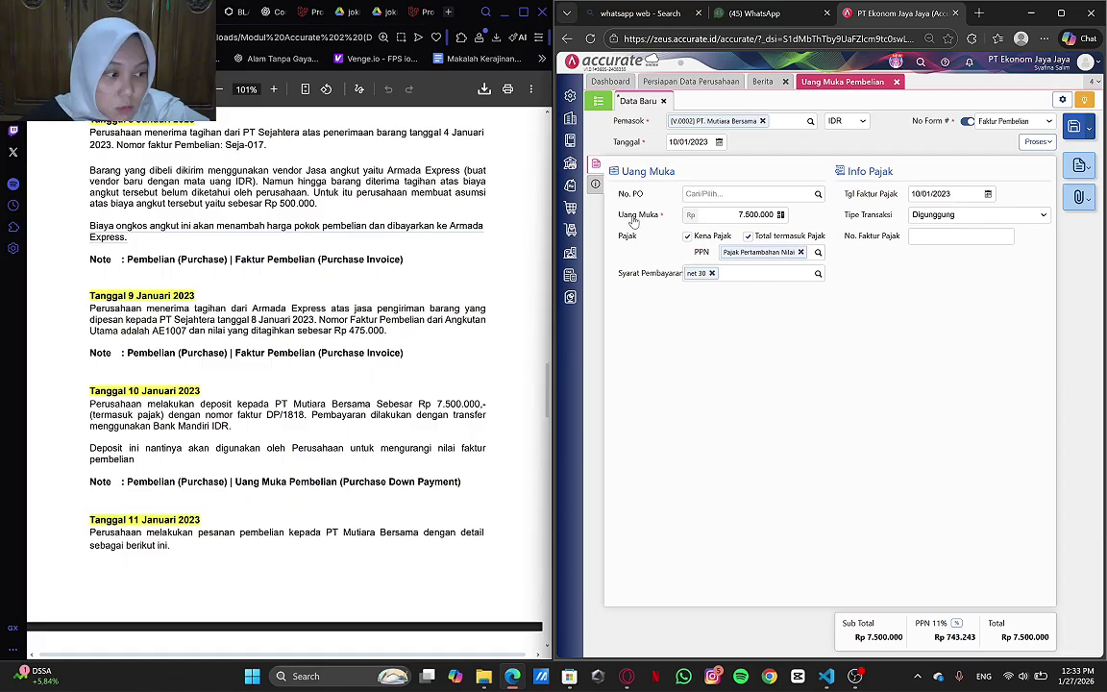
- Set the down payment's No Faktur to DP/1818, copied from the module, and fill in the supplier's stored address
click(595, 183)
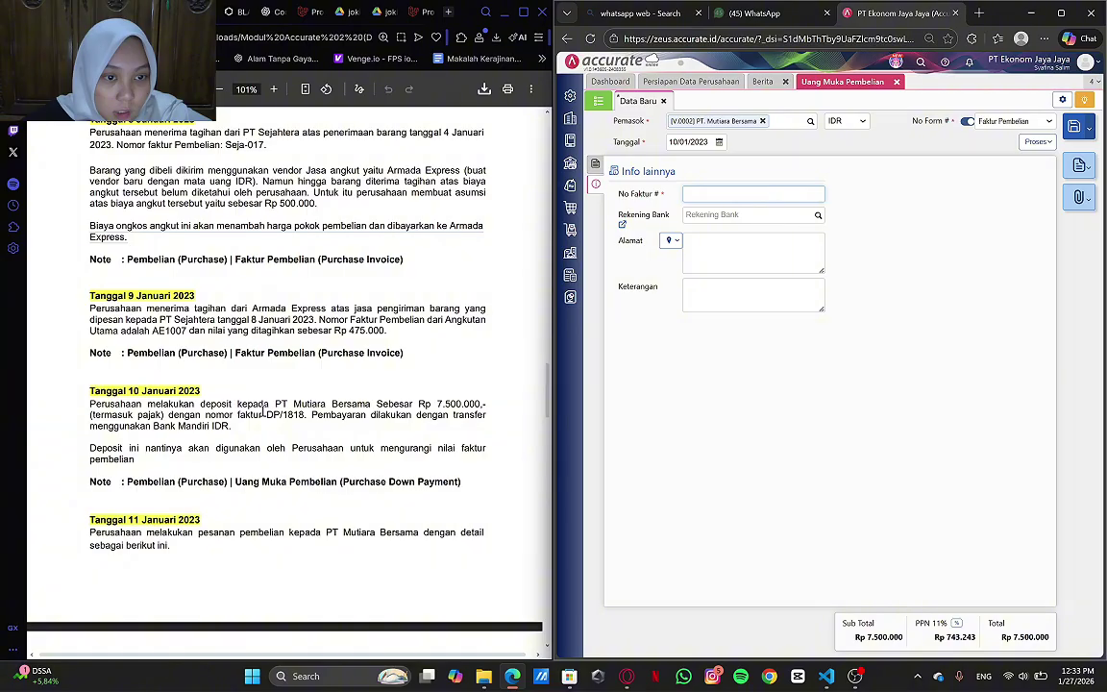
click(267, 414)
drag(267, 414, 302, 415)
key(ctrl+c)
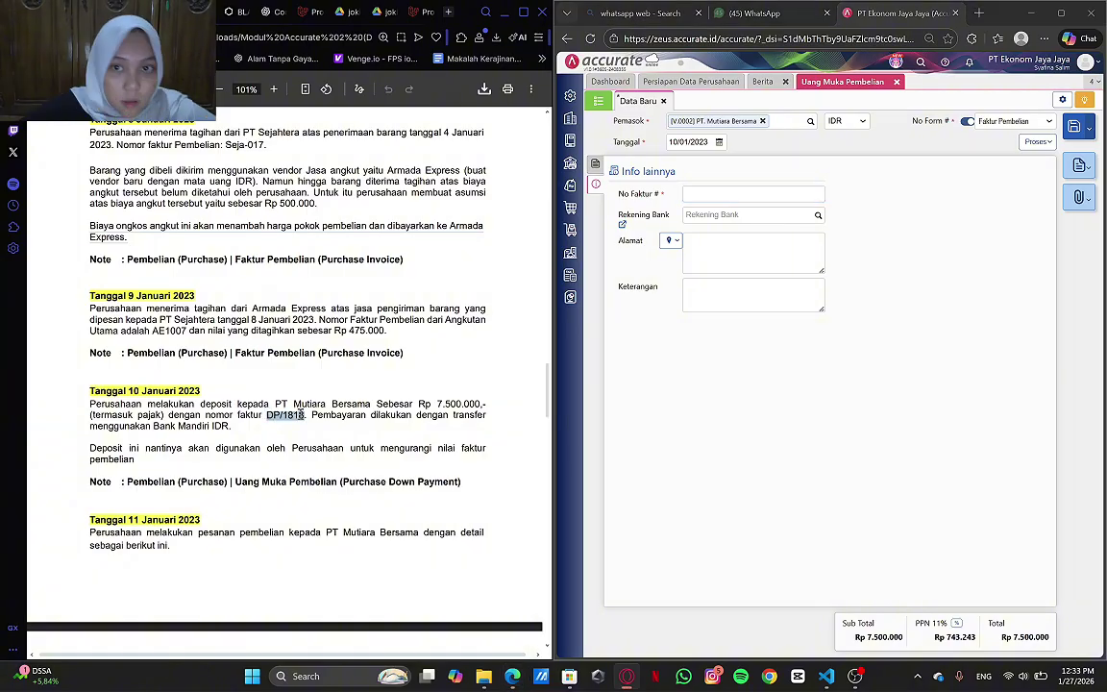
click(700, 194)
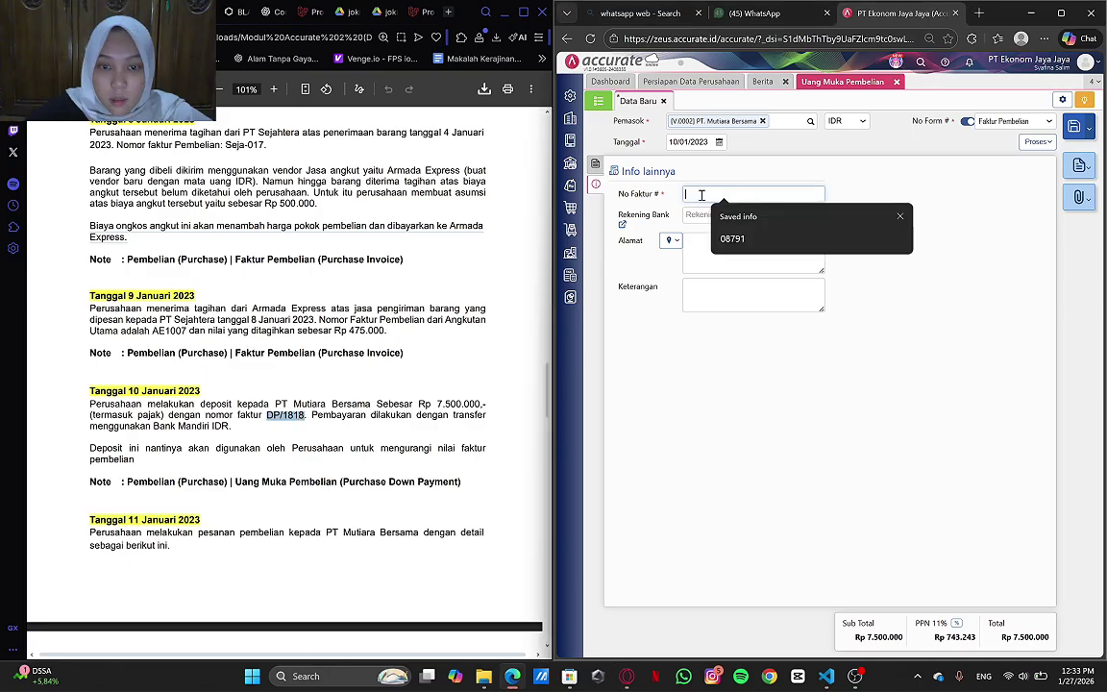
key(ctrl+v)
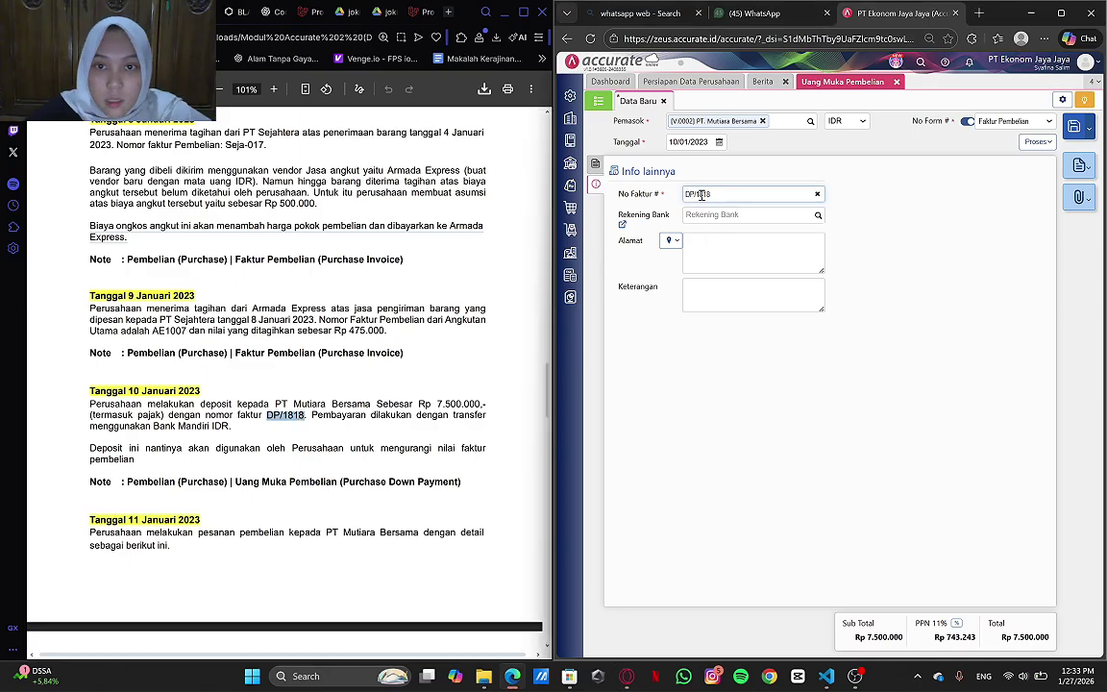
click(688, 252)
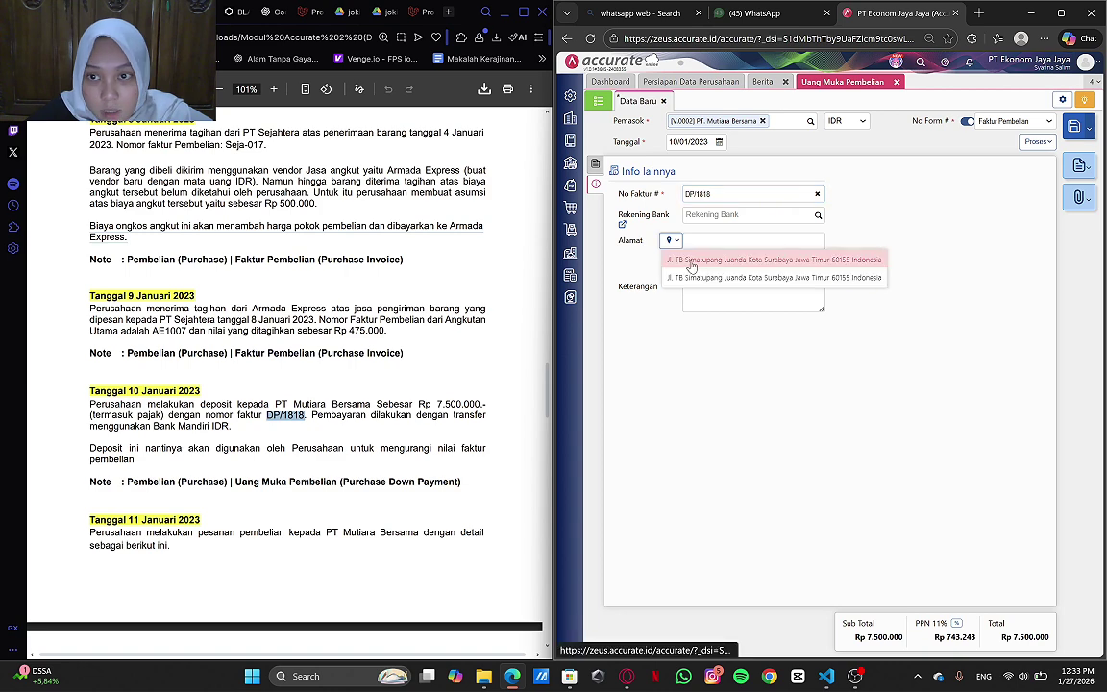
click(691, 262)
- Set the down payment's Keterangan to "Perusahaan melakukan deposit kepada PT Mutiara Bersama Sebesar Rp 7.500.000,- (termasuk pajak) dengan nomor faktur DP/1818"
click(700, 285)
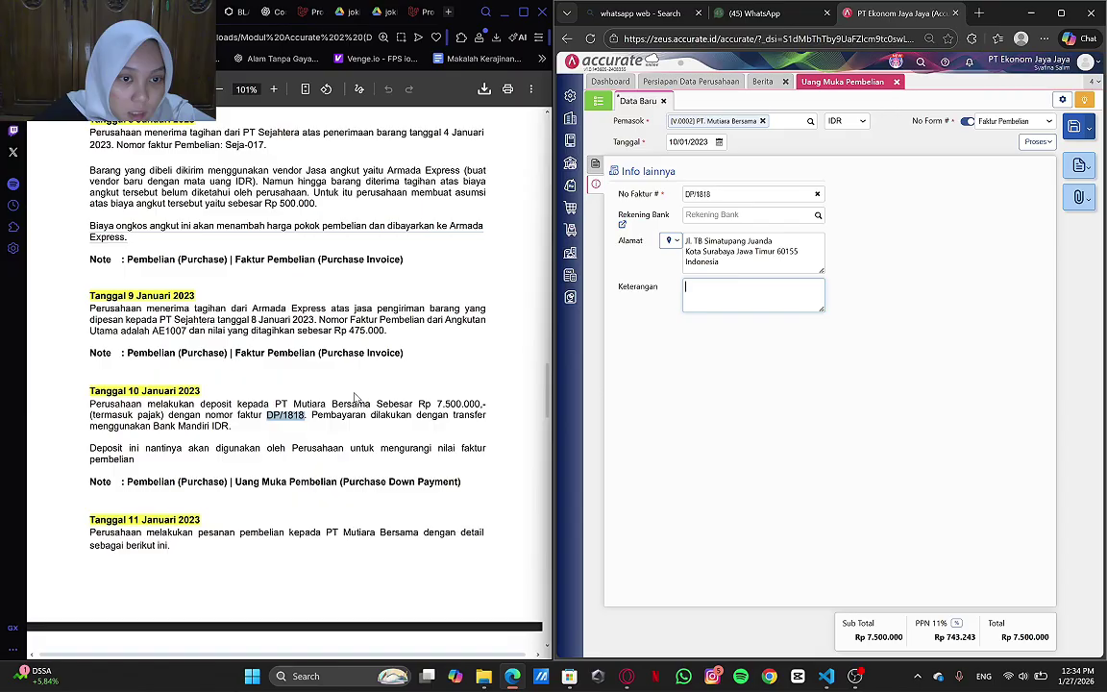
click(300, 415)
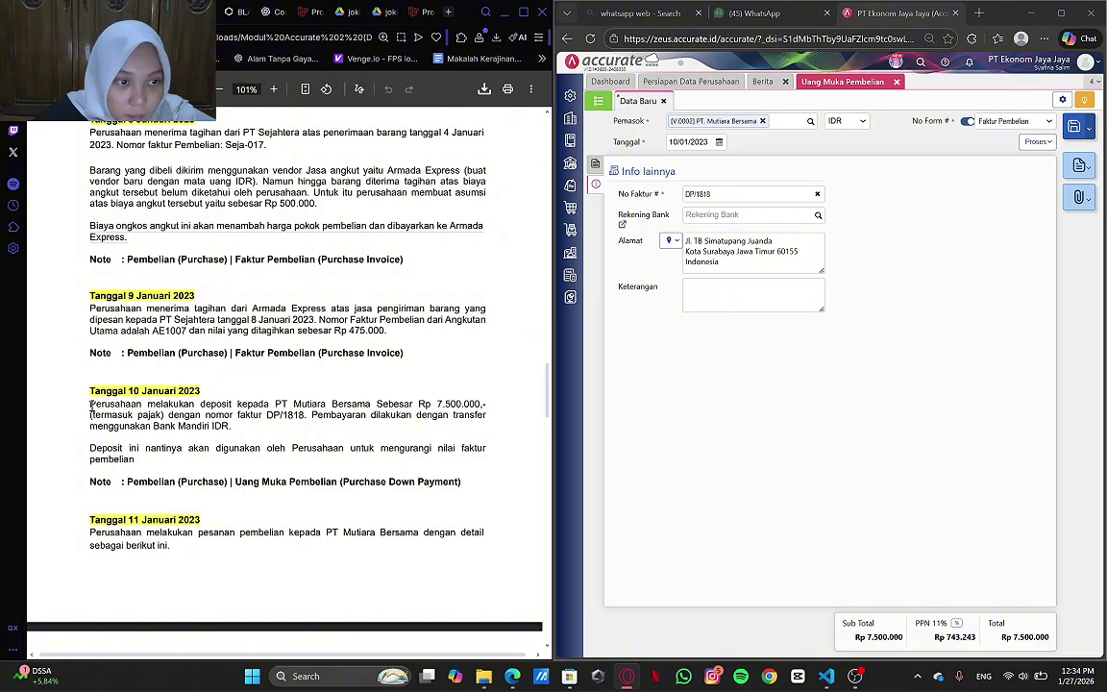
drag(90, 405, 306, 415)
key(ctrl+c)
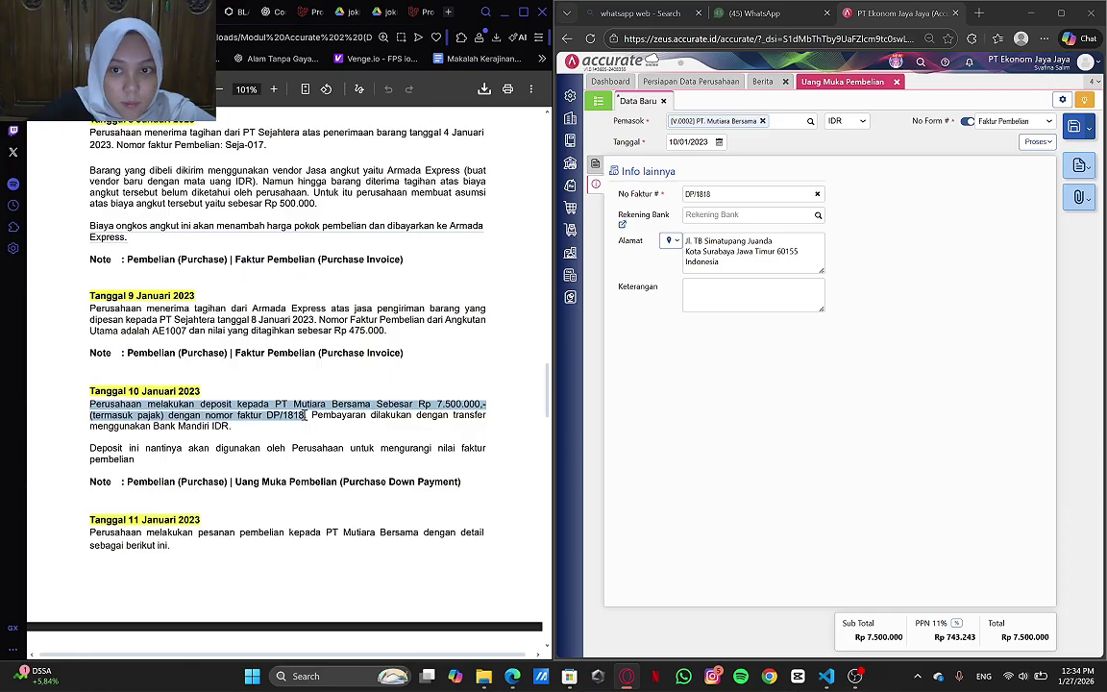
click(743, 296)
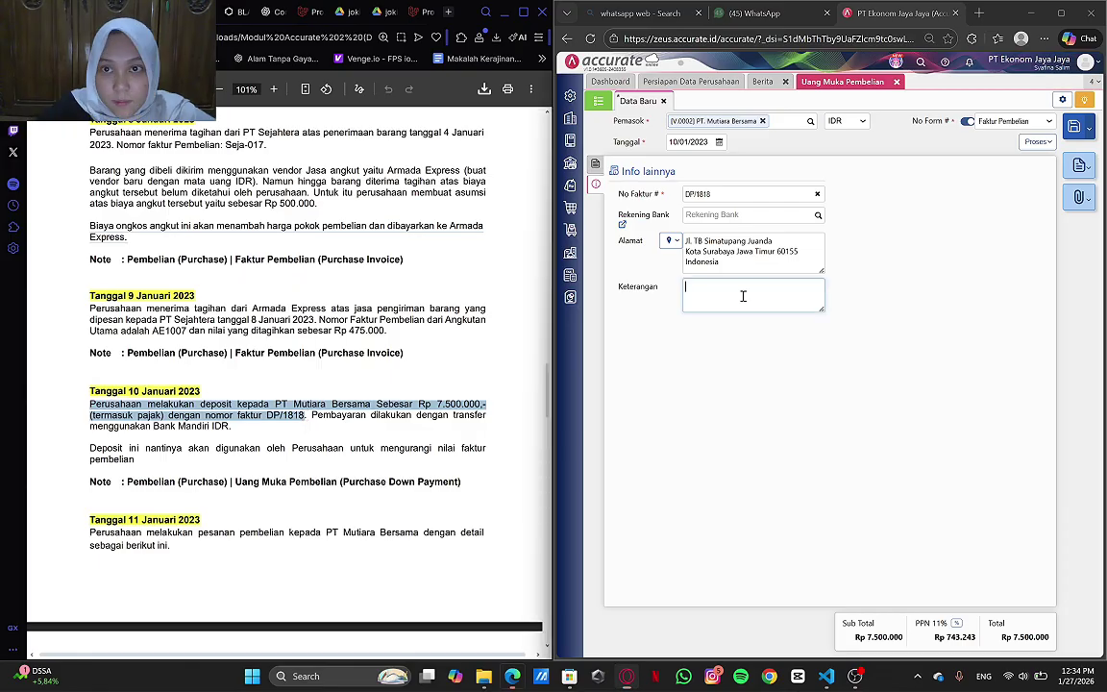
key(ctrl+v)
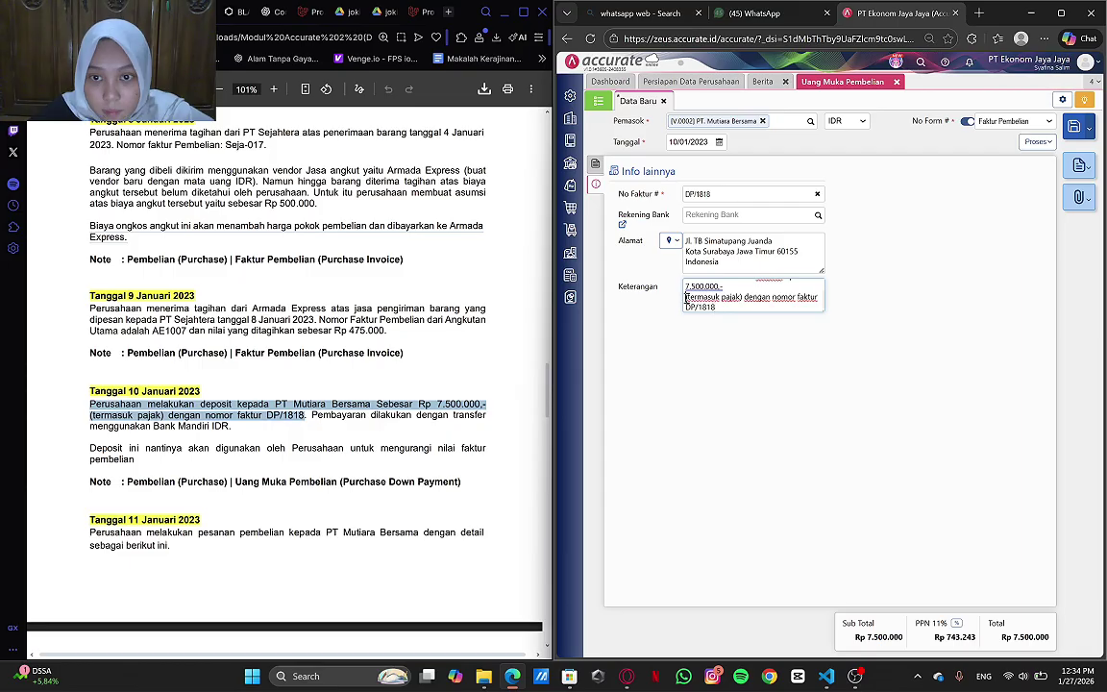
text(PT Mutiara Bersama Sebesar Rp)
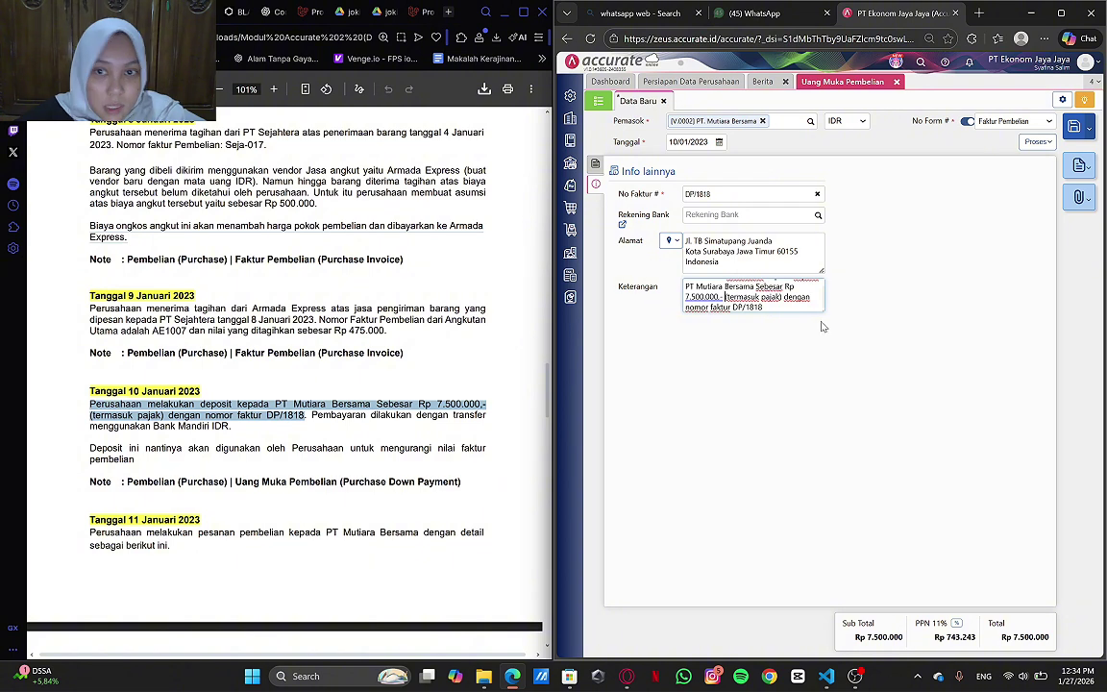
- Review the down payment's main details and process it into a purchase payment (Pembayaran)
click(596, 165)
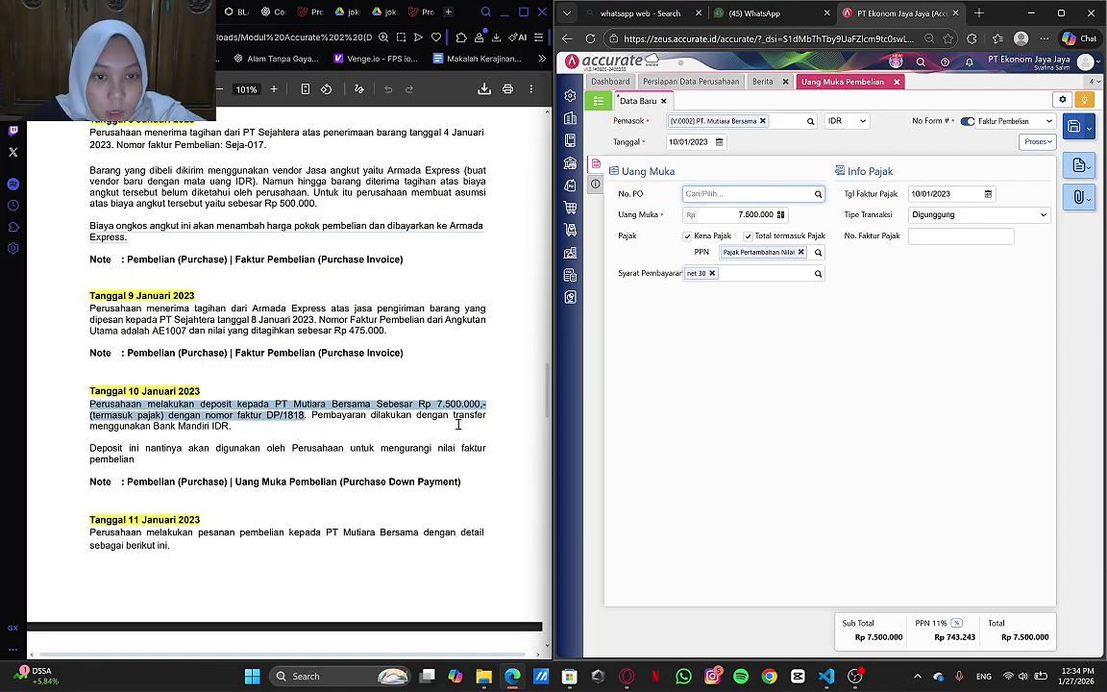
click(558, 359)
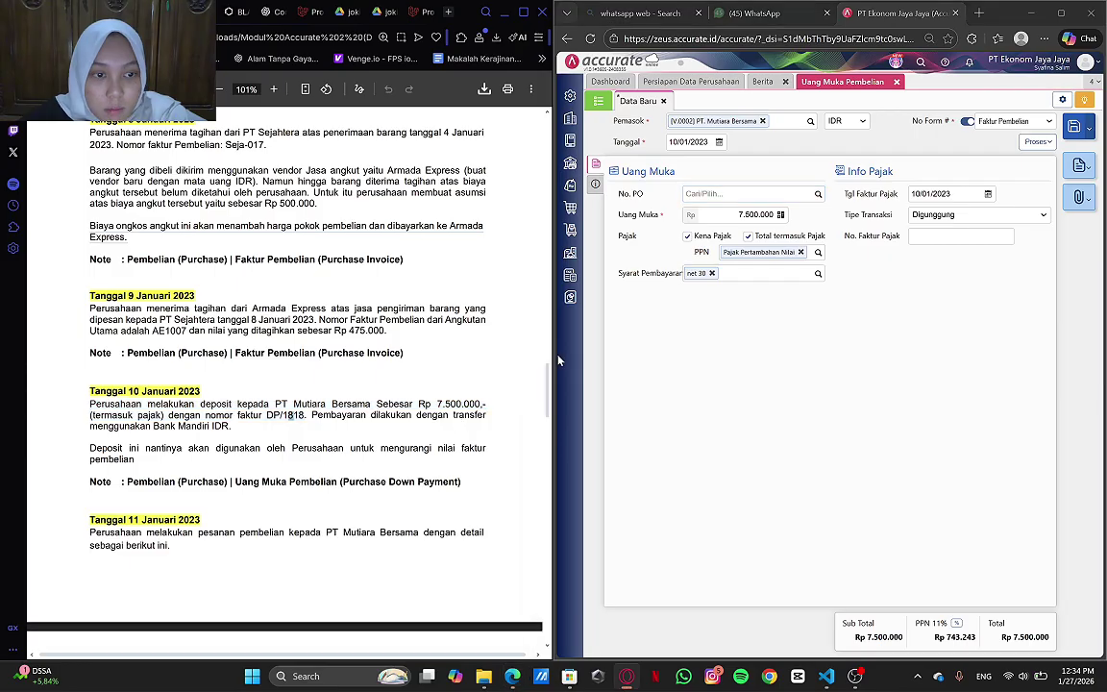
click(1038, 141)
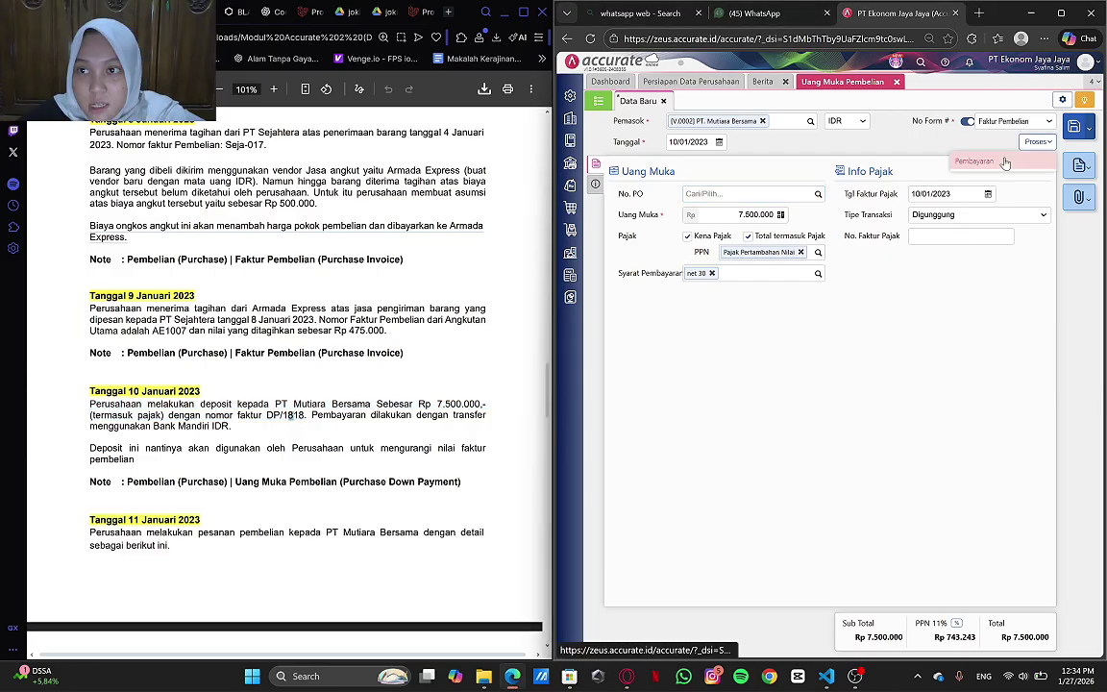
click(1005, 162)
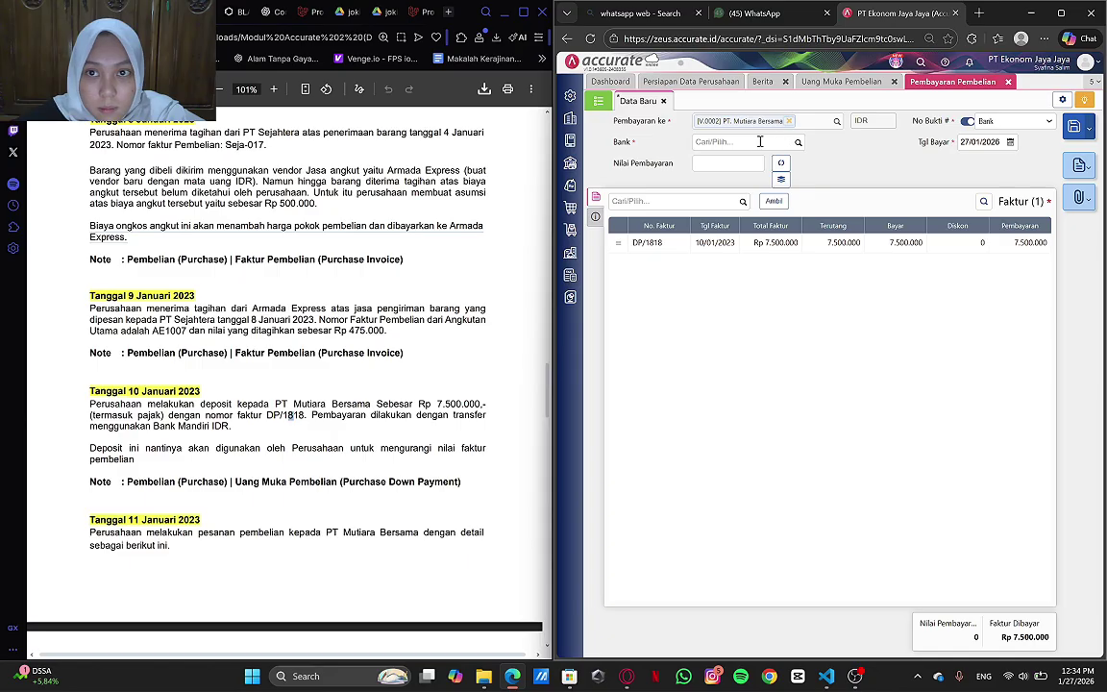
- Pay from Bank Mandiri IDR and fill the payment value (Nilai Pembayaran) with the invoice's 7.500.000
click(798, 143)
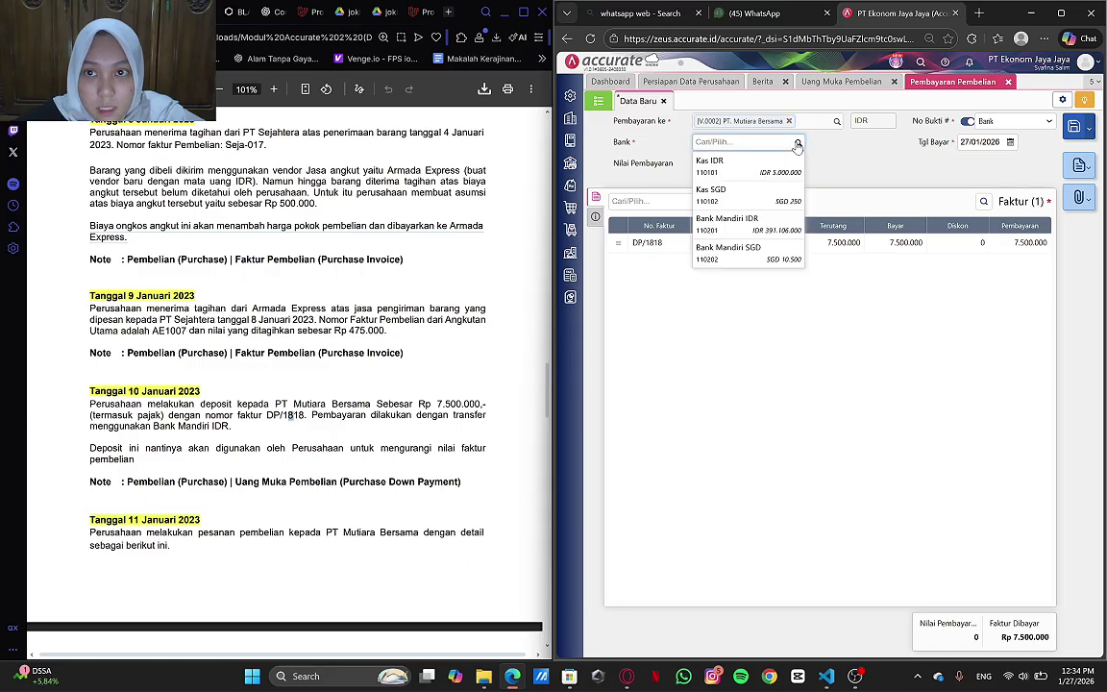
click(775, 224)
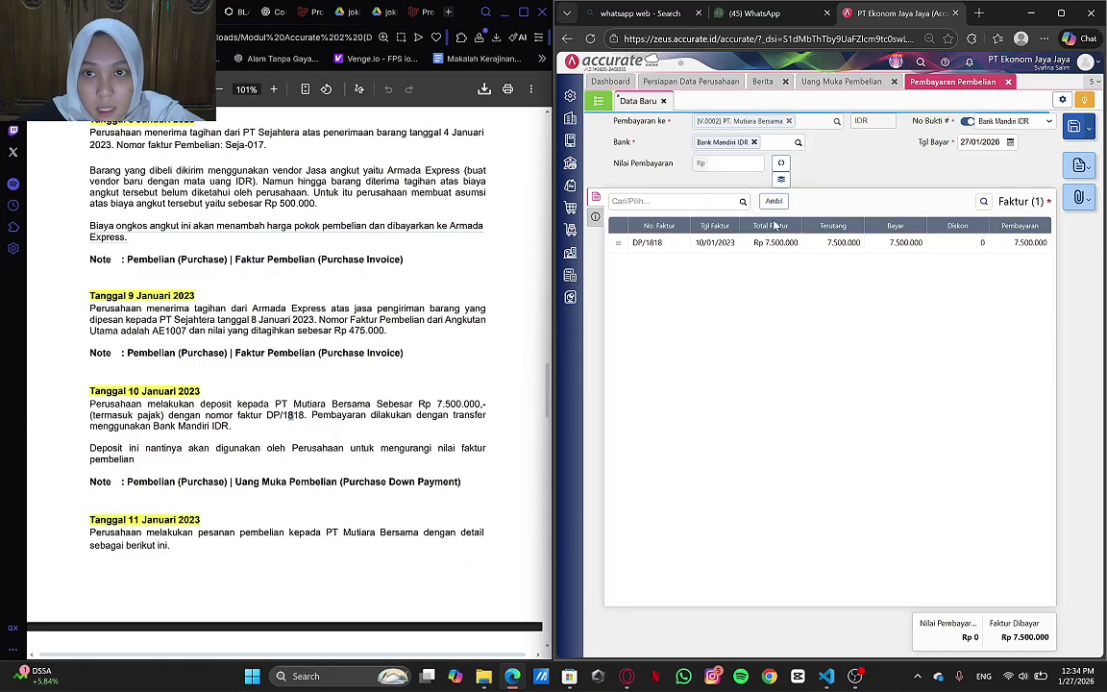
click(780, 164)
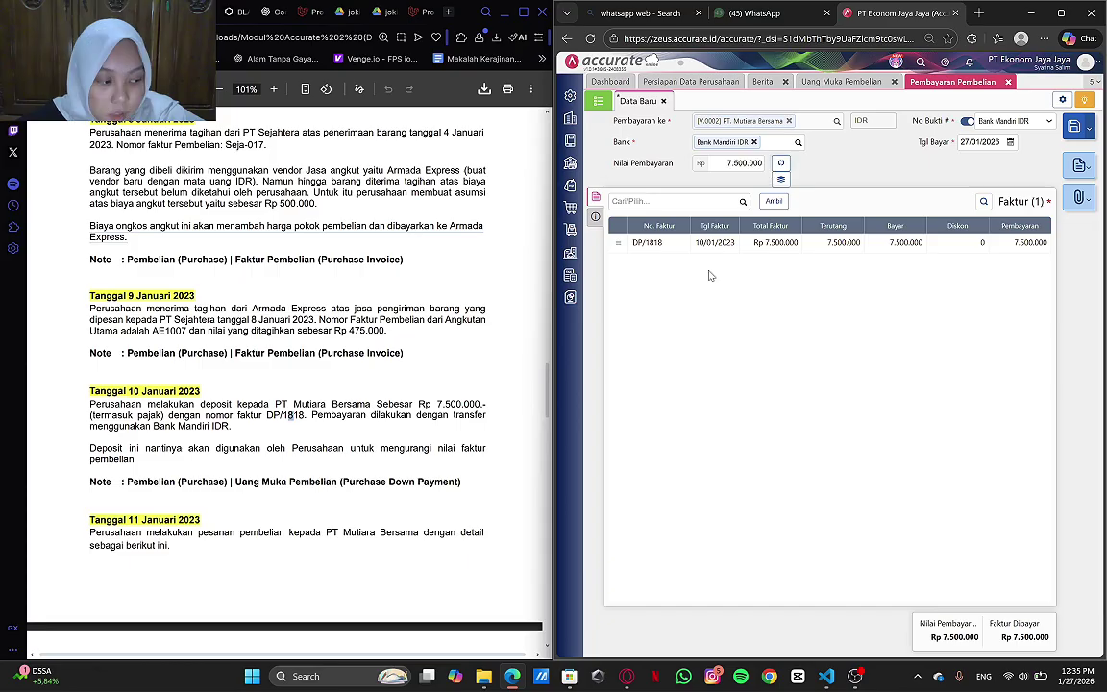
- Set the purchase payment's date (Tgl Bayar) to 10/01/2023
click(1000, 142)
text(10/01/2023)
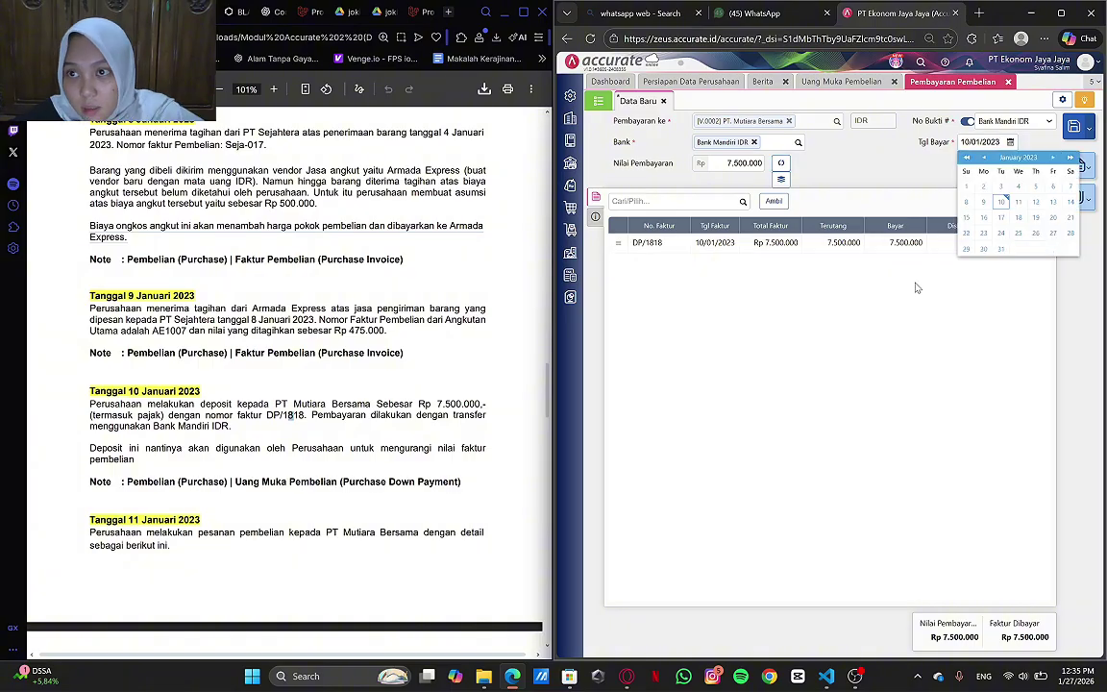
click(917, 287)
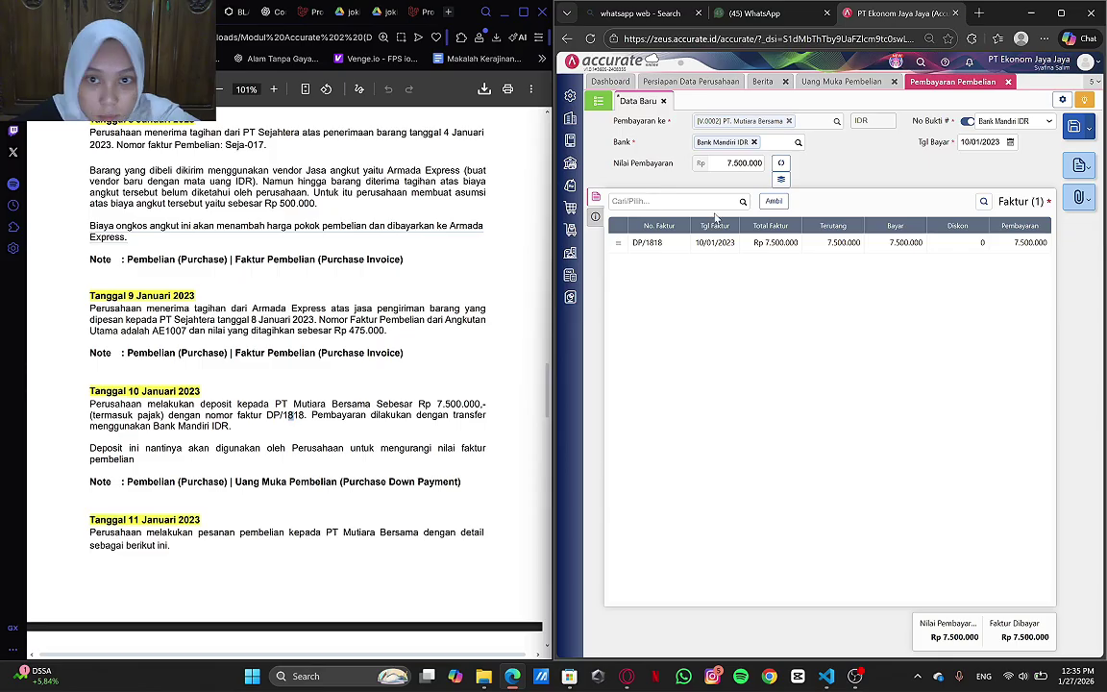
- Set the purchase payment's Metode Bayar to Transfer Bank and its Keterangan to "Pembayaran dilakukan dengan transfer menggunakan Bank Mandiri IDR."
click(595, 216)
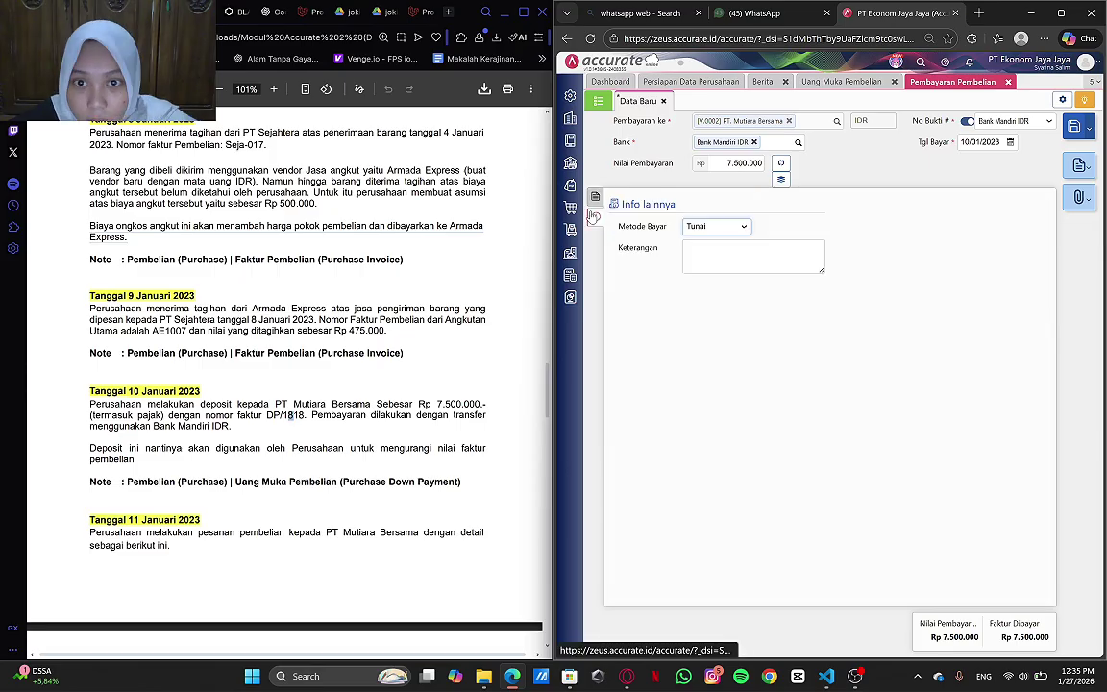
click(742, 227)
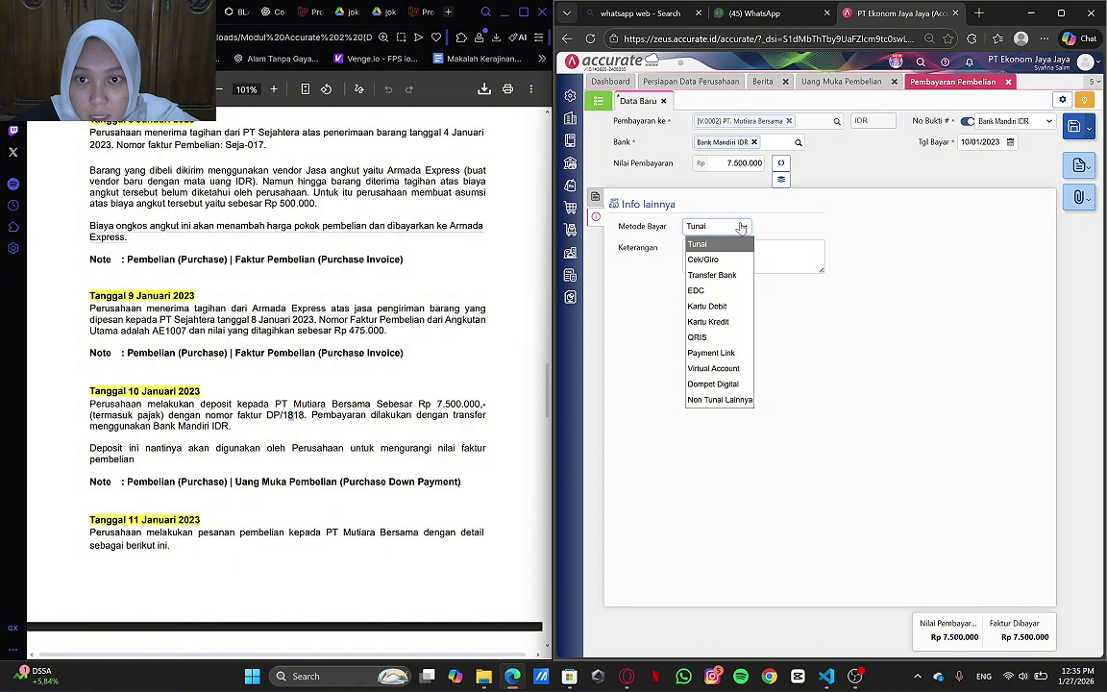
click(713, 275)
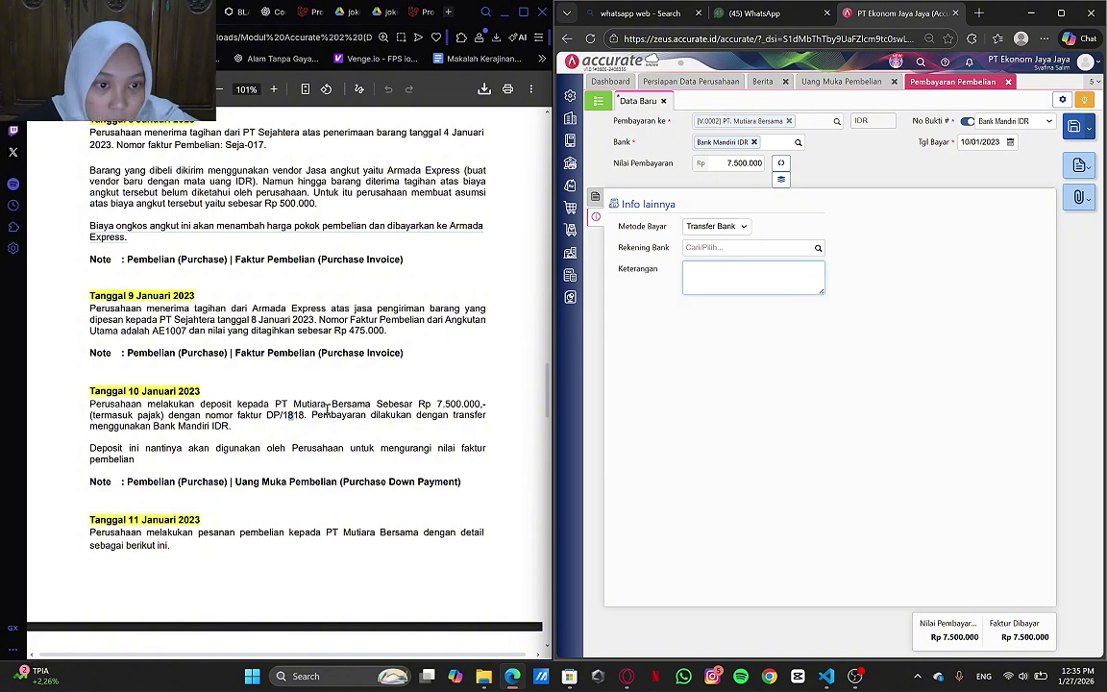
mouse_move(237, 415)
mouse_down()
mouse_move(310, 415)
mouse_move(232, 425)
mouse_up()
key(ctrl+c)
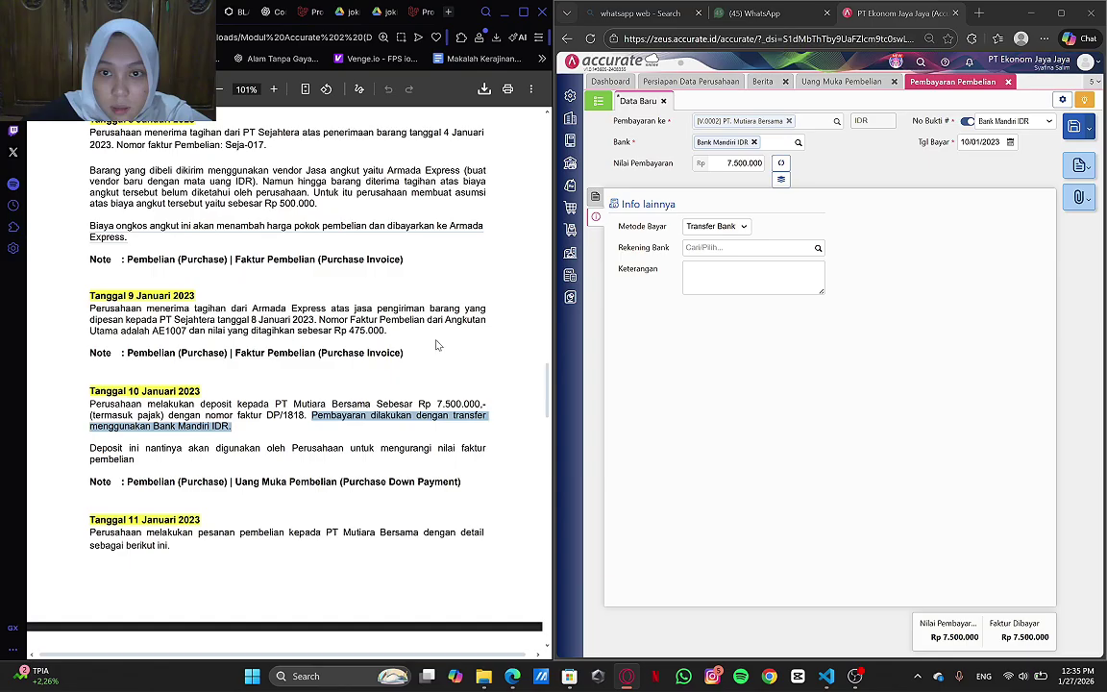
click(728, 279)
key(ctrl+v)
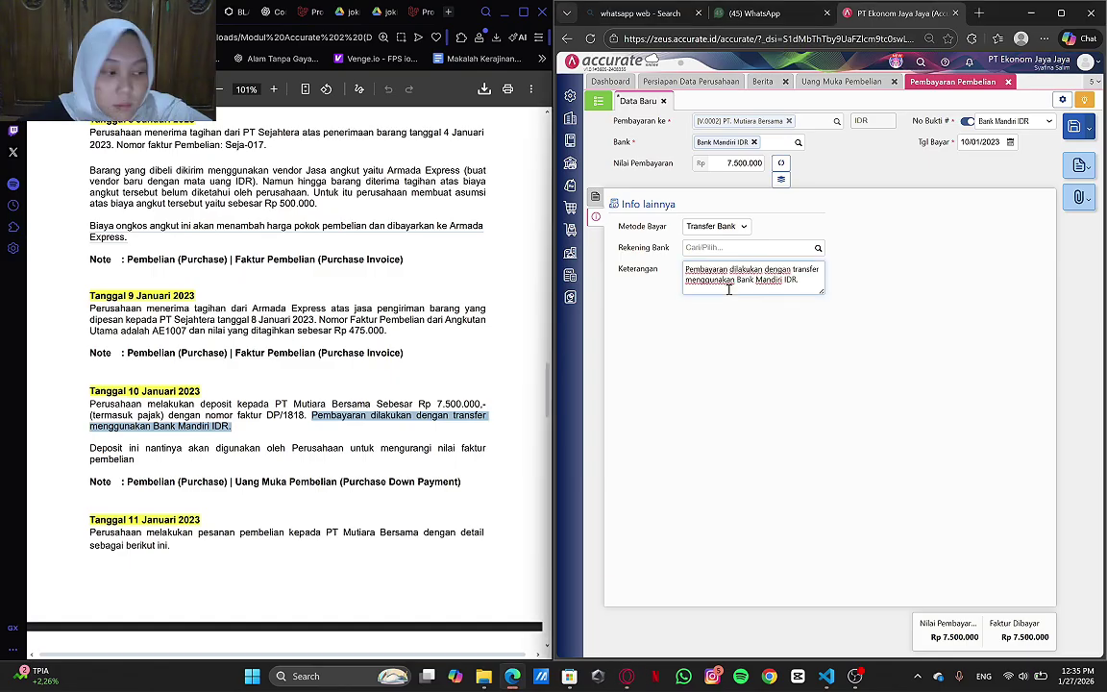
- Check the payment's invoice details for DP/1818, save the purchase payment and close its form
click(595, 198)
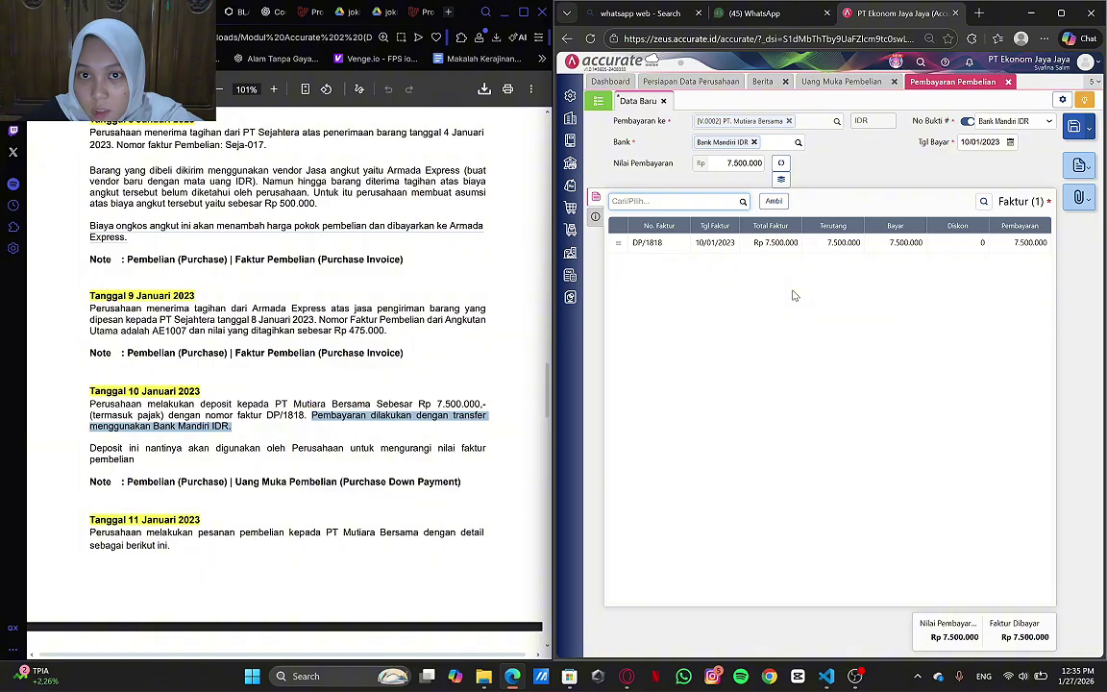
key(ctrl+s)
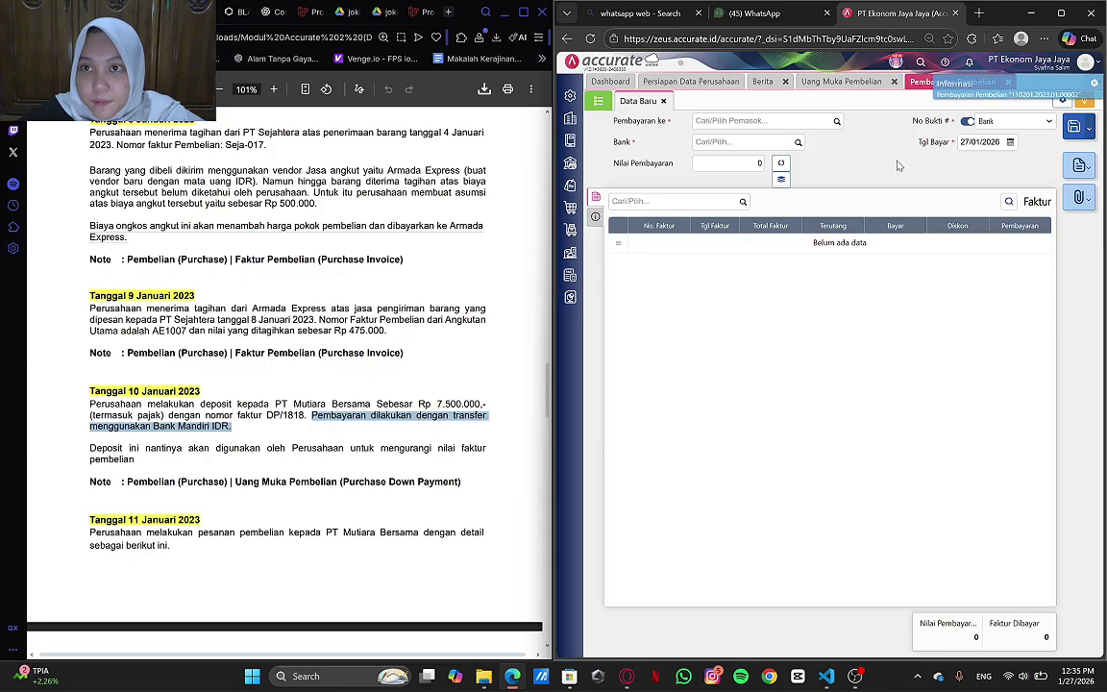
click(1008, 82)
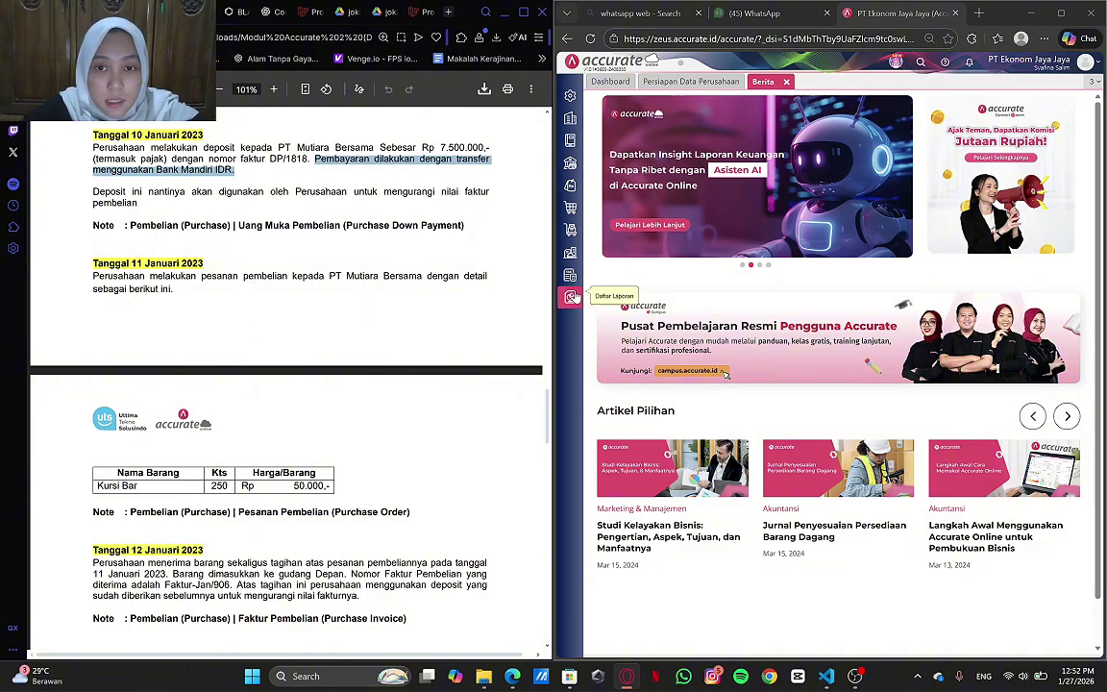
- Create a purchase order (Pesanan Pembelian) to PT Mutiara Bersama dated 11/01/2023 with 250 pcs of Kursi Bar at Rp 50.000 each
click(573, 211)
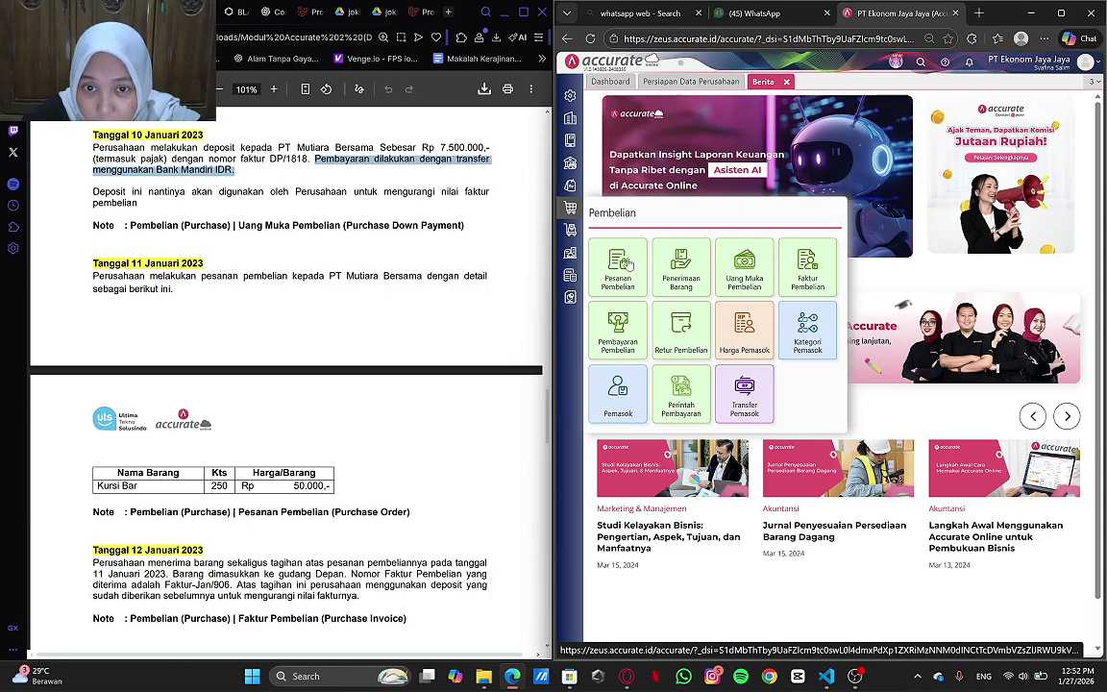
click(702, 348)
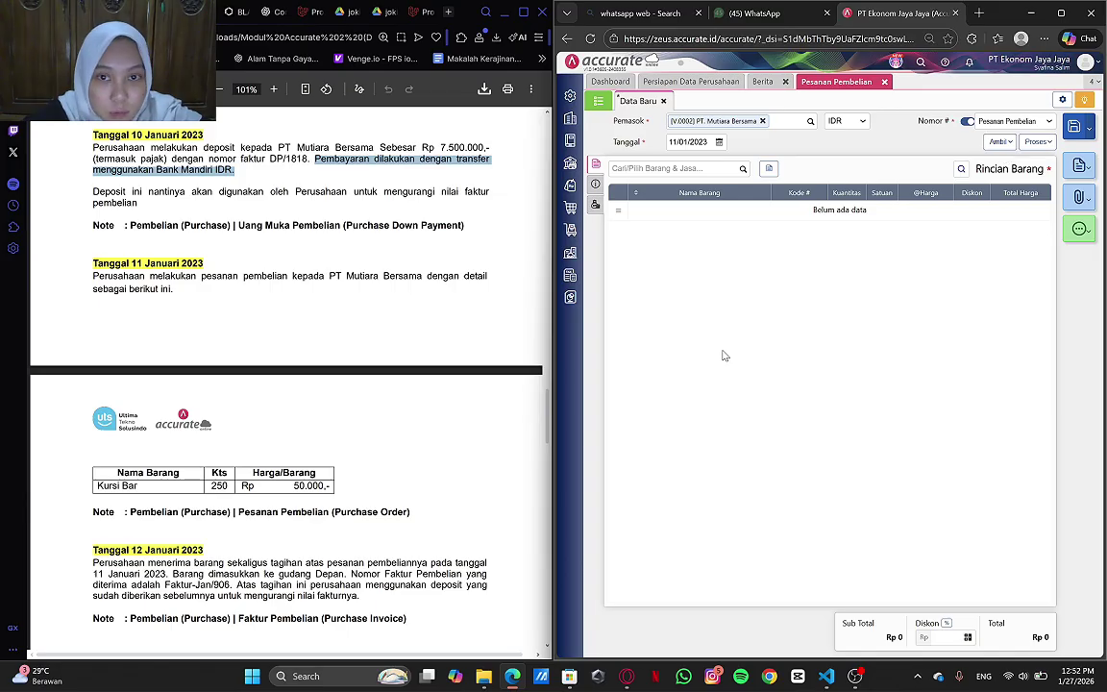
click(743, 171)
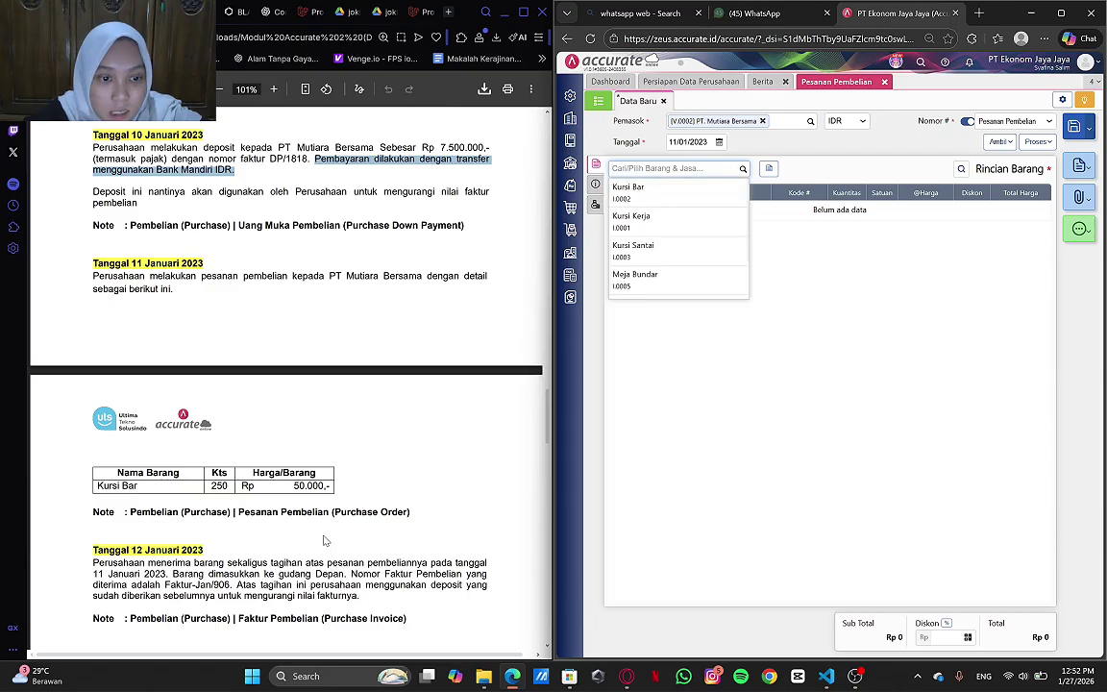
click(630, 200)
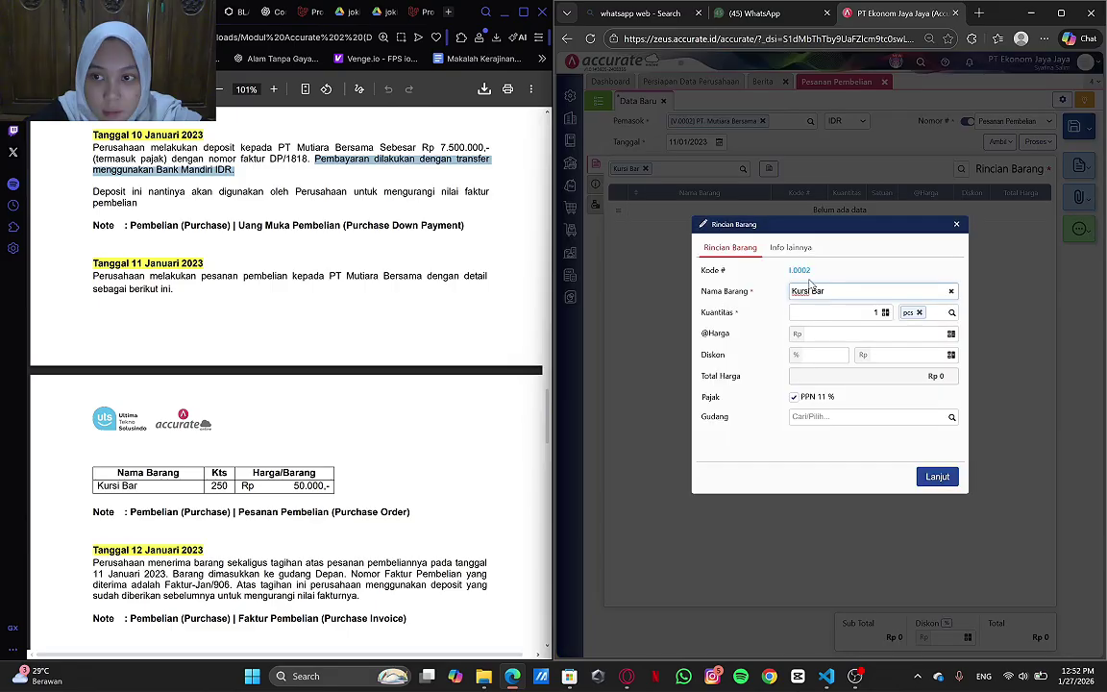
click(877, 313)
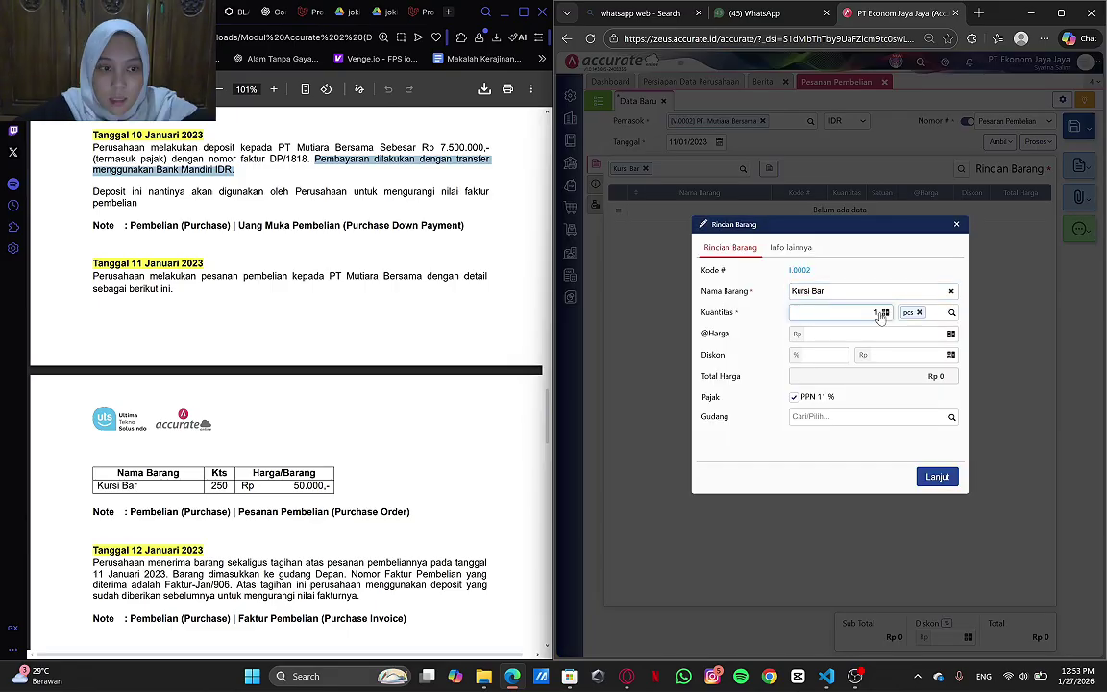
text(250)
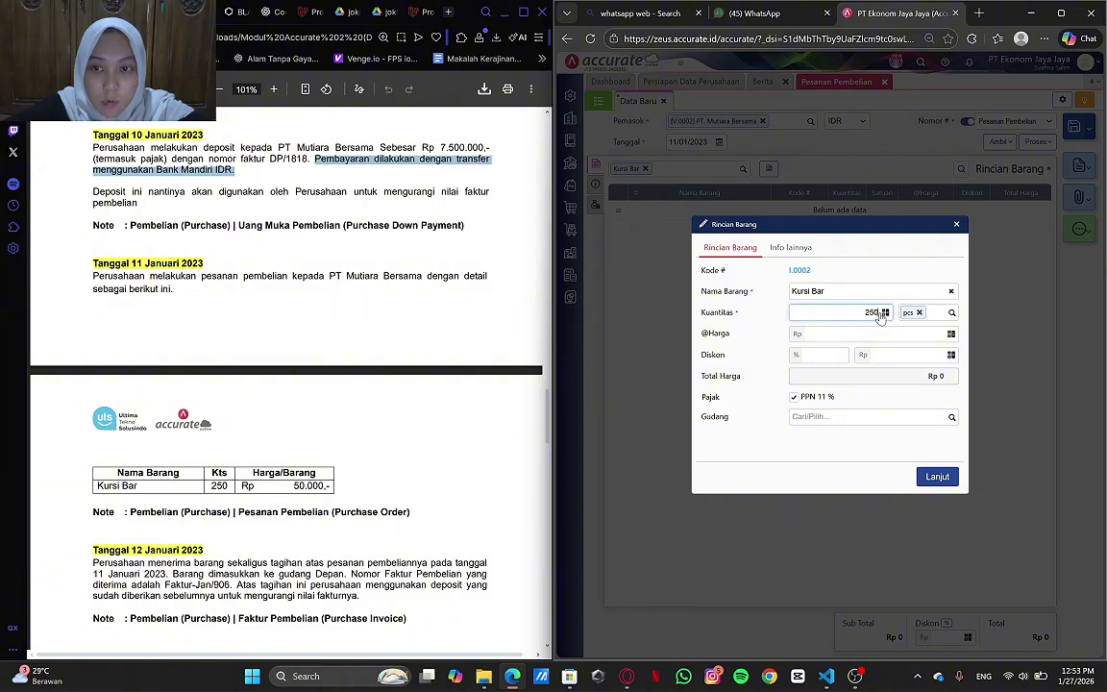
click(897, 334)
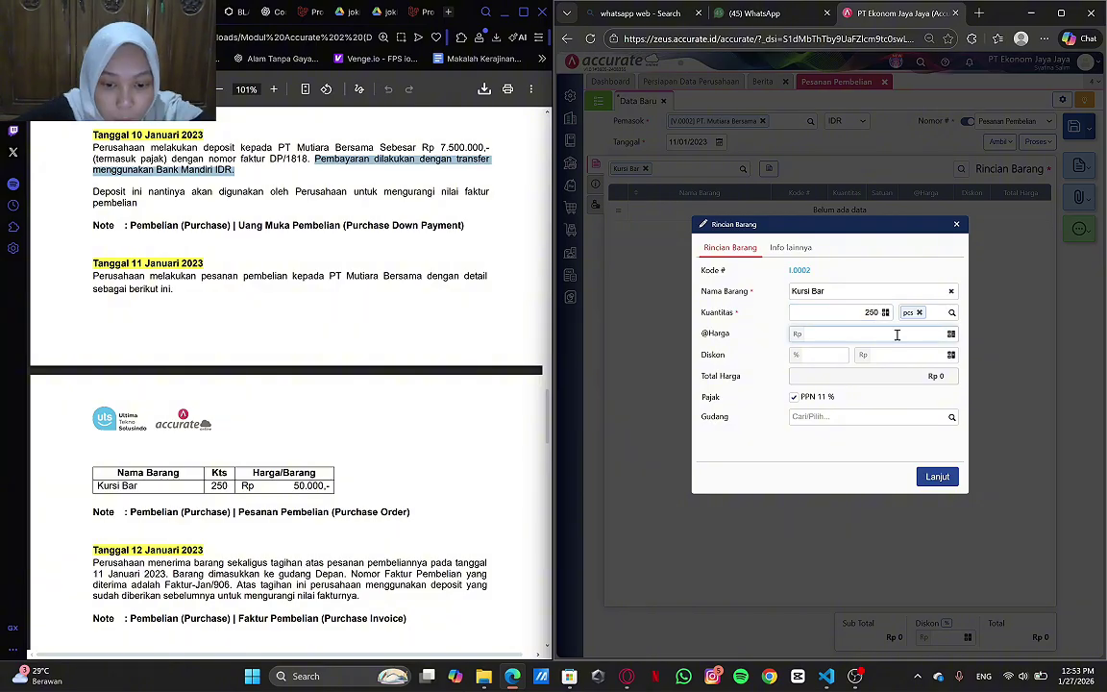
text(50)
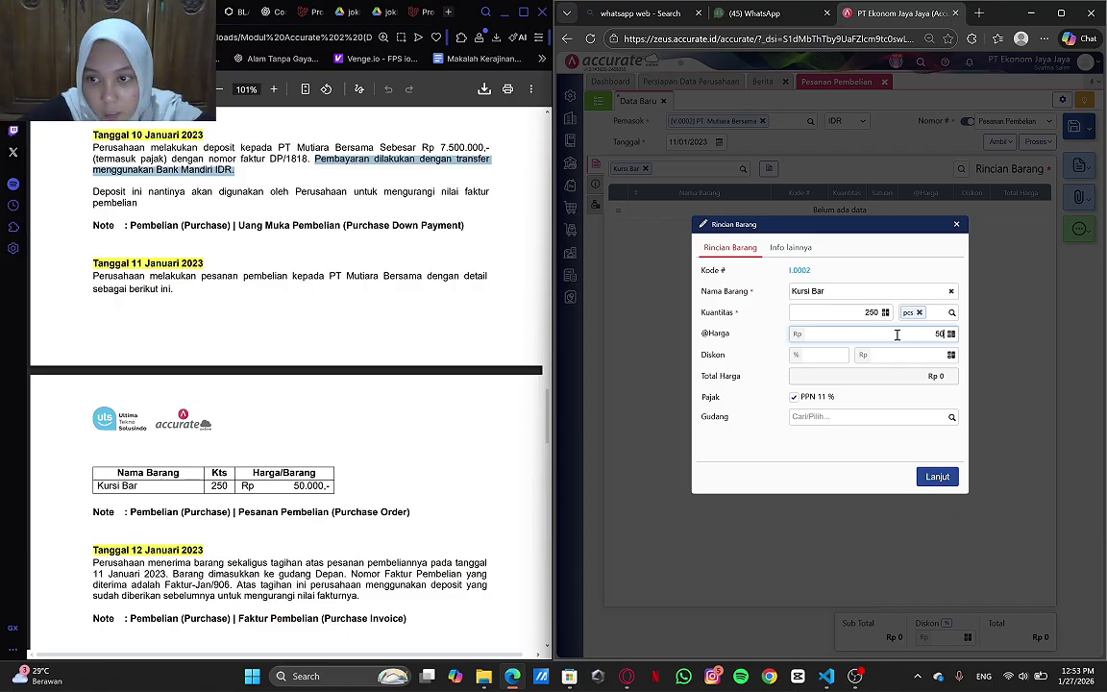
text(.000)
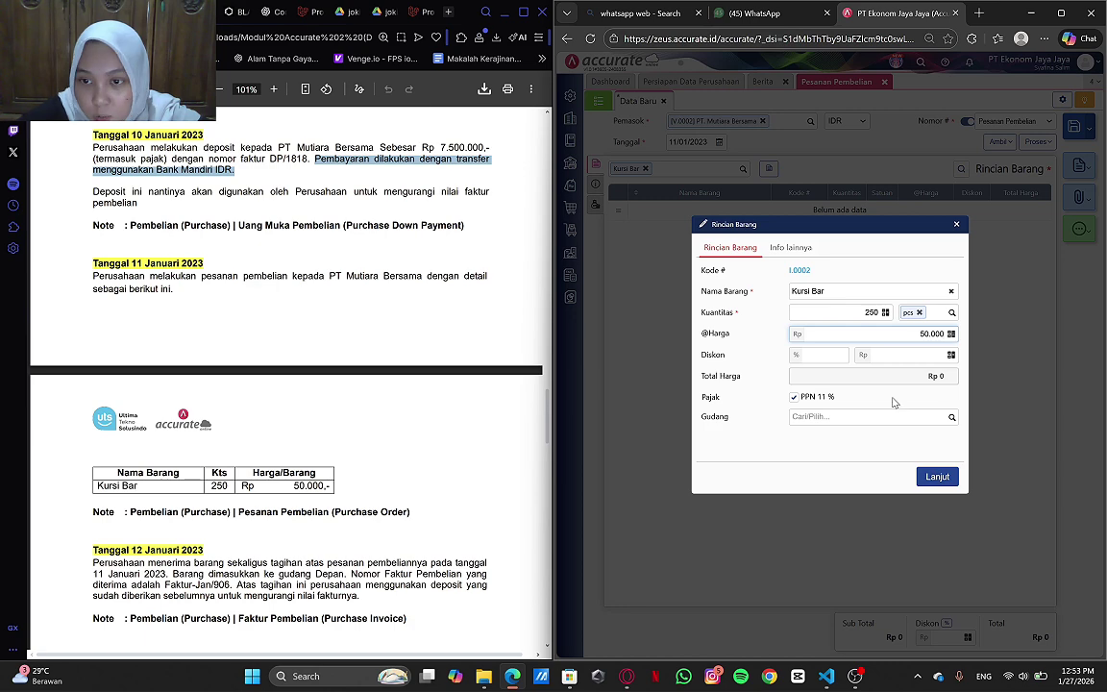
click(931, 477)
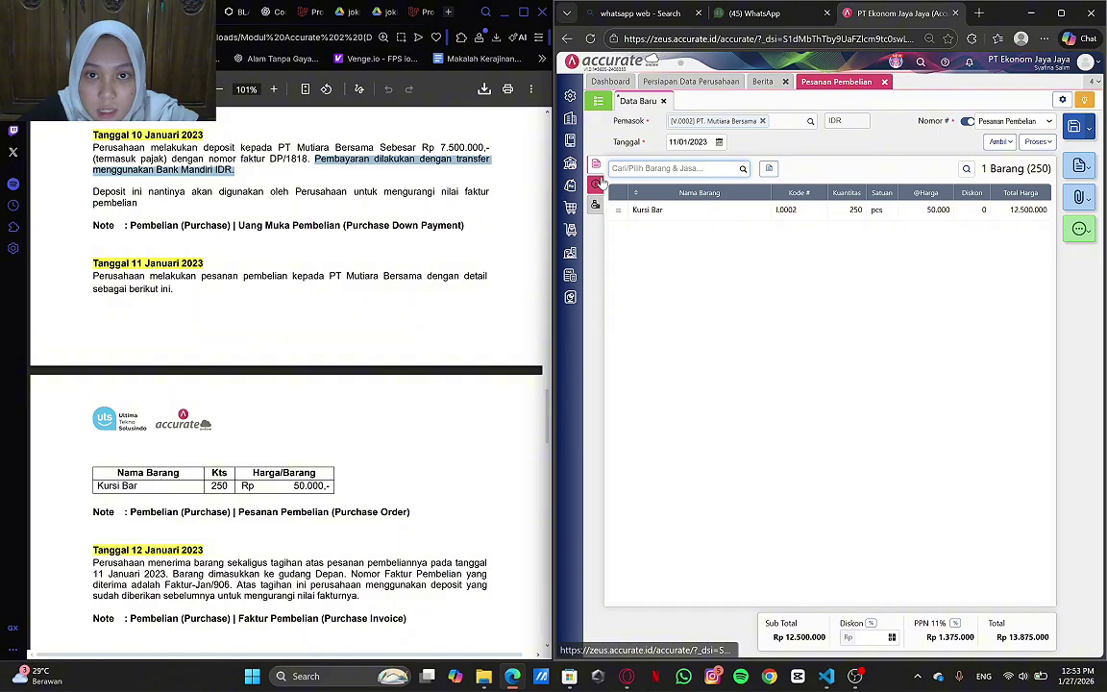
- Fill the purchase order's delivery address (Alamat Kirim) with the first saved address in its additional information
click(597, 182)
click(671, 219)
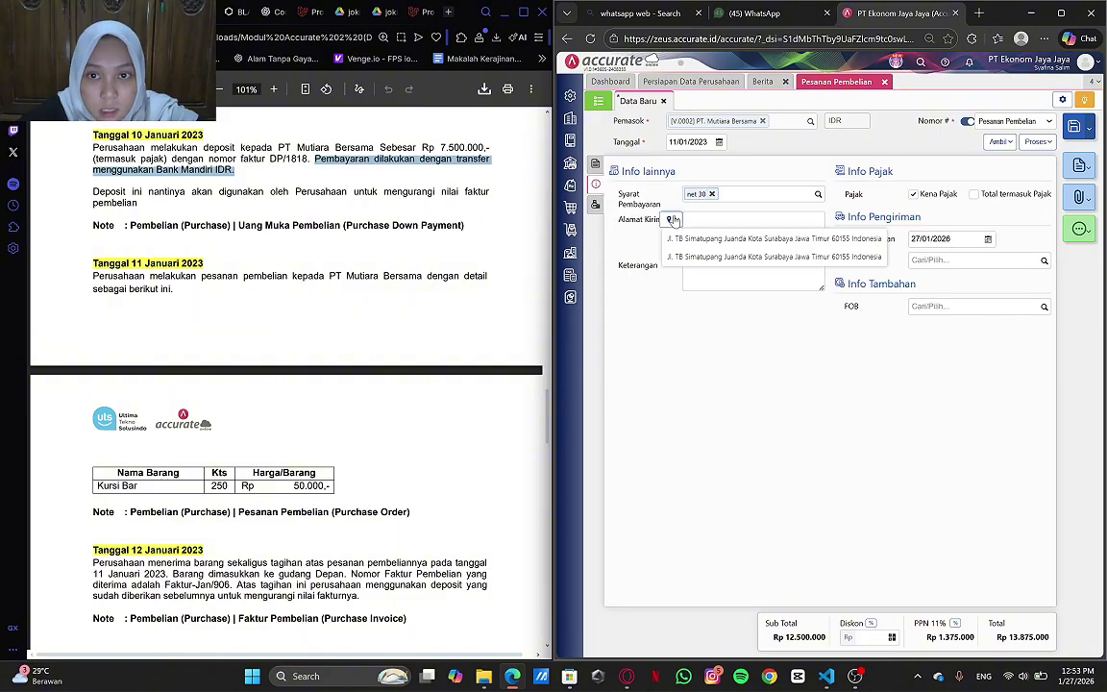
click(774, 238)
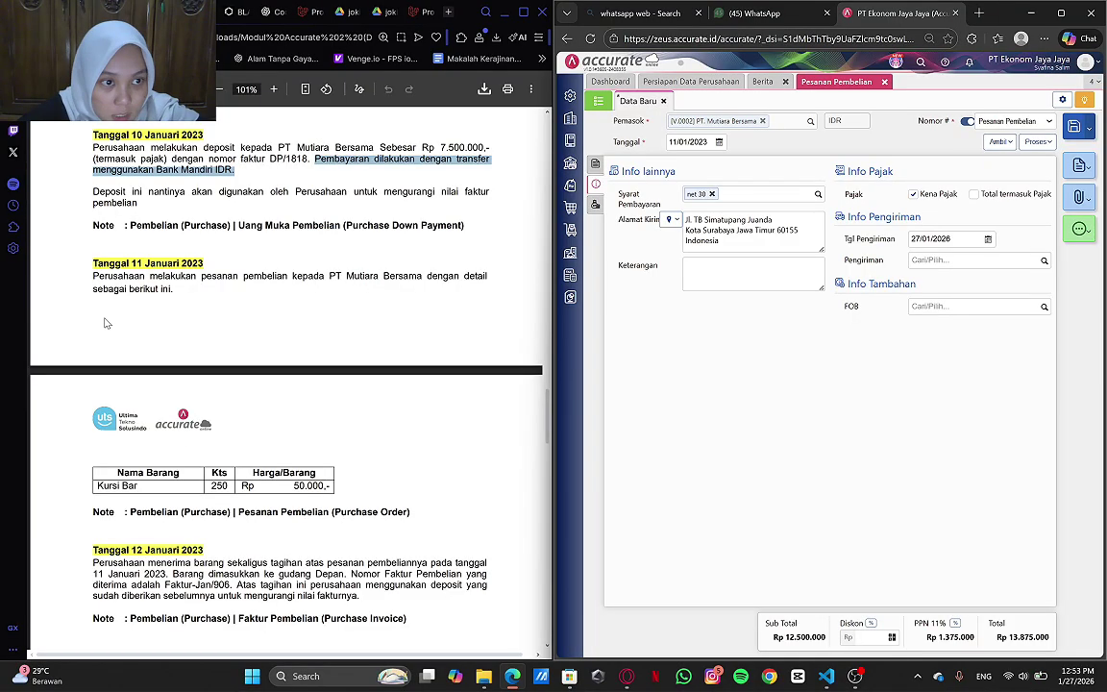
- Set the purchase order's Keterangan to the module's text "Perusahaan melakukan pesanan pembelian kepada PT Mutiara Bersama"
drag(93, 276, 180, 291)
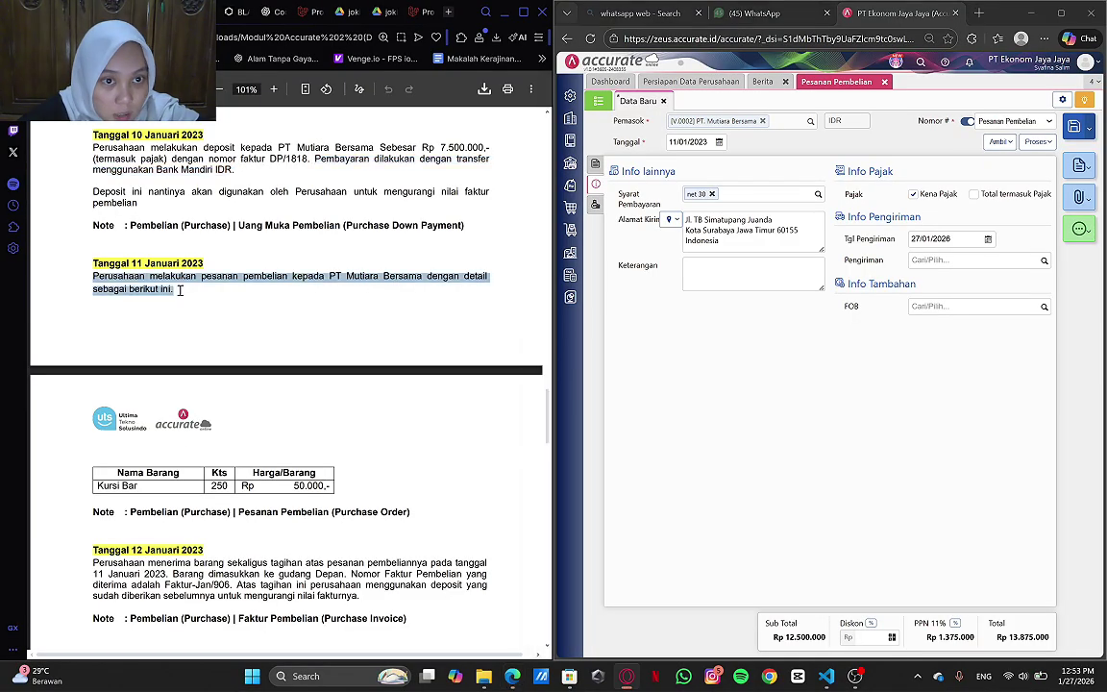
click(94, 279)
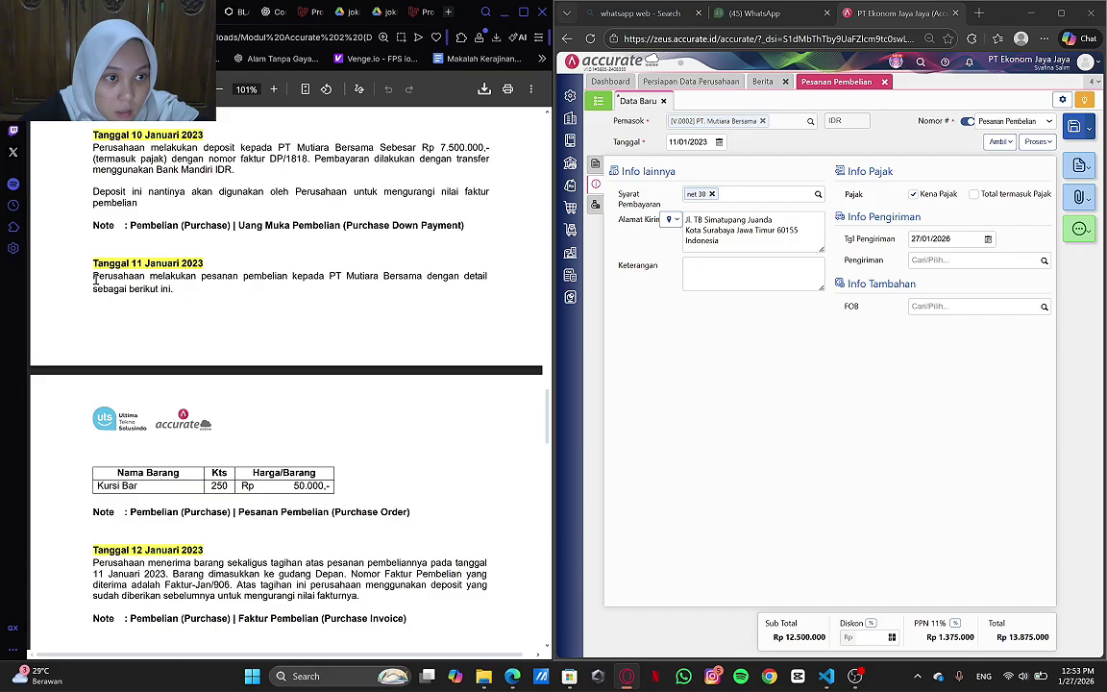
drag(94, 279, 420, 276)
key(ctrl+c)
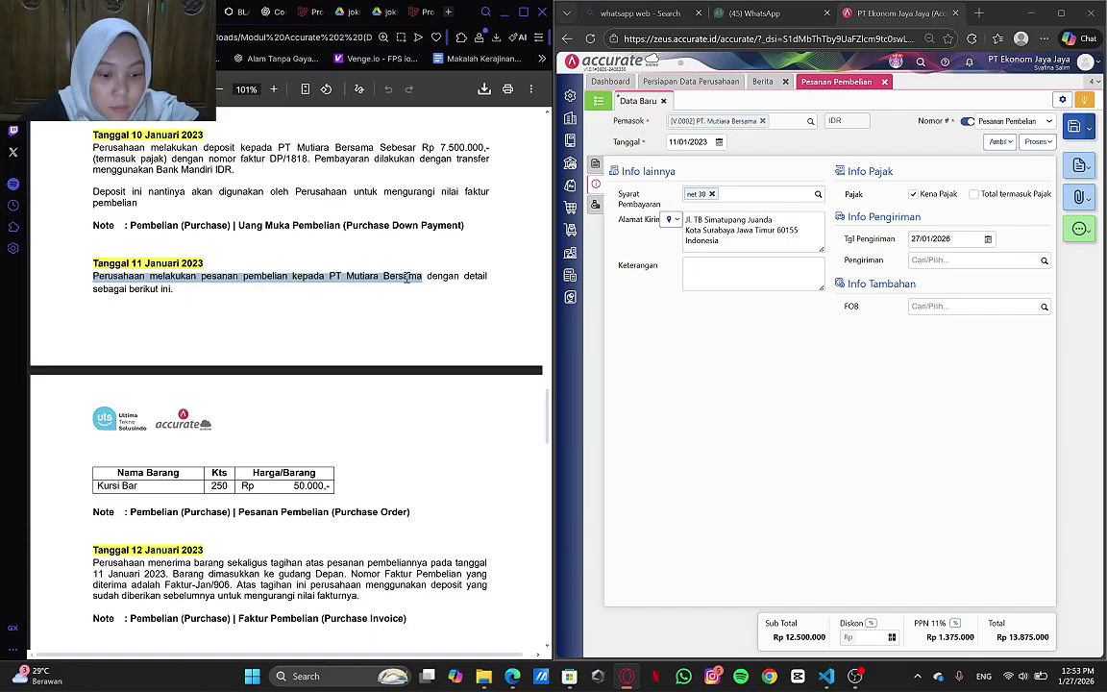
click(726, 274)
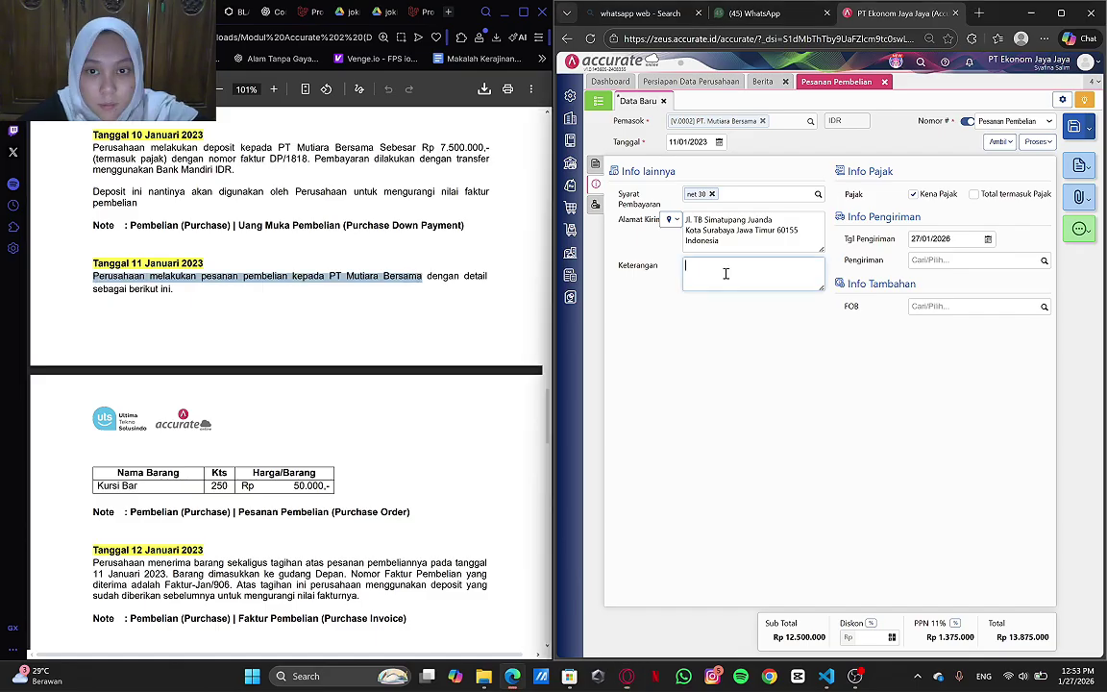
key(ctrl+v)
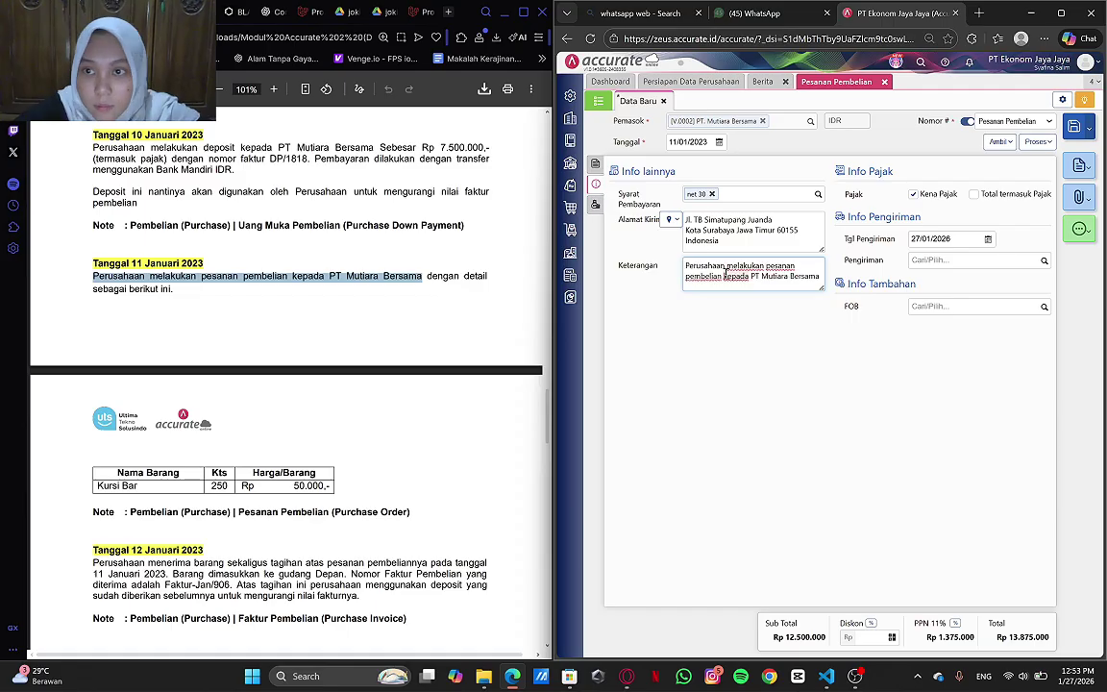
- Set the order's delivery date (Tgl Pengiriman) to 11/01/2023, then save the purchase order and close its form
click(960, 237)
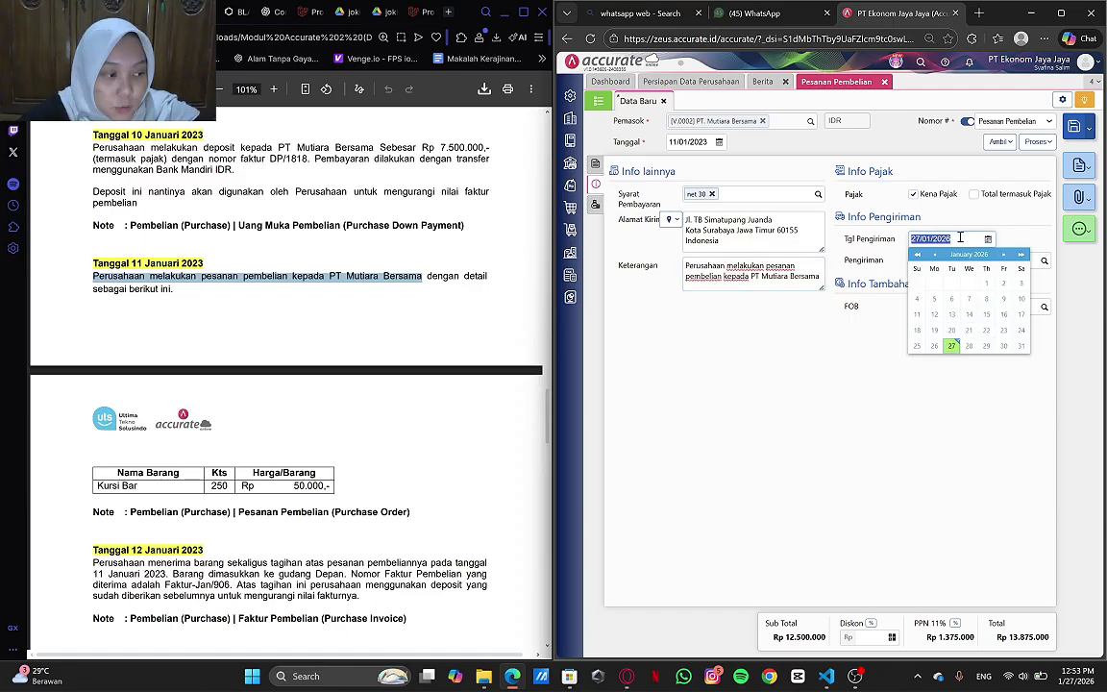
key(BackSpace)
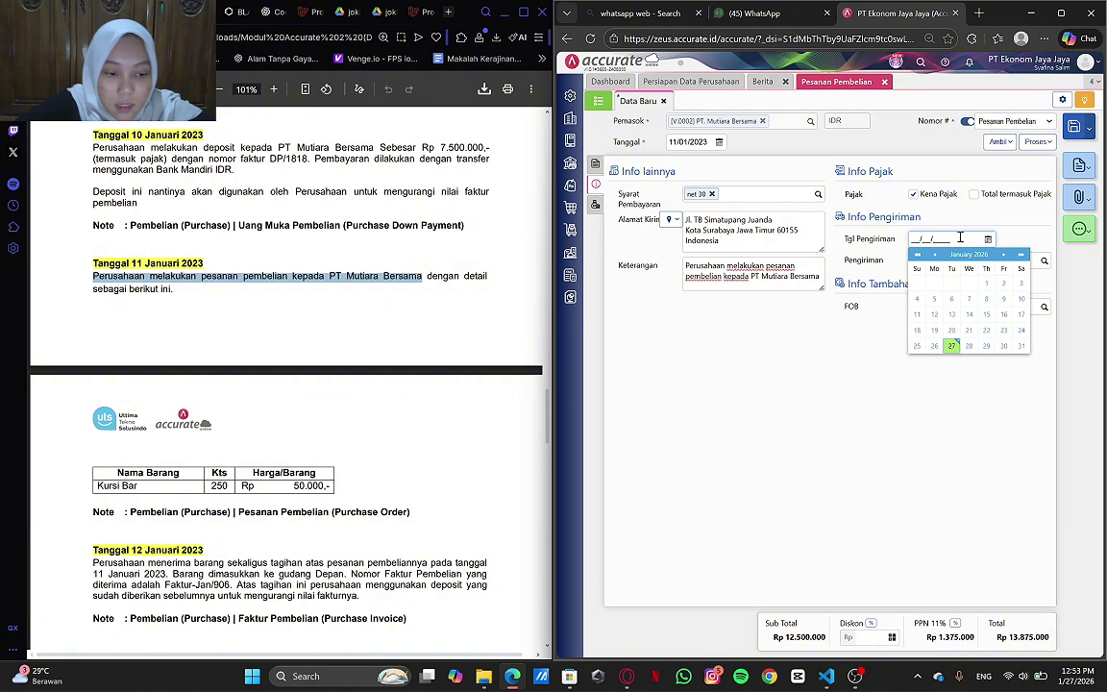
text(11/0)
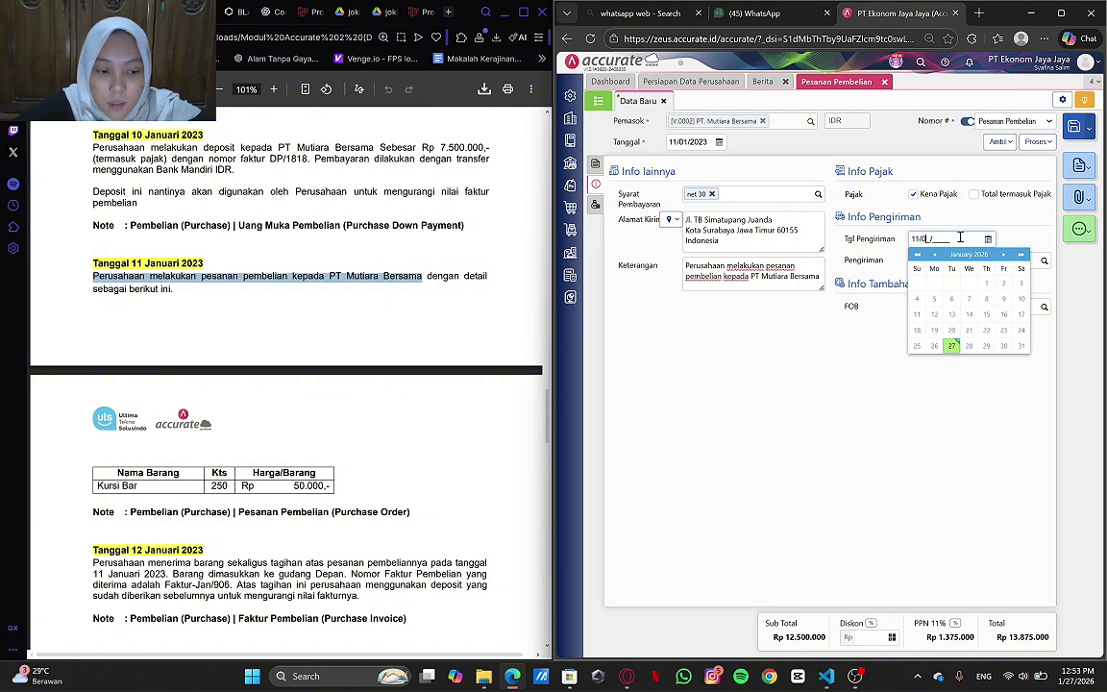
text(1/2)
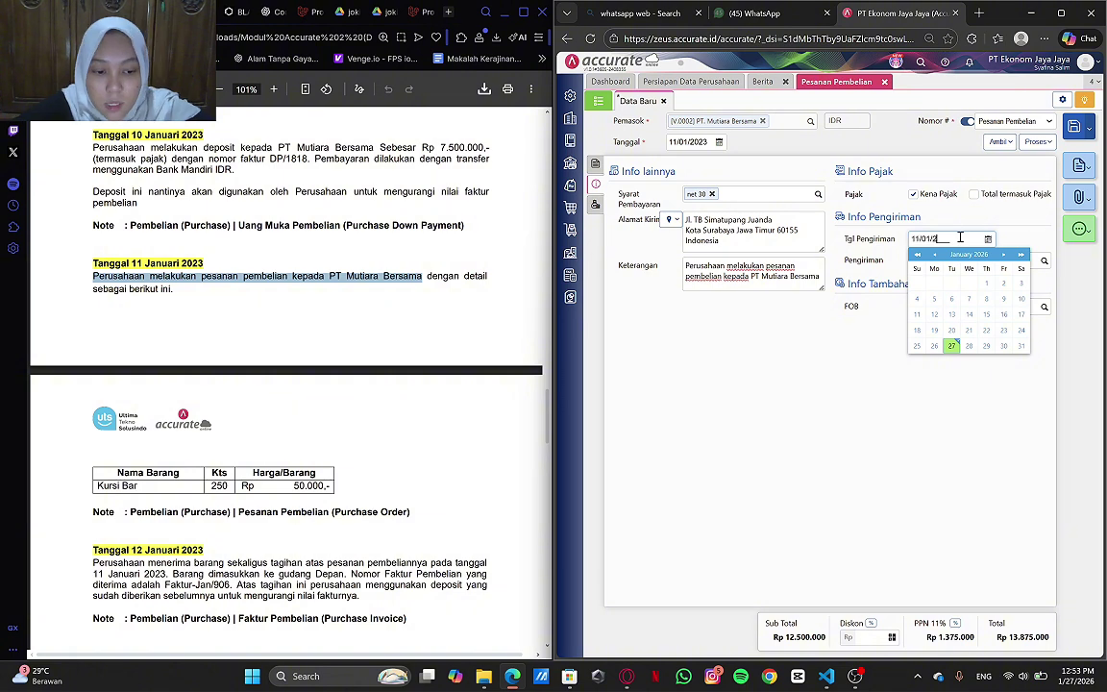
text(023)
click(837, 370)
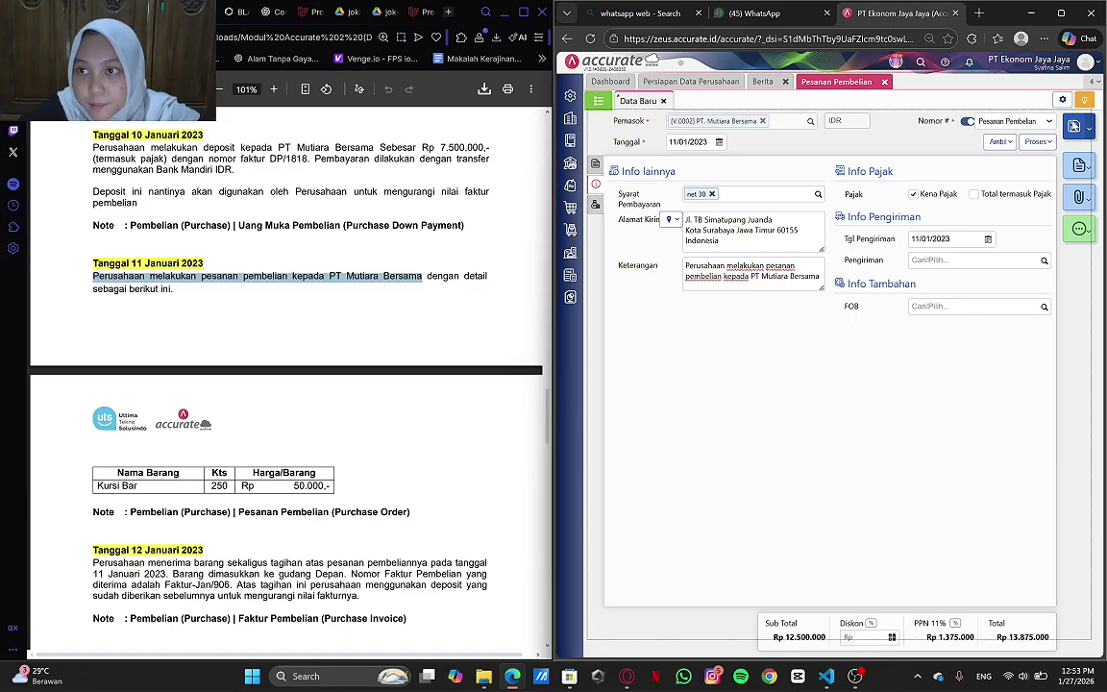
click(1074, 125)
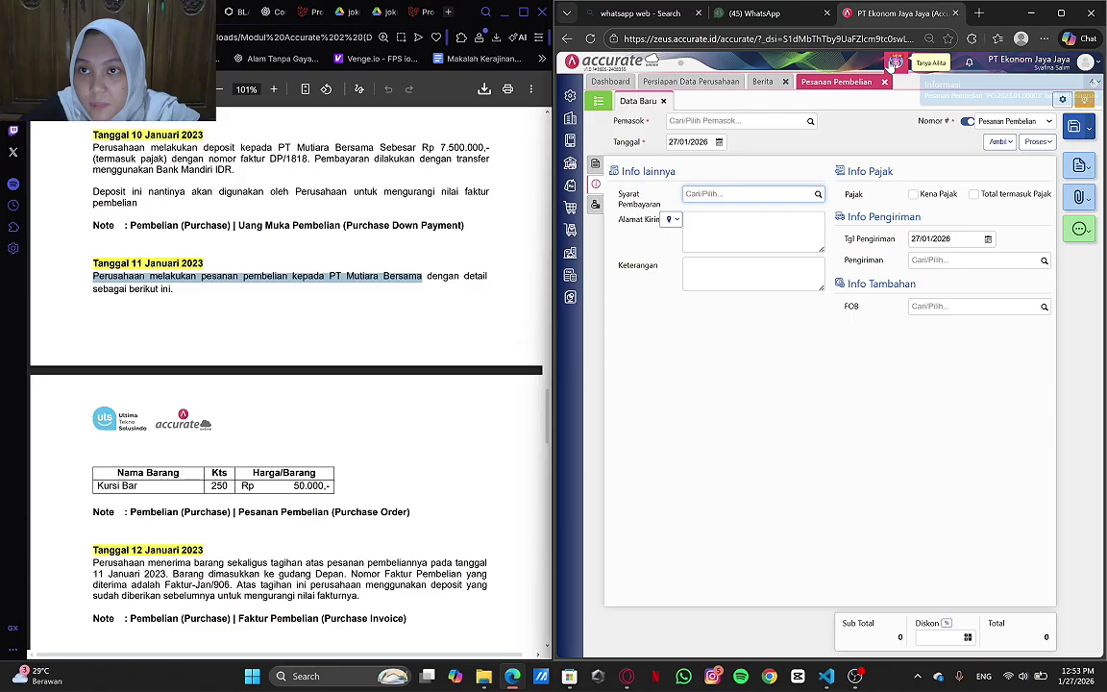
click(884, 81)
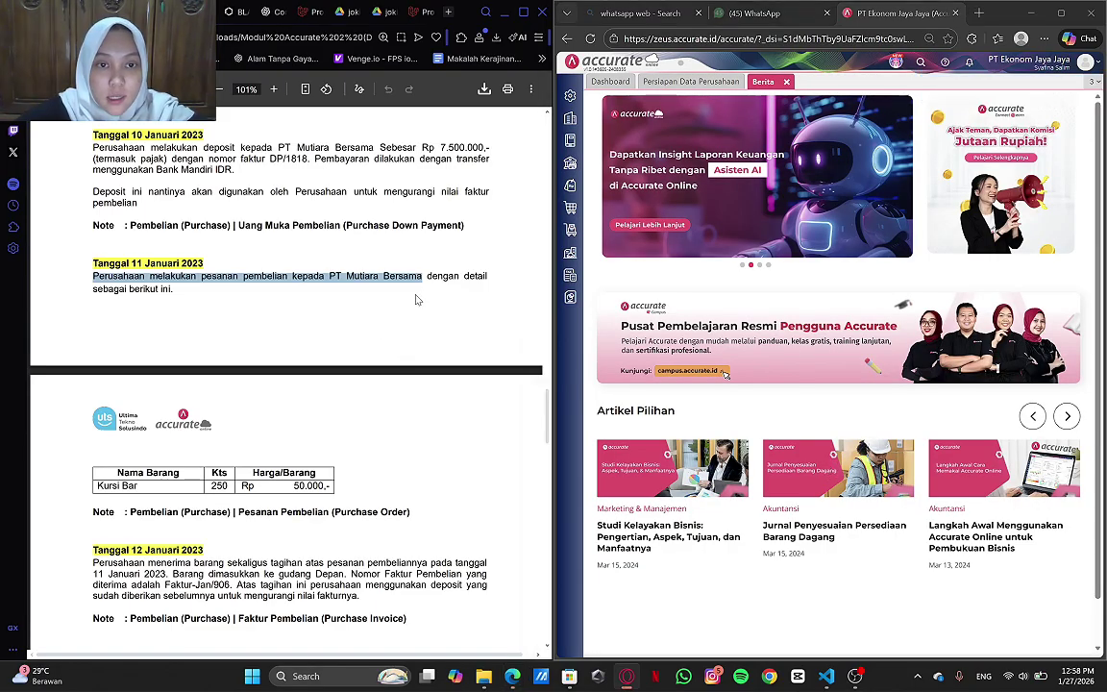
- Start a new purchase invoice (Faktur Pembelian) for the module's 12 January entry with PT. Mutiara Bersama as the supplier
scroll(322, 456, down, 2)
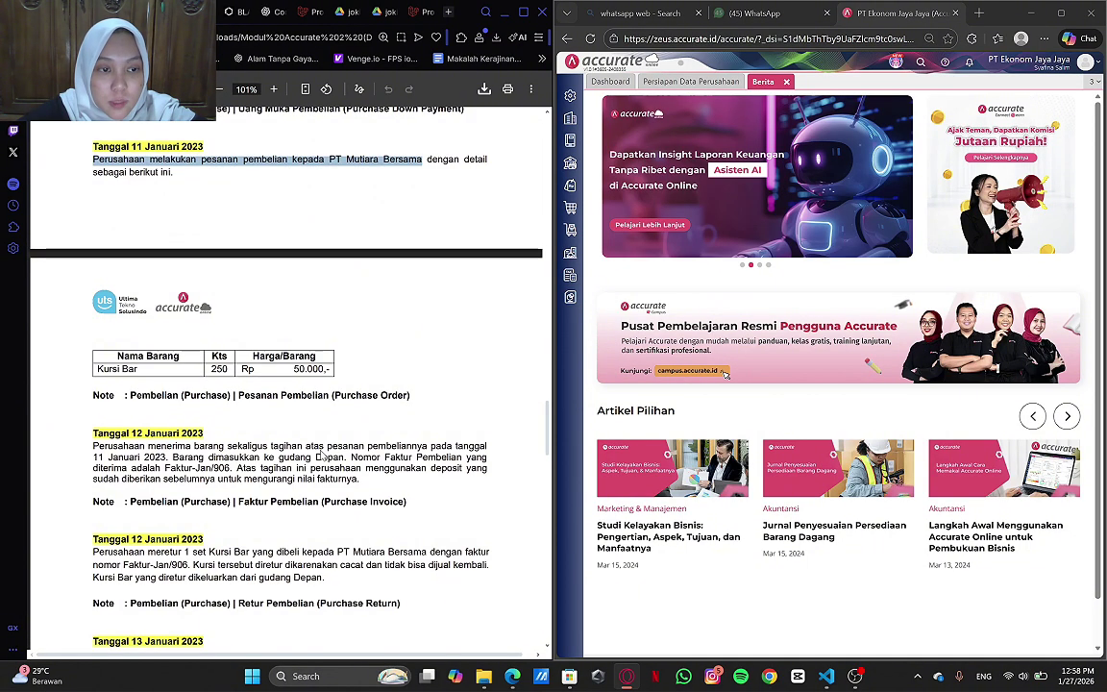
scroll(322, 457, down, 2)
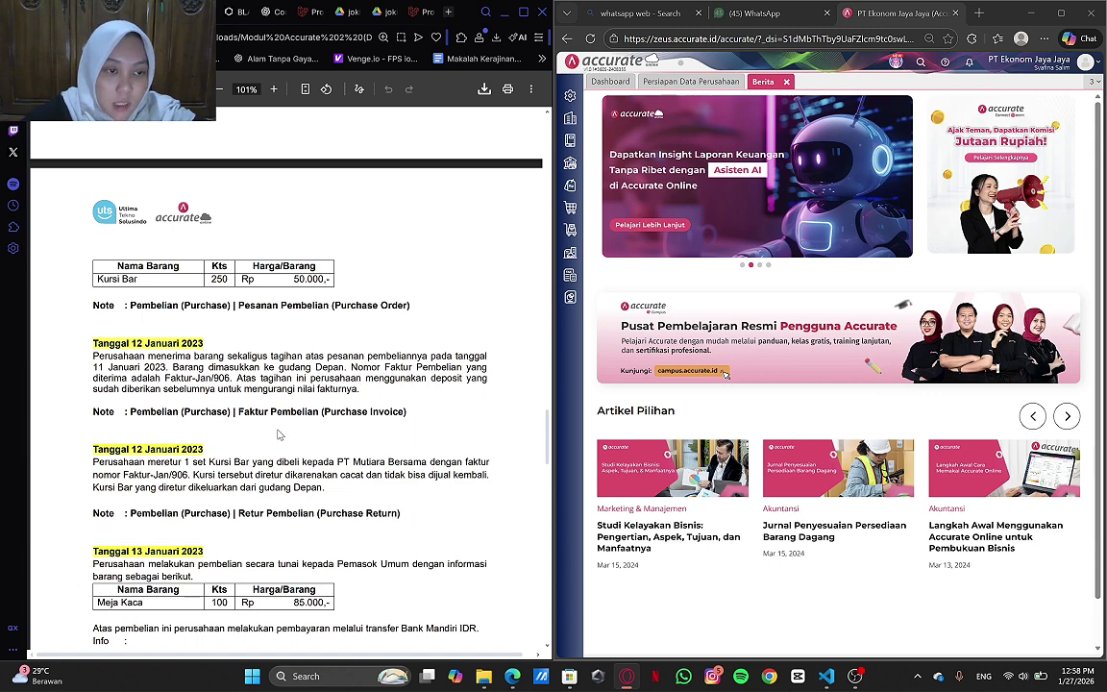
click(573, 208)
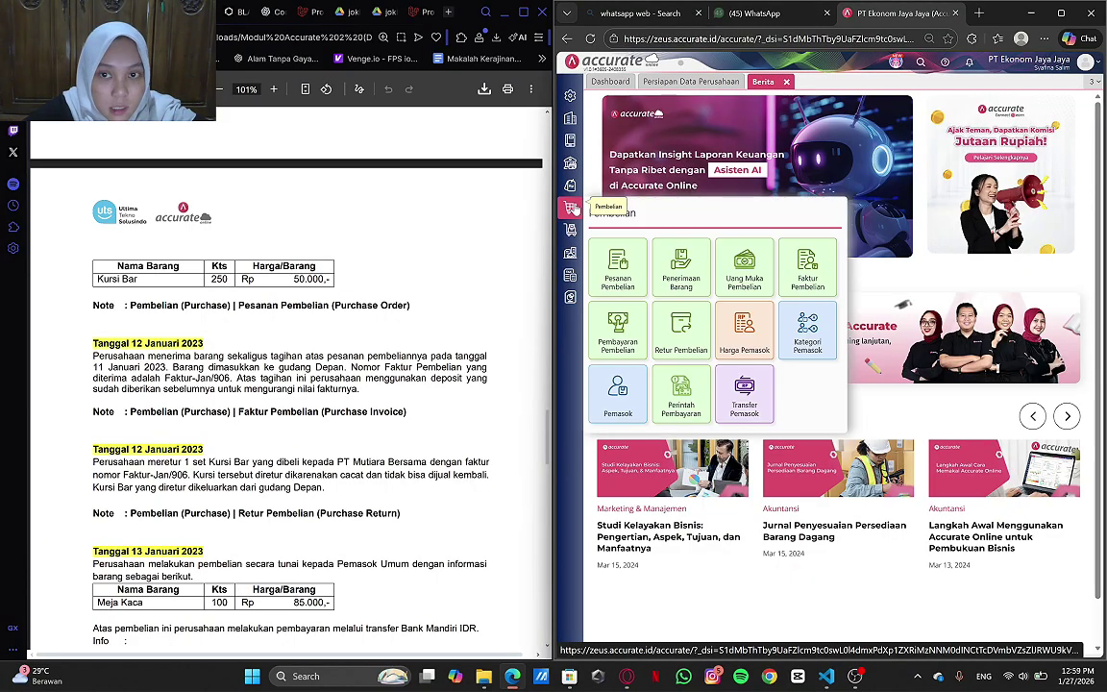
click(801, 278)
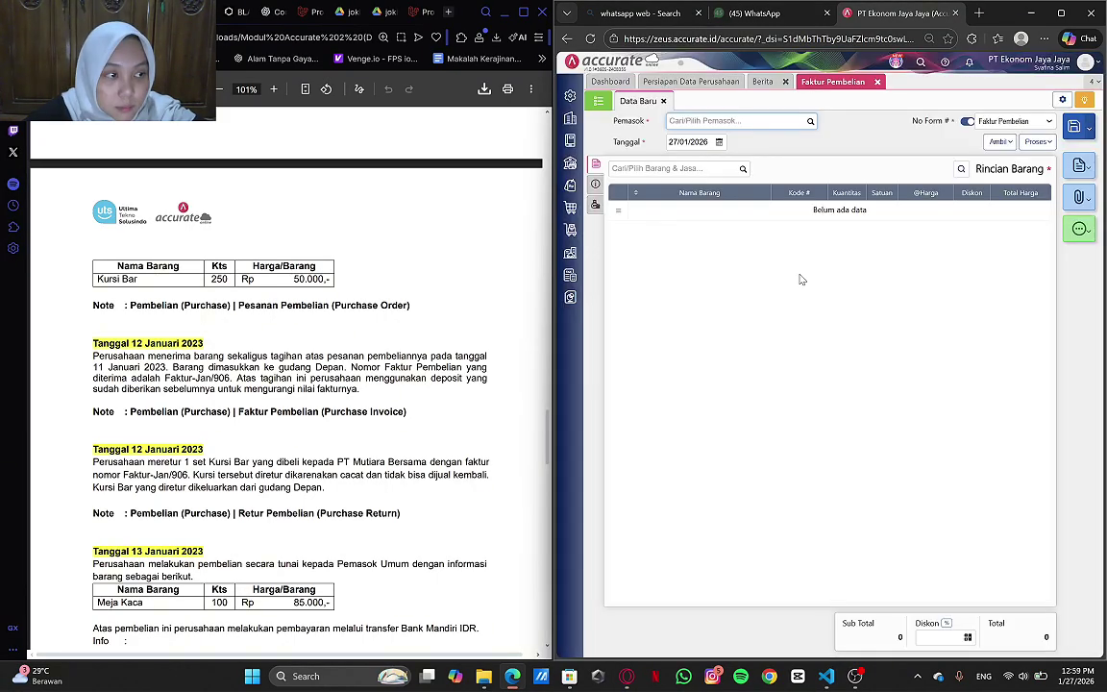
click(810, 122)
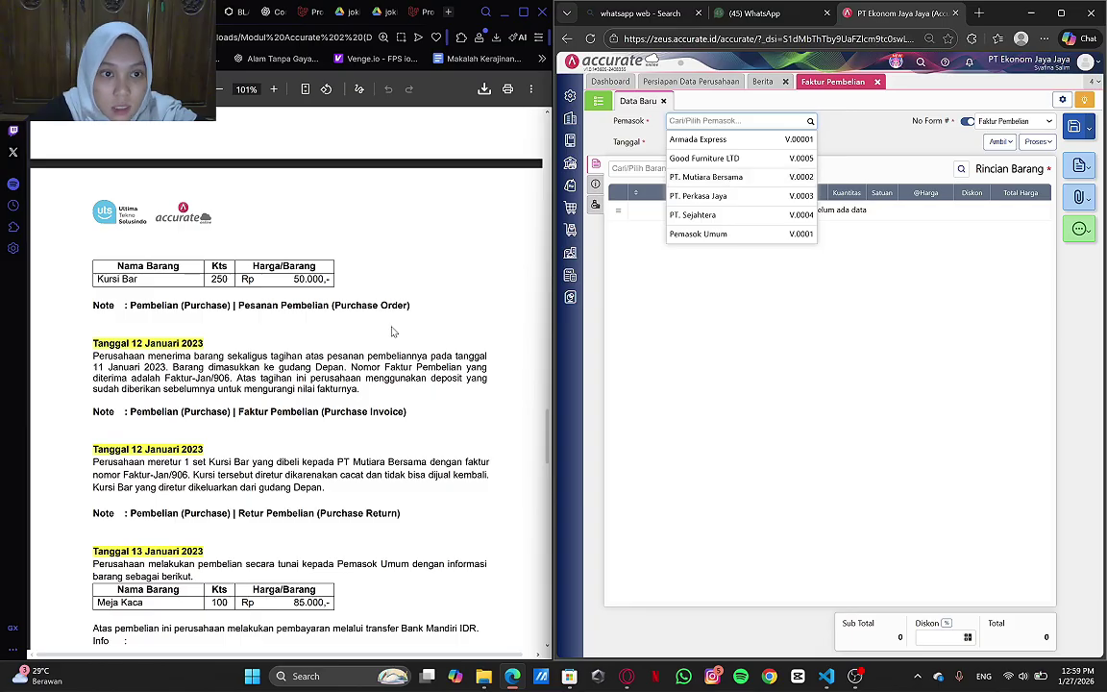
scroll(392, 331, up, 2)
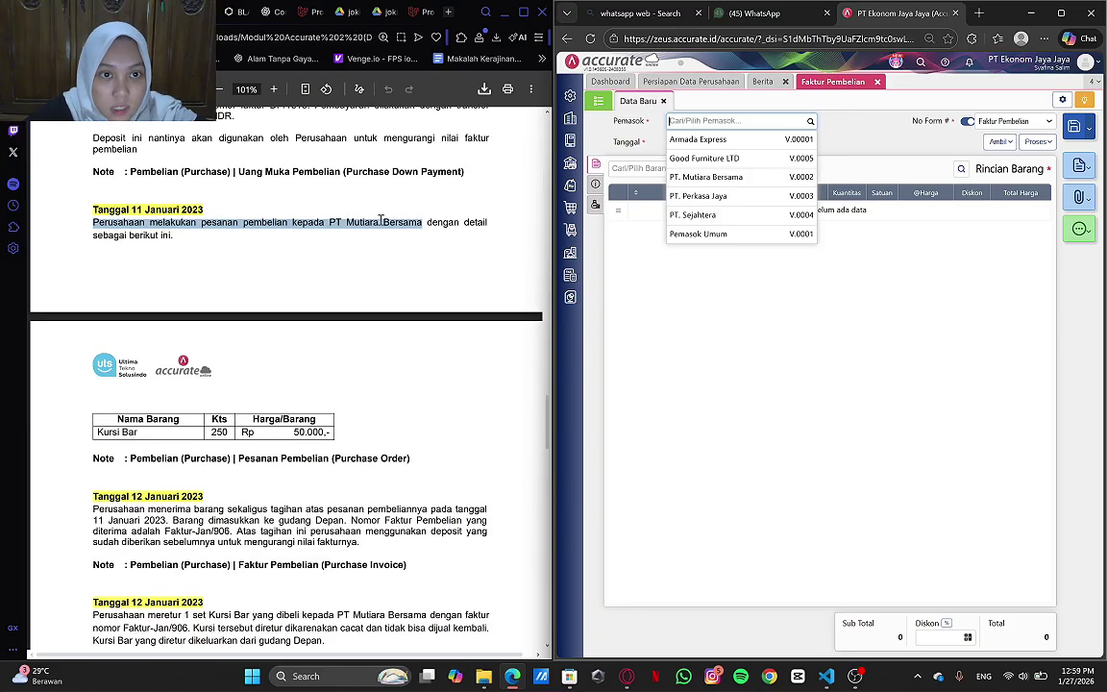
click(380, 220)
scroll(388, 300, down, 2)
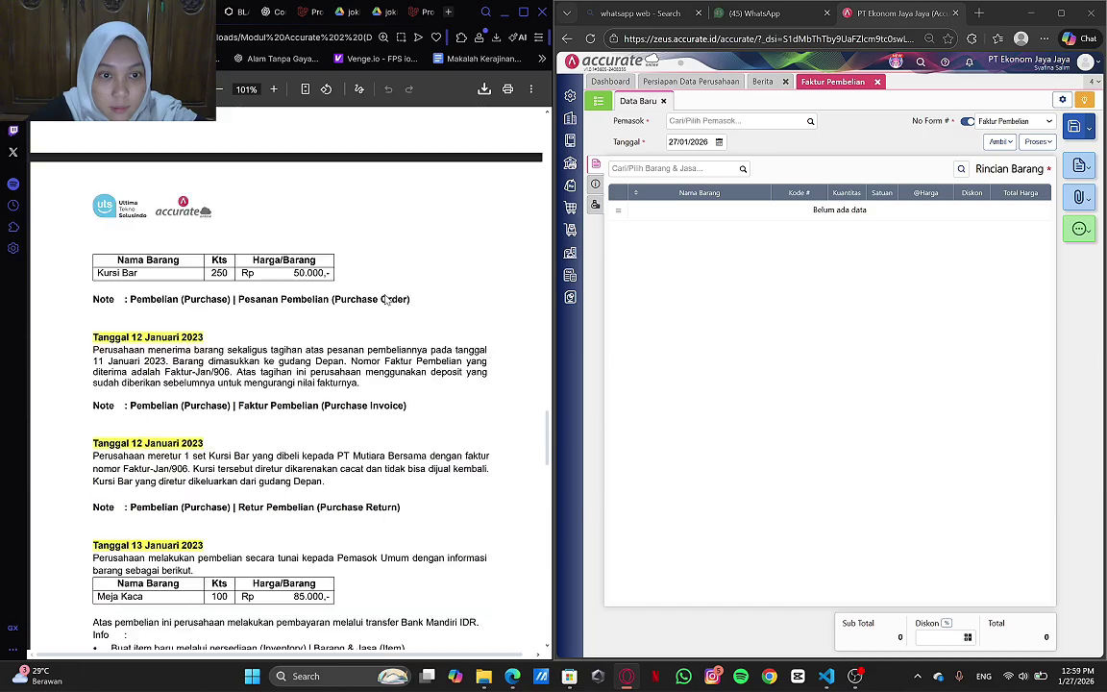
click(805, 120)
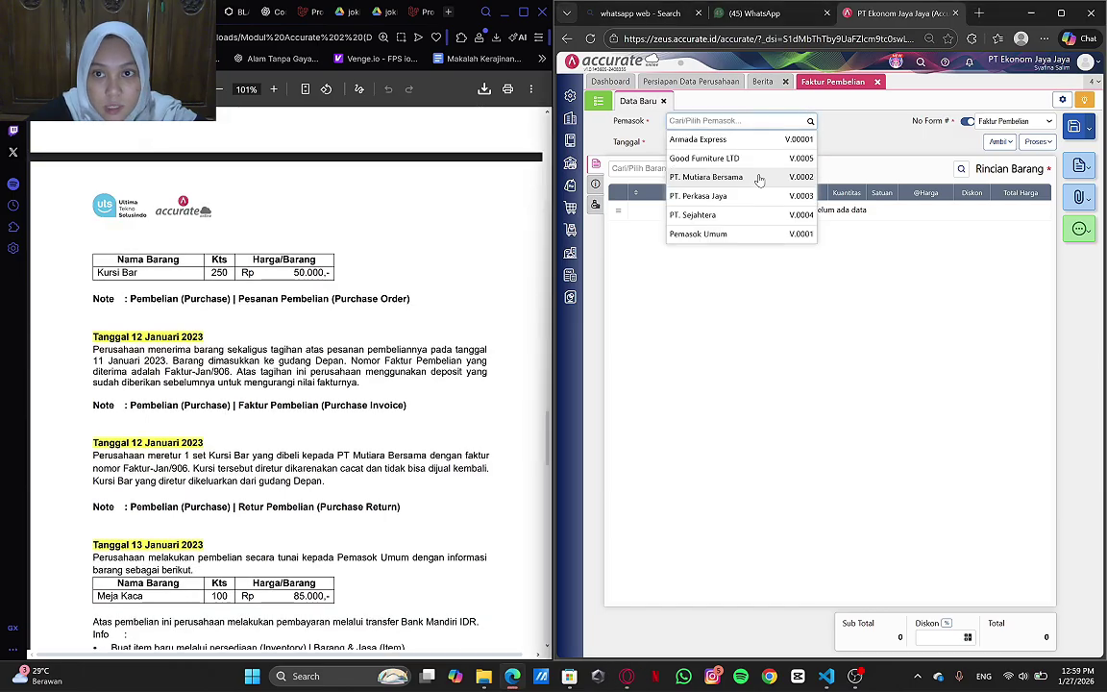
click(760, 178)
- Set the purchase invoice's date (Tanggal) to 12/01/2023
click(710, 143)
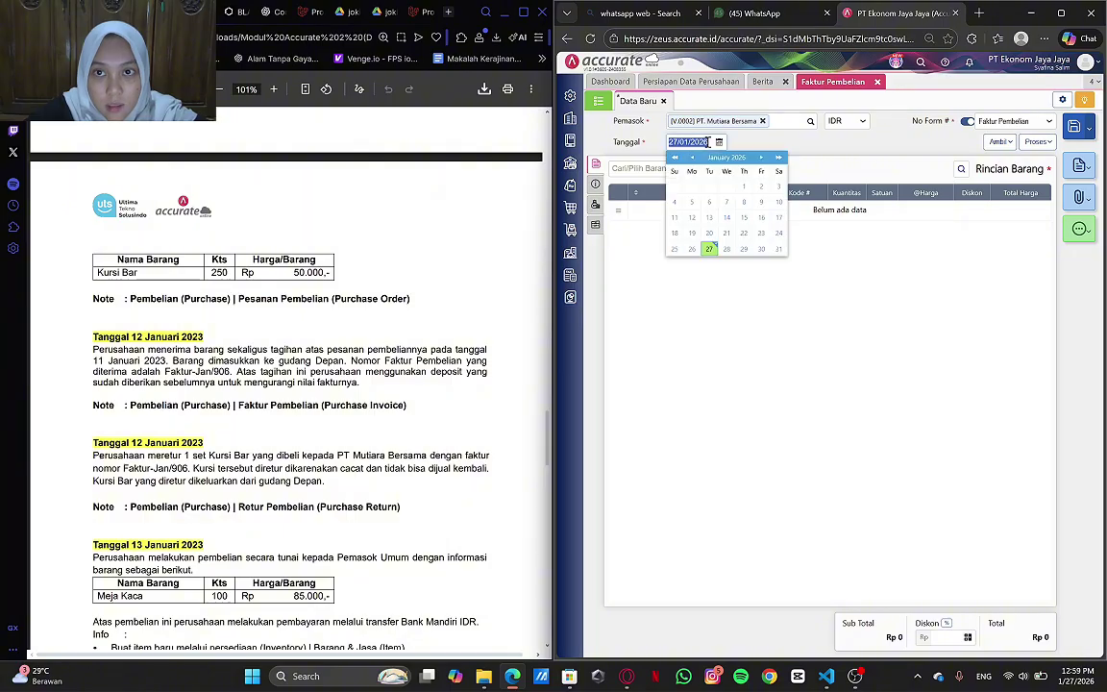
text(12/)
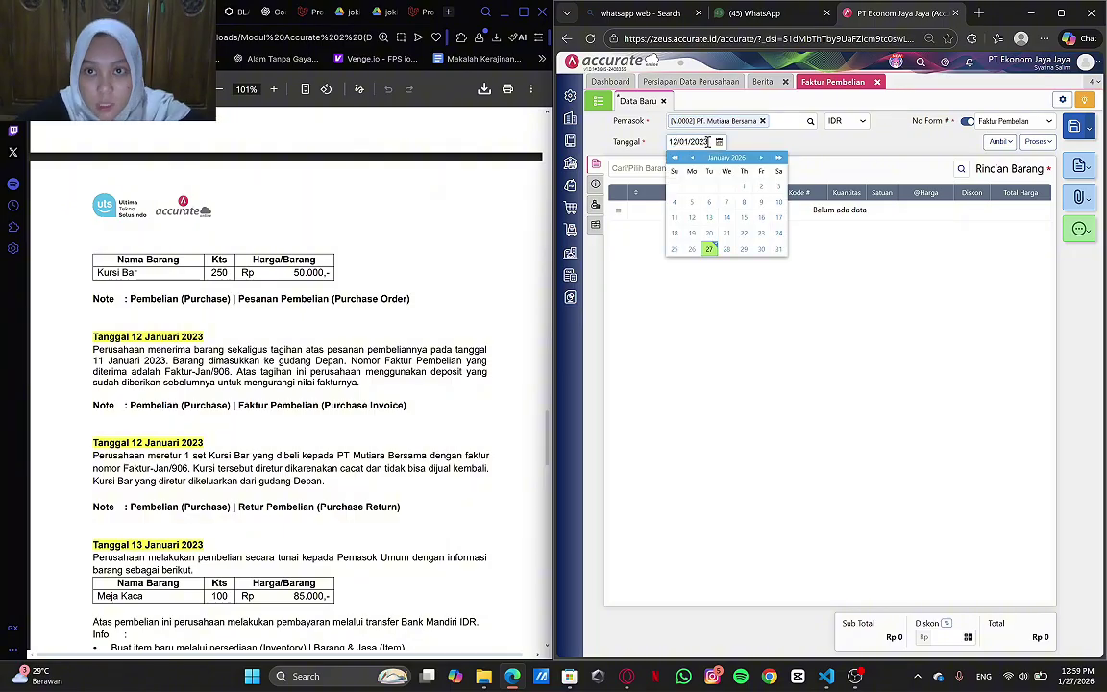
text(01/2023)
click(707, 334)
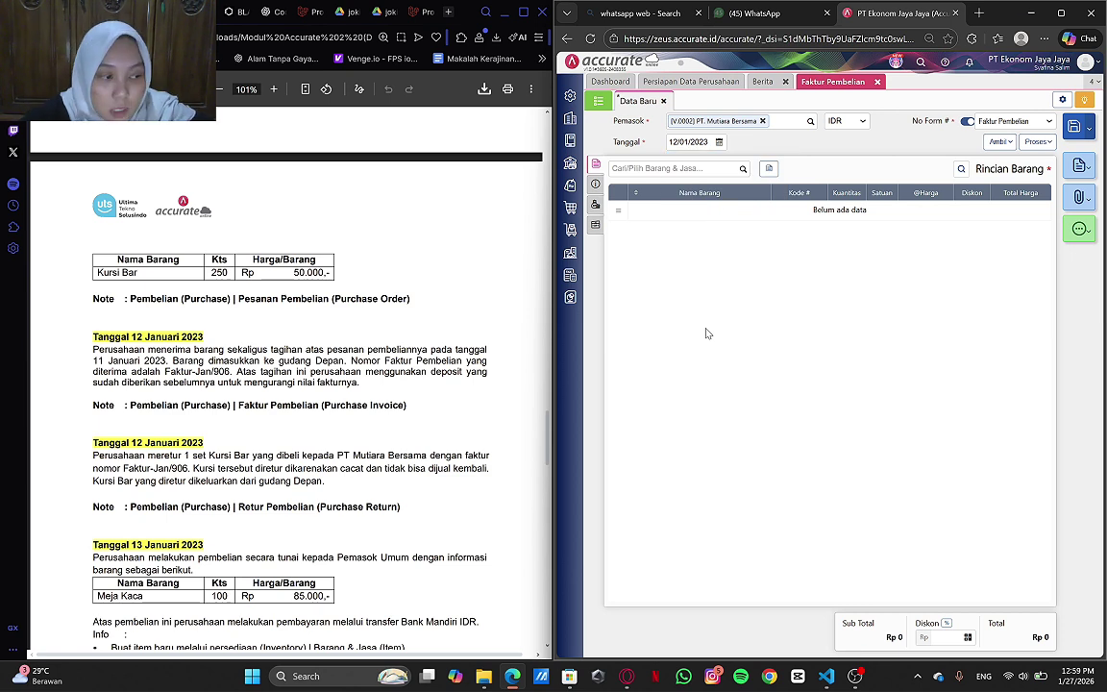
- Copy the 250 pcs of Kursi Bar from the supplier's purchase order (Pesanan) dated 11/01/2023 into the invoice
click(1001, 141)
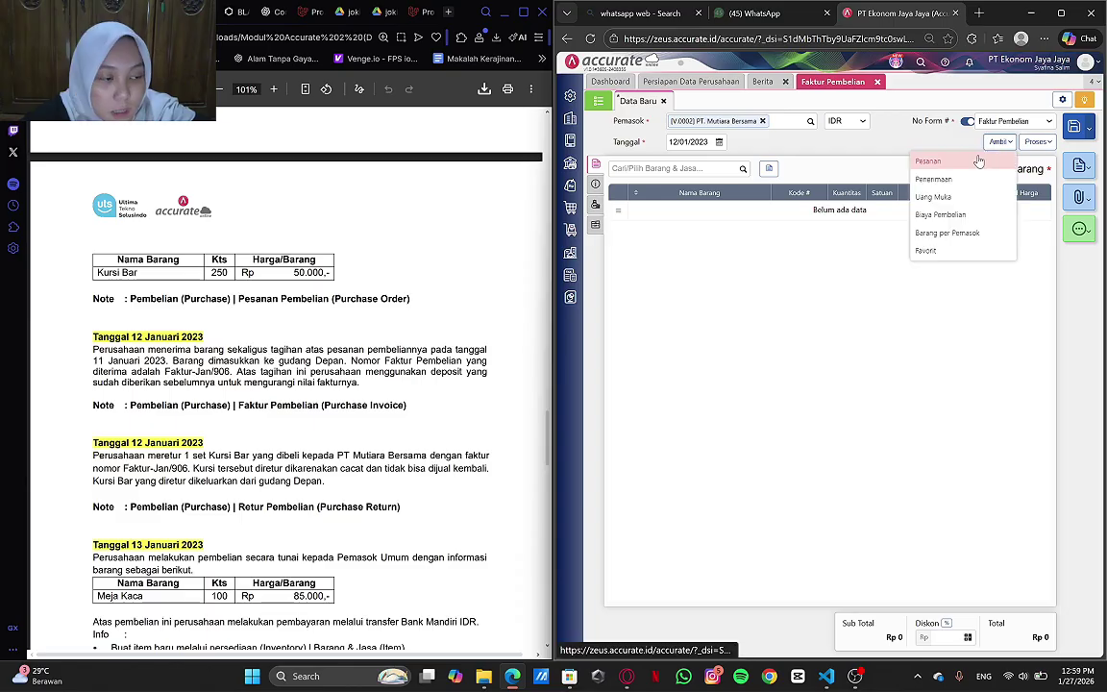
click(979, 162)
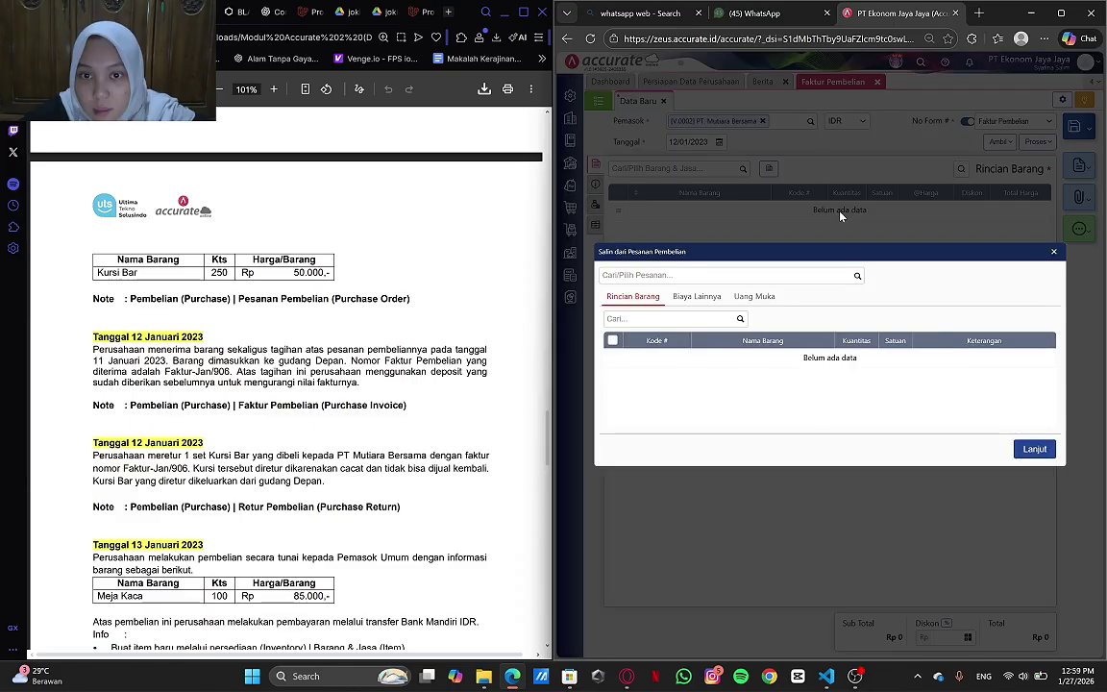
click(856, 277)
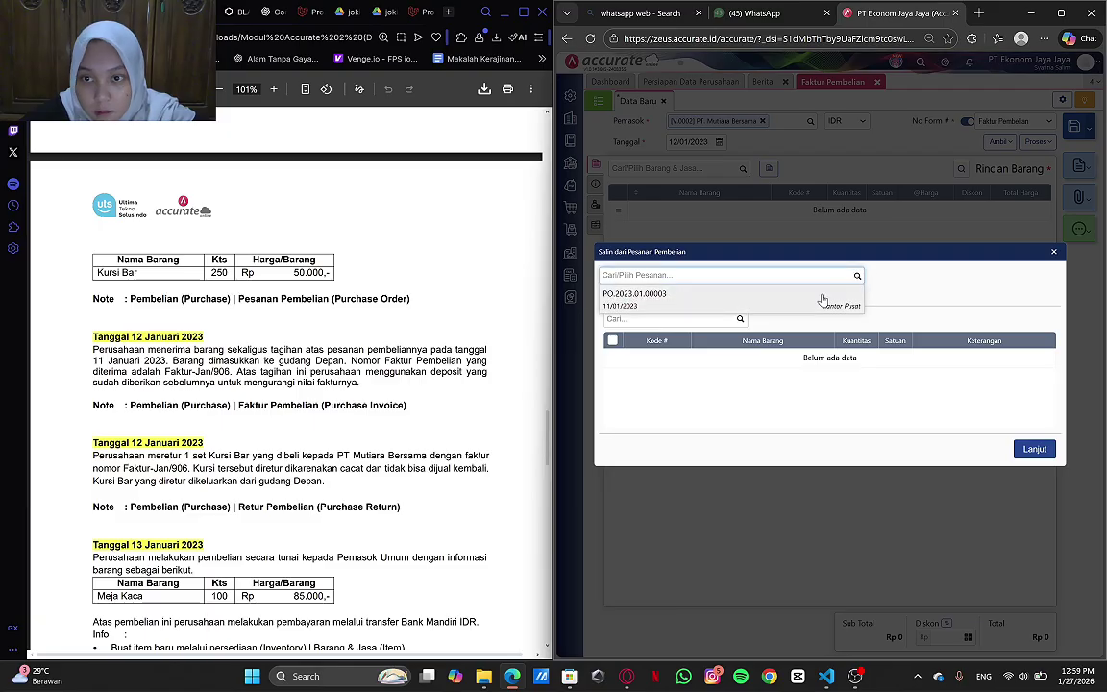
click(823, 301)
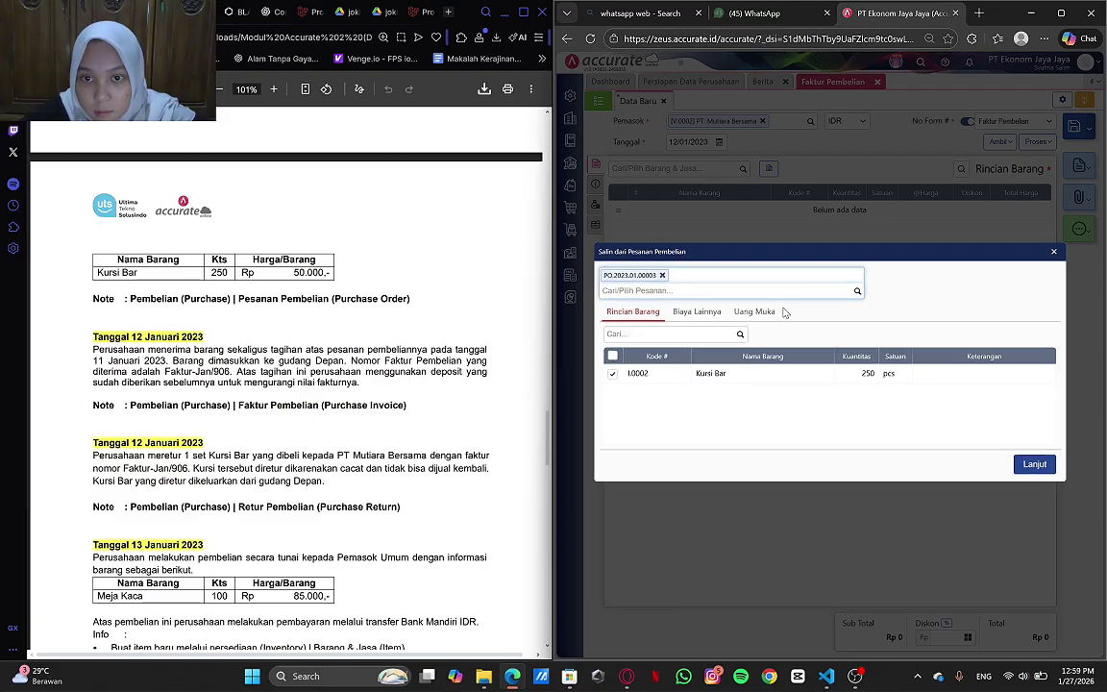
click(1034, 464)
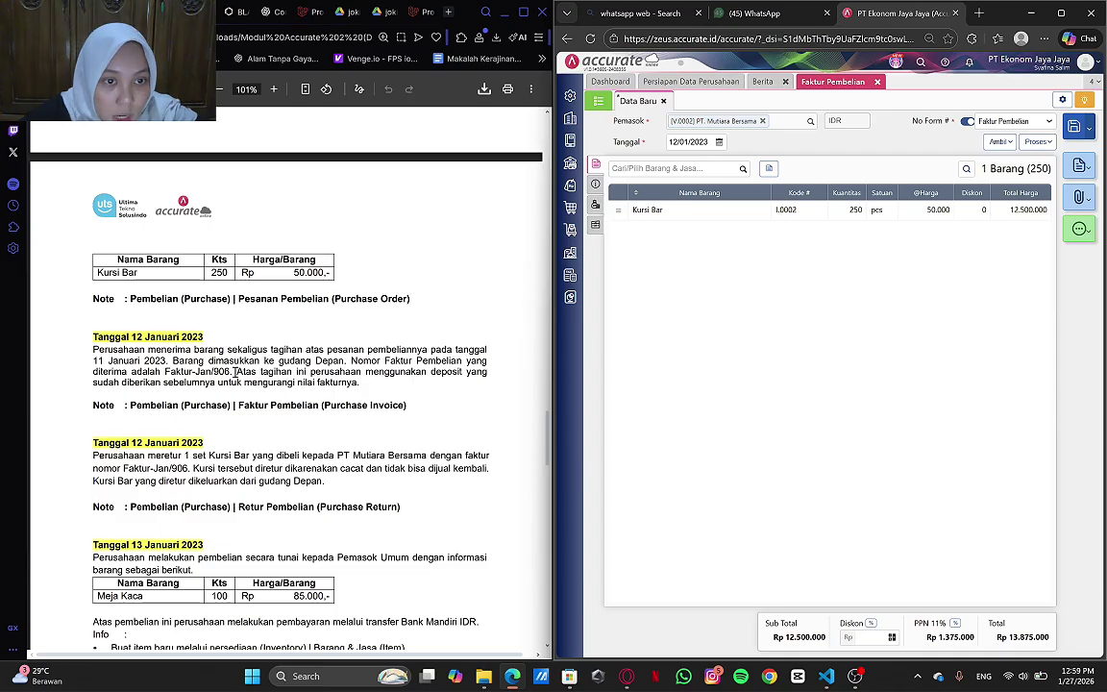
- Set the warehouse (Gudang) of the invoice's Kursi Bar line to Depan
click(806, 211)
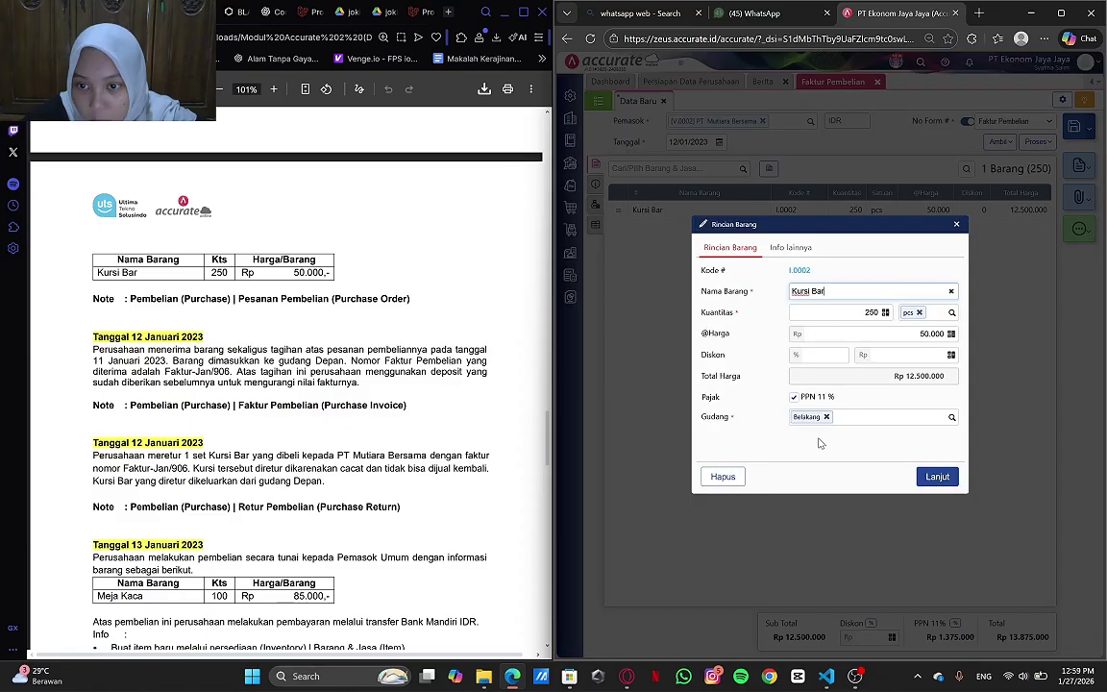
click(942, 421)
click(918, 438)
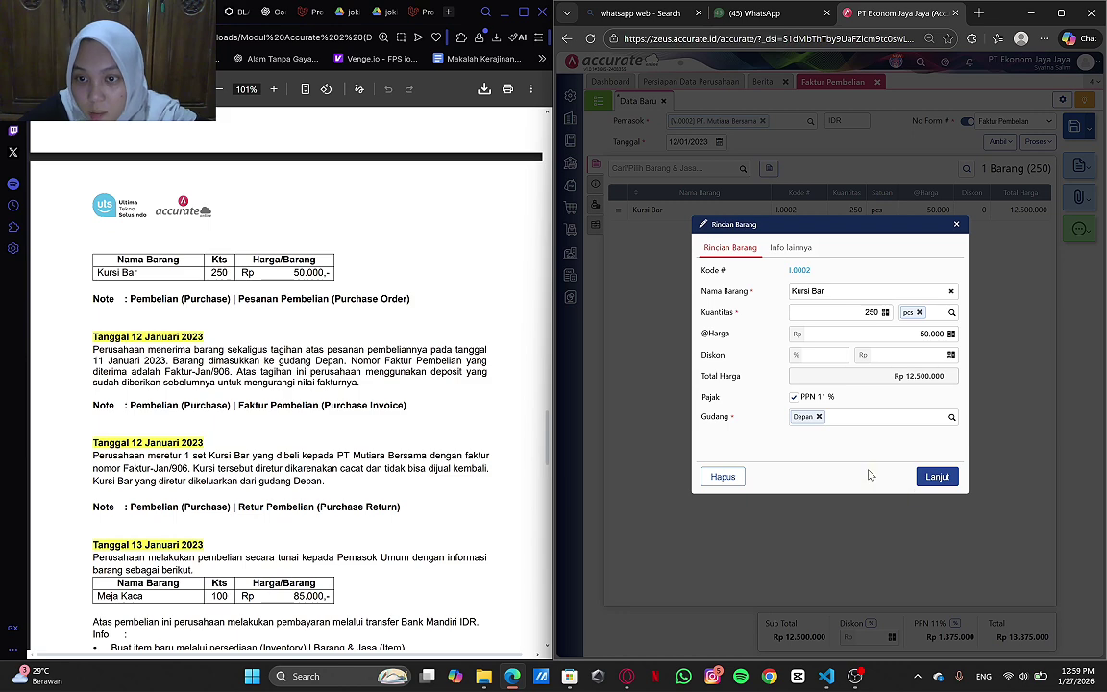
click(933, 476)
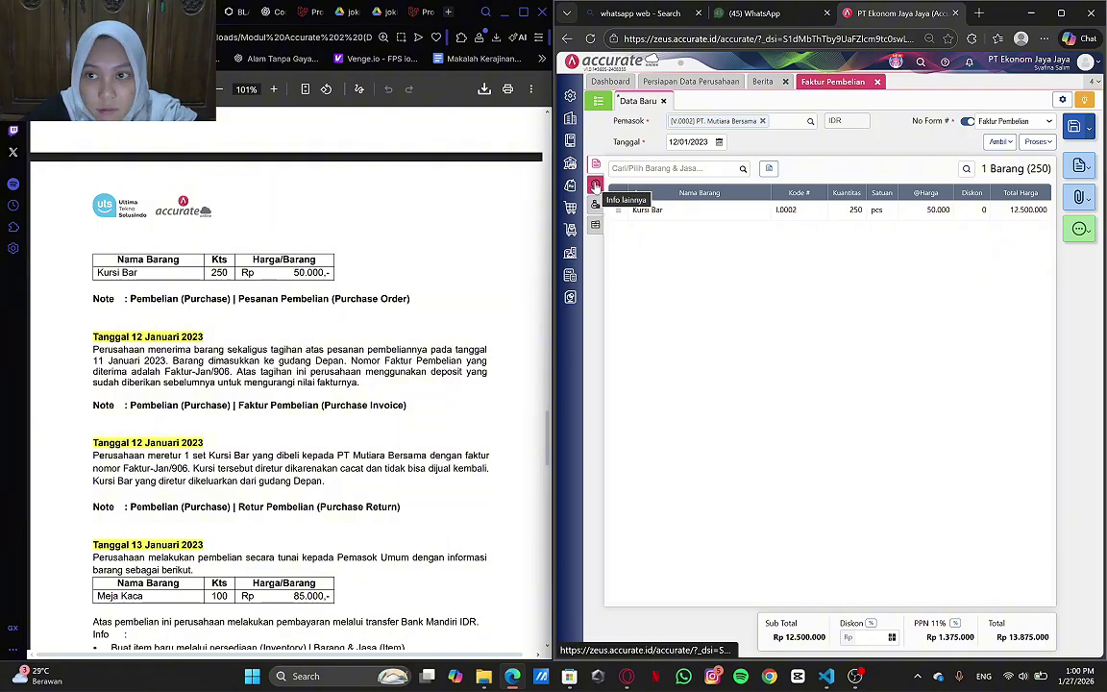
- In the invoice's additional information, set No Faktur to the module's Faktur-Jan/906 and fill Alamat with the saved address
click(595, 186)
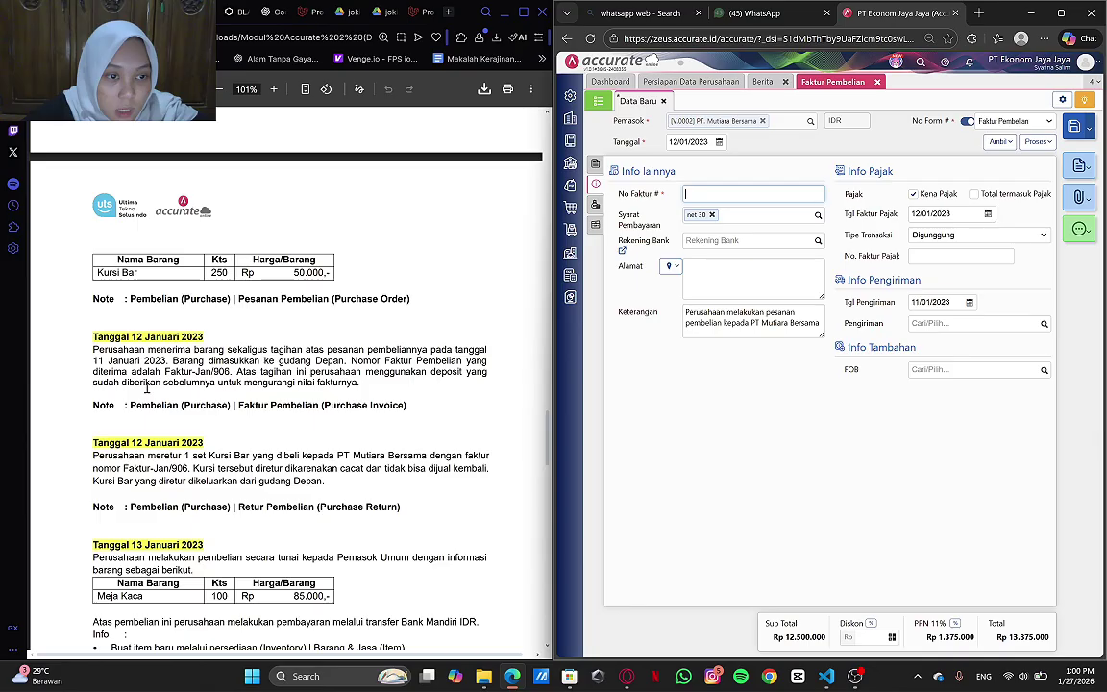
drag(230, 372, 208, 363)
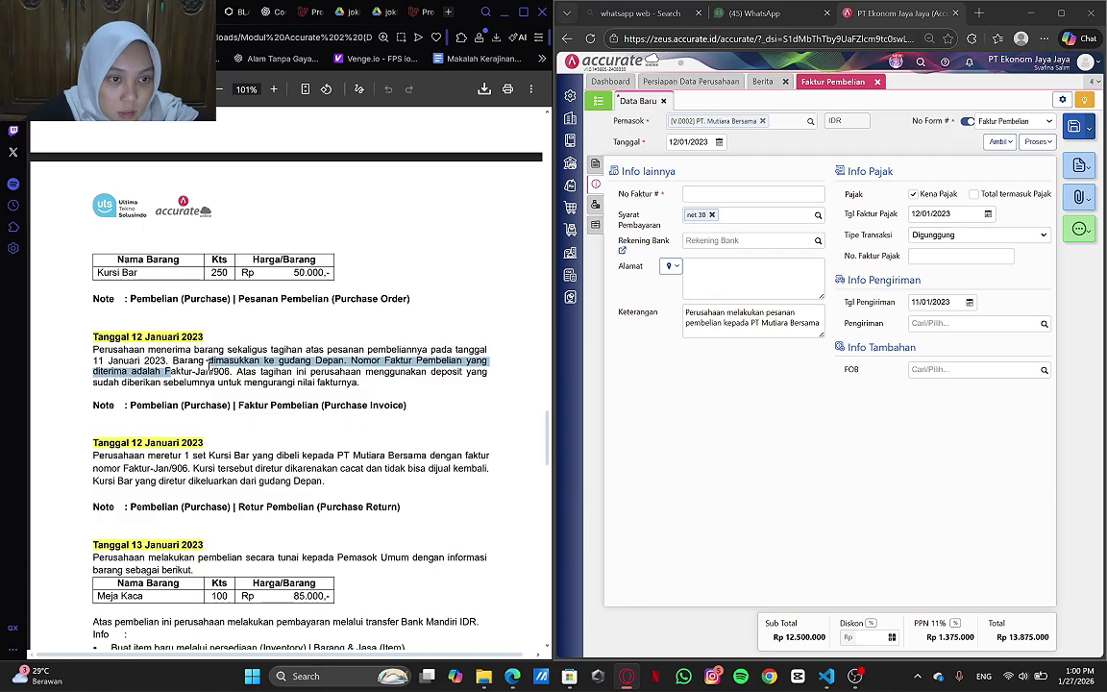
drag(165, 371, 231, 371)
key(ctrl+c)
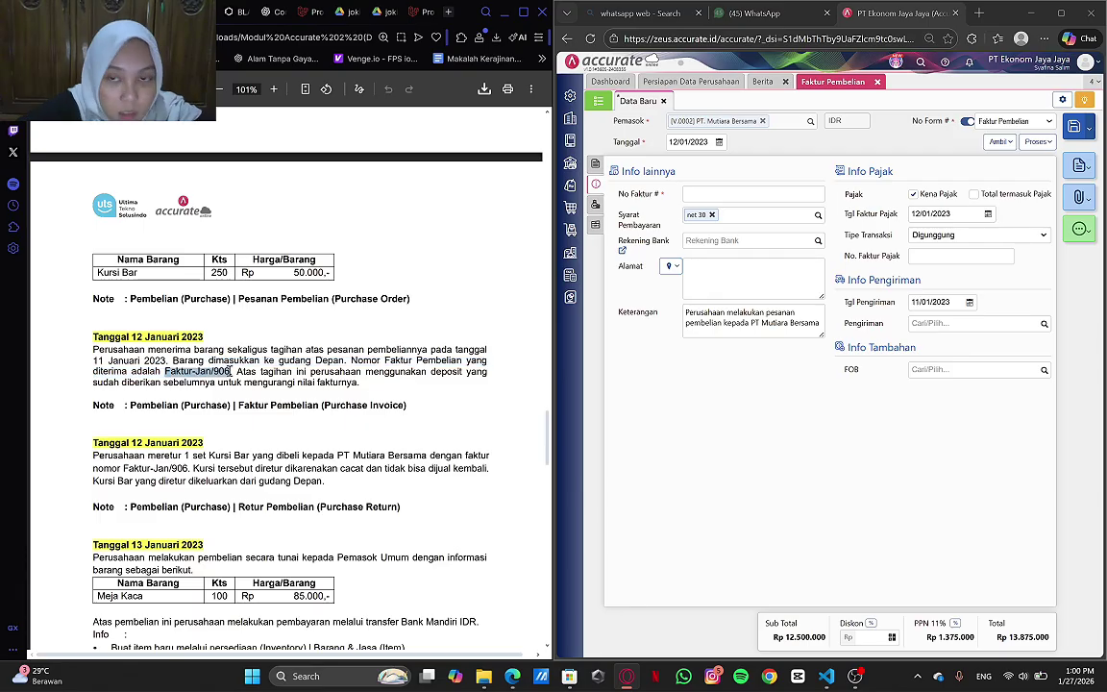
click(712, 196)
key(ctrl+v)
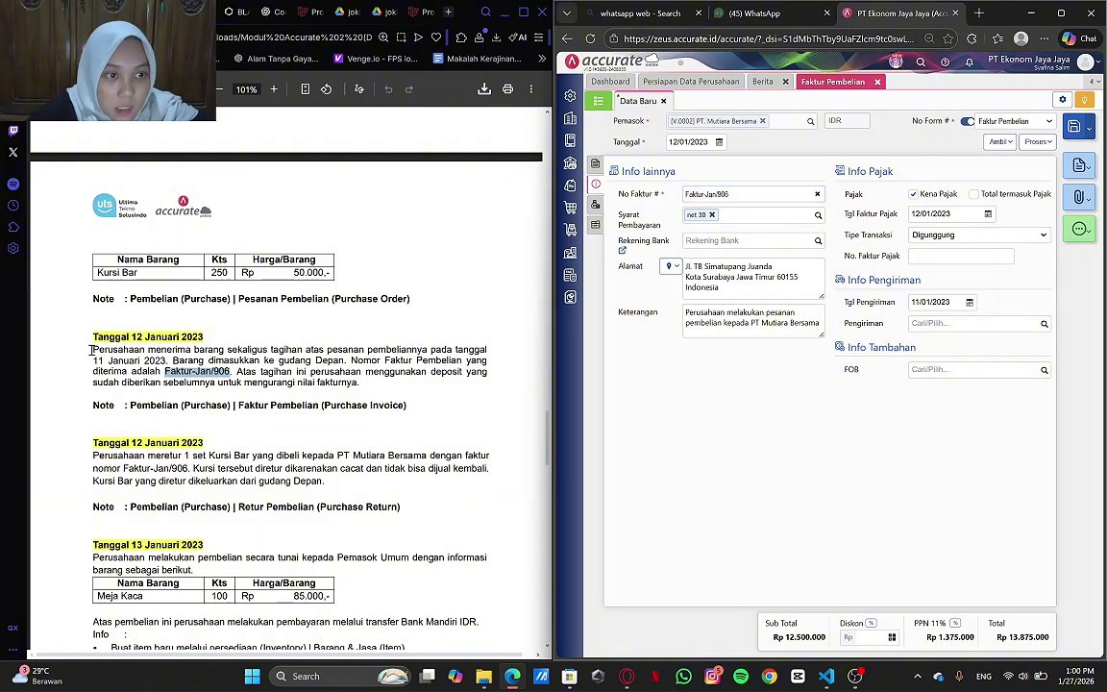
- Replace the invoice's Keterangan with the module's text "Perusahaan menerima barang sekaligus tagihan atas pesanan pembeliannya pada tanggal 11 Januari 2023"
drag(90, 350, 167, 361)
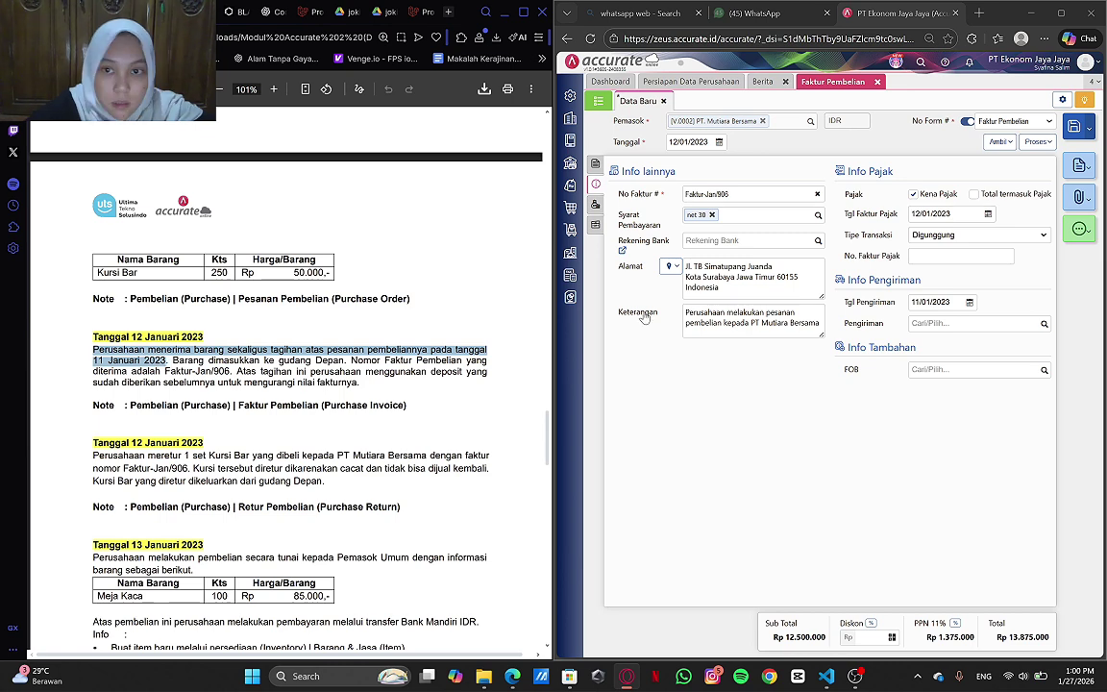
- Replace the invoice's Keterangan with the copied goods-receipt sentence ending "pada tanggal 11 Januari 2023" and set the shipping date to 12/01/2023
drag(685, 312, 738, 313)
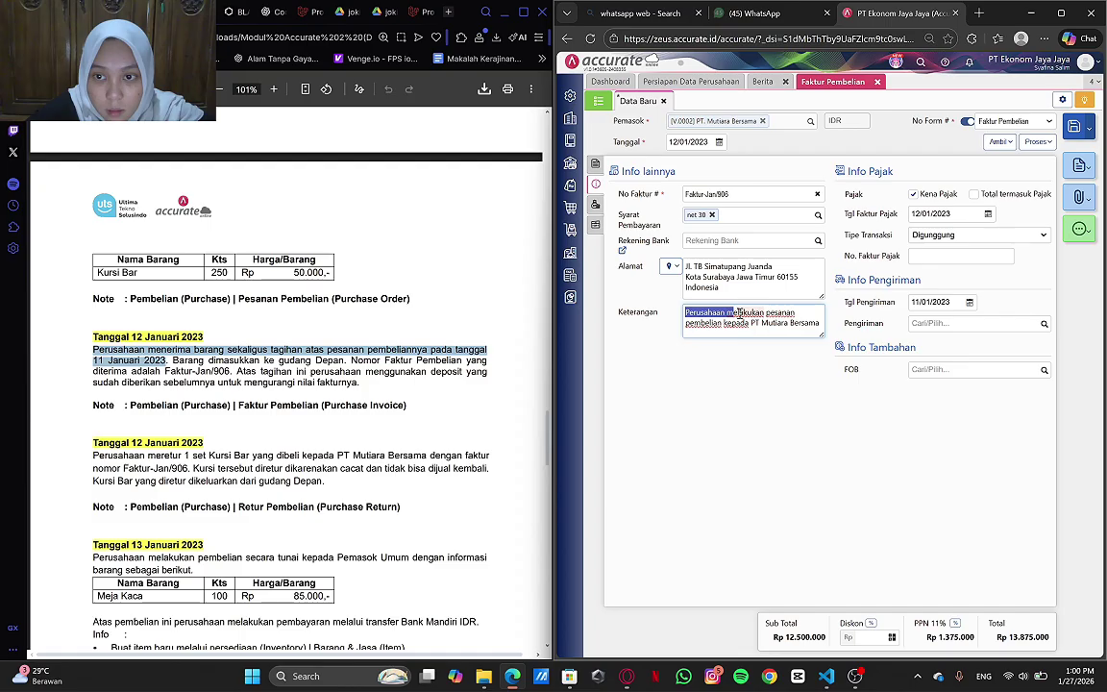
key(ctrl+a)
key(ctrl+v)
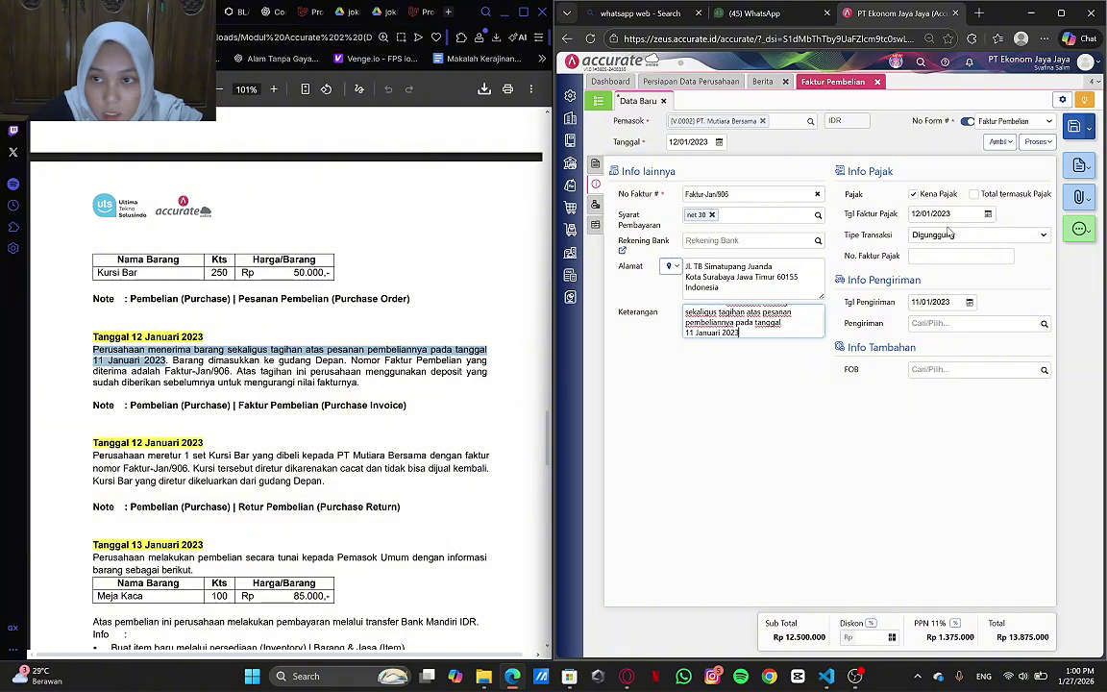
click(952, 305)
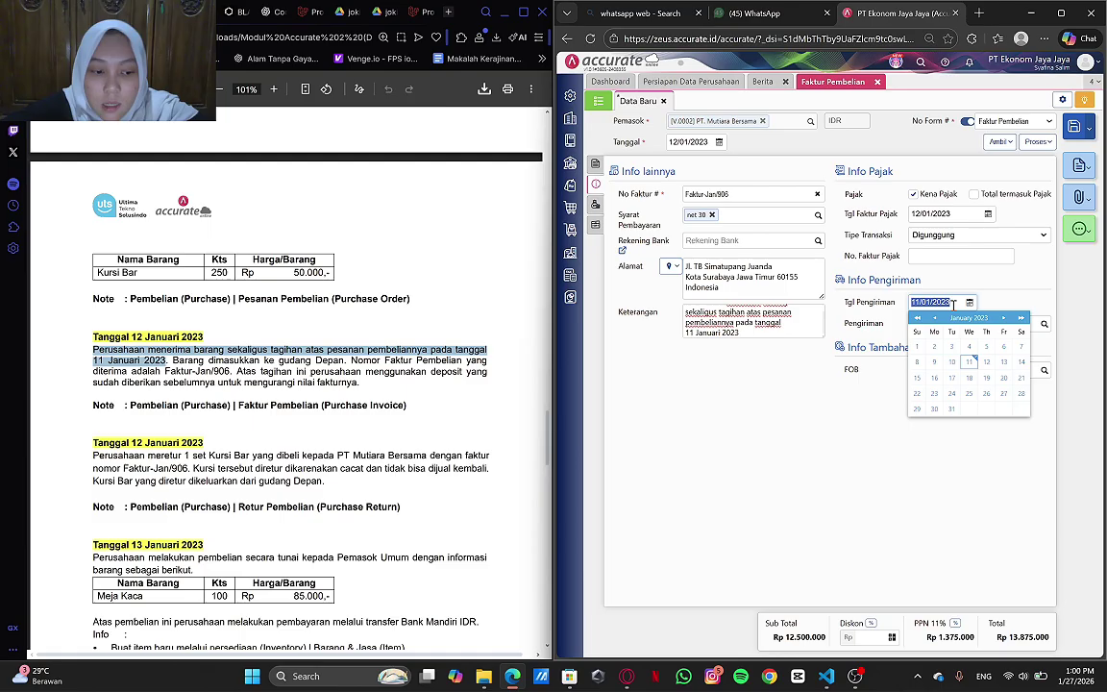
click(986, 362)
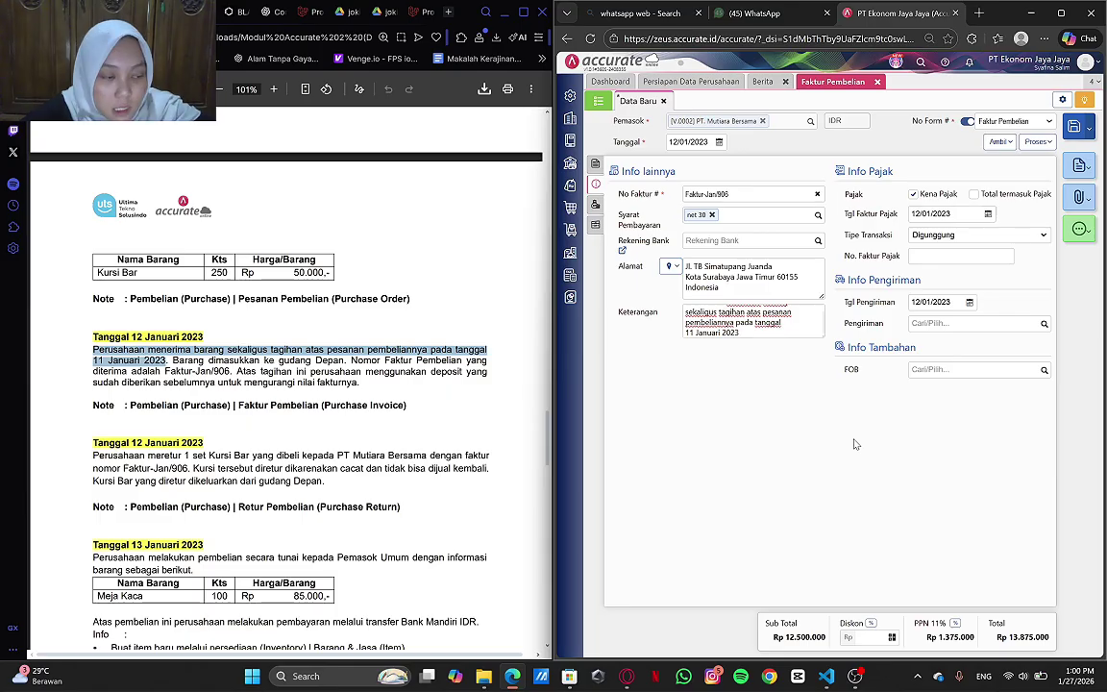
- Apply the supplier's 10/01/2023 down payment (Uang Muka) of Rp 7.500.000 to the purchase invoice
click(595, 204)
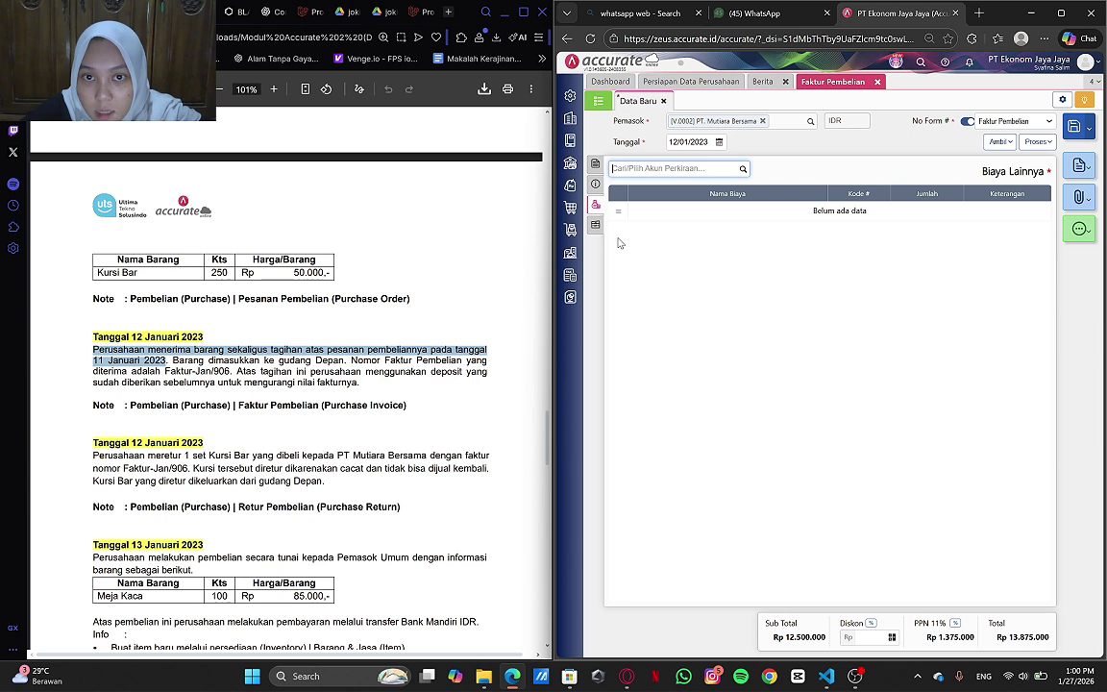
click(595, 224)
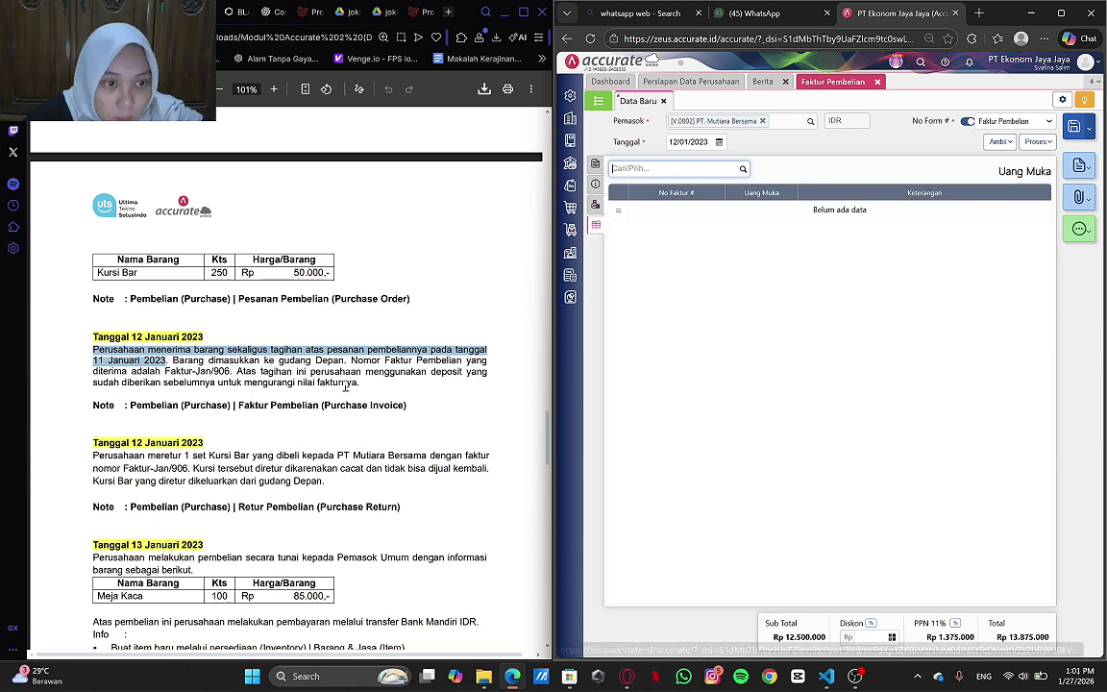
click(742, 169)
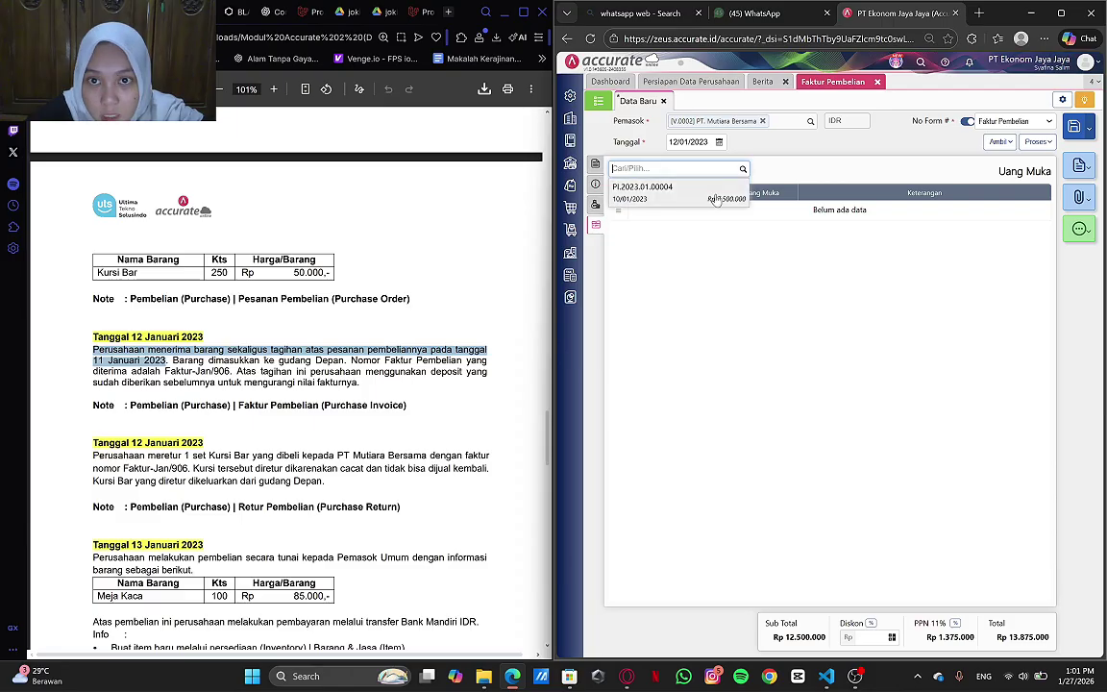
click(716, 197)
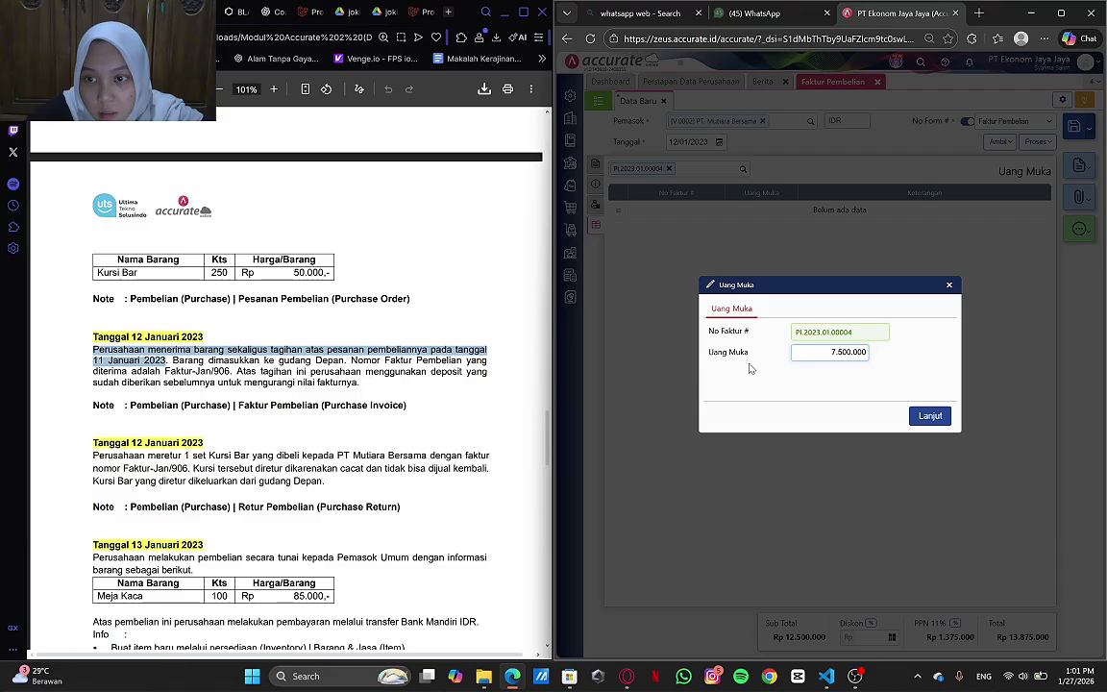
click(929, 415)
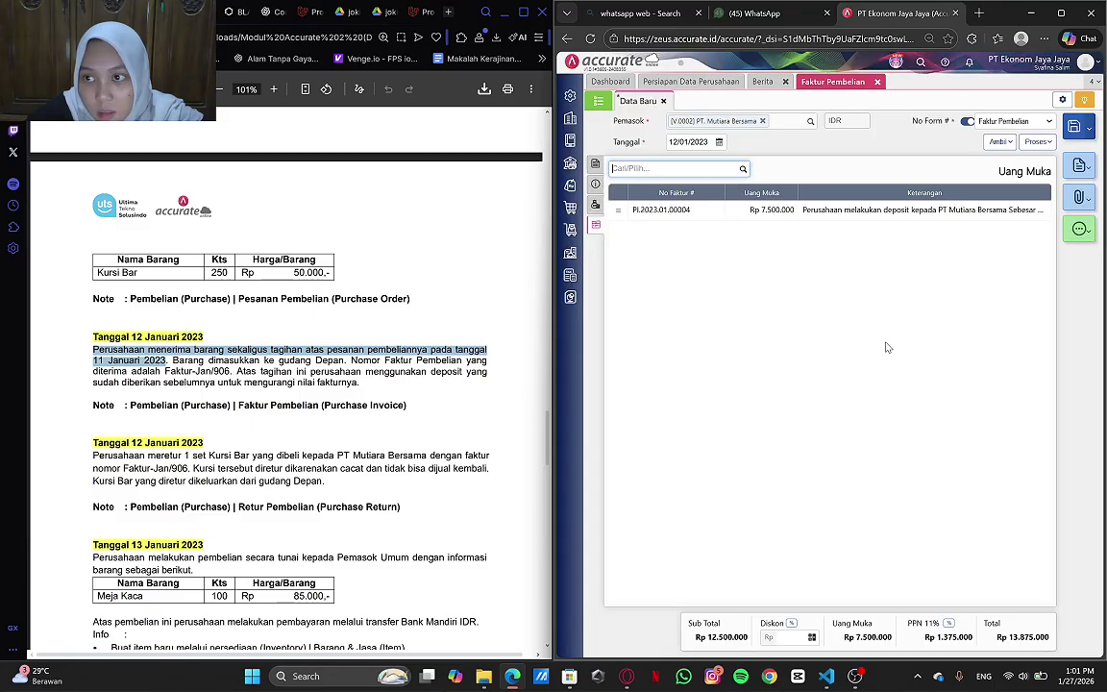
- Return to the invoice's item details, save the purchase invoice and close the Faktur Pembelian form
scroll(889, 348, up, 2)
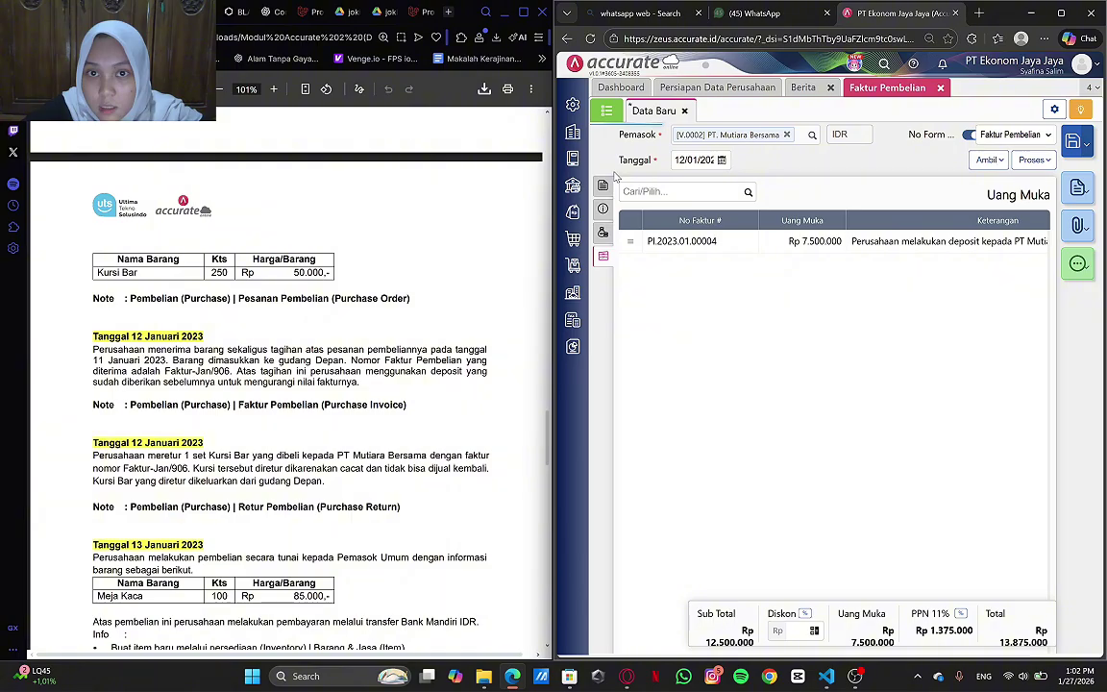
click(604, 185)
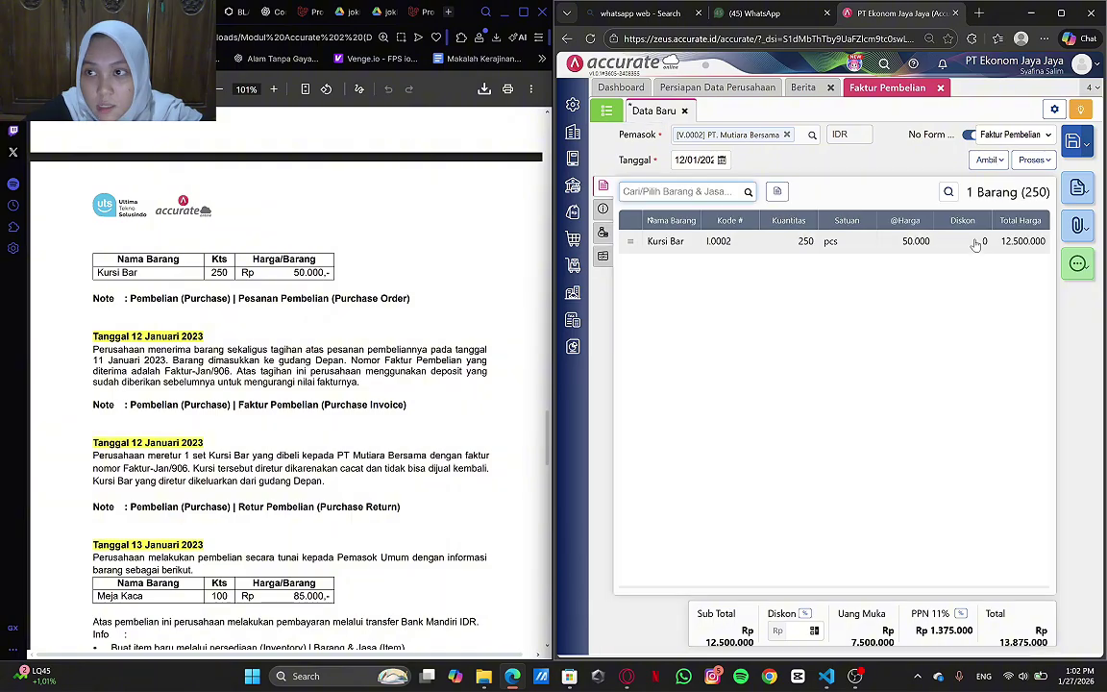
click(1074, 142)
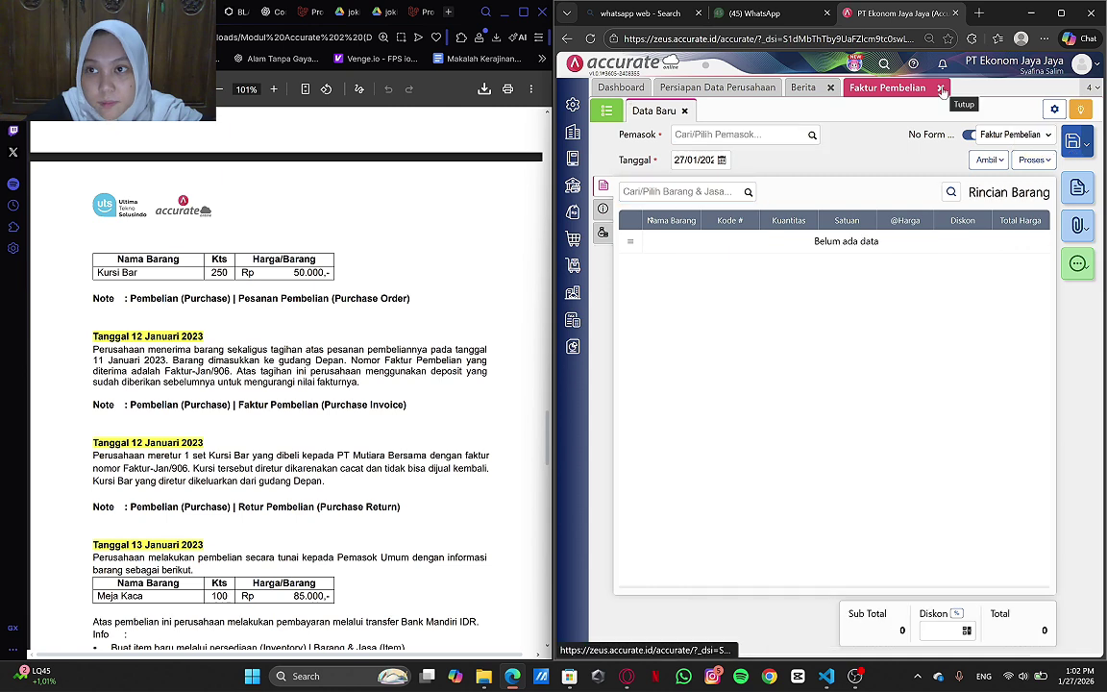
click(942, 88)
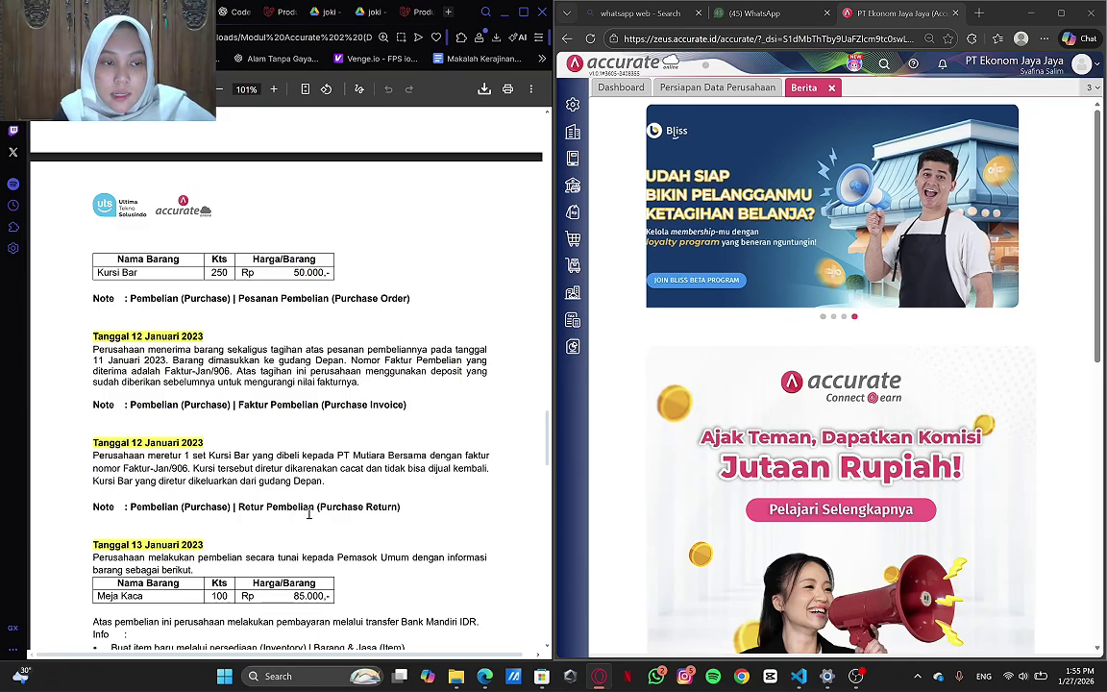
- Start a new purchase return (Retur Pembelian) for supplier PT. Mutiara Bersama dated 12/01/2023
scroll(308, 514, down, 1)
scroll(308, 513, down, 1)
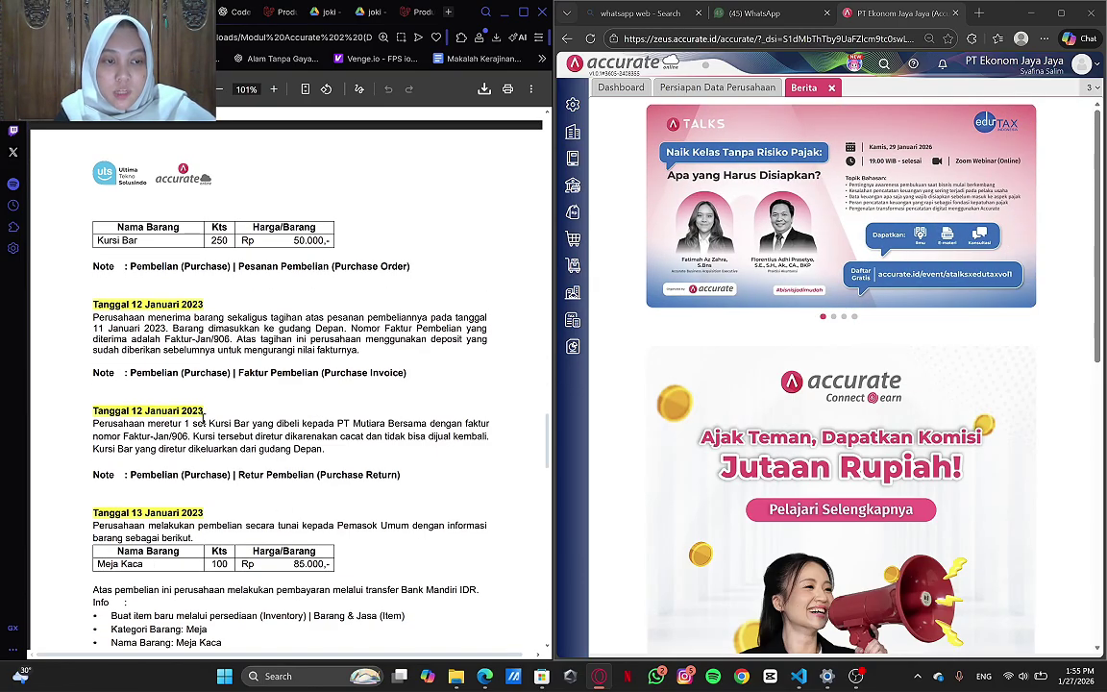
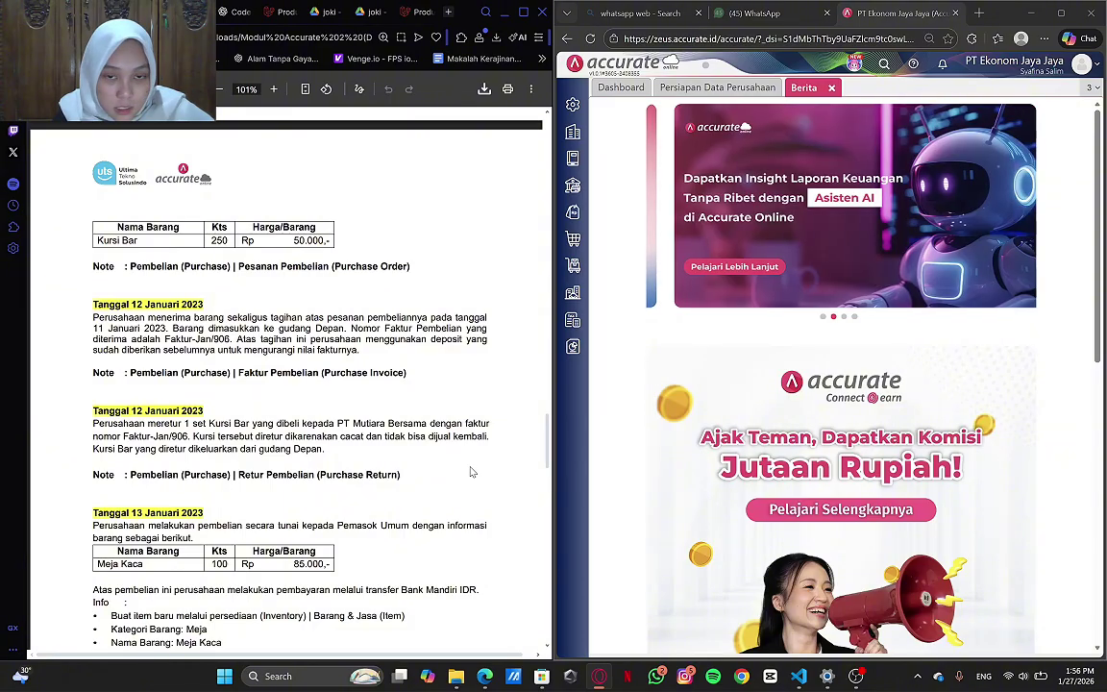
click(574, 244)
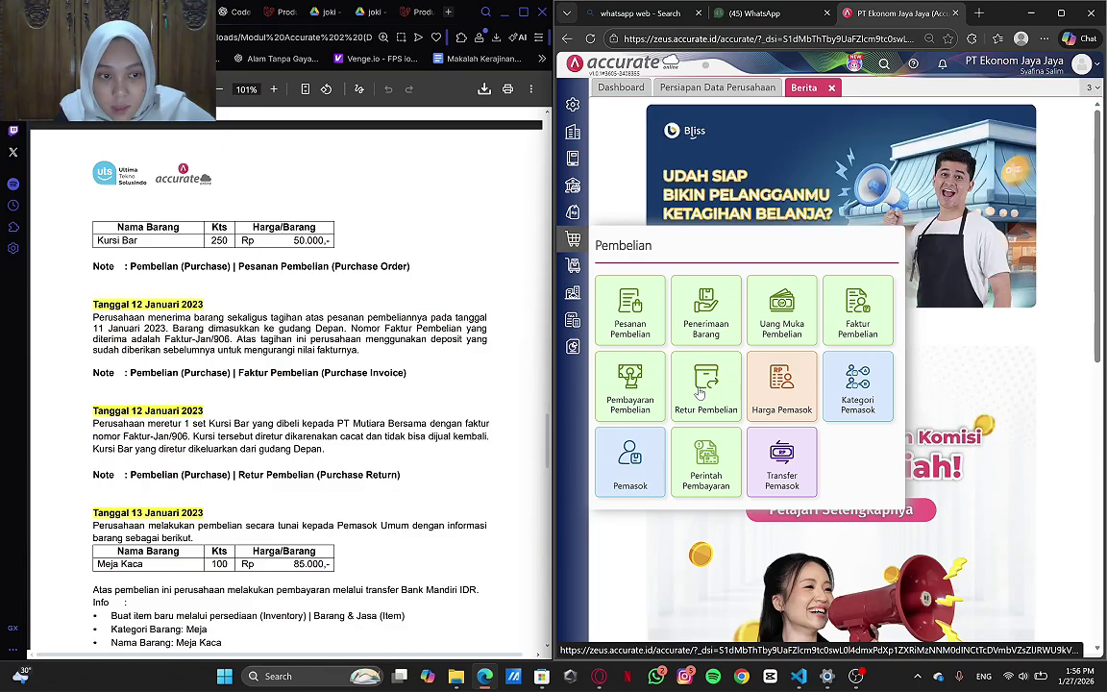
click(700, 392)
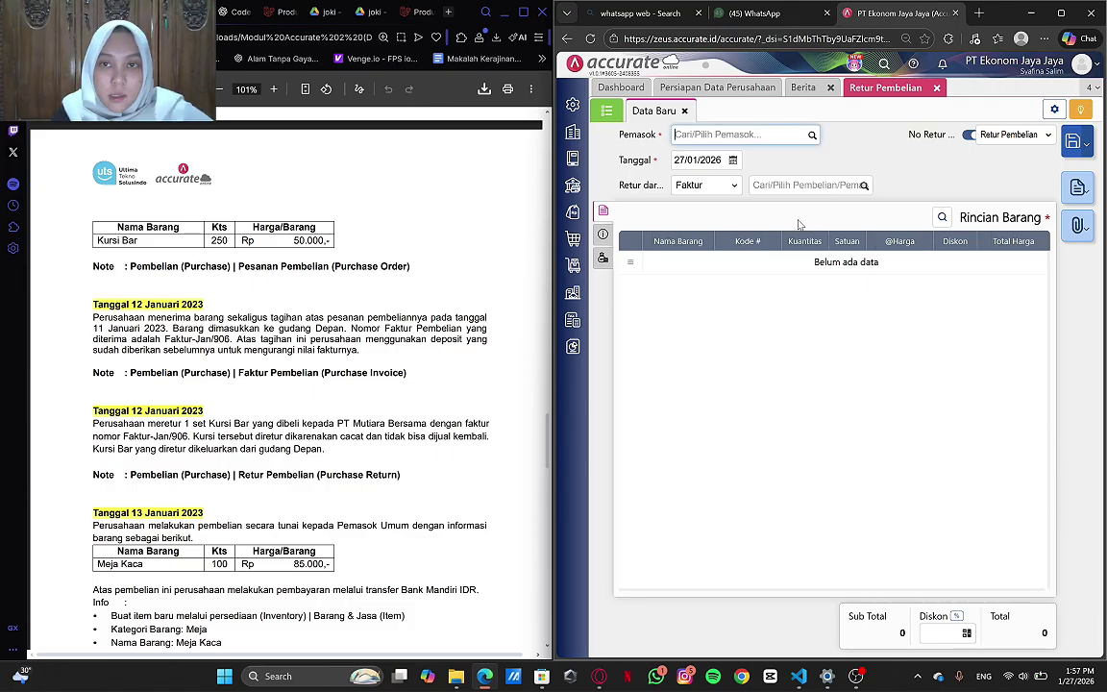
click(814, 135)
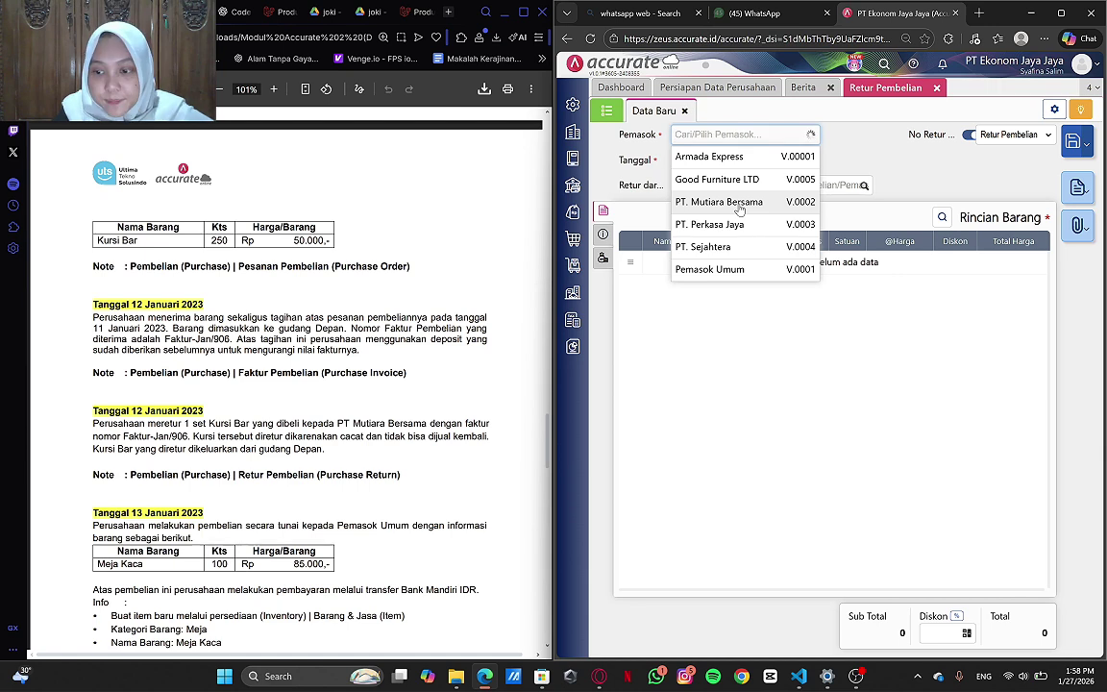
click(736, 203)
click(706, 160)
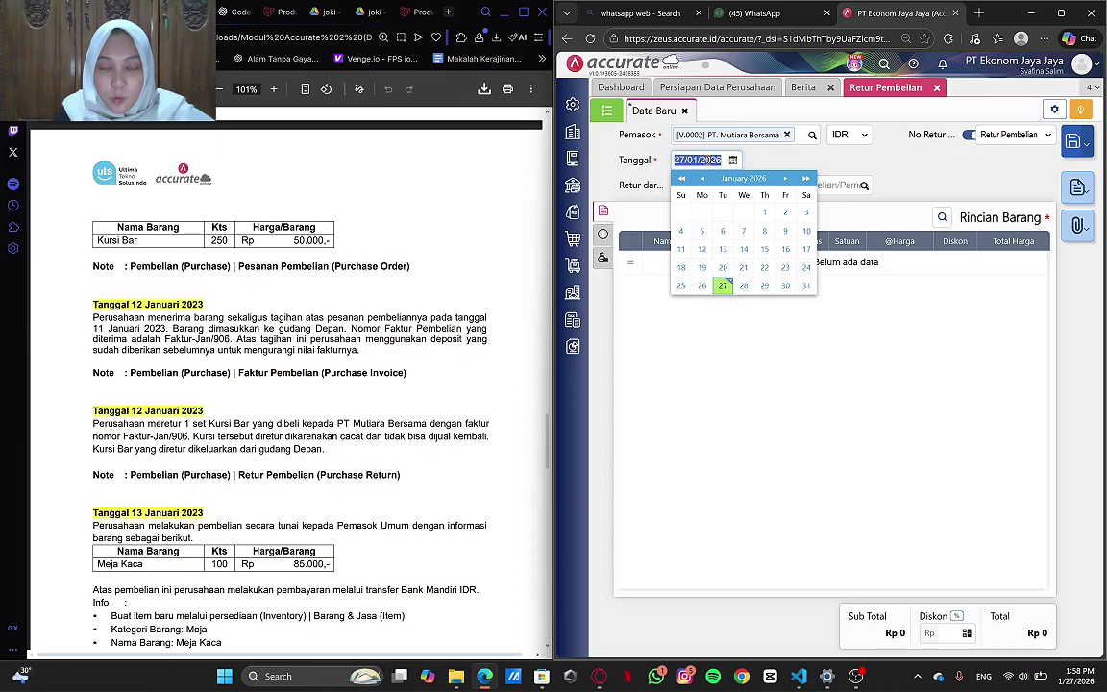
text(12/01/2023)
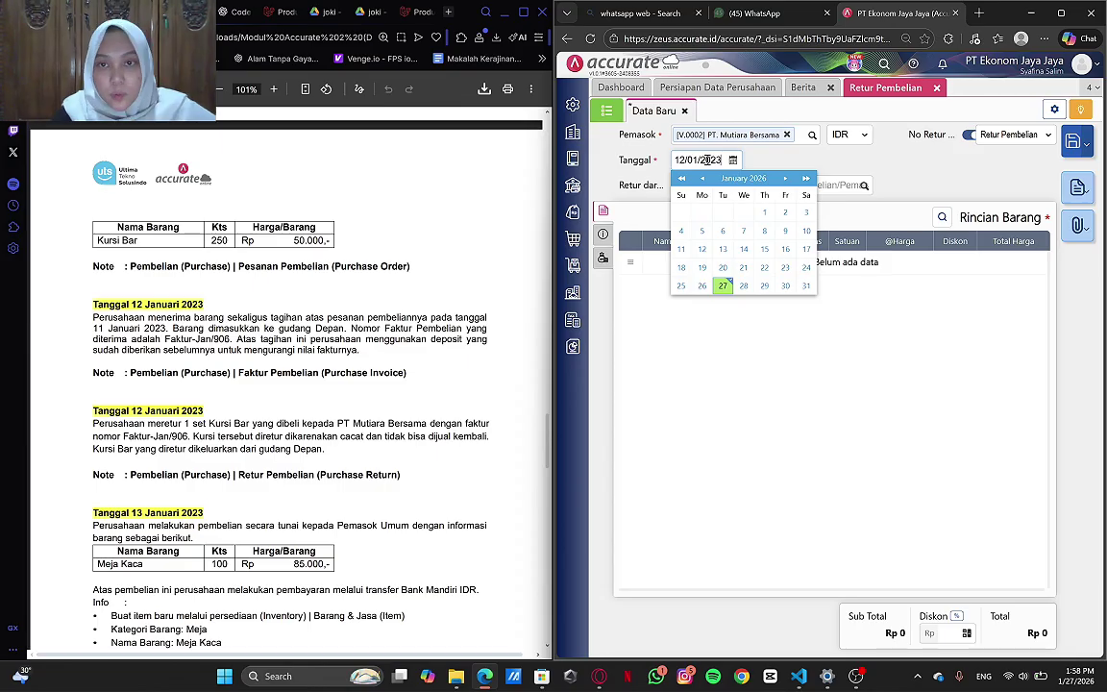
click(690, 406)
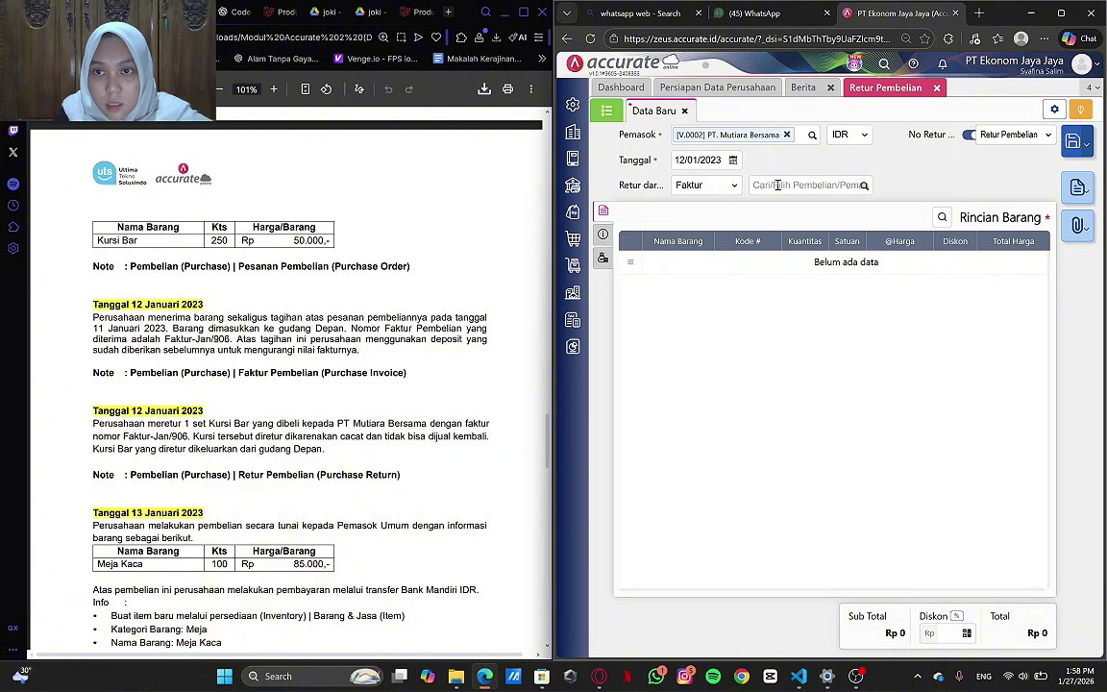
- Base the return on invoice Faktur-Jan/906 and bring in its Kursi Bar item
click(817, 184)
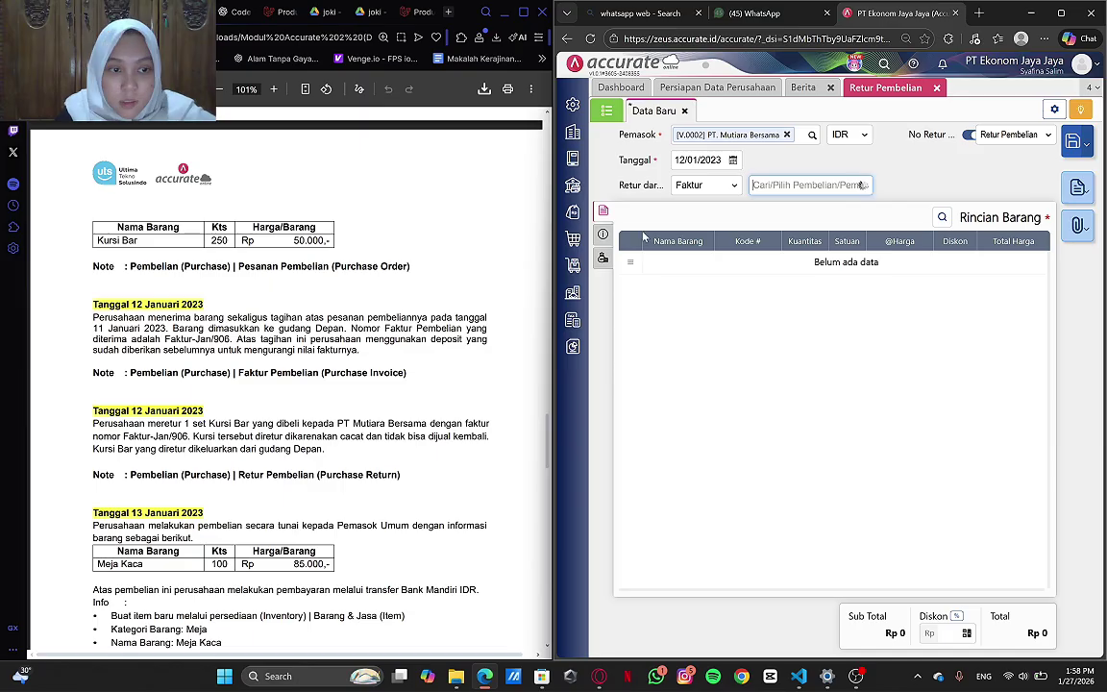
click(786, 240)
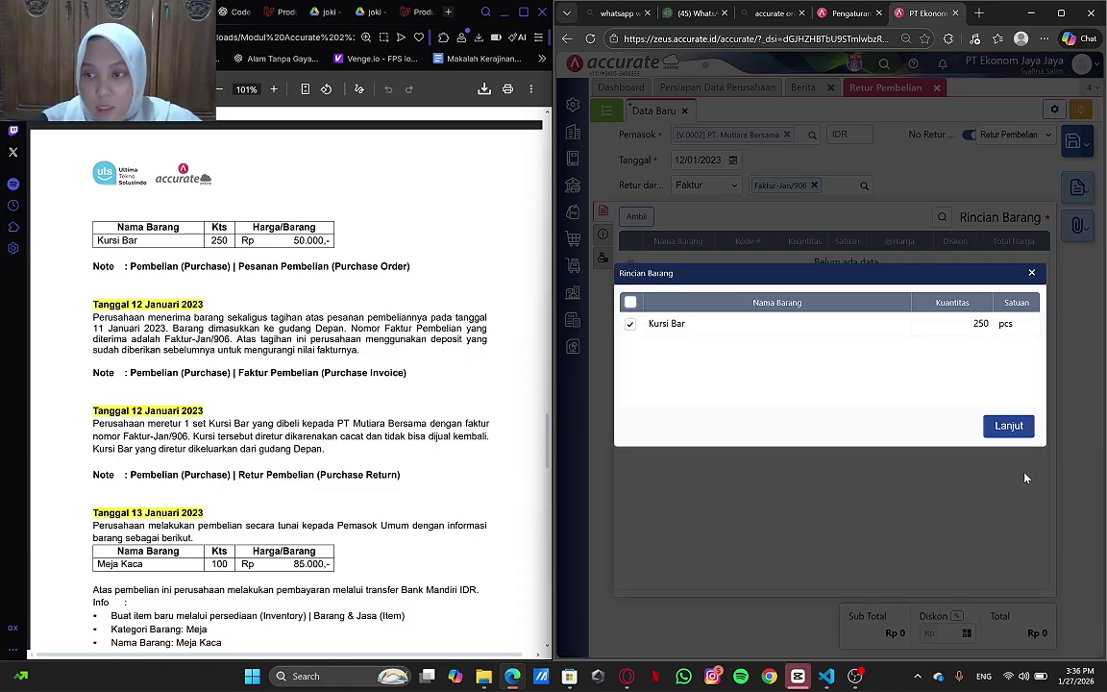
click(1021, 434)
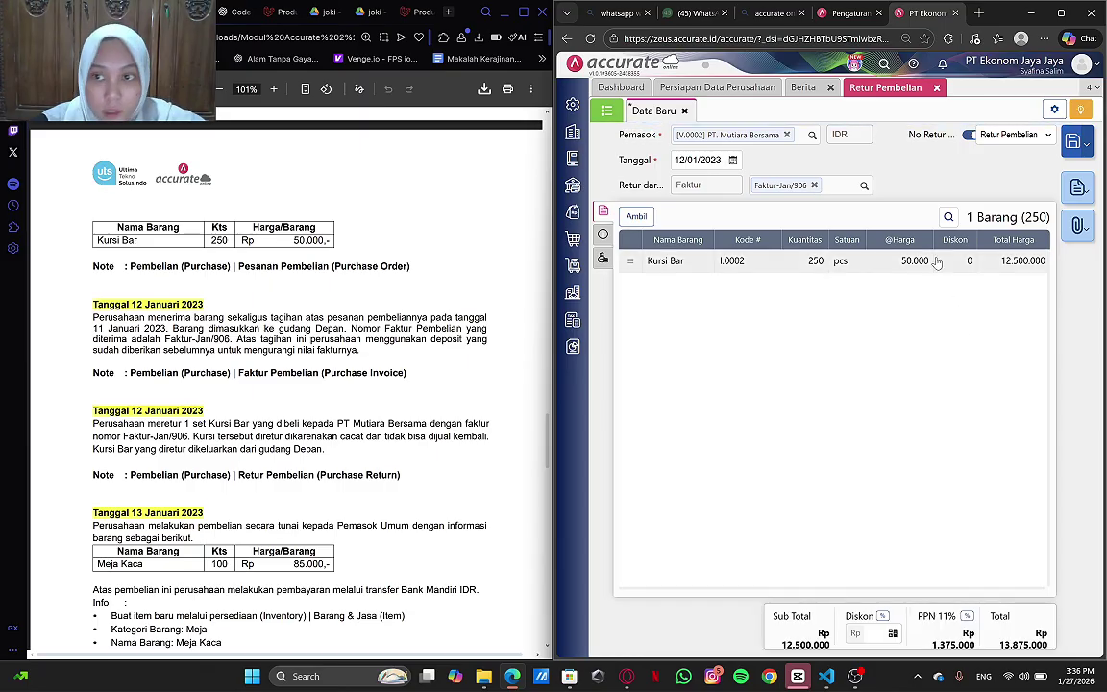
- Set the returned Kursi Bar quantity to 1 pcs in the item details
click(886, 269)
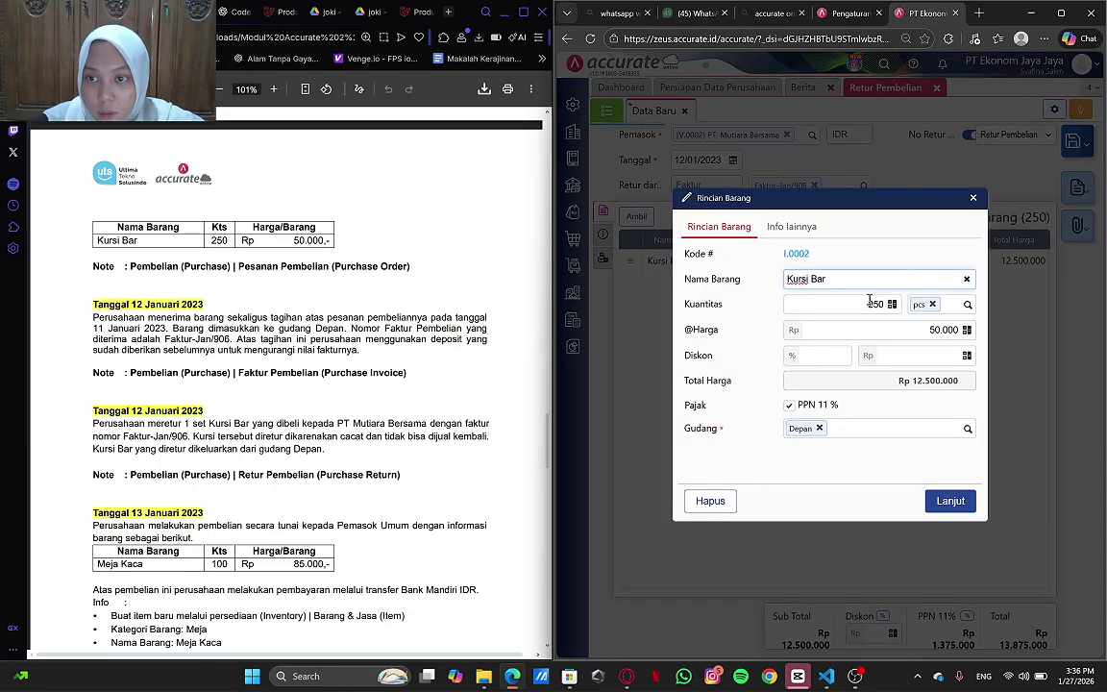
click(881, 308)
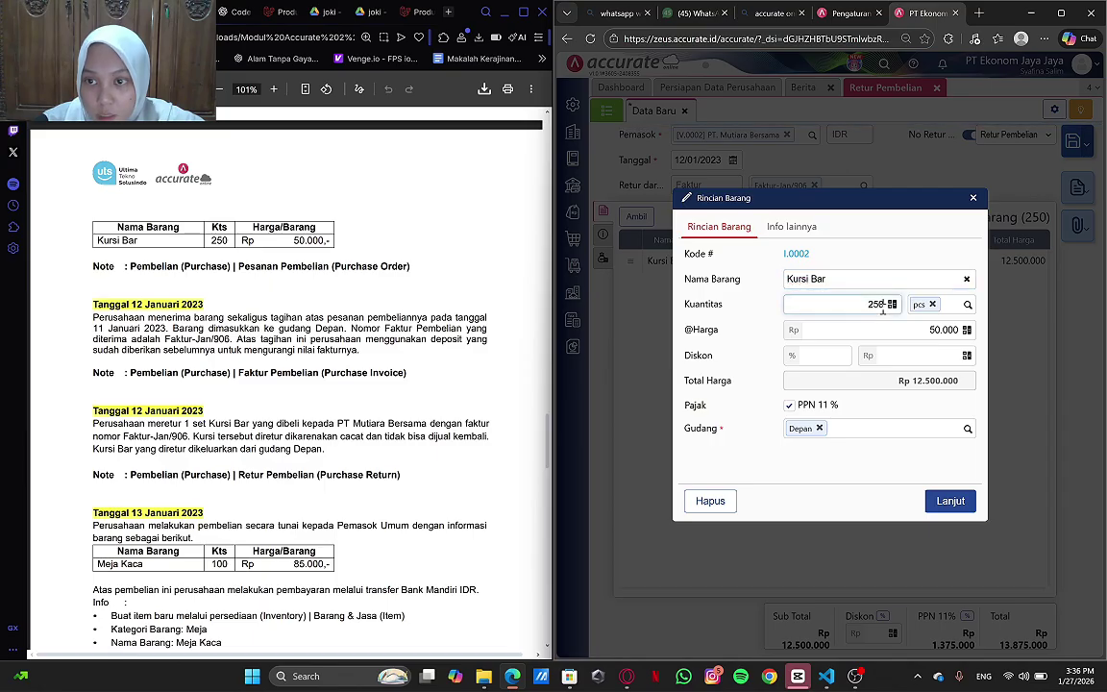
key(BackSpace)
key(BackSpace)
key(BackSpace)
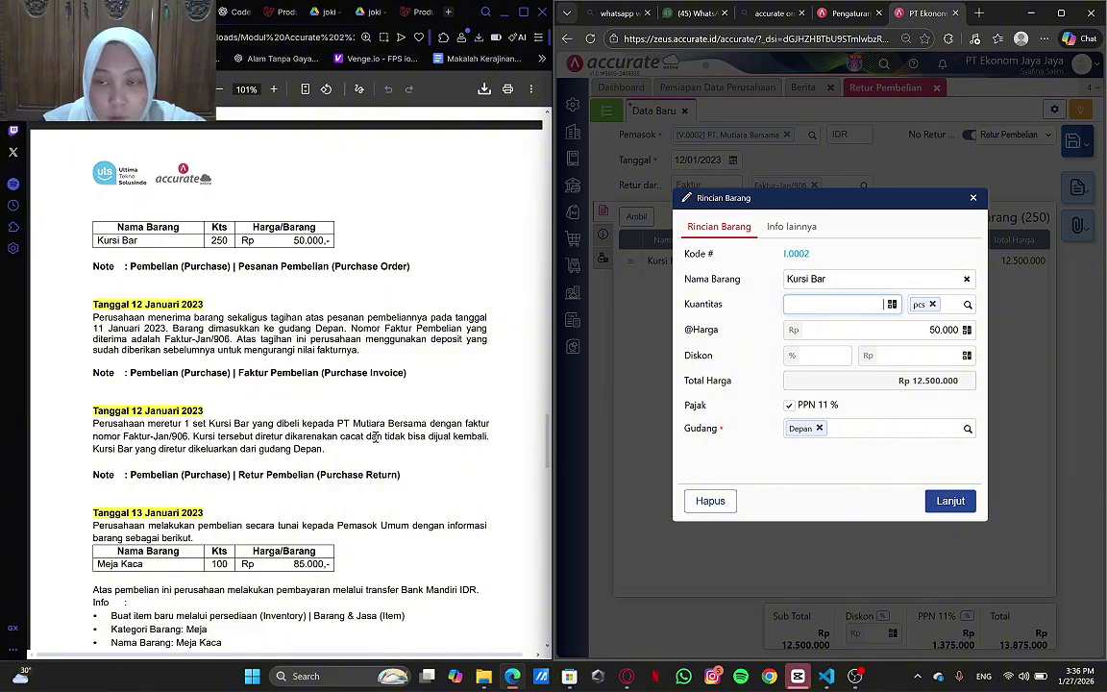
text(1)
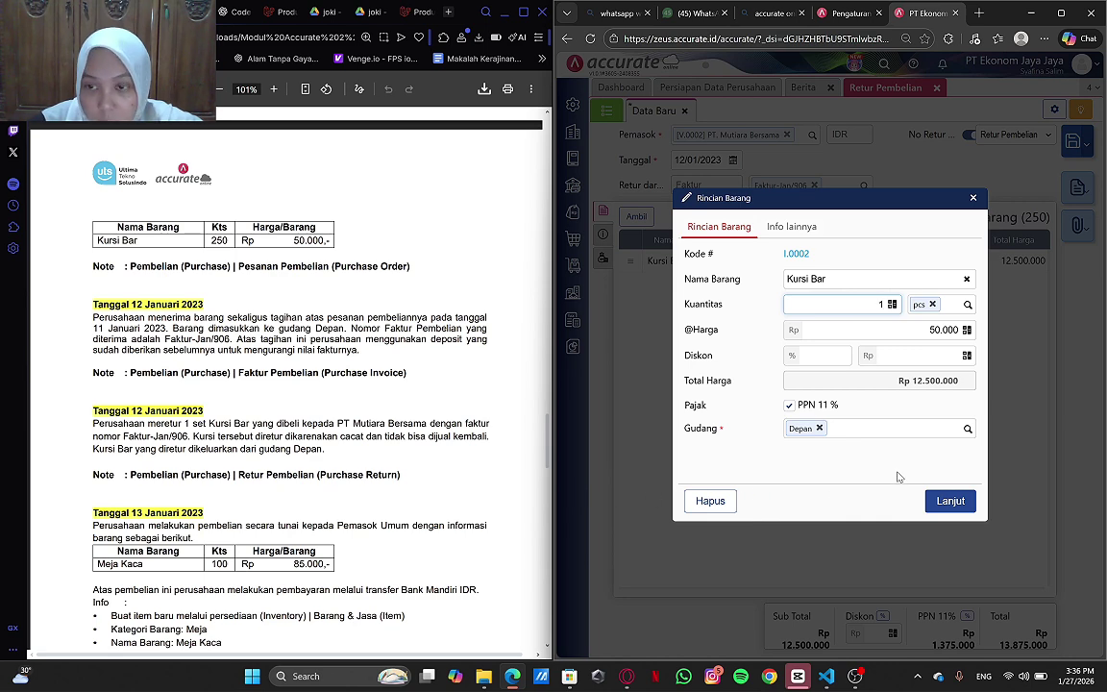
click(947, 501)
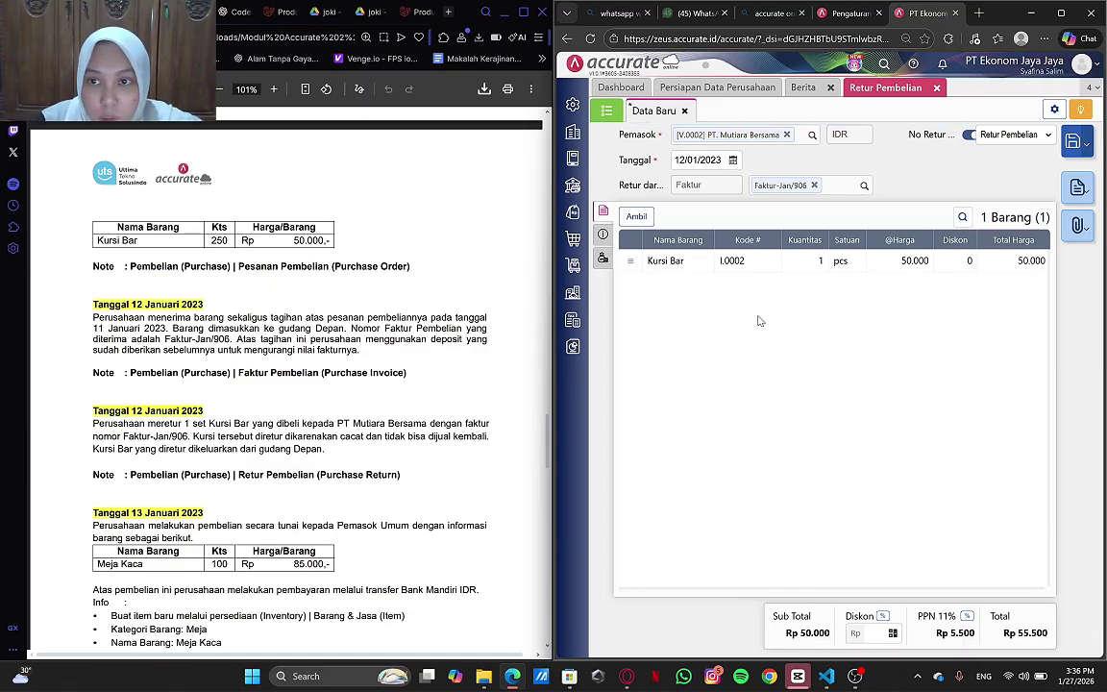
- Enter "Alamat Pemasok" as the Ke Alamat address in the return's additional information, dismissing the Armoury Crate notification
click(603, 234)
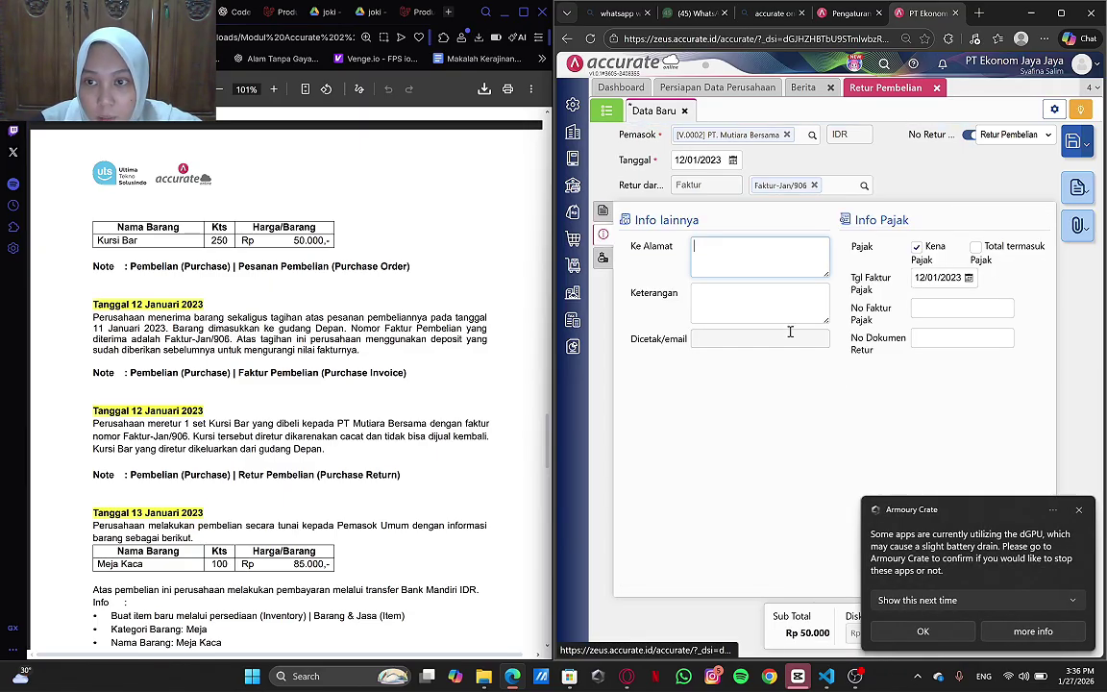
click(1079, 512)
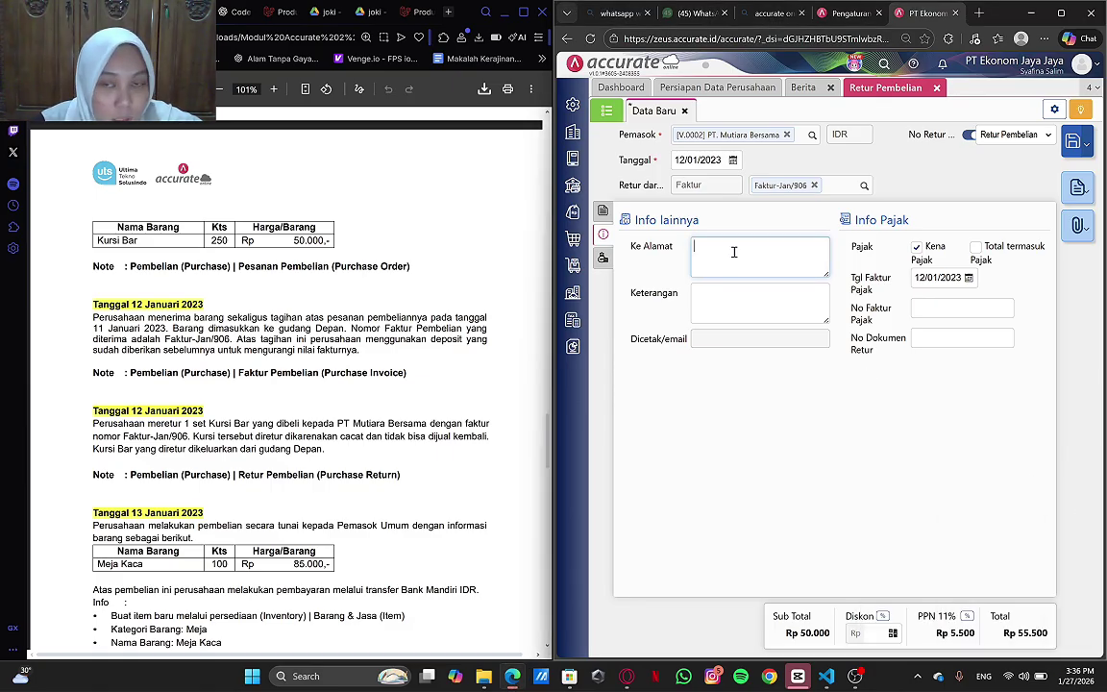
text(Ala)
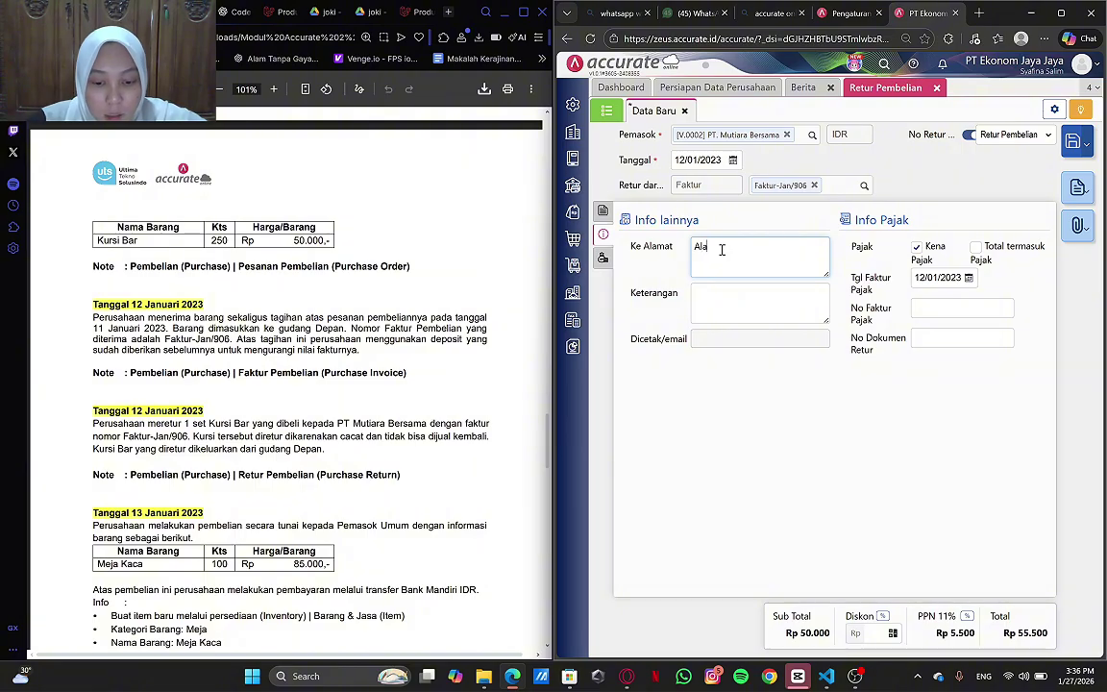
text(mat Pemasok)
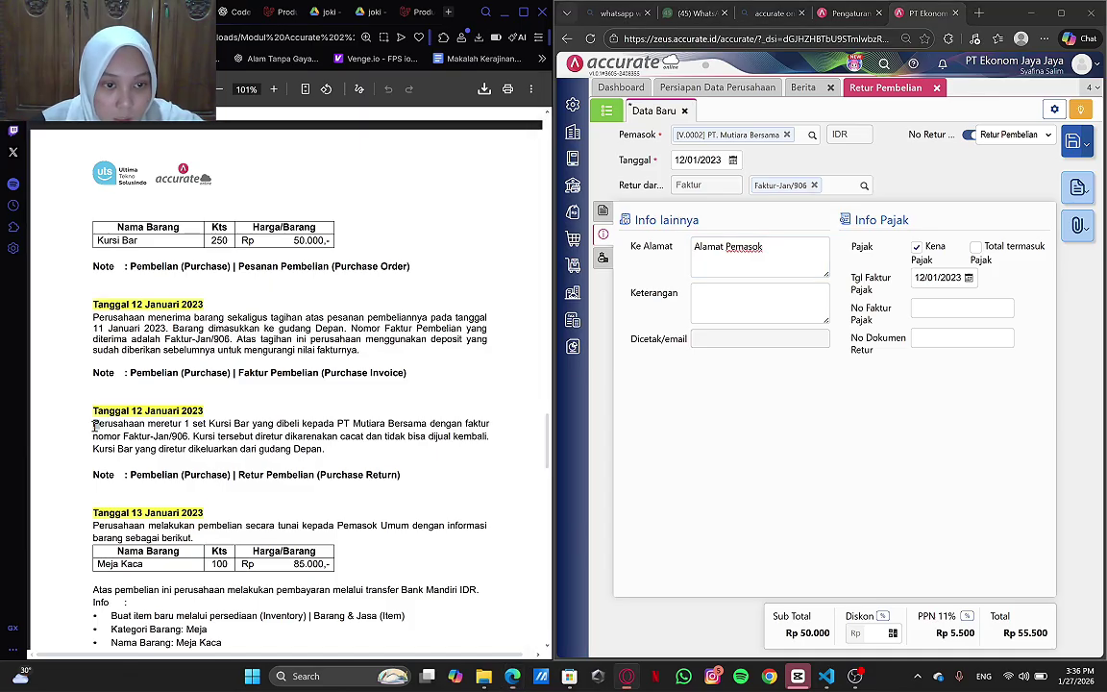
- Copy the assignment sentence from "Perusahaan meretur 1 set Kursi Bar" through "nomor Faktur-Jan/906." into the return's Keterangan
drag(93, 424, 191, 436)
key(ctrl+c)
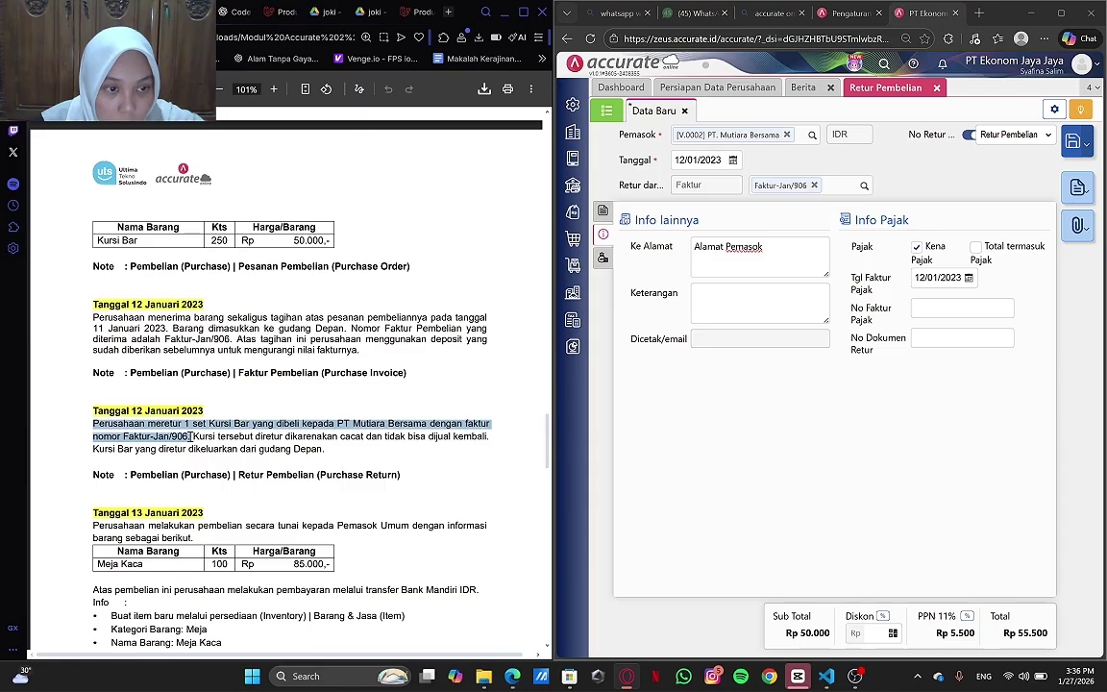
click(742, 305)
key(ctrl+v)
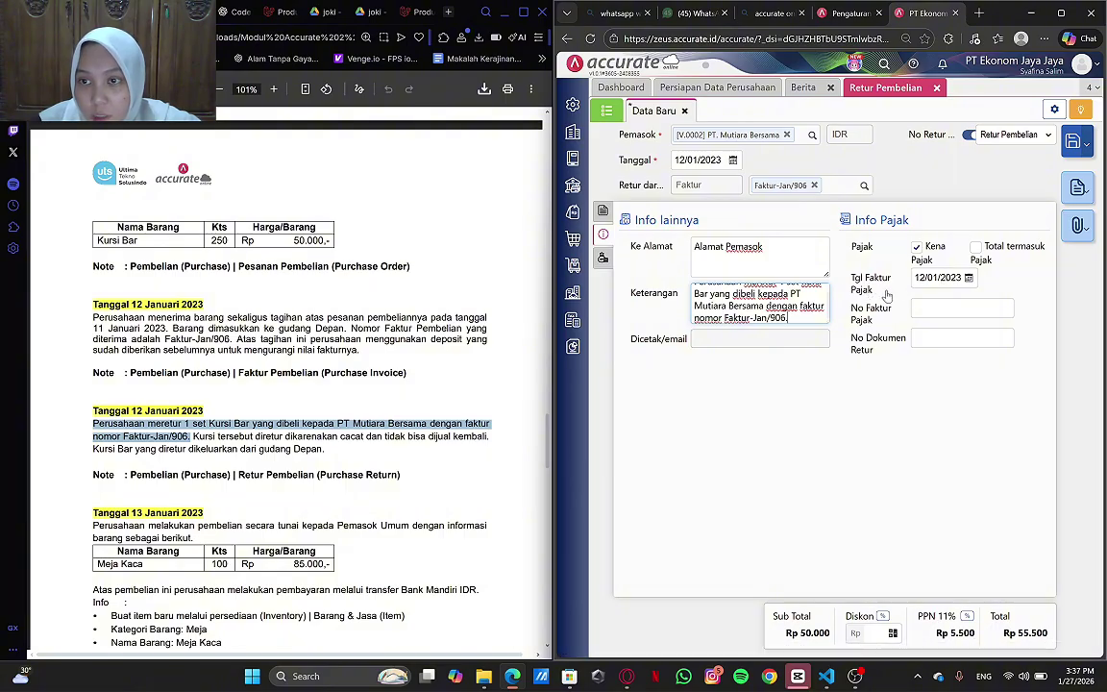
- Go back to the purchase return's item details and save the return
click(603, 211)
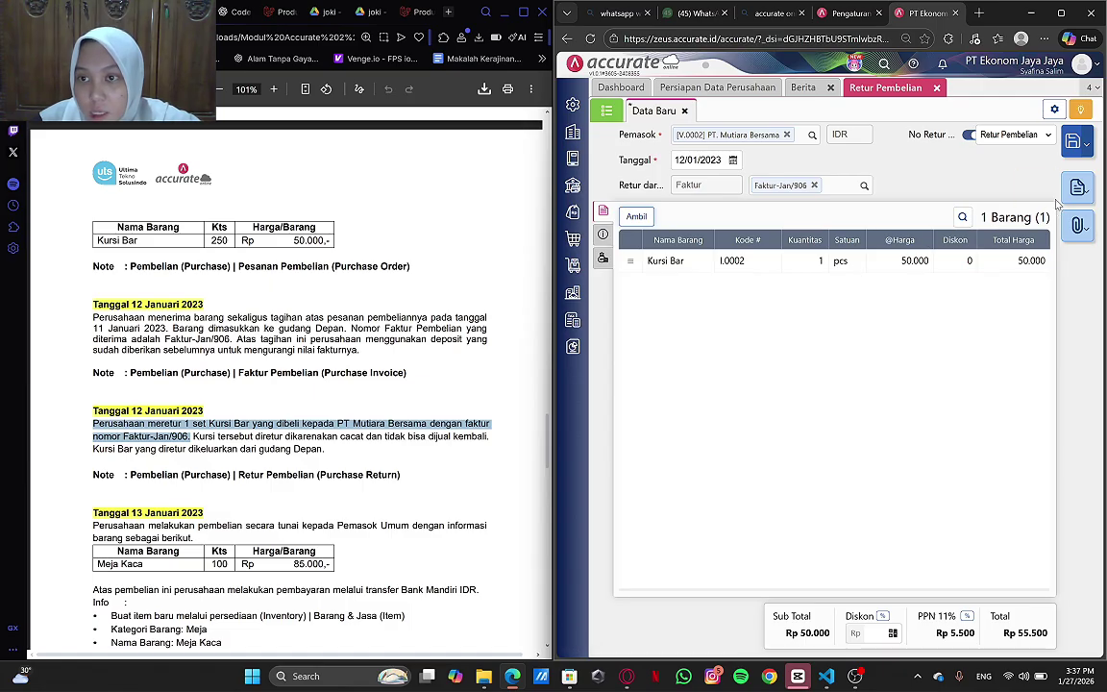
click(1076, 142)
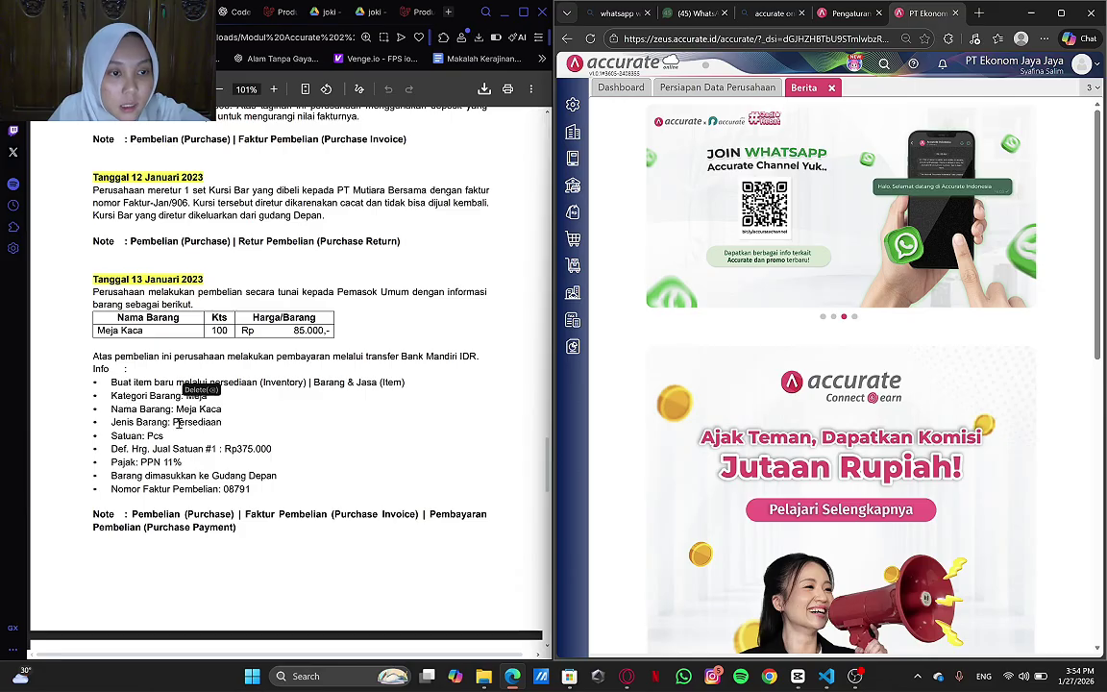
- Create a new Barang & Jasa record for the 13 January purchase and name it Meja Kaca
scroll(177, 423, down, 1)
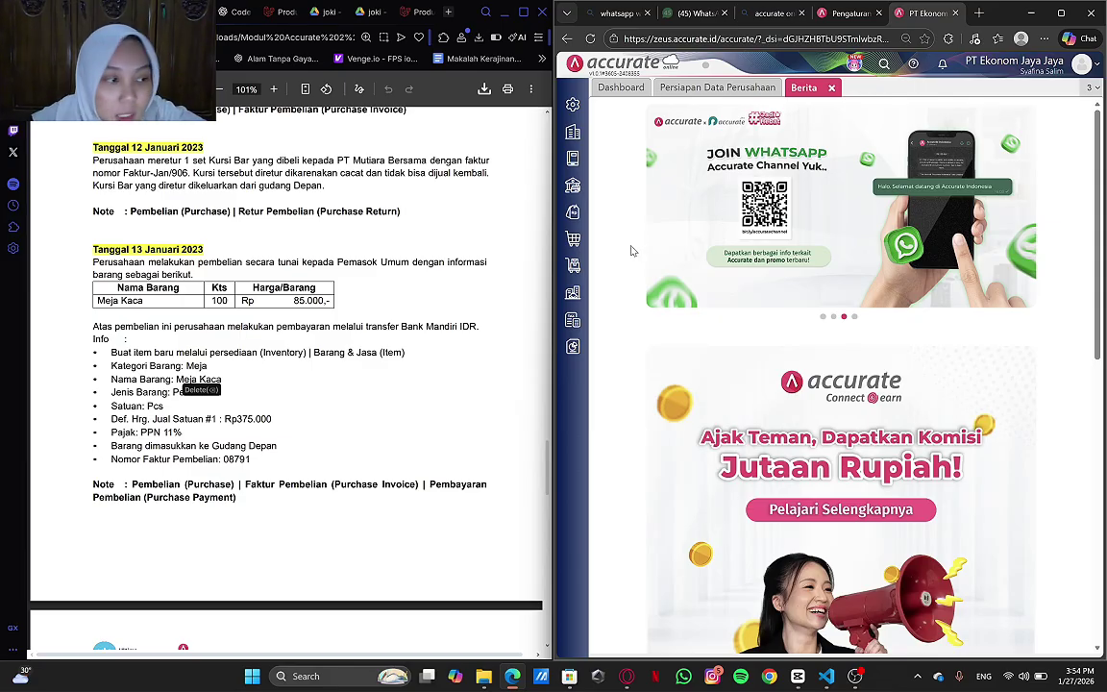
click(574, 265)
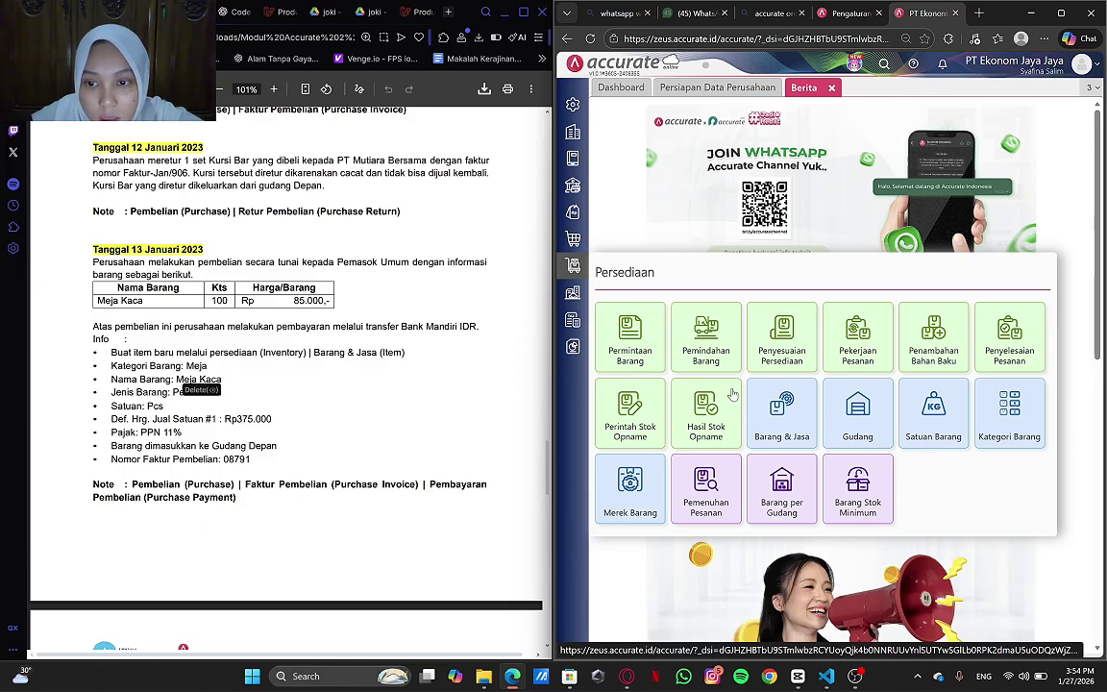
click(795, 420)
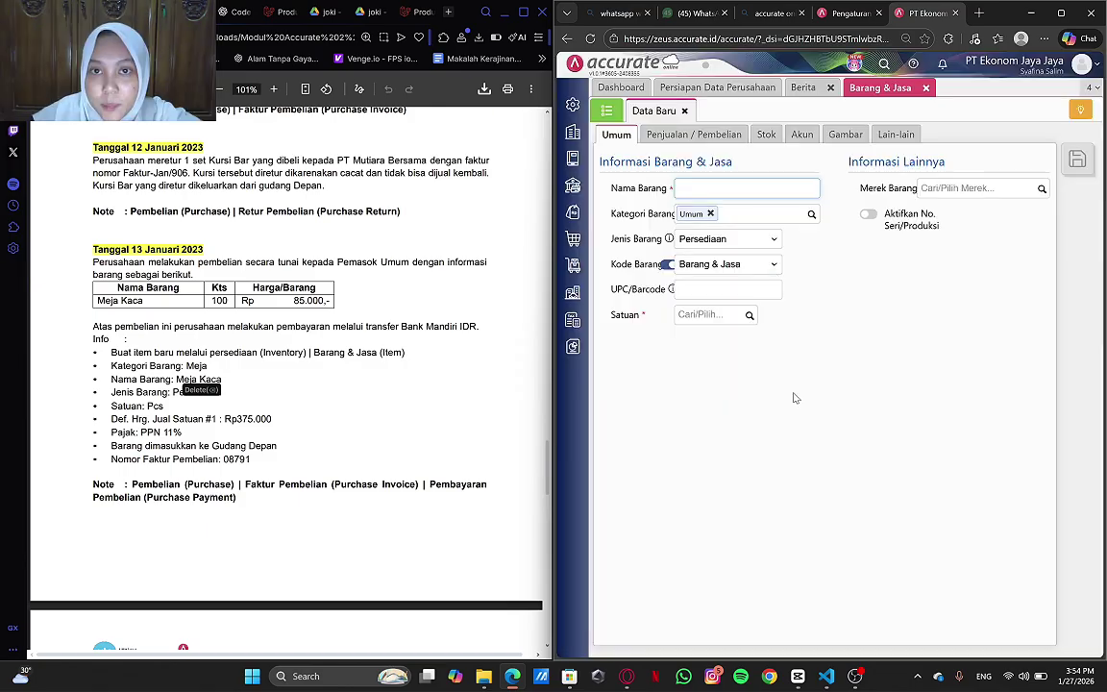
click(607, 110)
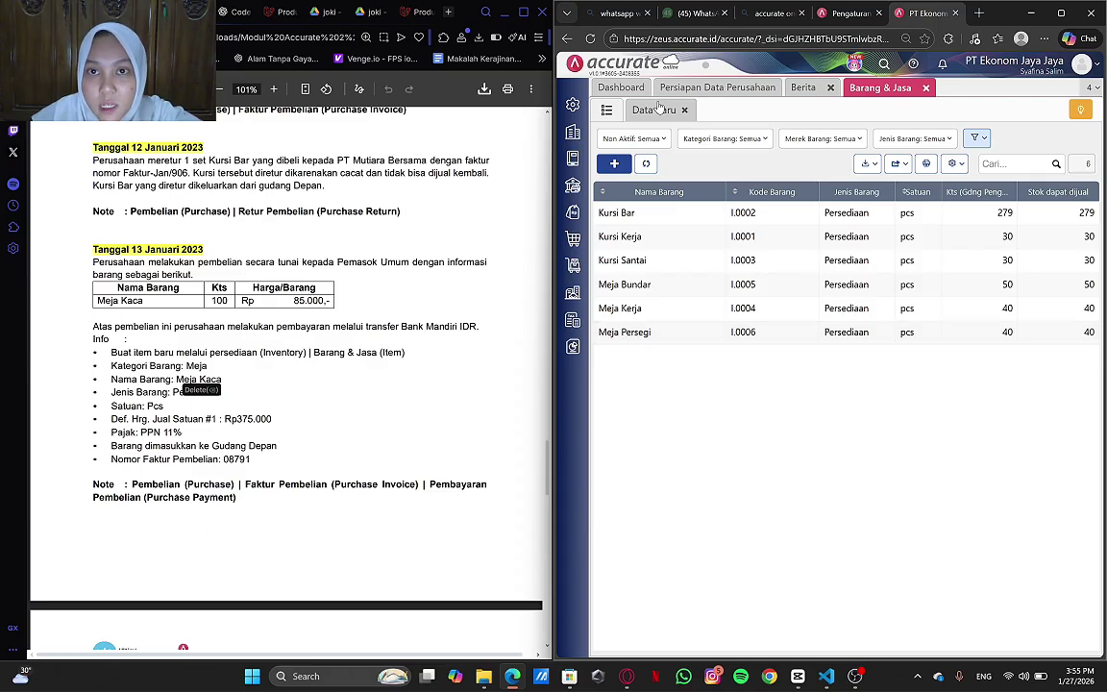
click(614, 164)
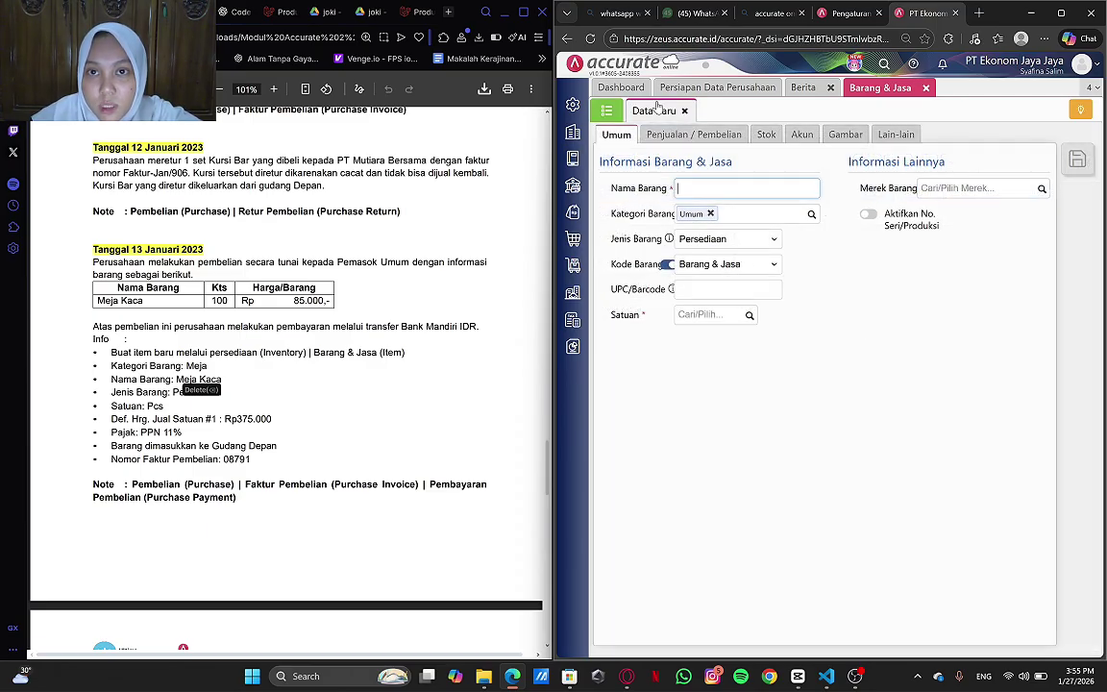
click(696, 187)
text(Meja Kaca)
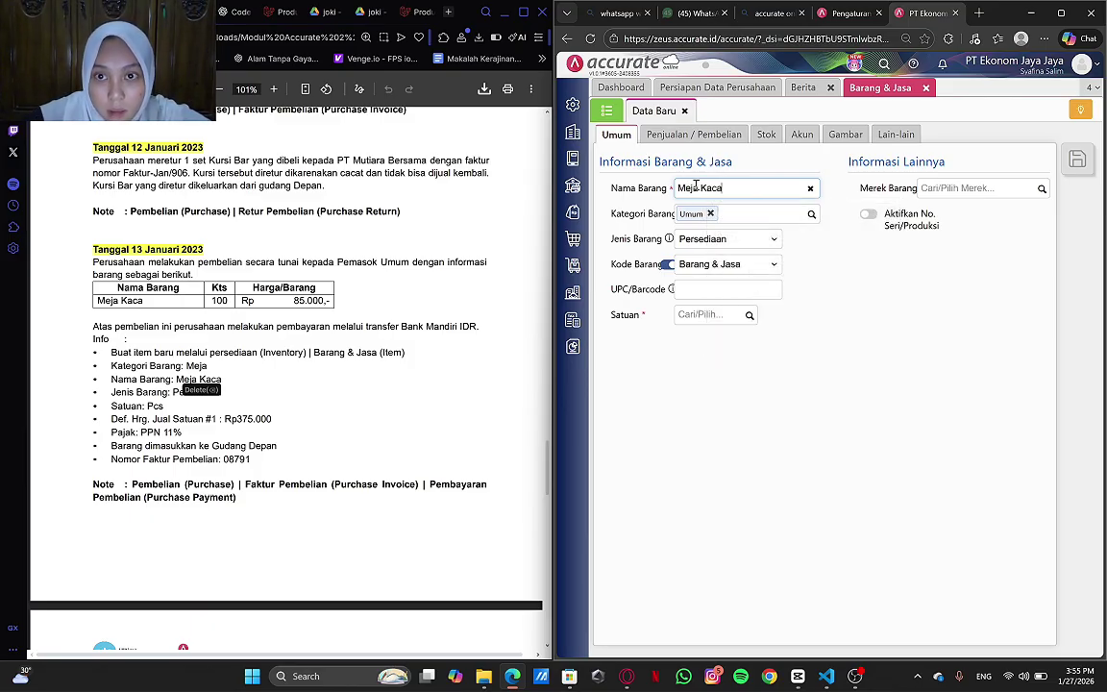
- Assign the Meja Kaca item to the Meja category and set its unit to lowercase pcs
click(812, 214)
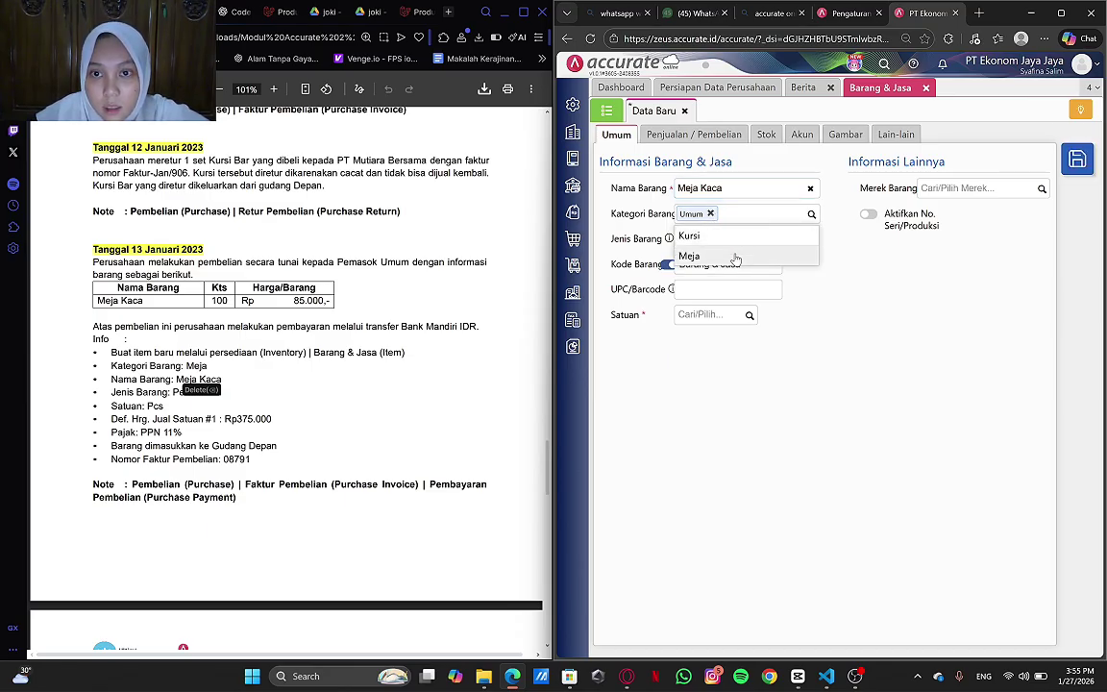
click(734, 257)
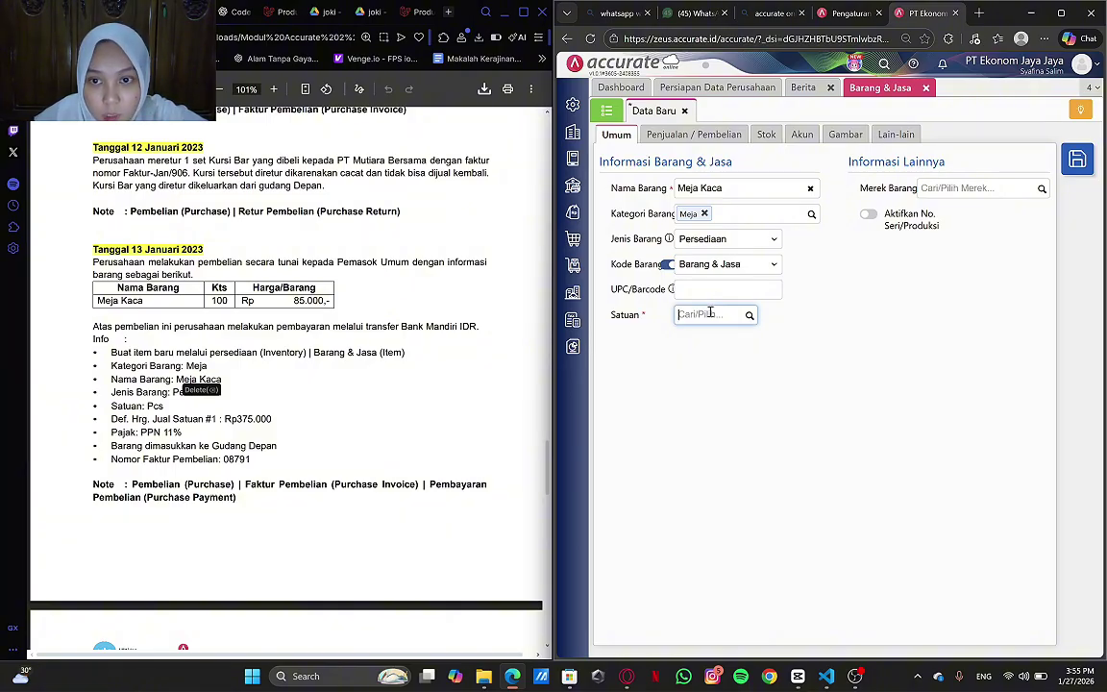
click(750, 319)
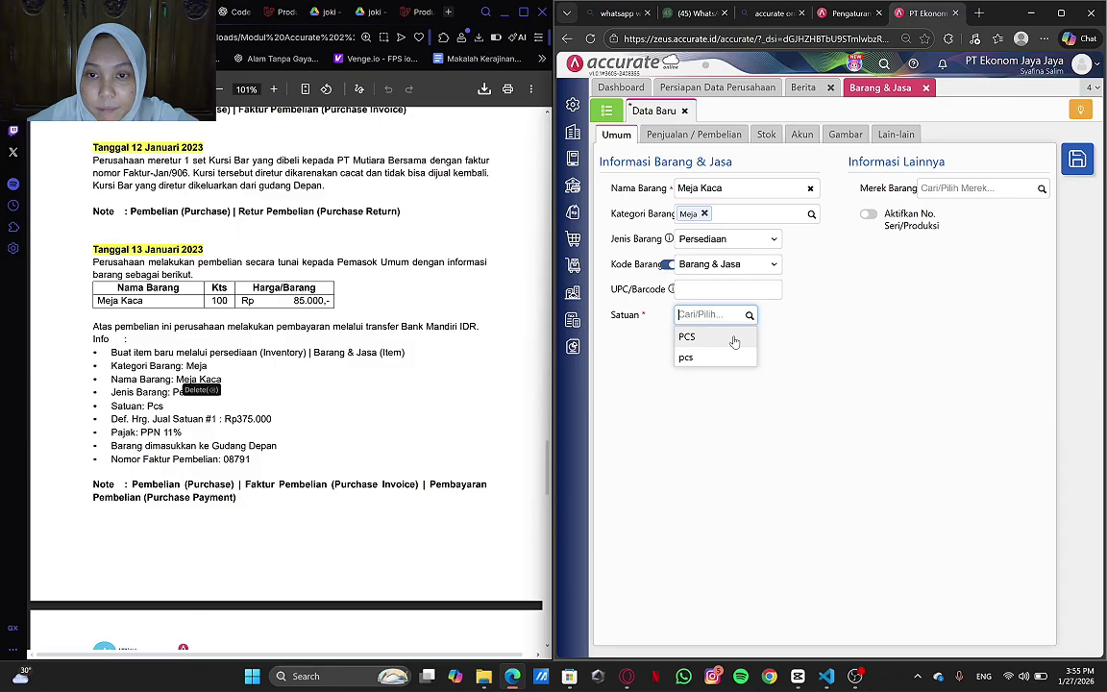
click(734, 340)
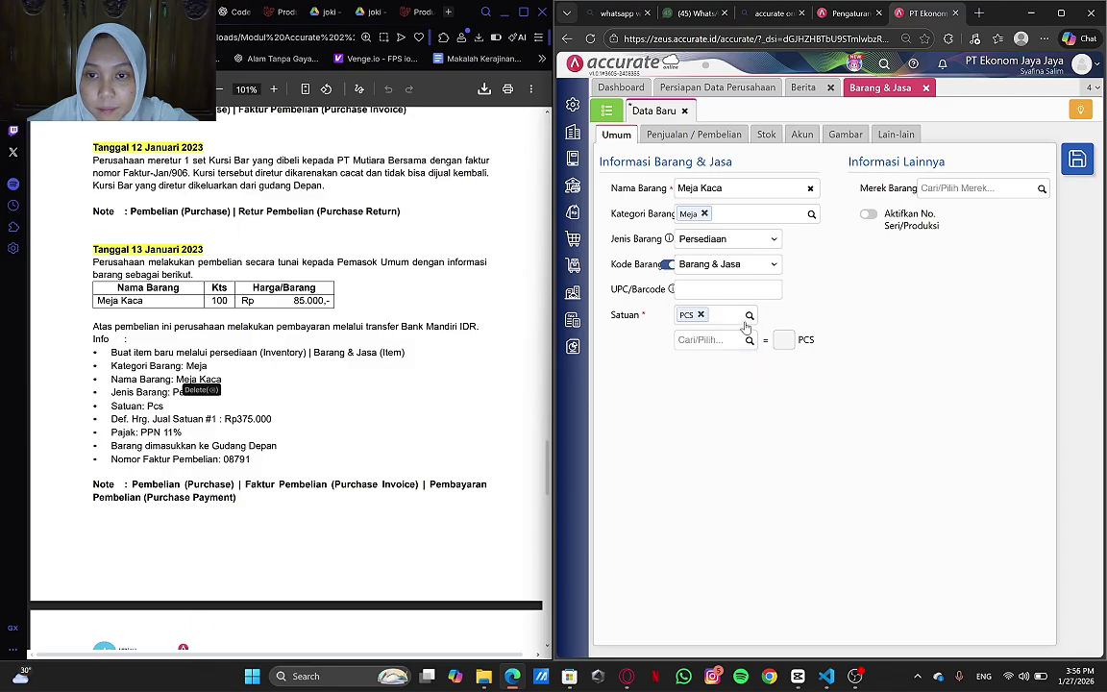
click(734, 338)
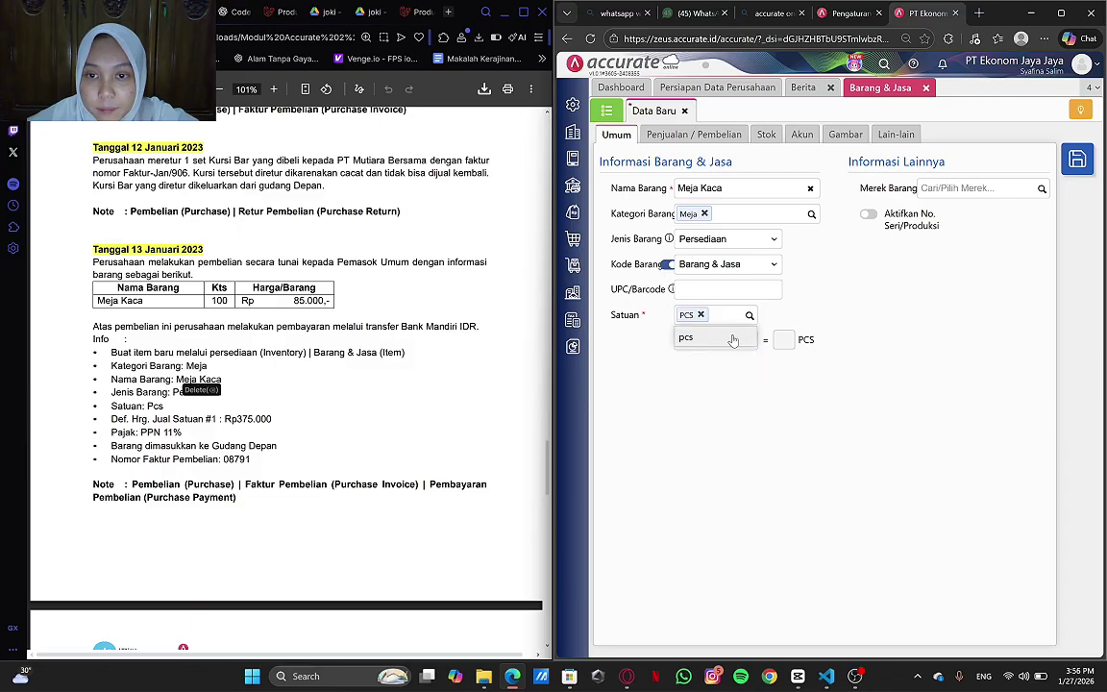
click(733, 339)
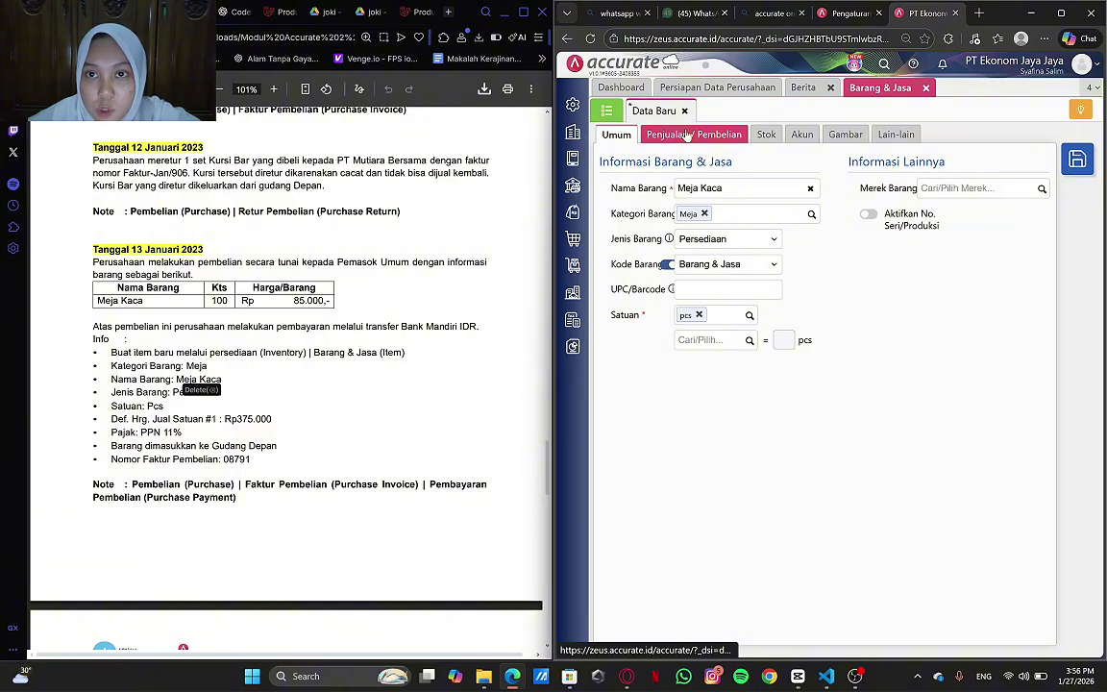
- Open the Meja Kaca item's sales and purchase information at the Def. Hrg. Jual Satuan #1 value
click(686, 135)
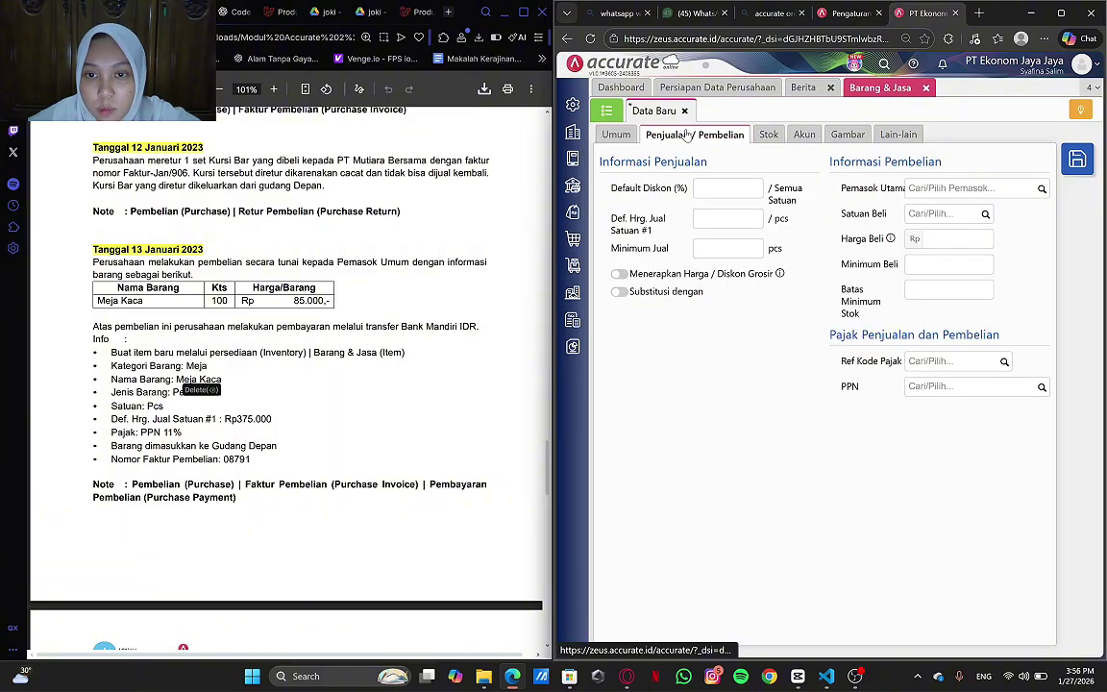
click(719, 222)
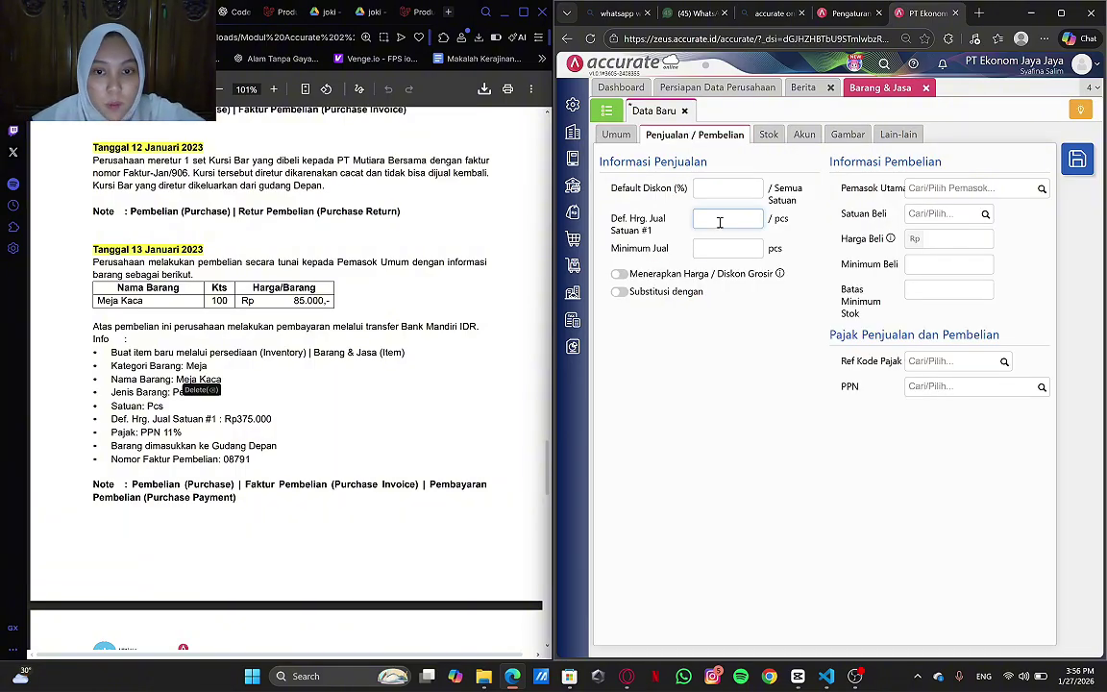
text(85.0)
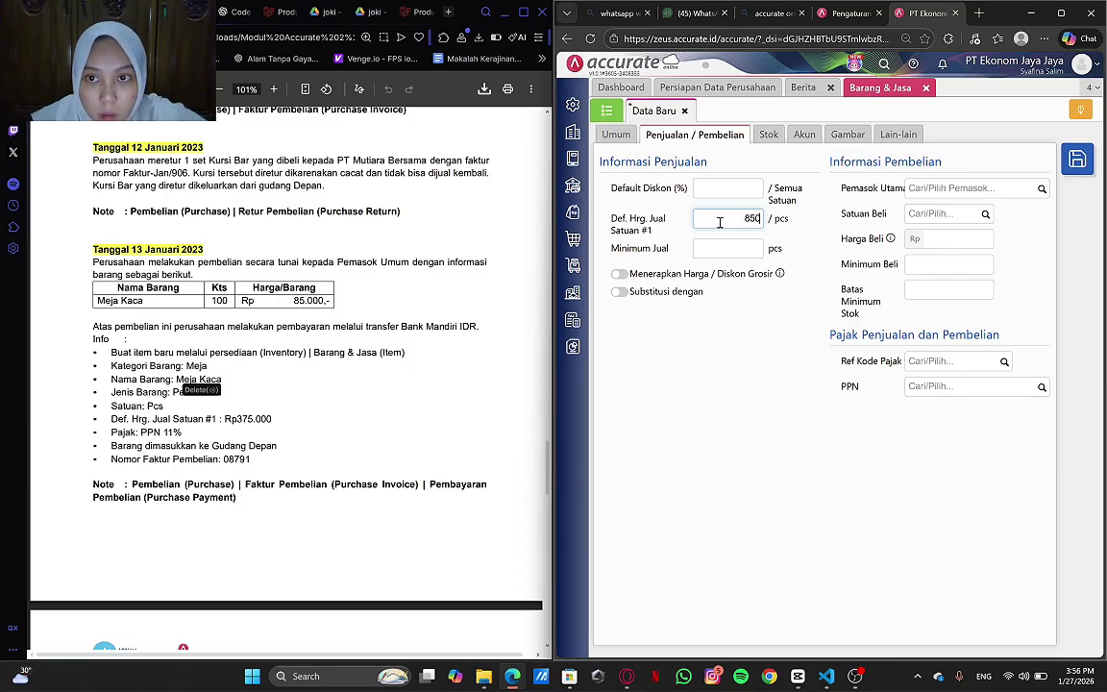
text(00)
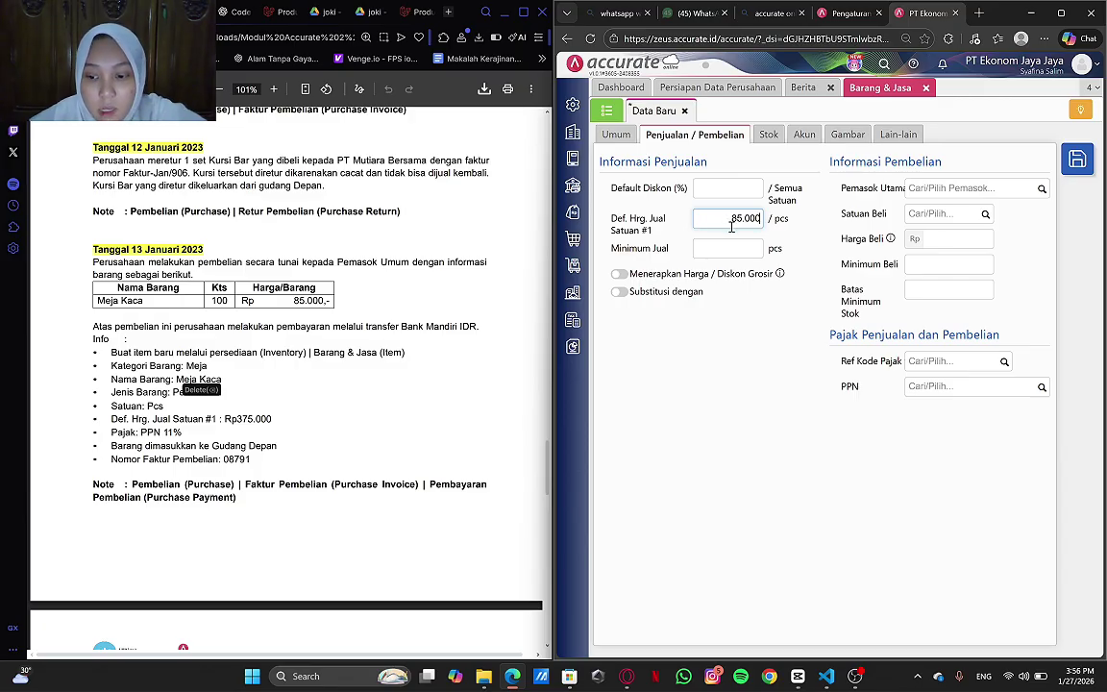
key(BackSpace)
key(BackSpace)
key(BackSpace)
key(BackSpace)
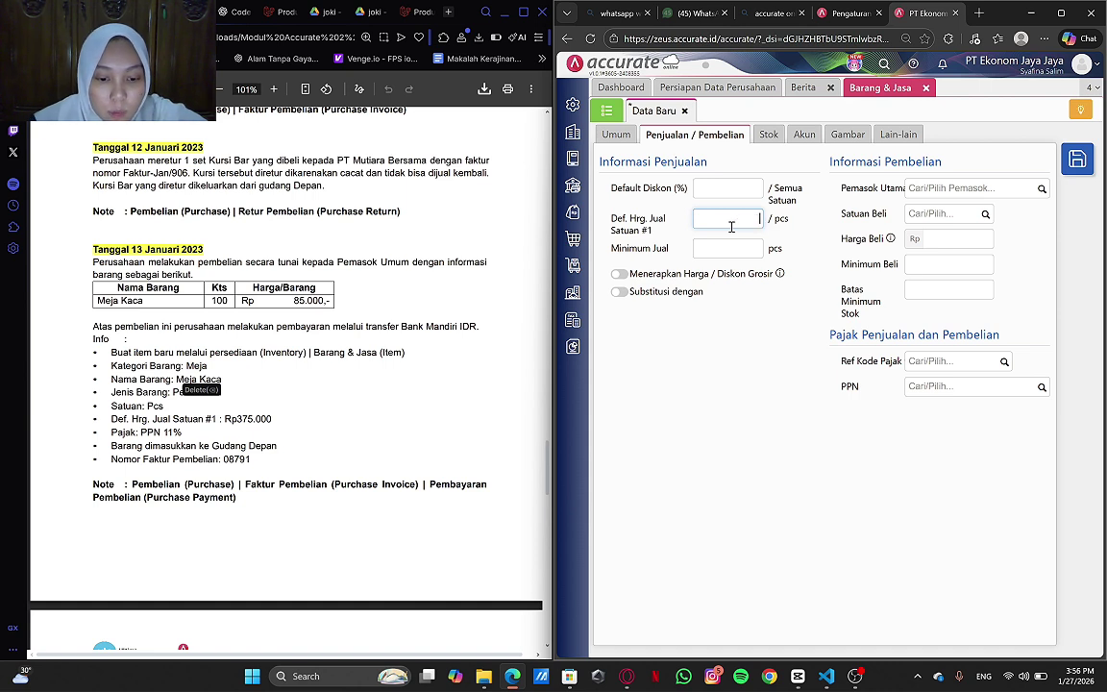
- Set the item's Def. Hrg. Jual Satuan #1 to 375.000 and its PPN to Pajak Pertambahan Nilai (PPN 11%)
text(37.500)
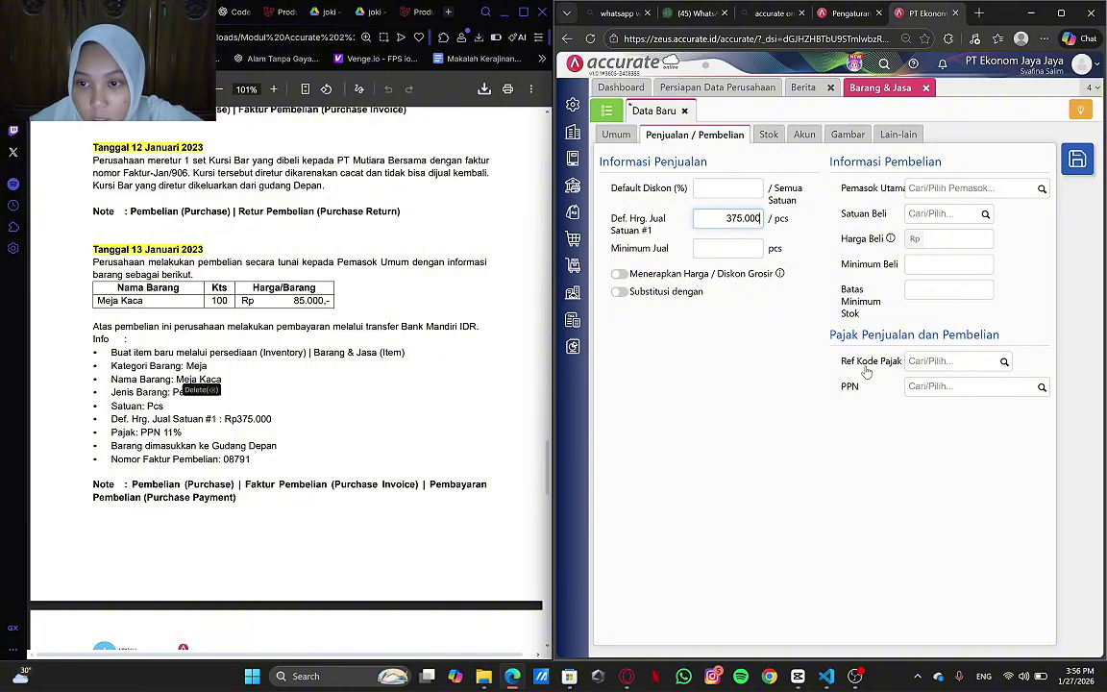
click(1043, 389)
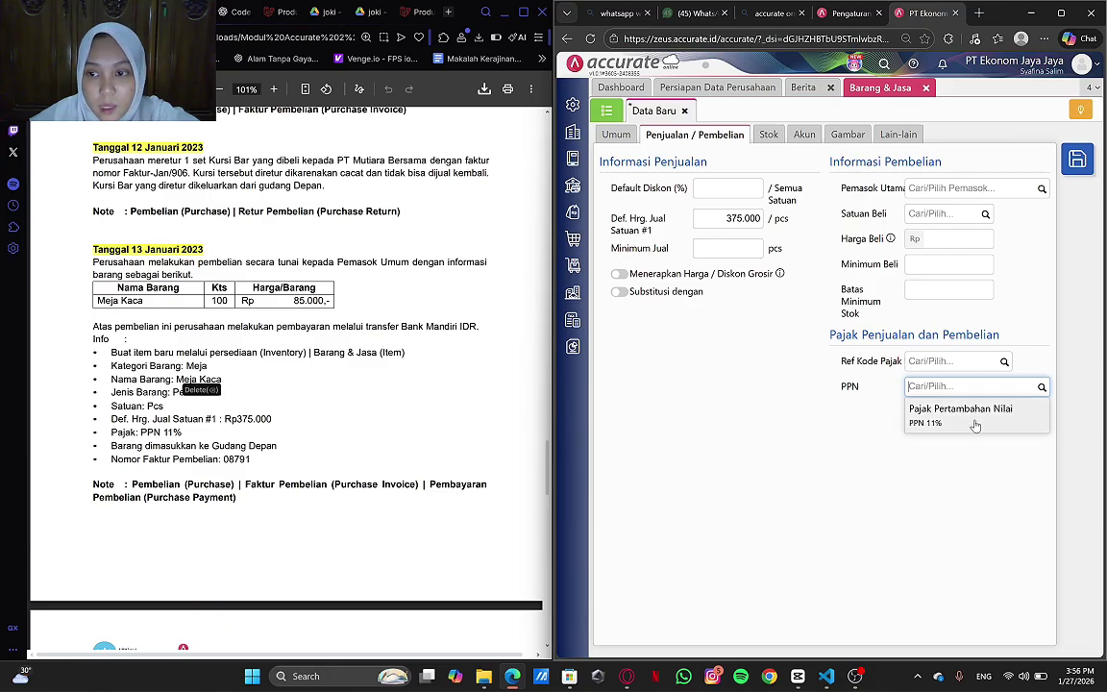
click(975, 424)
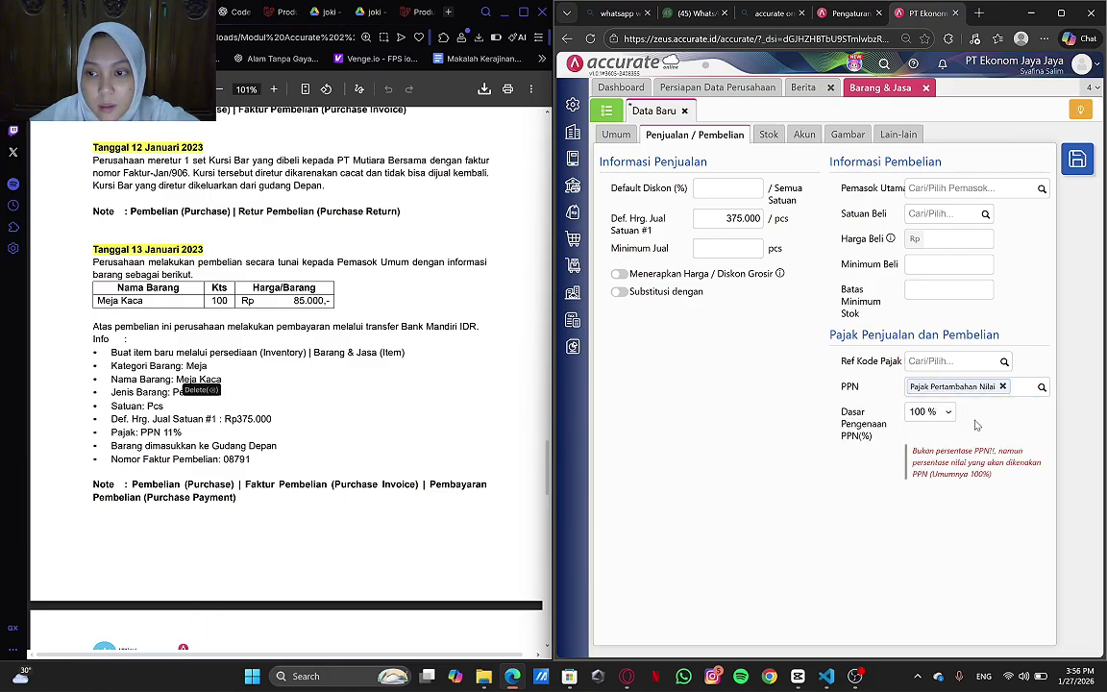
- Recheck the item's general information, save the Meja Kaca item and close Barang & Jasa
click(620, 136)
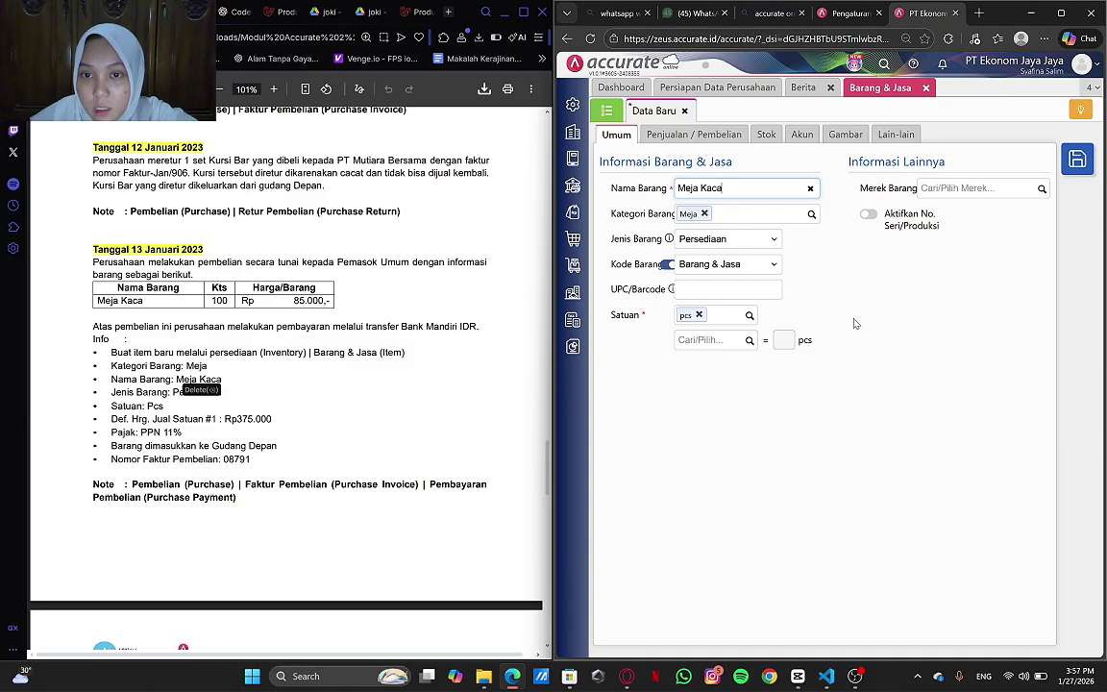
click(1077, 158)
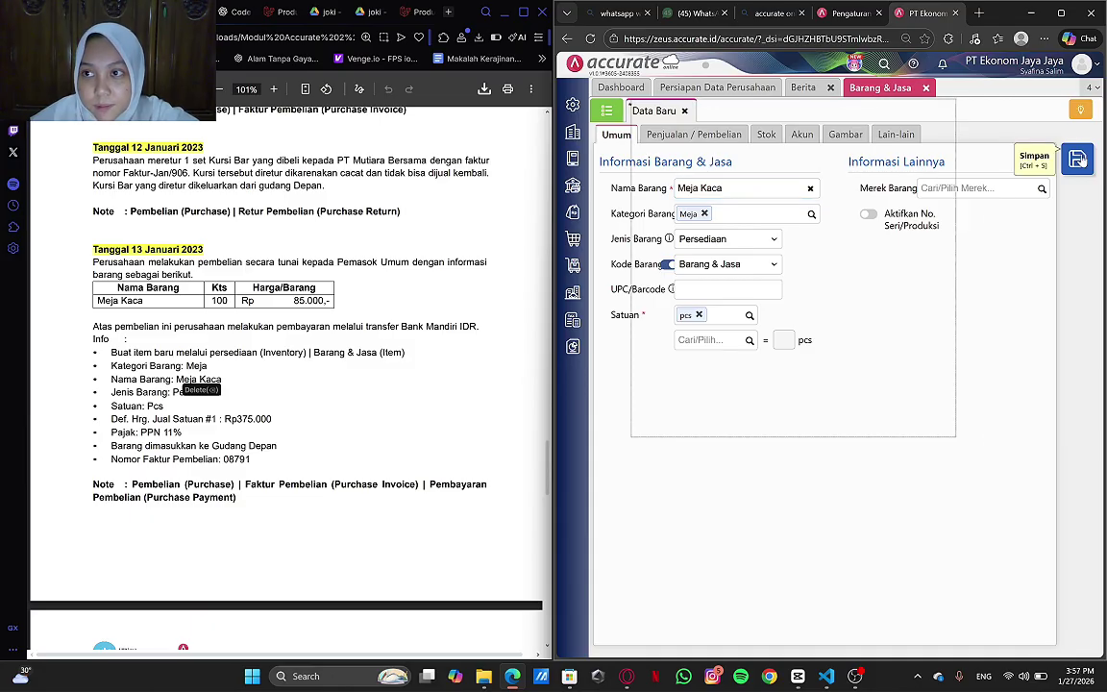
click(923, 88)
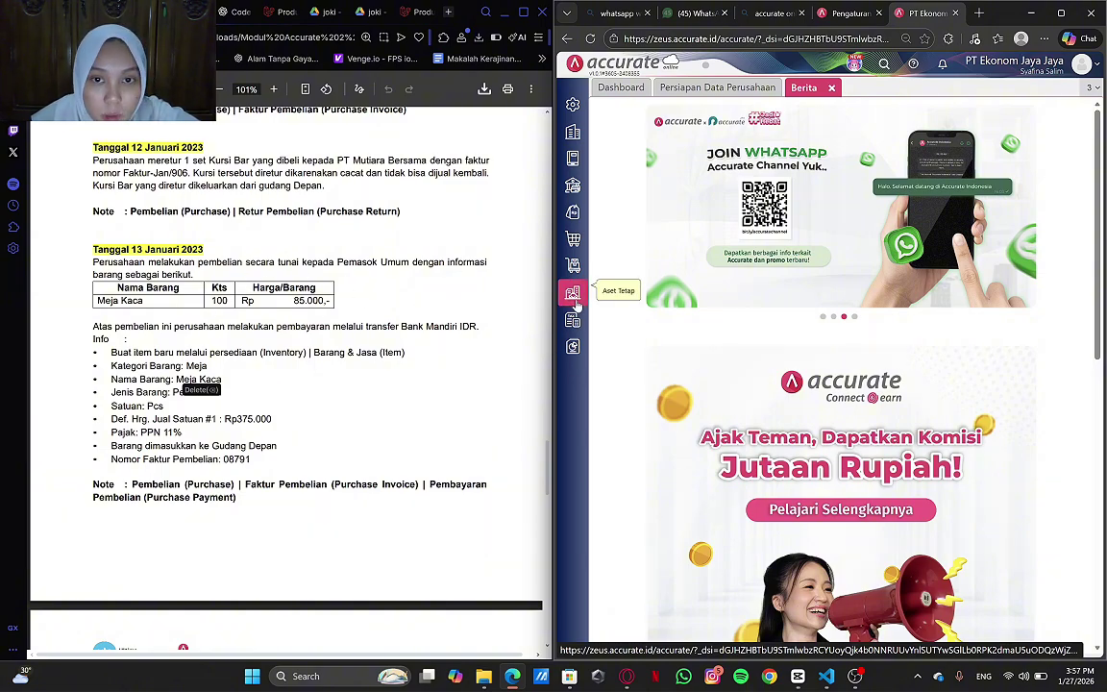
- Start a new Faktur Pembelian for supplier Pemasok Umum and set its date to 13 January
click(575, 240)
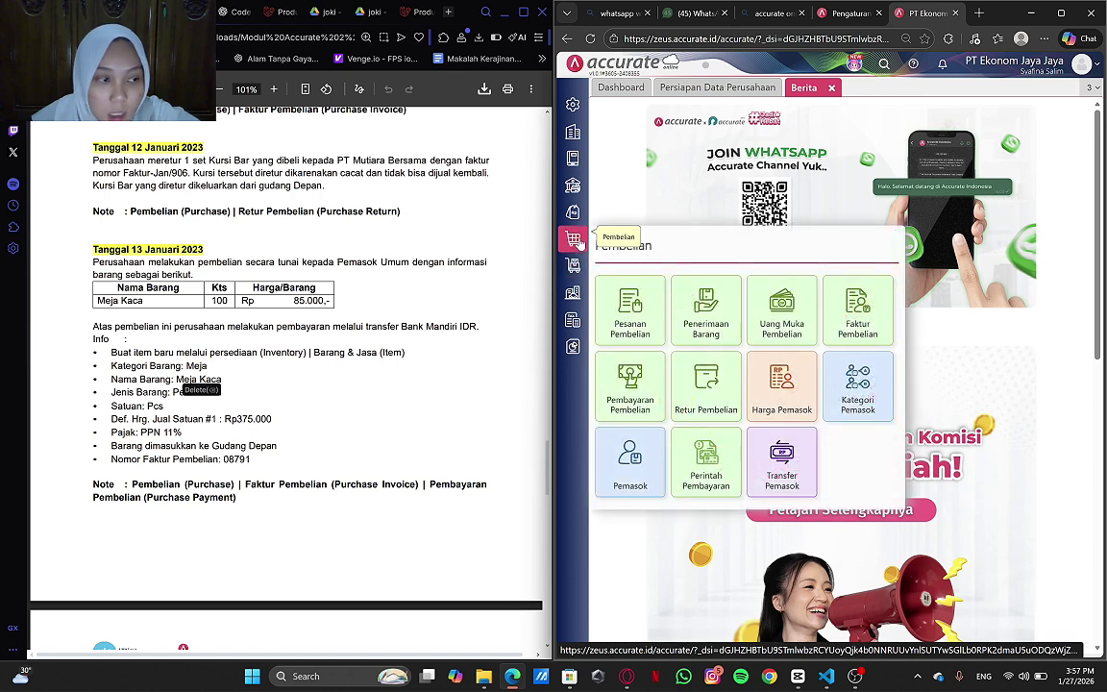
click(866, 314)
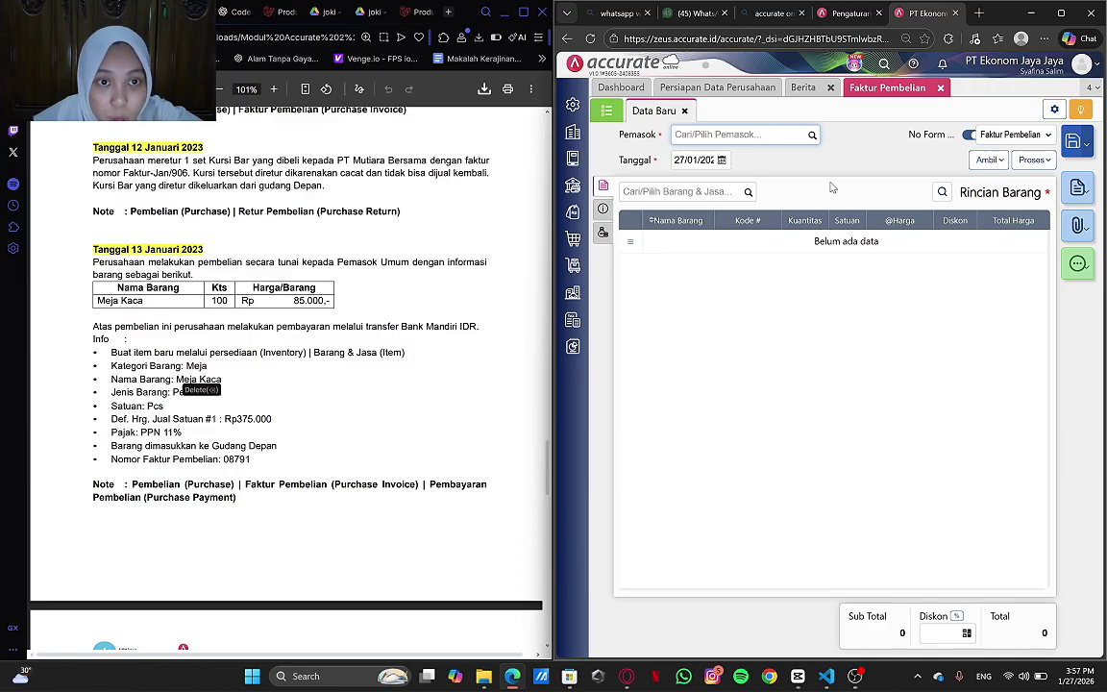
click(811, 137)
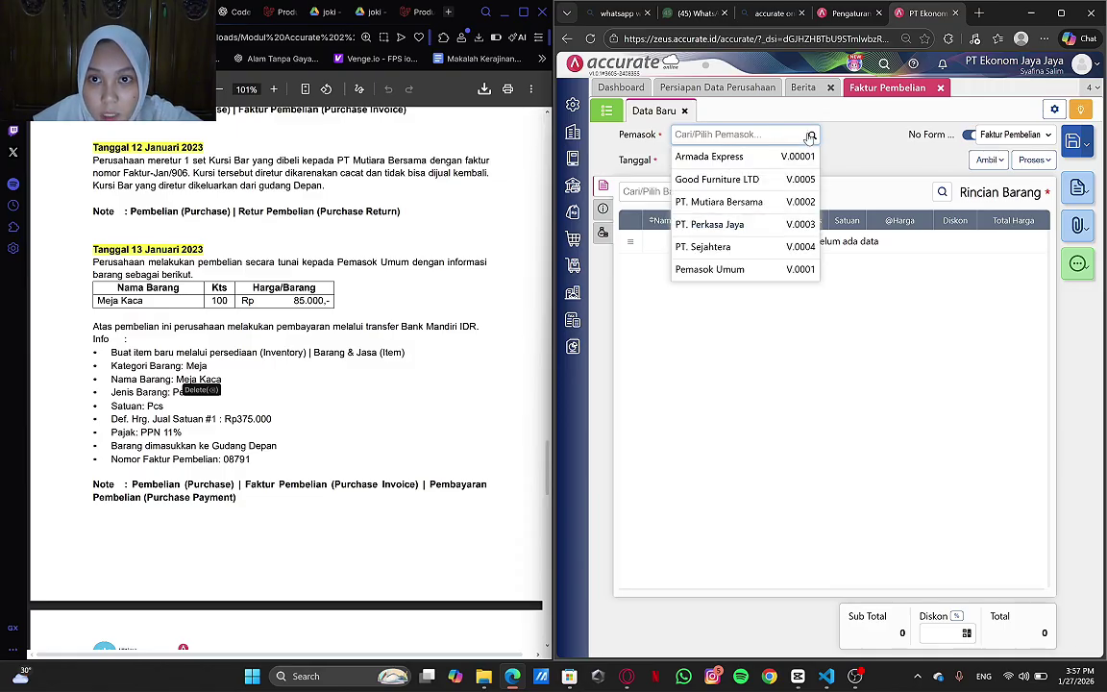
click(761, 270)
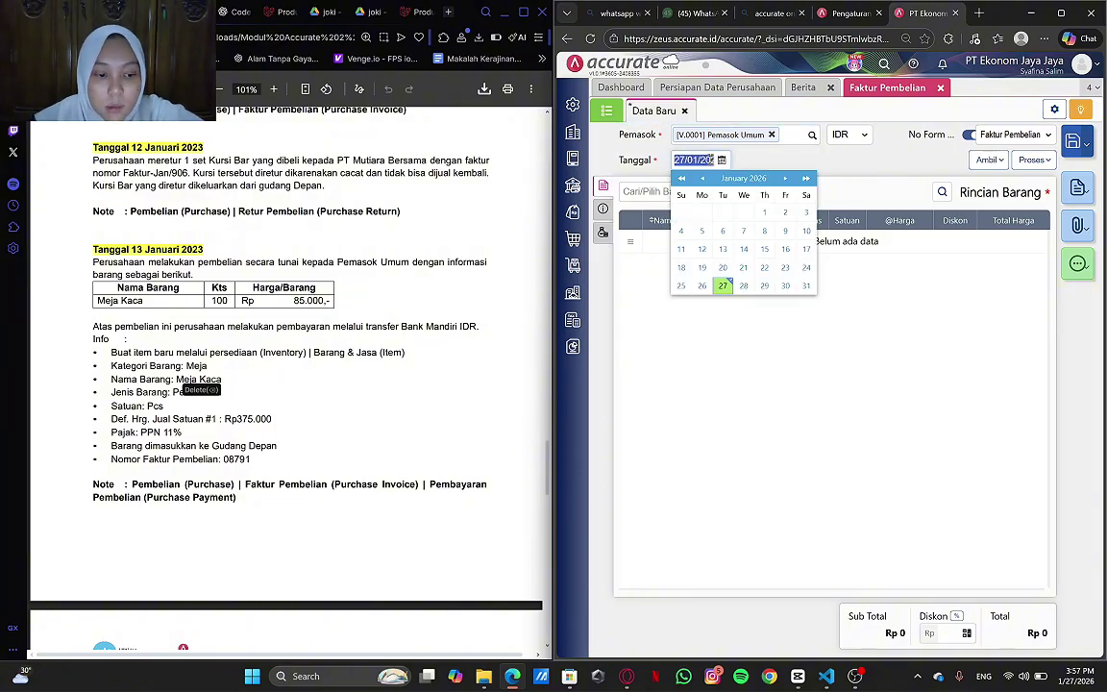
text(13)
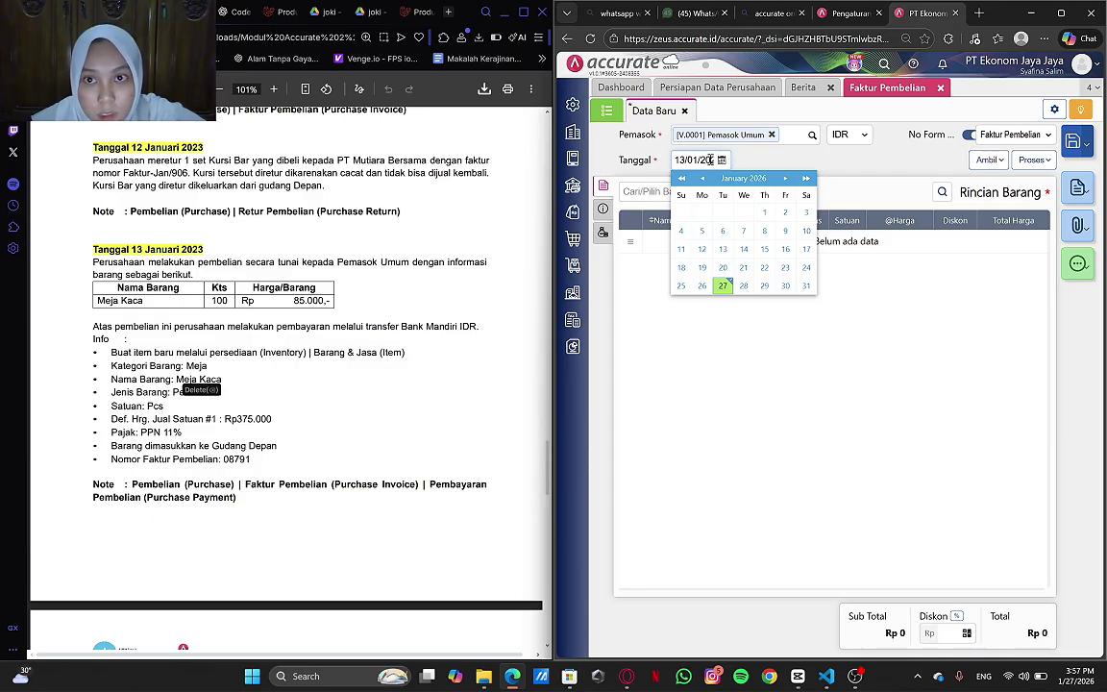
click(778, 378)
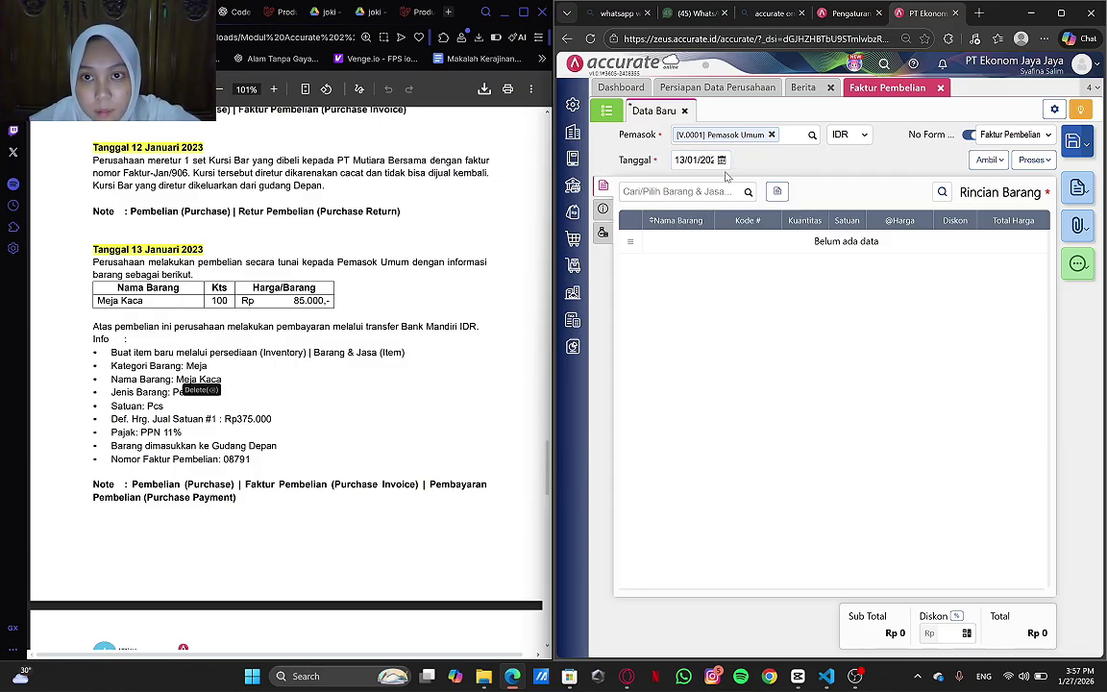
click(722, 162)
click(769, 372)
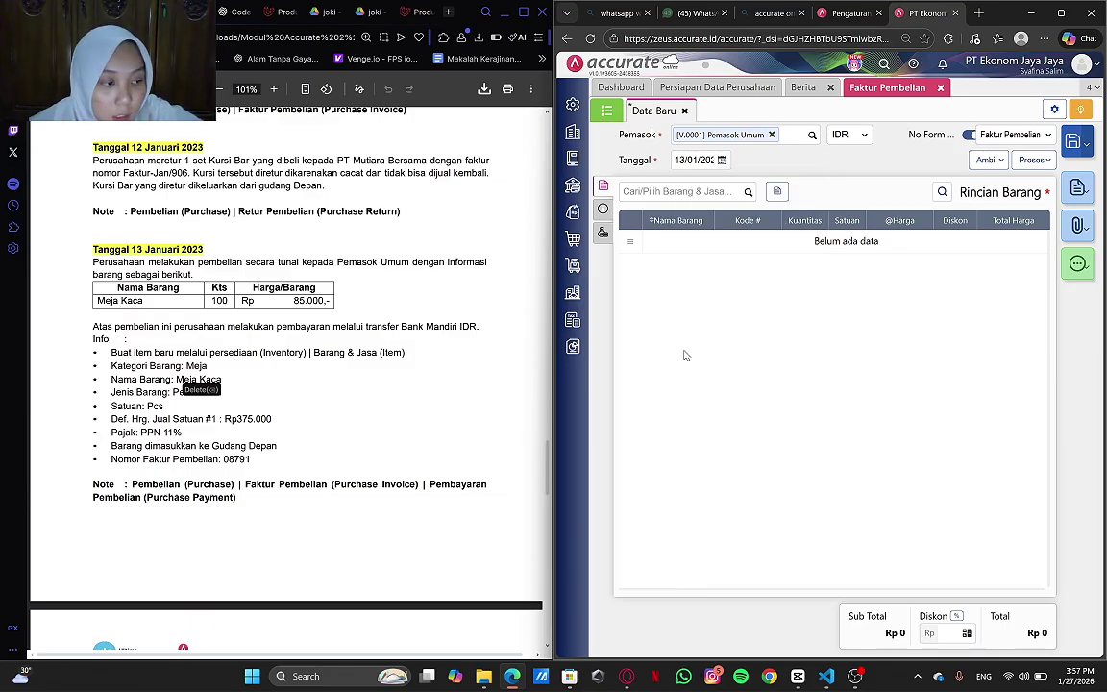
- Add Meja Kaca to the invoice with a quantity of 100 and a unit price of 85.000
click(748, 193)
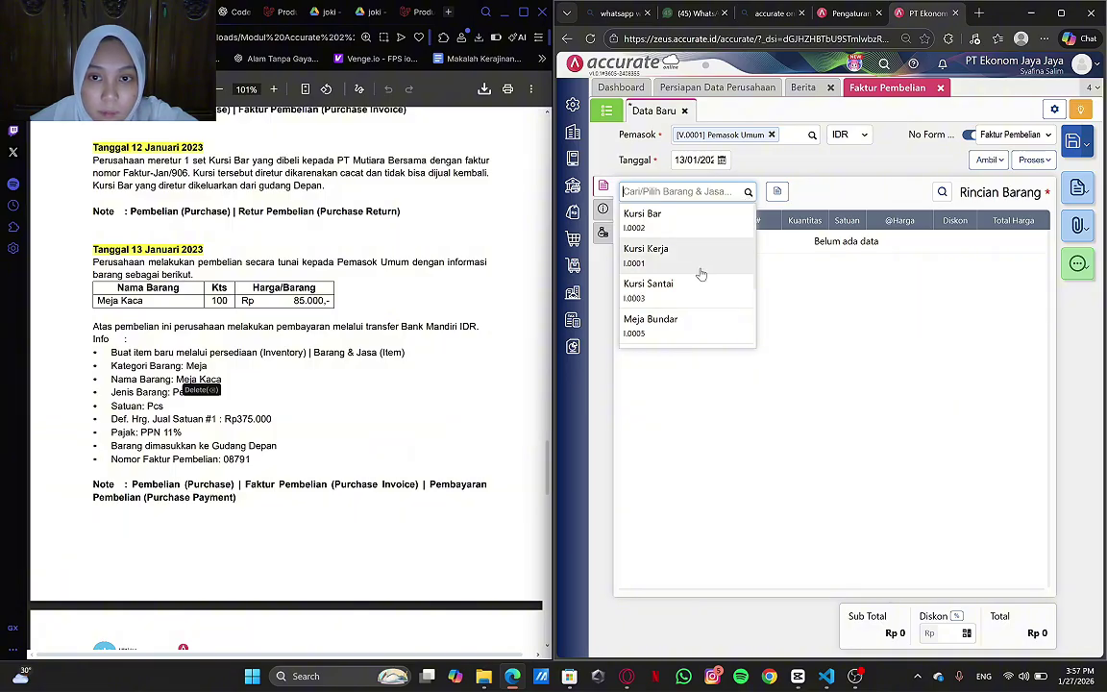
scroll(688, 315, down, 1)
scroll(688, 315, down, 1)
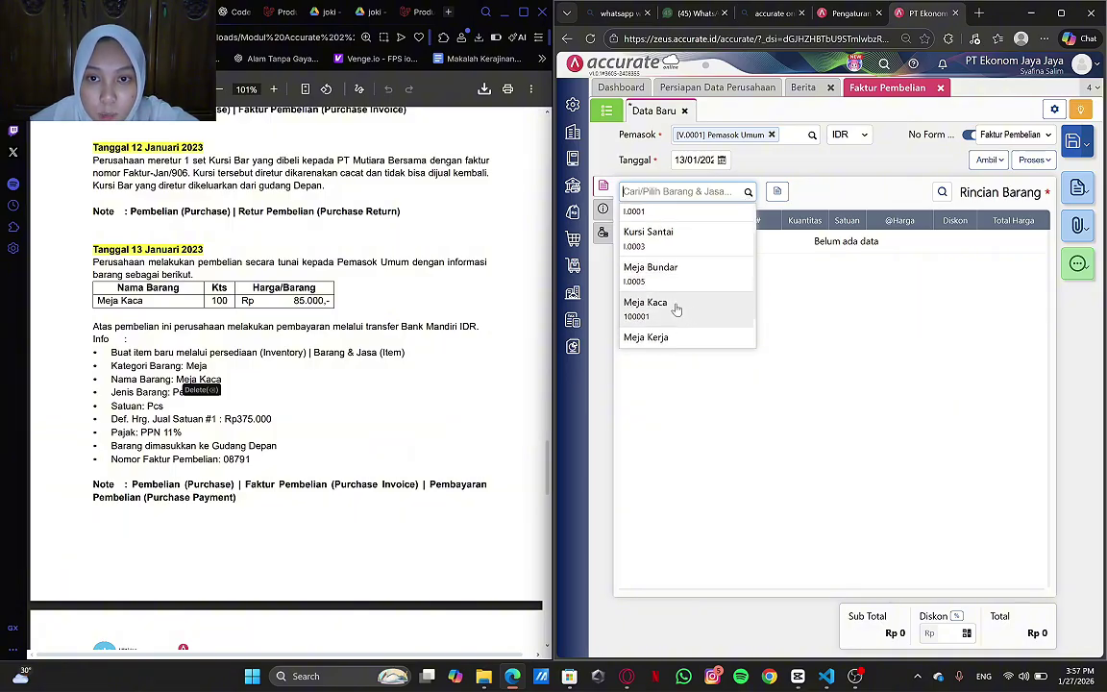
click(675, 309)
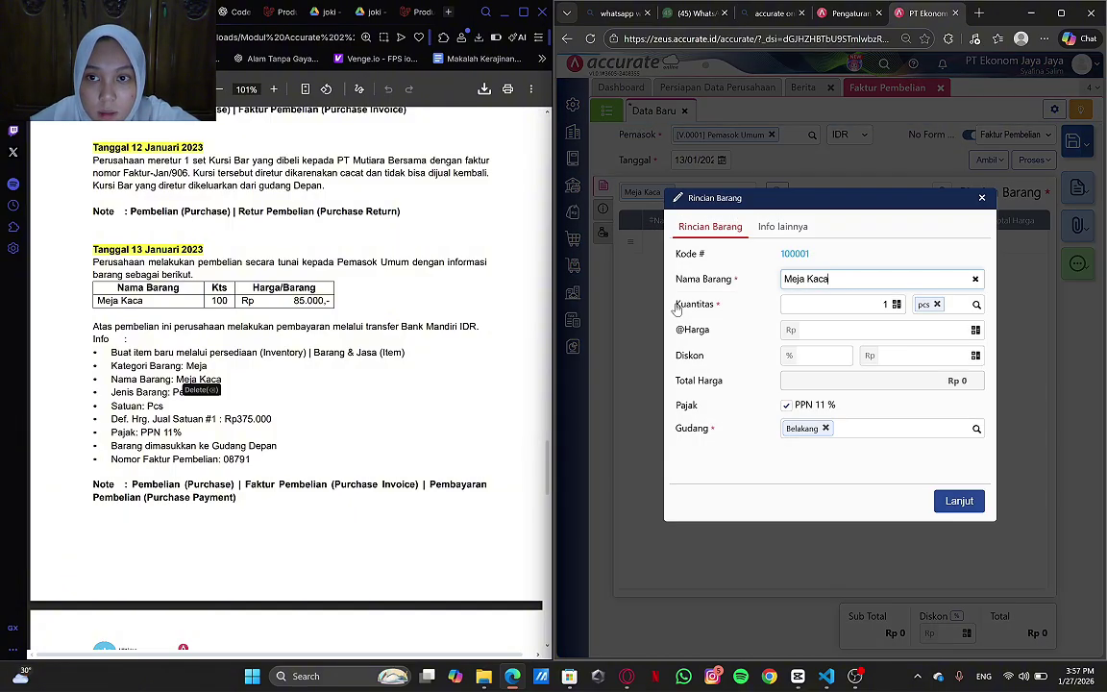
click(882, 303)
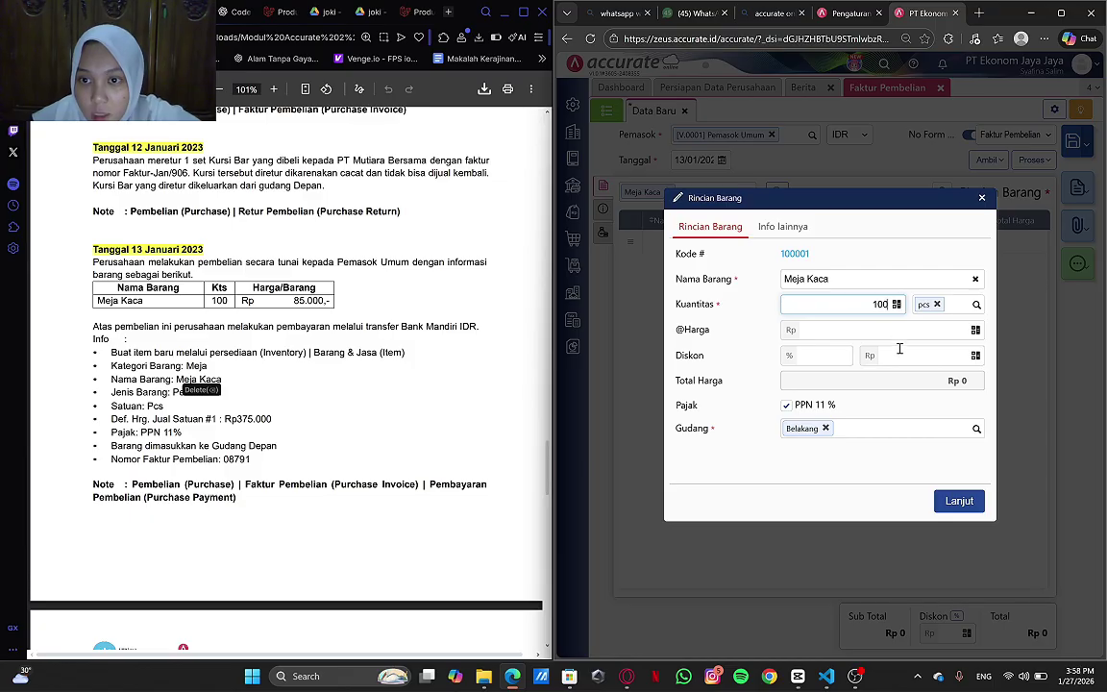
text(00)
click(929, 329)
click(929, 330)
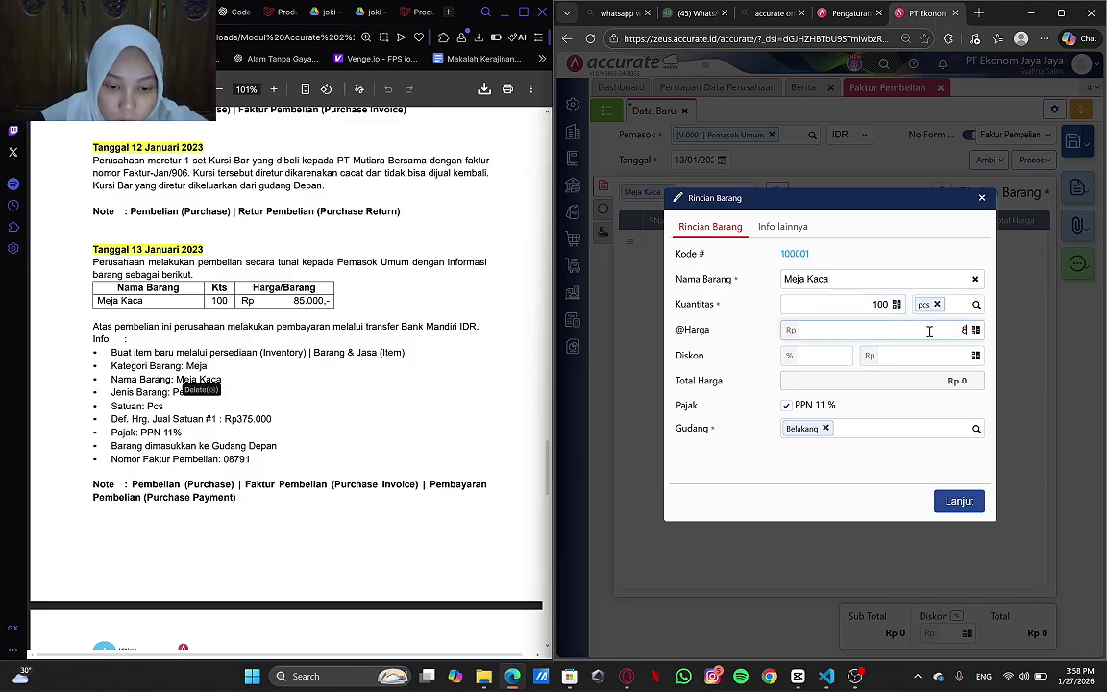
text(85.000)
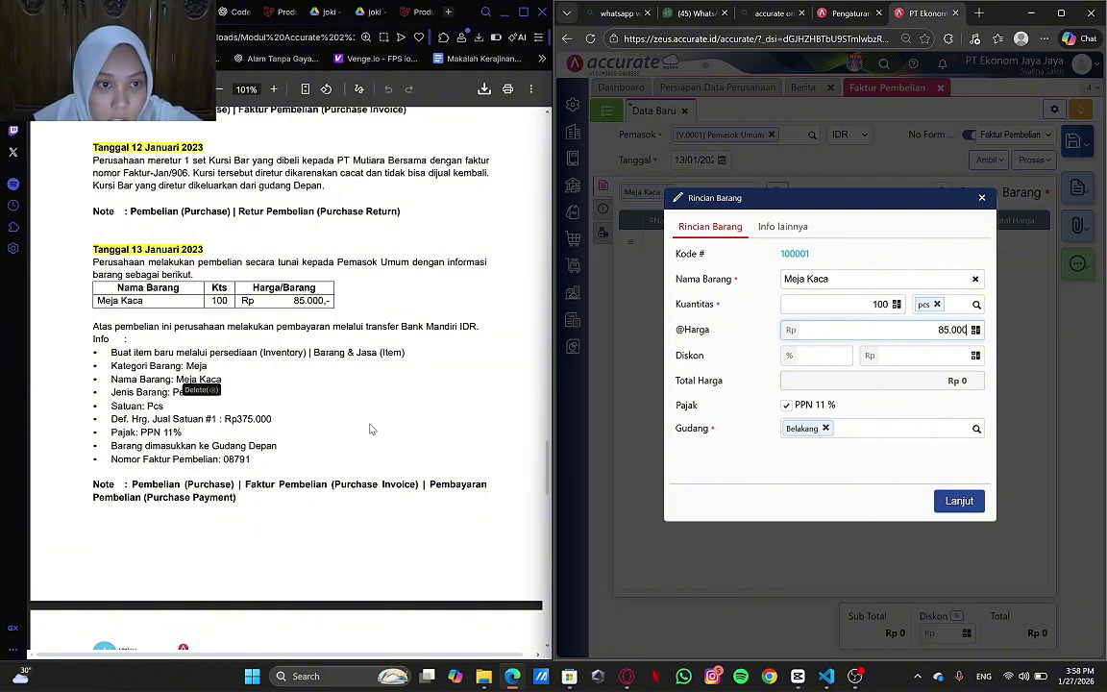
- Set the Meja Kaca line's Gudang to Depan and confirm the item details
click(977, 430)
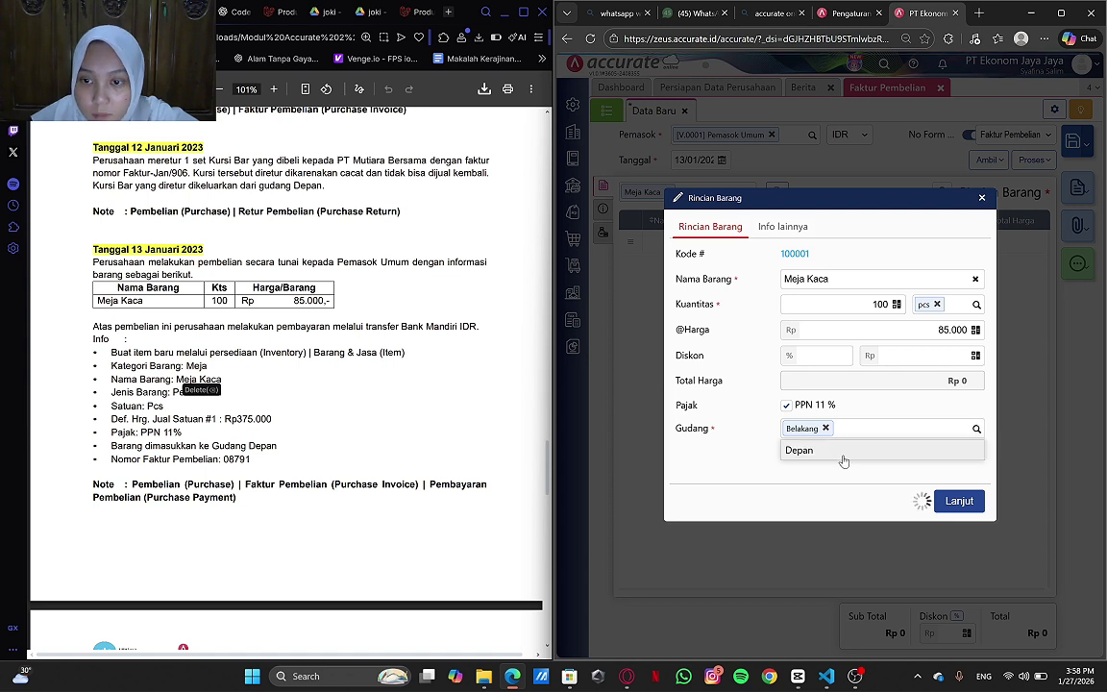
click(841, 456)
click(957, 500)
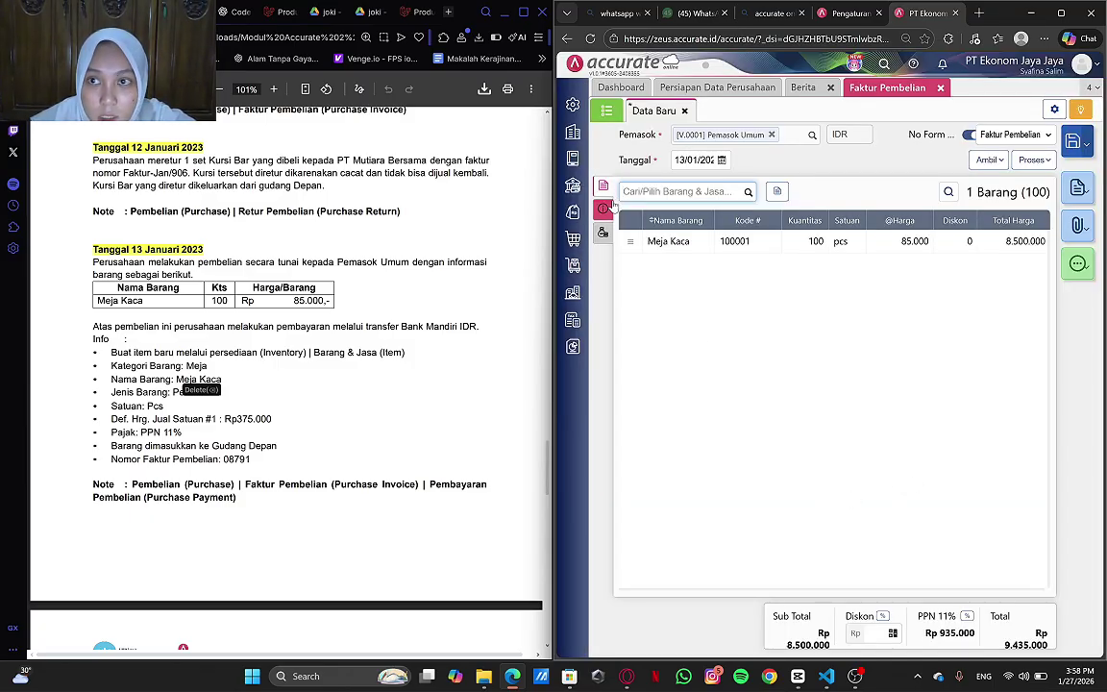
- Copy the purchase invoice number 08791 from the assignment into the invoice's No Faktur #
click(604, 208)
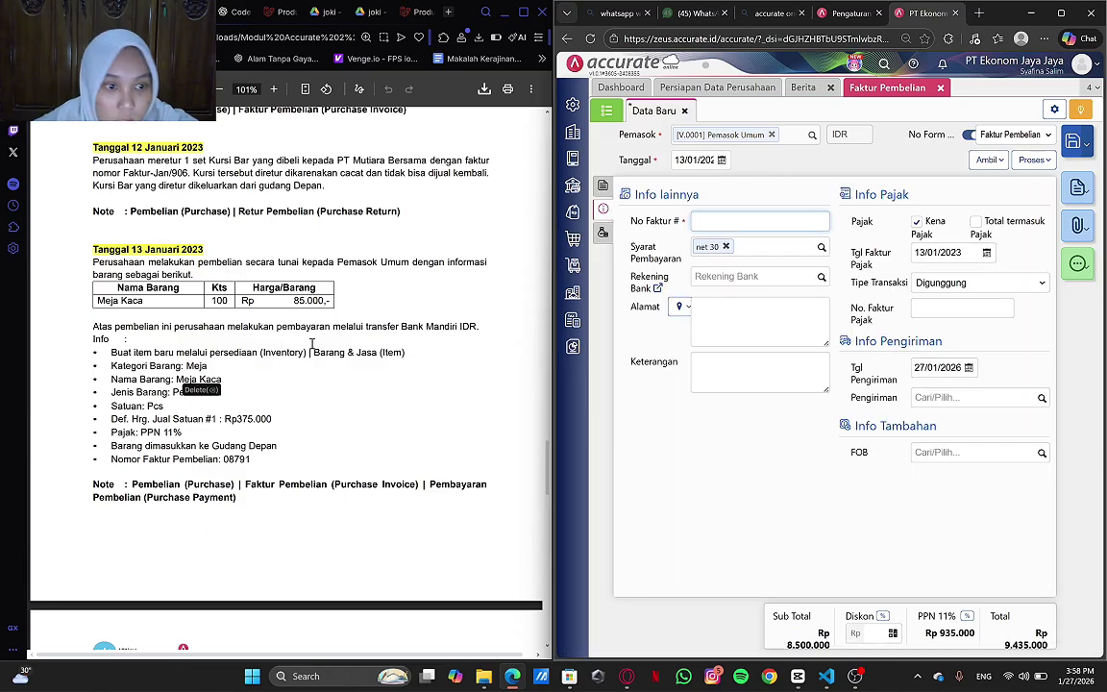
drag(224, 460, 248, 459)
key(ctrl+c)
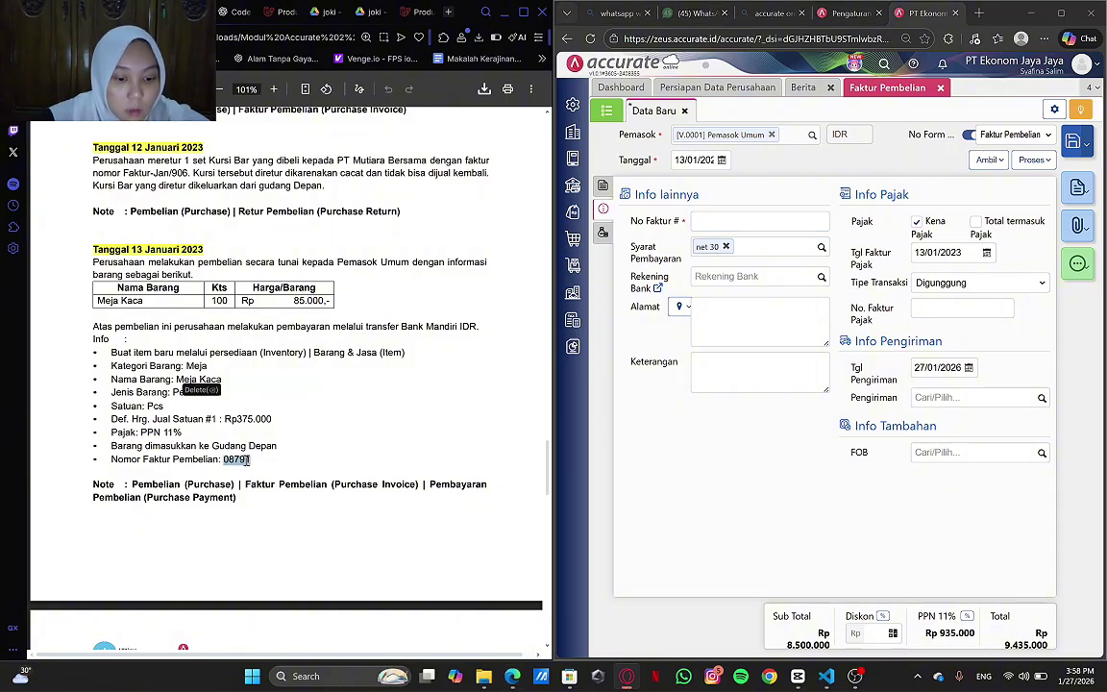
click(721, 222)
key(ctrl+v)
key(Escape)
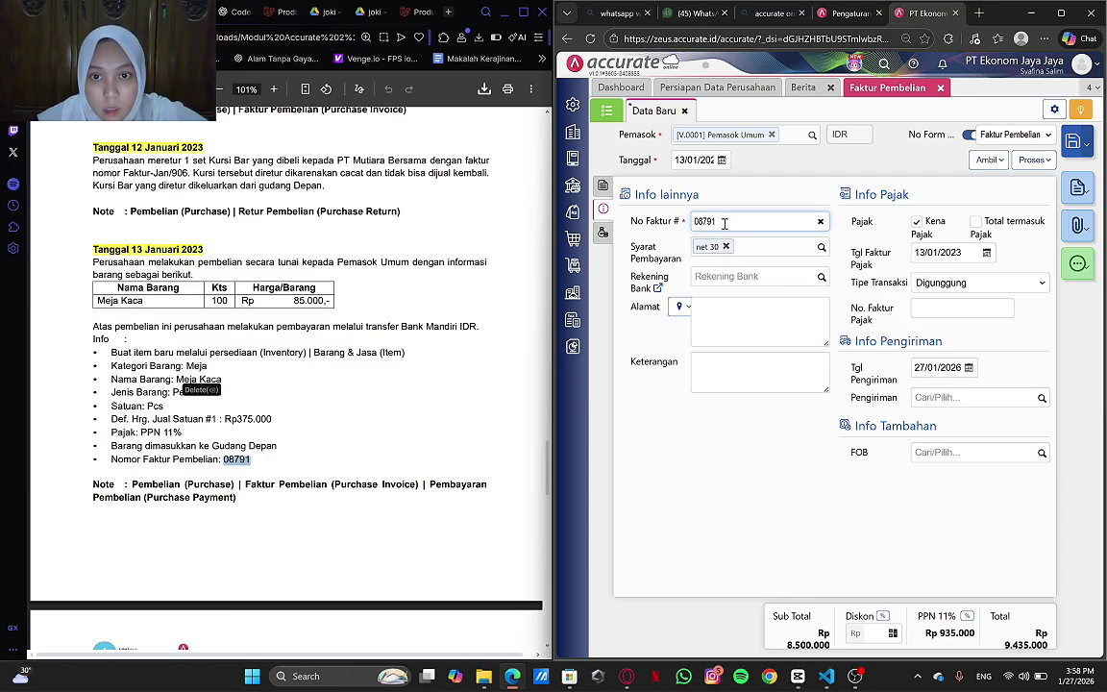
- Fill in the supplier's saved address and copy "Perusahaan melakukan pembelian secara tunai kepada Pemasok Umum" from the assignment into the invoice's Keterangan
click(680, 308)
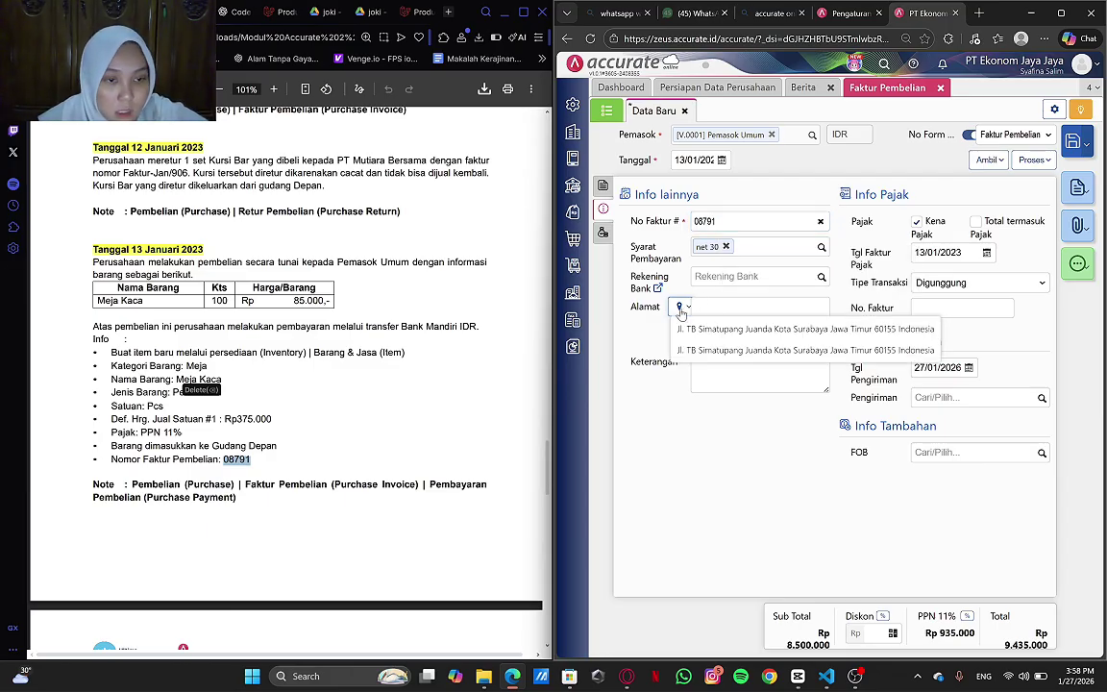
click(706, 329)
click(716, 361)
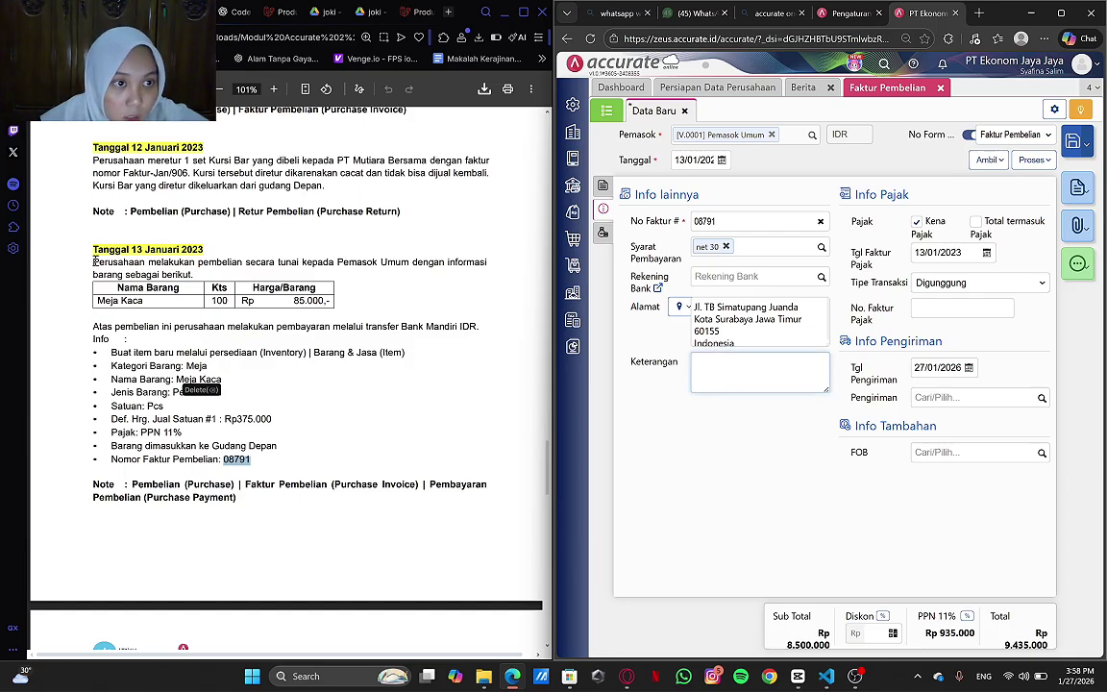
drag(94, 261, 408, 262)
key(ctrl+c)
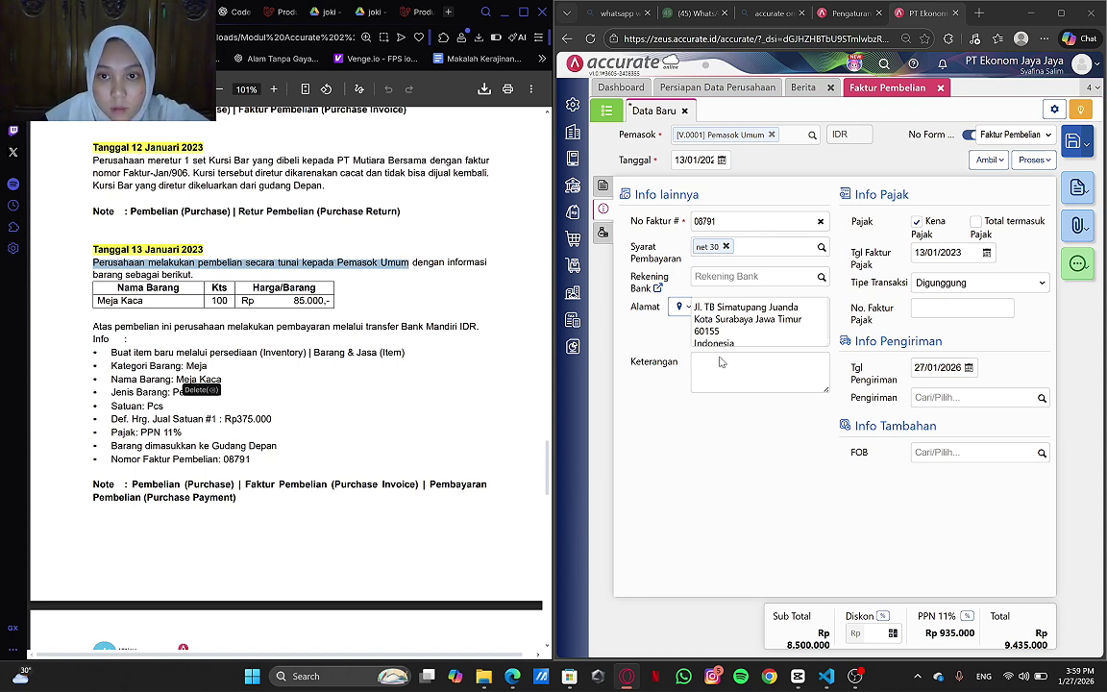
click(736, 381)
key(ctrl+v)
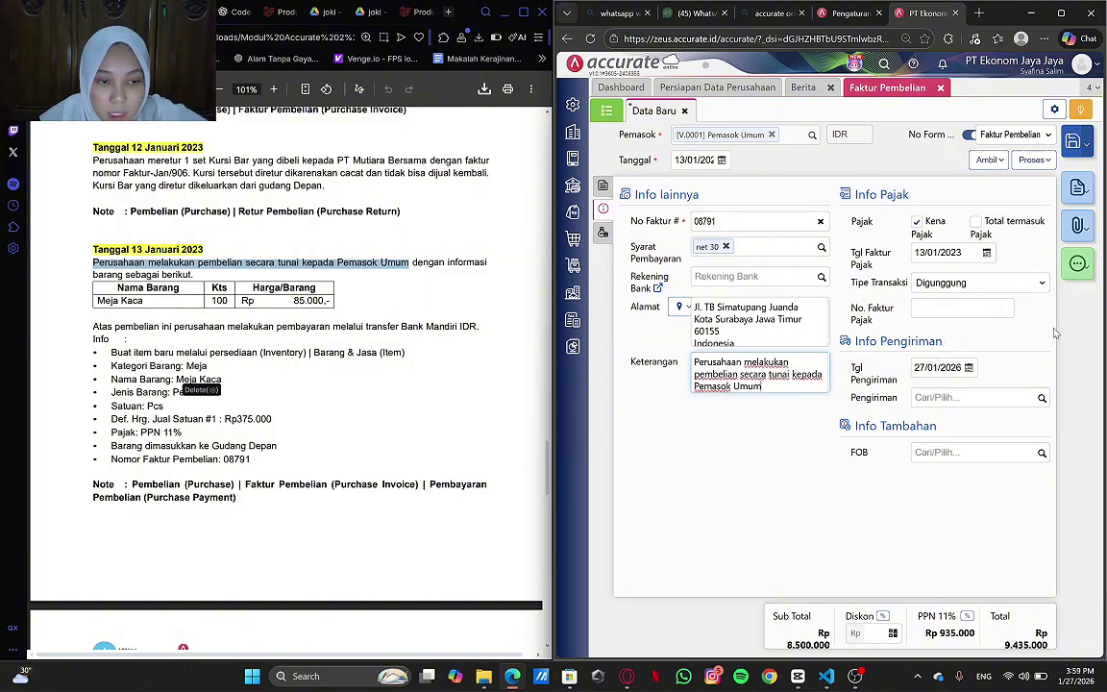
- Set the invoice's Tgl Pengiriman to 13/01/2023
click(959, 365)
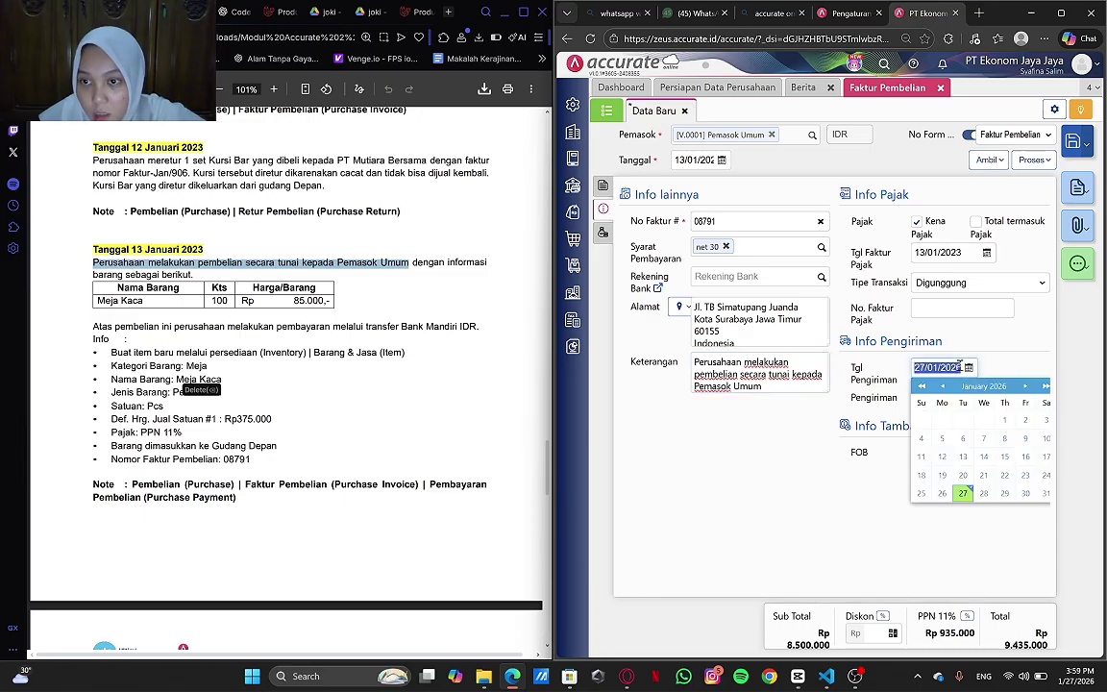
text(130)
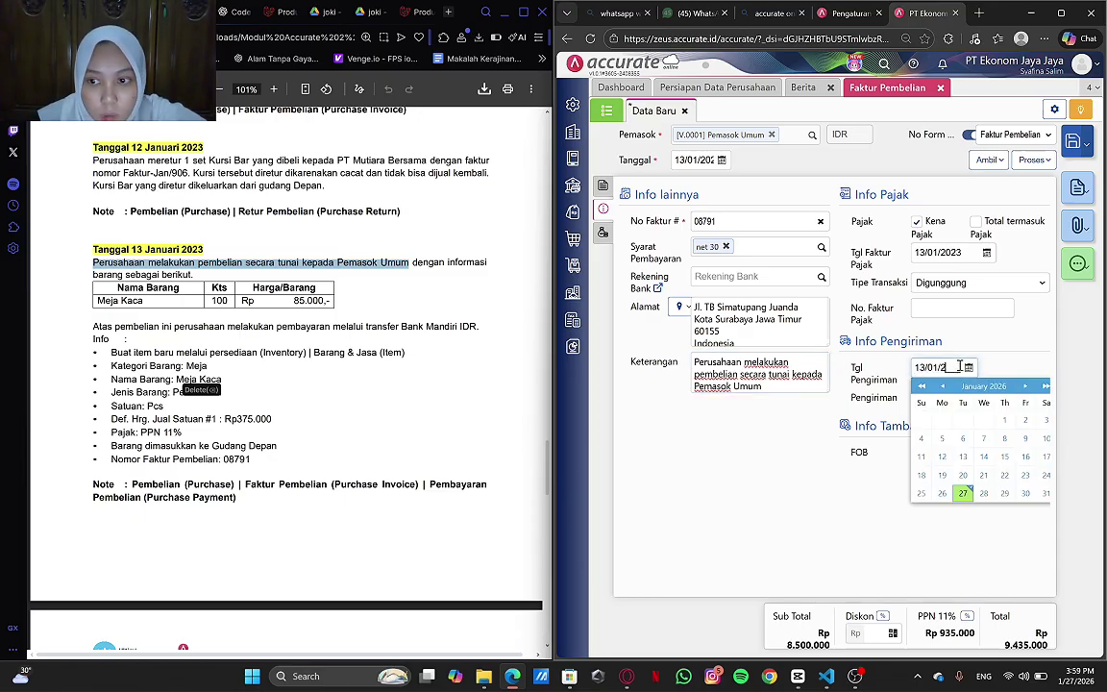
text(12023)
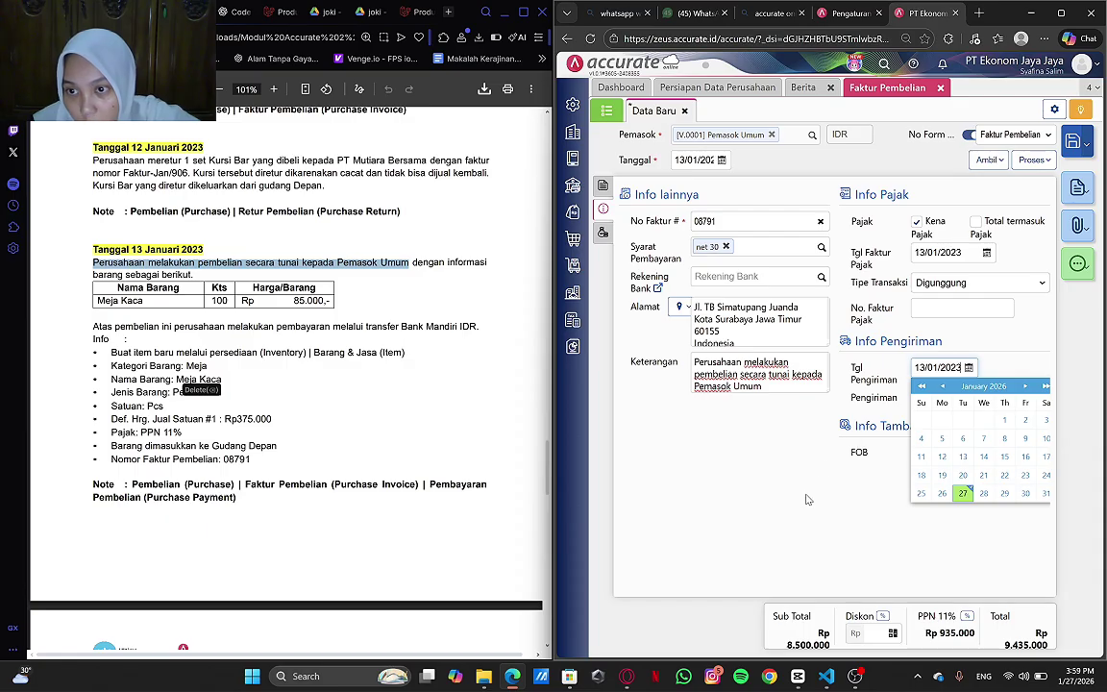
click(807, 499)
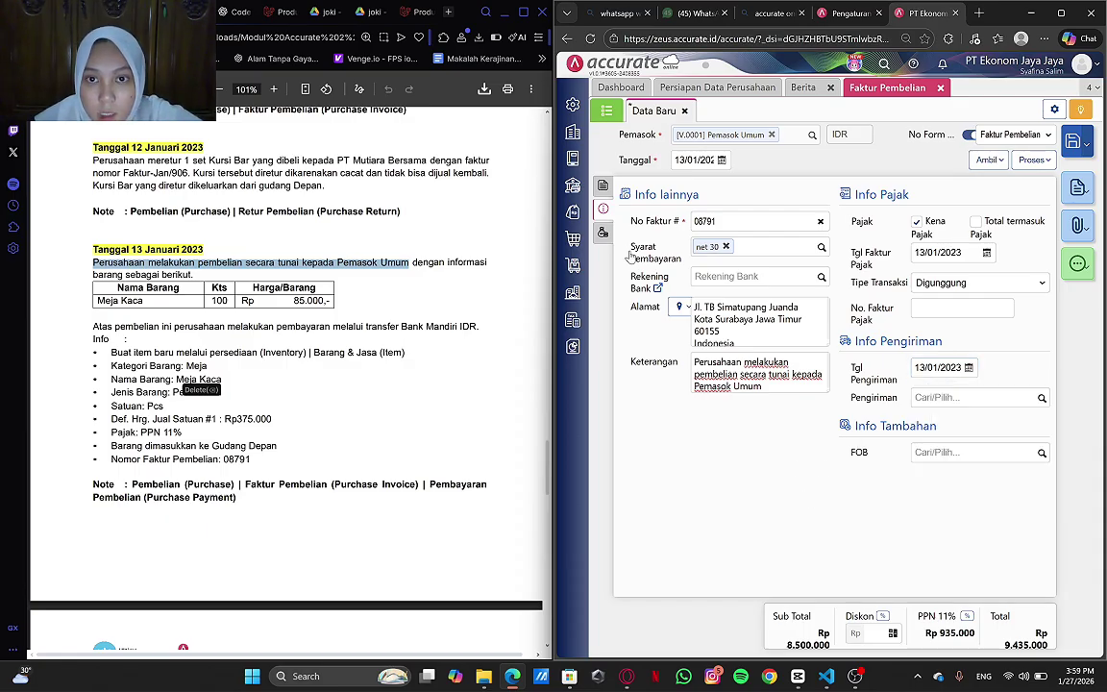
- Recheck the invoice's item list, process the invoice to Pembayaran and choose Bank Mandiri IDR as the paying bank
click(603, 185)
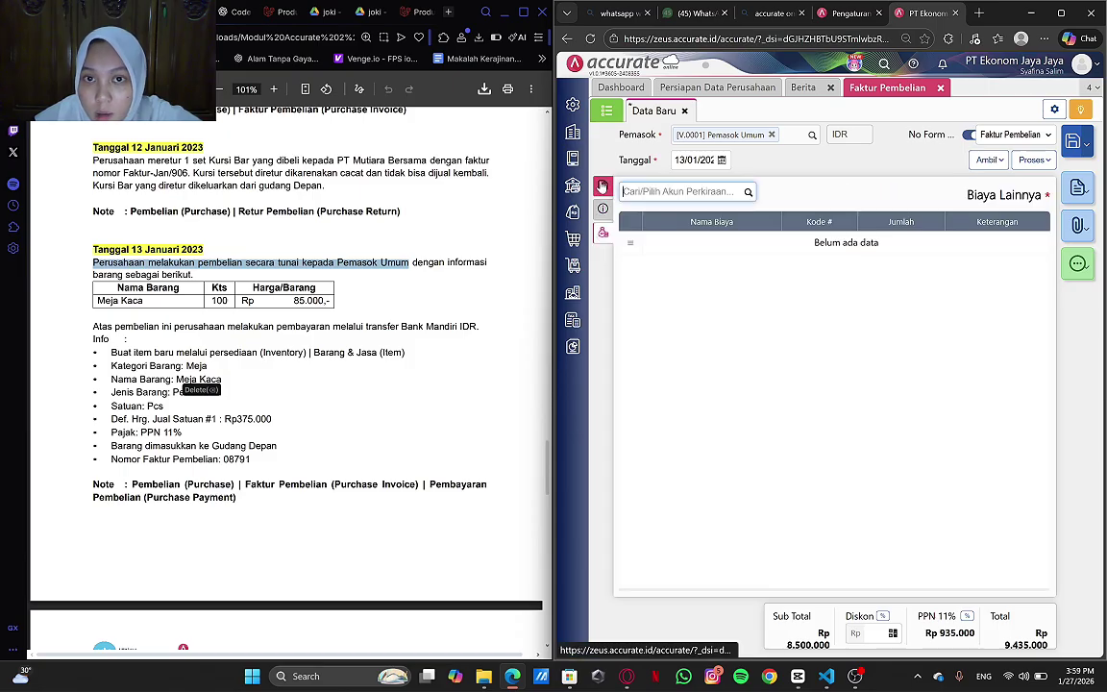
click(1043, 162)
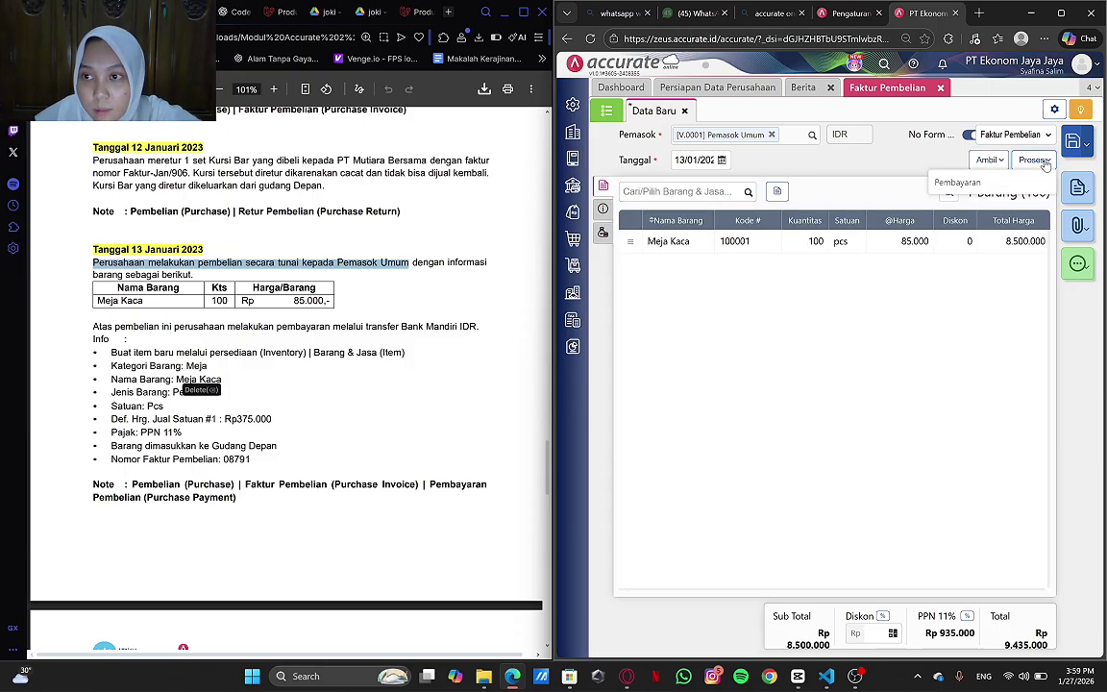
click(1025, 183)
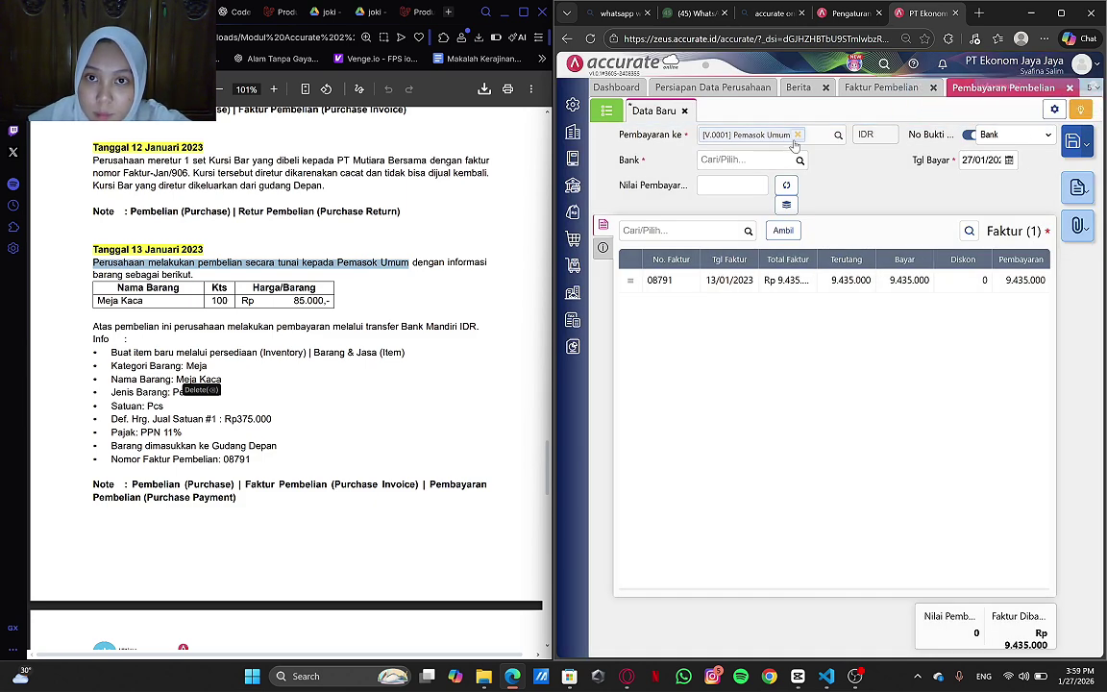
click(797, 160)
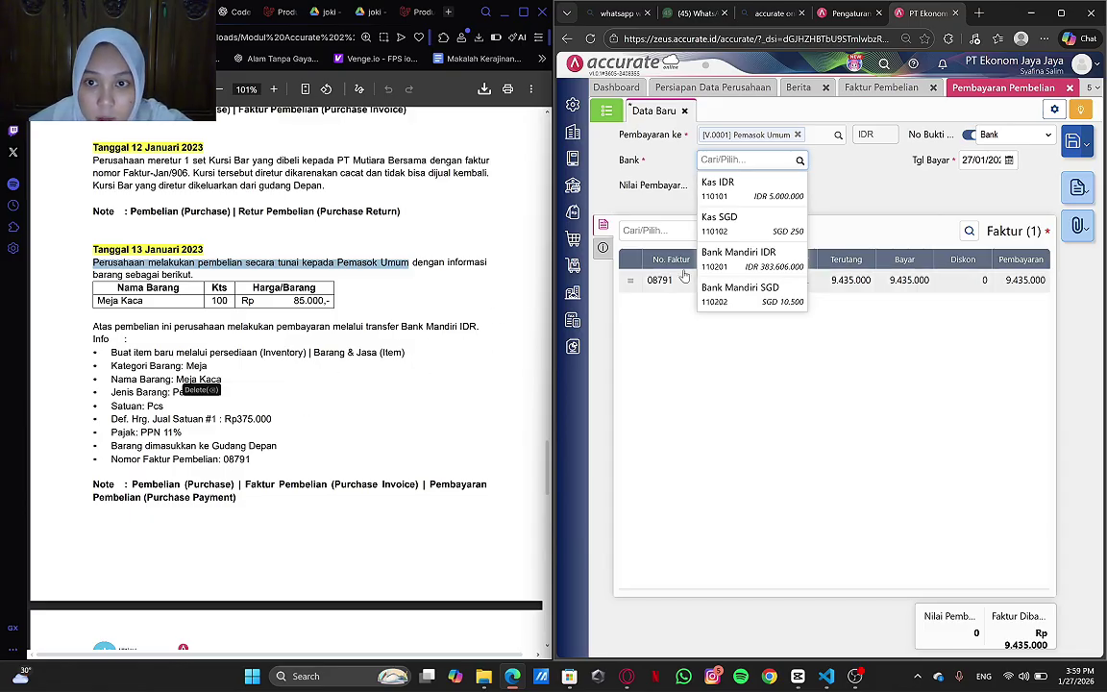
click(738, 255)
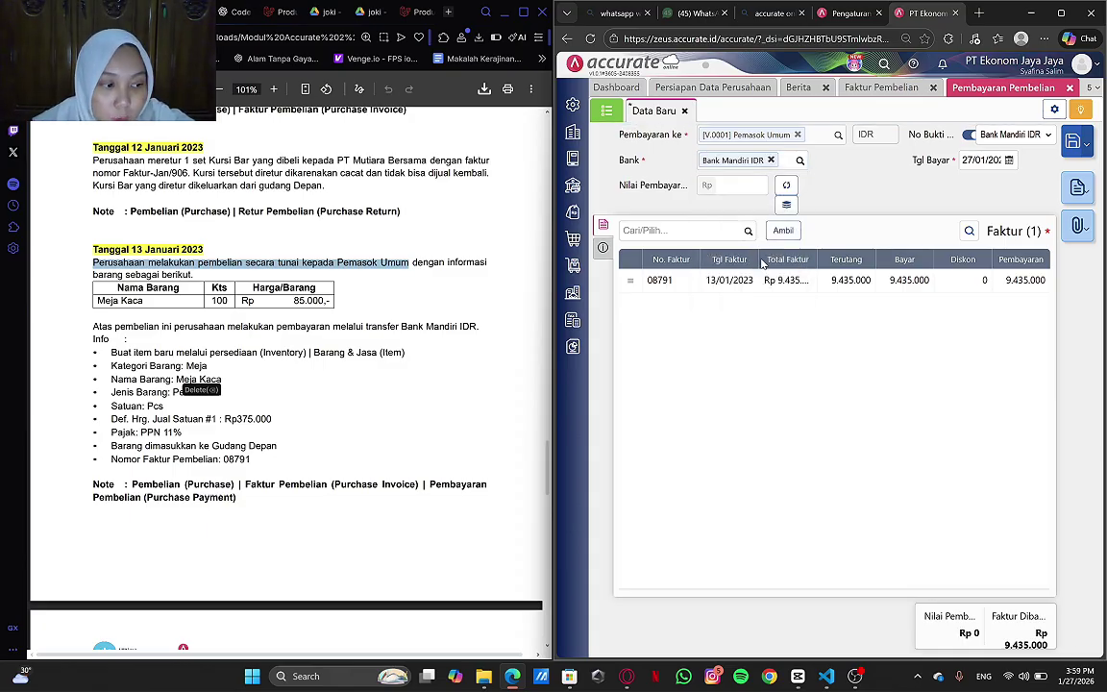
- Set the payment's Tgl Bayar to 13 January and fill Nilai Pembayaran with the calculated invoice amount of 9.435.000
click(993, 160)
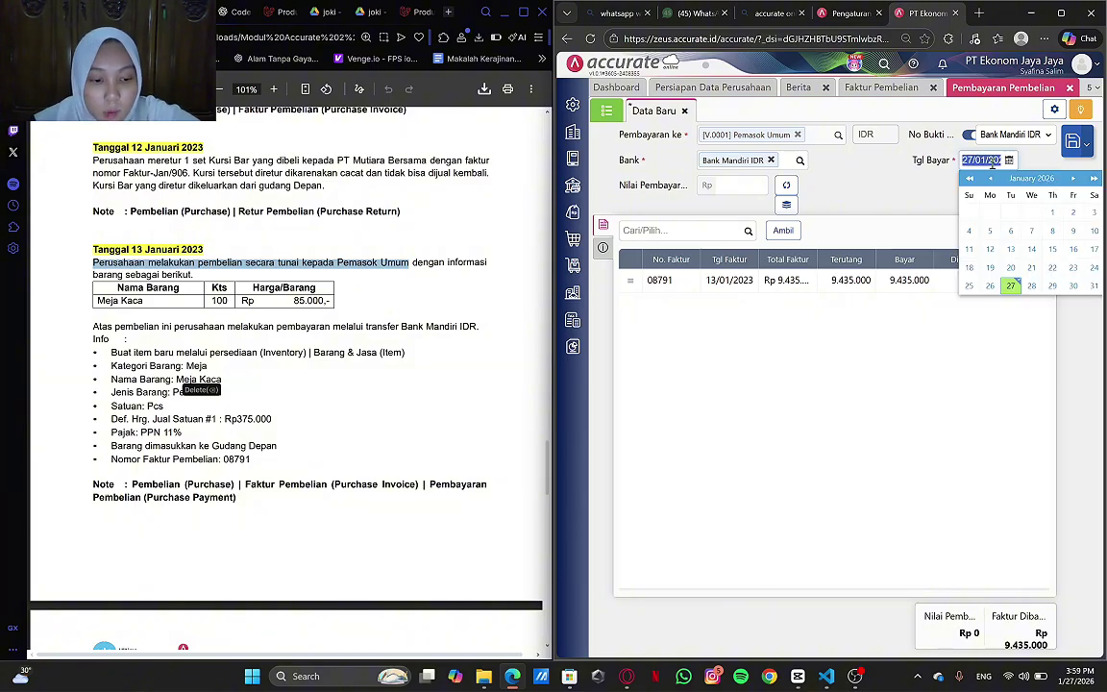
text(13)
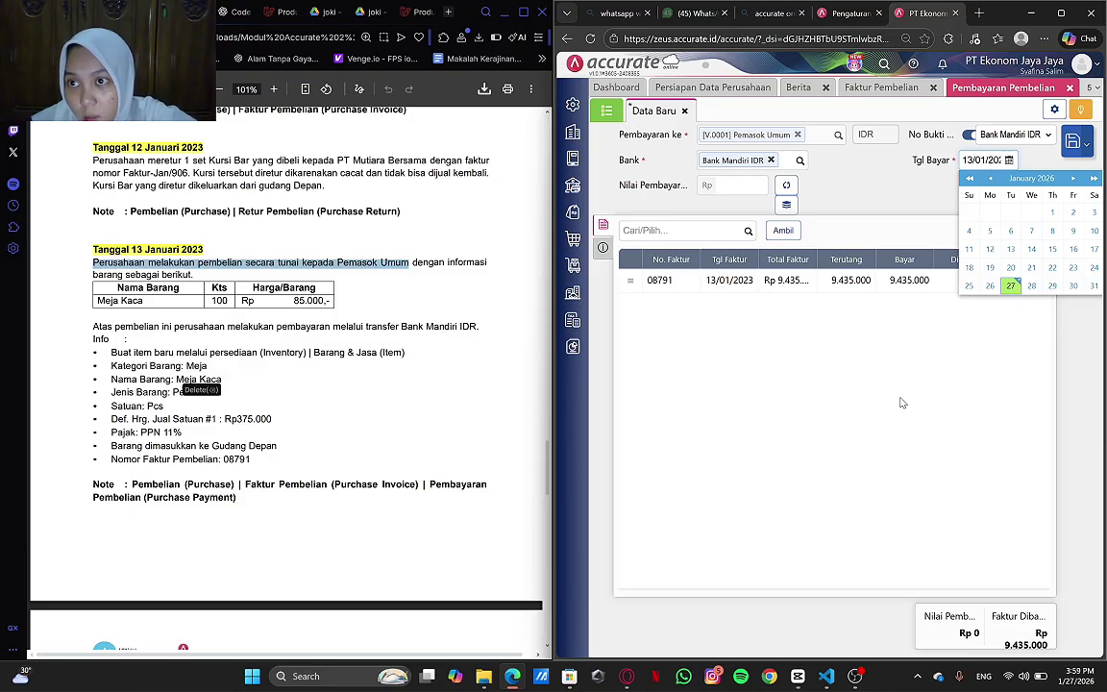
click(805, 381)
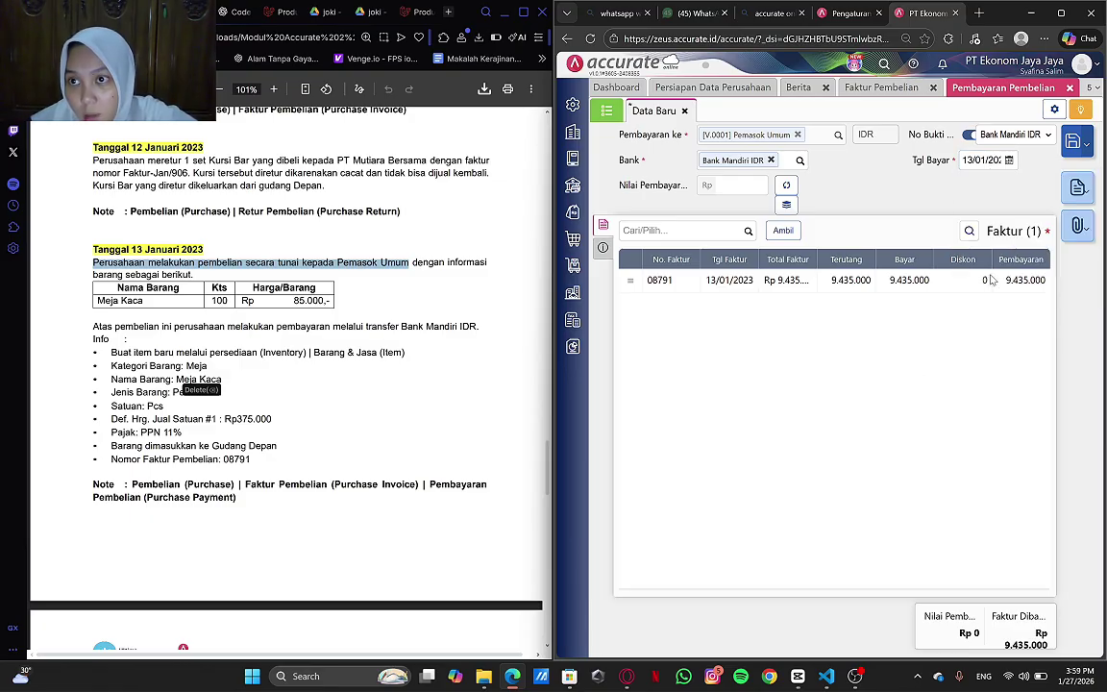
click(1009, 161)
click(1010, 162)
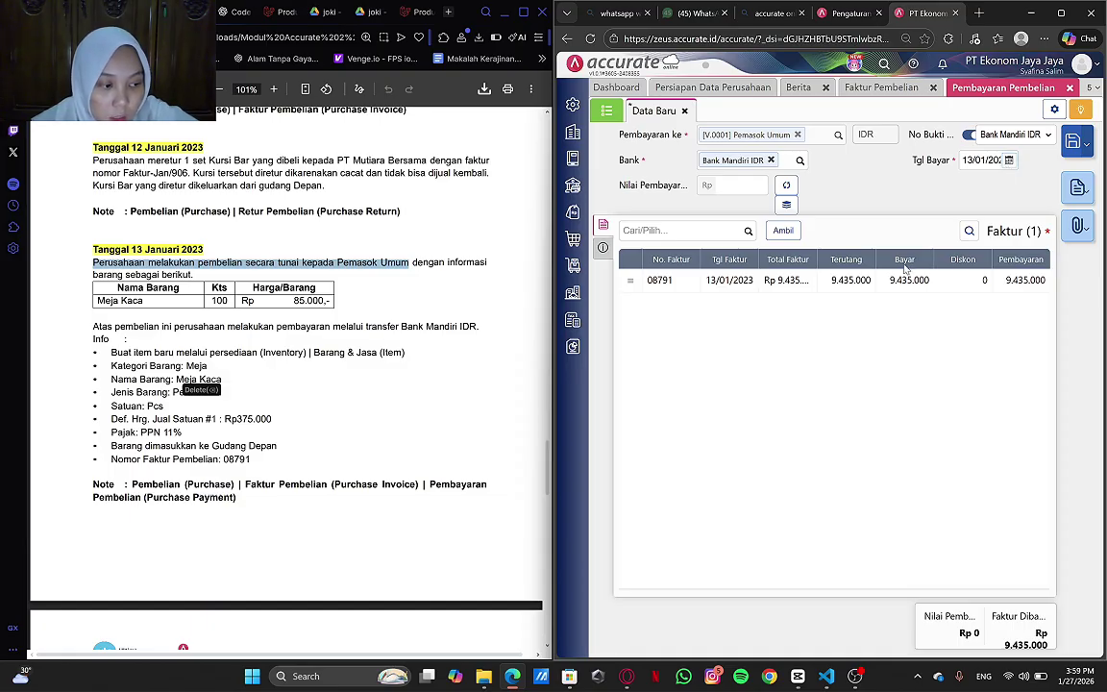
click(786, 186)
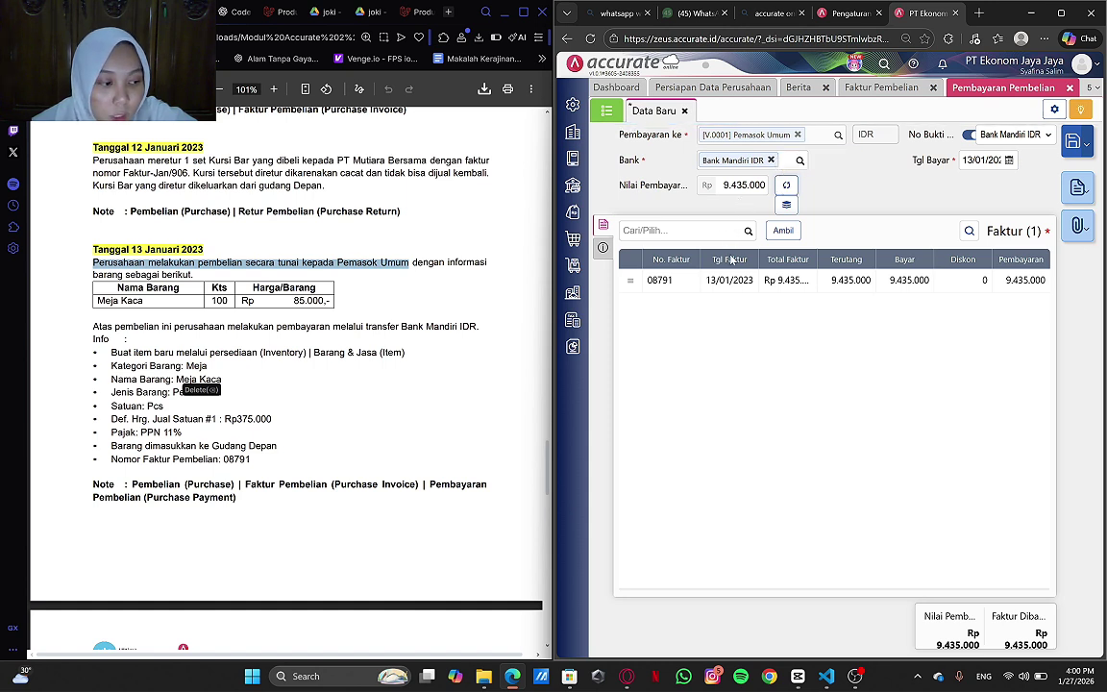
- Change Metode Bayar to bank transfer in the payment's additional information
click(604, 249)
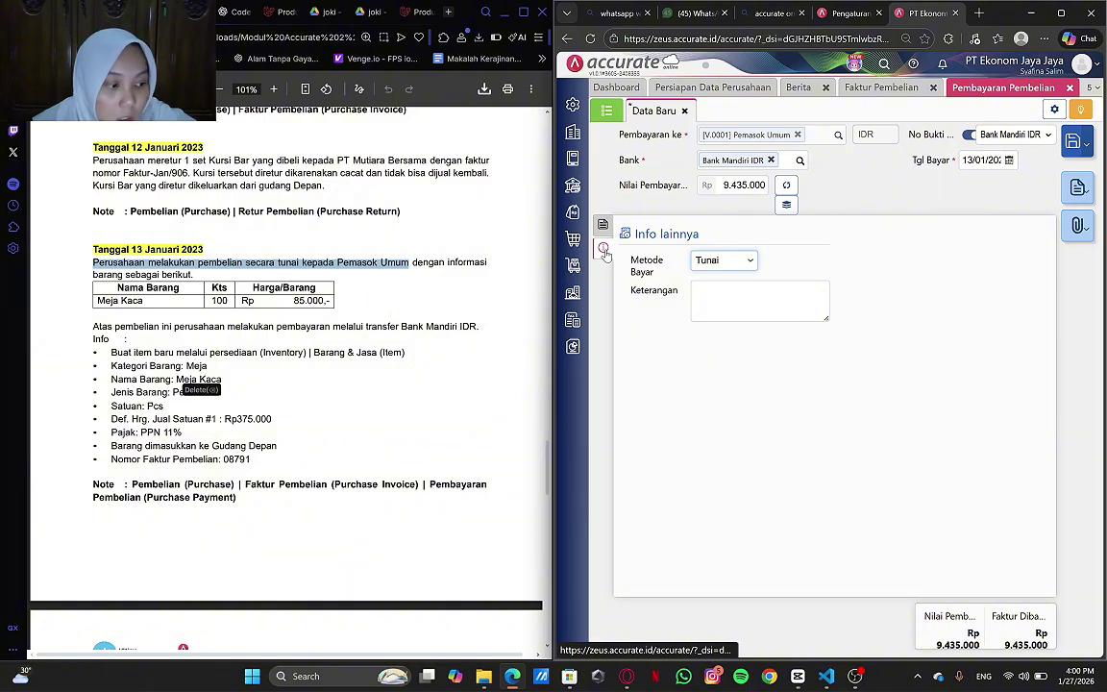
click(746, 260)
click(746, 314)
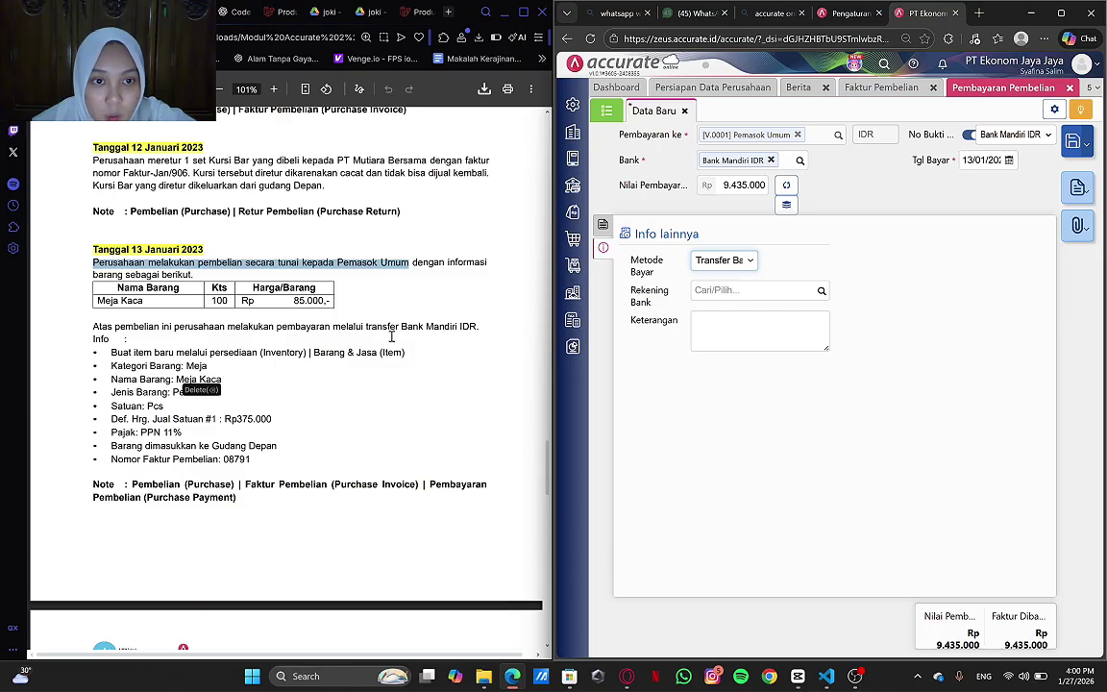
- Copy "perusahaan melakukan pembayaran melalui transfer Bank Mandiri IDR." from the assignment into the payment's Keterangan and return to its invoice list
click(712, 334)
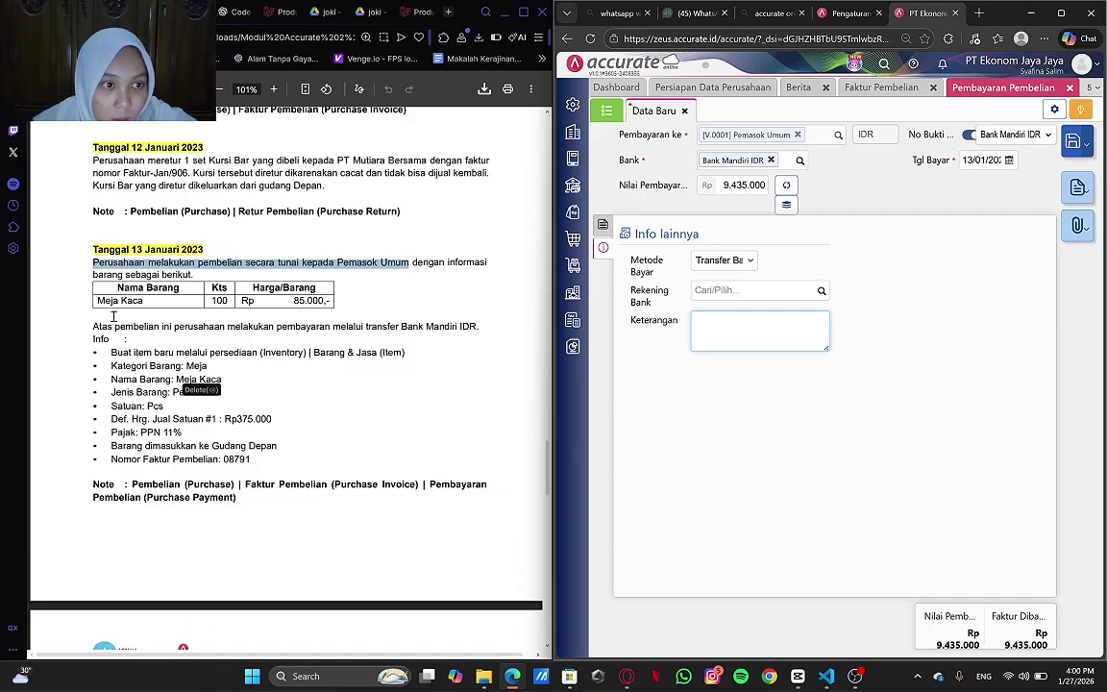
drag(174, 327, 336, 328)
drag(488, 320, 472, 329)
key(ctrl+c)
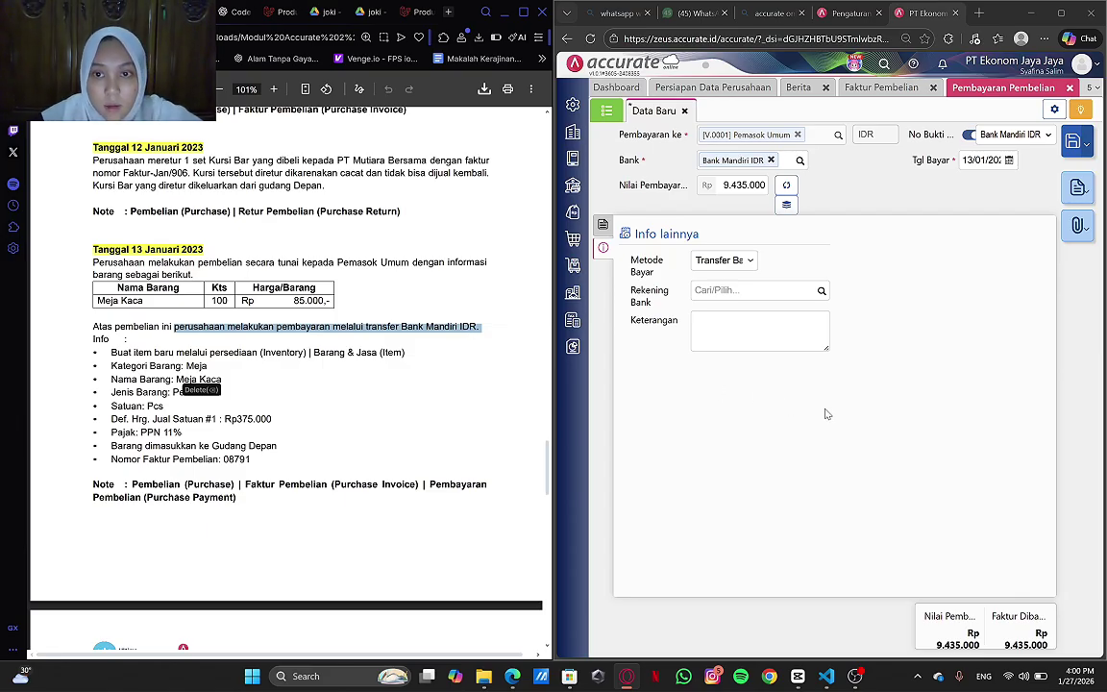
click(736, 326)
key(ctrl+v)
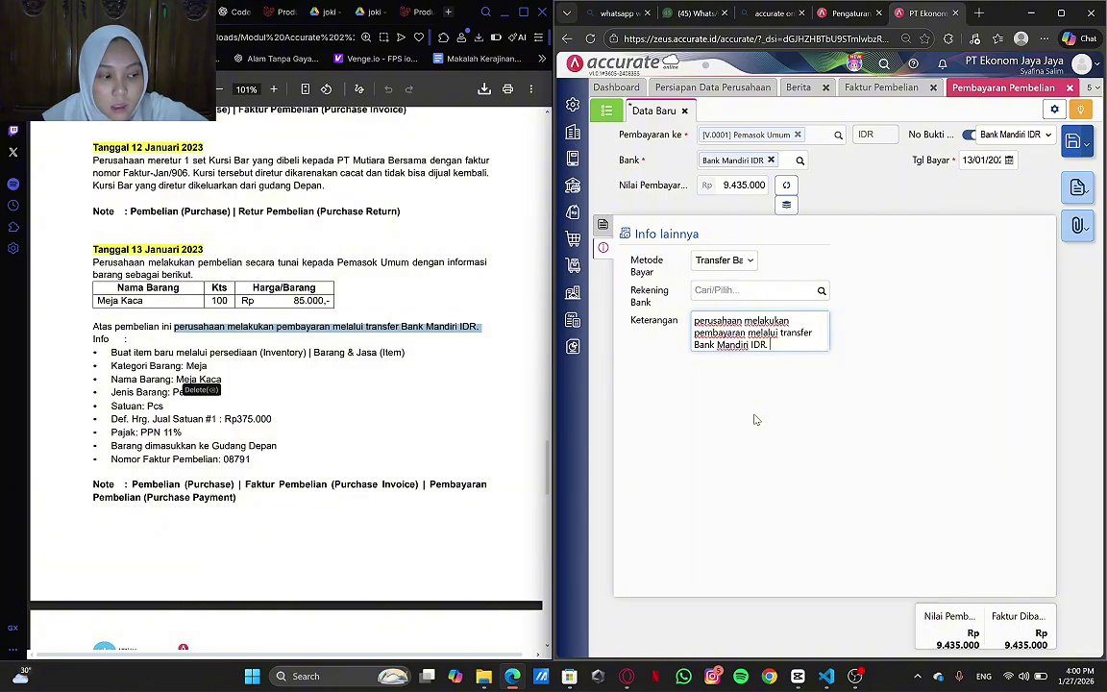
click(602, 227)
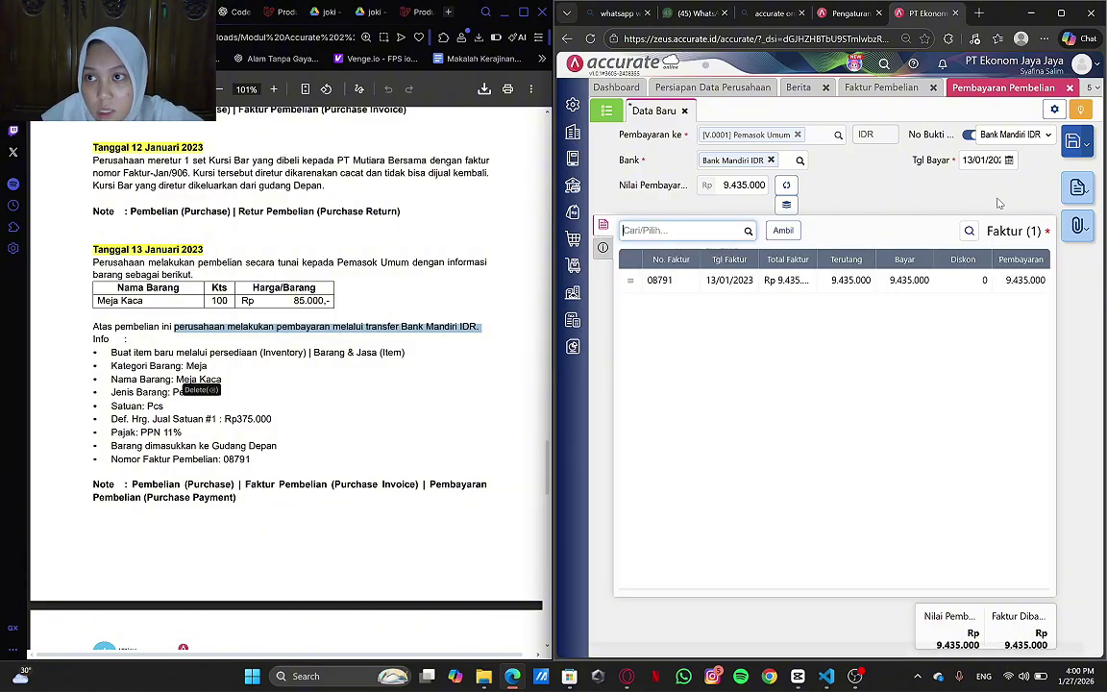
- Save the 13 January purchase payment for invoice 08791
click(1073, 142)
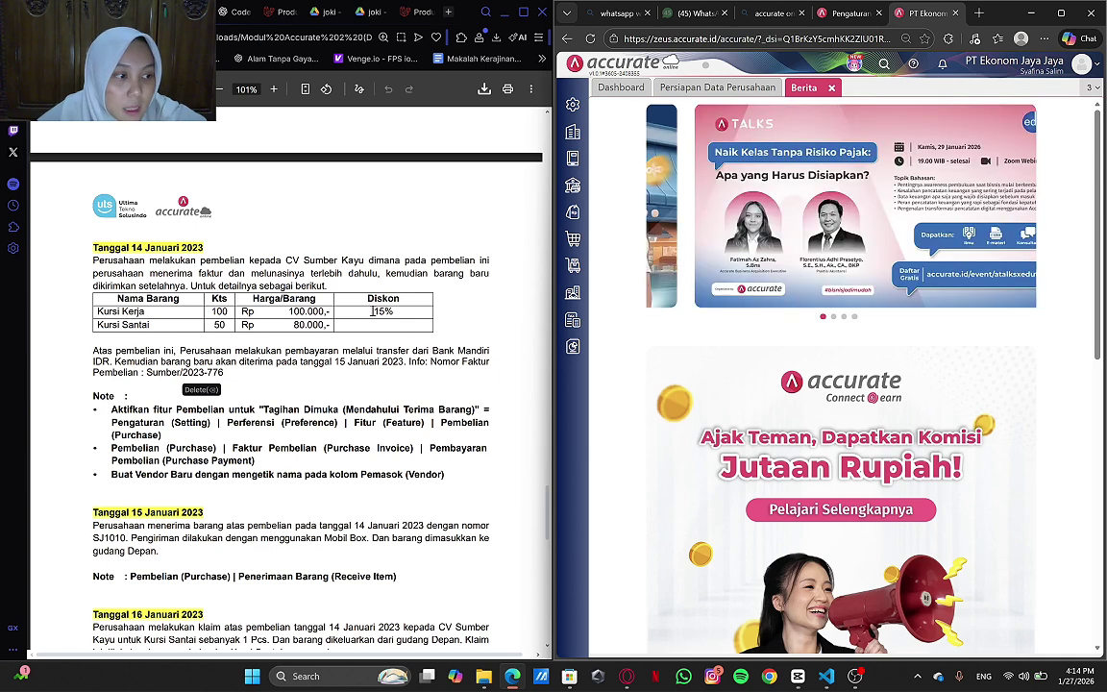
- Enable the Pembelian feature Tagihan Dimuka (Mendahului Terima Barang) in the company preferences and save them
click(573, 105)
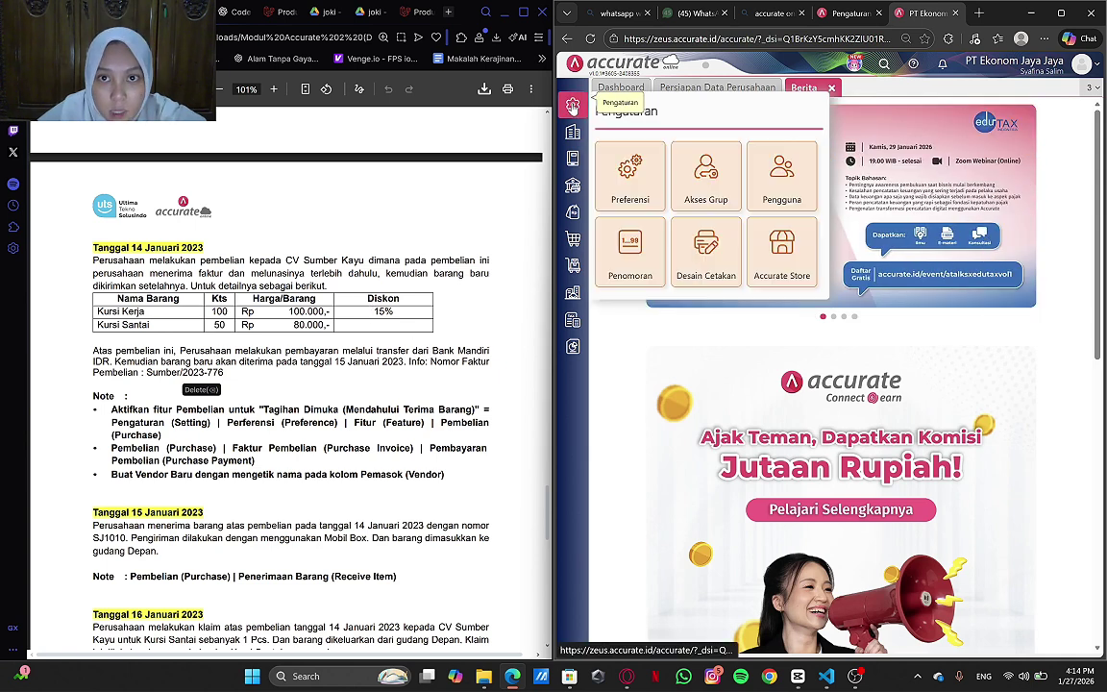
click(623, 171)
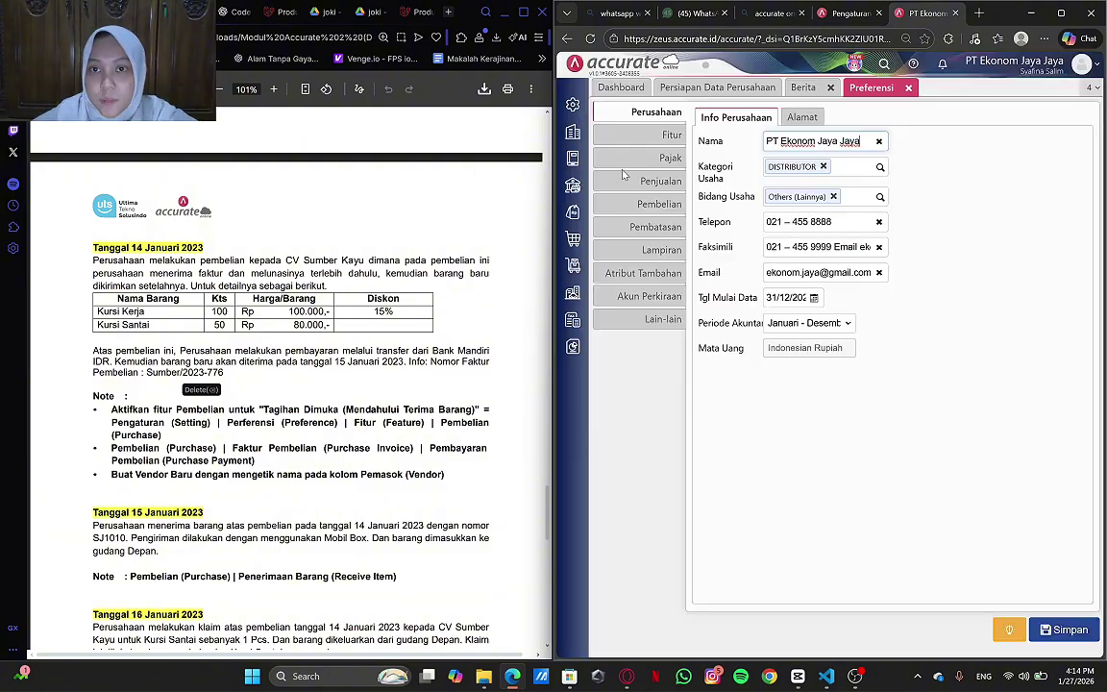
click(655, 137)
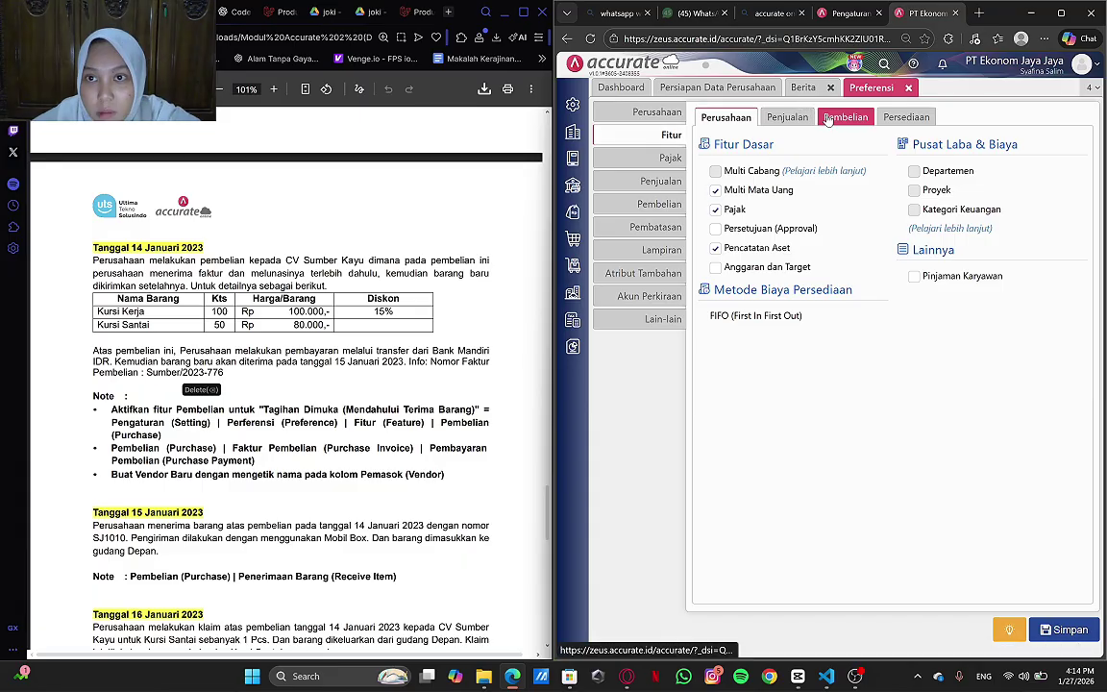
click(828, 118)
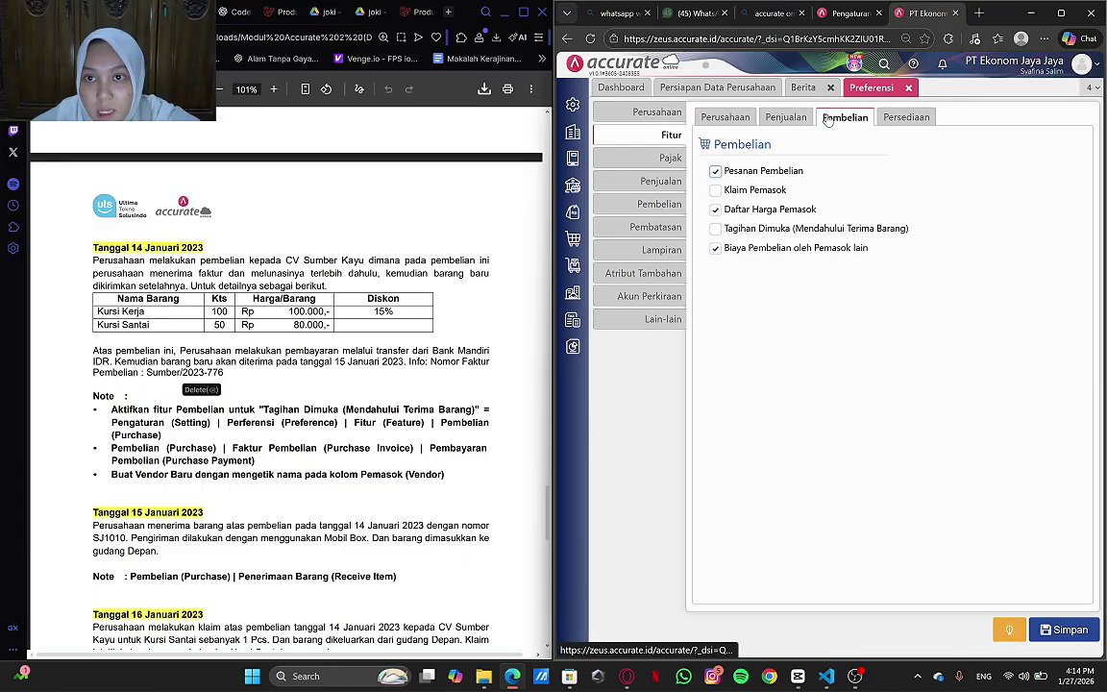
click(716, 229)
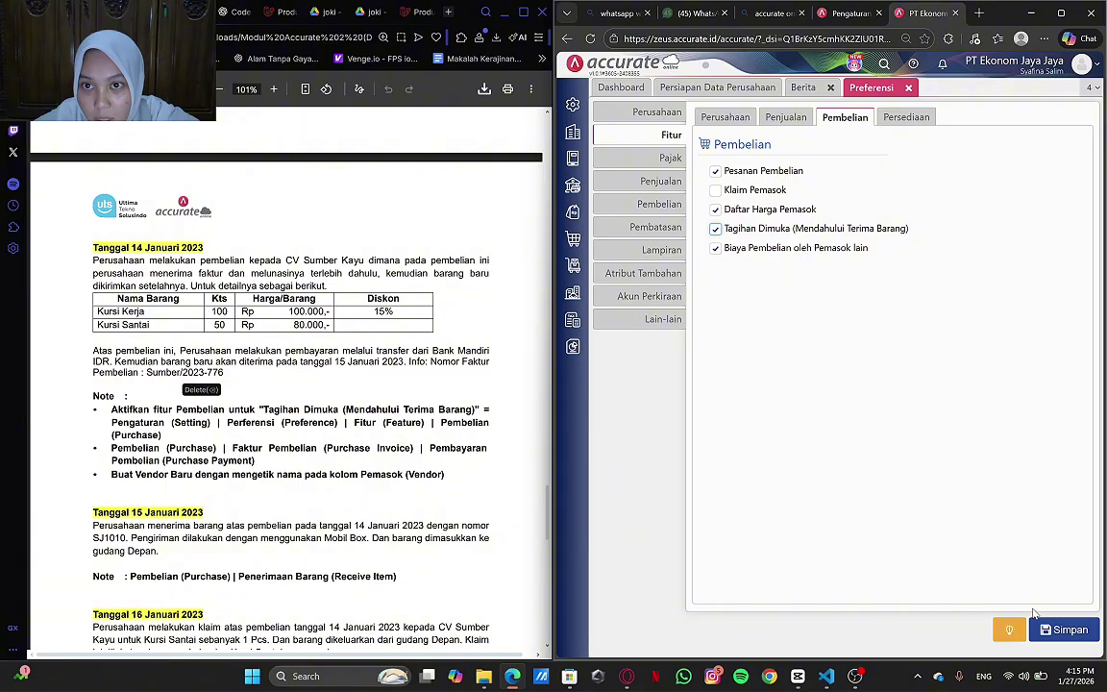
click(1063, 630)
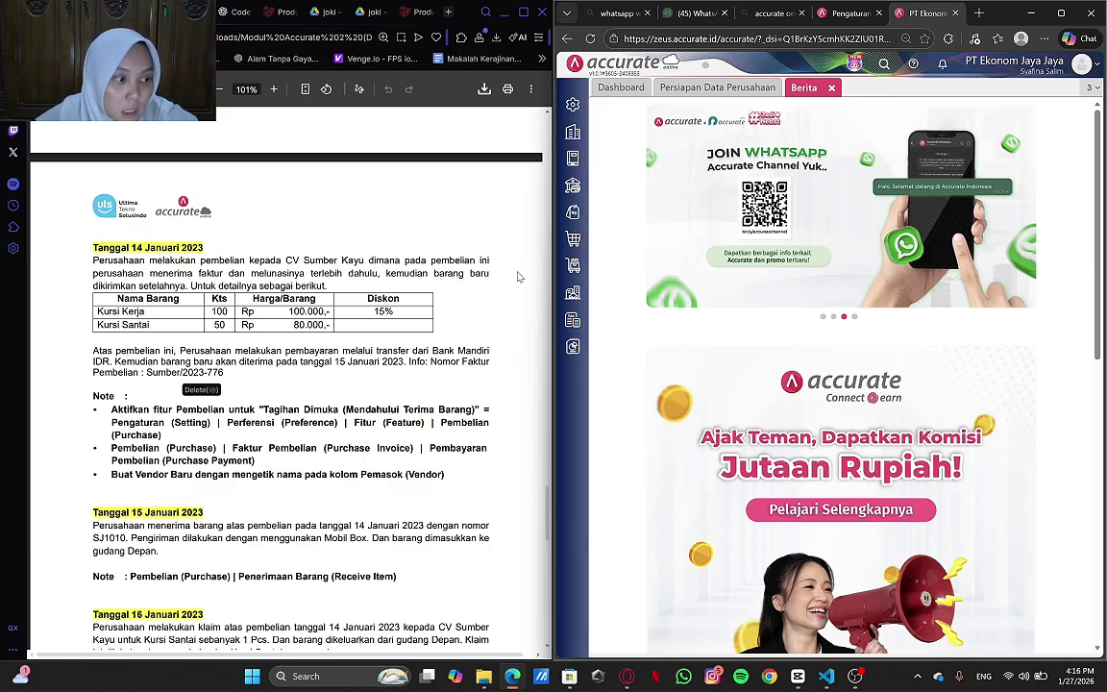
- Create a new Pemasok named CV Sumber Kayu, save it and close the supplier form
click(573, 241)
click(641, 468)
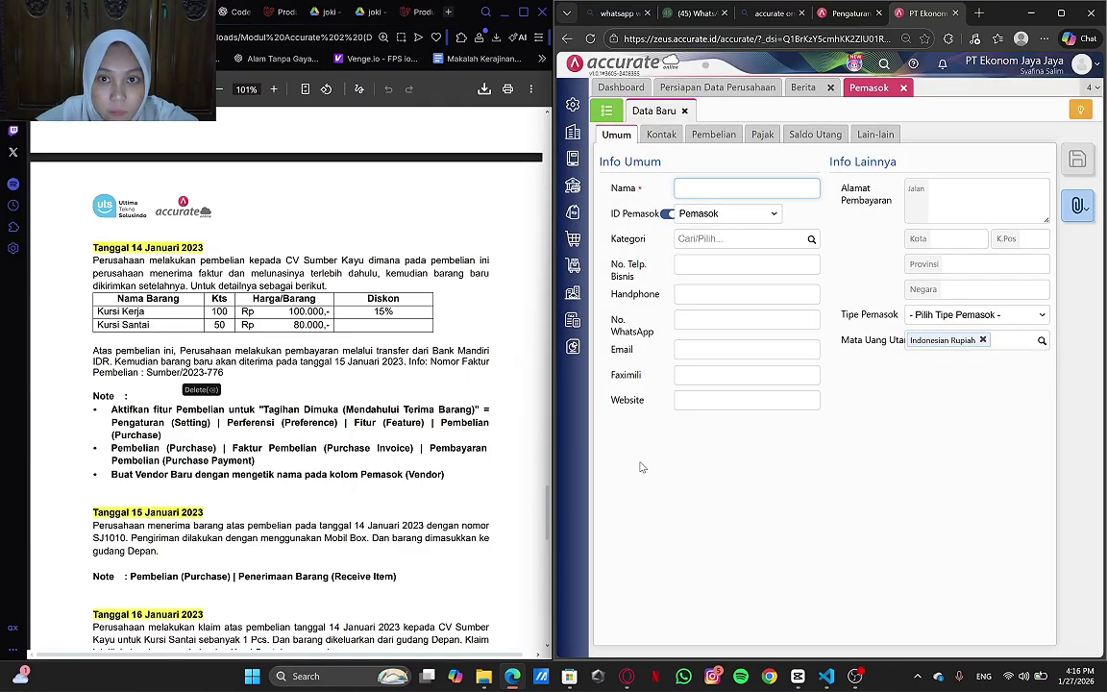
click(618, 110)
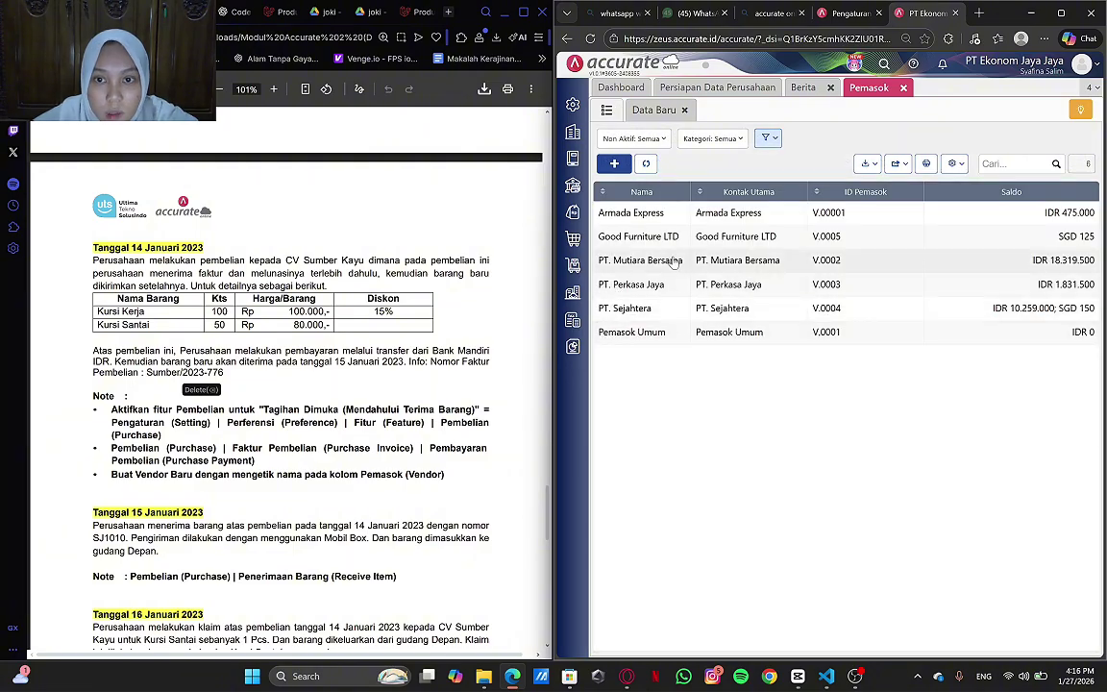
click(667, 112)
click(706, 187)
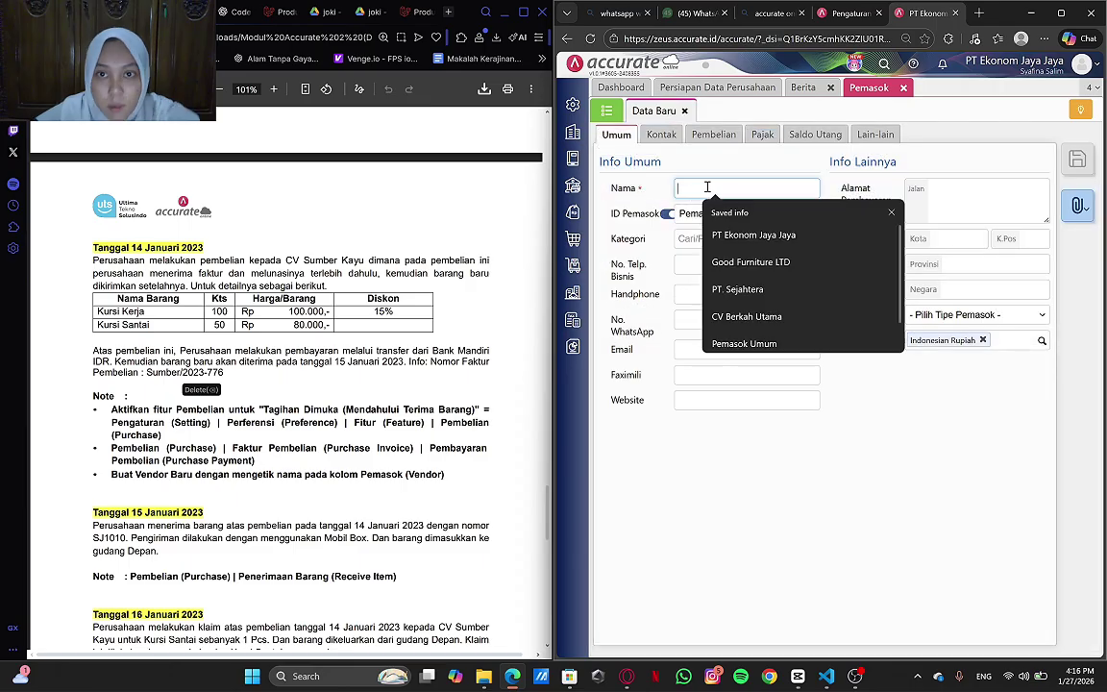
text(C)
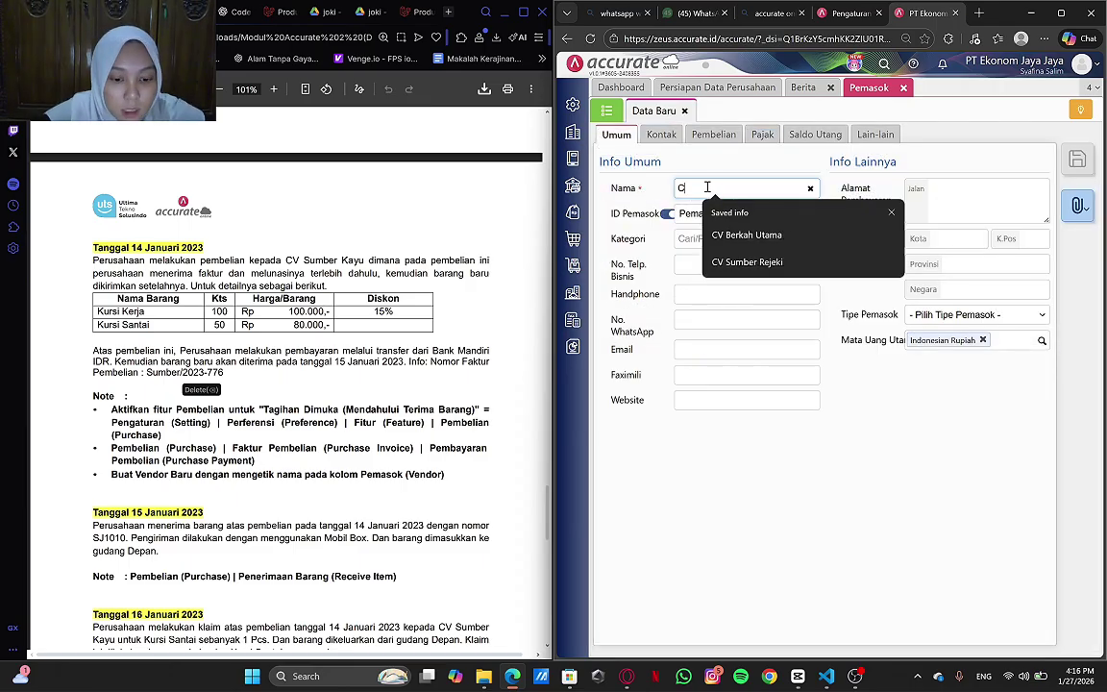
text(V S)
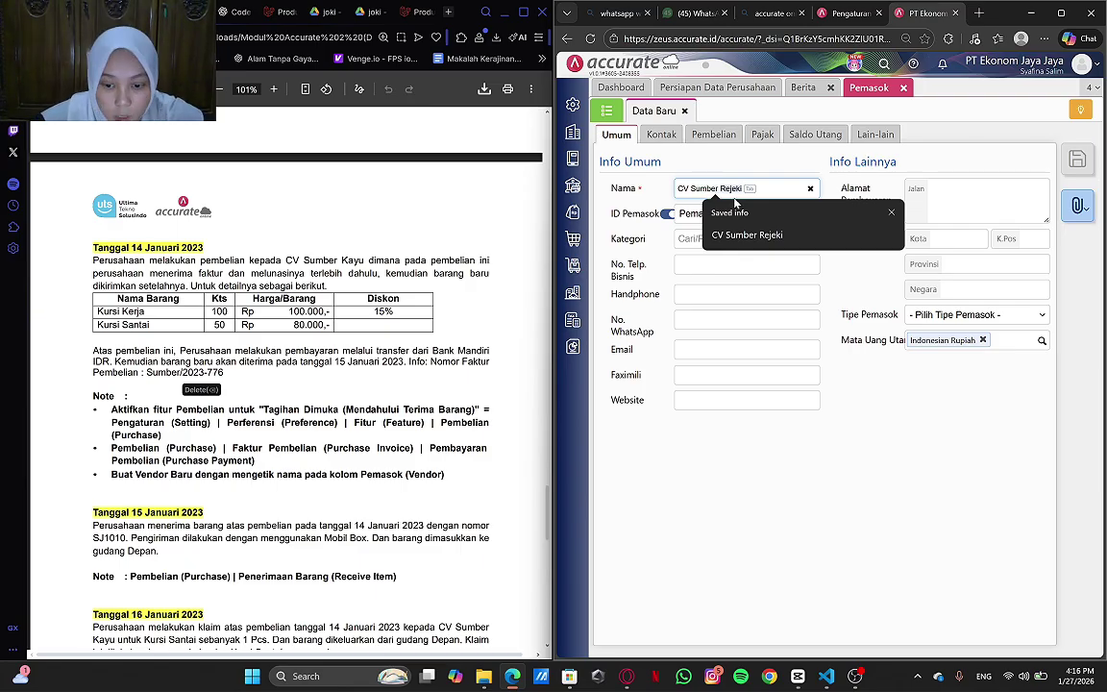
text(umber Kayu)
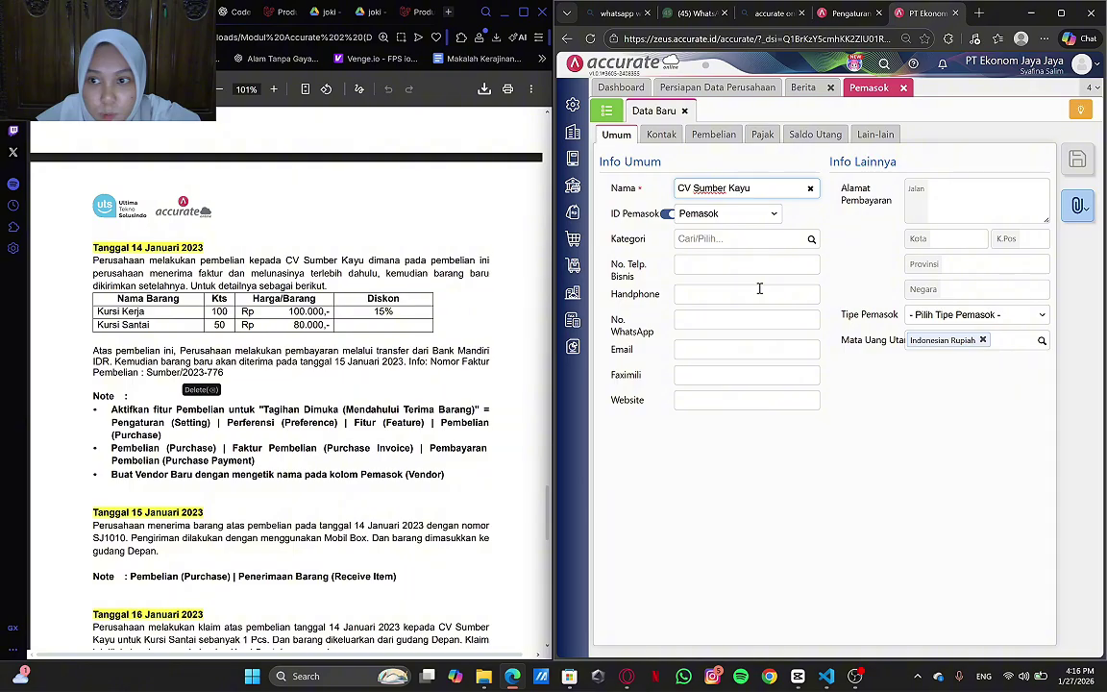
click(1078, 161)
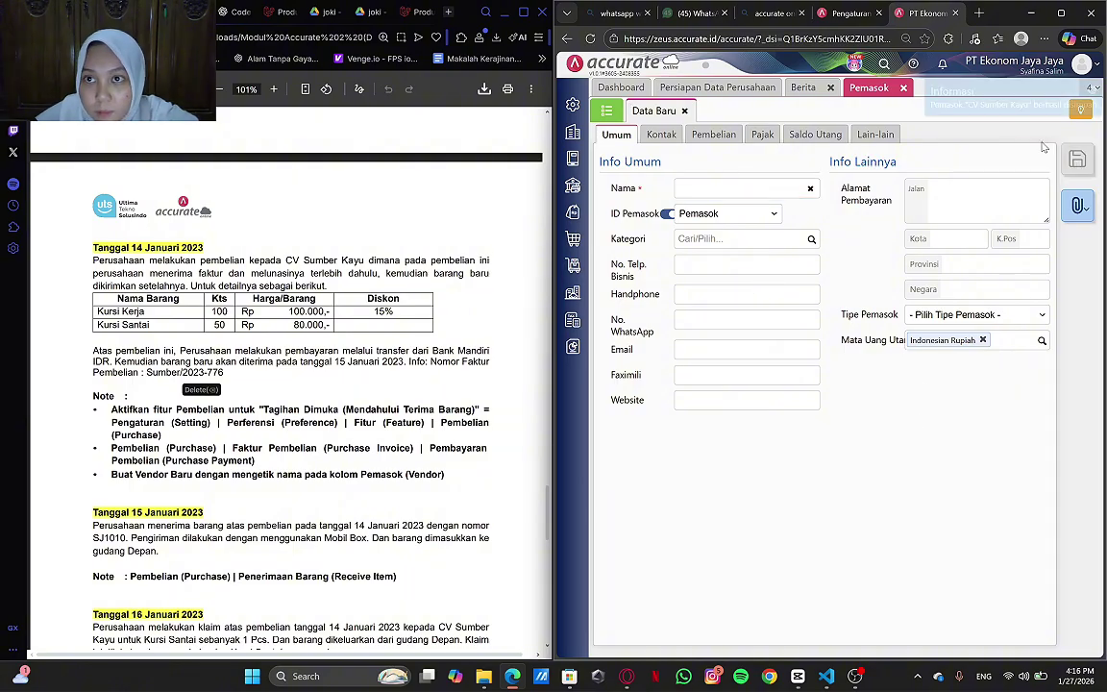
click(904, 88)
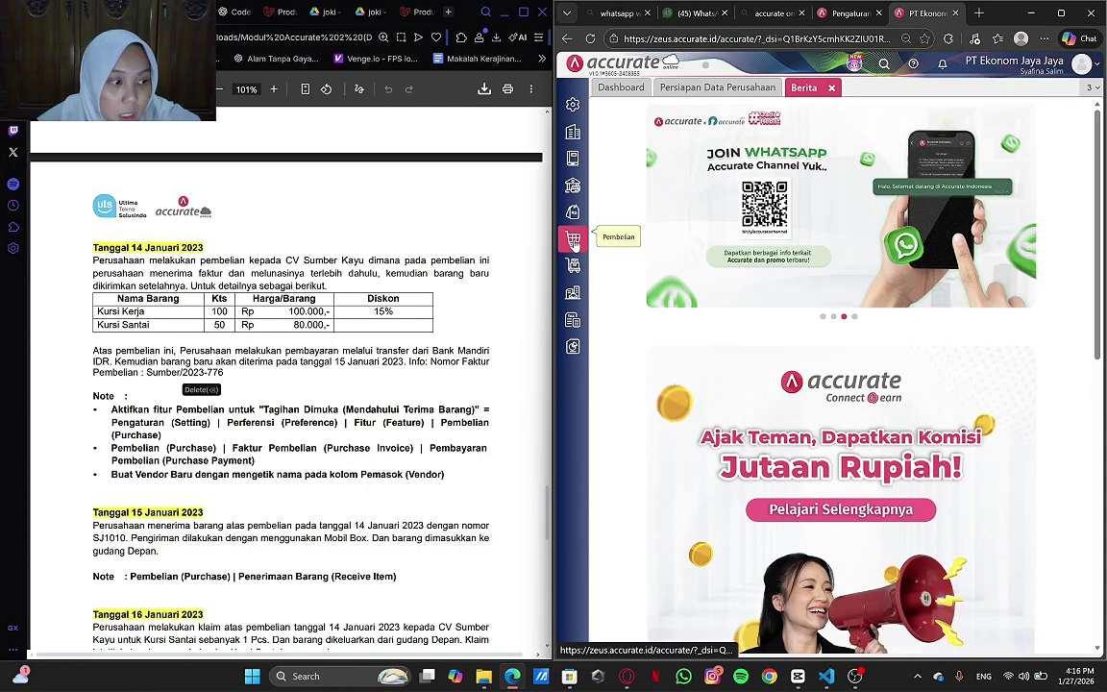
- Start a new Faktur Pembelian for supplier CV Sumber Kayu and set its Tanggal to 14 January
click(573, 240)
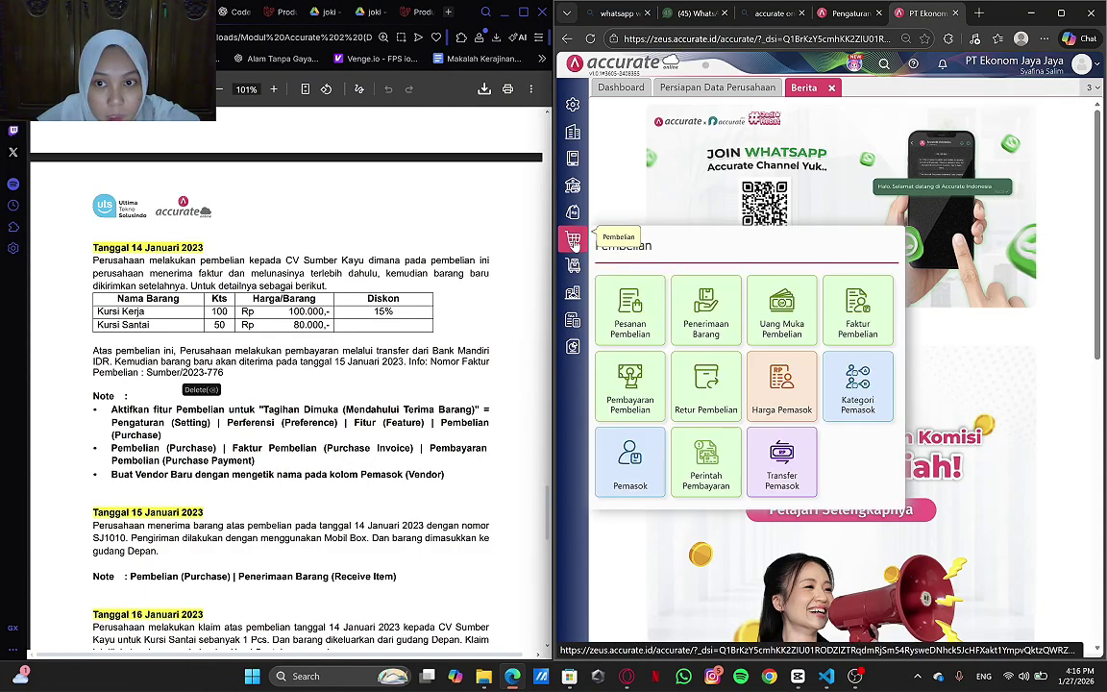
click(781, 332)
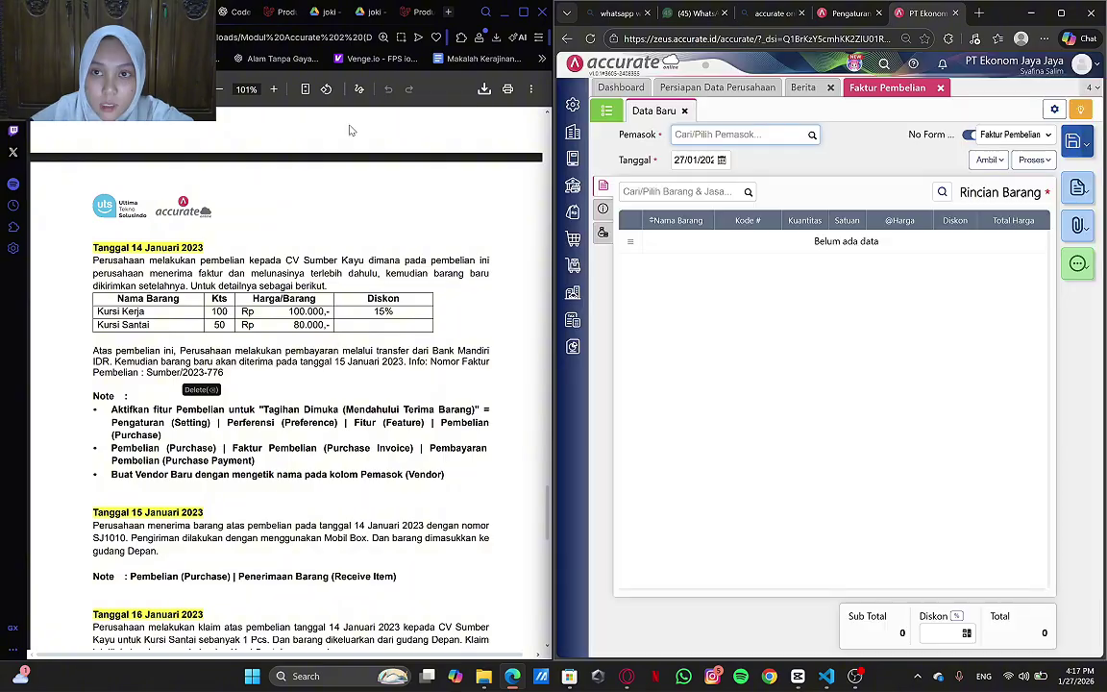
click(812, 136)
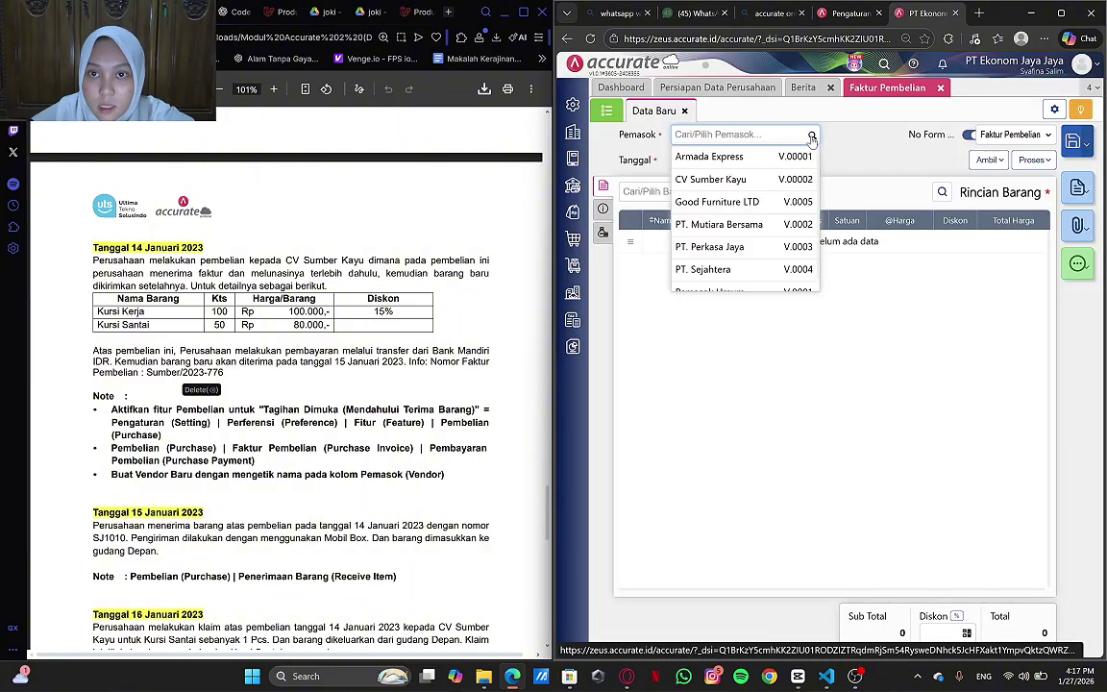
click(769, 181)
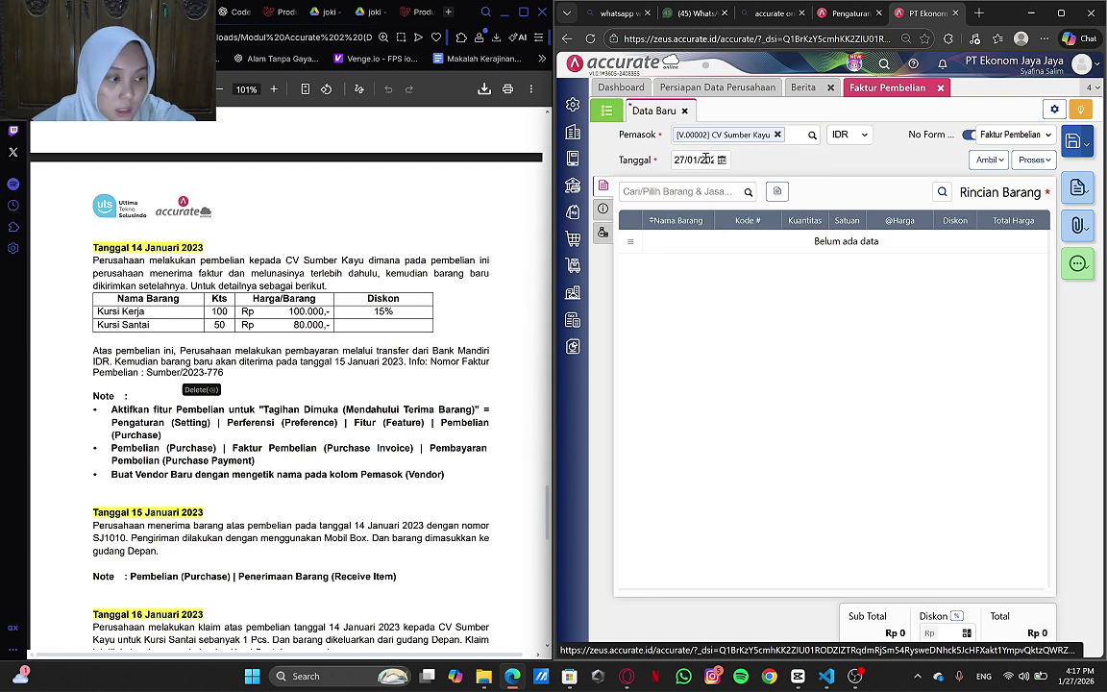
click(707, 160)
text(14/01/202)
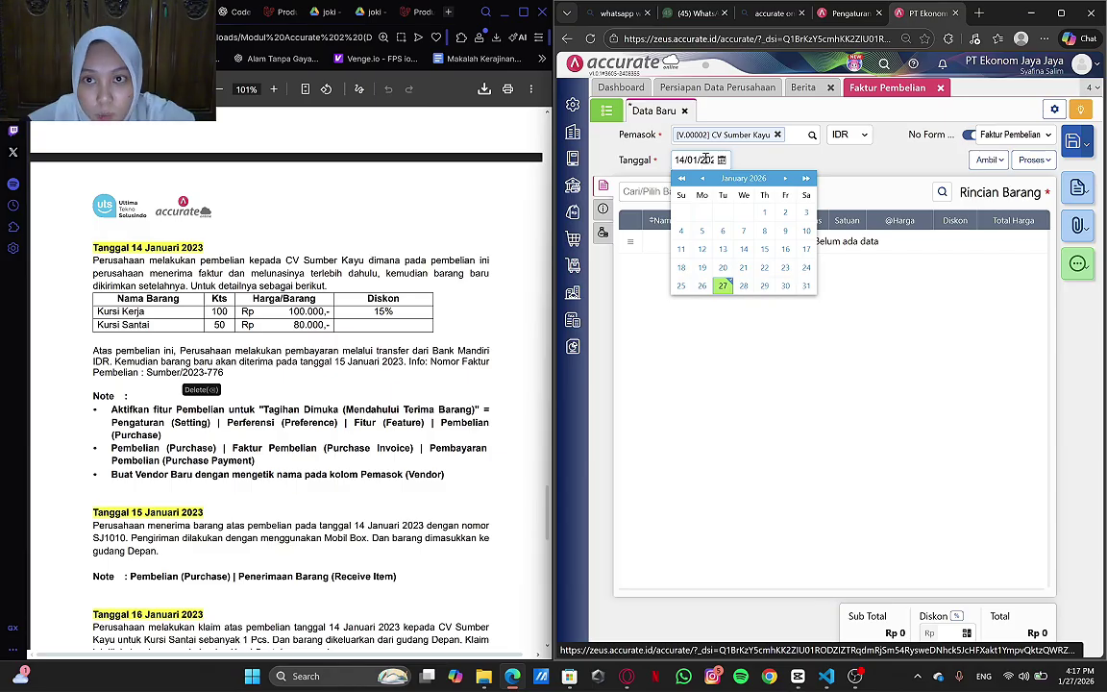
click(778, 450)
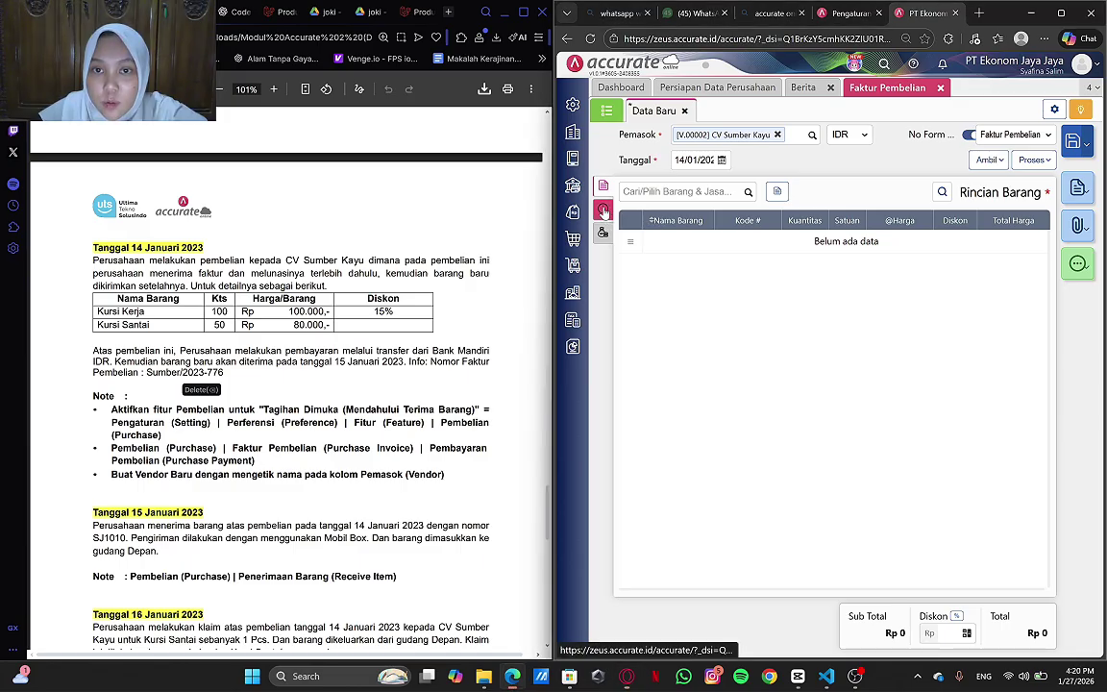
- Mark the invoice as Tagihan Dimuka (Mendahului Terima Barang) in its additional information and return to the item list
click(604, 211)
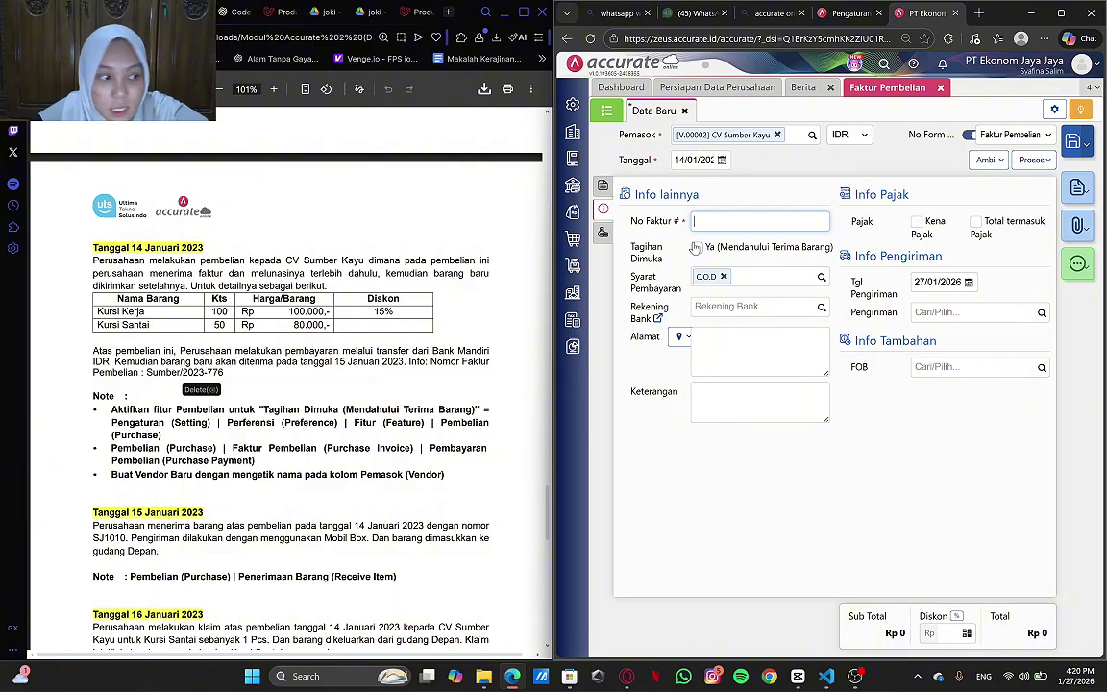
click(696, 247)
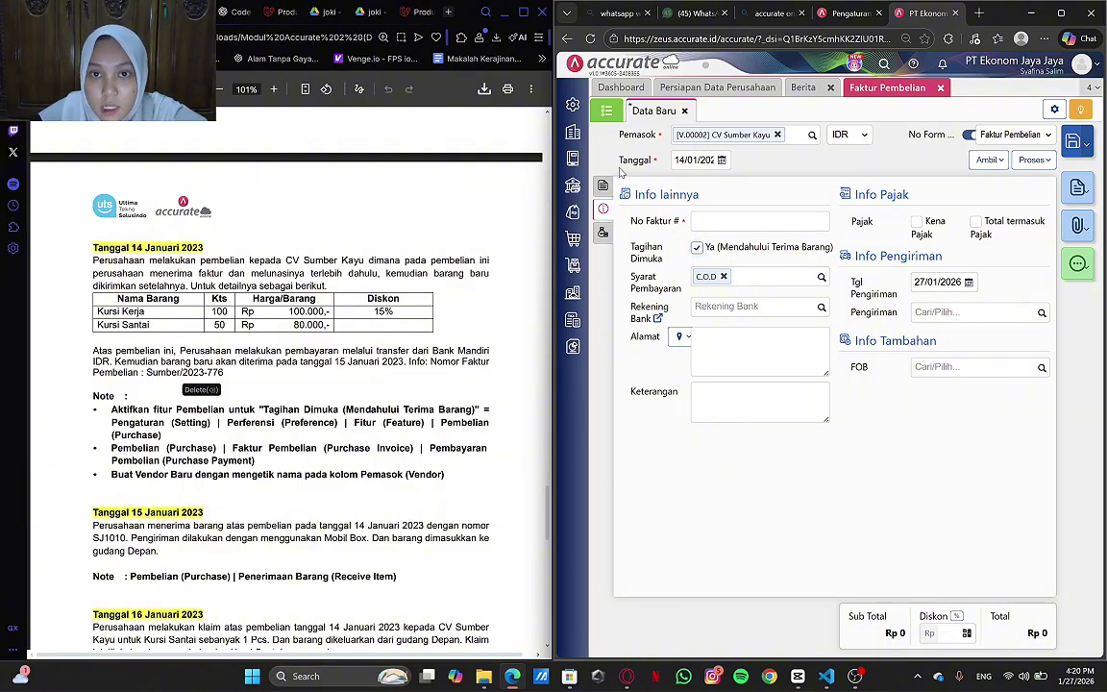
click(605, 187)
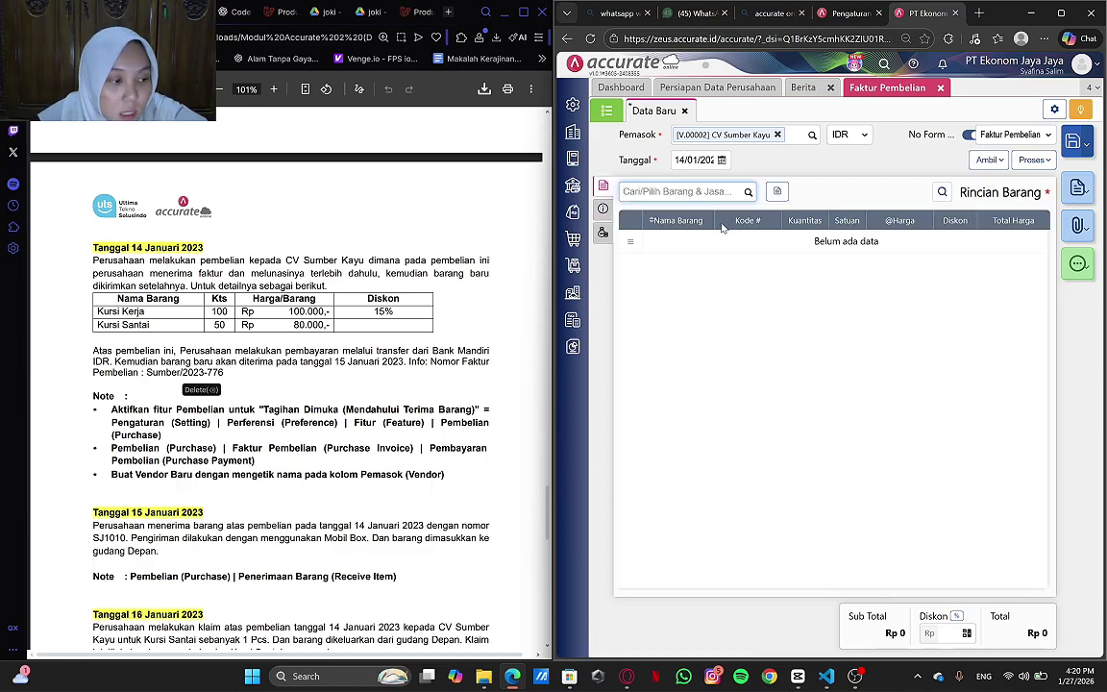
- Add Kursi Kerja to the invoice with quantity 100 pcs, unit price 100.000 and a 15% discount
click(754, 190)
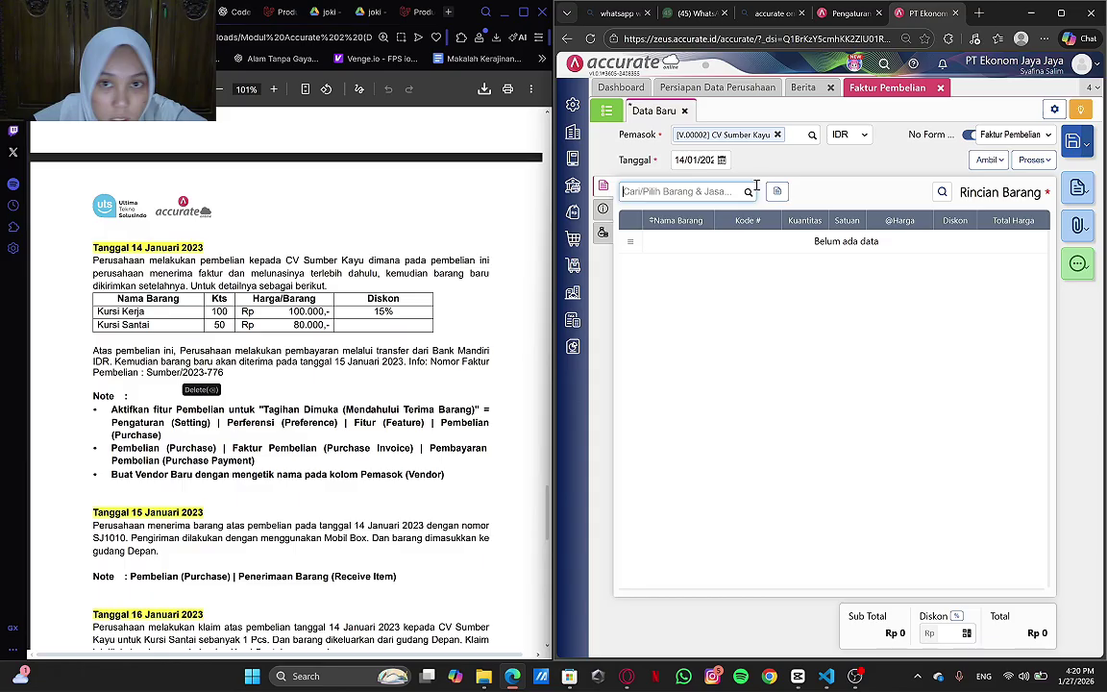
click(748, 191)
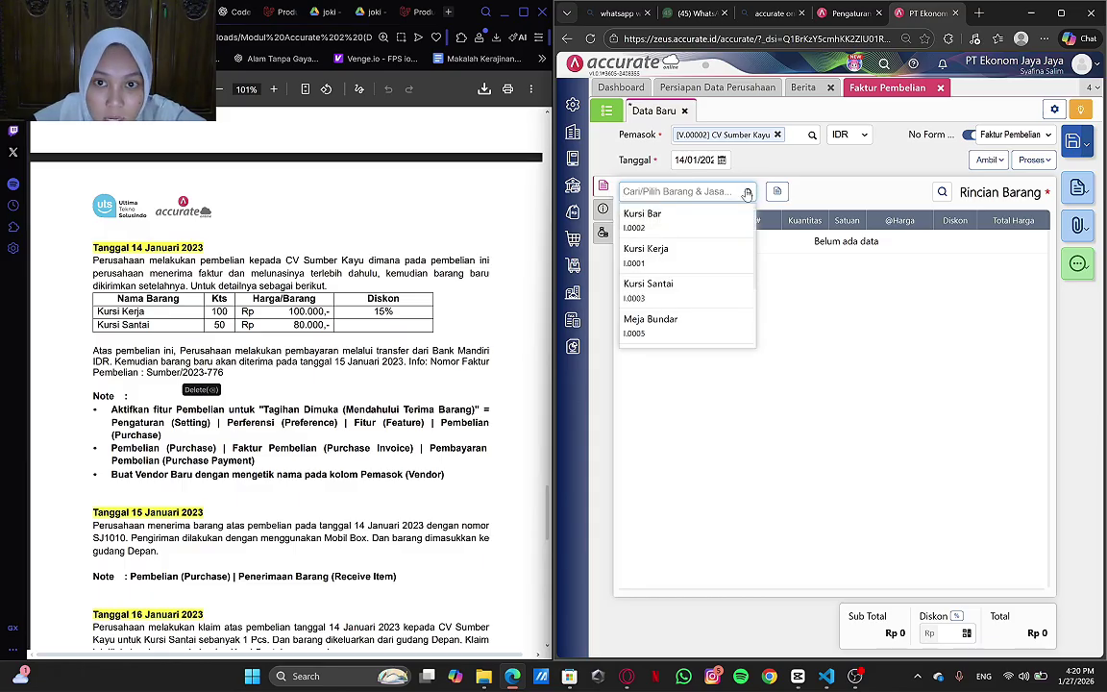
click(691, 256)
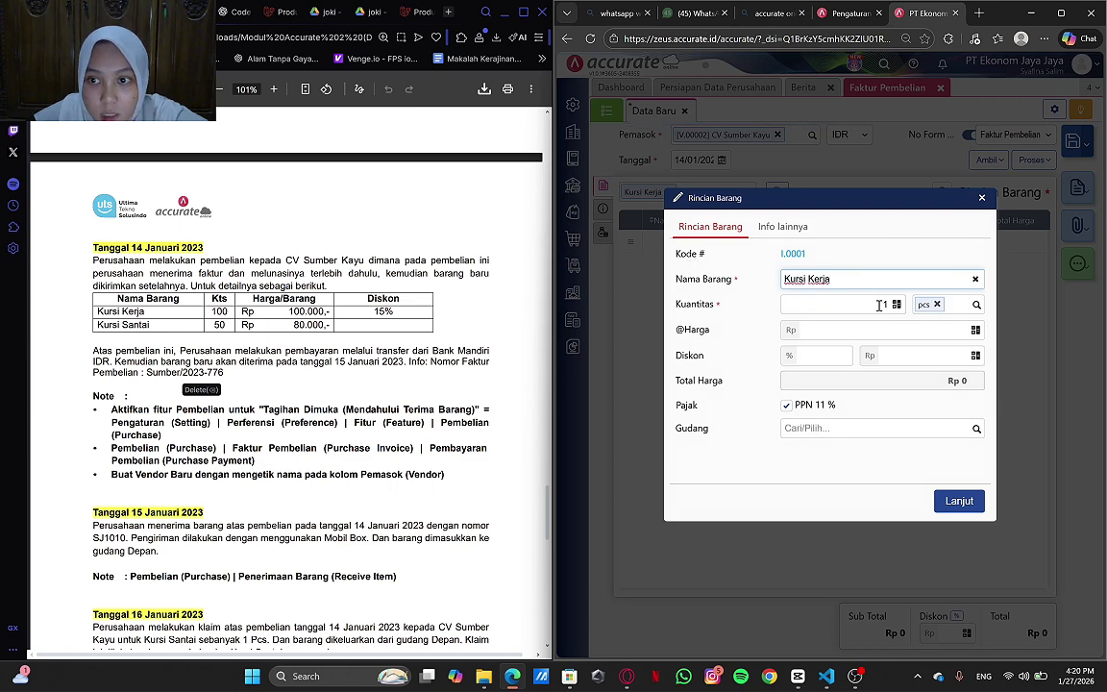
click(880, 305)
text(100)
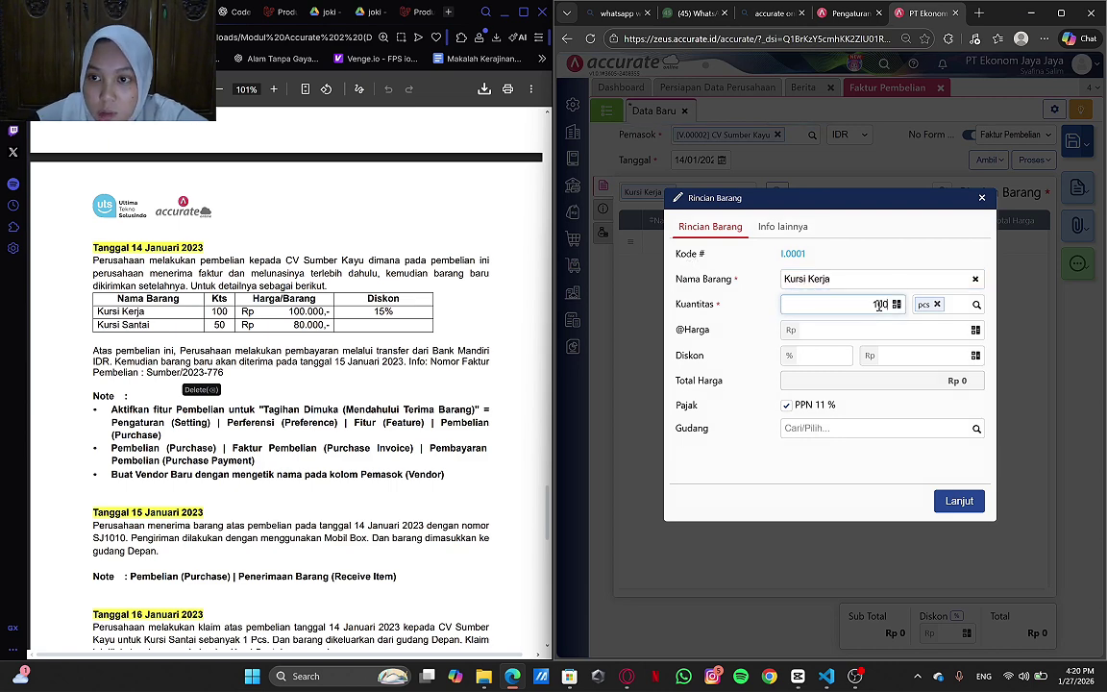
click(954, 335)
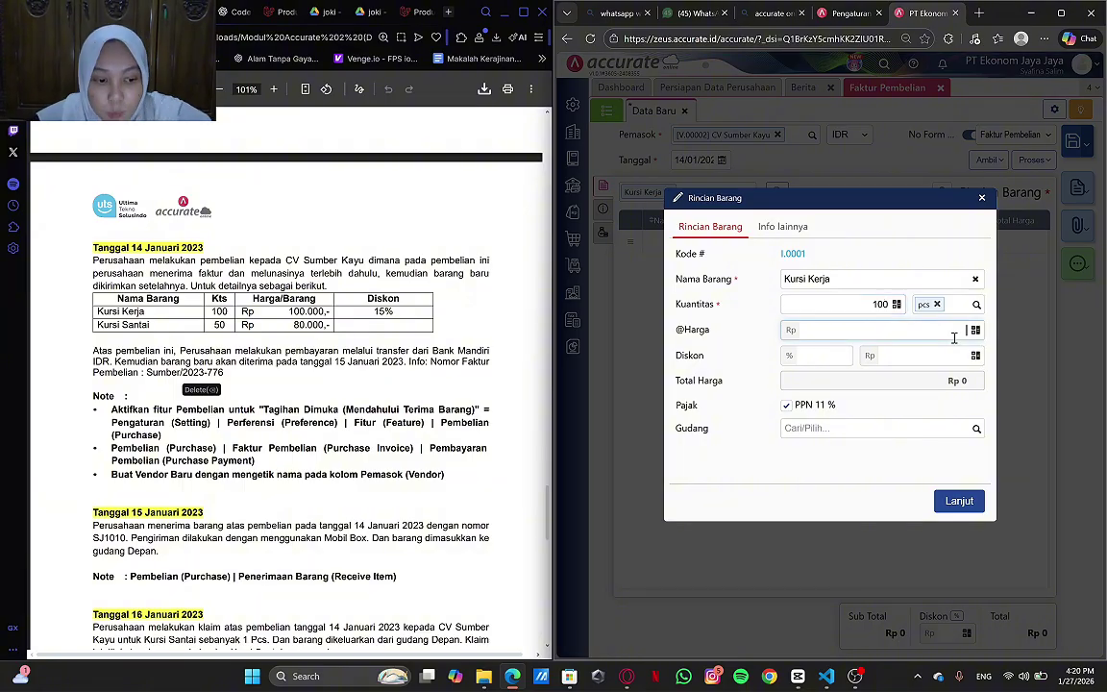
text(1000000)
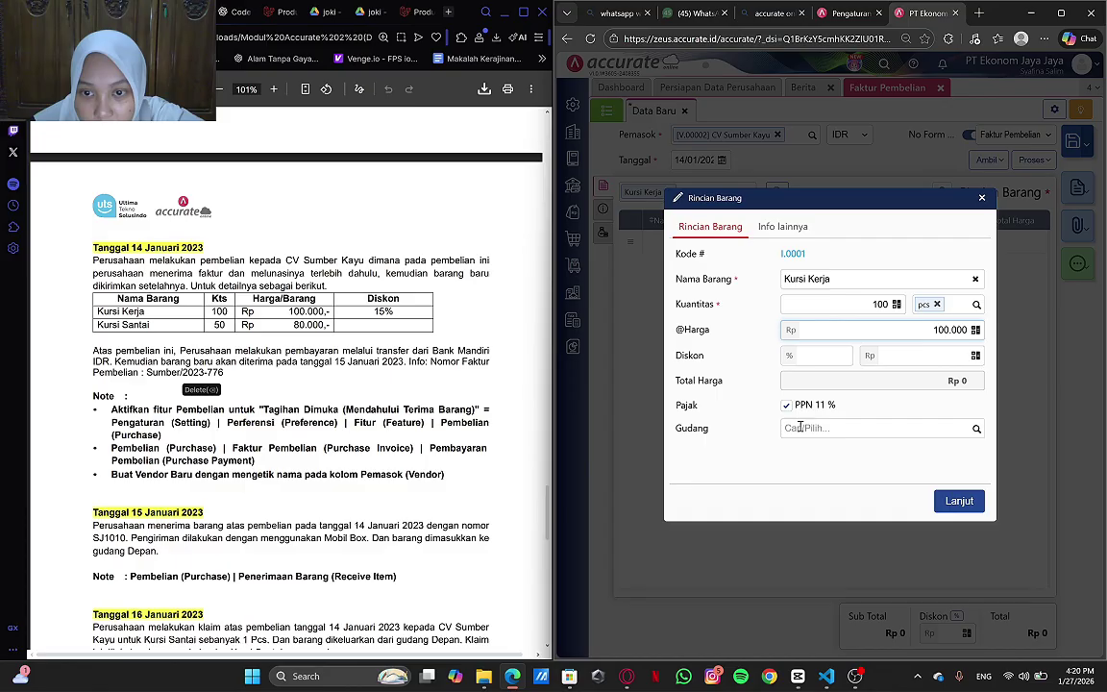
click(834, 355)
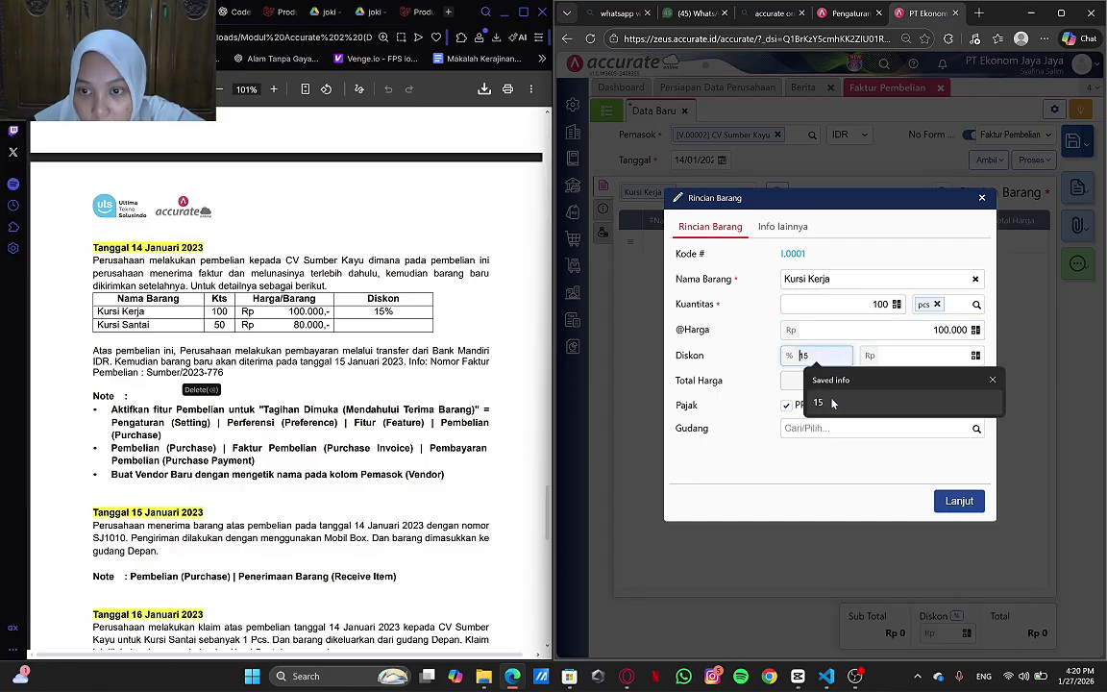
click(825, 402)
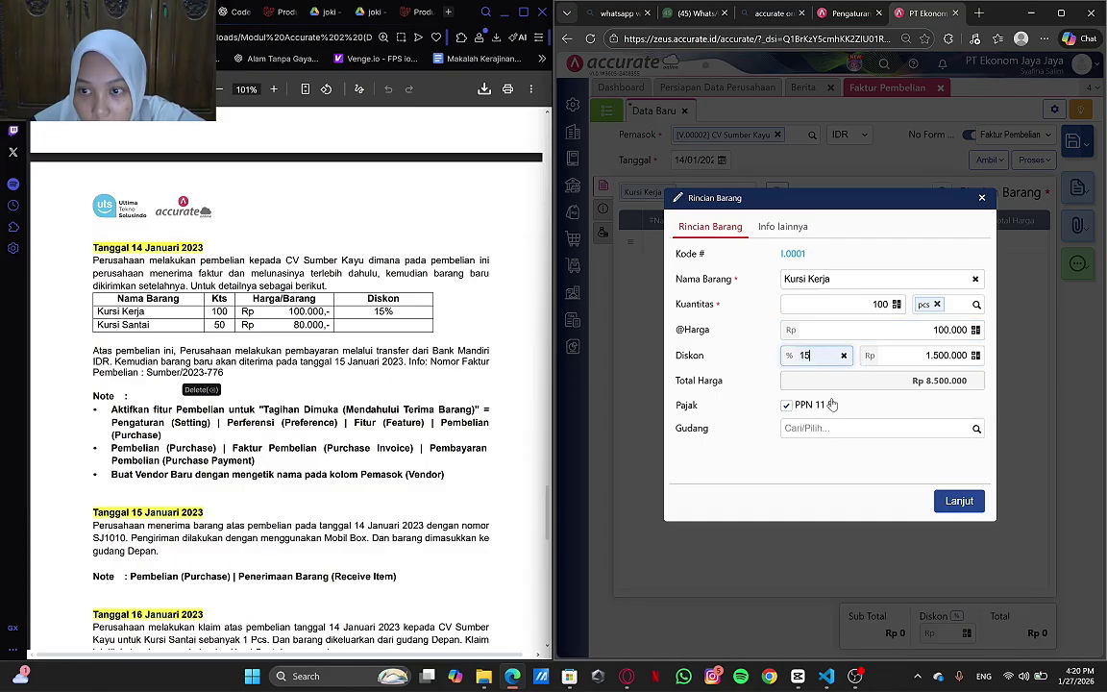
click(960, 502)
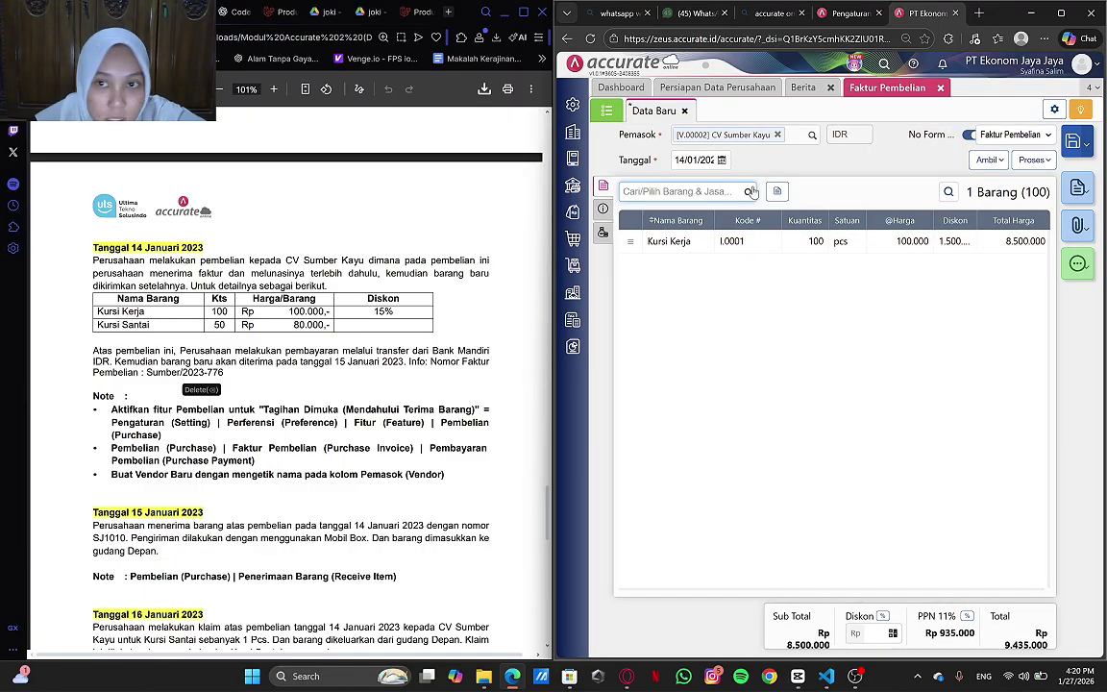
- Add Kursi Santai to the invoice with quantity 50 pcs and unit price 80.000
click(749, 191)
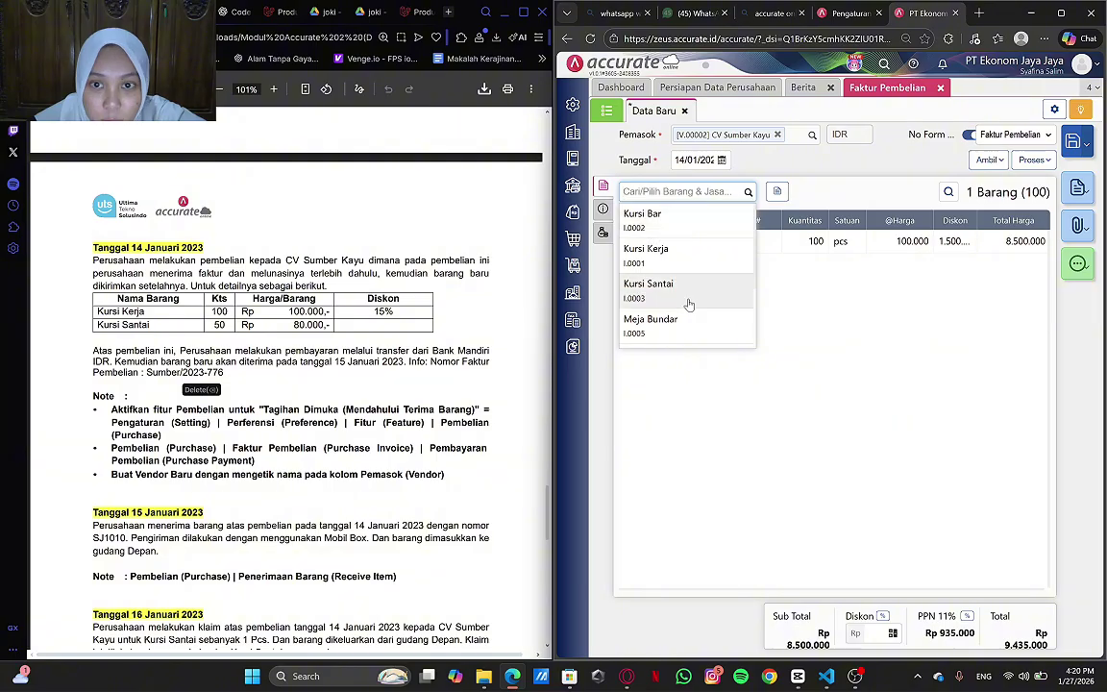
click(688, 305)
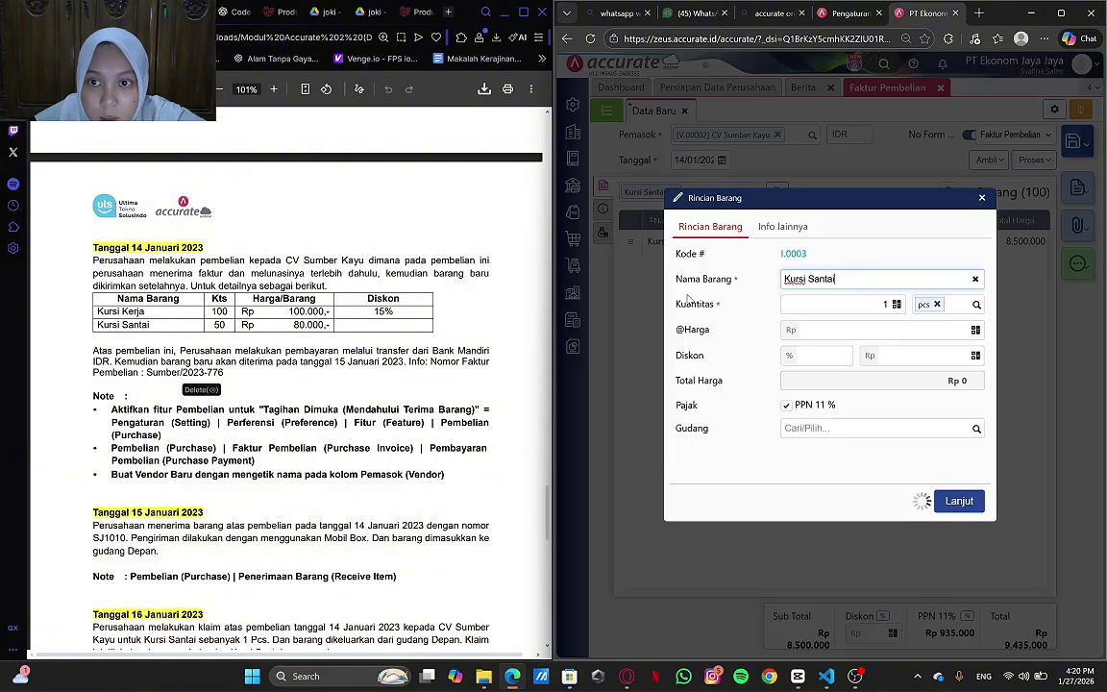
click(889, 304)
text(50)
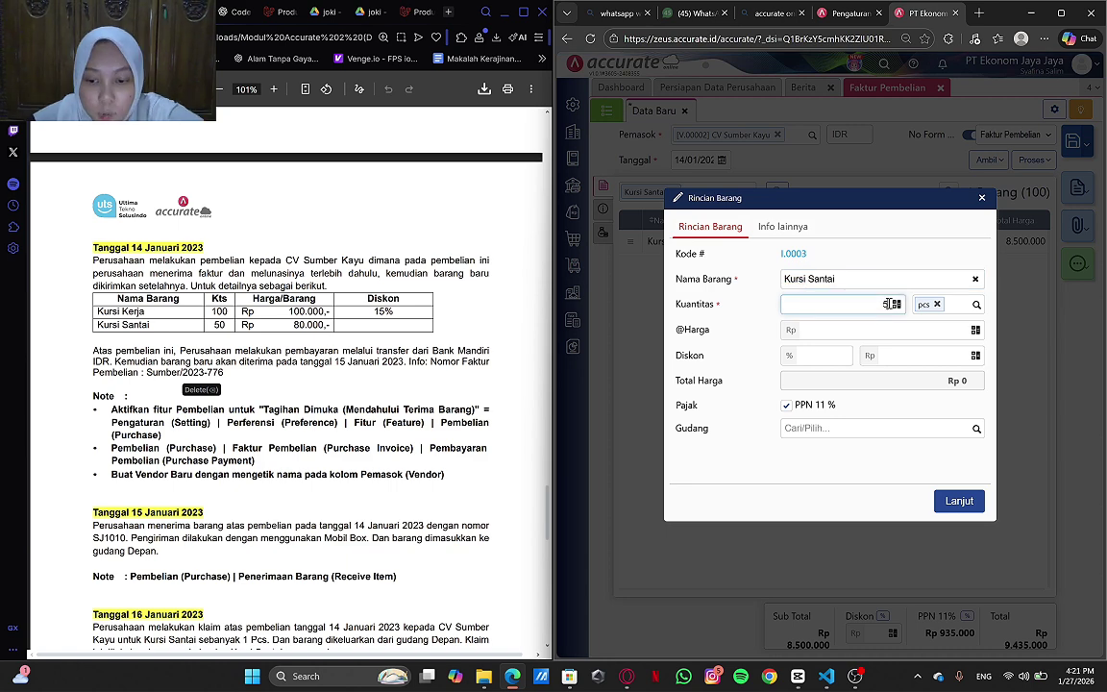
click(946, 330)
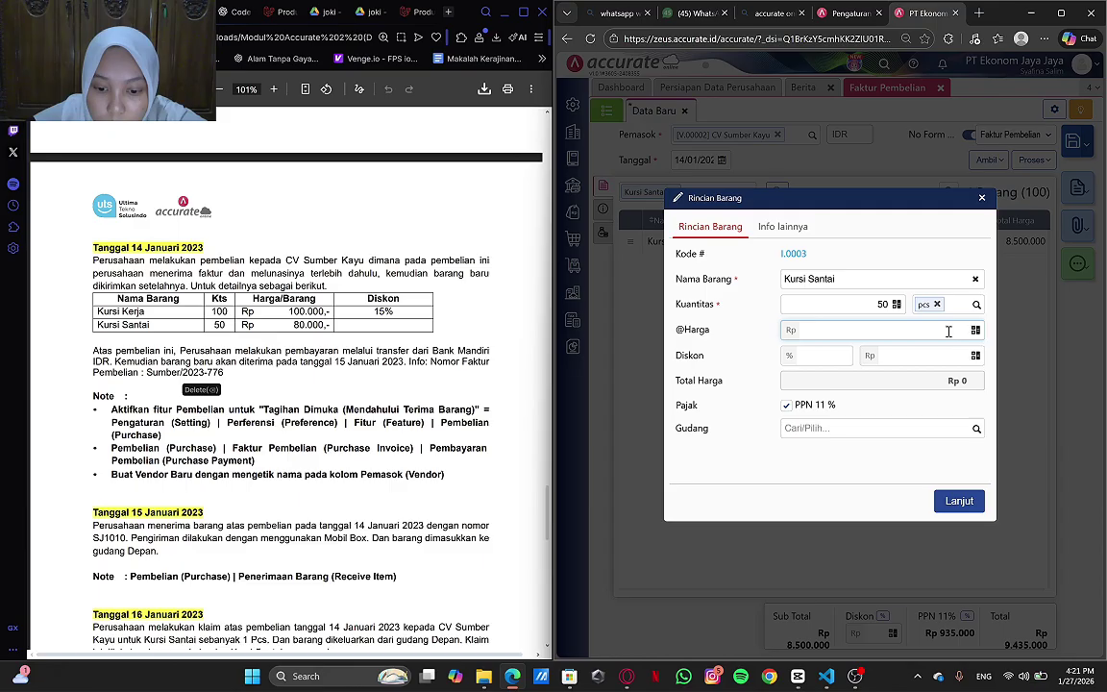
text(800000)
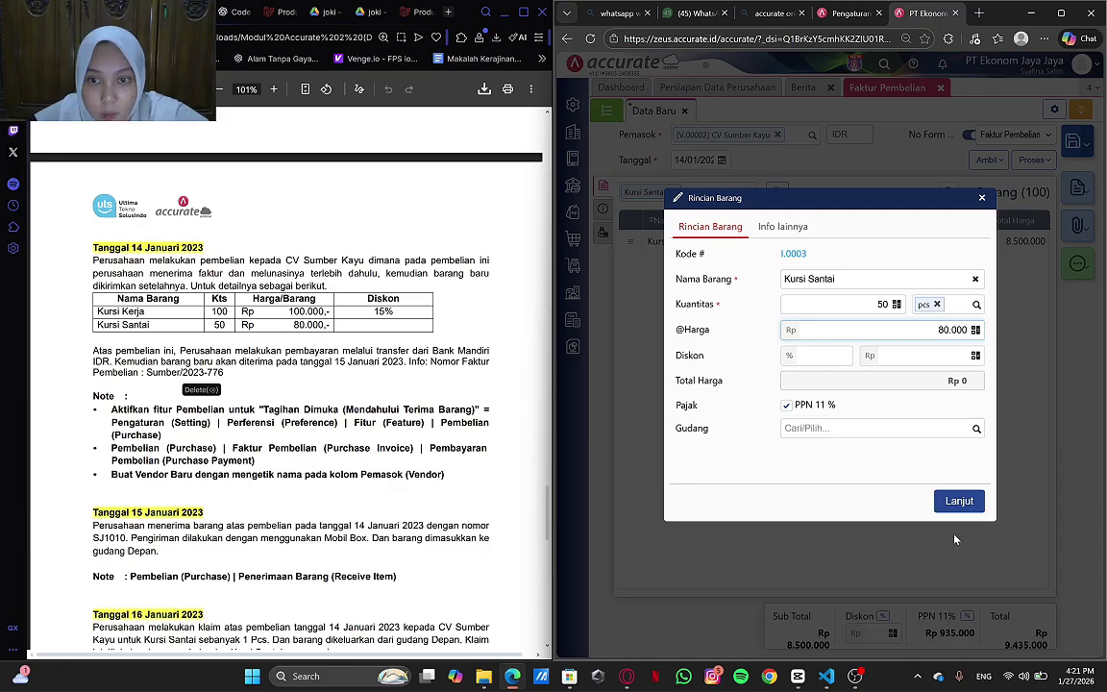
click(959, 502)
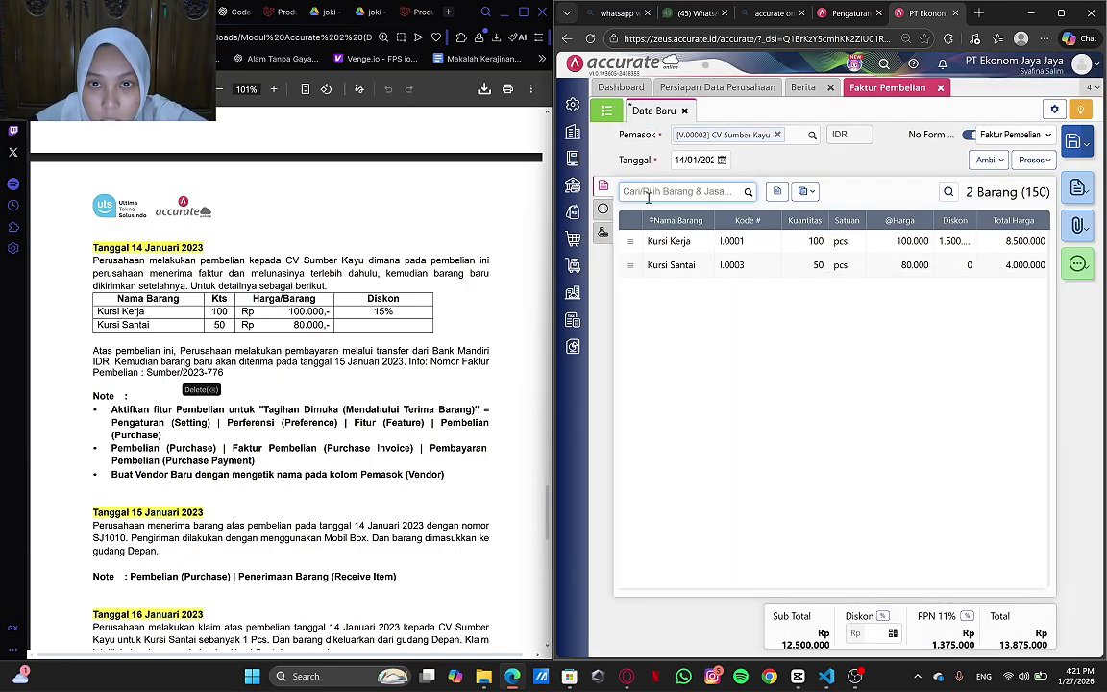
- Copy the invoice number Sumber/2023-776 from the assignment into No Faktur in the invoice's additional information
click(603, 211)
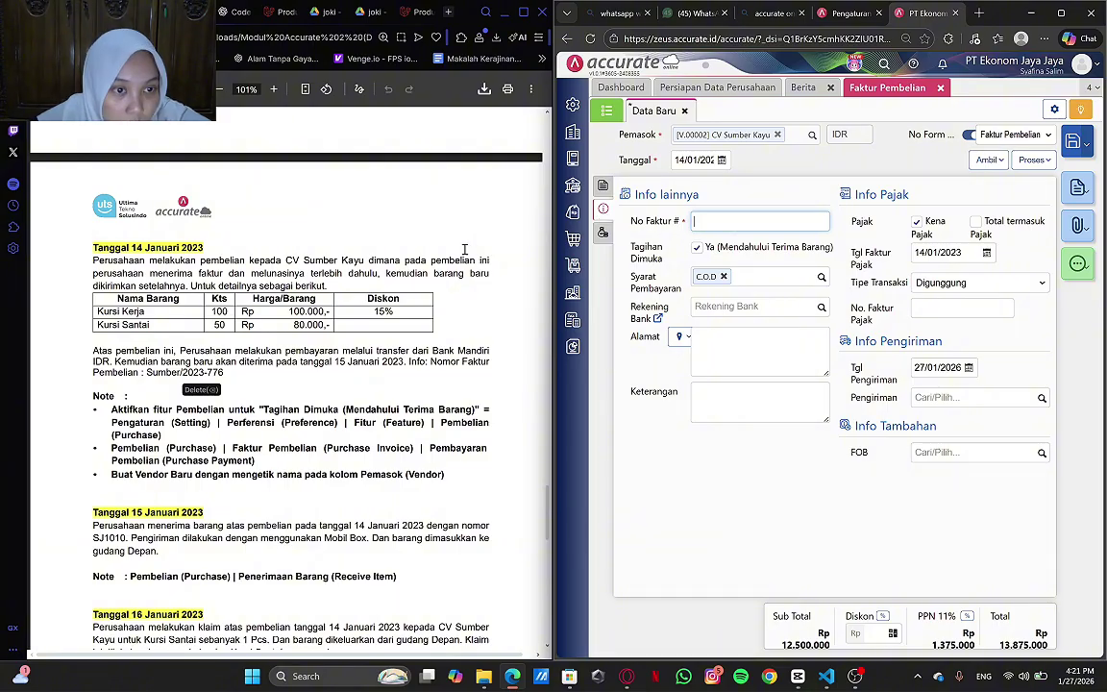
drag(228, 361, 223, 374)
key(ctrl+c)
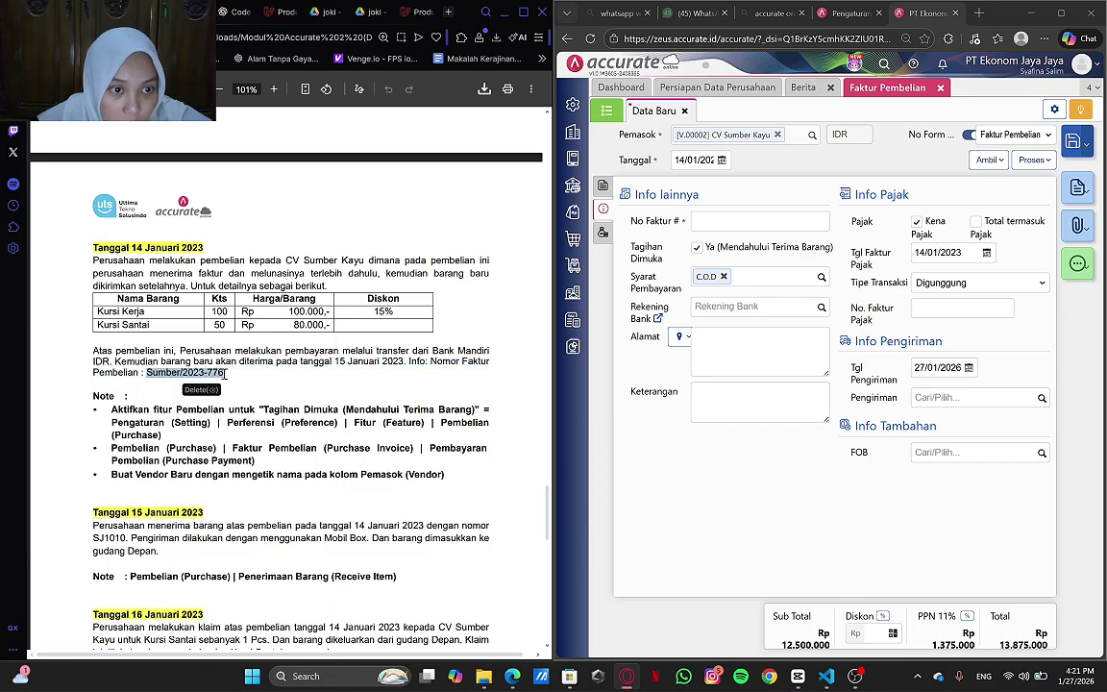
click(728, 222)
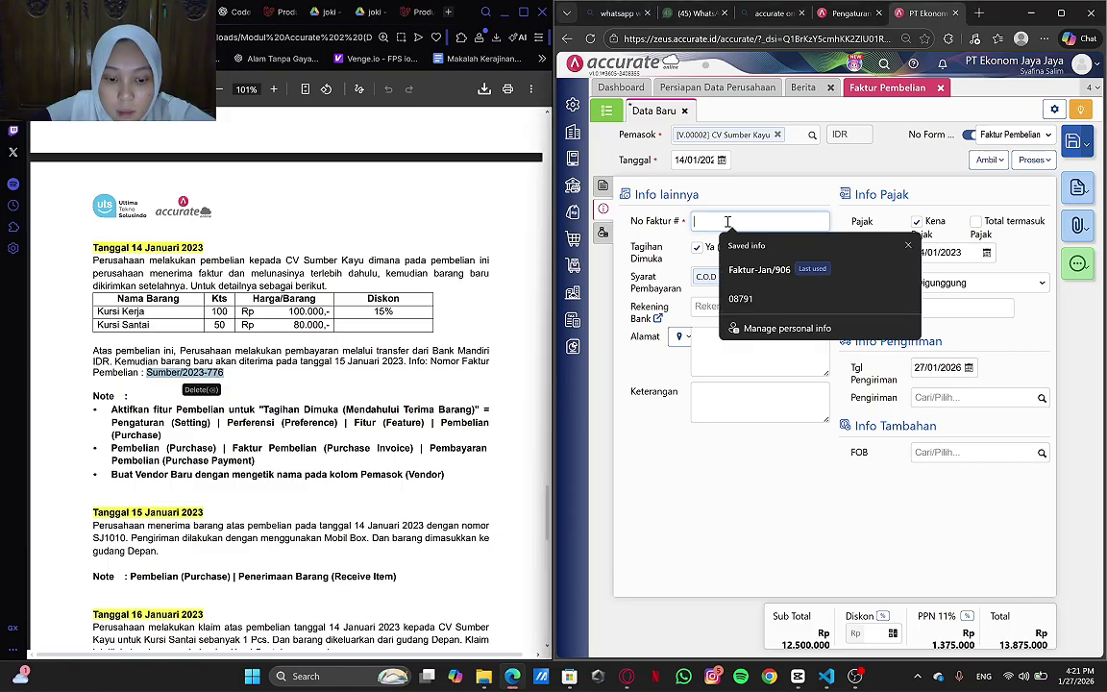
key(ctrl+v)
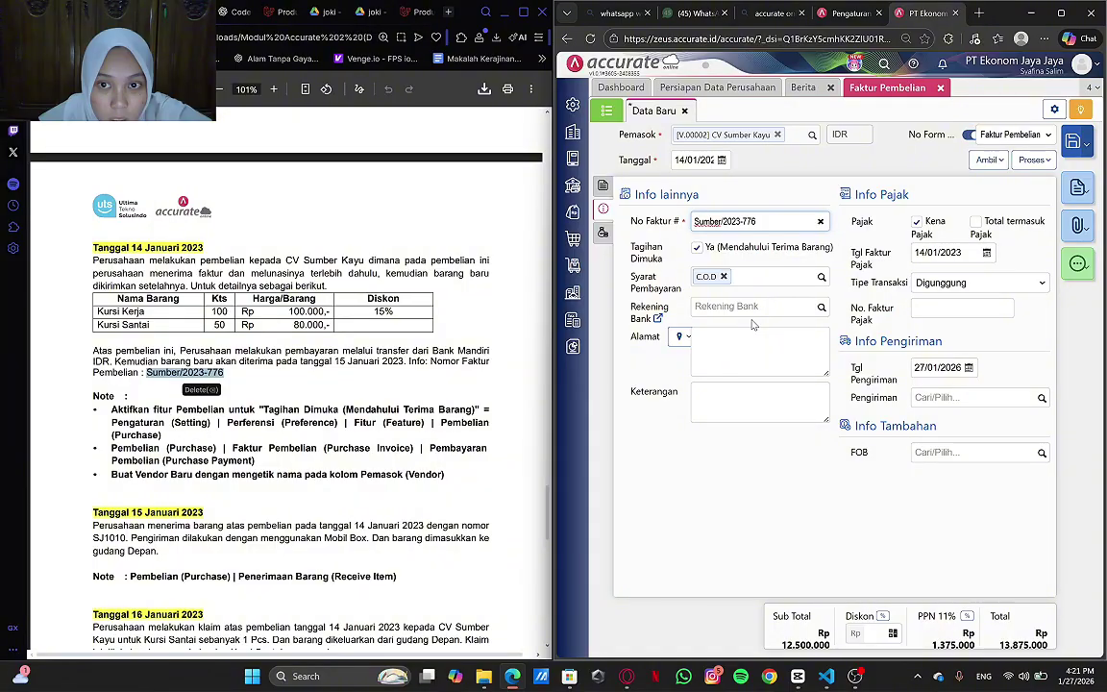
- Fill Alamat with the stored address and copy the assignment's 14 January purchase description, through "dikirimkan setelahnya", into Keterangan
click(683, 338)
click(700, 362)
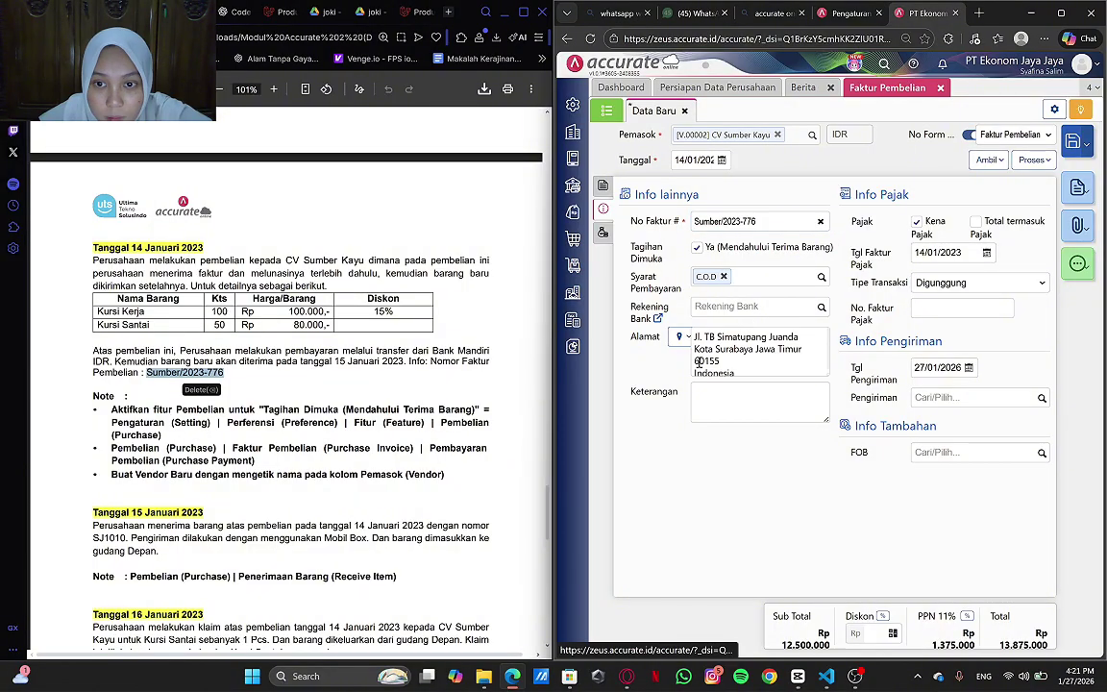
click(704, 403)
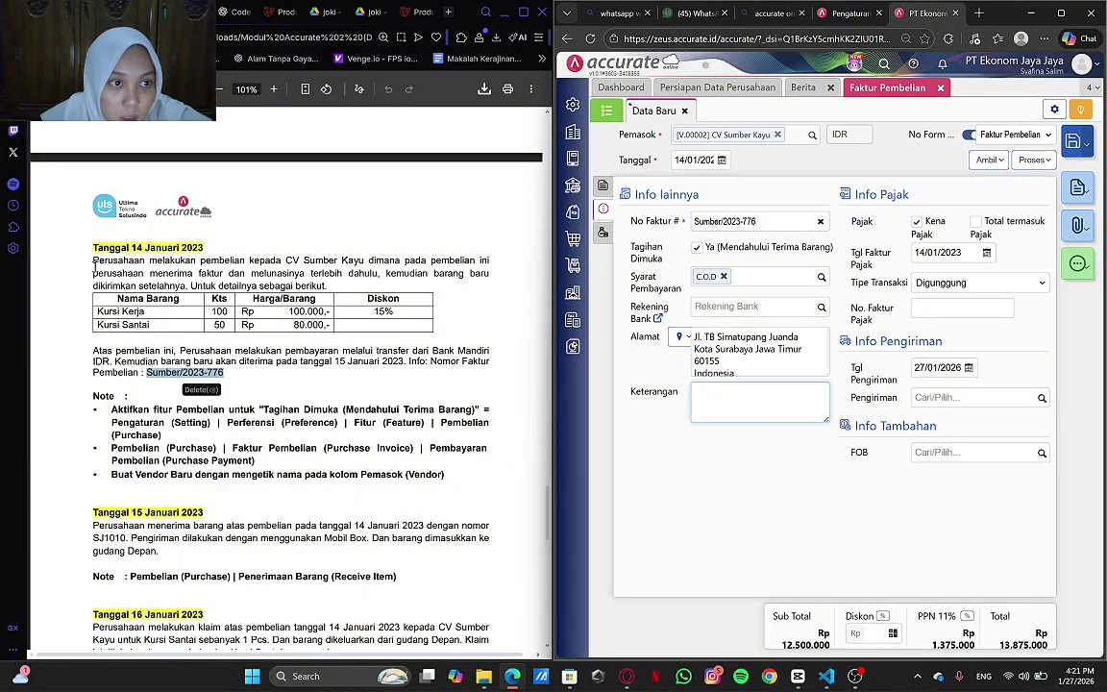
drag(94, 266, 185, 286)
key(ctrl+c)
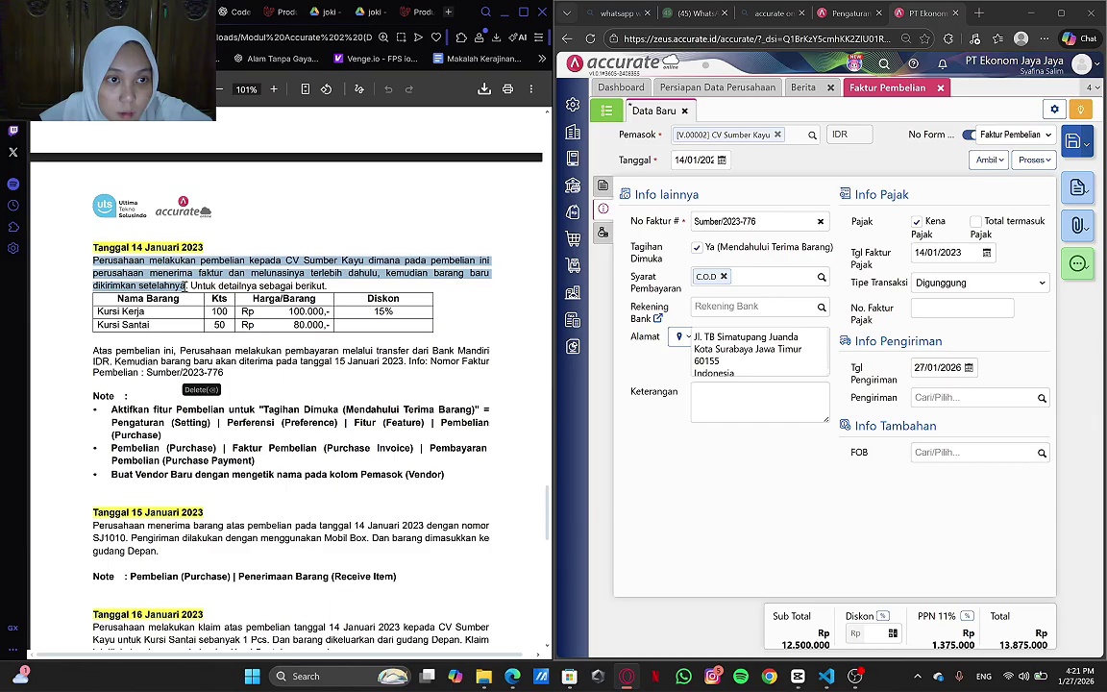
click(699, 409)
key(ctrl+v)
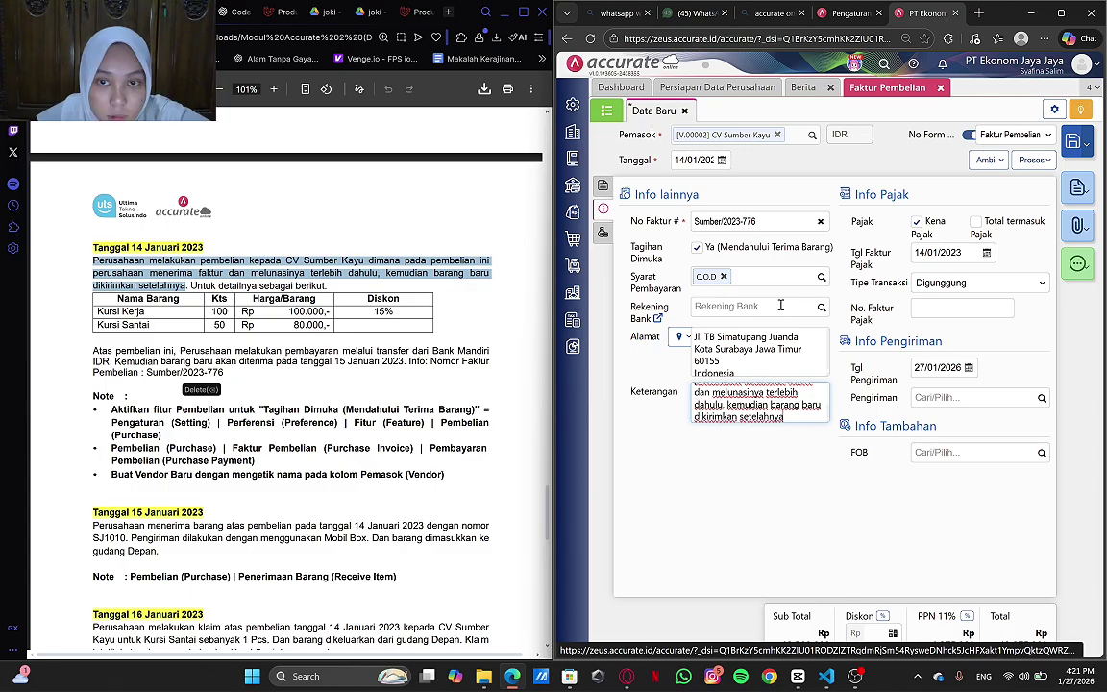
- Set the invoice's Tgl Pengiriman to 15/01/2023 and return to the item list
click(960, 367)
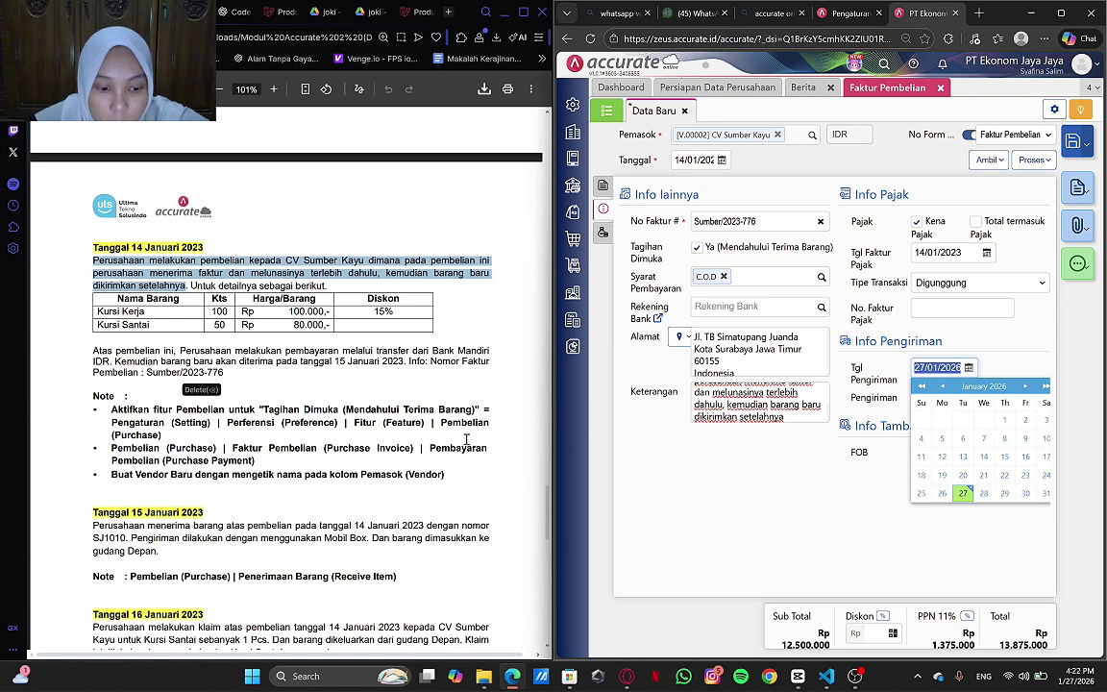
text(15/01/2)
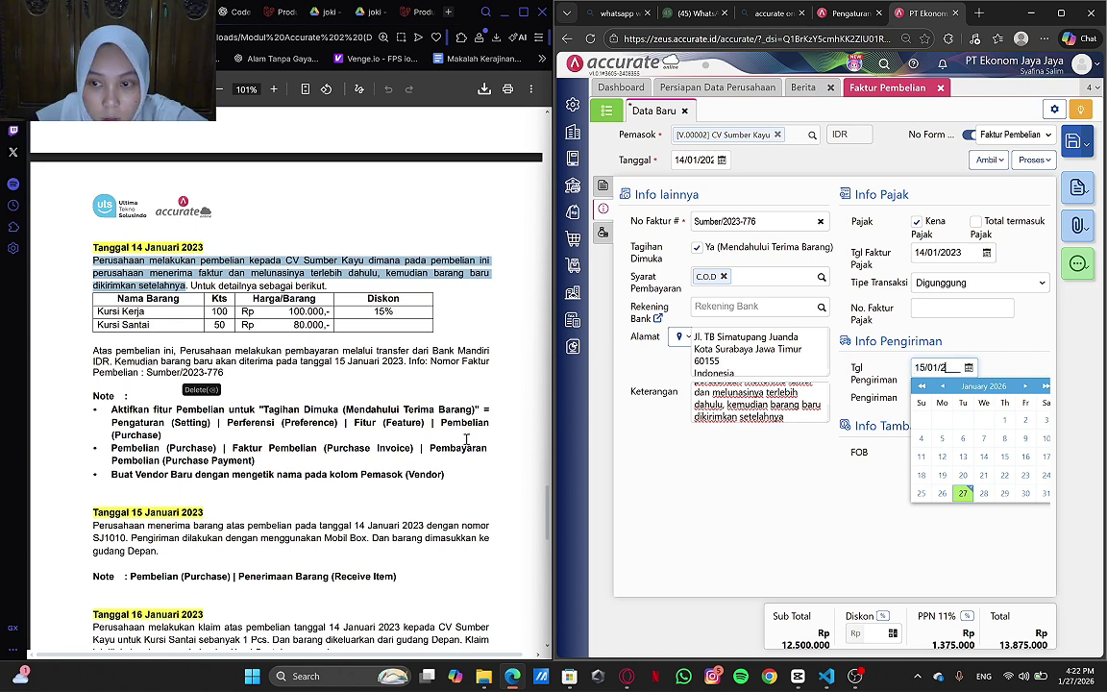
text(023)
click(728, 539)
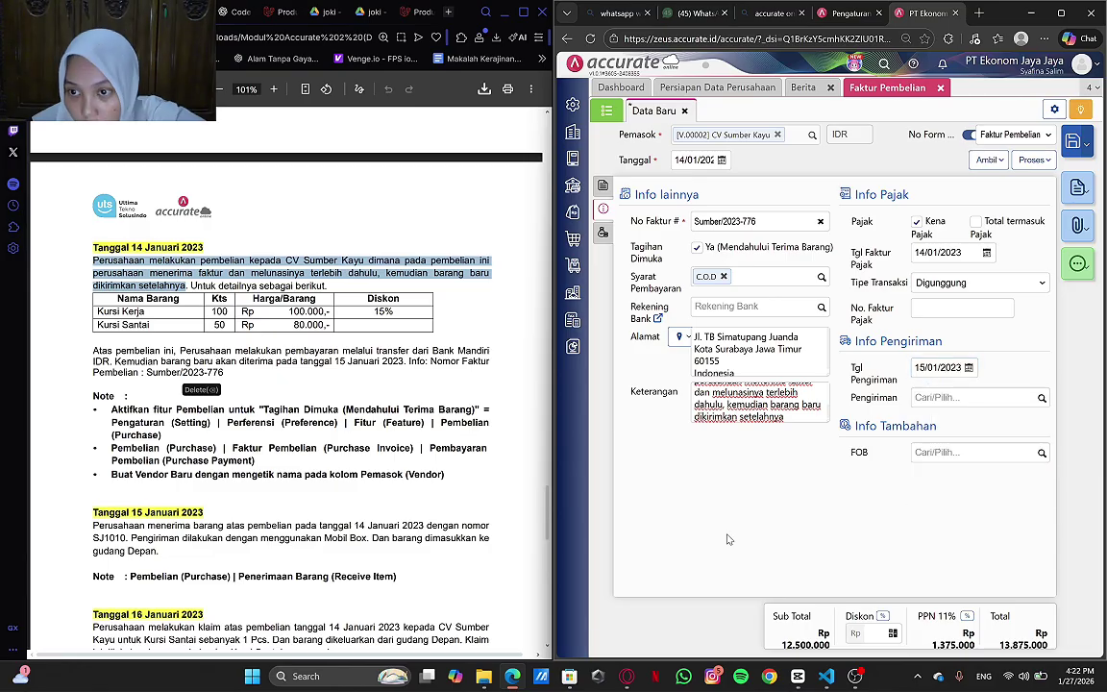
click(605, 185)
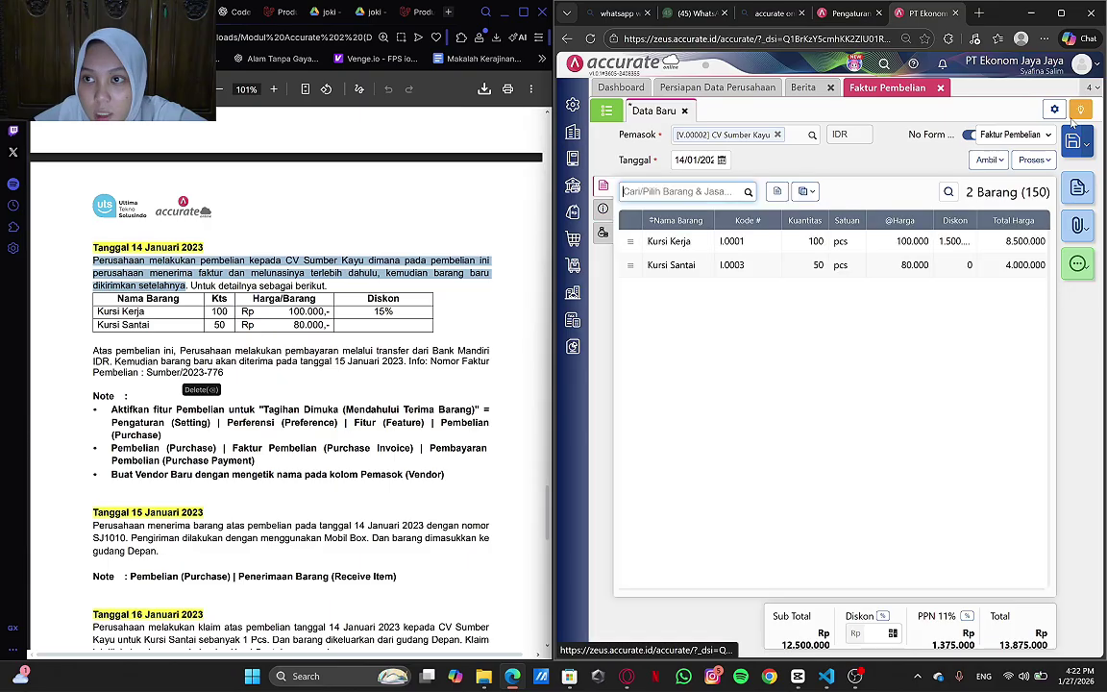
- Process the invoice into a Pembayaran Pembelian and choose Bank Mandiri IDR as the paying bank
click(1036, 161)
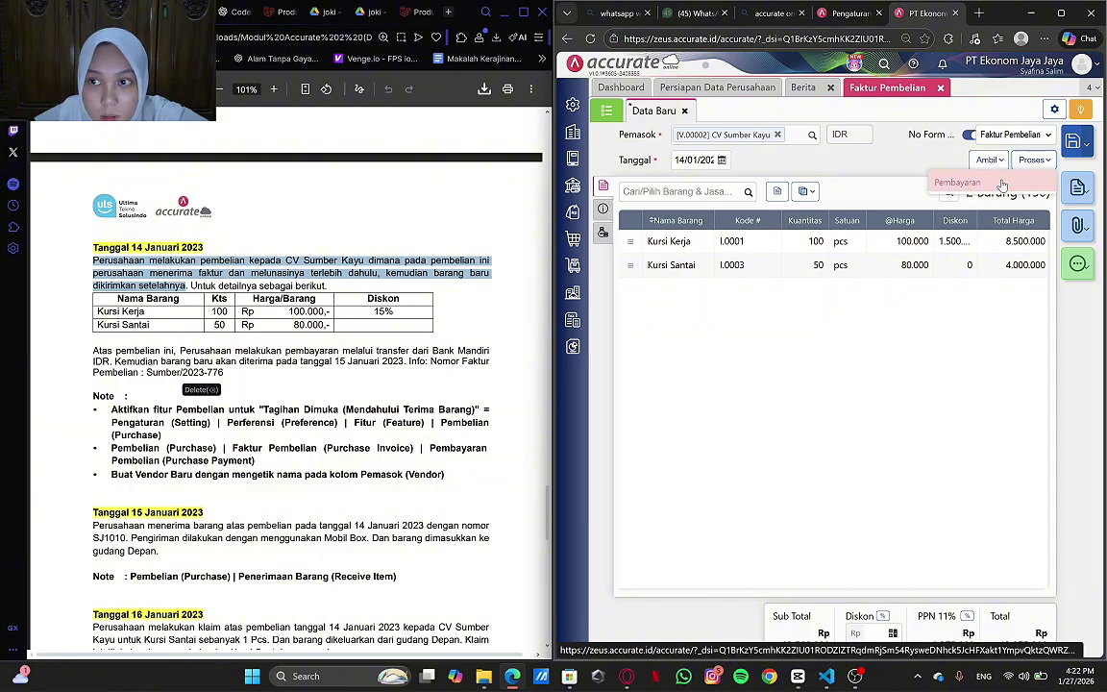
click(1002, 183)
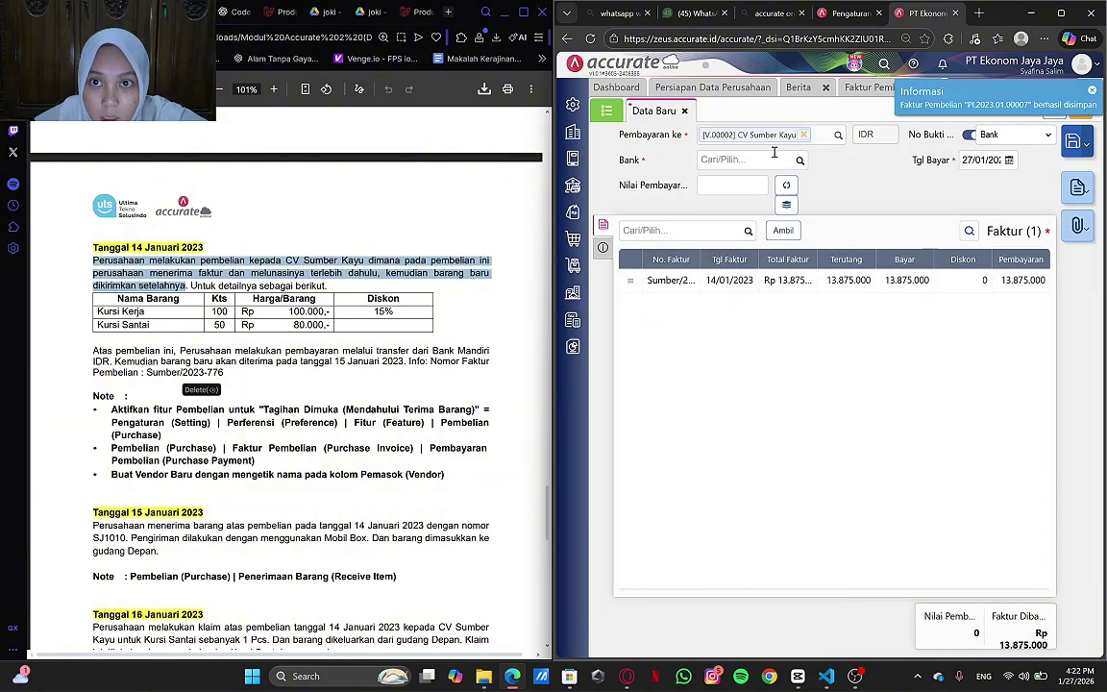
click(799, 160)
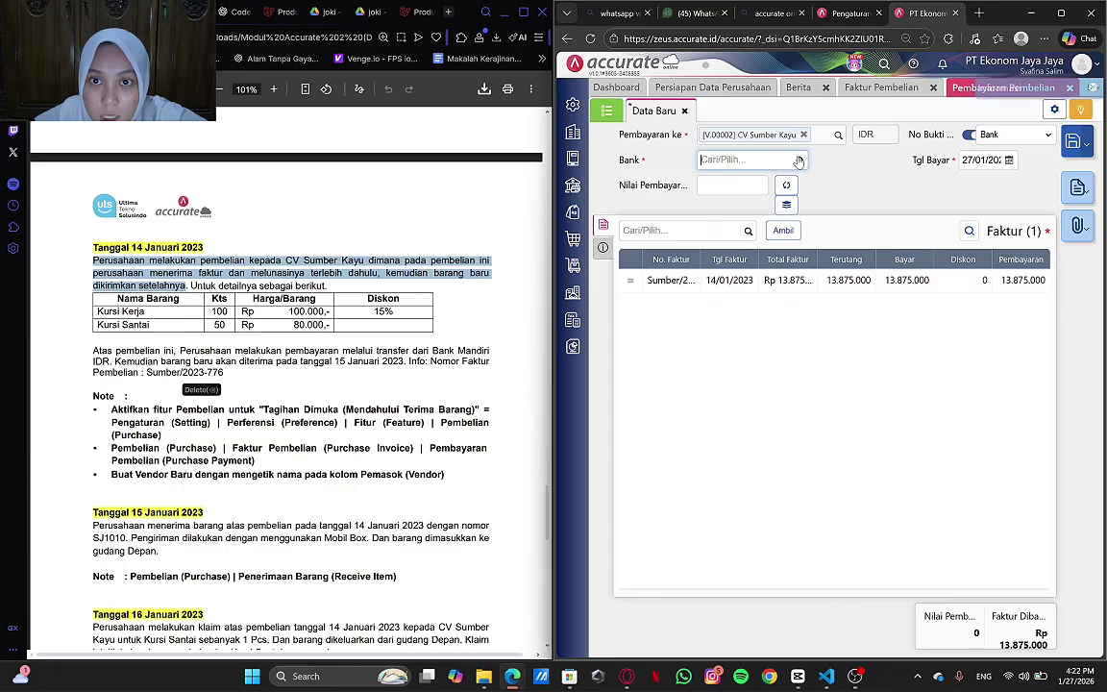
click(751, 255)
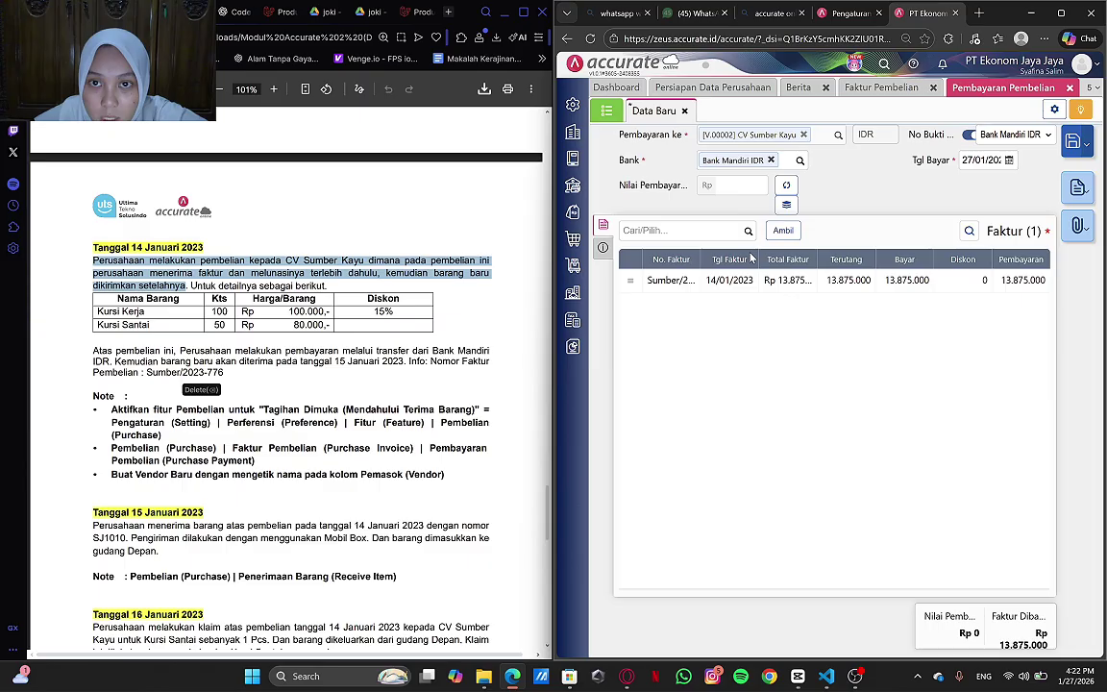
- Set the payment's Tgl Bayar to 14/01/2023 and calculate Nilai Pembayaran from the listed invoice
click(996, 159)
text(14/01/20)
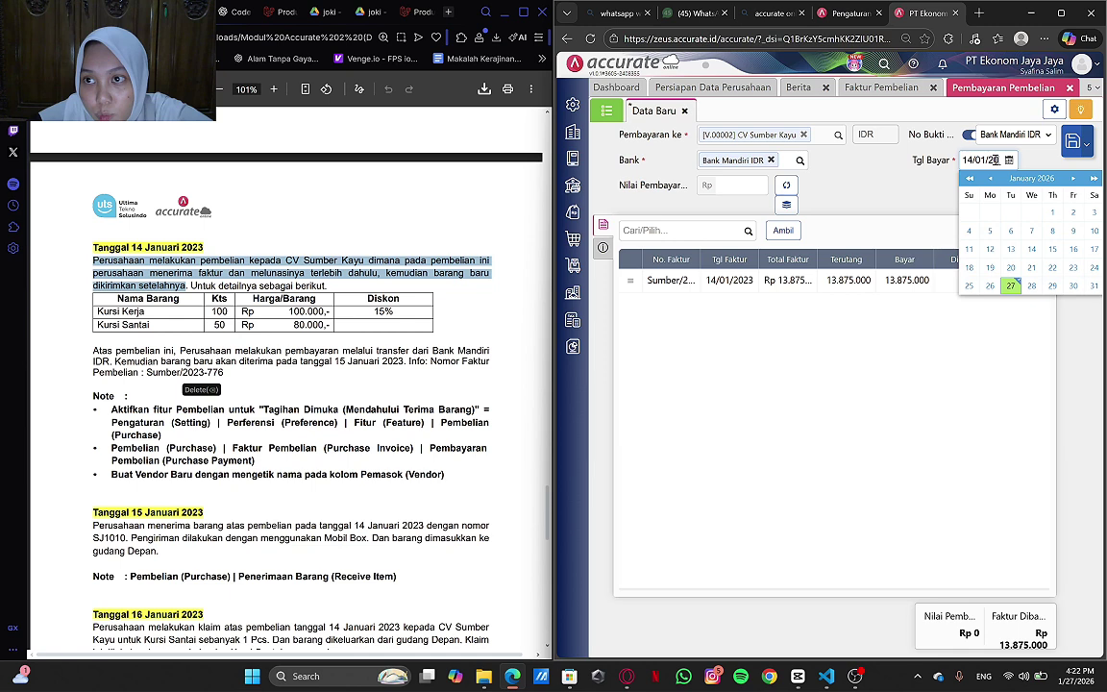
text(23)
click(890, 501)
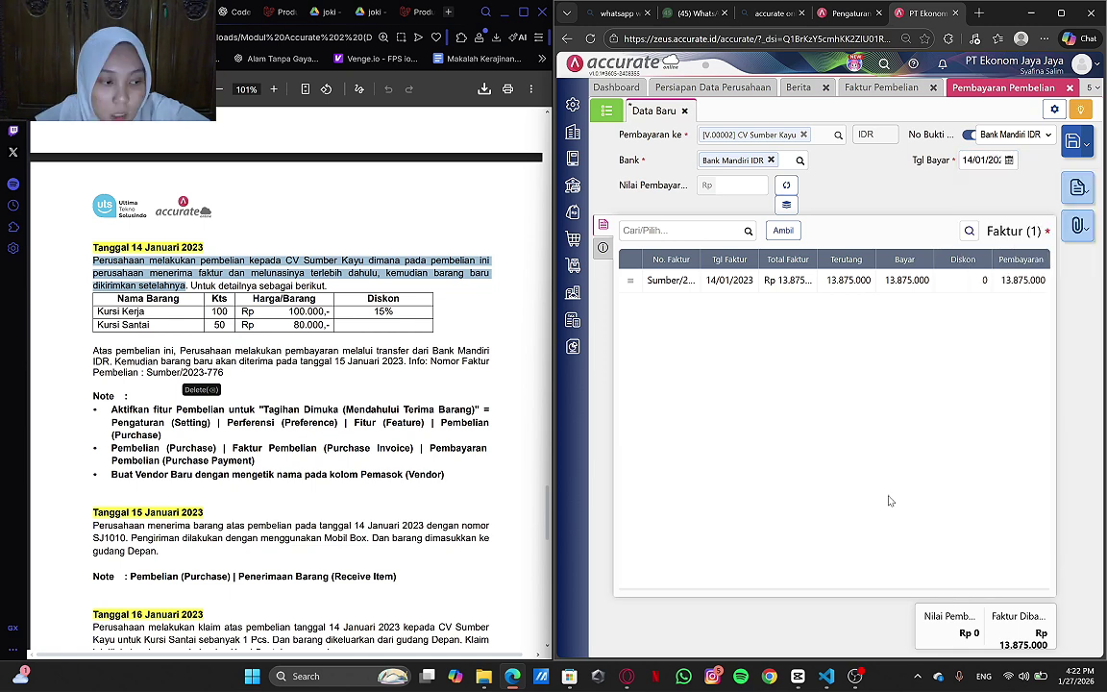
click(789, 186)
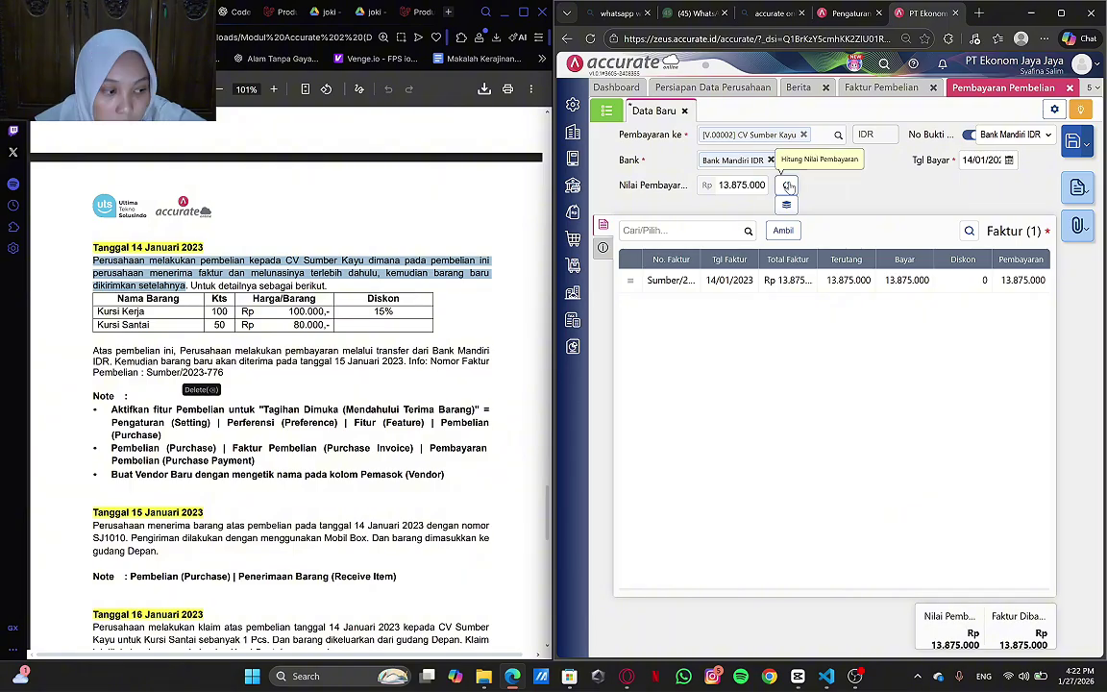
- Copy "Perusahaan melakukan pembayaran melalui transfer dari Bank Mandiri IDR" from the assignment into the payment's Keterangan and save the payment
click(605, 248)
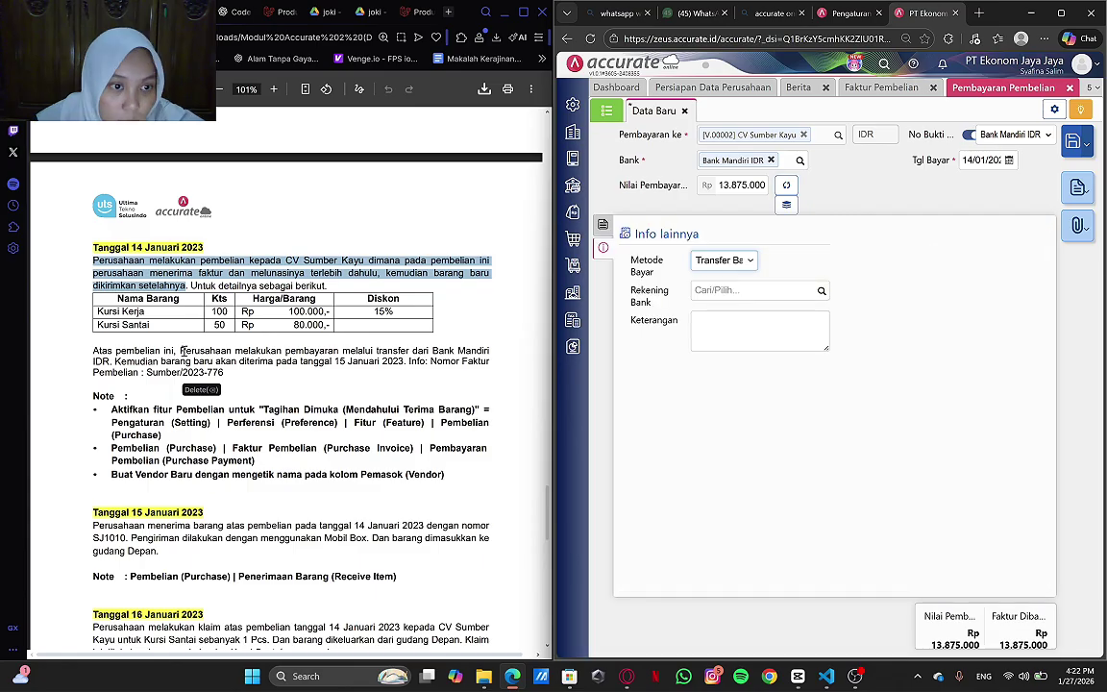
drag(181, 351, 111, 362)
key(ctrl+c)
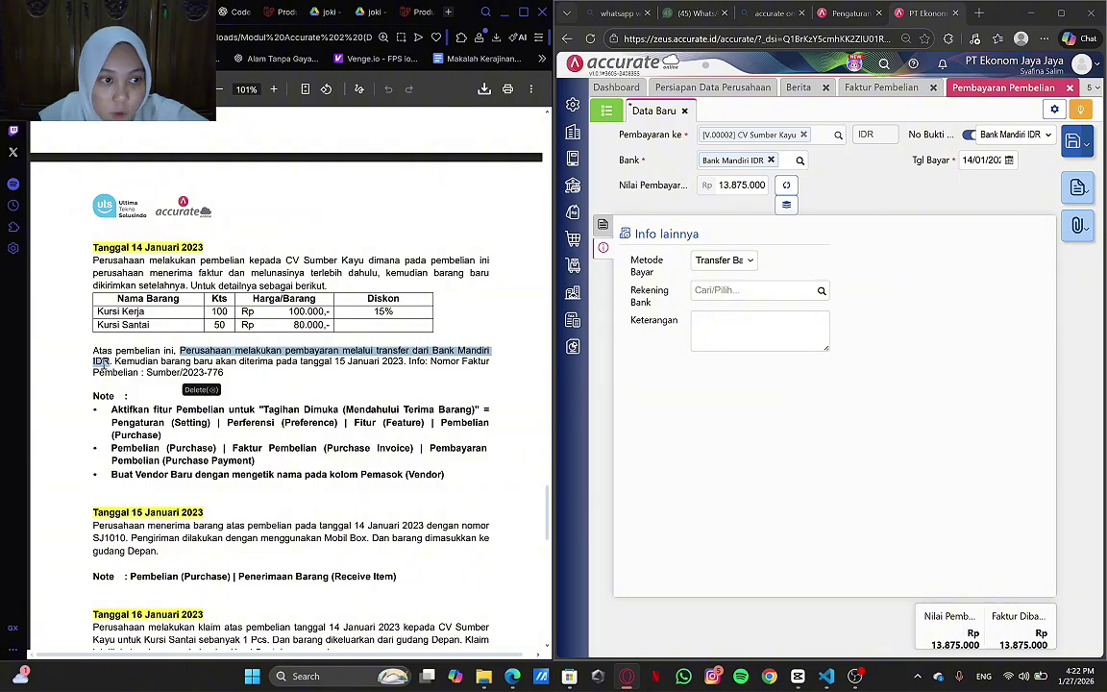
click(741, 336)
key(ctrl+v)
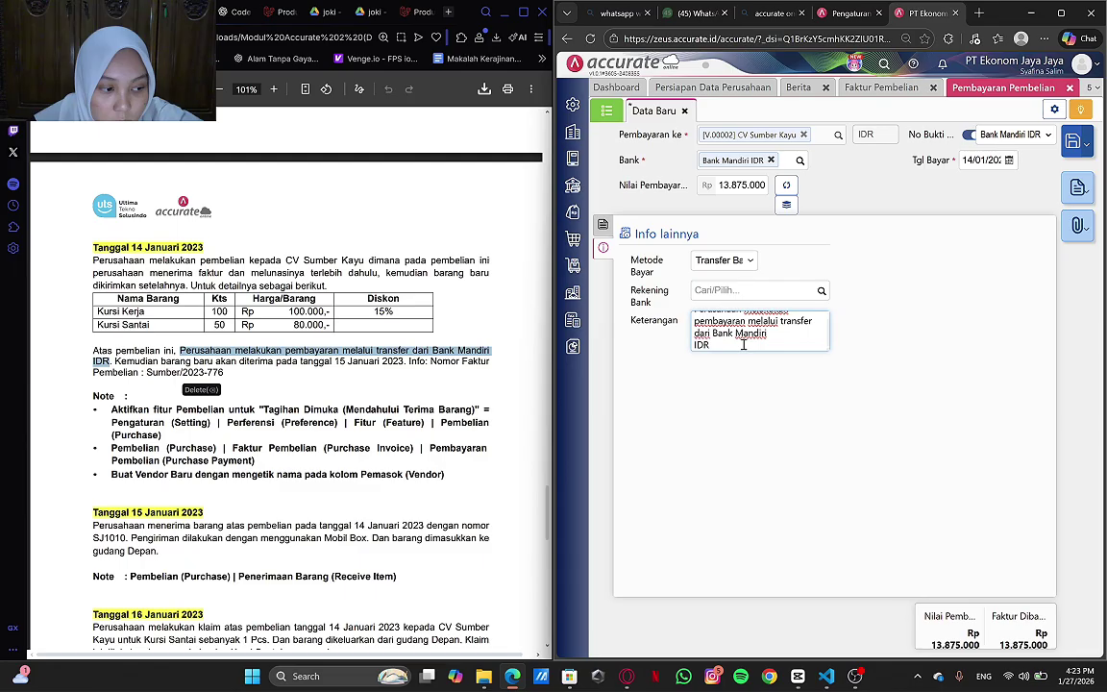
scroll(752, 340, down, 1)
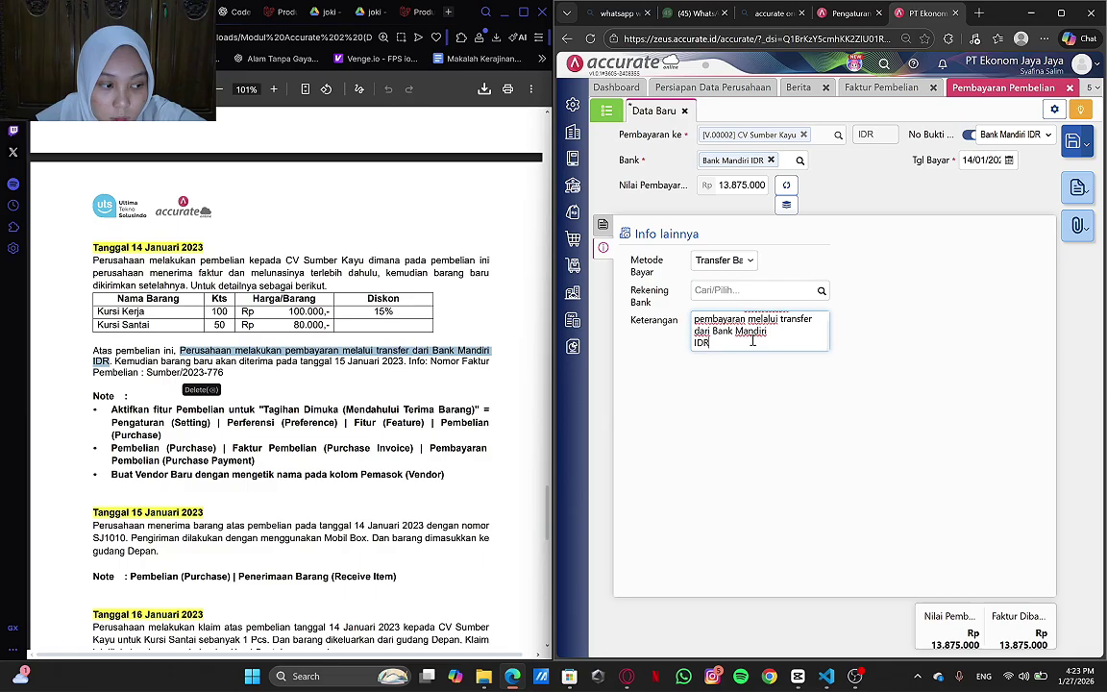
scroll(753, 340, up, 1)
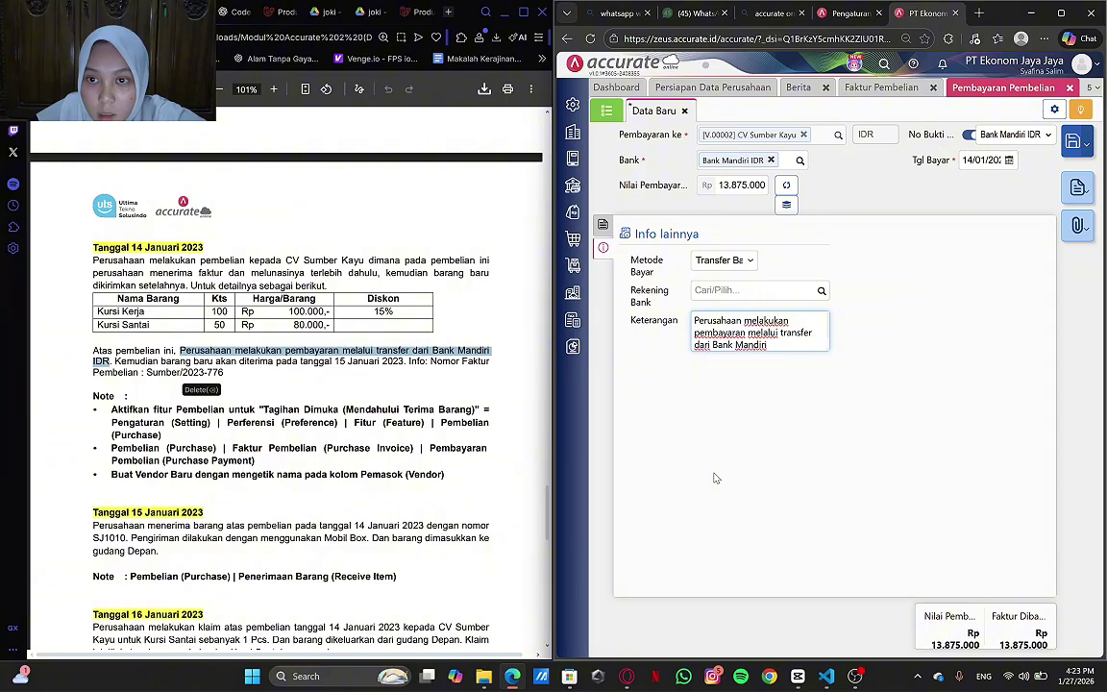
click(1075, 142)
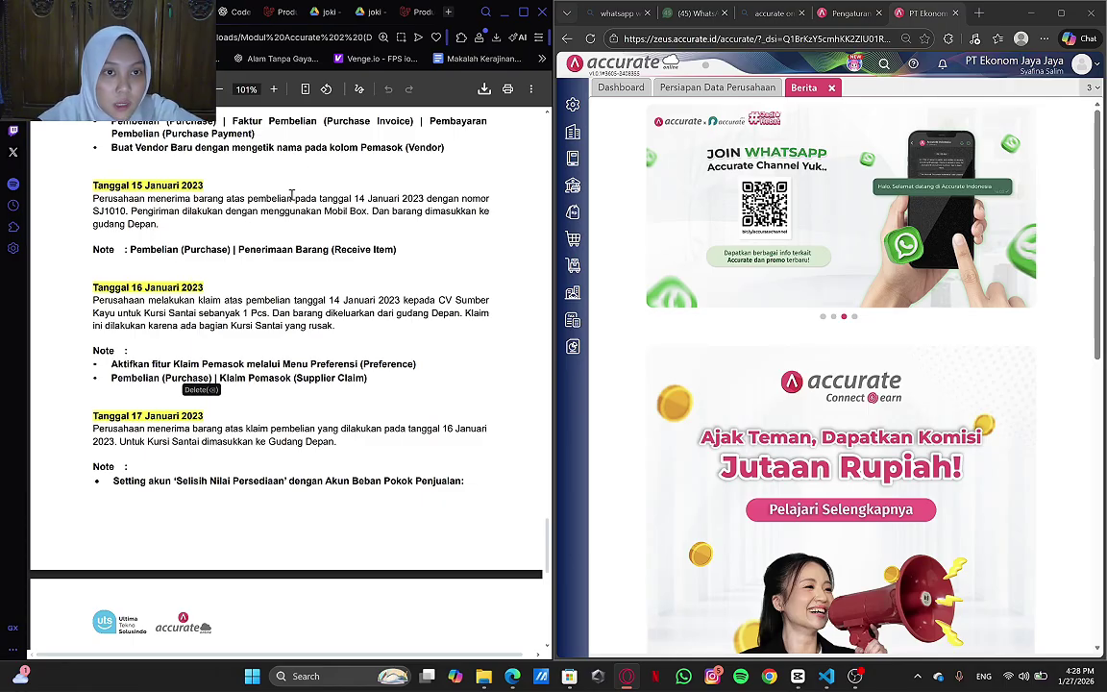
- Start a new Penerimaan Barang for the 15 January delivery and choose CV Sumber Kayu as the supplier
scroll(288, 199, up, 1)
scroll(290, 199, up, 5)
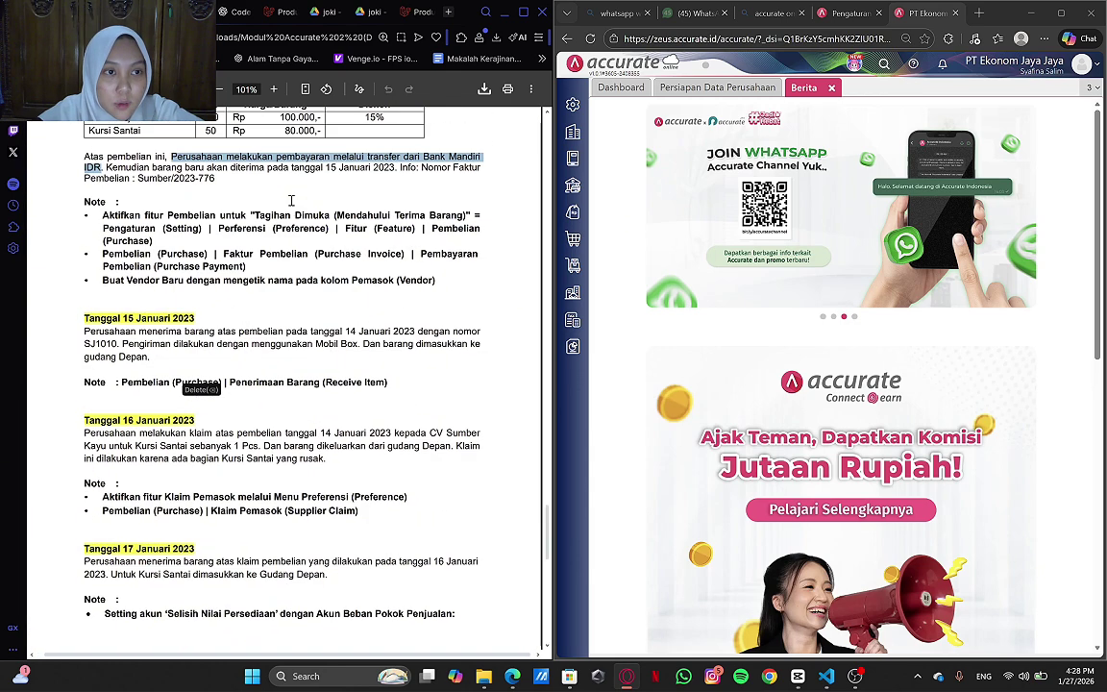
scroll(294, 217, down, 4)
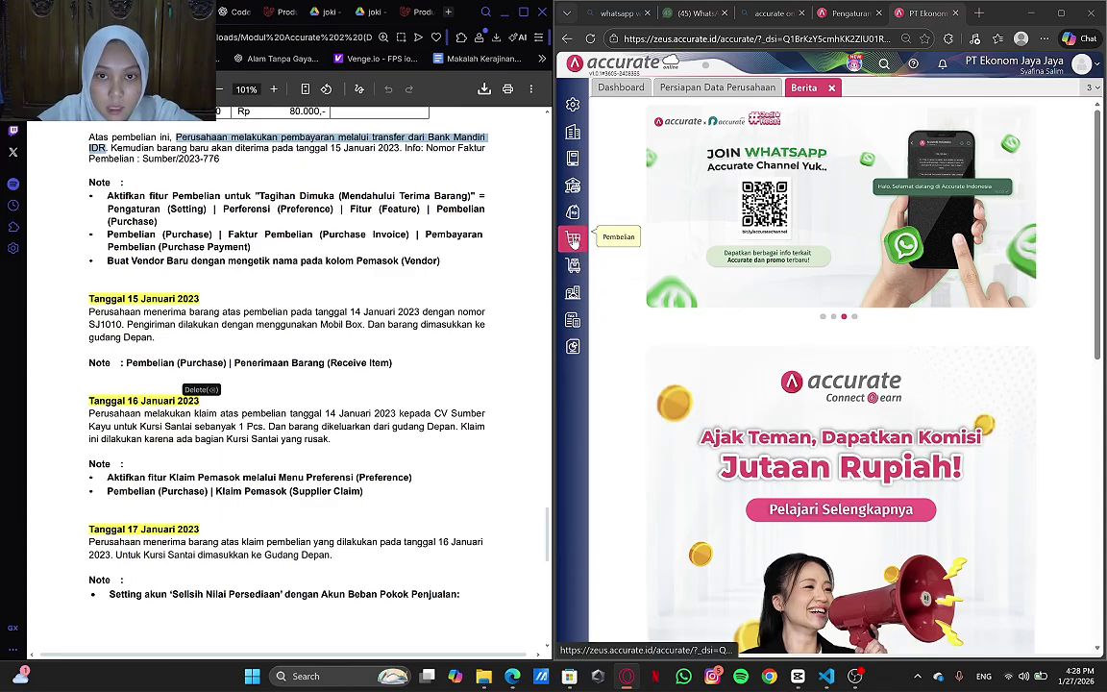
click(574, 240)
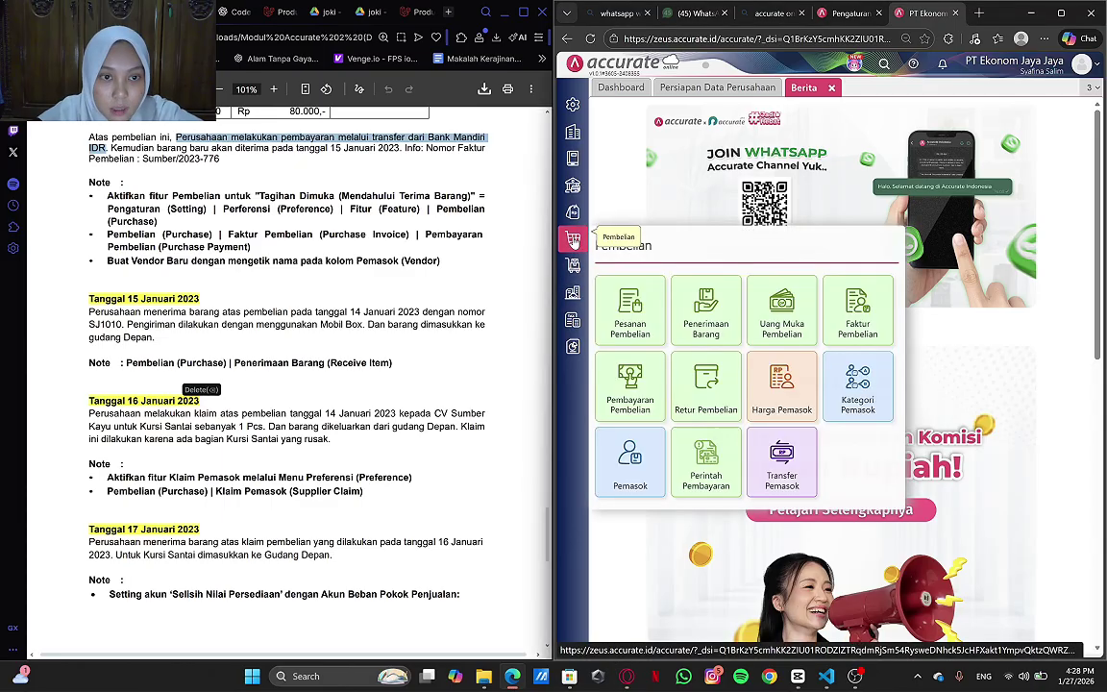
click(711, 313)
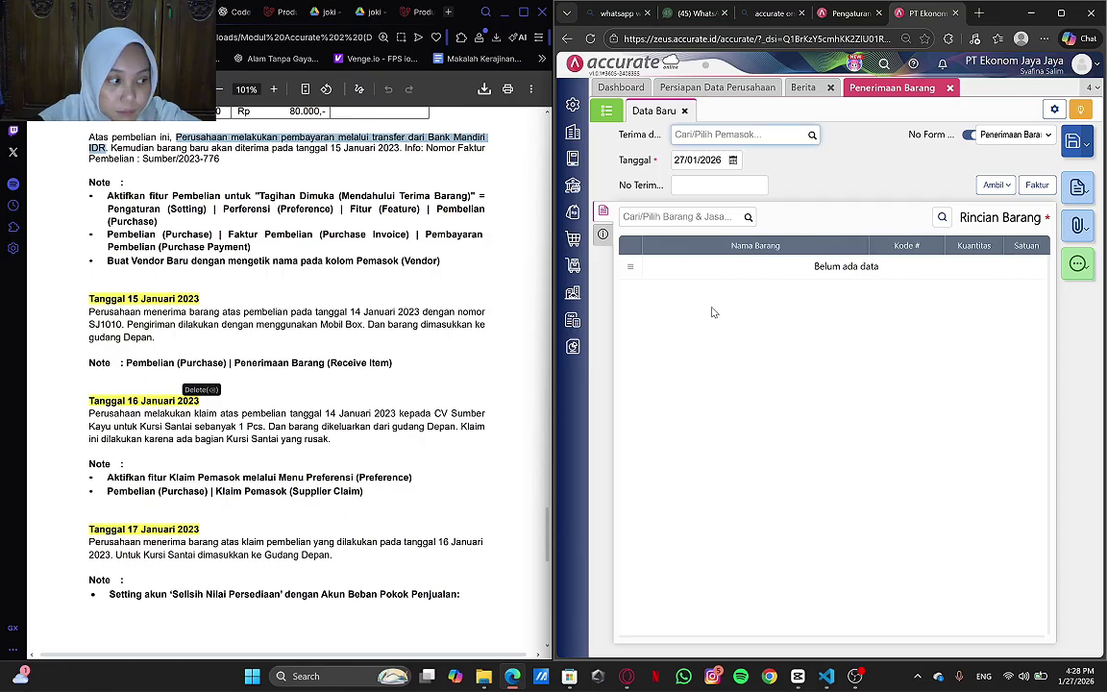
click(813, 137)
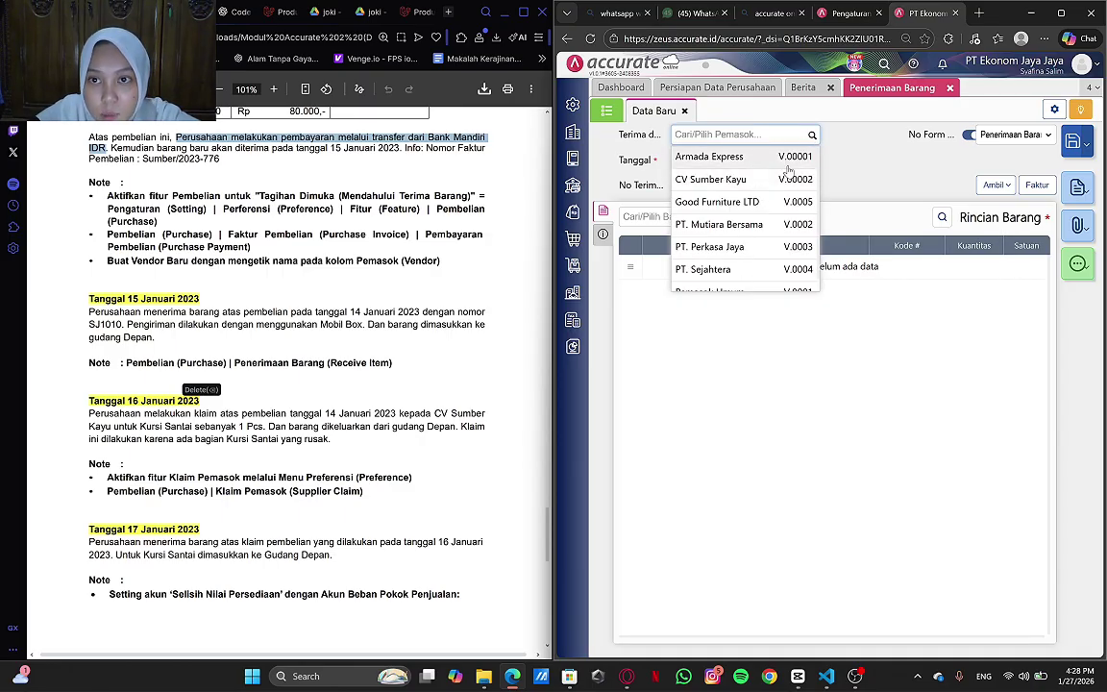
click(789, 181)
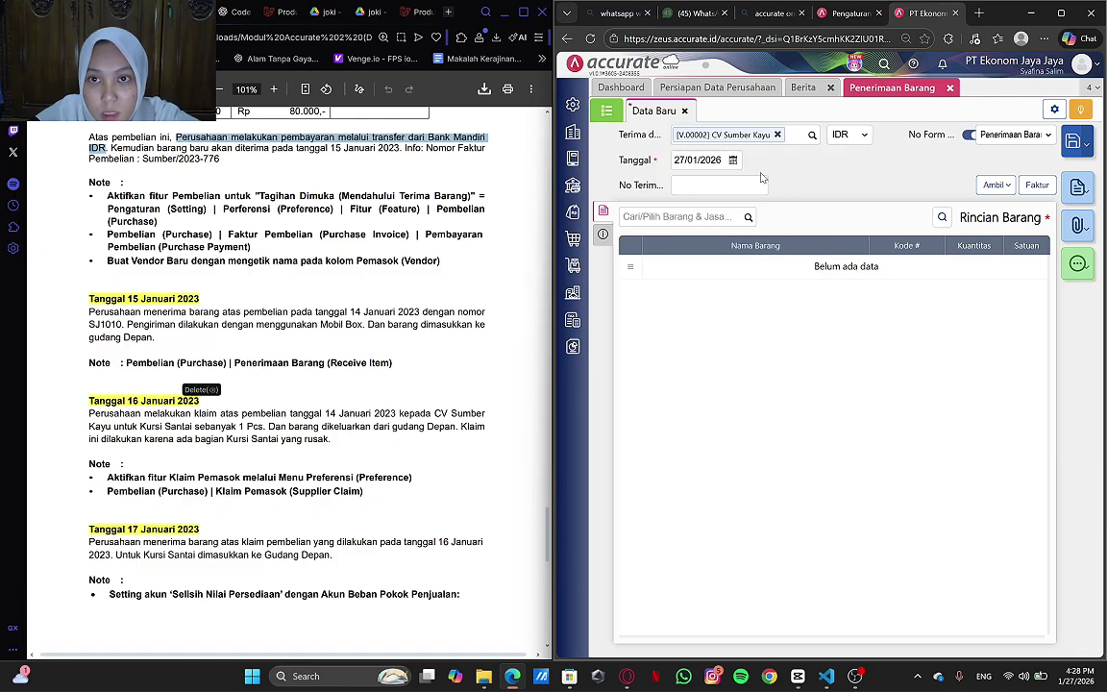
- Set the goods receipt's Tanggal to 15/01/2023 and its No Terima to SJ1010
click(718, 161)
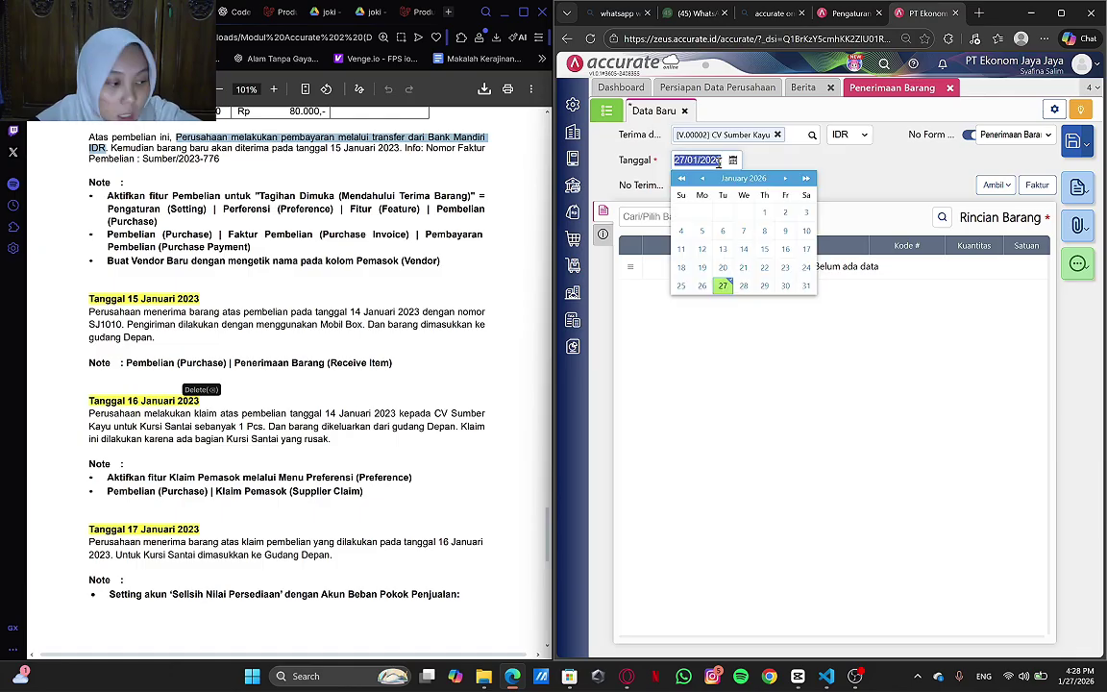
text(15/)
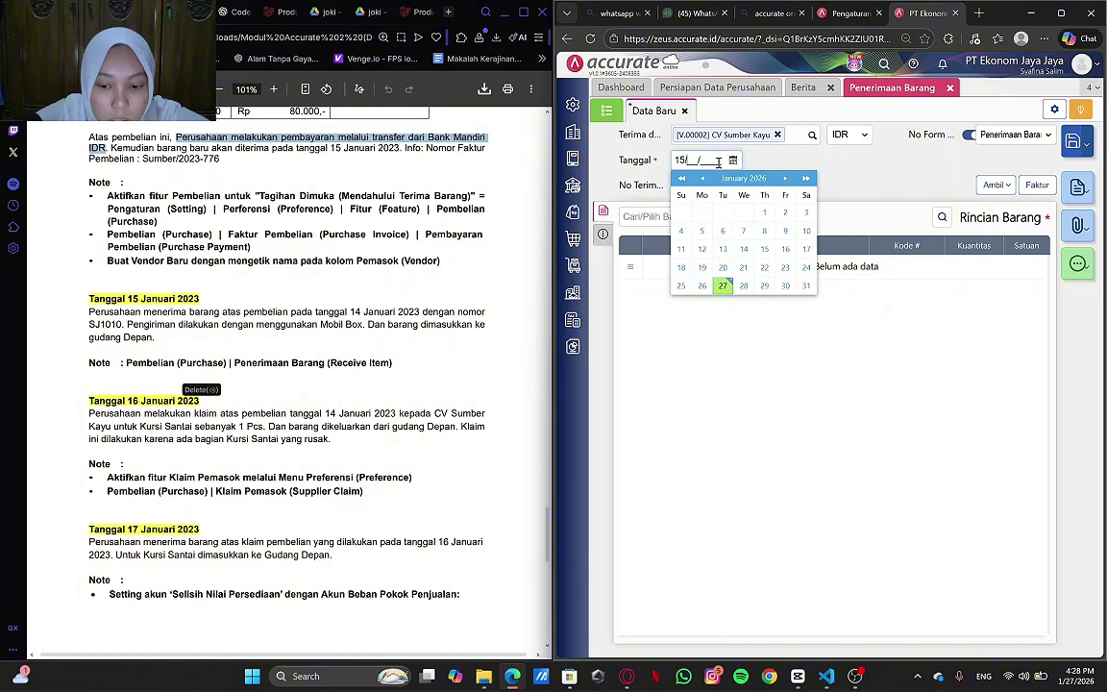
text(01/2023)
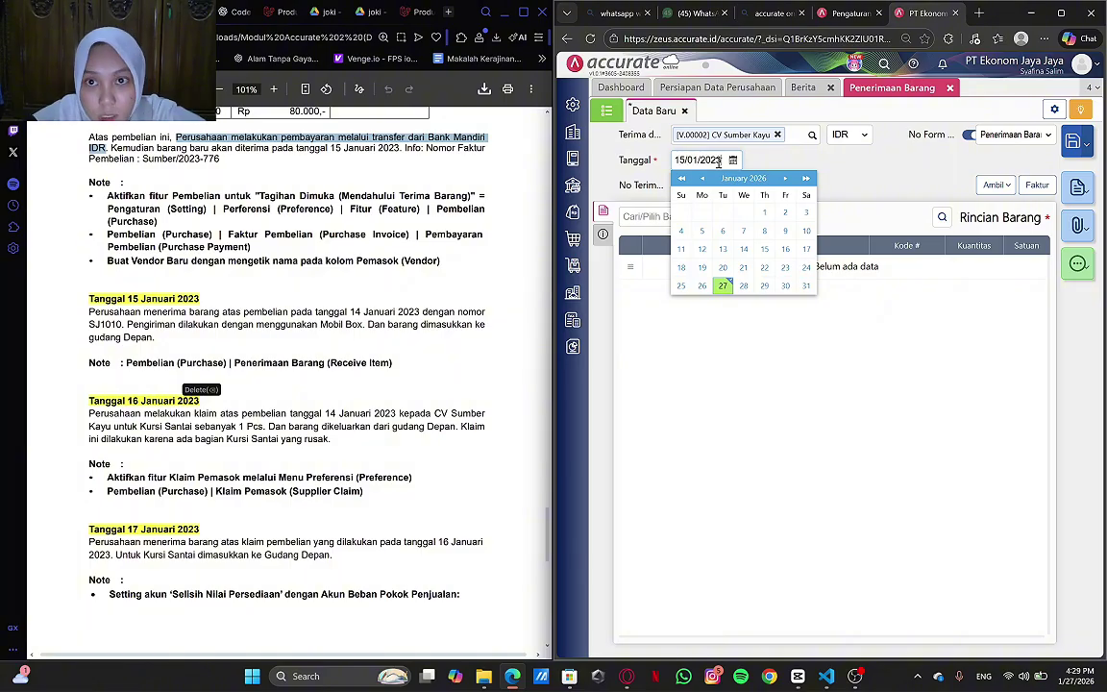
click(741, 357)
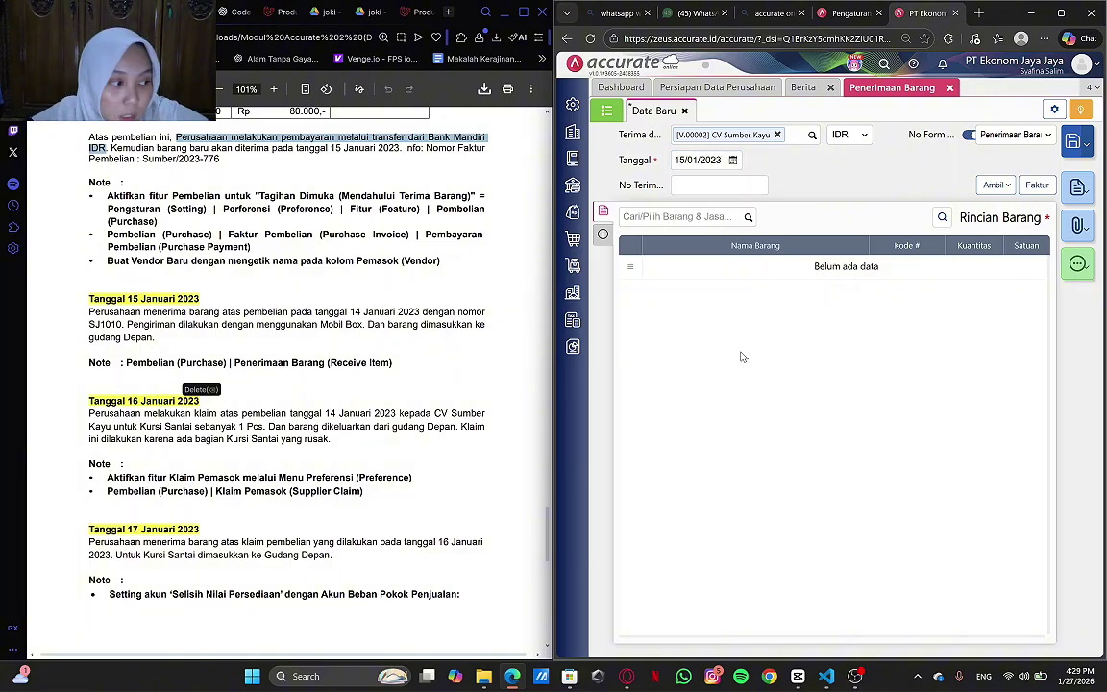
click(719, 184)
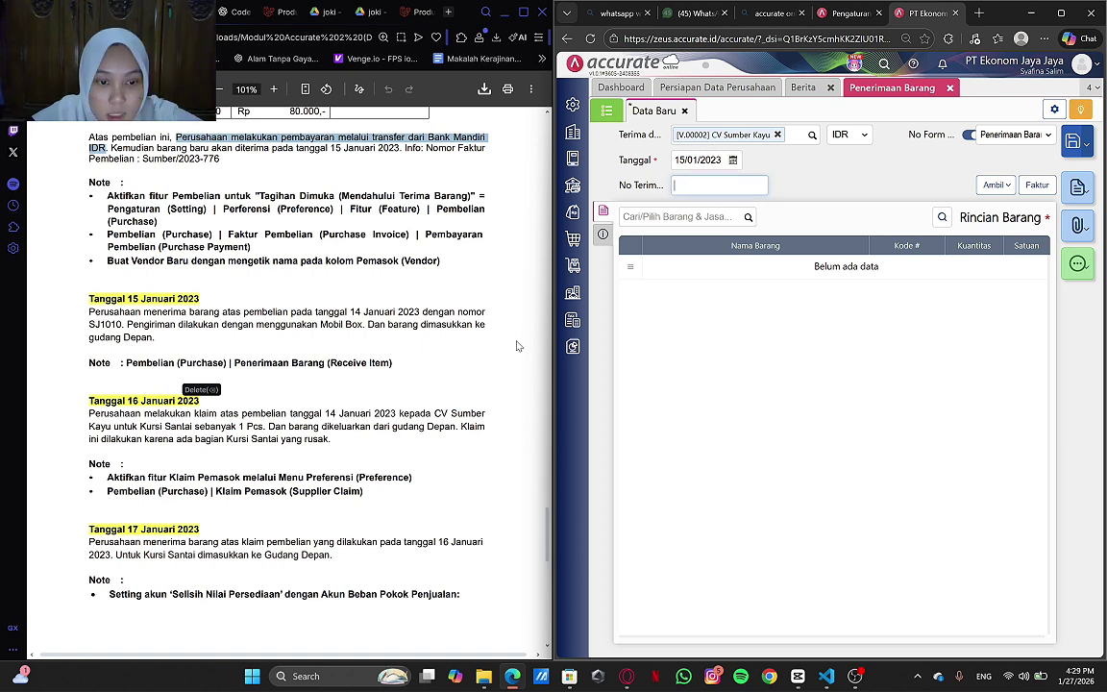
text(SJ1010)
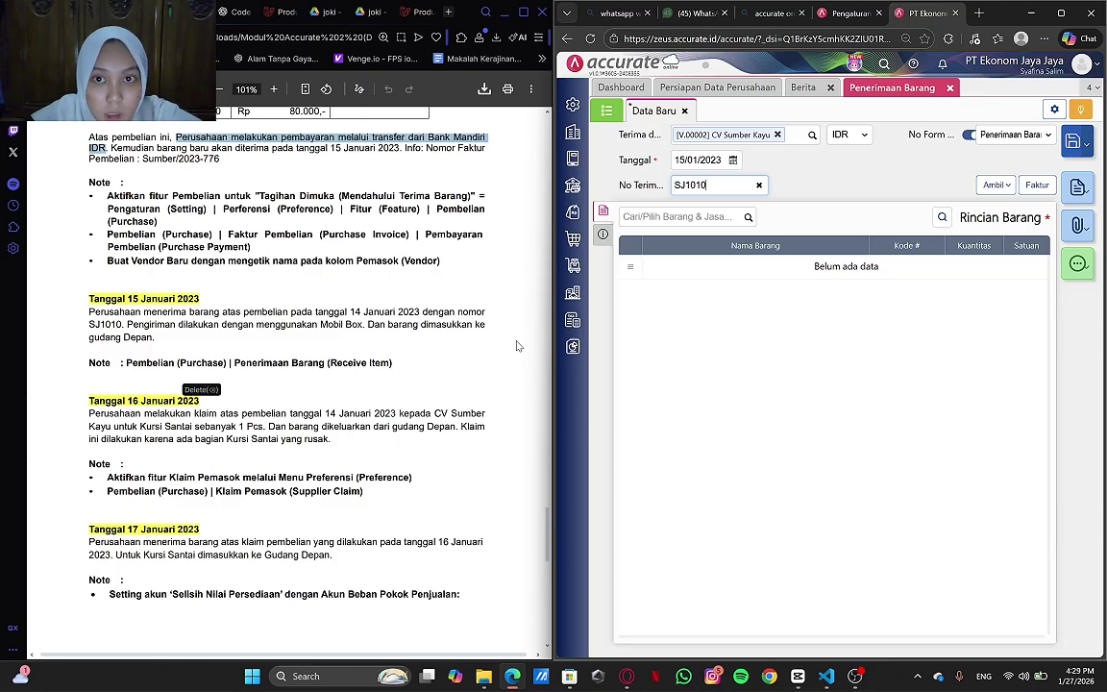
- Copy the Kursi Kerja and Kursi Santai lines from Tagihan Dimuka PI.2023.01.00007 into the goods receipt
click(1007, 186)
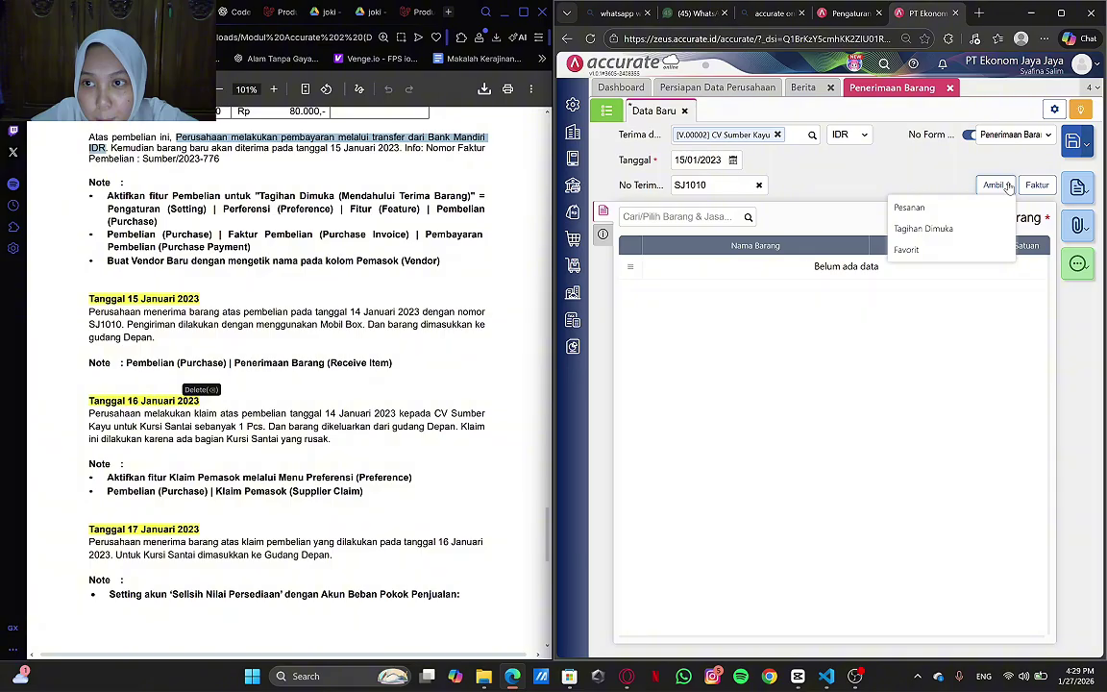
click(934, 229)
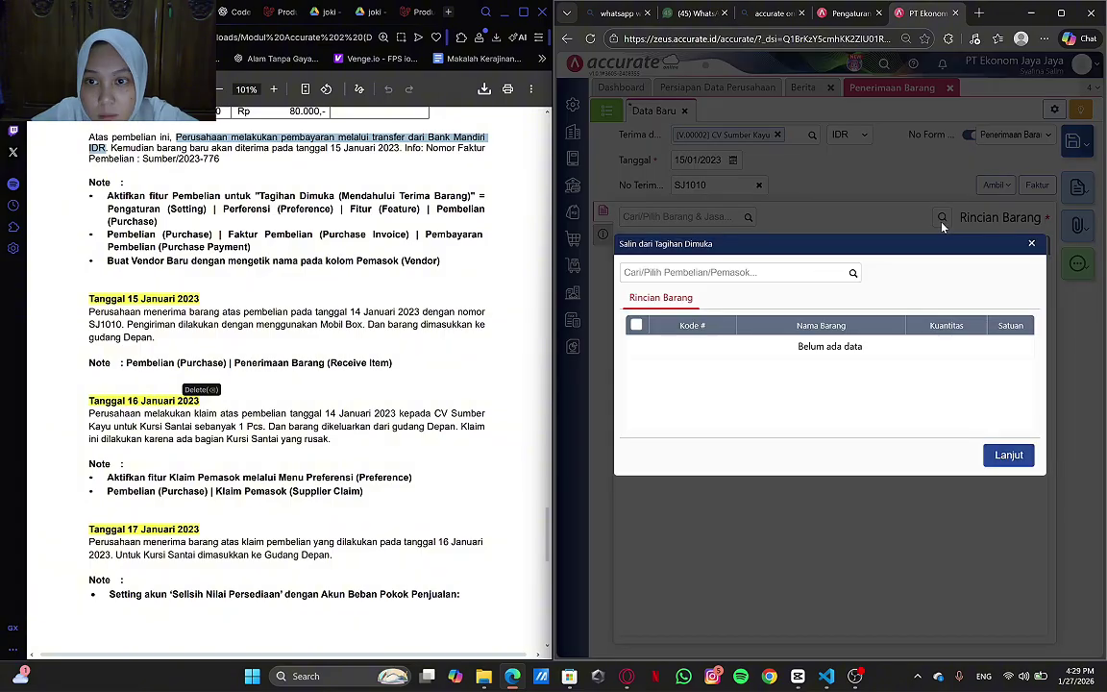
click(855, 273)
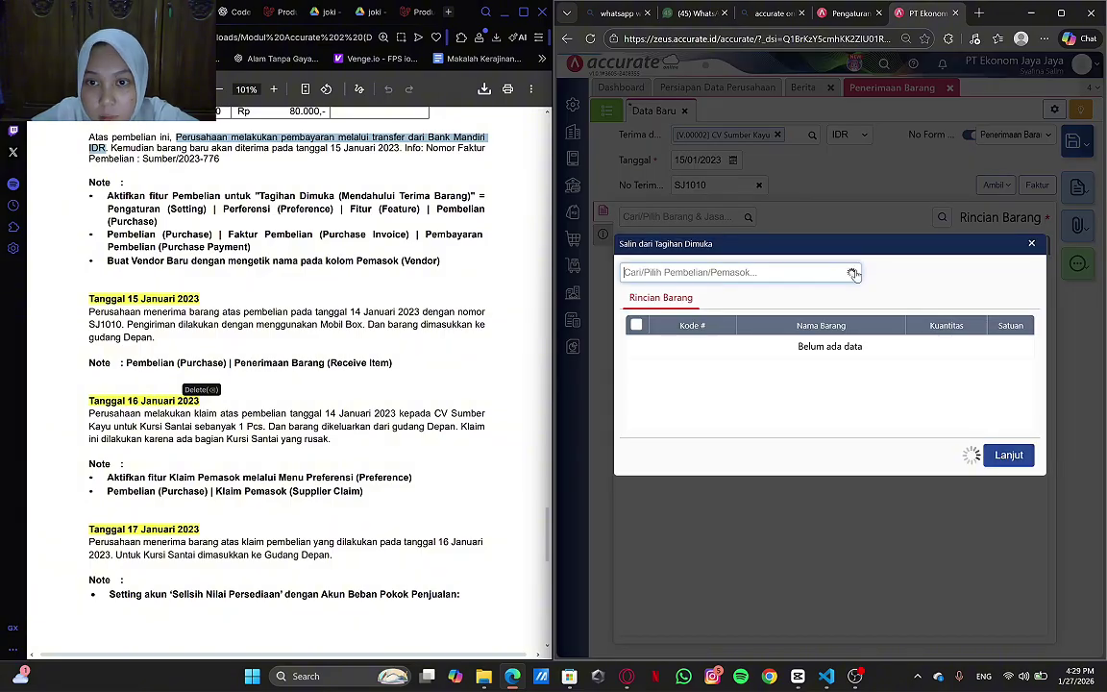
click(827, 288)
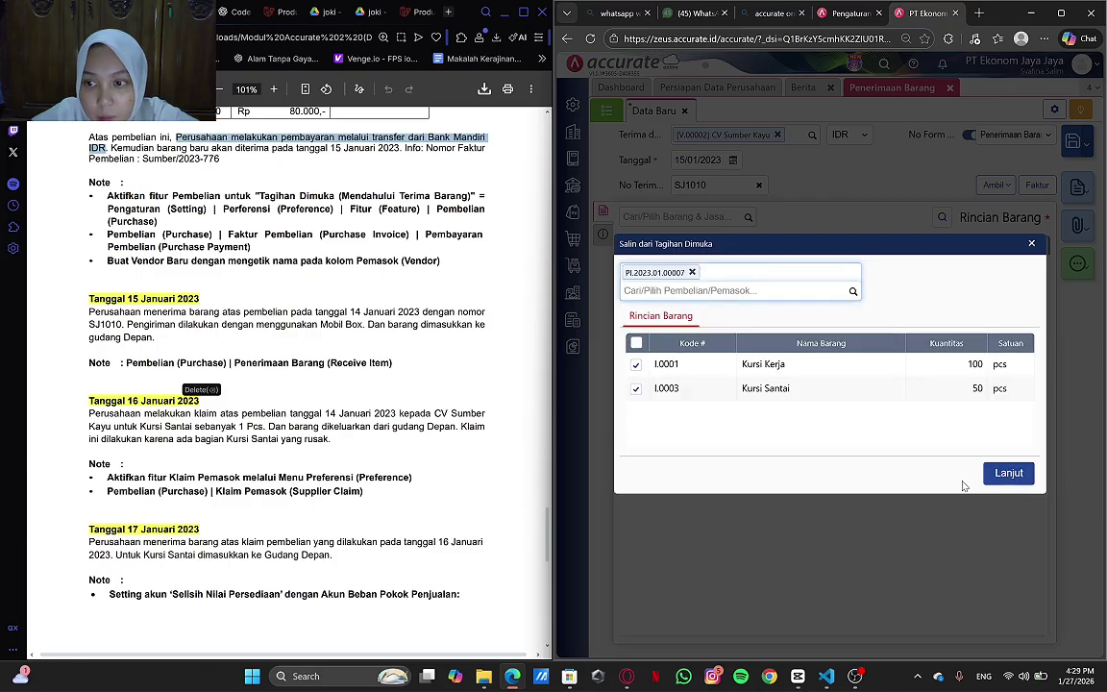
click(1008, 475)
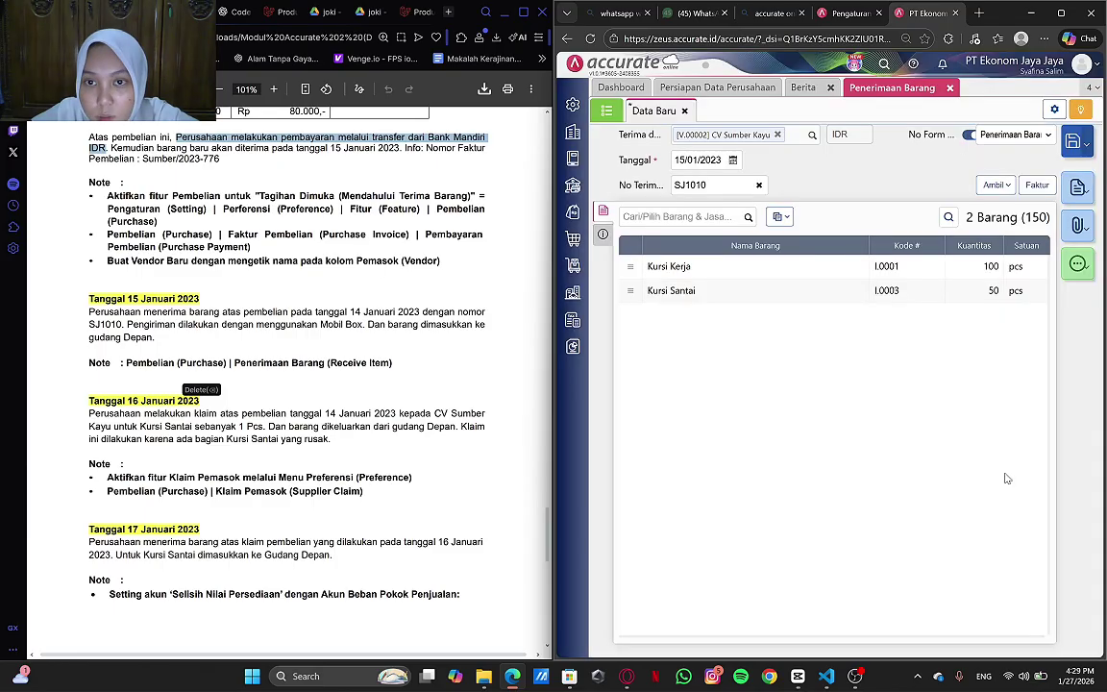
- Change the warehouse of all items in the goods receipt to Depan
click(781, 217)
click(692, 239)
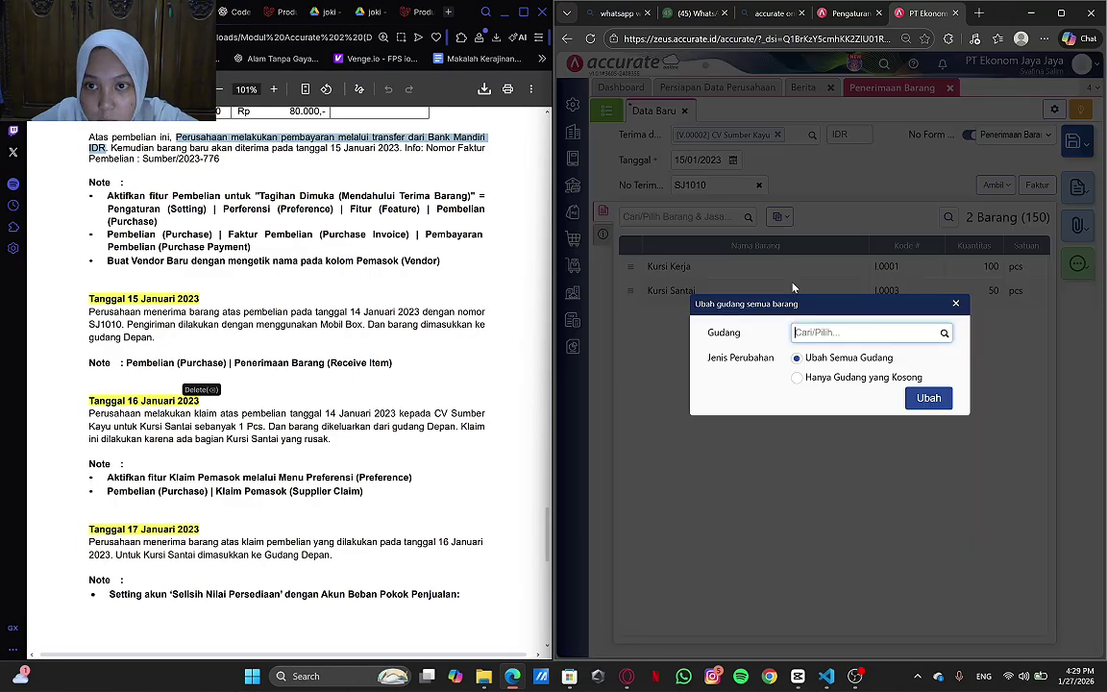
text(d)
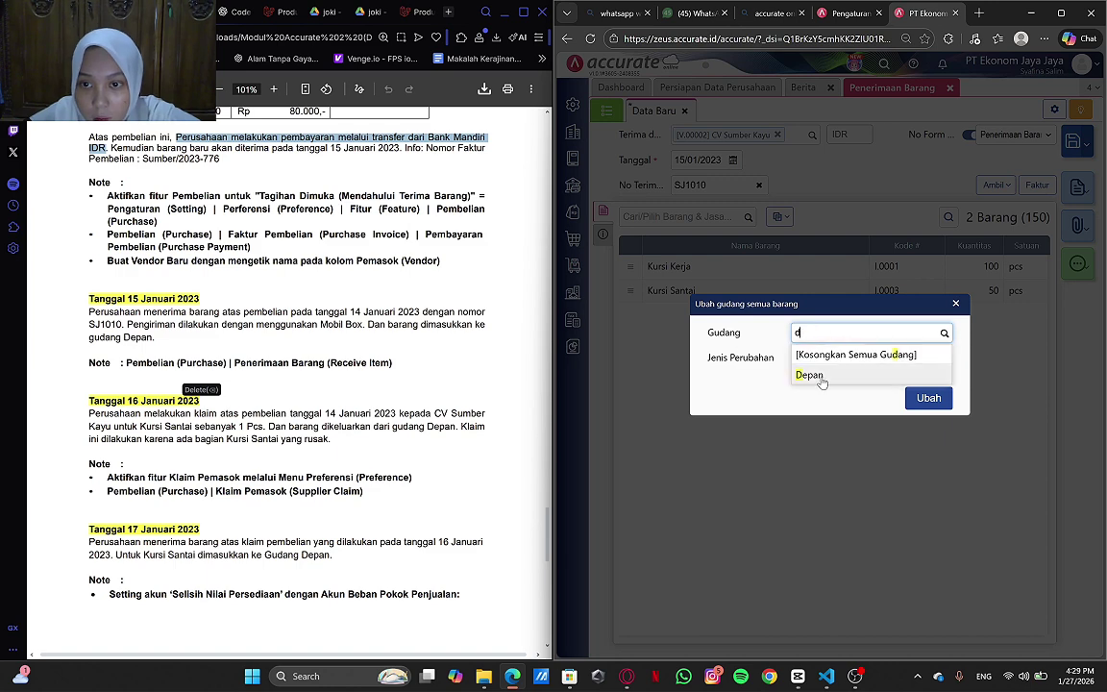
click(877, 376)
click(925, 400)
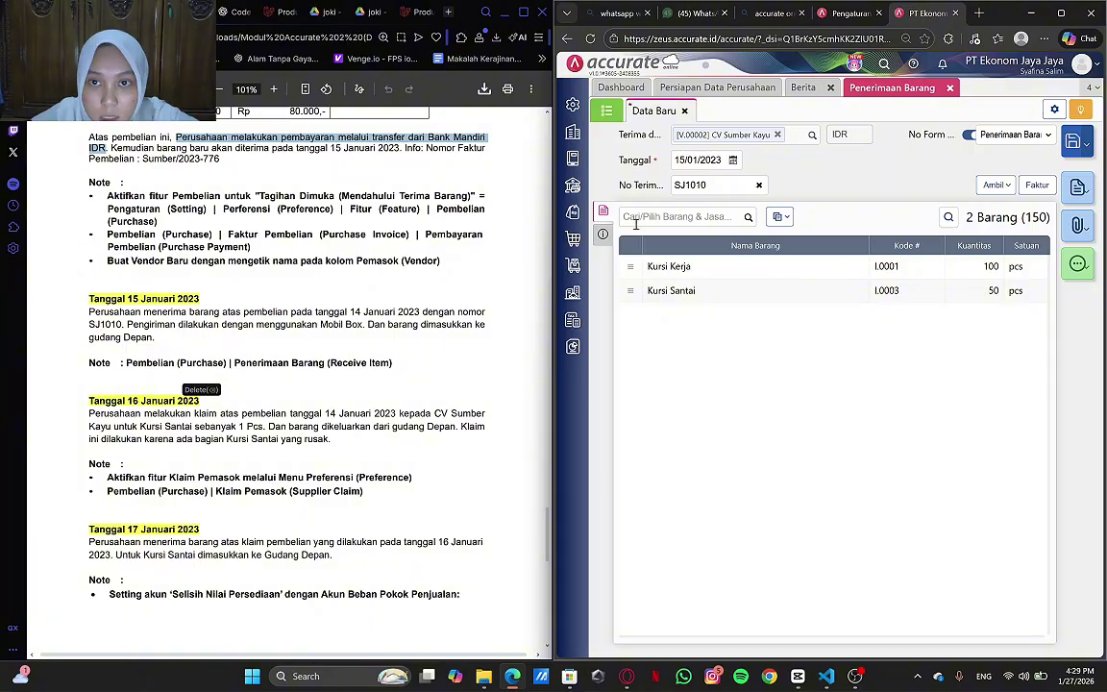
- Enter "Alamat Perusahaan" as the Alamat in the goods receipt's additional information
click(603, 233)
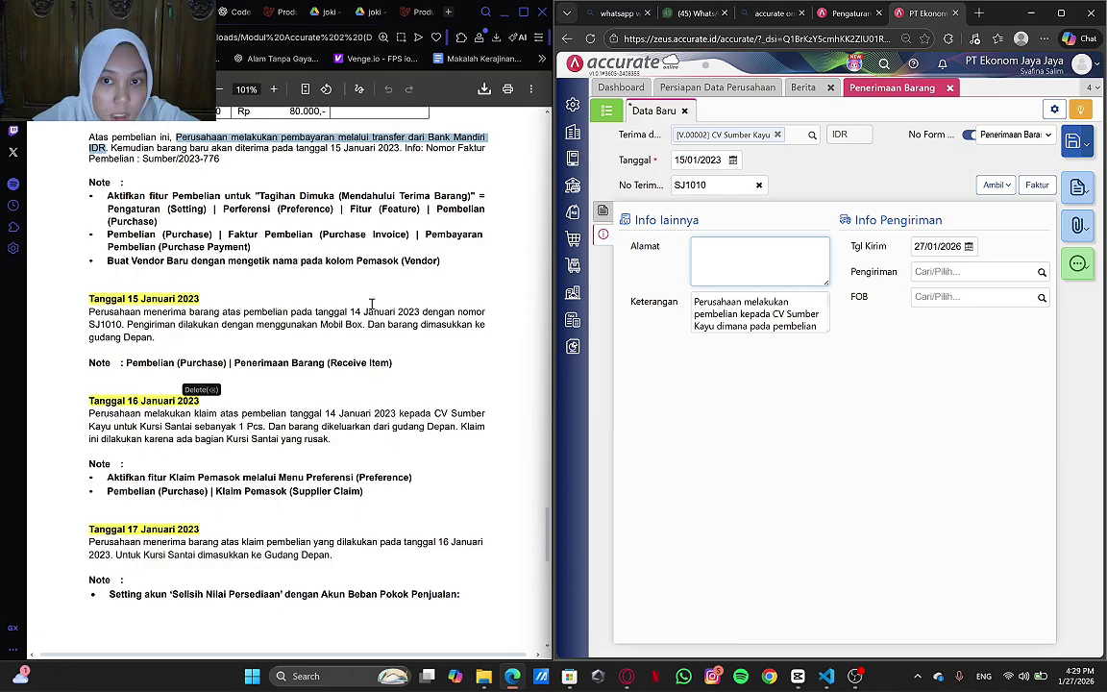
text(Alama)
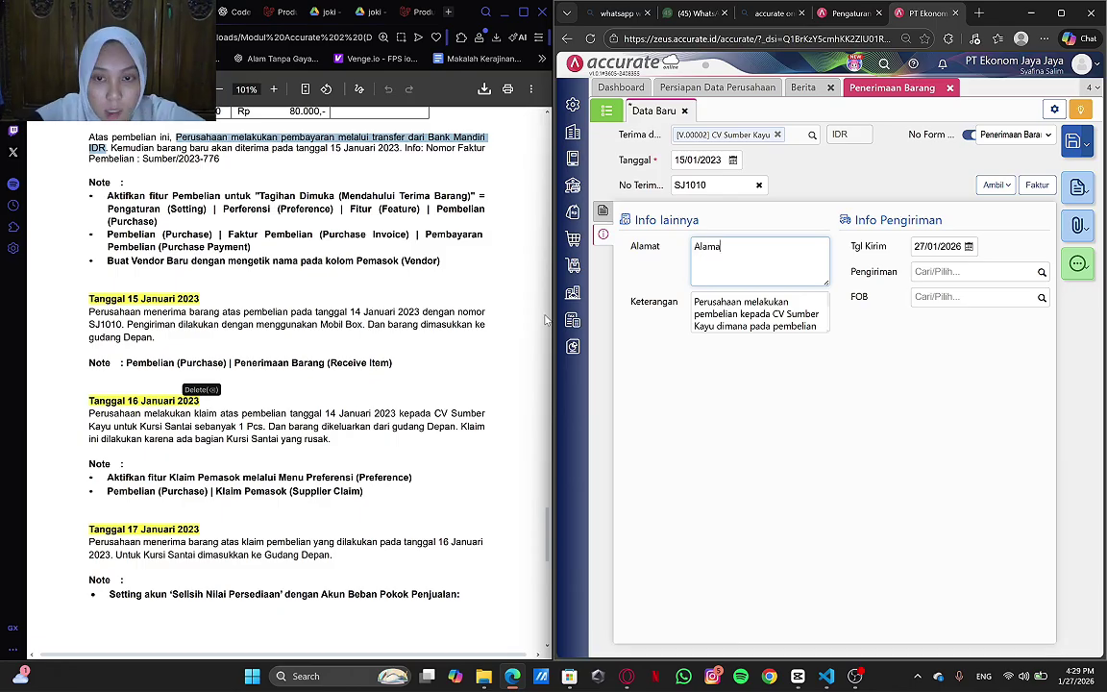
text(t Pd)
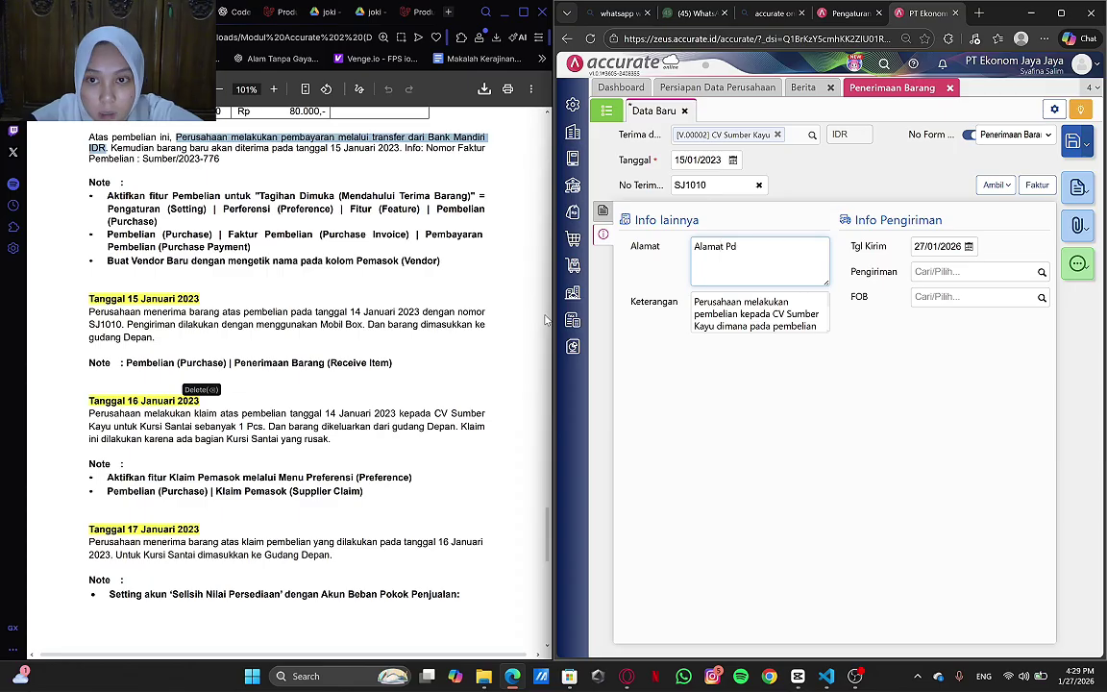
key(BackSpace)
text(erusahaan)
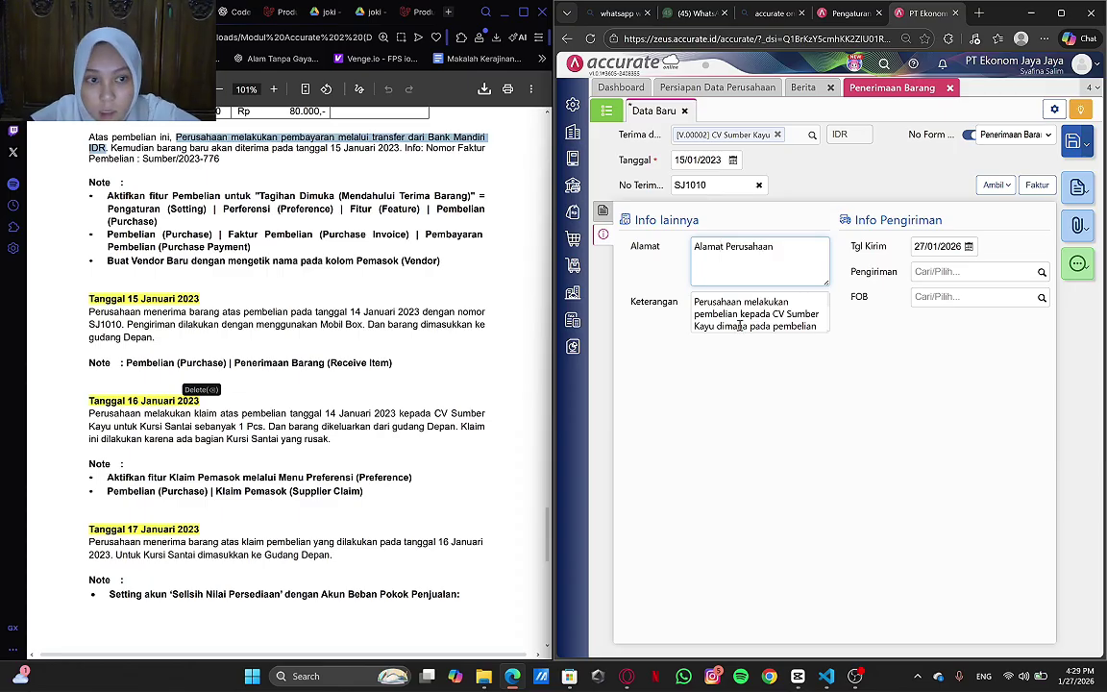
- Replace the Keterangan with the assignment's "Perusahaan menerima barang atas pembelian pada tanggal 14 Januari 2023 dengan nomor SJ1010"
drag(88, 312, 127, 324)
key(ctrl+c)
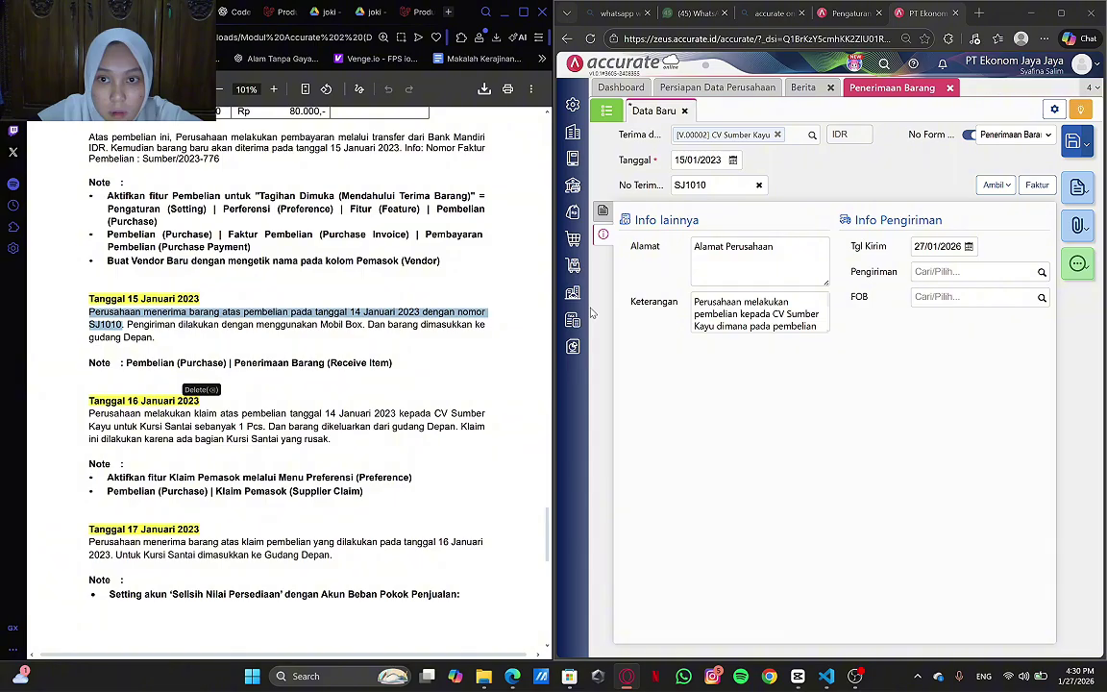
drag(696, 302, 801, 340)
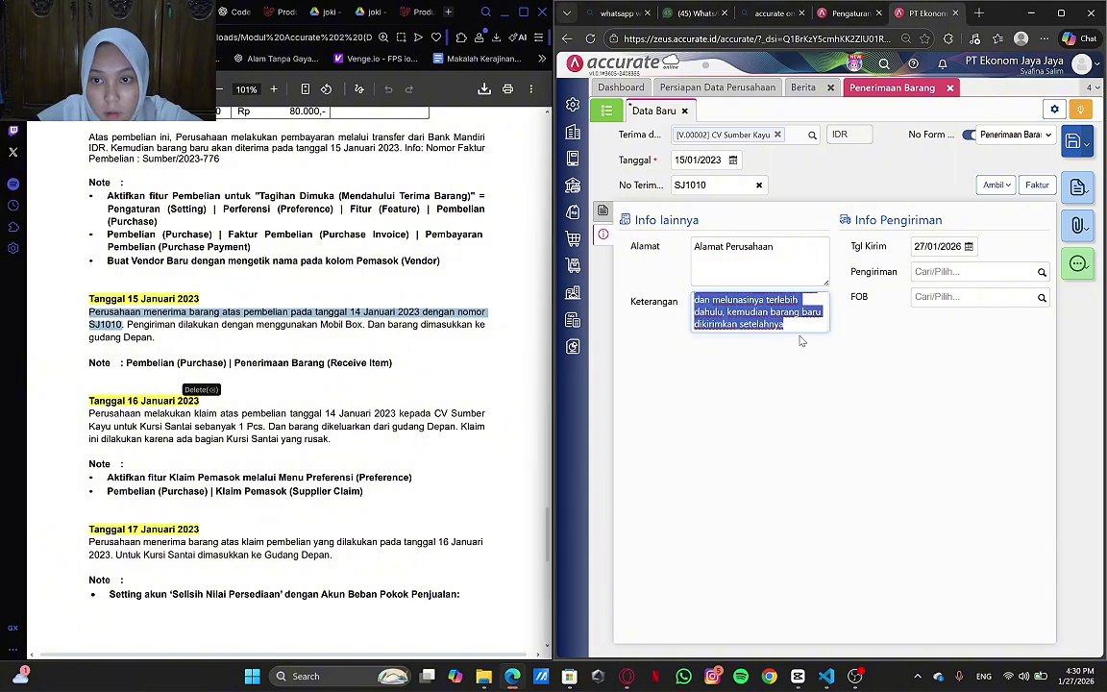
key(ctrl+v)
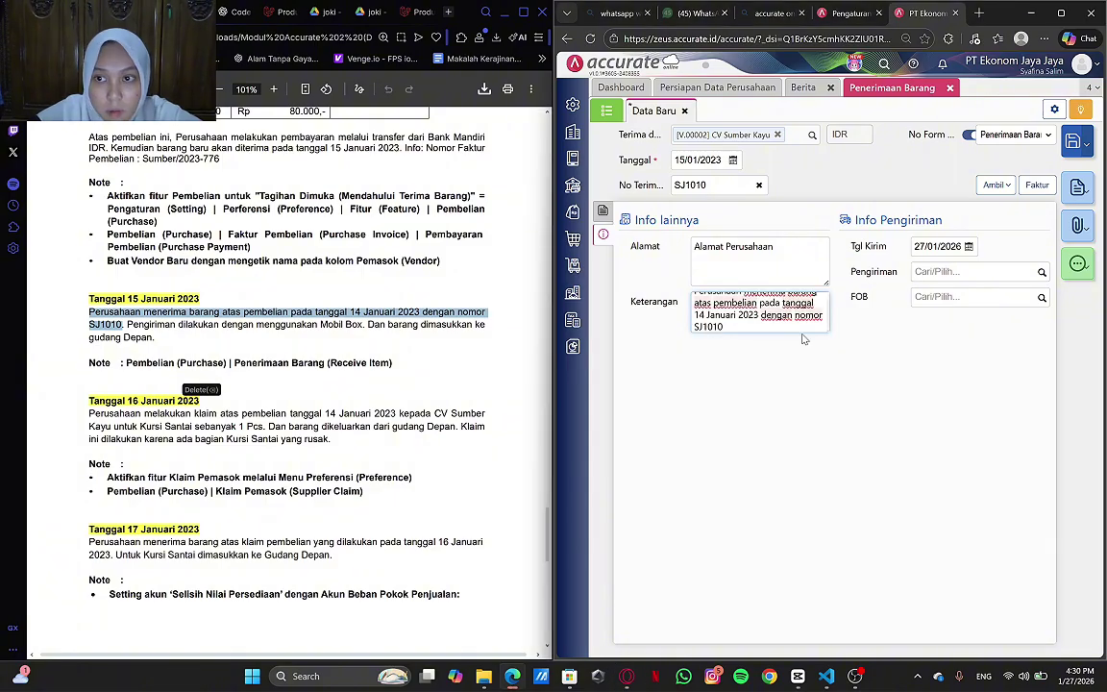
- Set the goods receipt's Tgl Kirim to 15/01/2023 and its Pengiriman to Mobil Box
click(952, 242)
text(1)
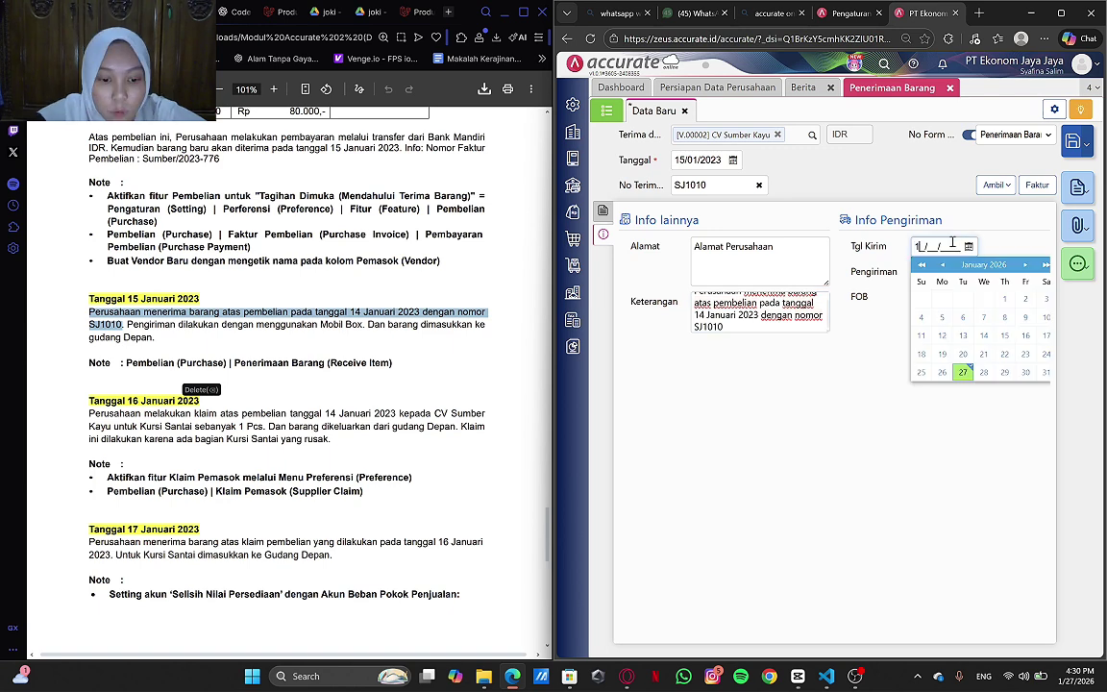
text(5/0)
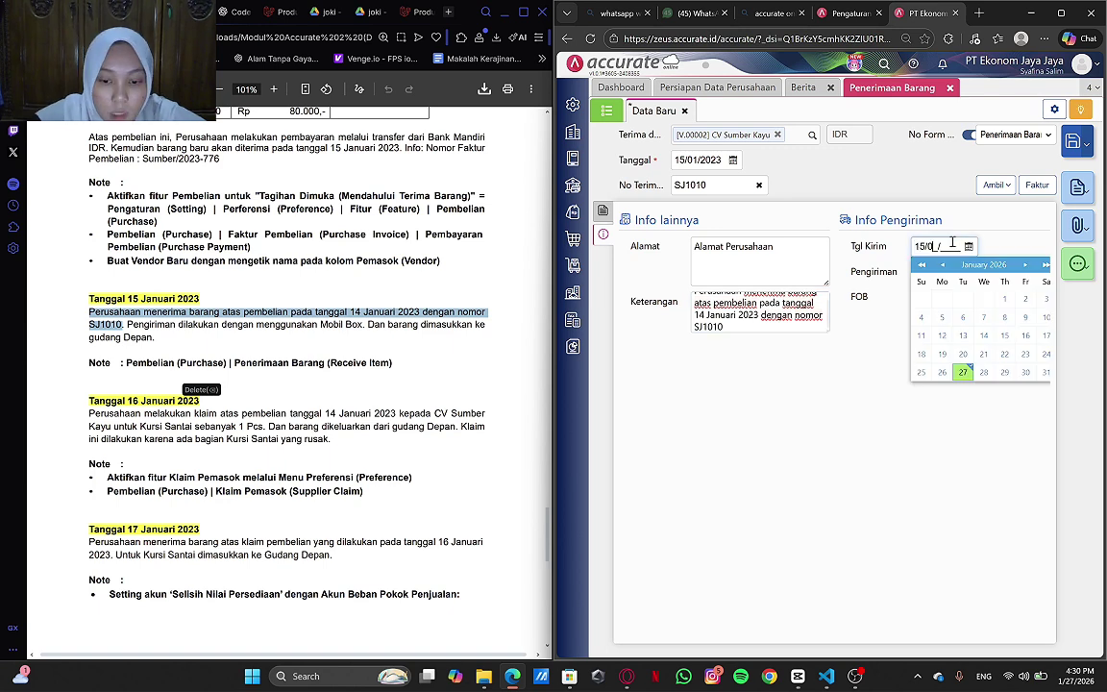
text(1/2023)
click(753, 436)
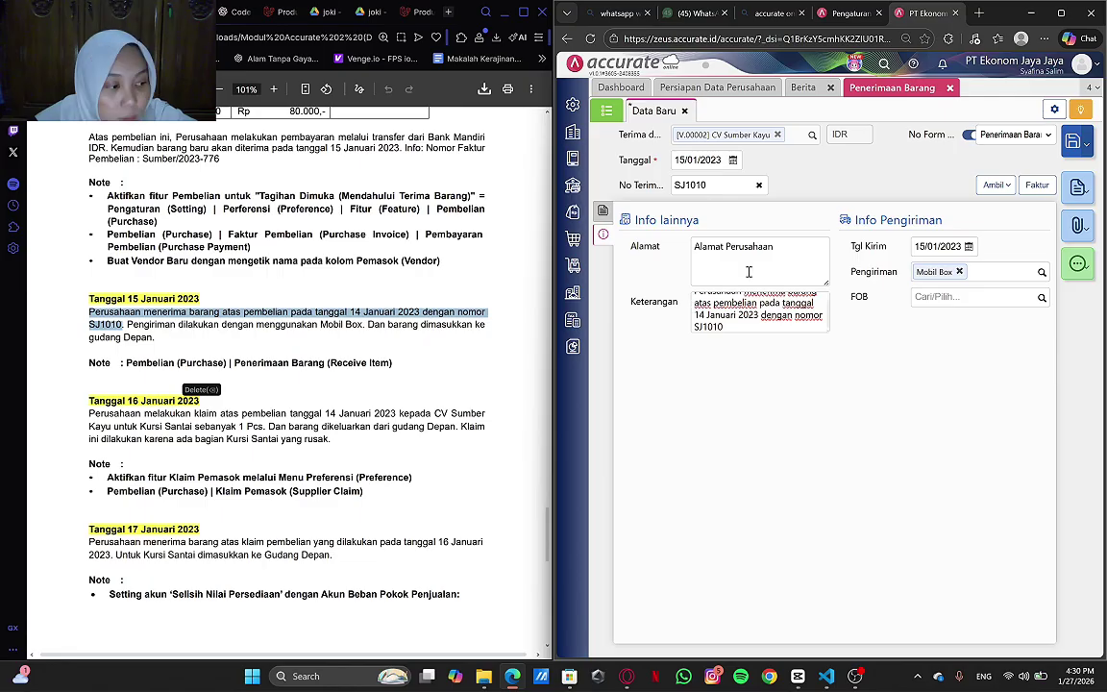
- Return to the item list, save the goods receipt and close Penerimaan Barang
click(604, 211)
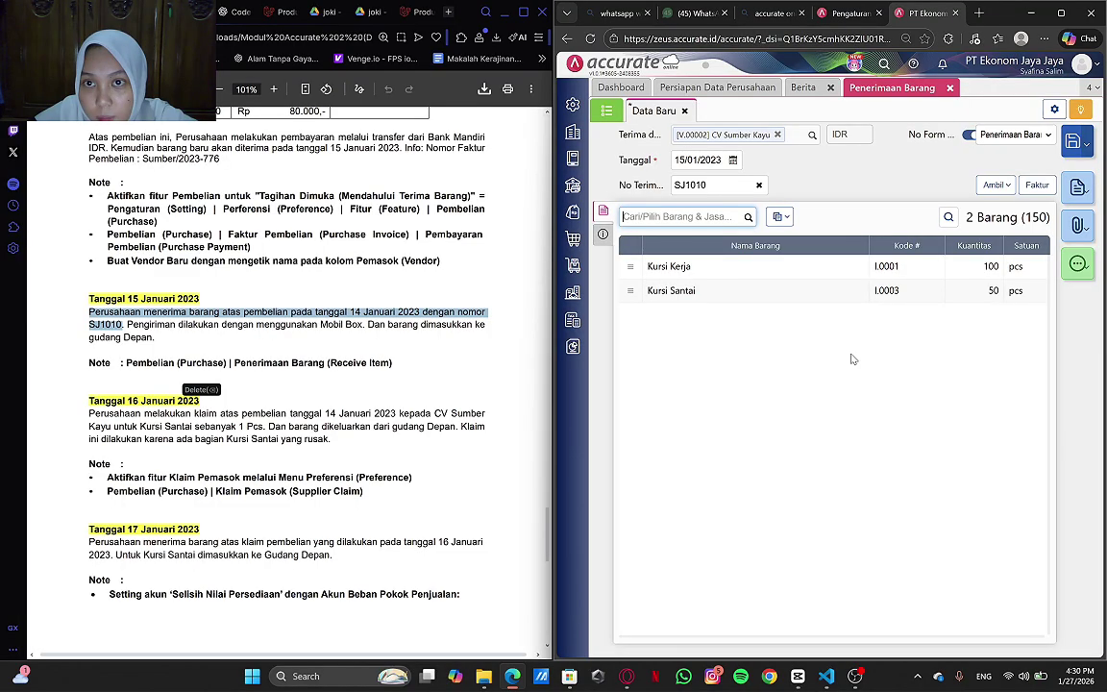
click(1077, 143)
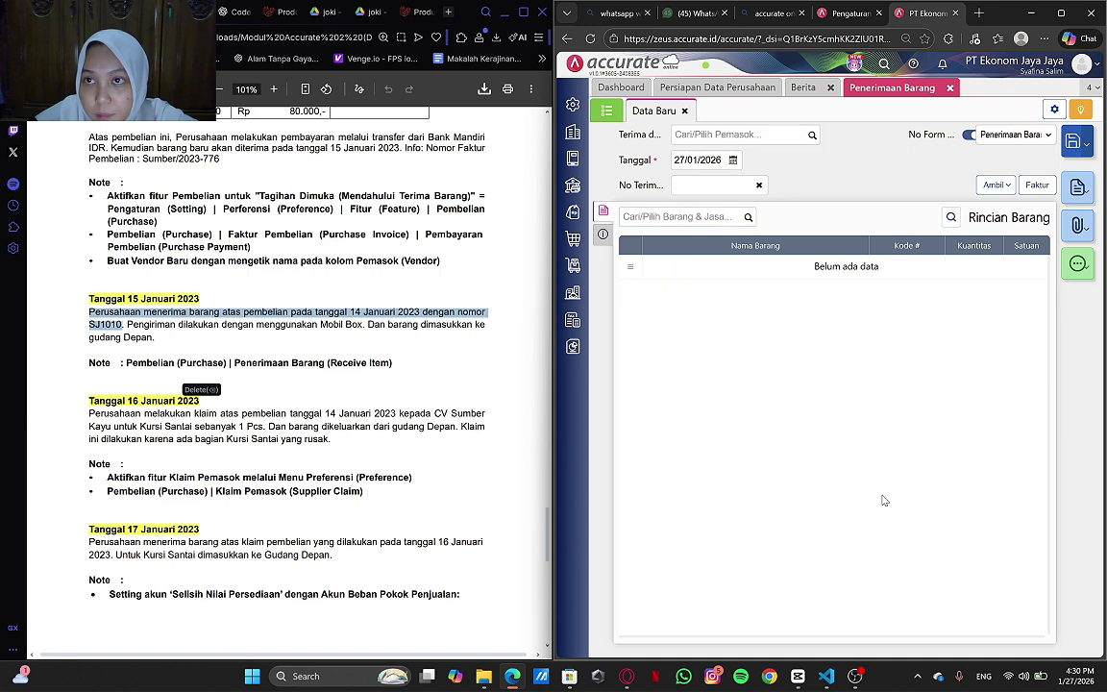
click(950, 88)
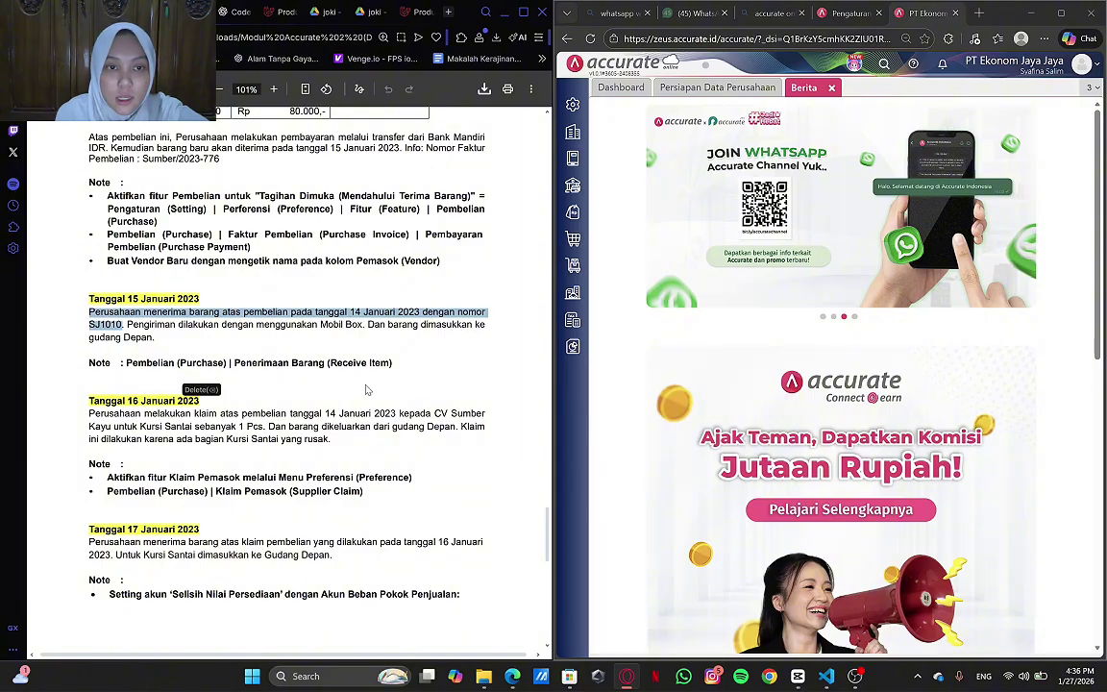
click(399, 298)
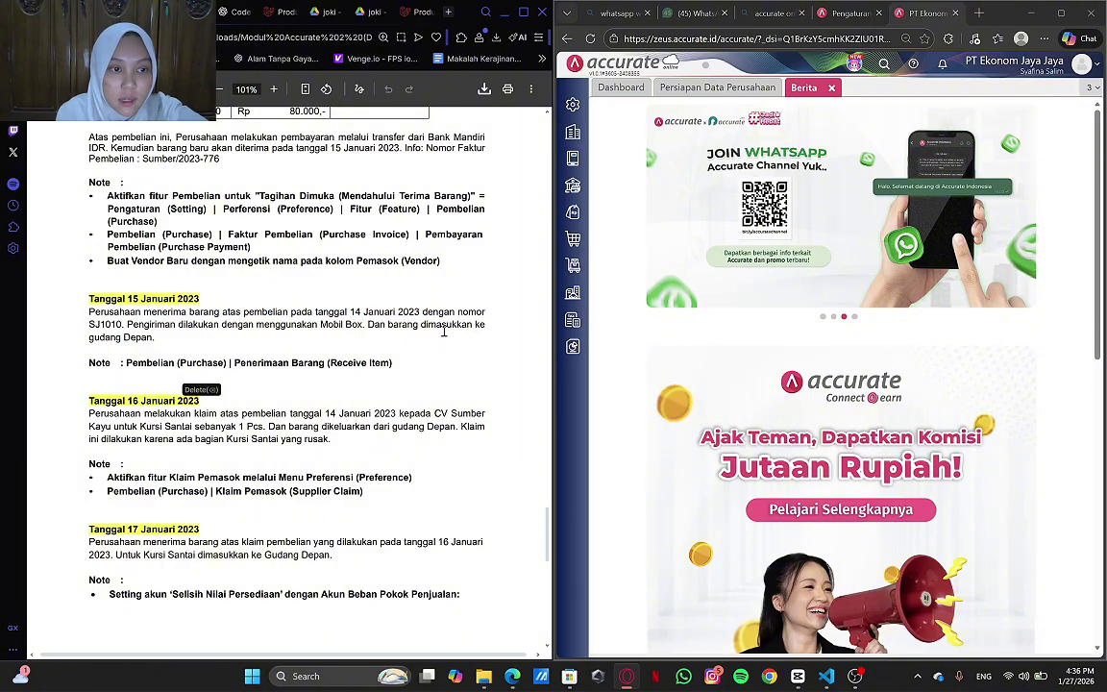
scroll(310, 435, down, 2)
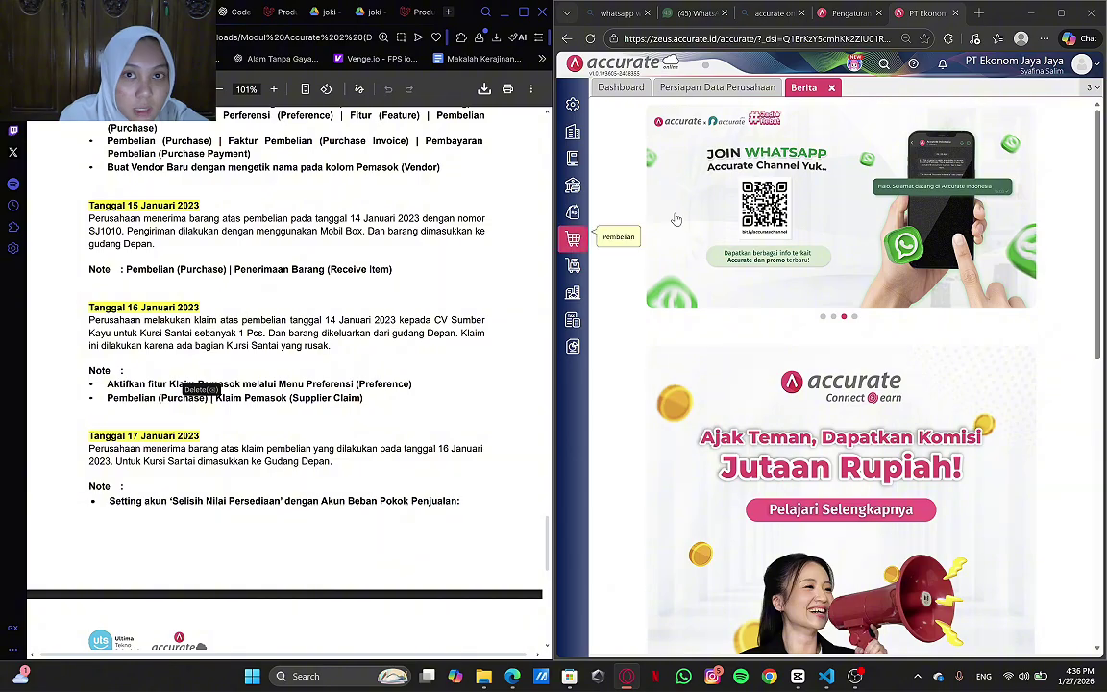
- Enable the Klaim Pemasok purchase feature in the company preferences and save them
click(577, 109)
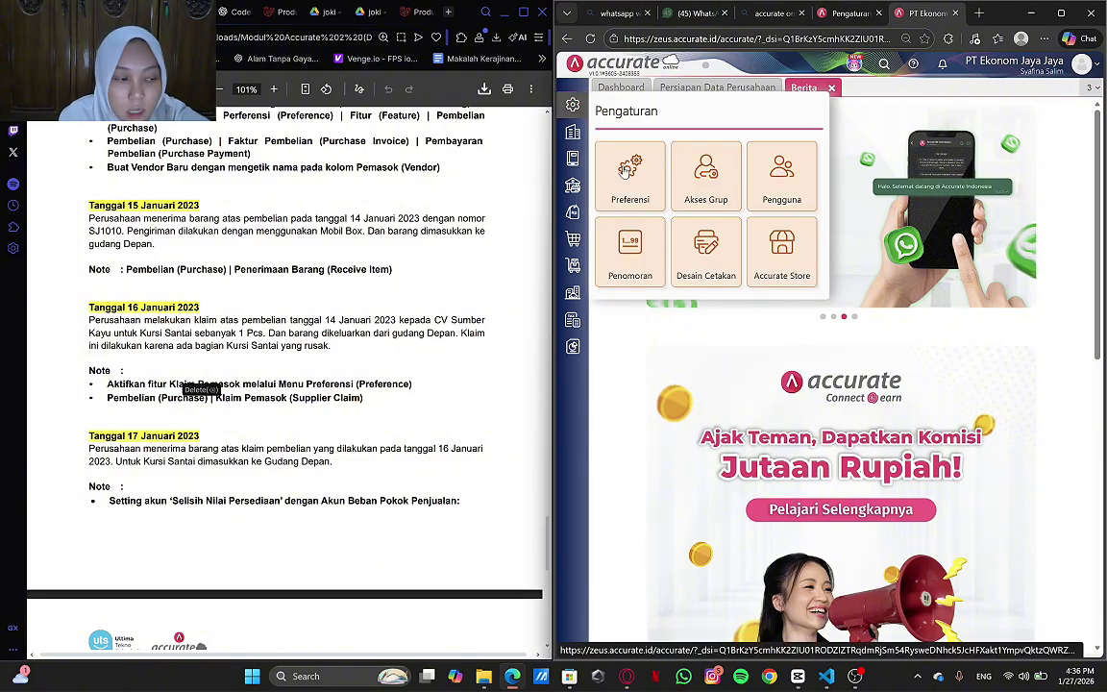
click(624, 170)
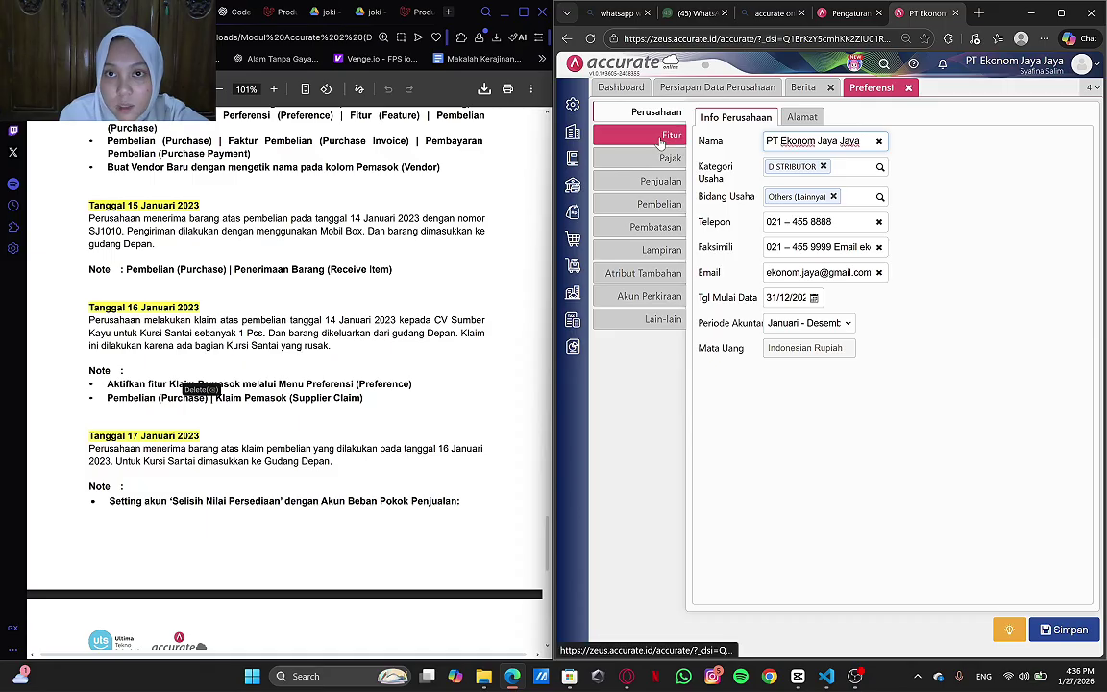
click(663, 139)
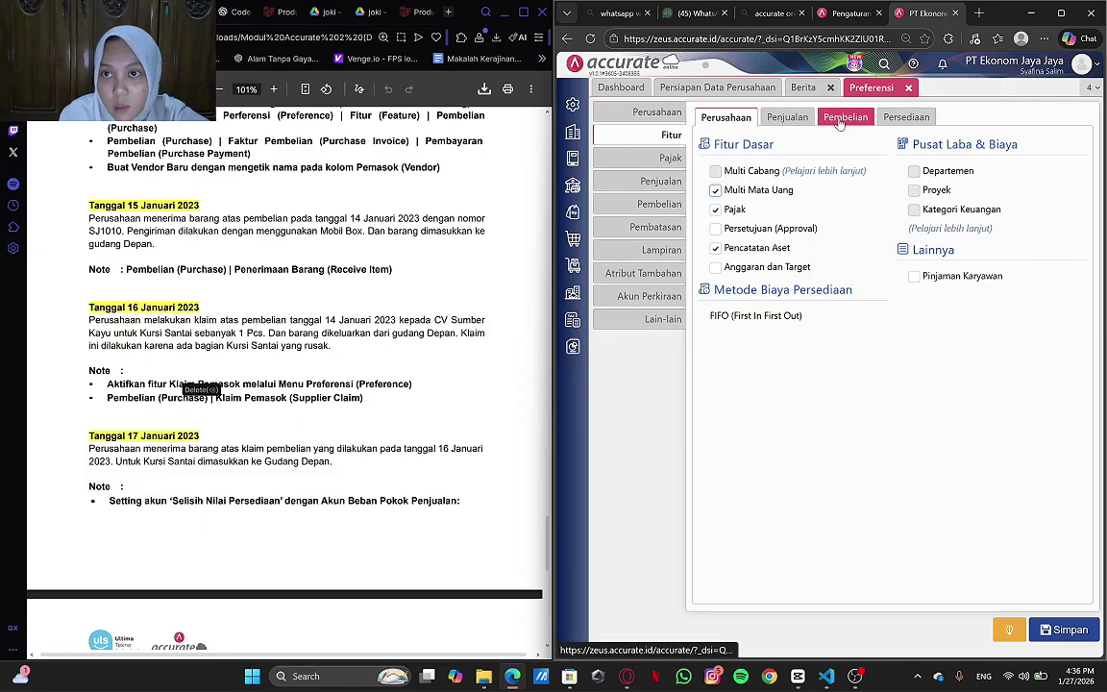
click(838, 120)
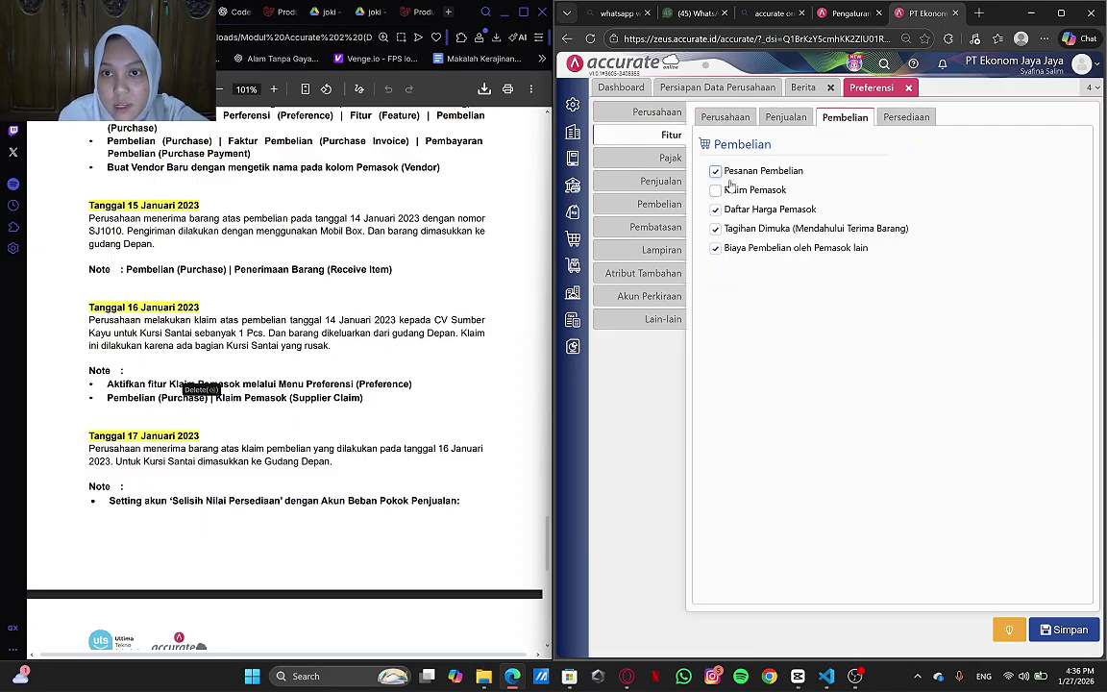
click(716, 190)
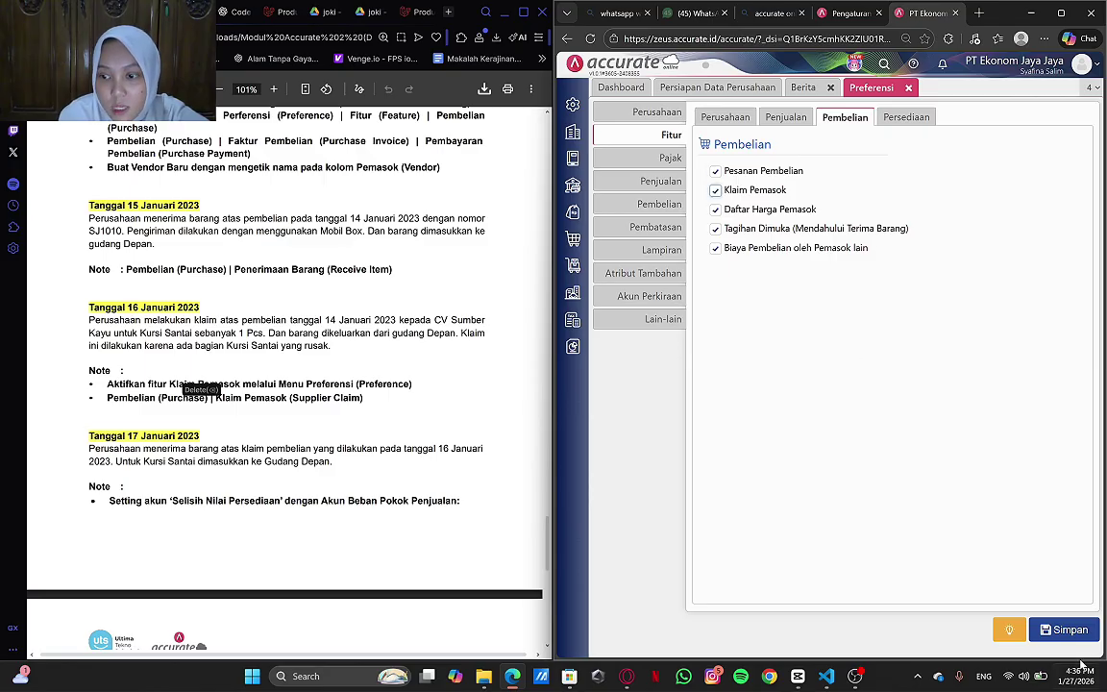
click(1063, 631)
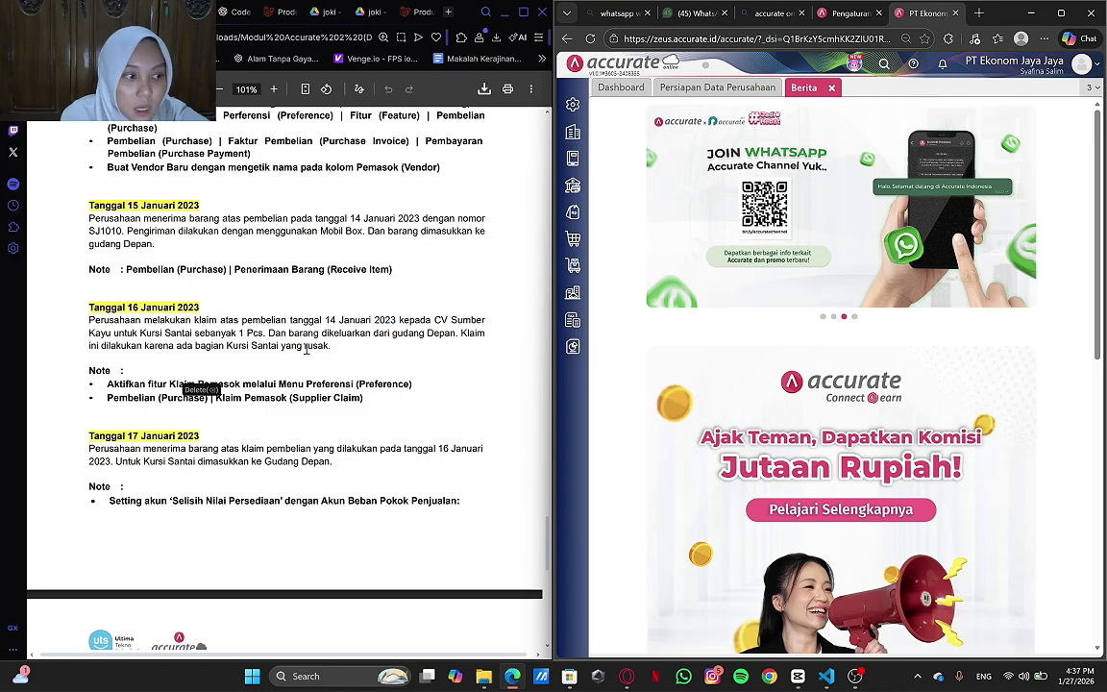
- Start a new Klaim Pemasok with claim type Kirim Barang and CV Sumber Kayu as the Pemasok
click(573, 239)
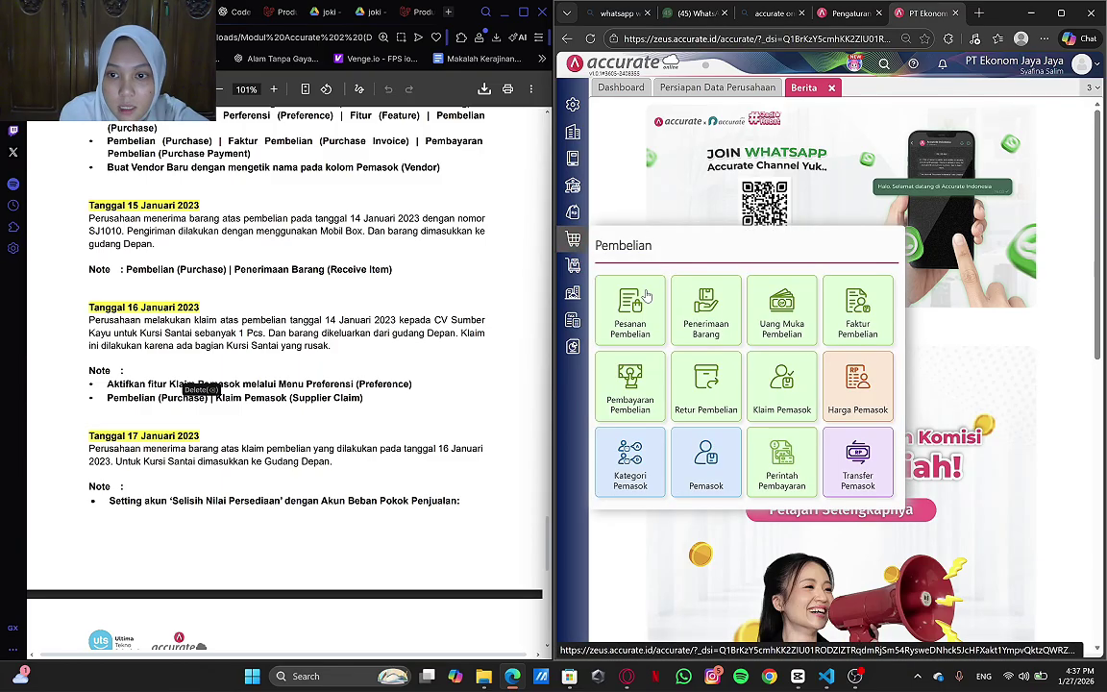
click(798, 396)
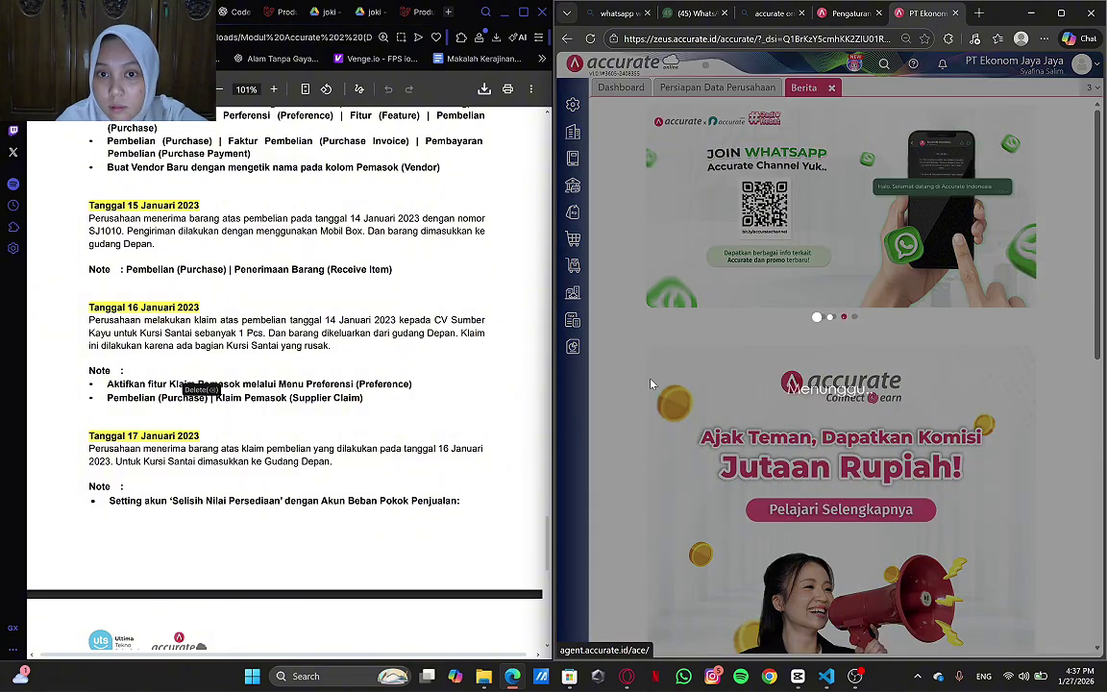
click(585, 341)
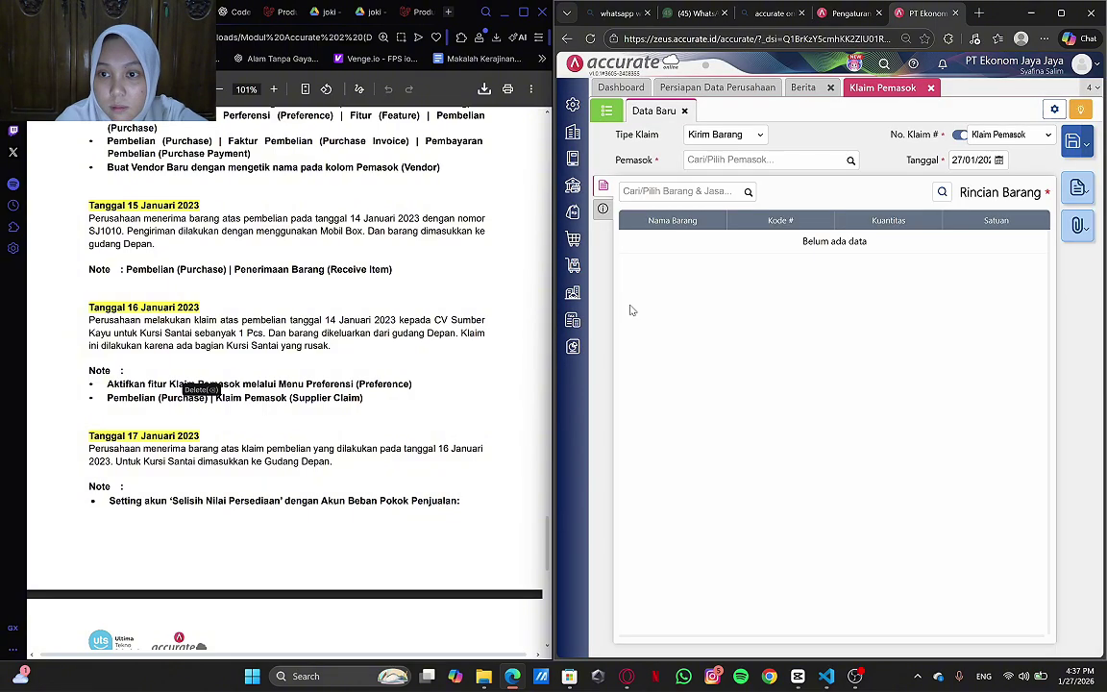
click(754, 138)
click(741, 154)
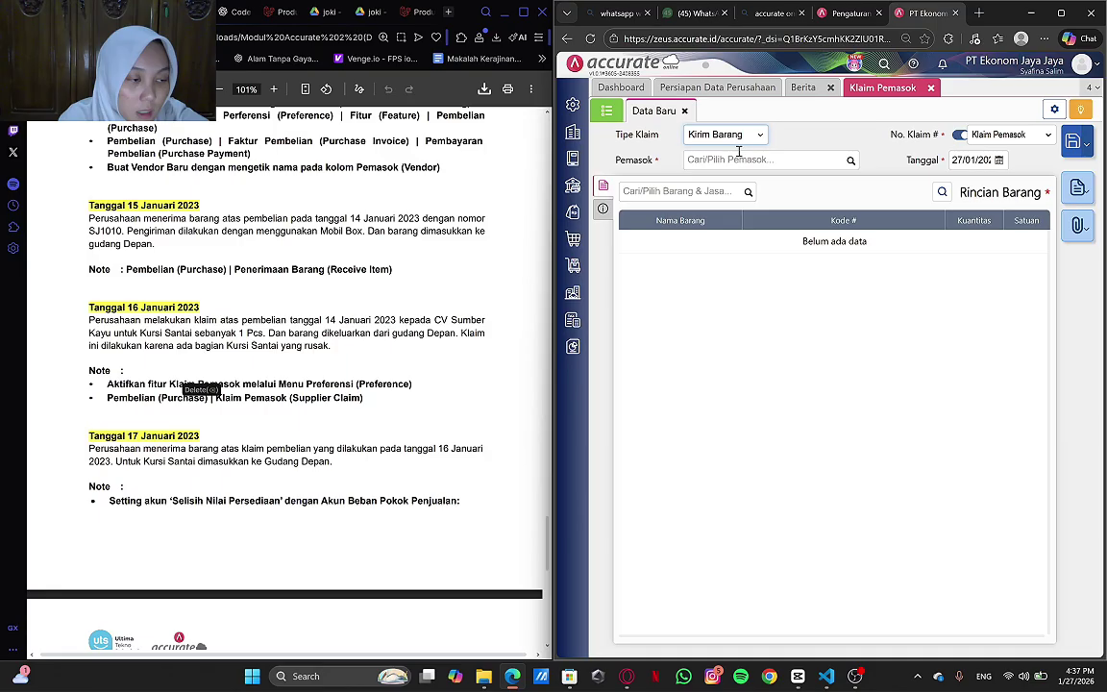
click(796, 160)
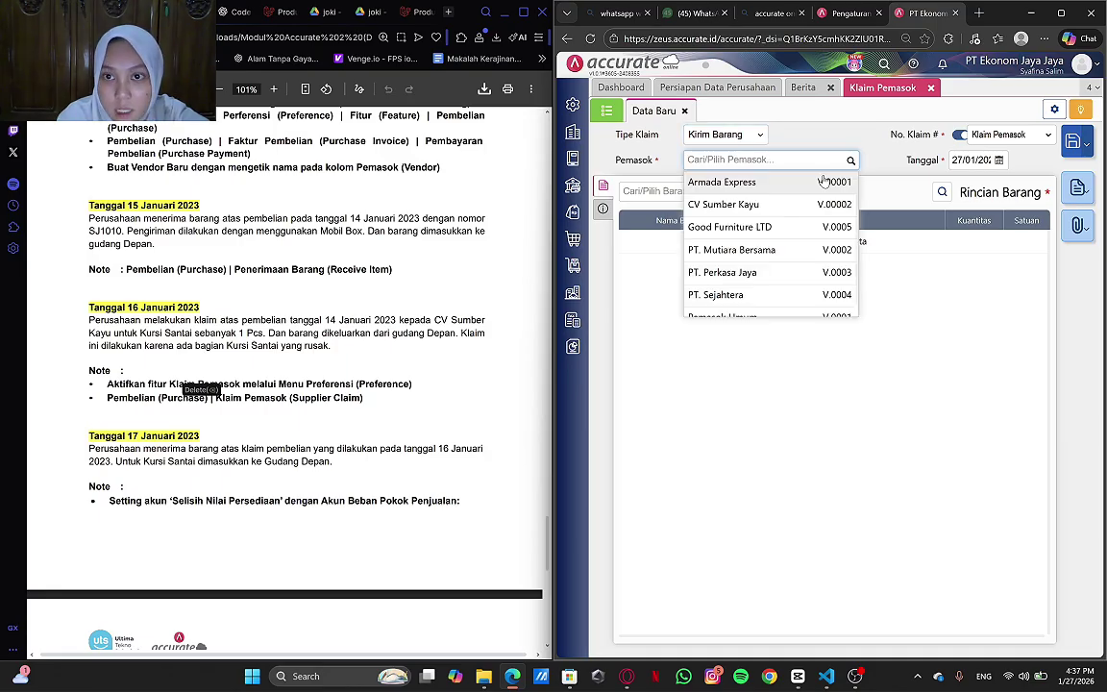
click(785, 204)
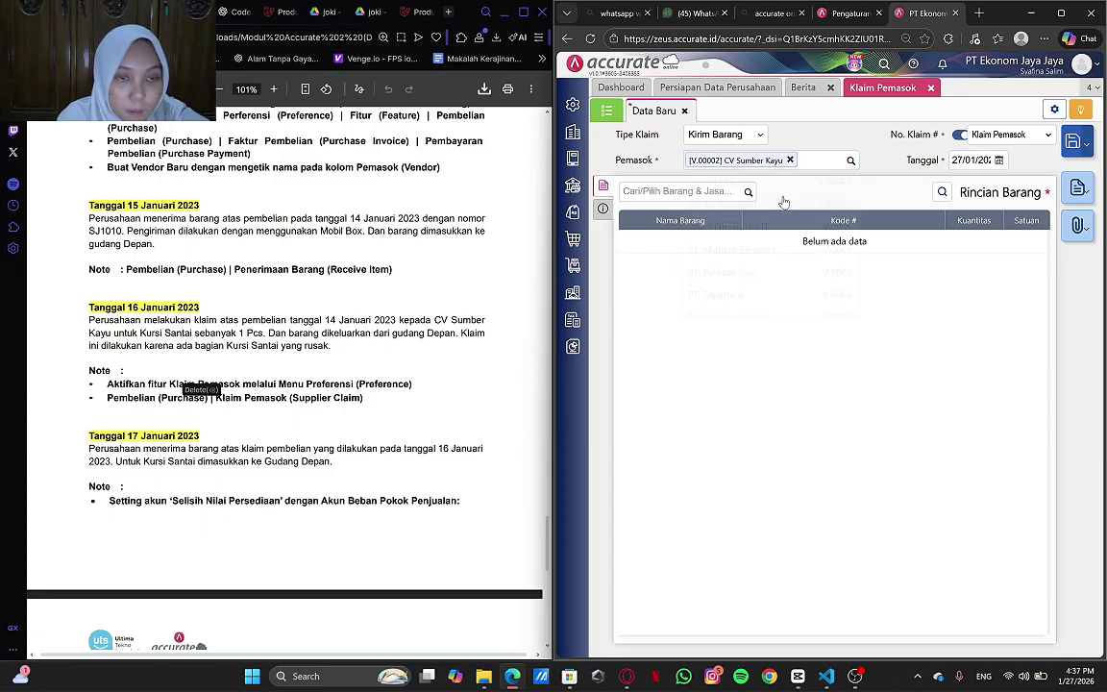
- Set the supplier claim's Tanggal to 16 January 2023
click(985, 163)
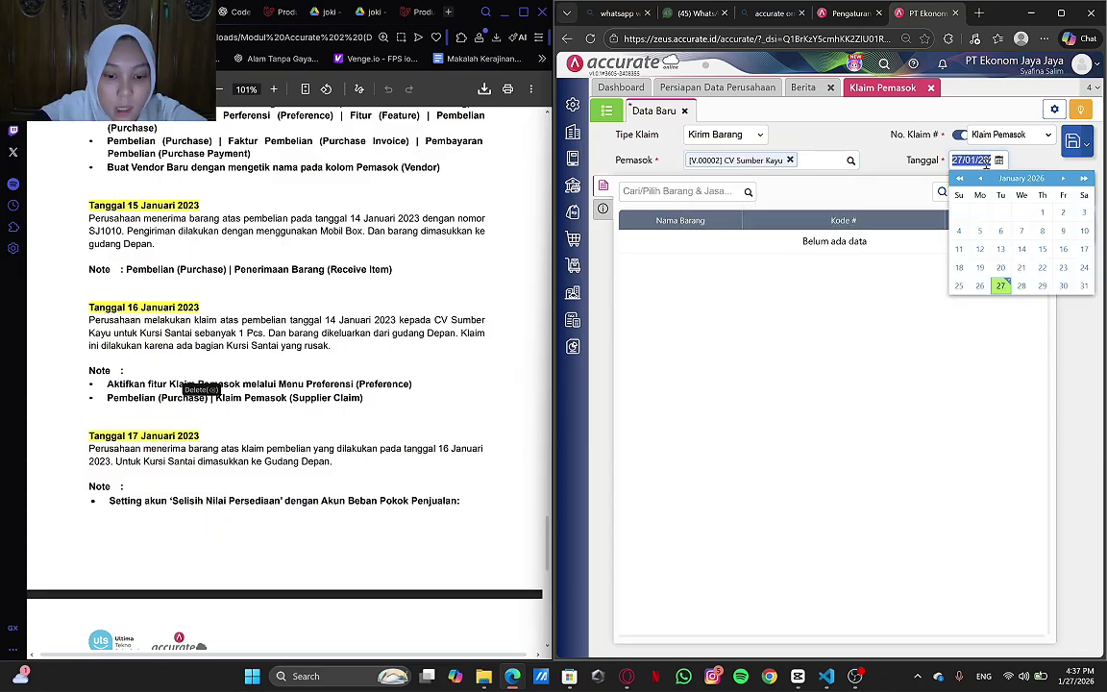
text(16/01/)
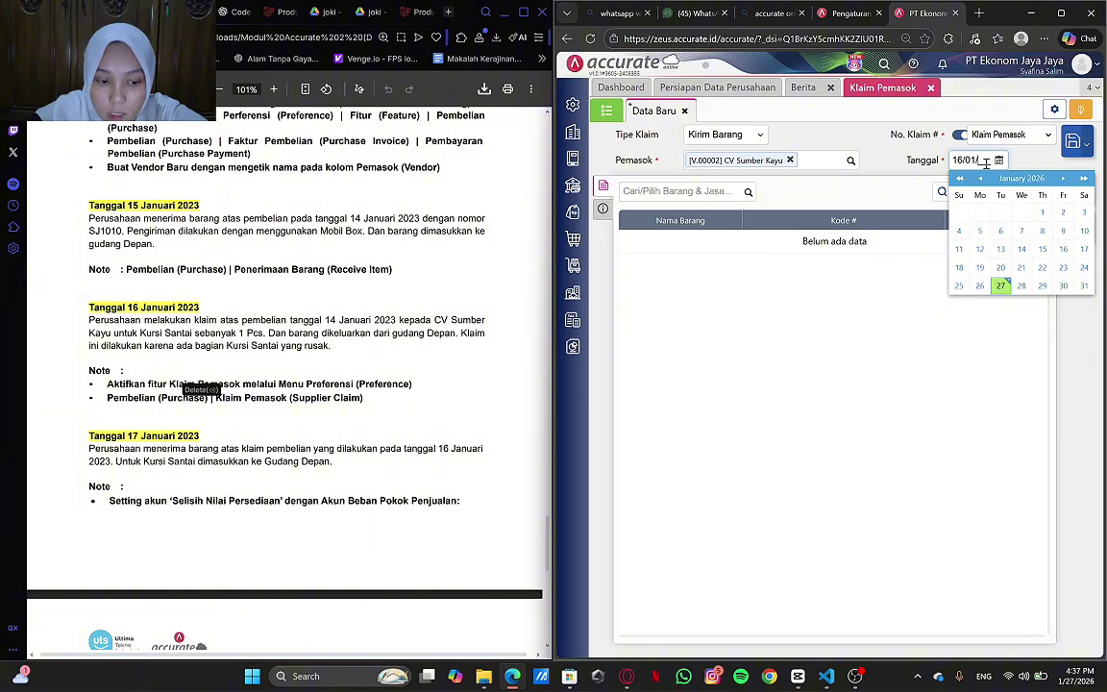
text(20)
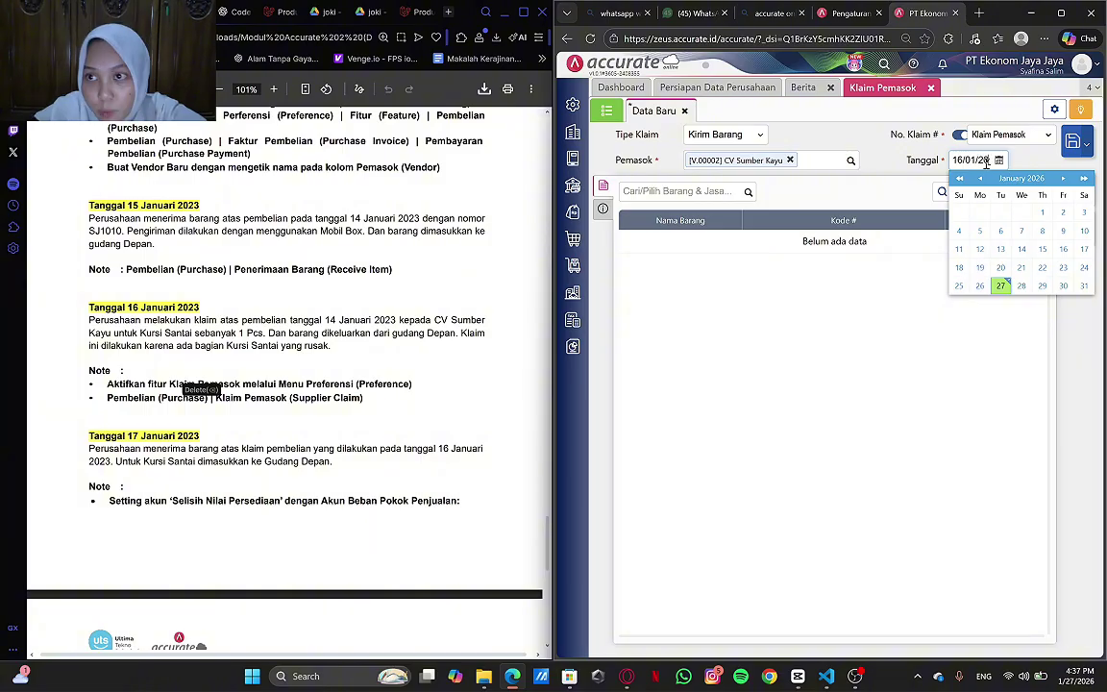
text(2)
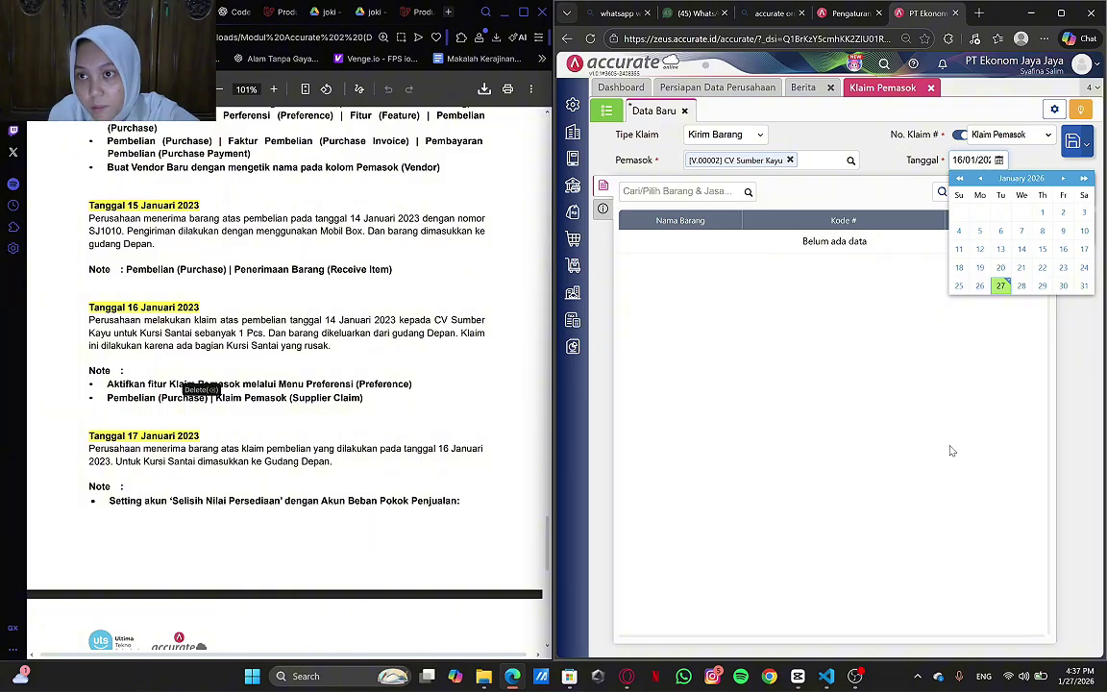
click(1000, 161)
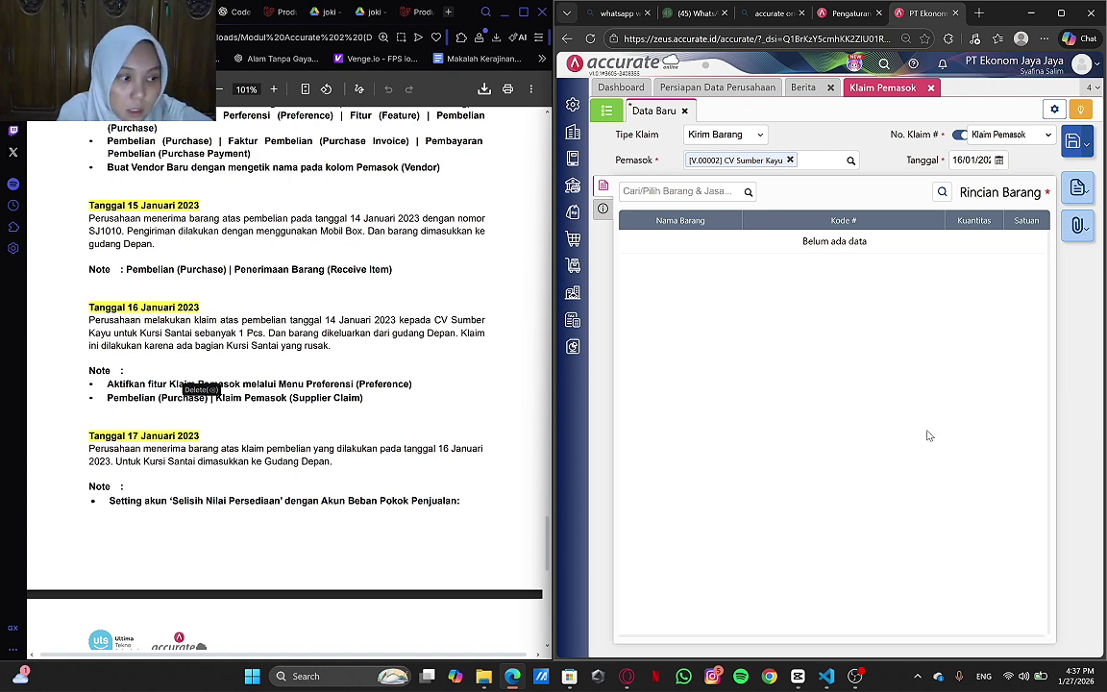
- Add 1 pcs of Kursi Santai to the supplier claim, taken from the Depan warehouse
click(746, 195)
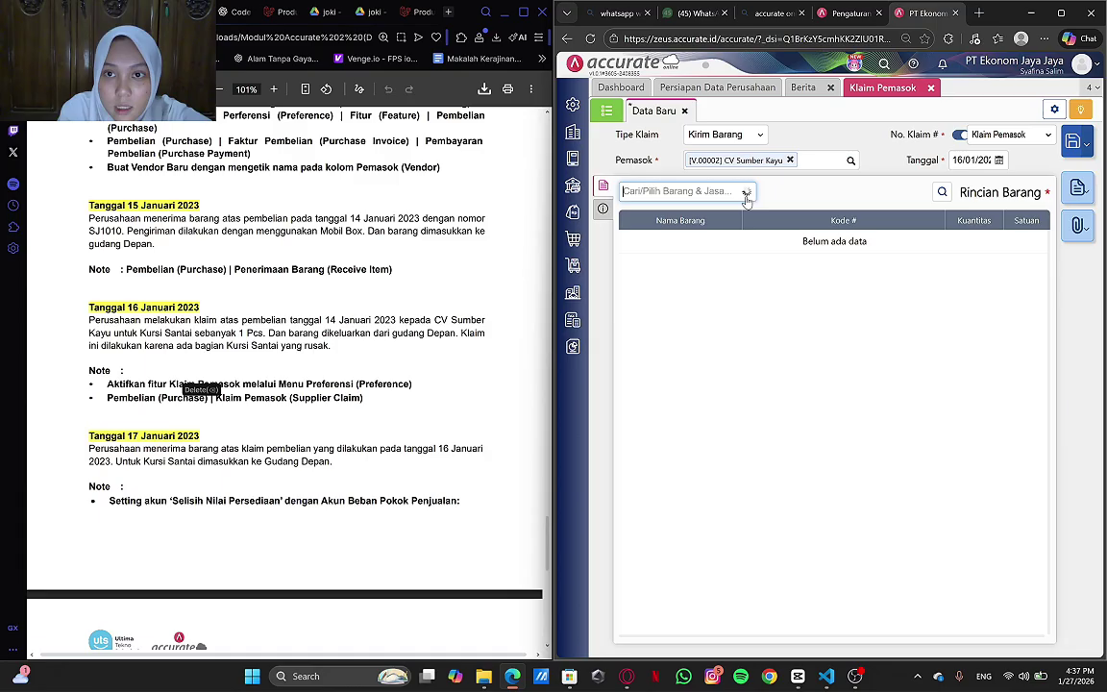
click(747, 195)
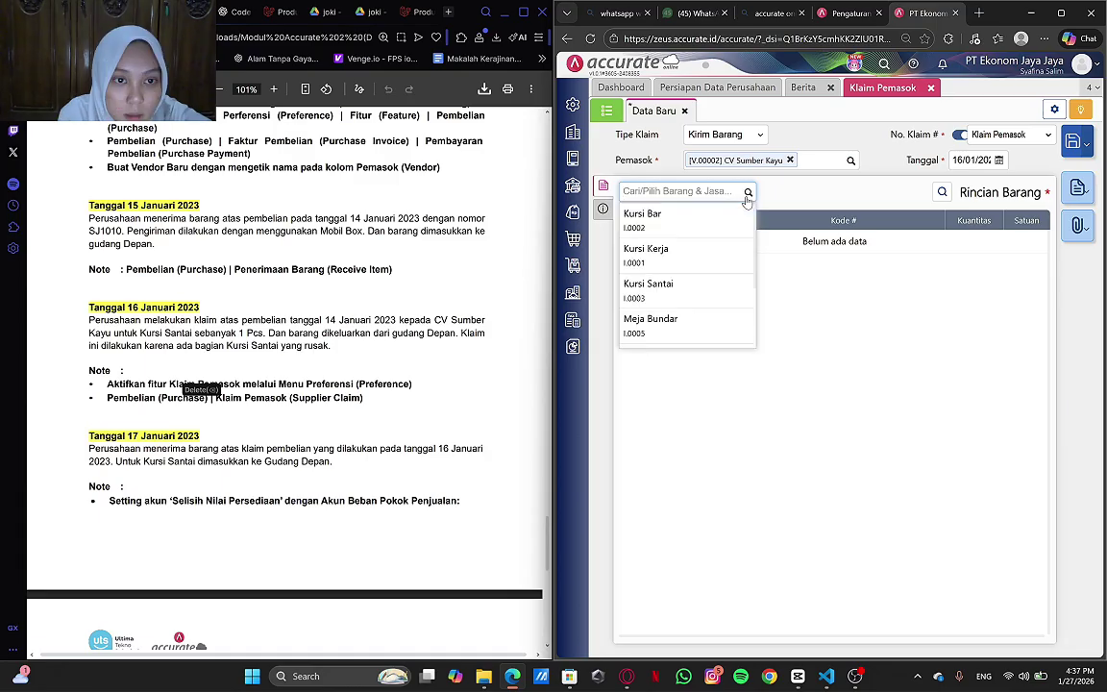
click(680, 286)
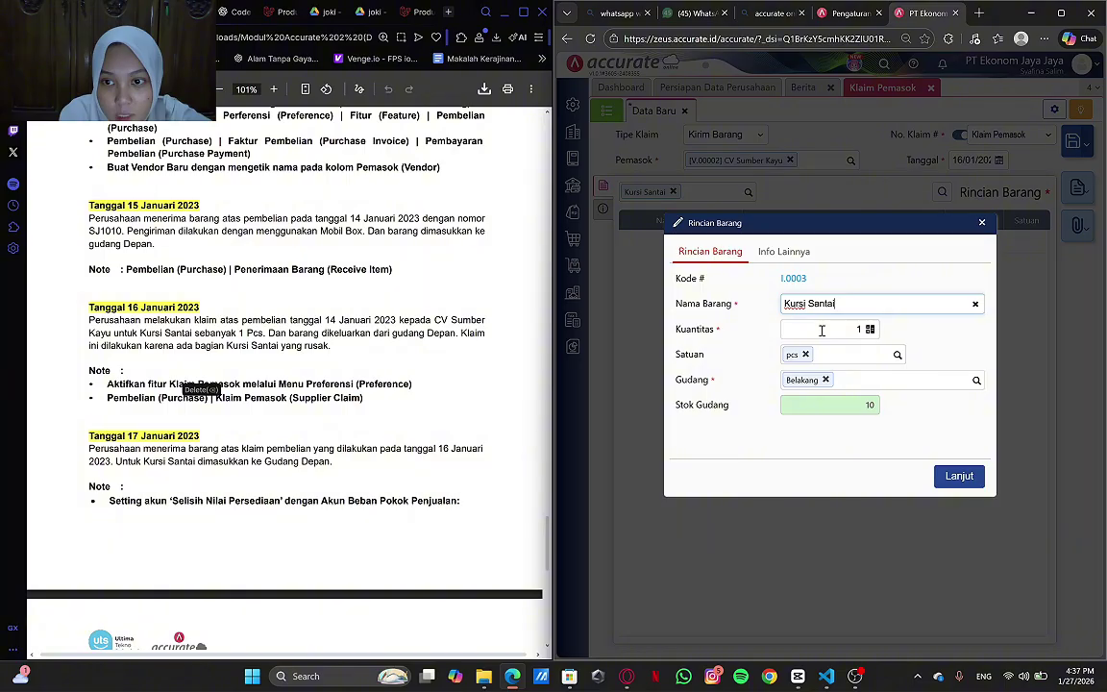
click(977, 381)
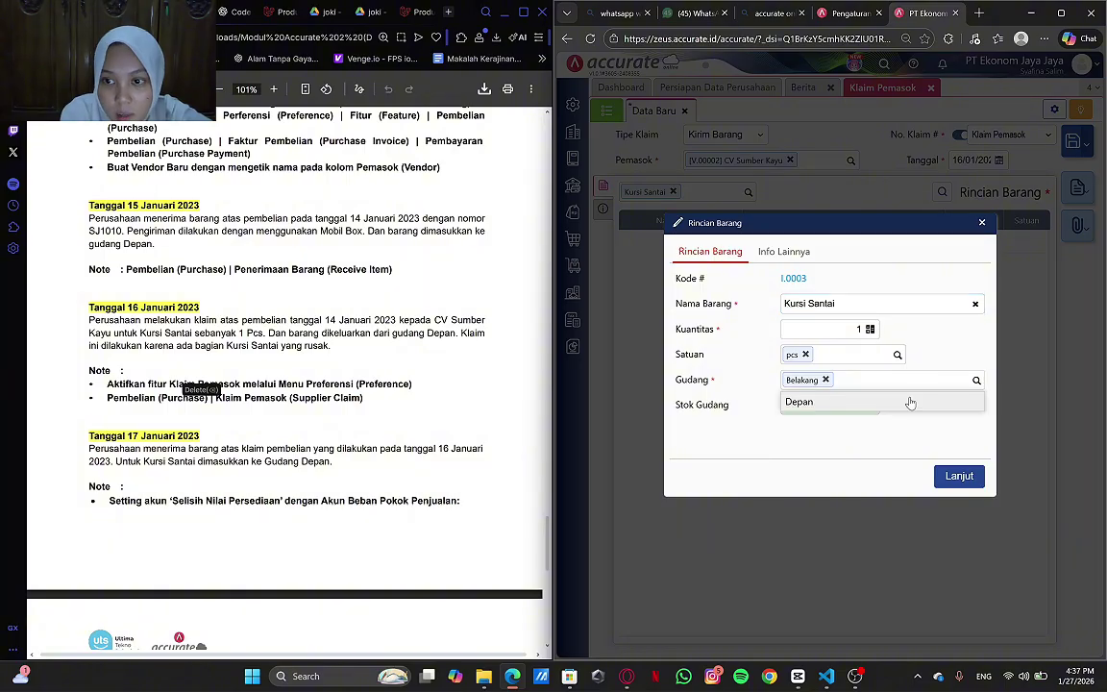
click(910, 403)
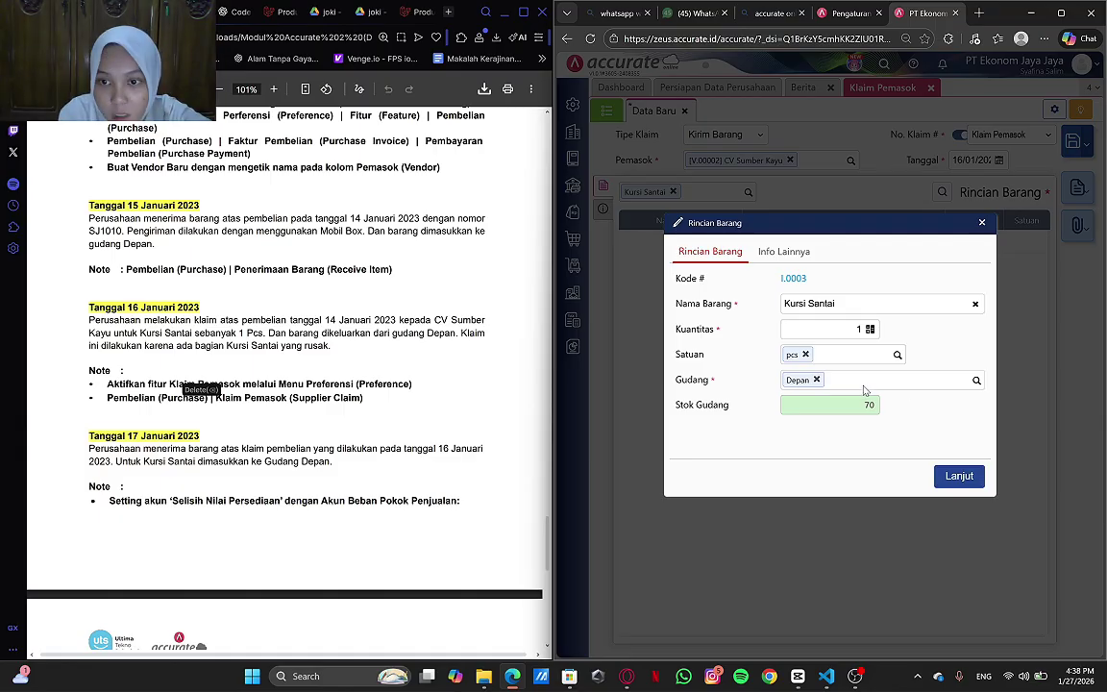
click(962, 478)
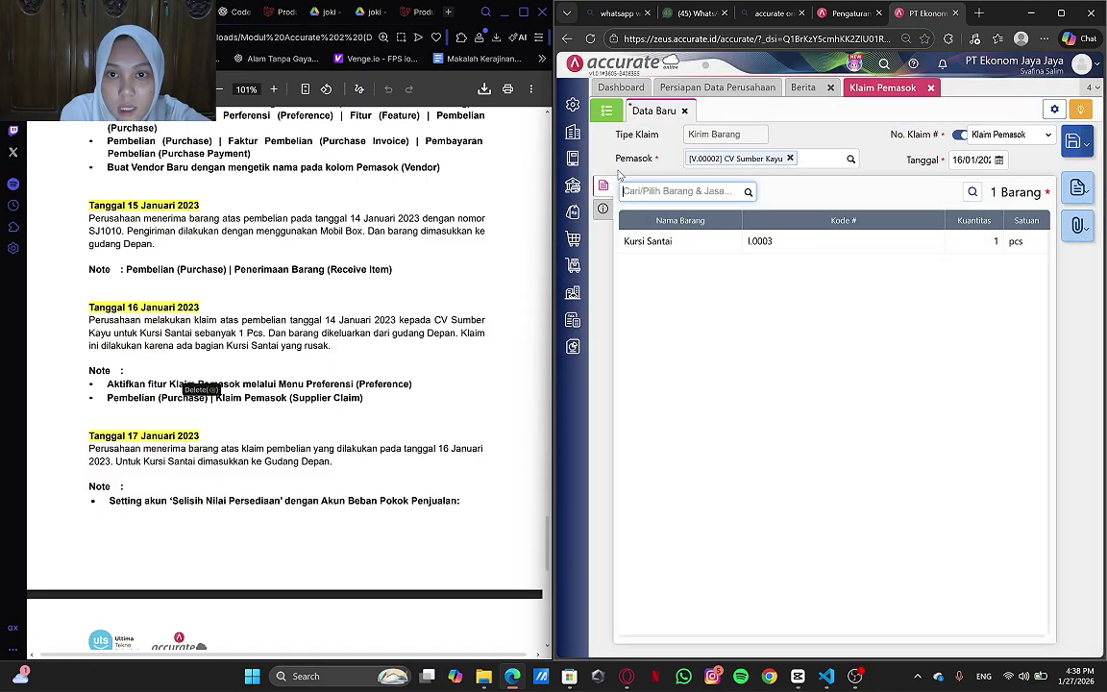
- Enter "Alamat Pemasok" as the Alamat Pemasok in the supplier claim's additional information
click(603, 209)
click(757, 251)
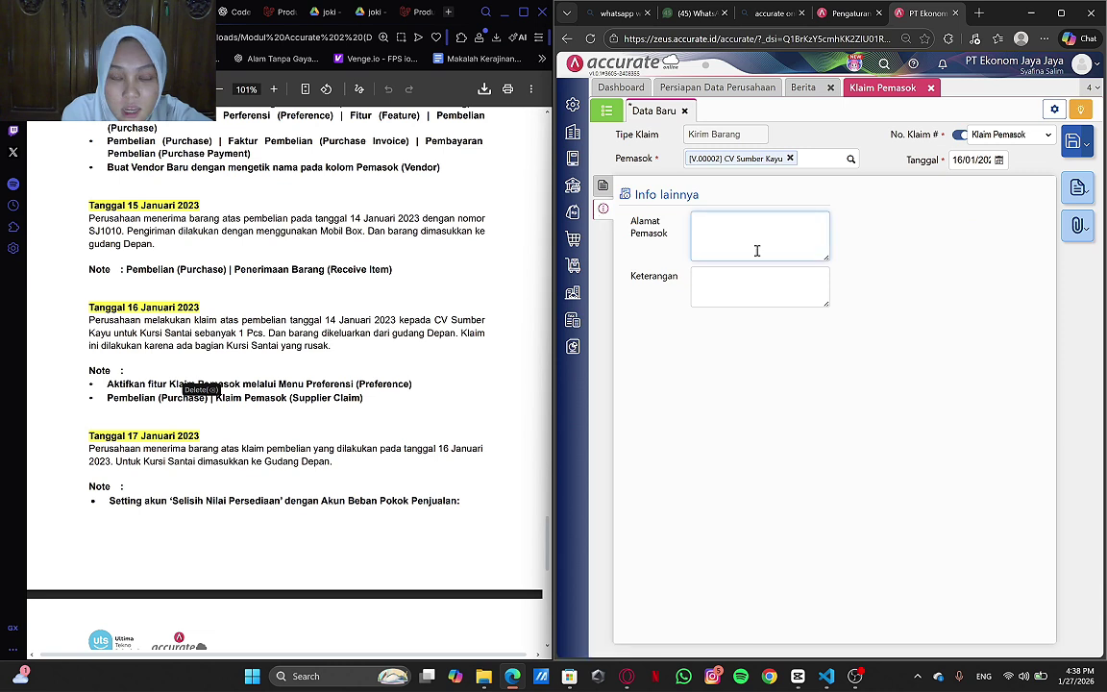
text(Alamat )
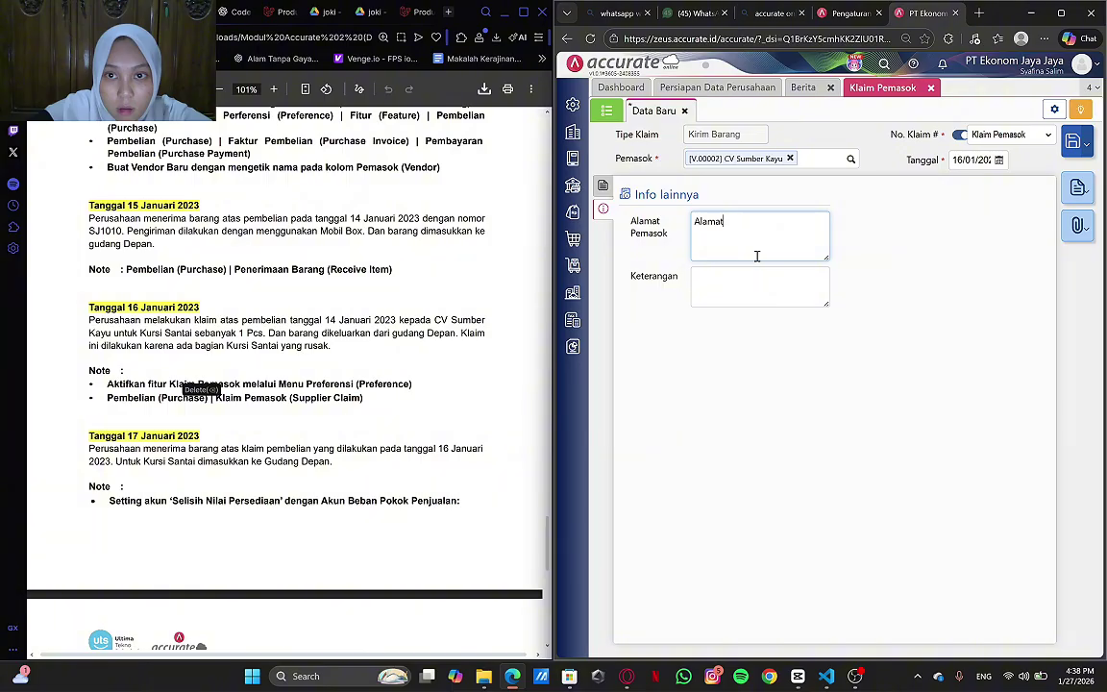
text(Pemas)
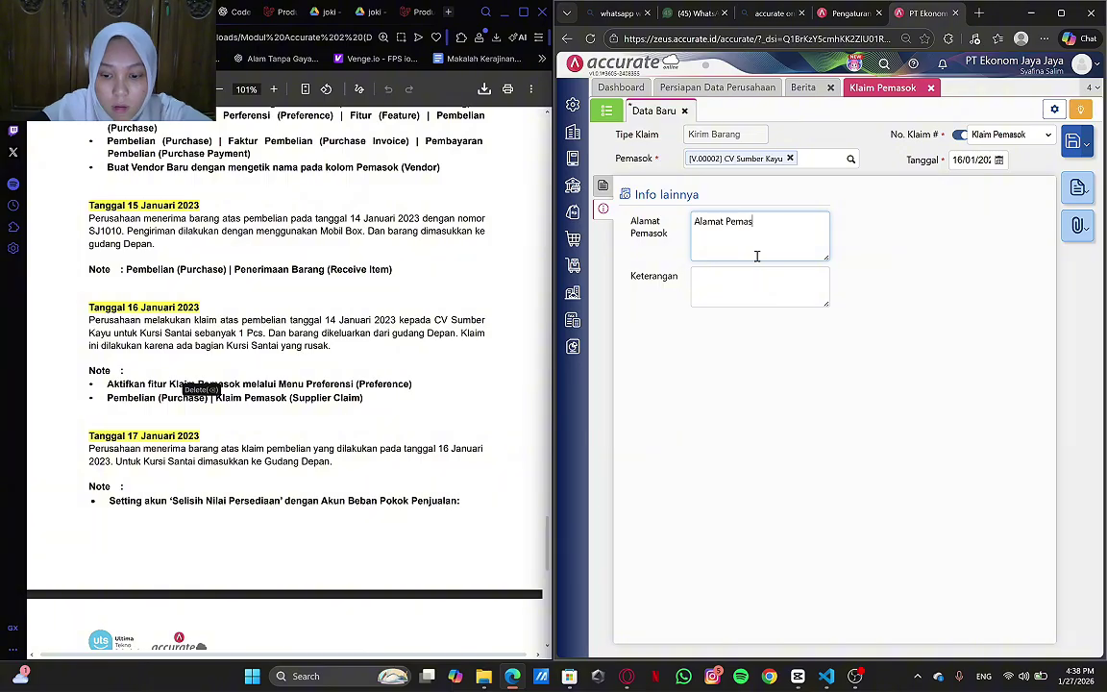
text(ok)
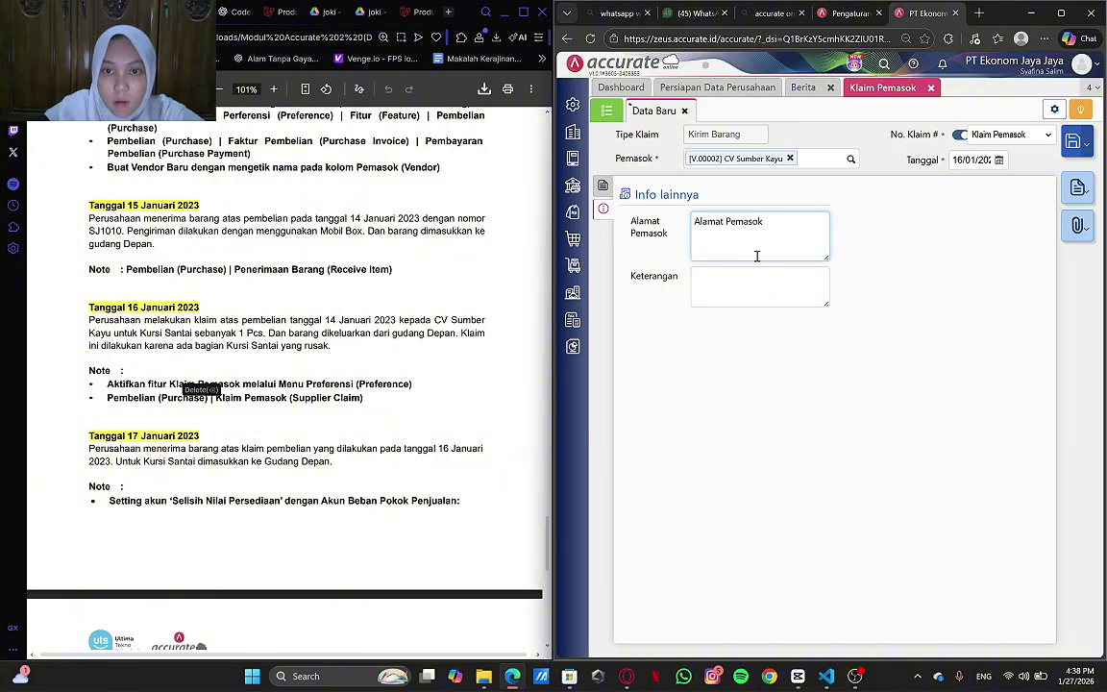
- Enter "Perusahaan melakukan klaim atas pembelian tanggal 14 Januari 2023 kepada CV Sumber Kayu untuk Kursi Santai sebanyak 1 Pcs" as the Keterangan and save the supplier claim
key(Tab)
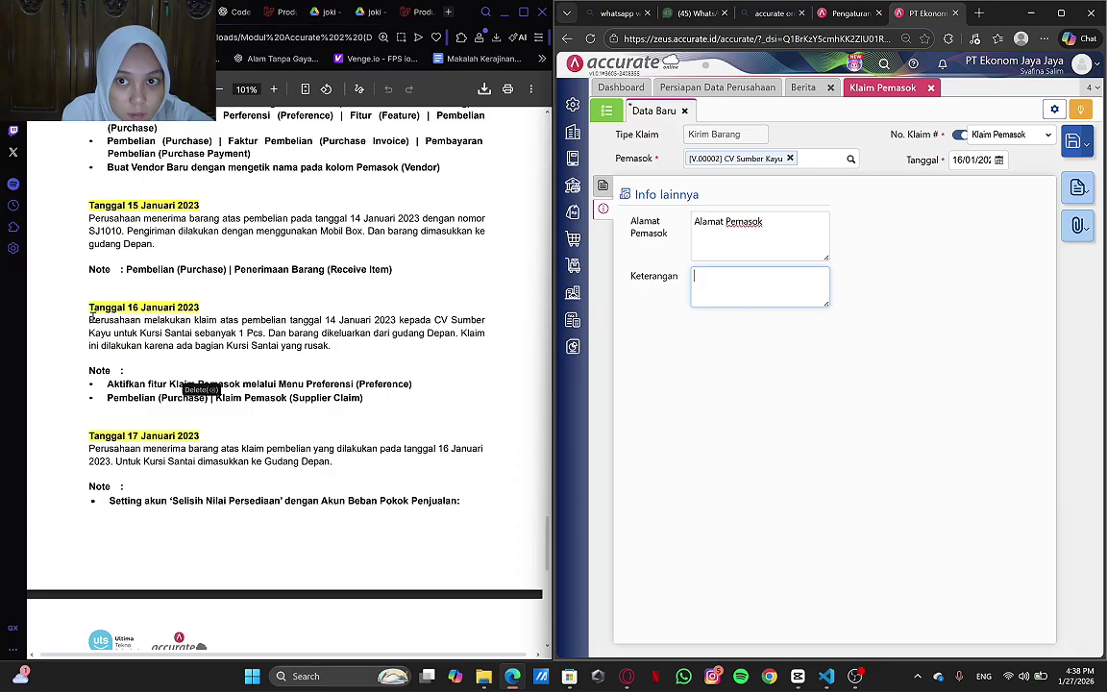
drag(90, 311, 262, 332)
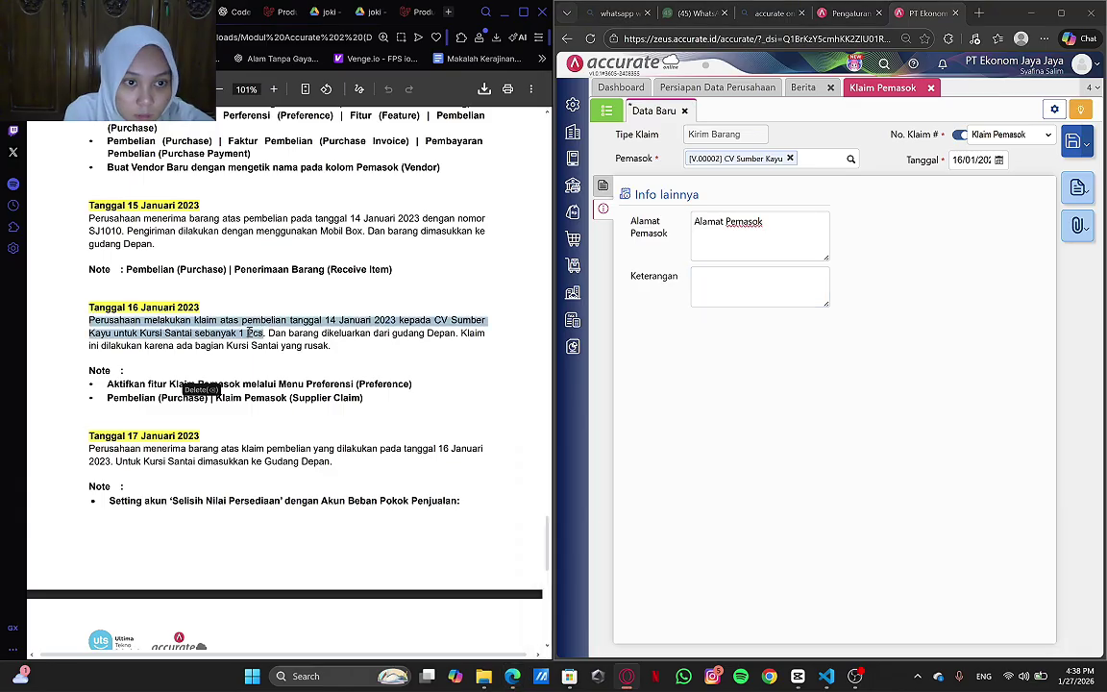
click(716, 285)
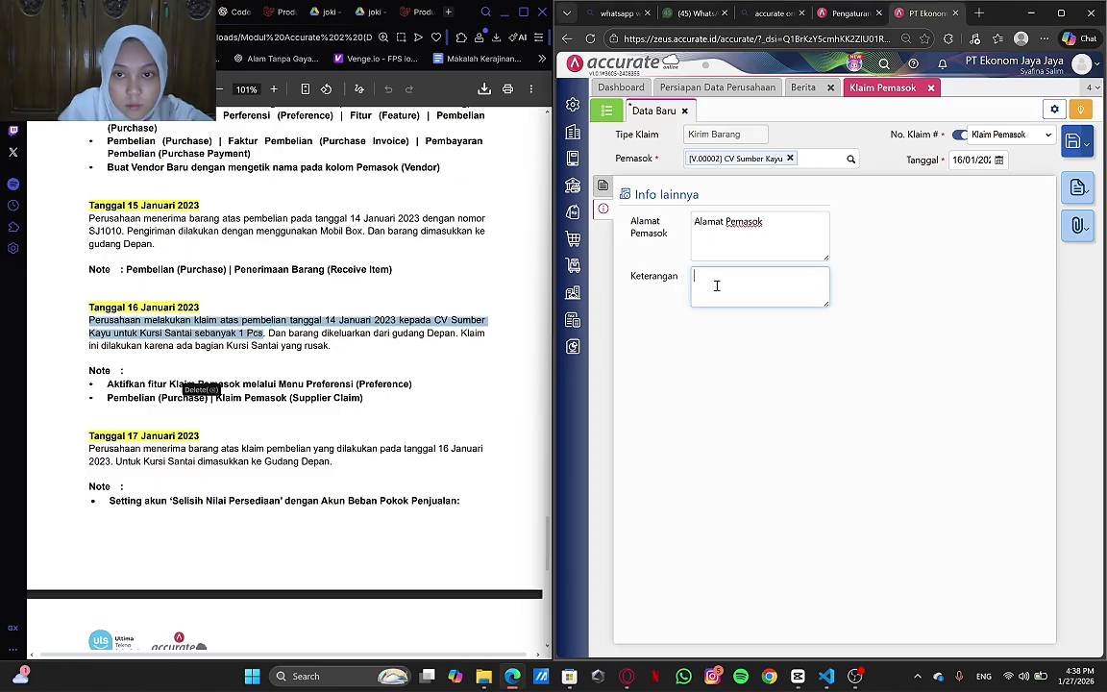
key(ctrl+v)
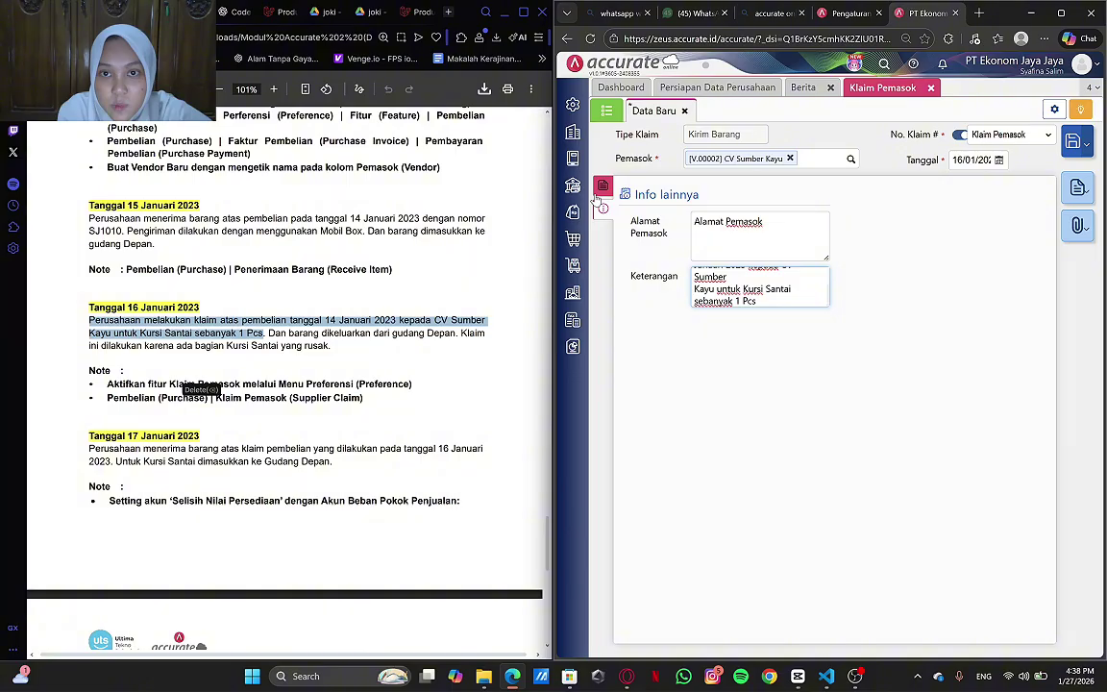
click(602, 187)
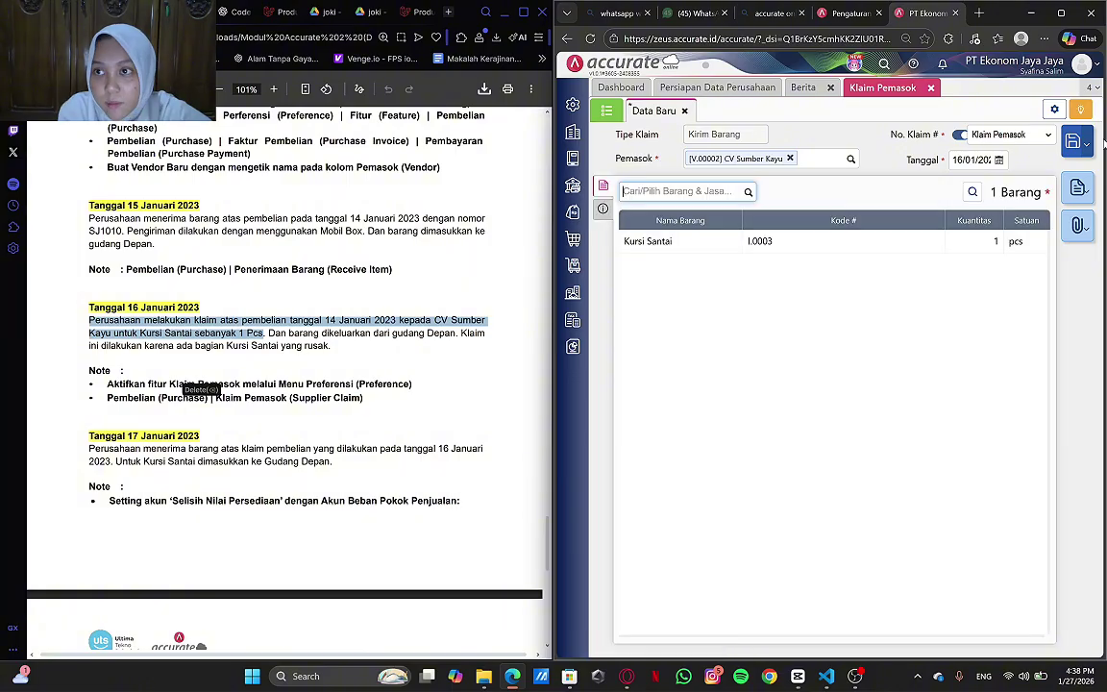
click(1074, 142)
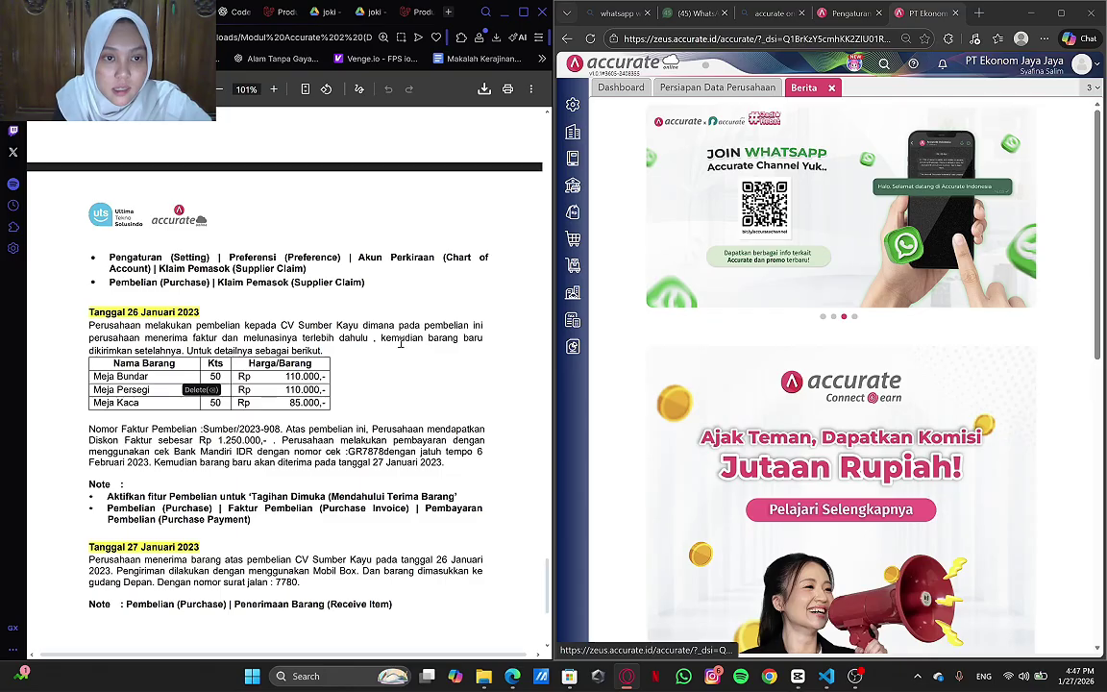
- Add [5999] Selisih Barang Diterima to the Beban Pokok Penjualan default accounts for Barang & Jasa and save the preferences
scroll(385, 445, up, 5)
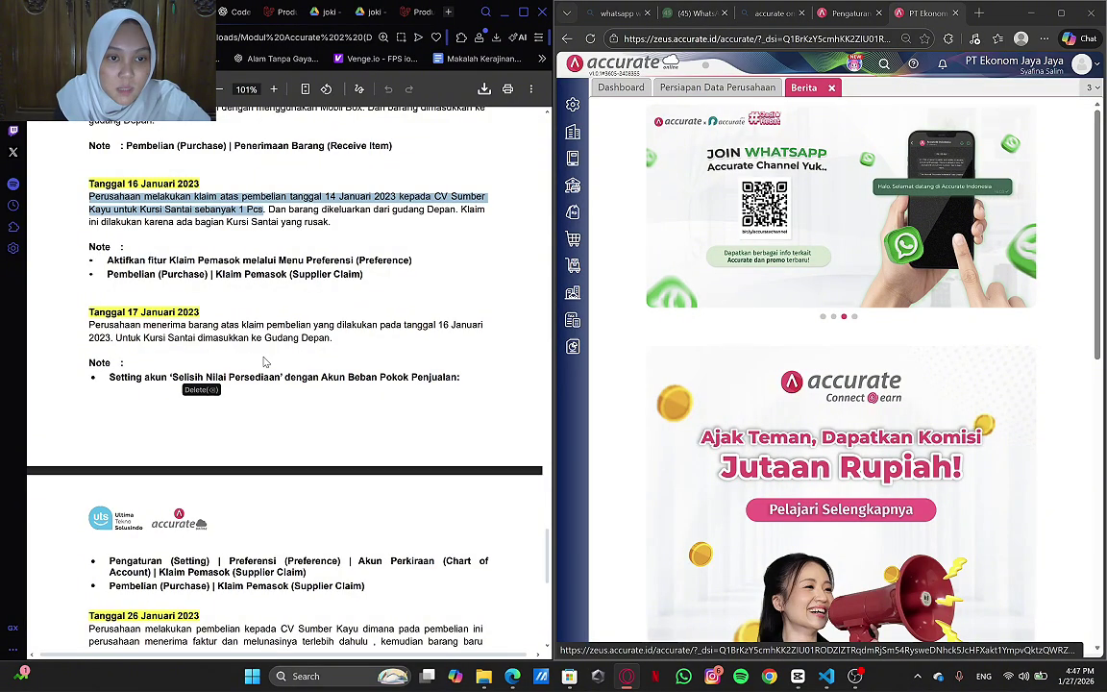
scroll(334, 381, down, 1)
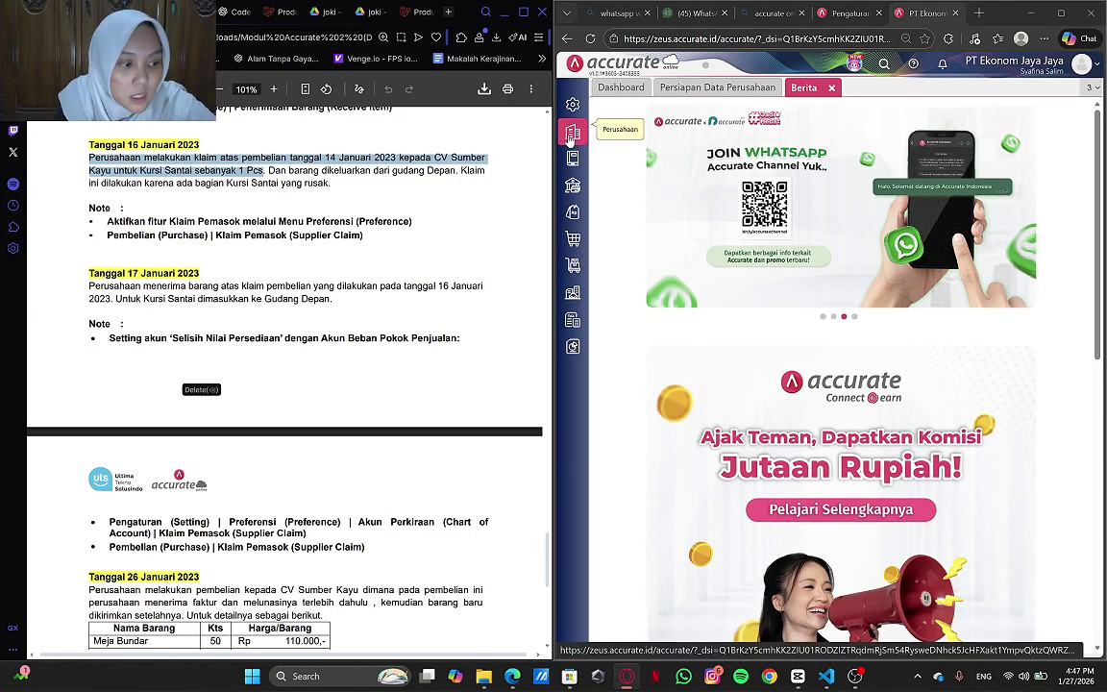
click(573, 104)
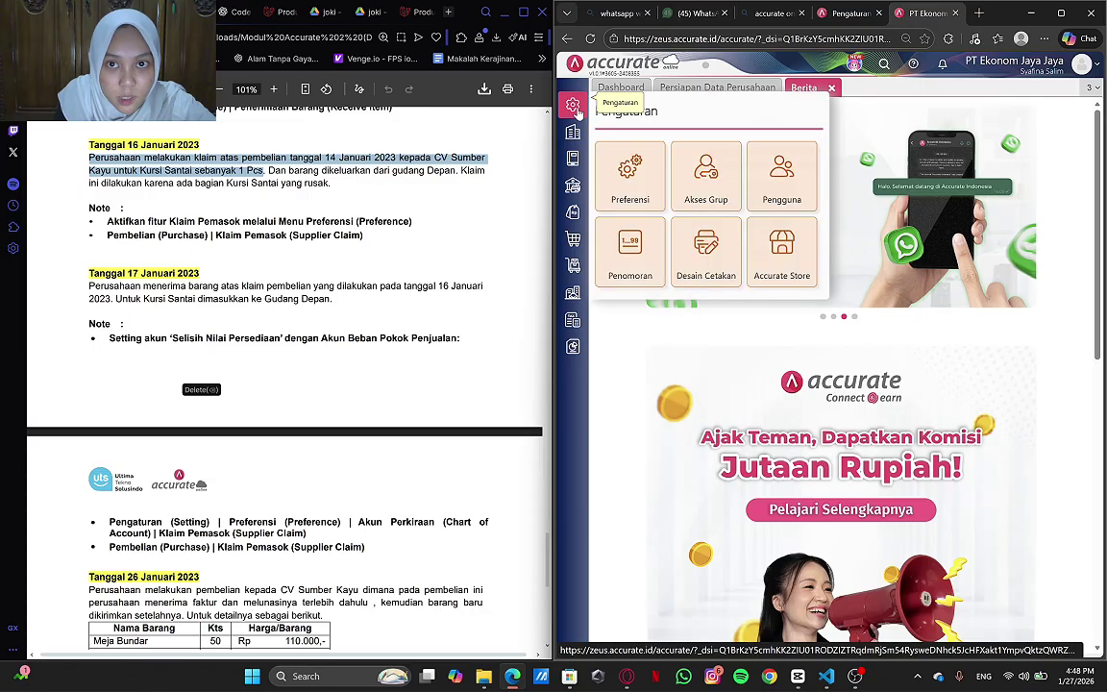
click(629, 168)
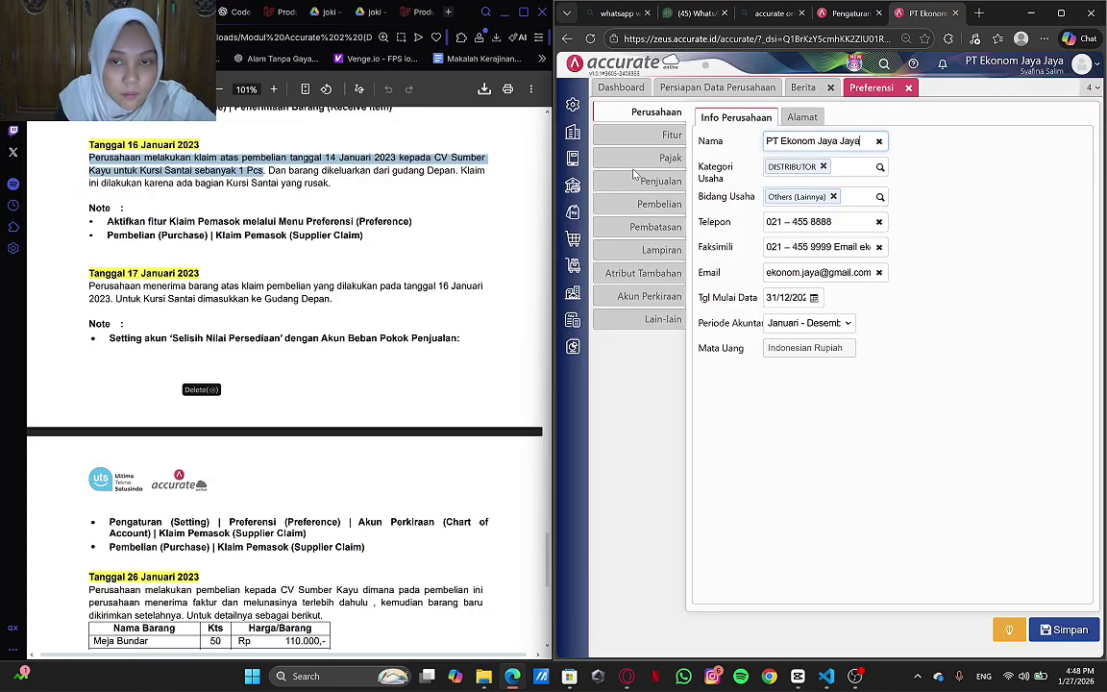
click(663, 296)
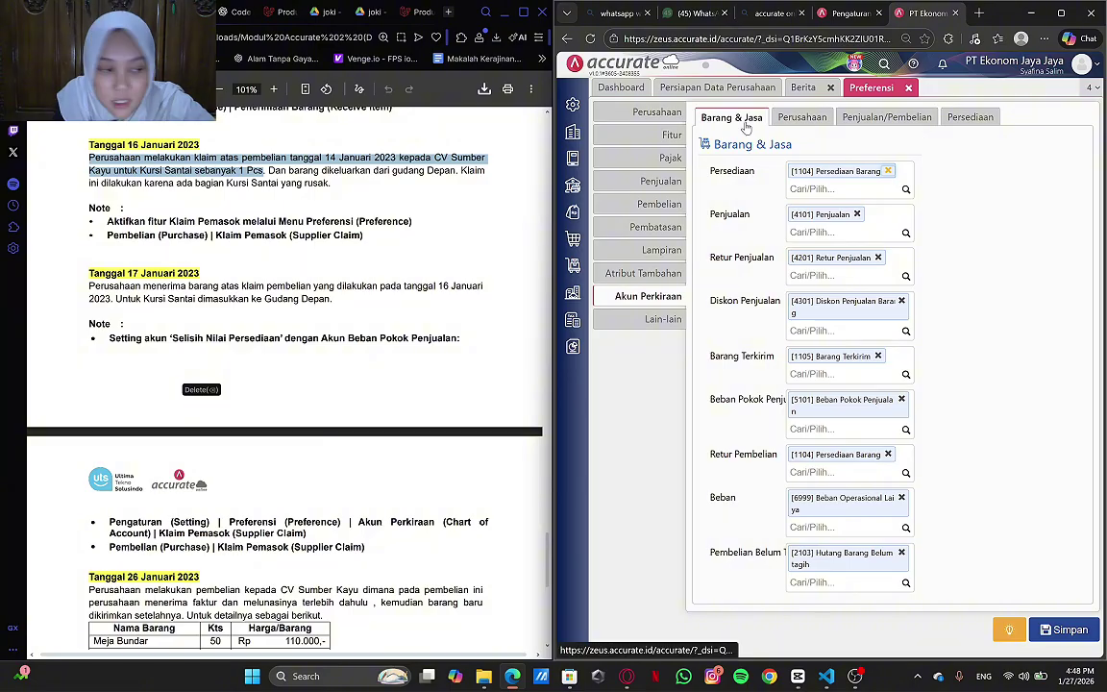
scroll(749, 343, down, 1)
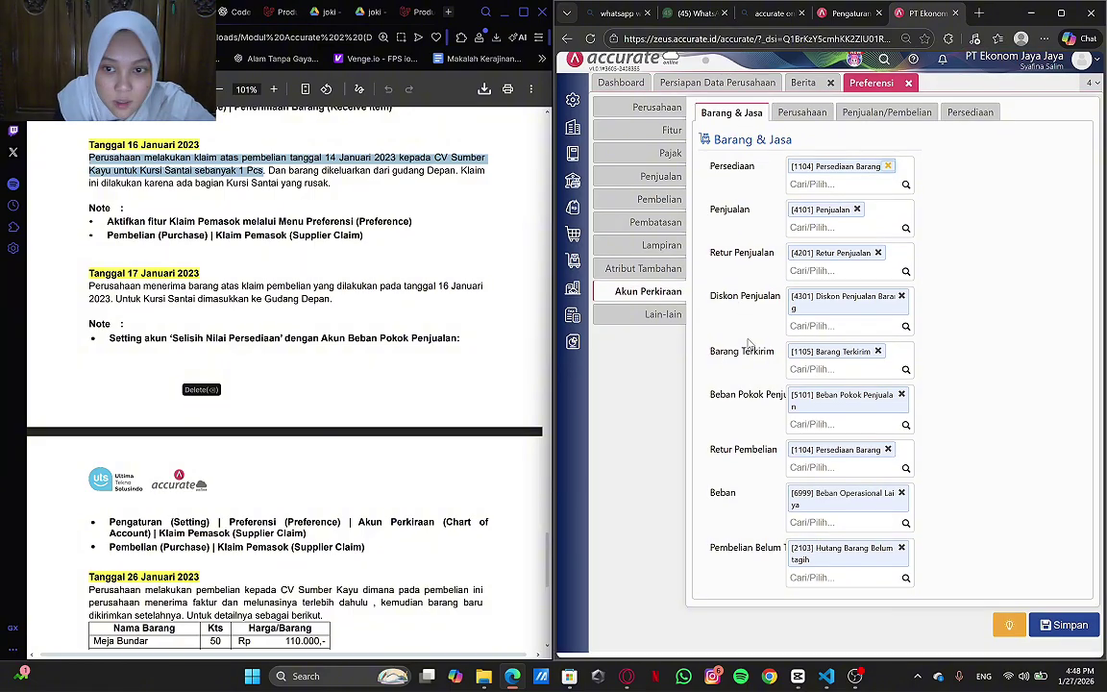
scroll(749, 343, up, 1)
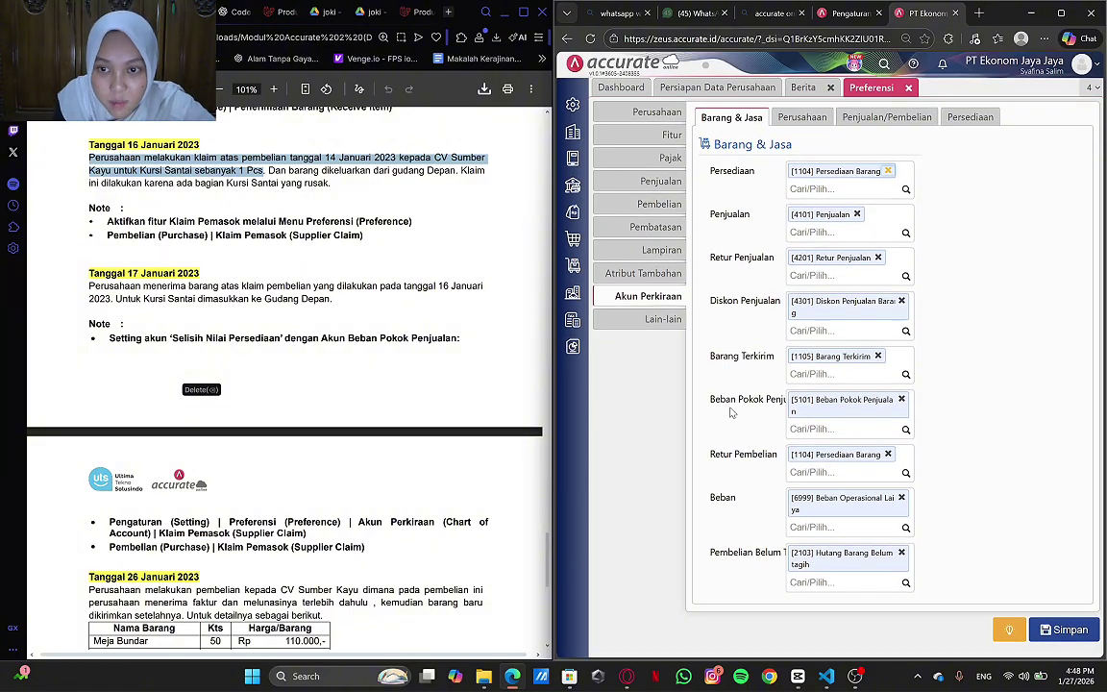
click(909, 427)
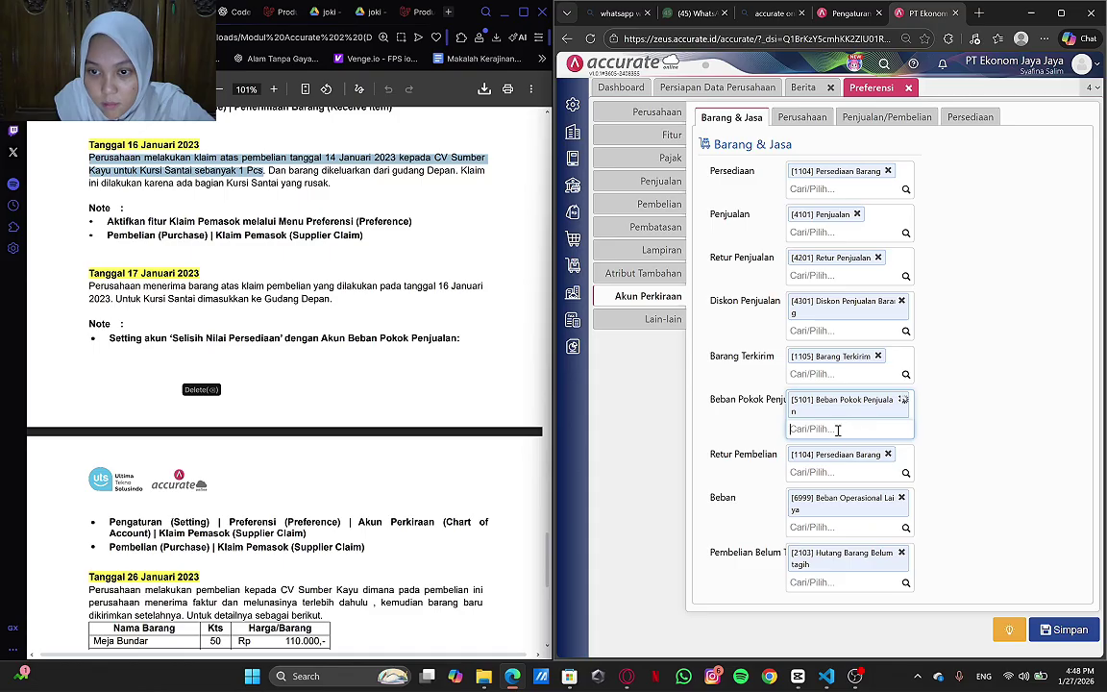
text(sel)
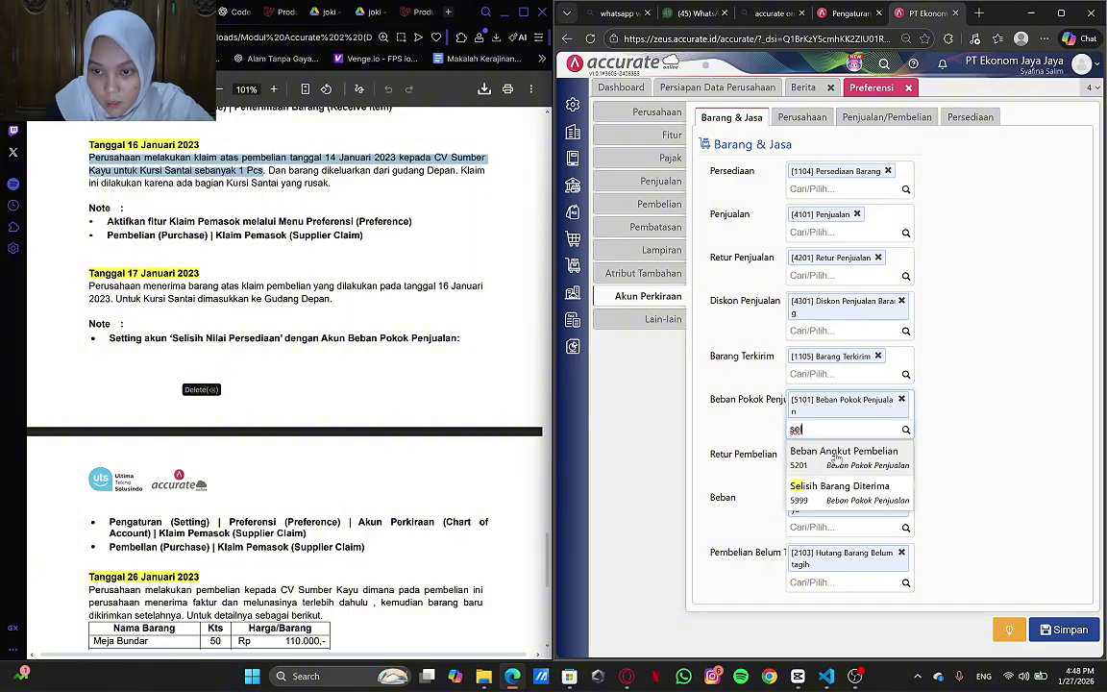
click(840, 487)
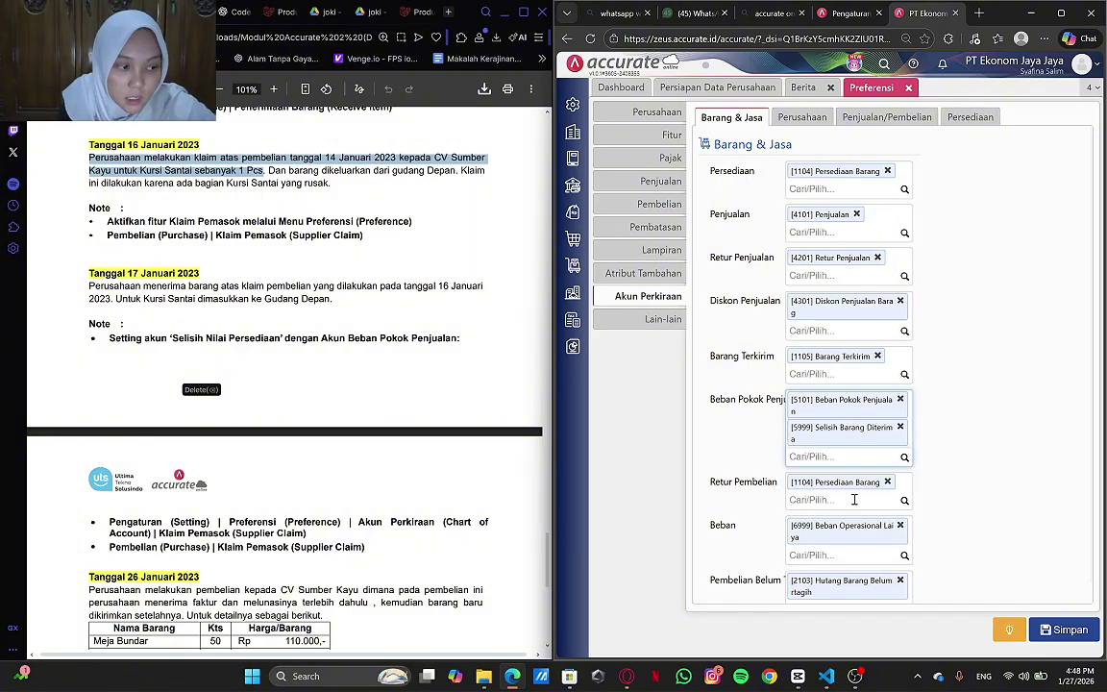
click(1067, 630)
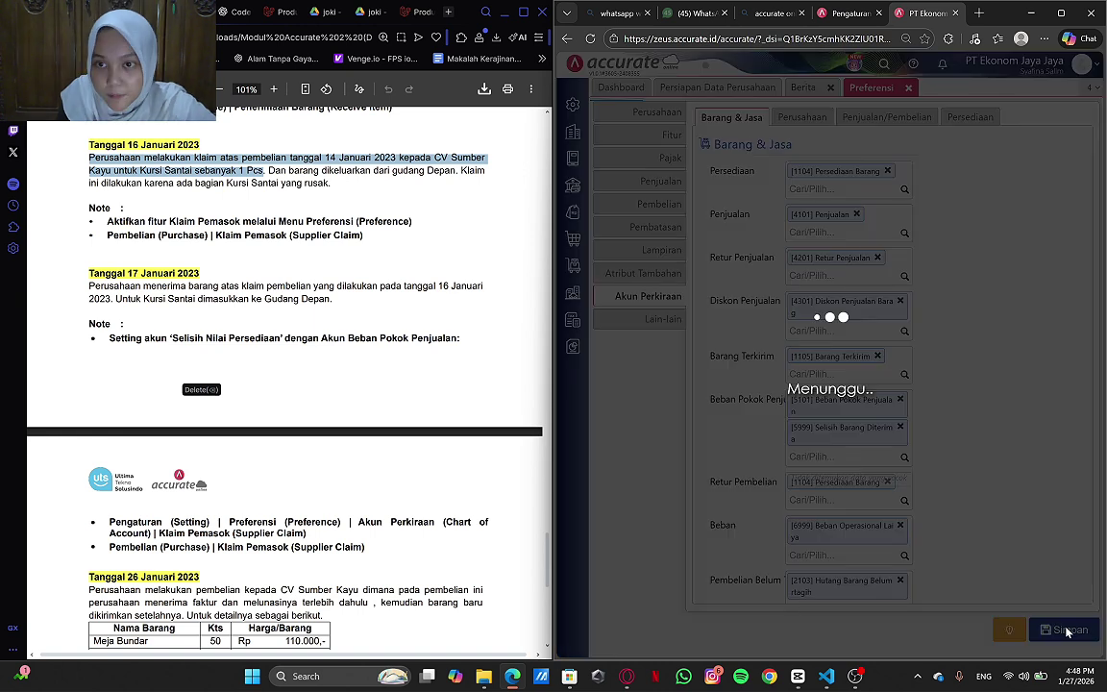
- Save the account preferences with [5101] Beban Pokok Penjualan as Klaim Pemasok's Selisih Nilai Persediaan account
click(574, 105)
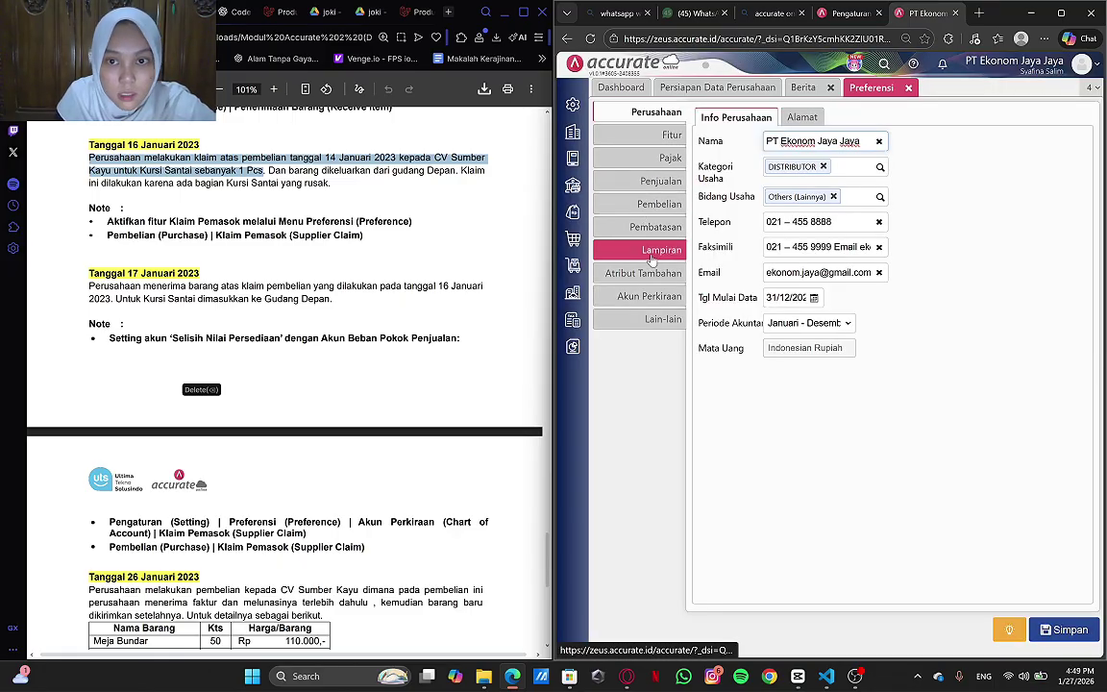
click(646, 295)
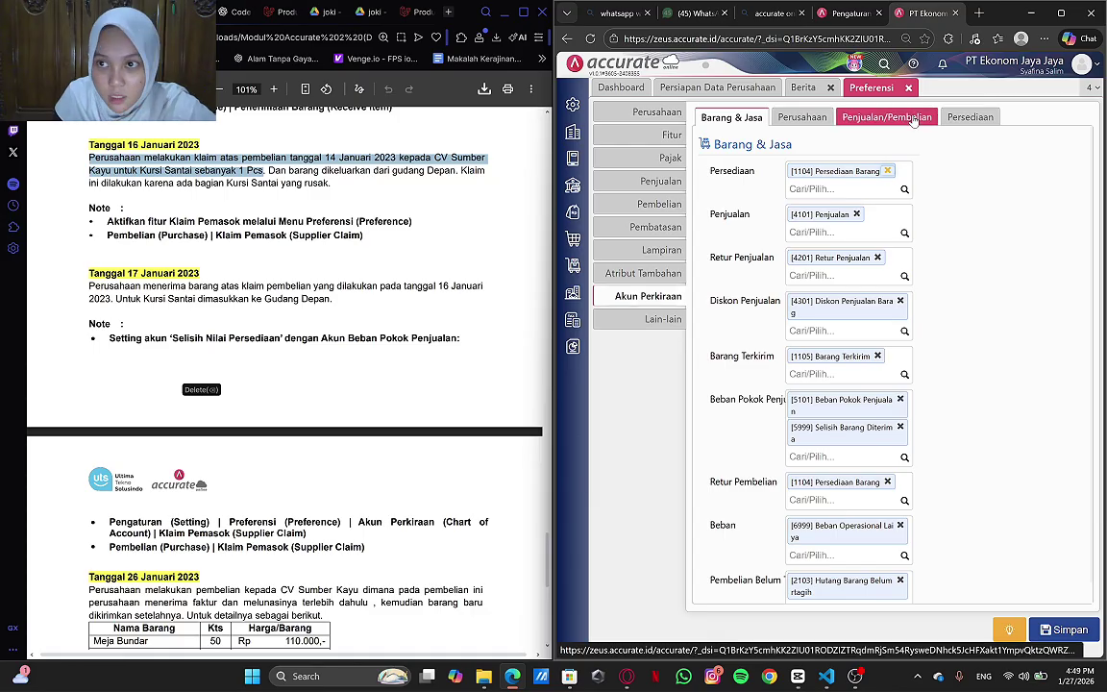
click(964, 120)
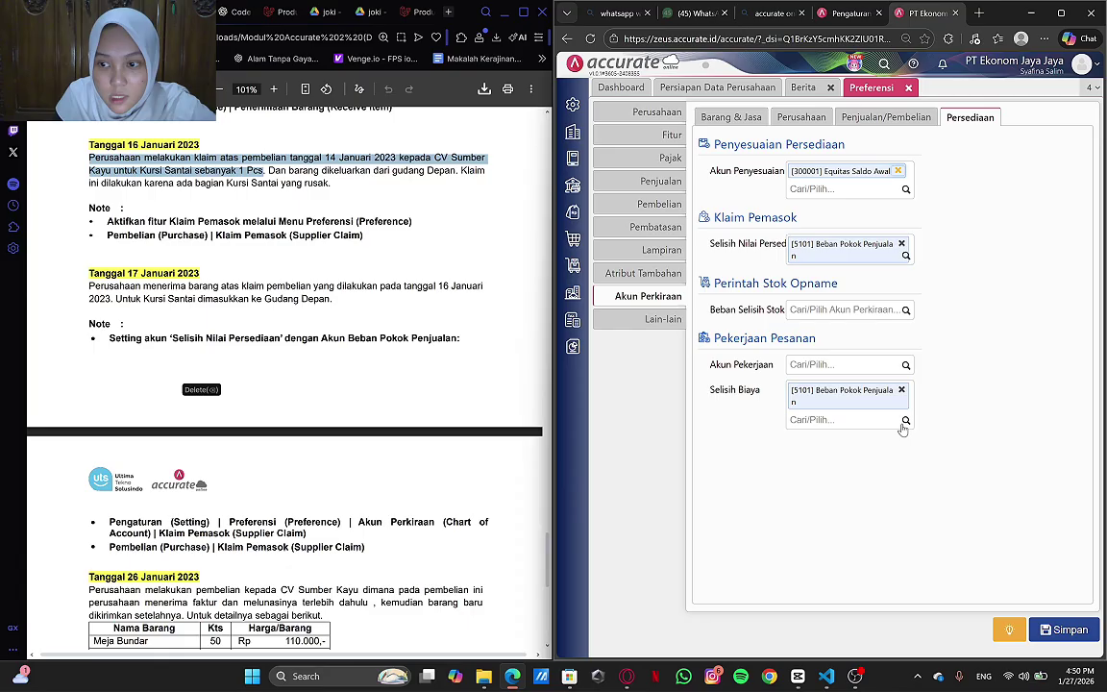
click(1065, 633)
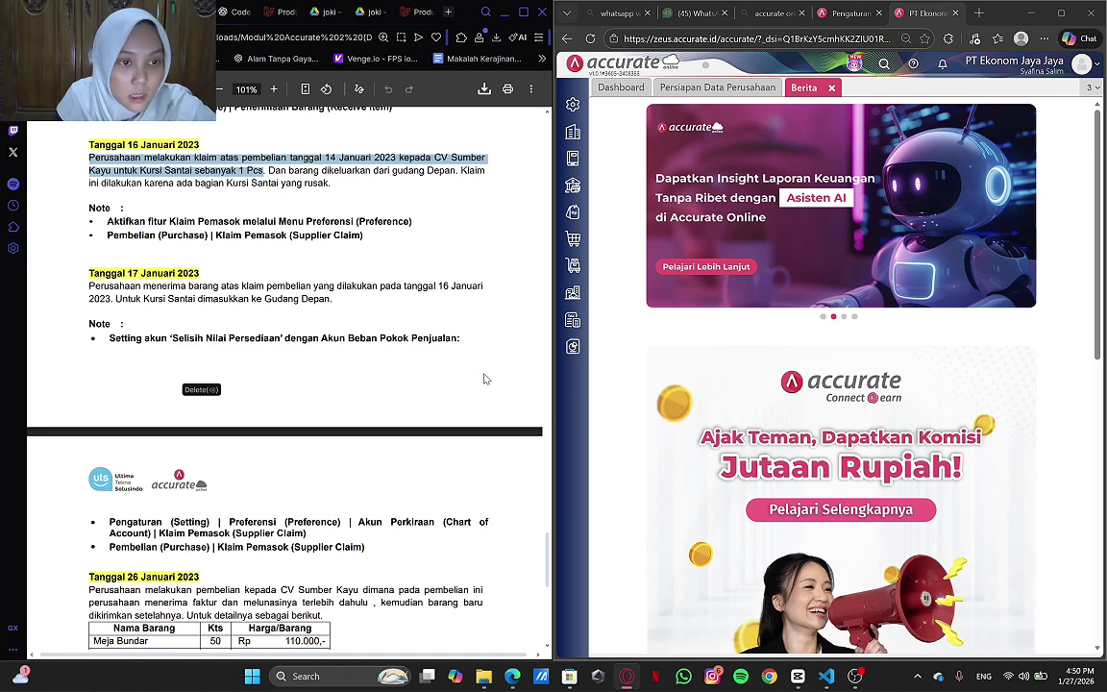
- Create a new supplier claim of type Terima Barang, copying 1 pcs of Kursi Santai from CV Sumber Kayu's 16 January claim shipment
click(312, 344)
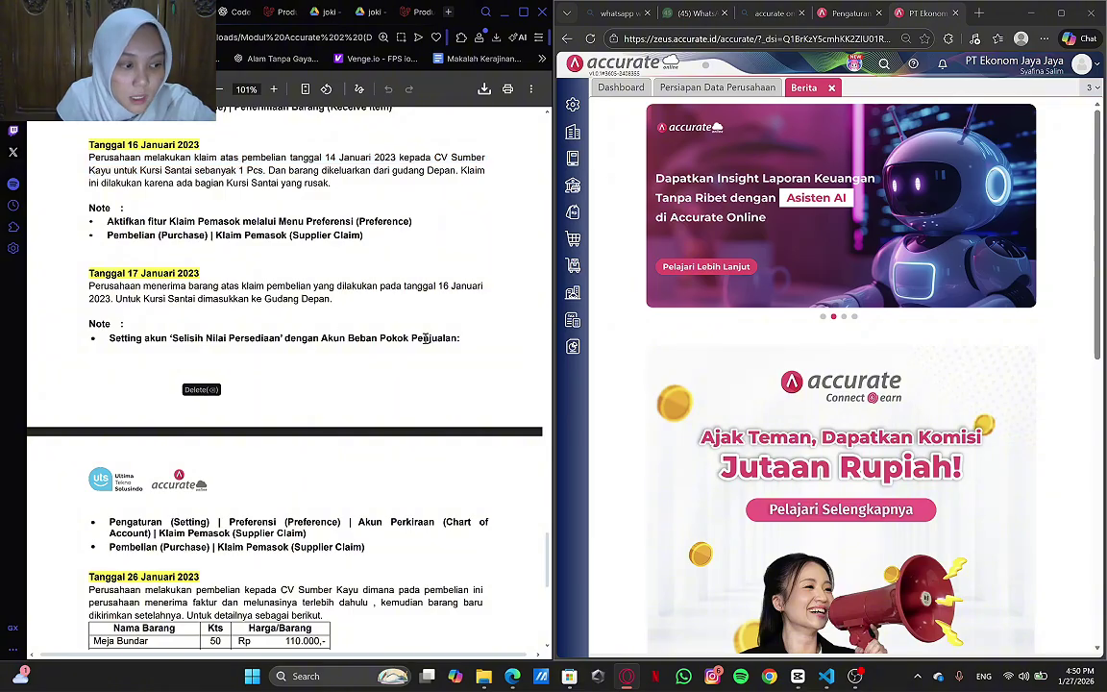
click(573, 239)
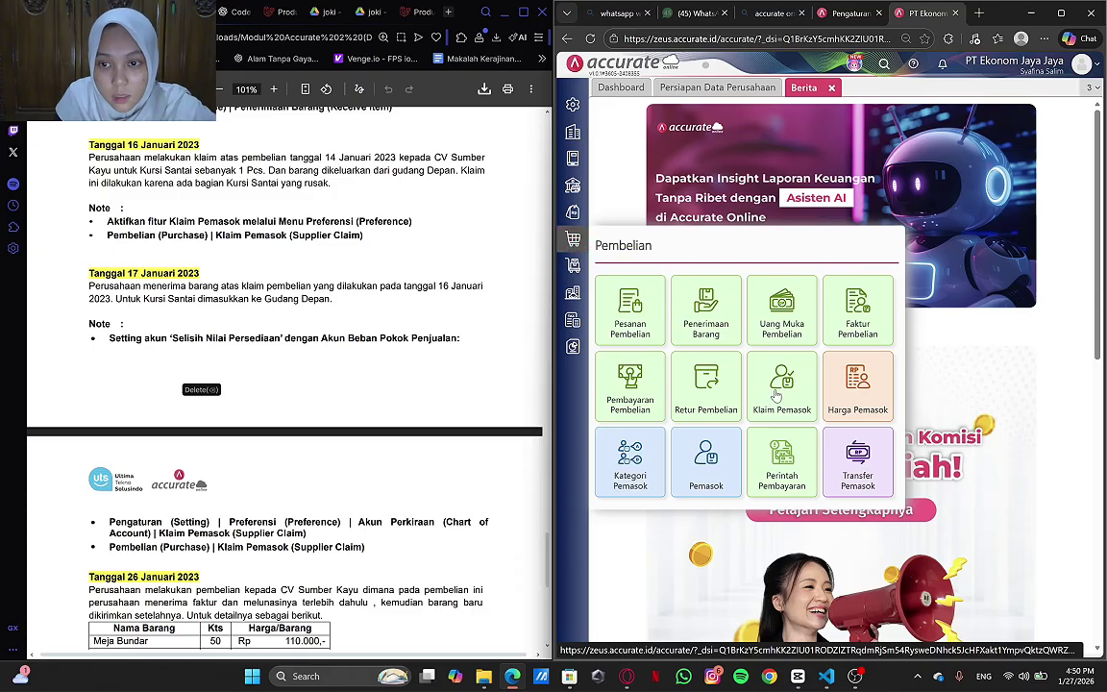
click(777, 392)
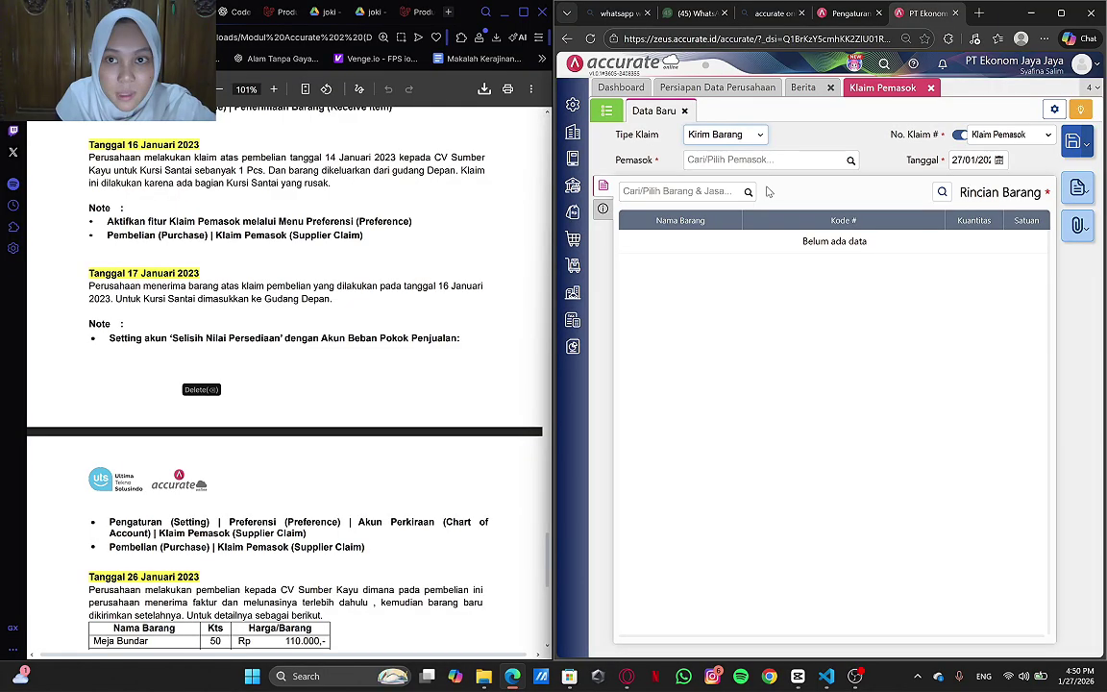
click(754, 137)
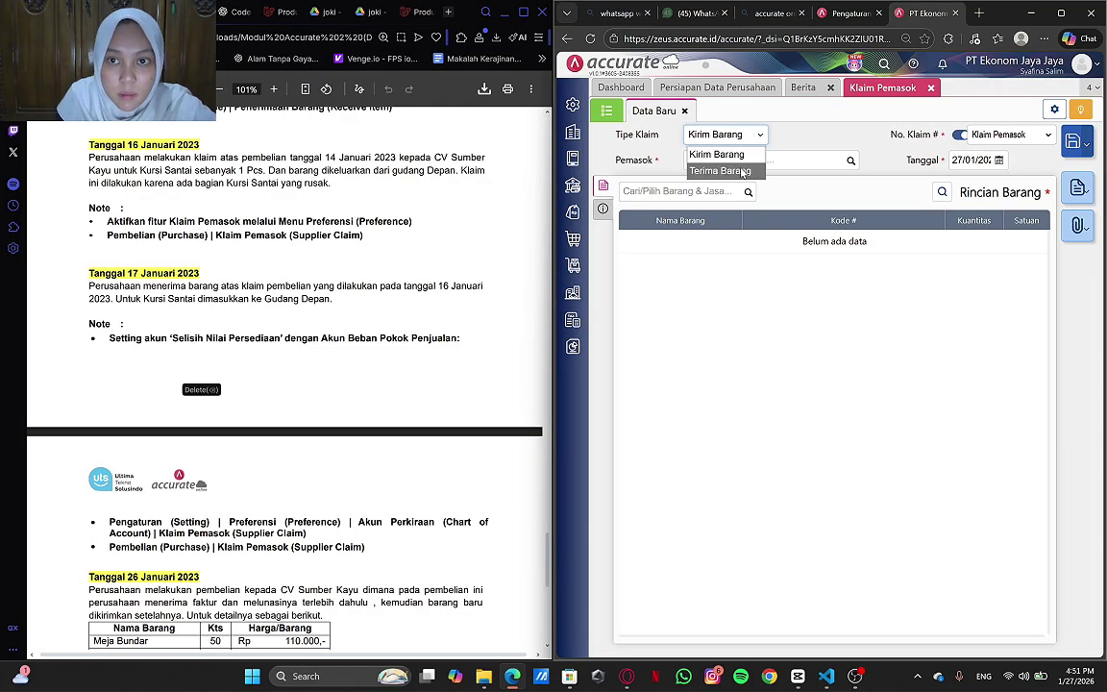
click(730, 170)
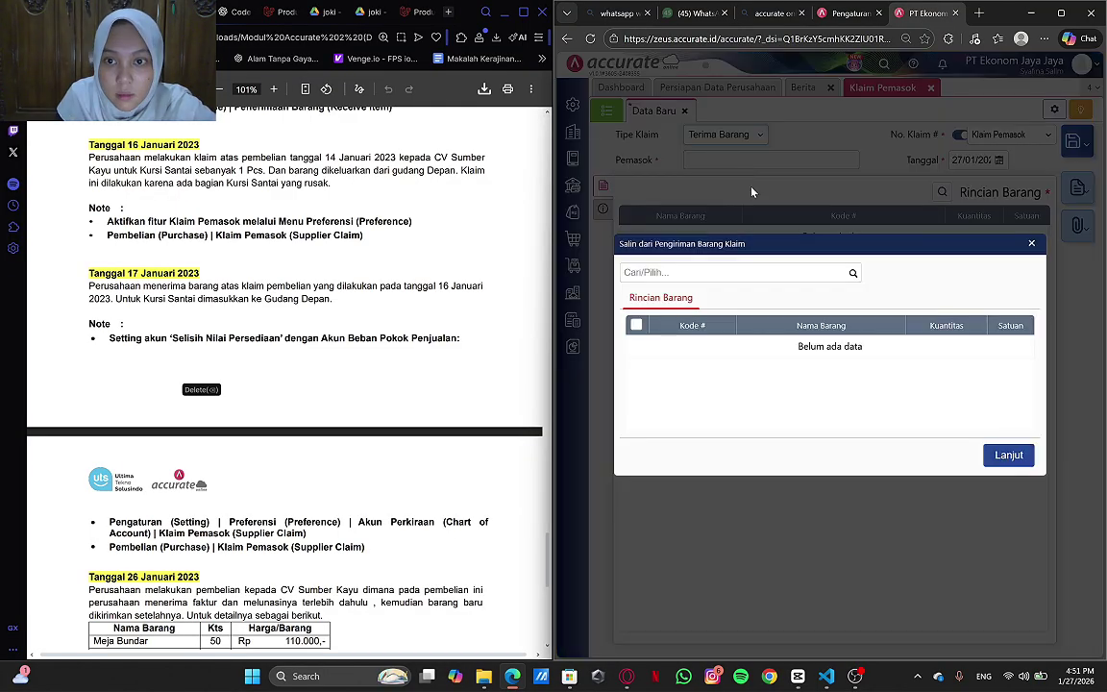
click(853, 273)
click(828, 303)
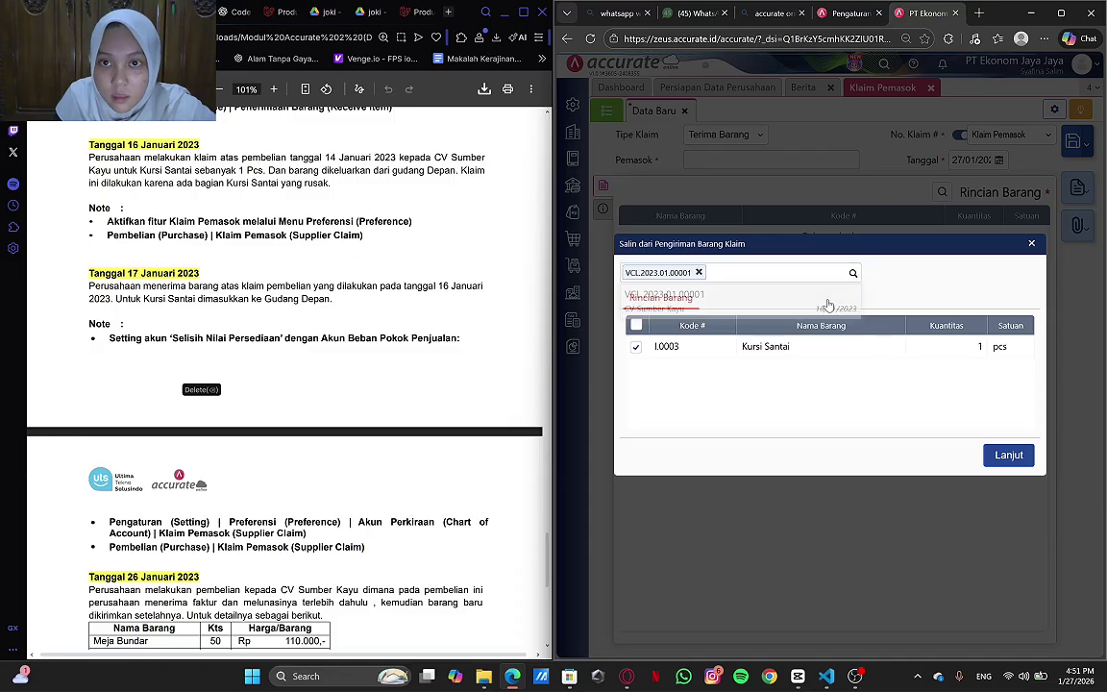
click(998, 460)
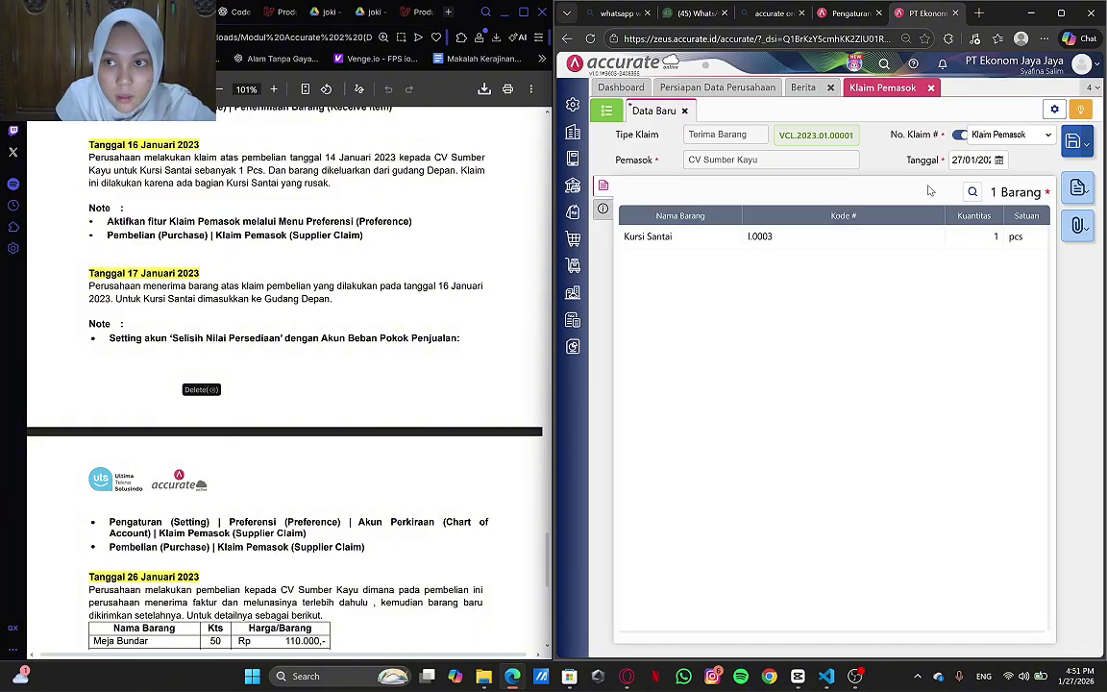
- Set the claim receipt's Tanggal to 17 January 2023
click(991, 162)
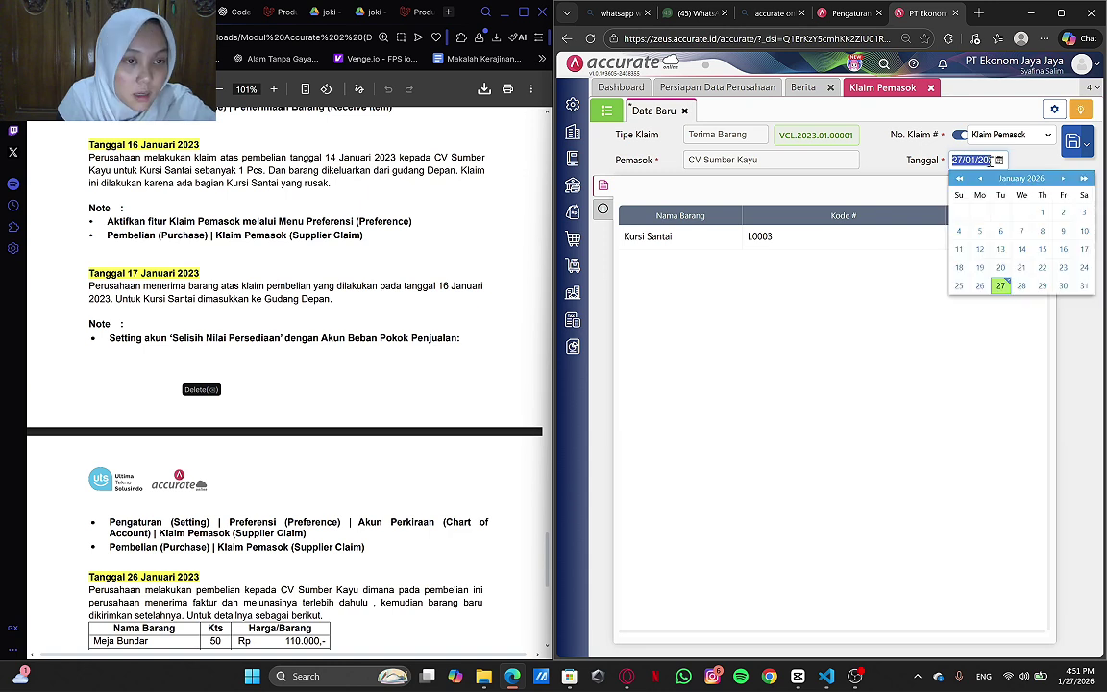
text(1)
text(7/01/)
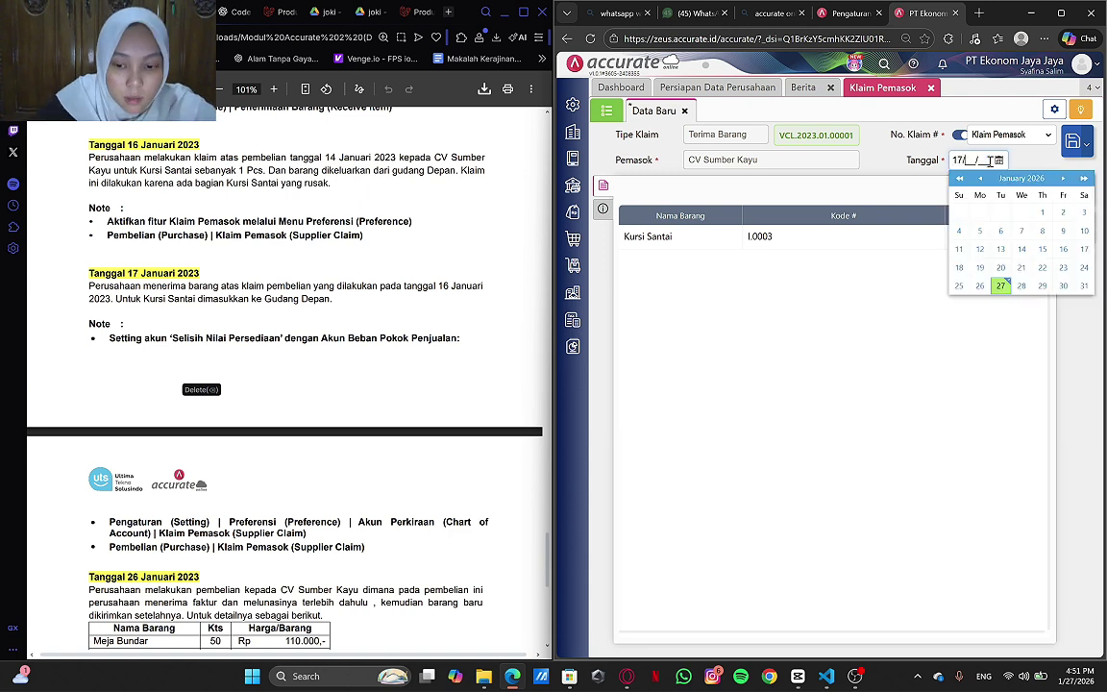
text(202)
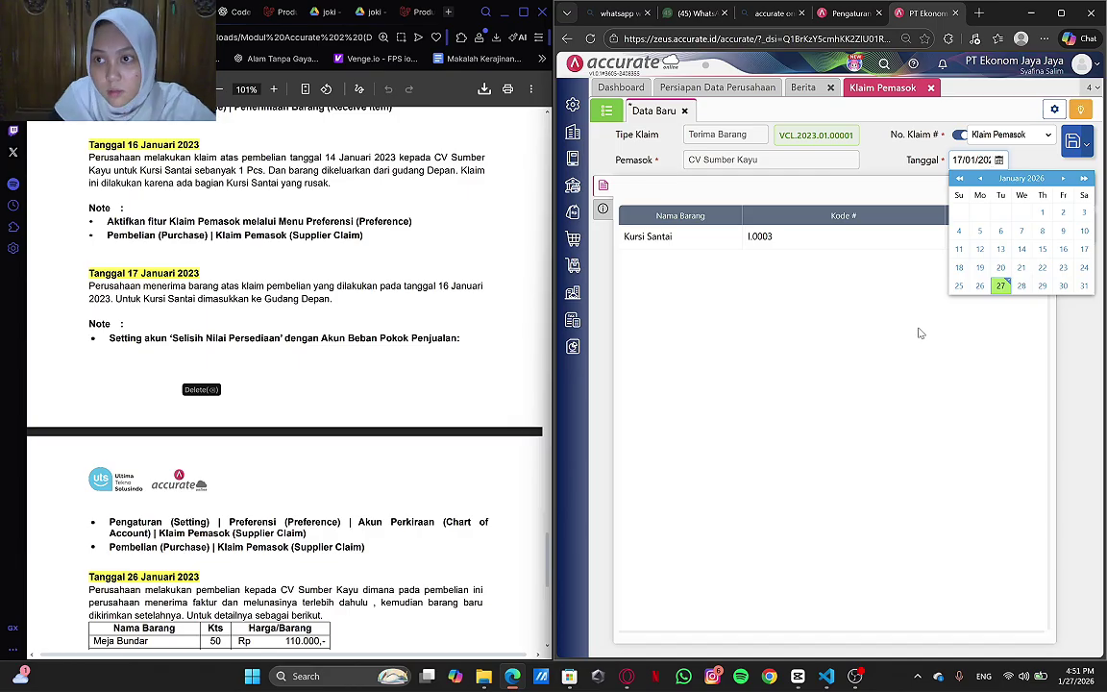
click(1028, 160)
click(998, 160)
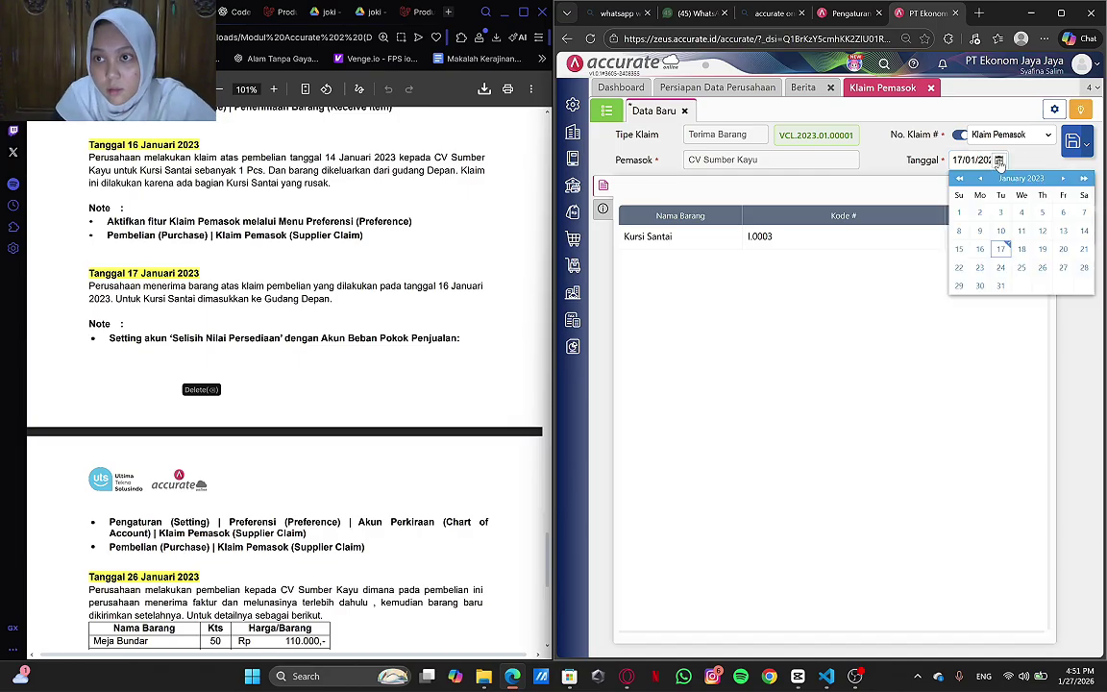
click(894, 419)
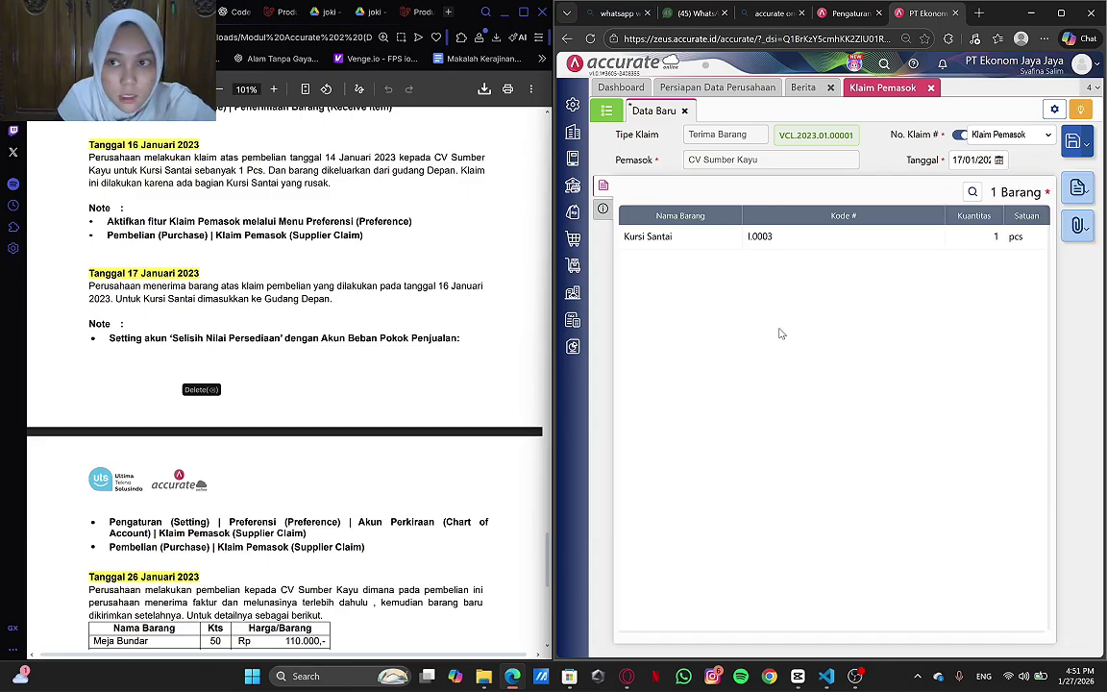
- Enter "Alamat Pemasok" as the Alamat Pemasok in the claim receipt's additional information
click(602, 209)
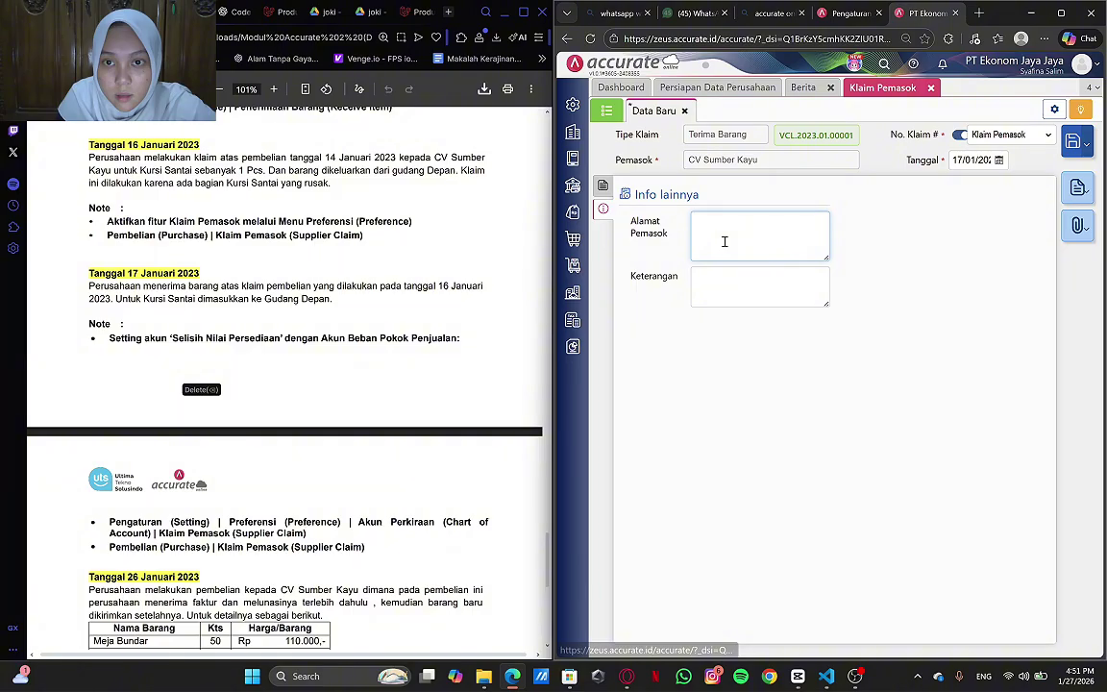
text(A)
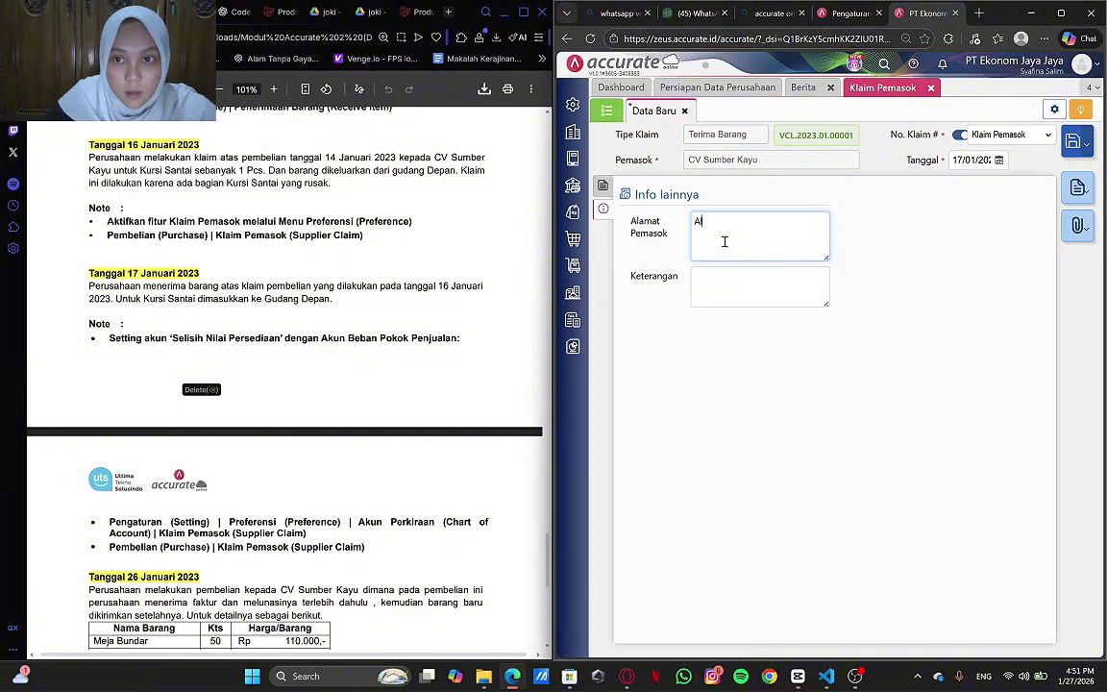
text(lamat Pem)
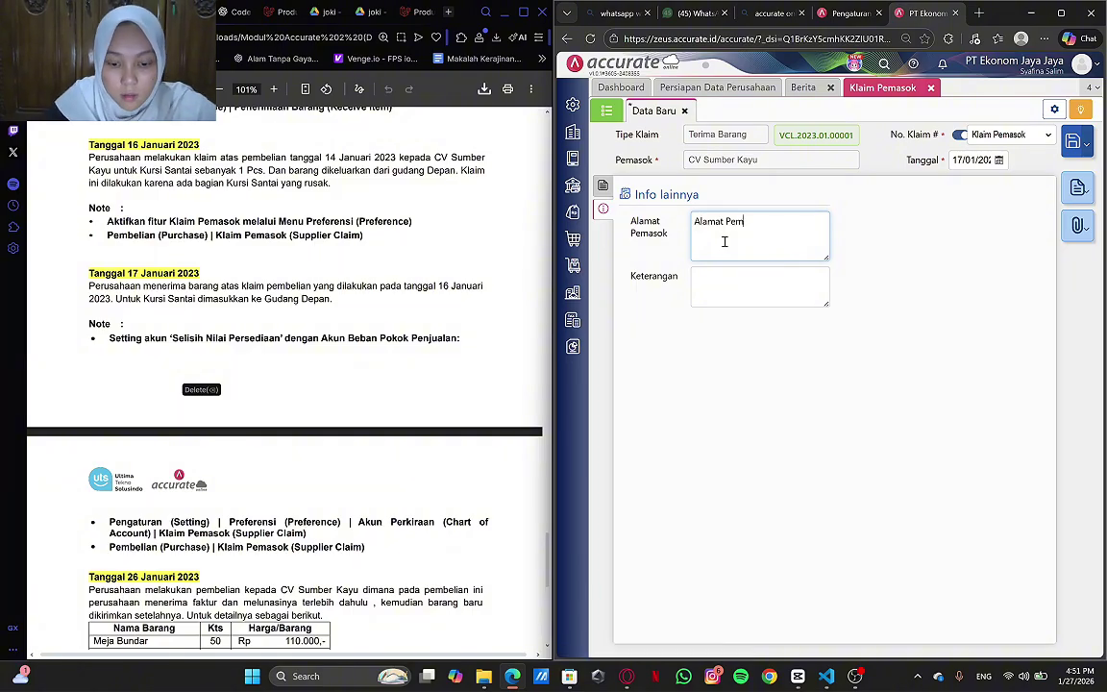
text(asok)
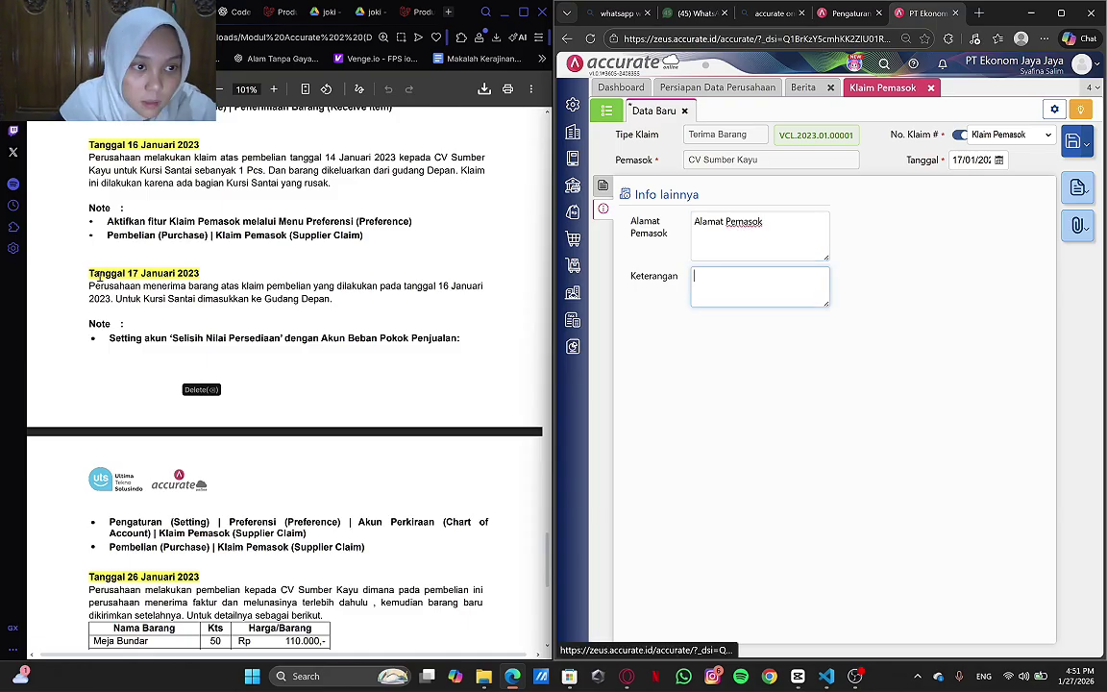
- Enter "Perusahaan menerima barang atas klaim pembelian yang dilakukan pada tanggal 16 Januari 2023" as the claim receipt's Keterangan and return to its item details
drag(89, 285, 102, 299)
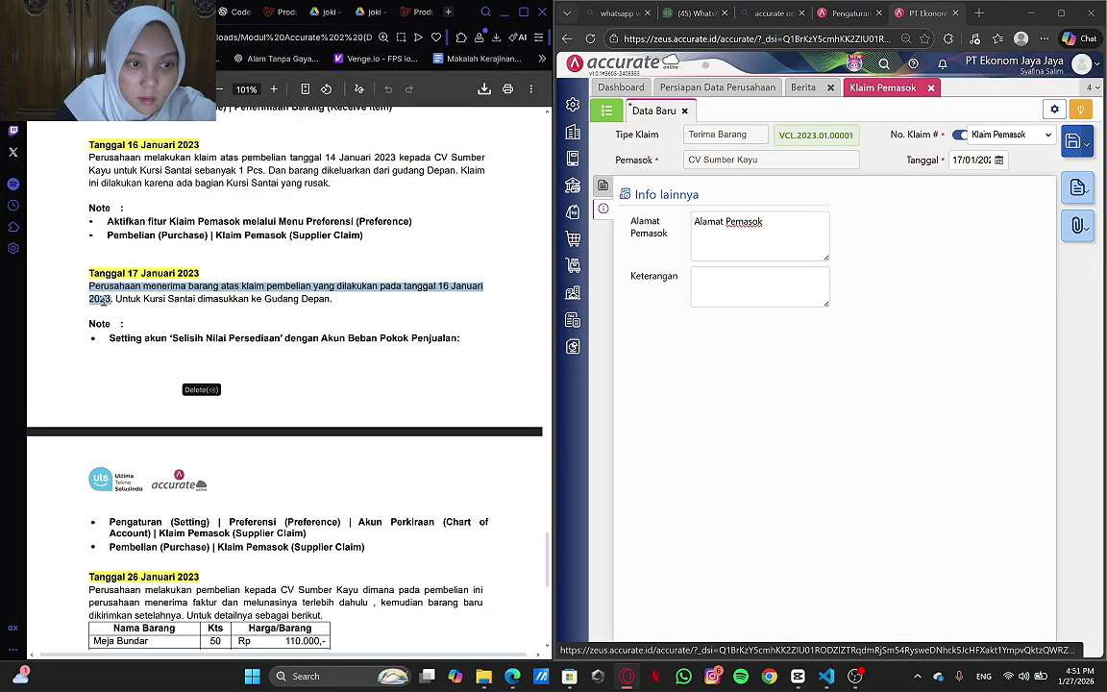
click(748, 295)
text(Perusahaan menerima barang atas klaim pembelian yang dilakukan pada tanggal 16 Januari 2023)
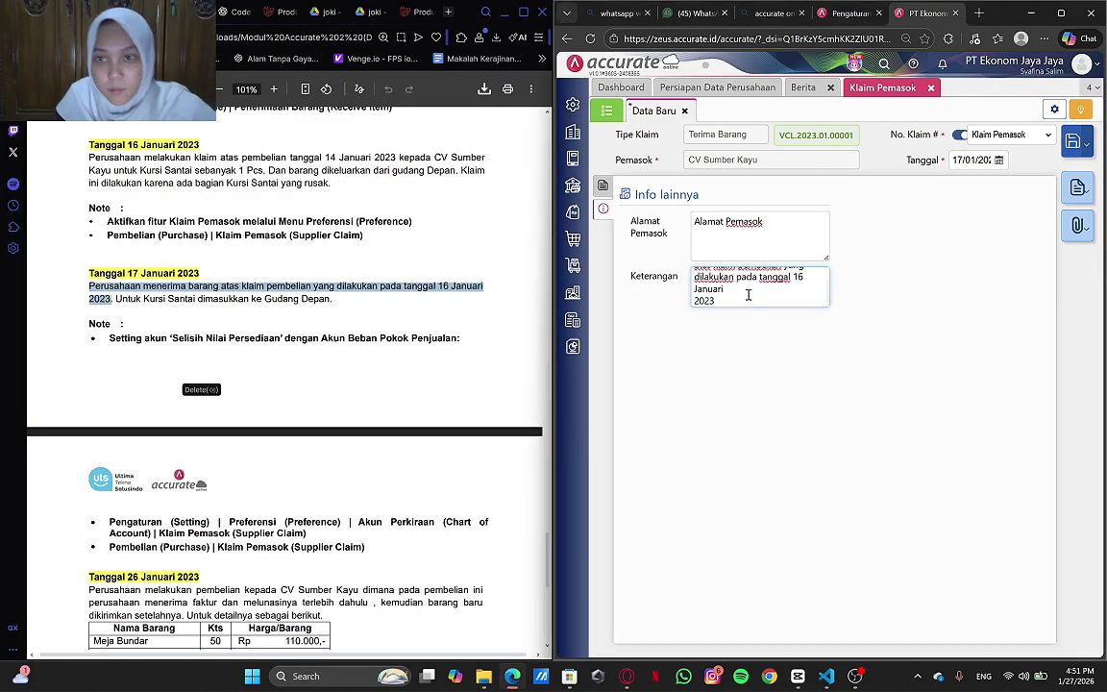
scroll(748, 295, up, 2)
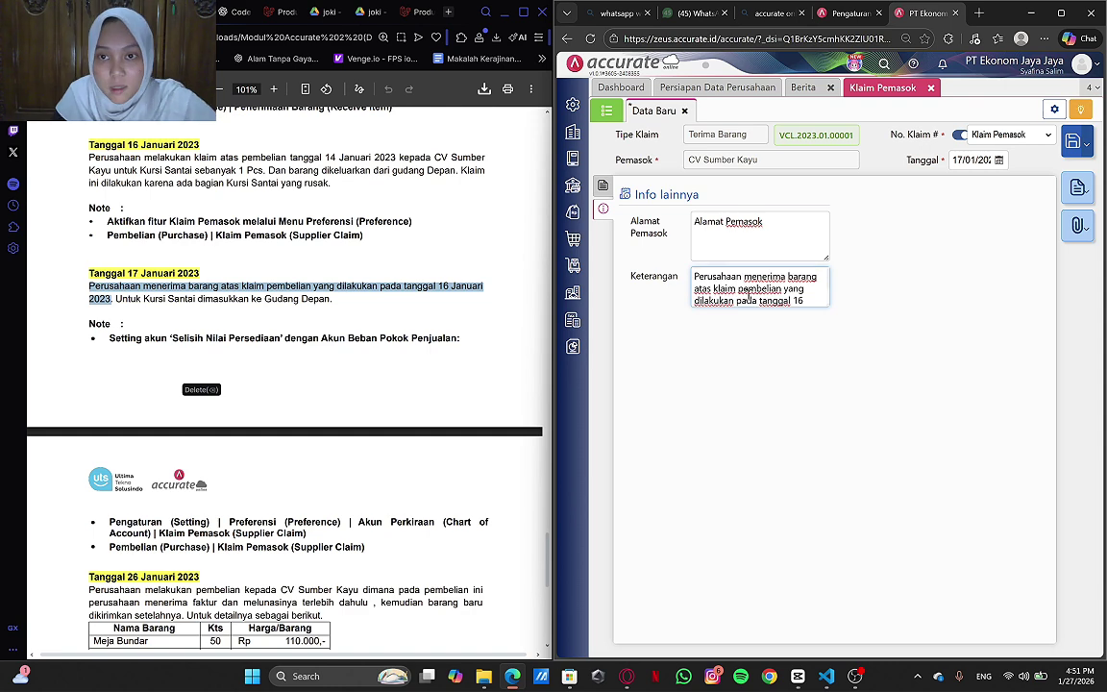
click(603, 188)
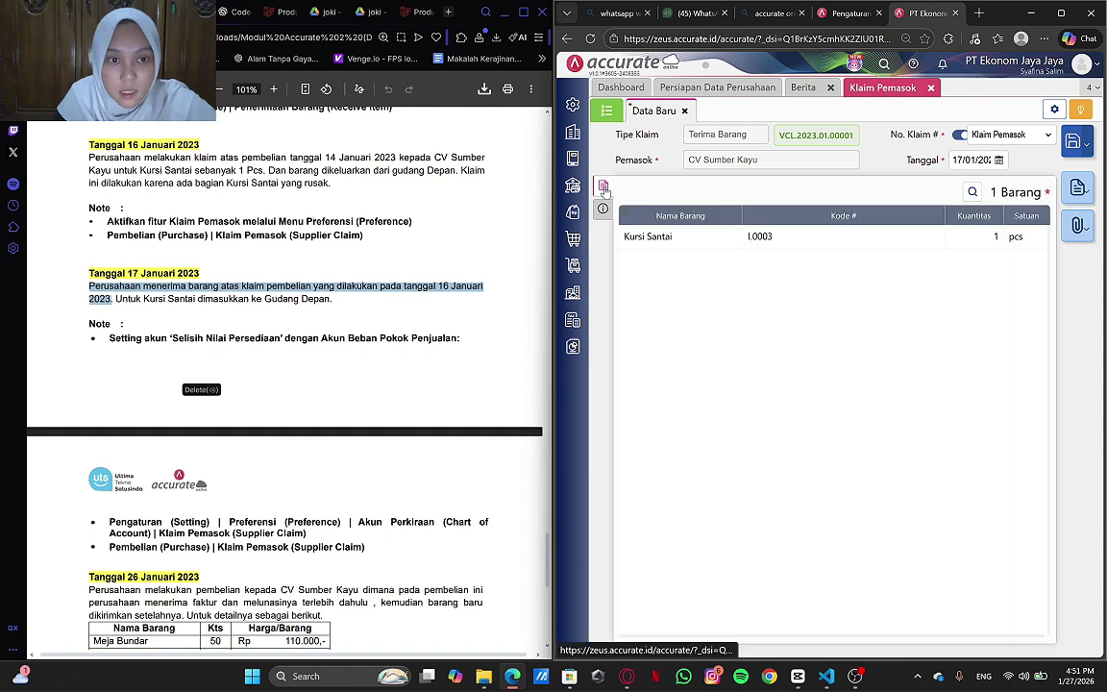
- Check the Kursi Santai line's item details in the claim receipt and save the supplier claim
click(663, 237)
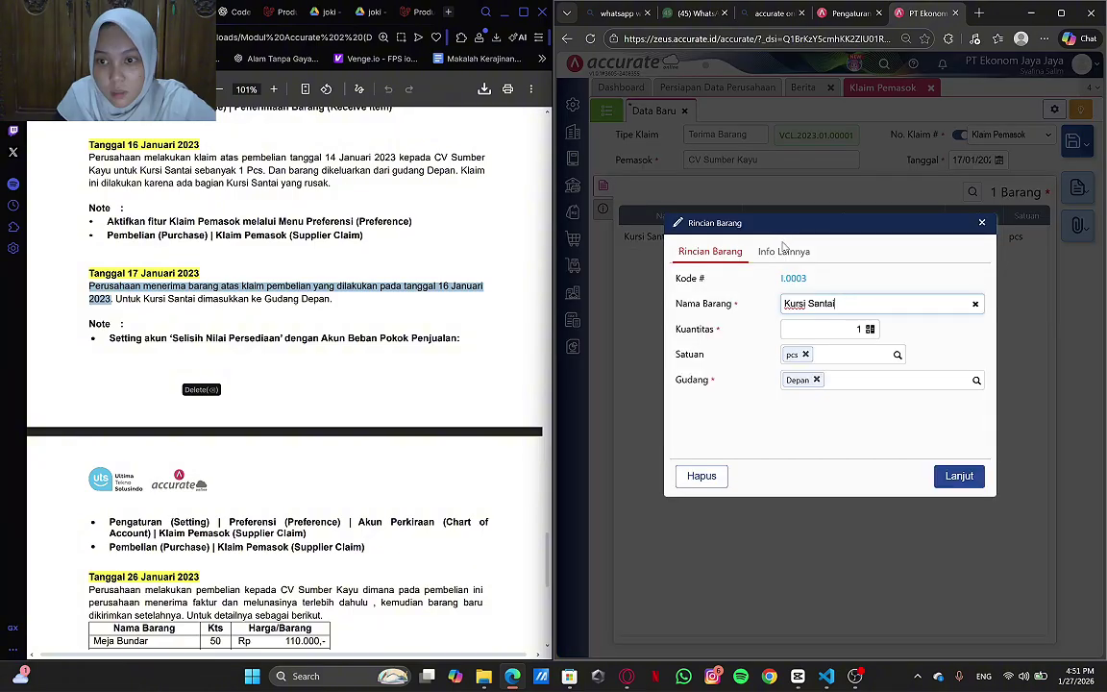
click(961, 477)
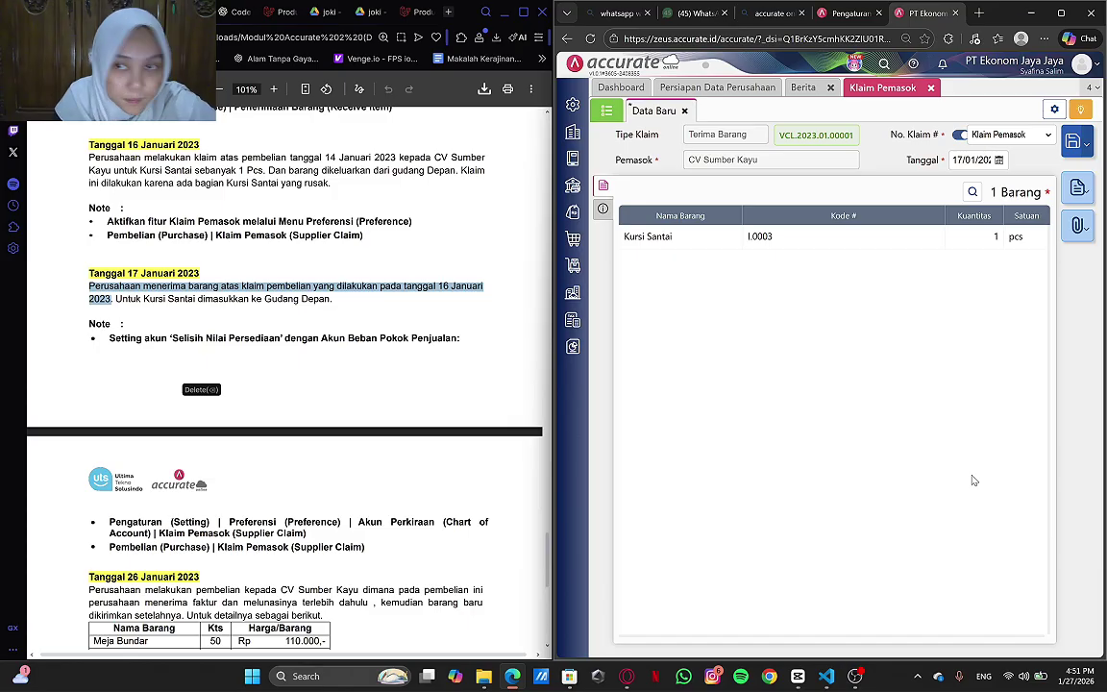
click(1071, 141)
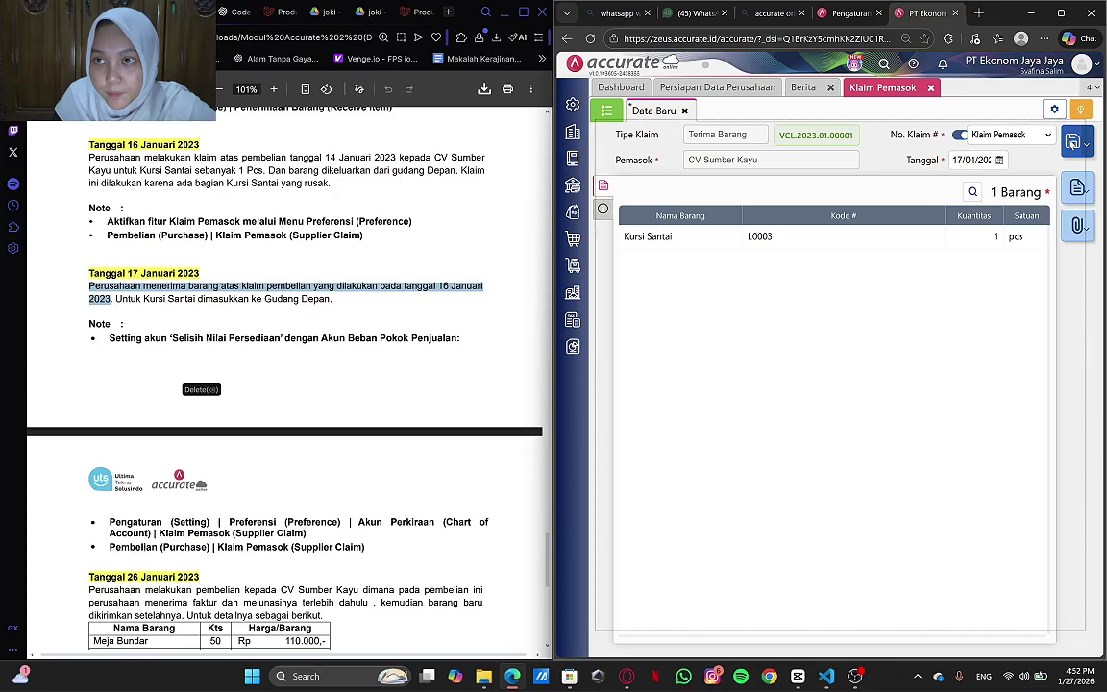
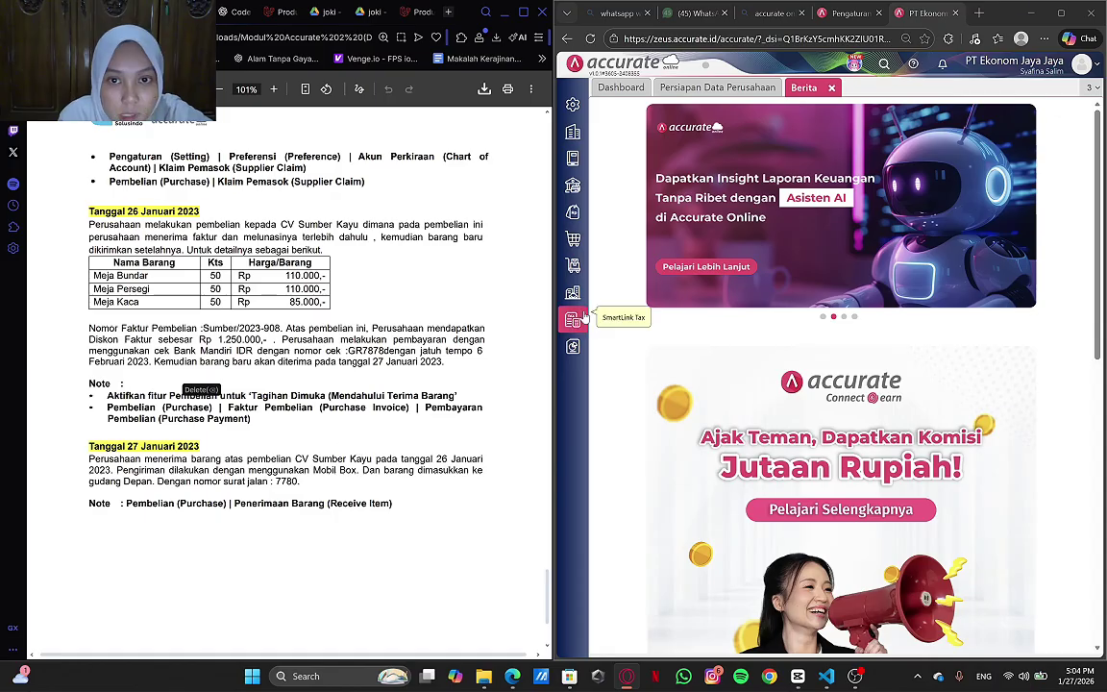
- Create a new purchase invoice (Faktur Pembelian) with CV Sumber Kayu as the Pemasok
click(574, 242)
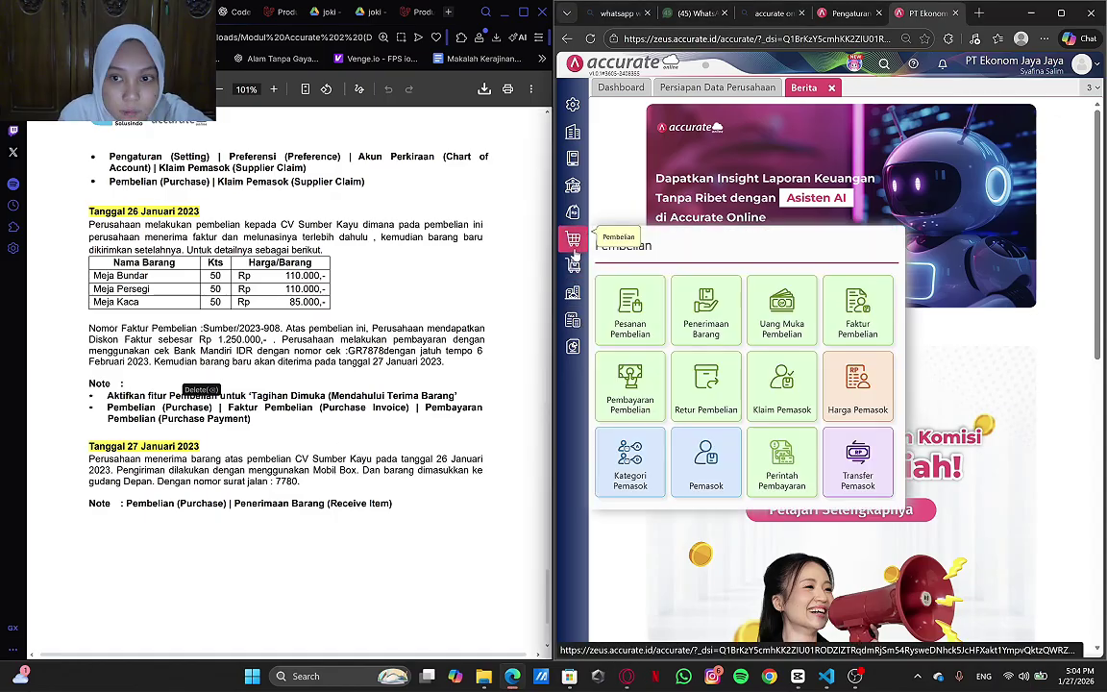
click(848, 329)
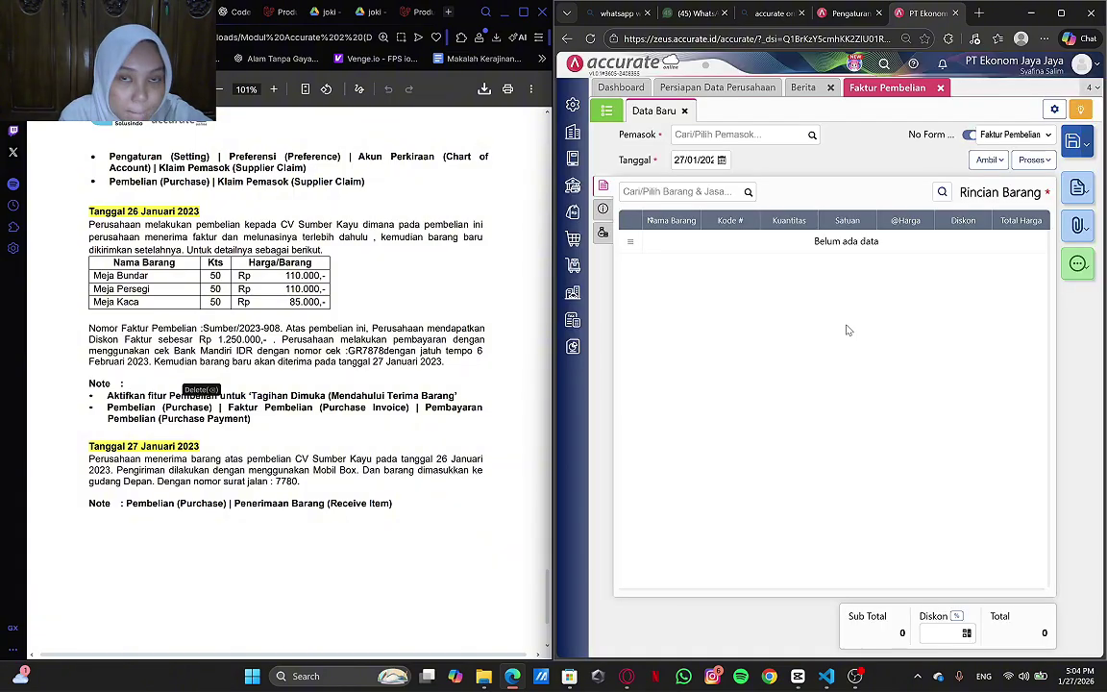
click(800, 135)
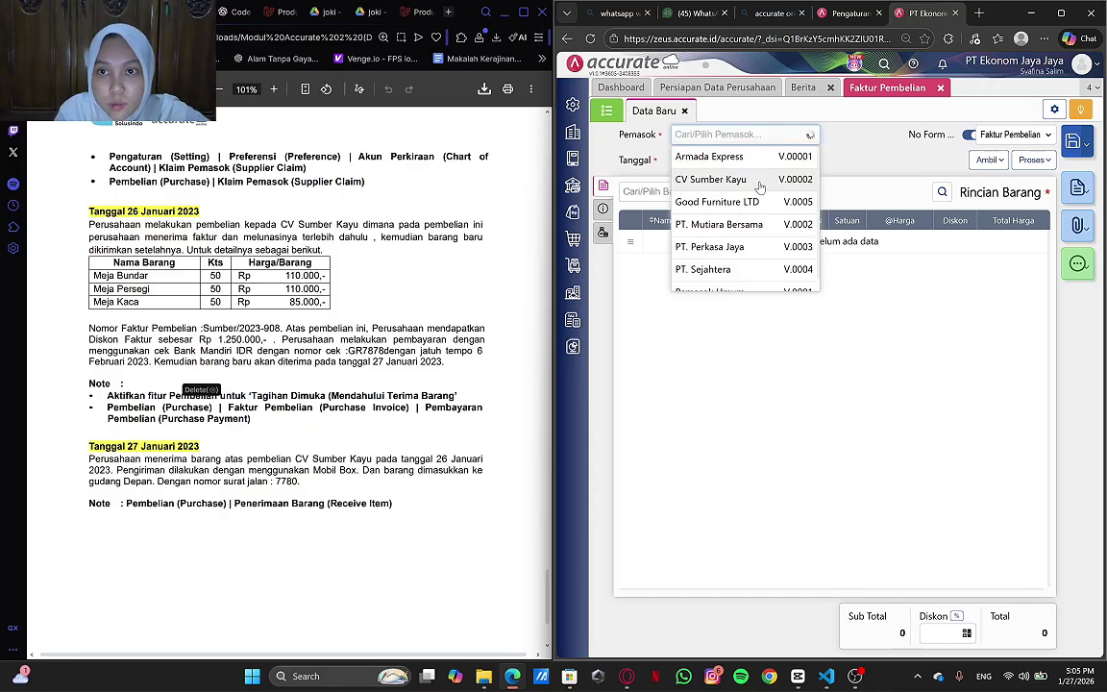
click(732, 180)
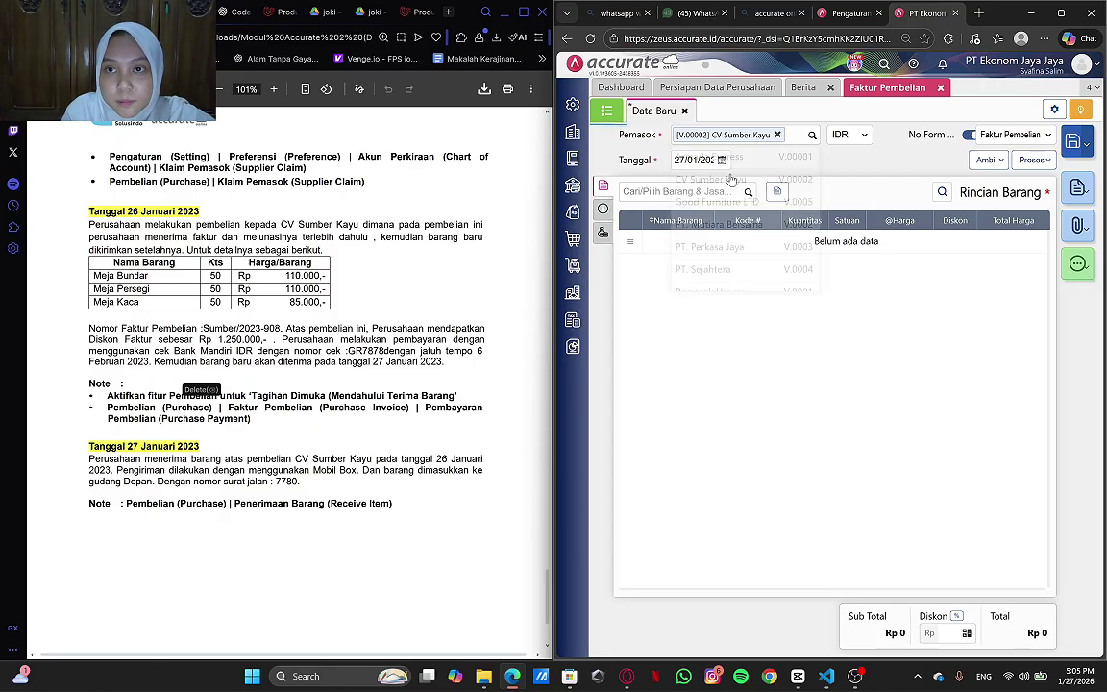
- Set the purchase invoice's Tanggal to 26 January 2023
click(708, 161)
click(708, 161)
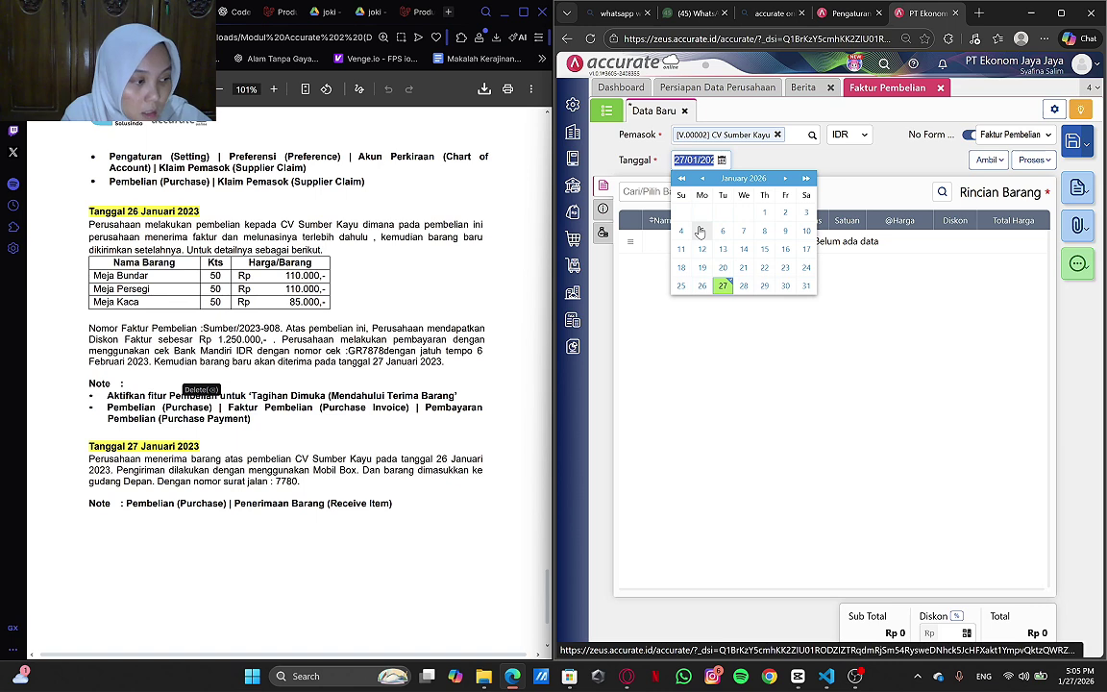
text(26/_/__)
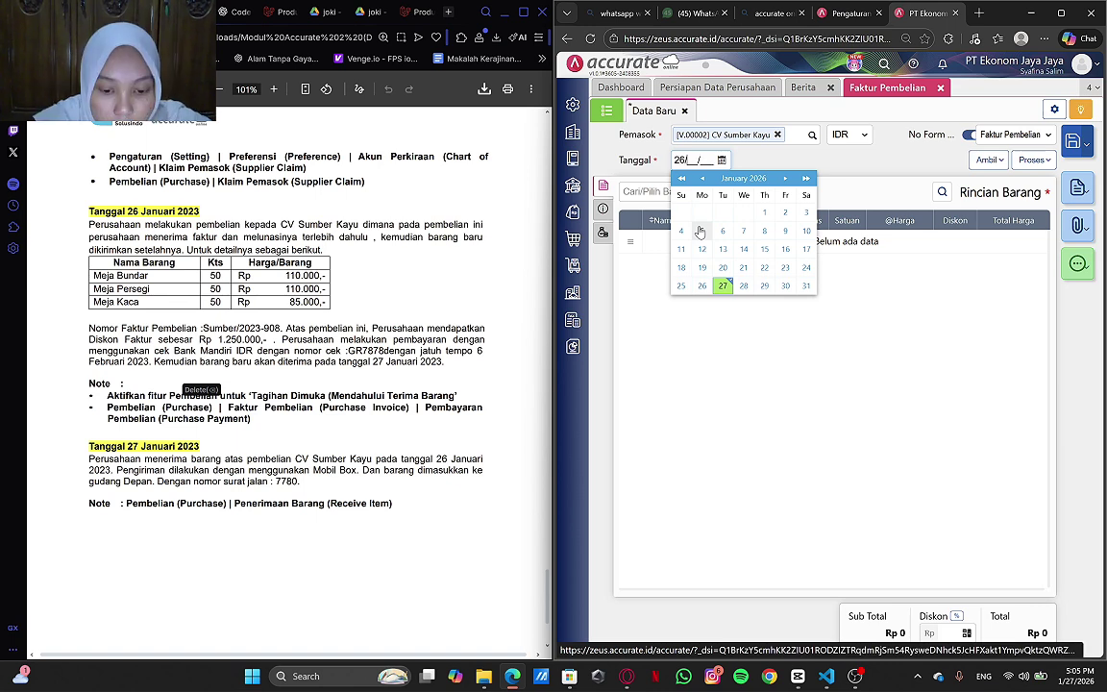
text(012)
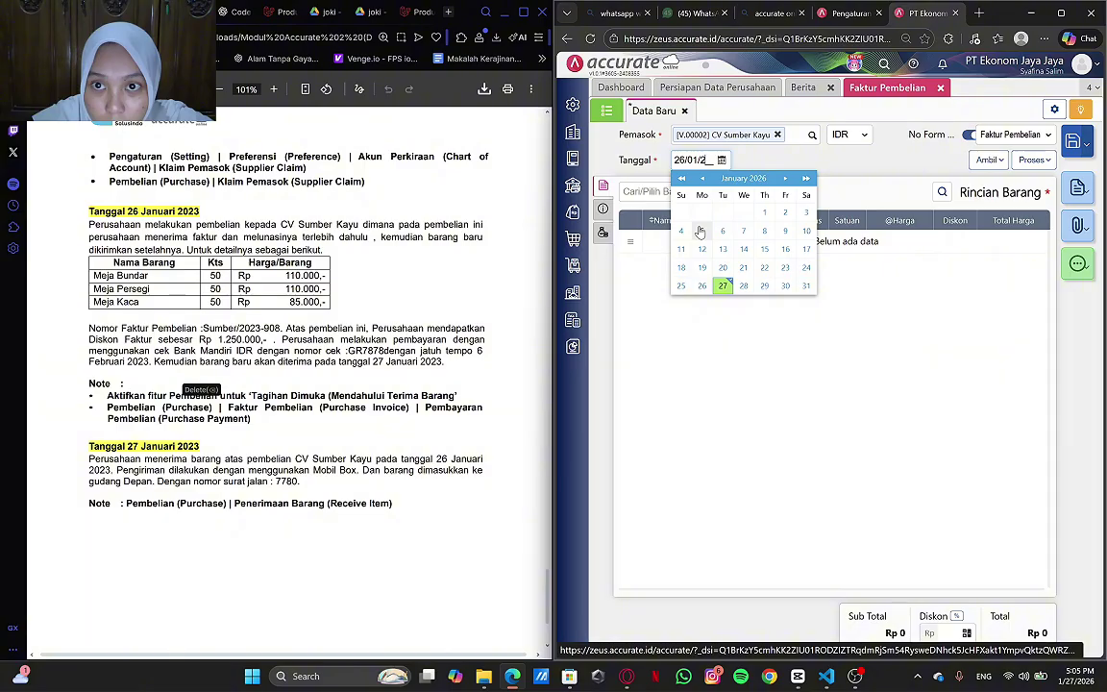
text(023)
click(735, 390)
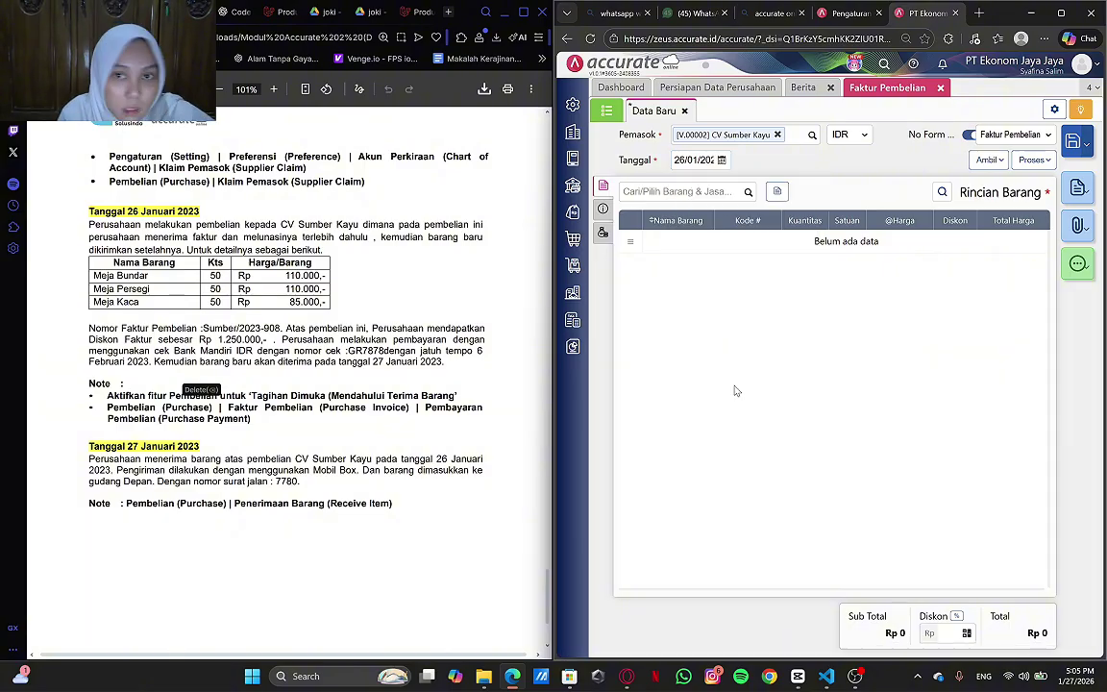
click(748, 193)
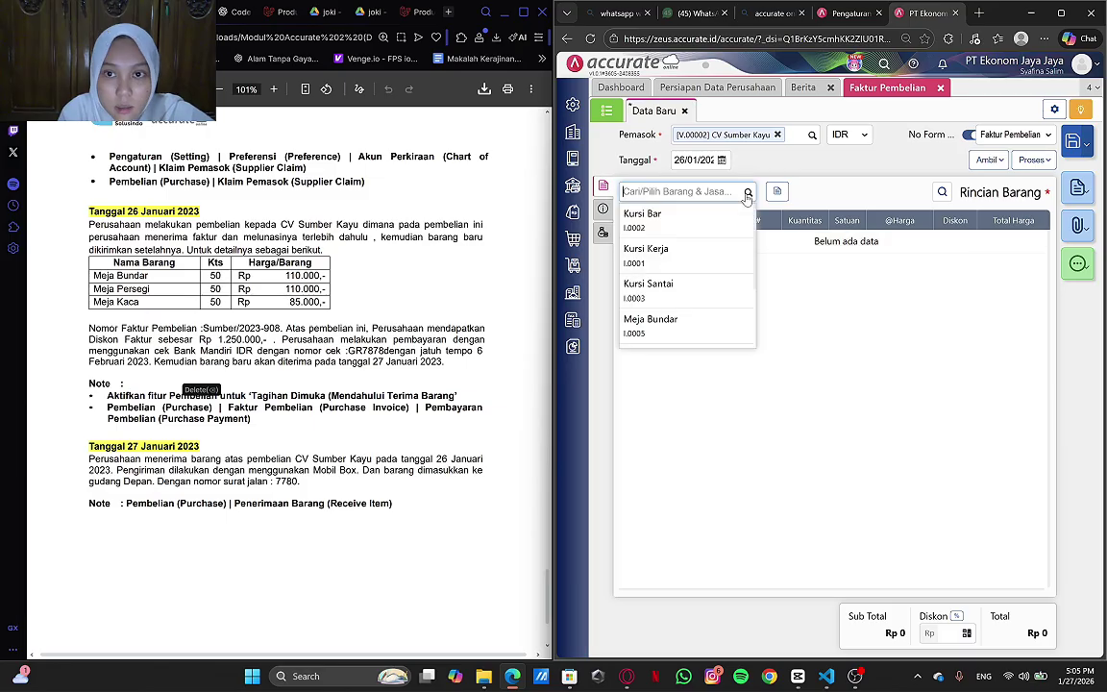
click(687, 327)
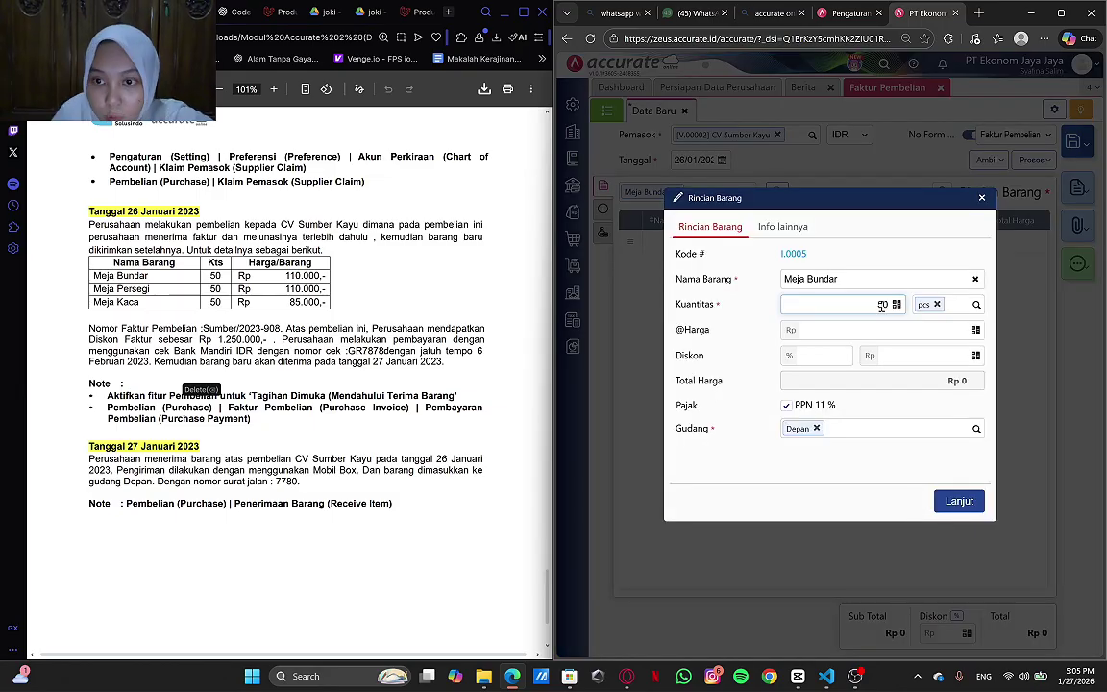
text(50)
click(913, 331)
text(1)
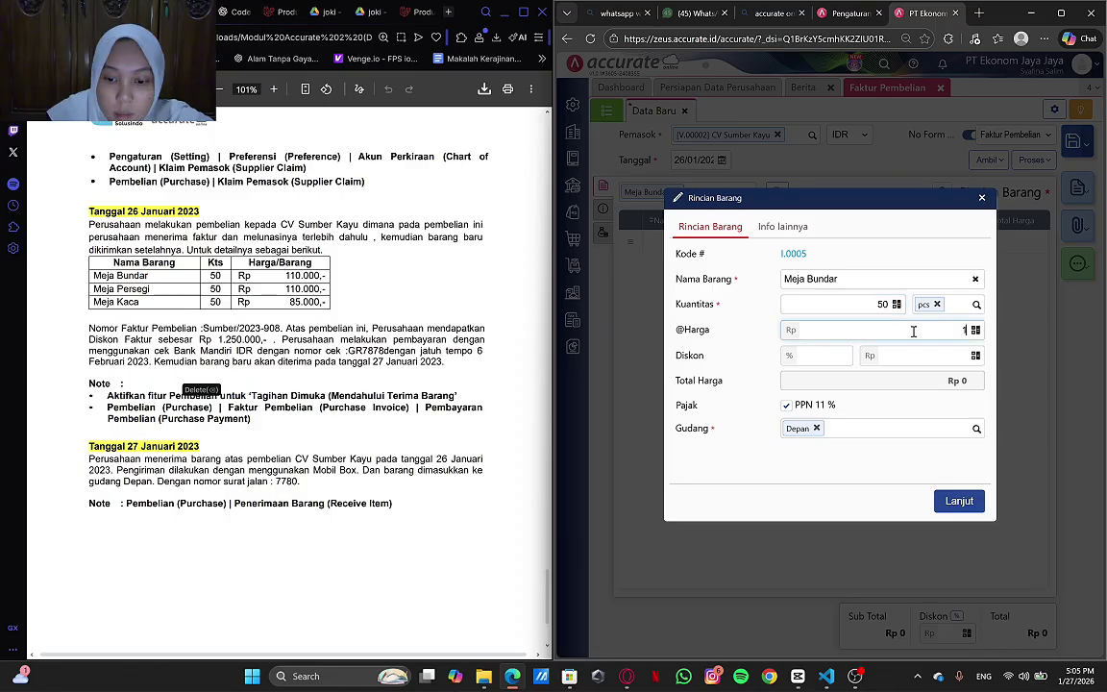
text(10.000)
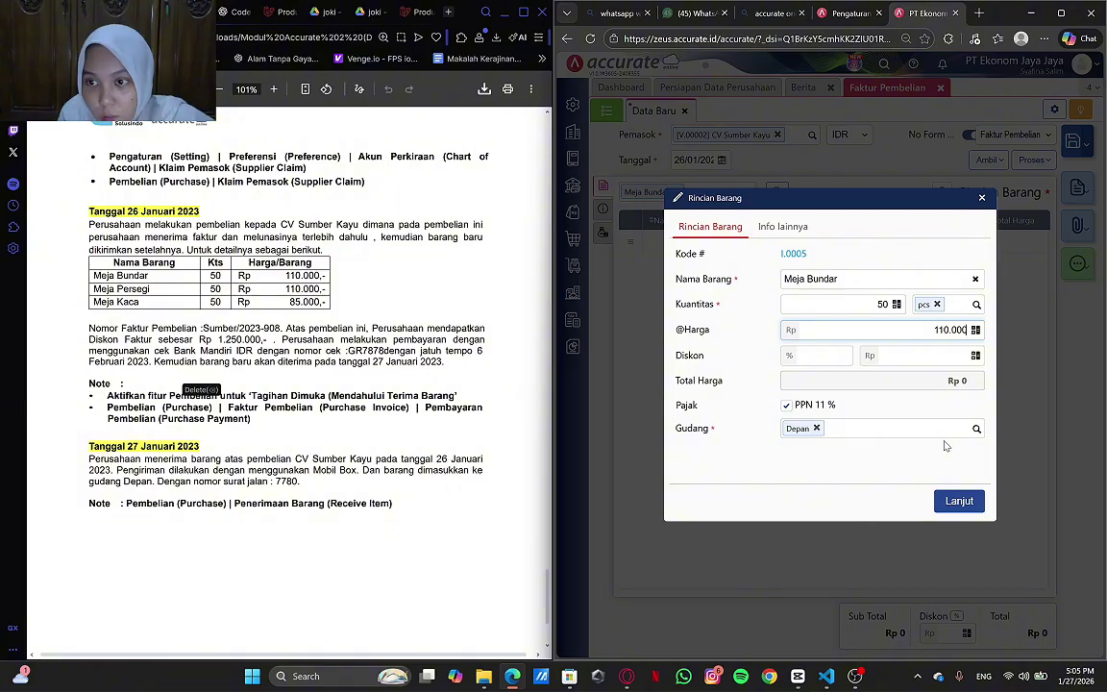
click(957, 496)
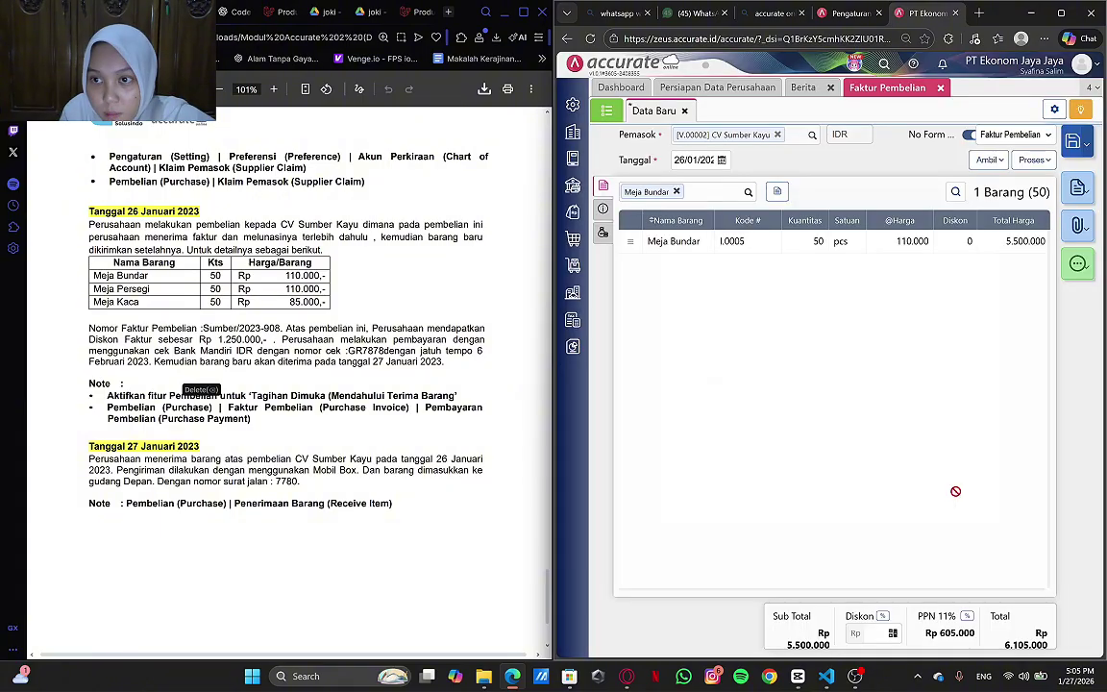
click(743, 197)
scroll(712, 288, down, 1)
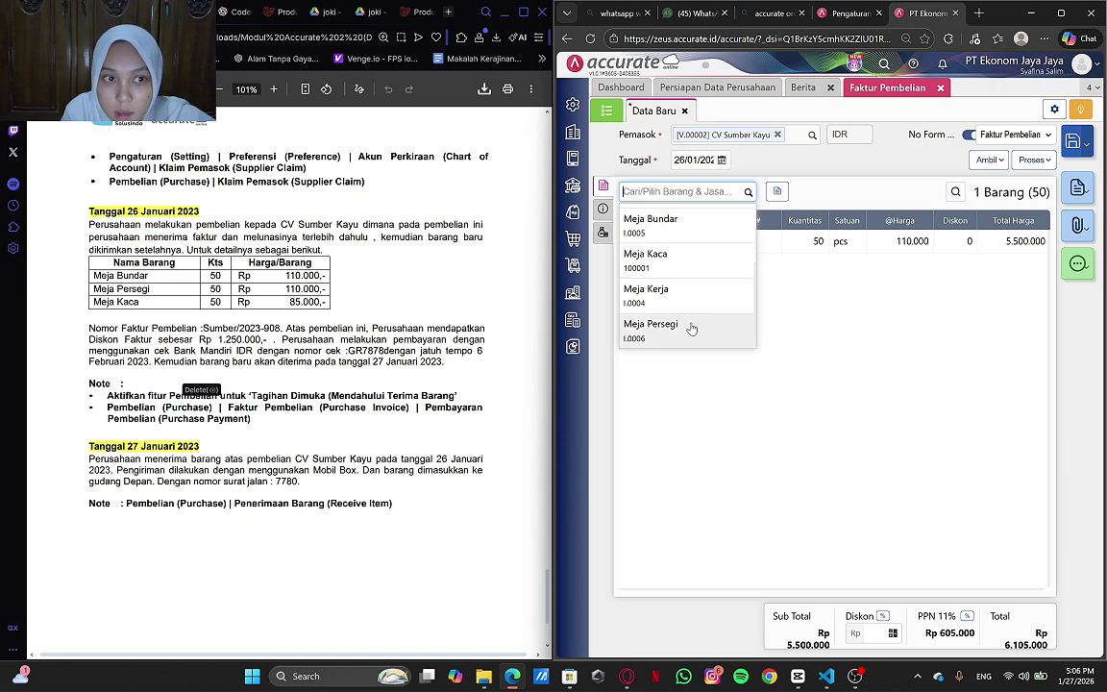
click(688, 327)
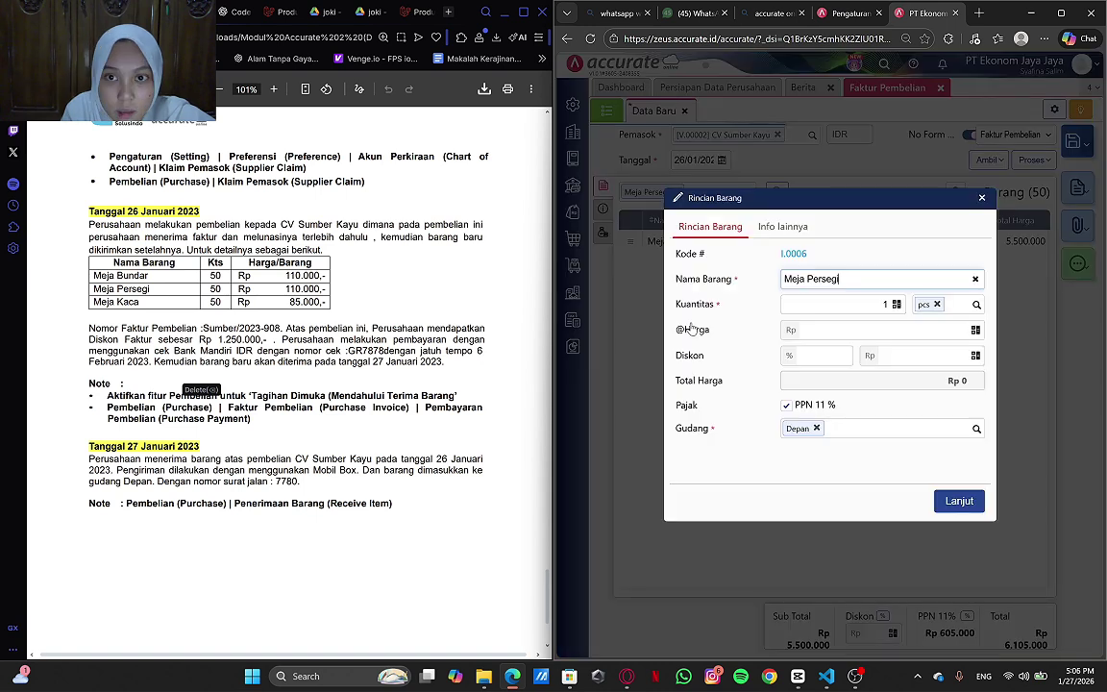
key(Tab)
text(50)
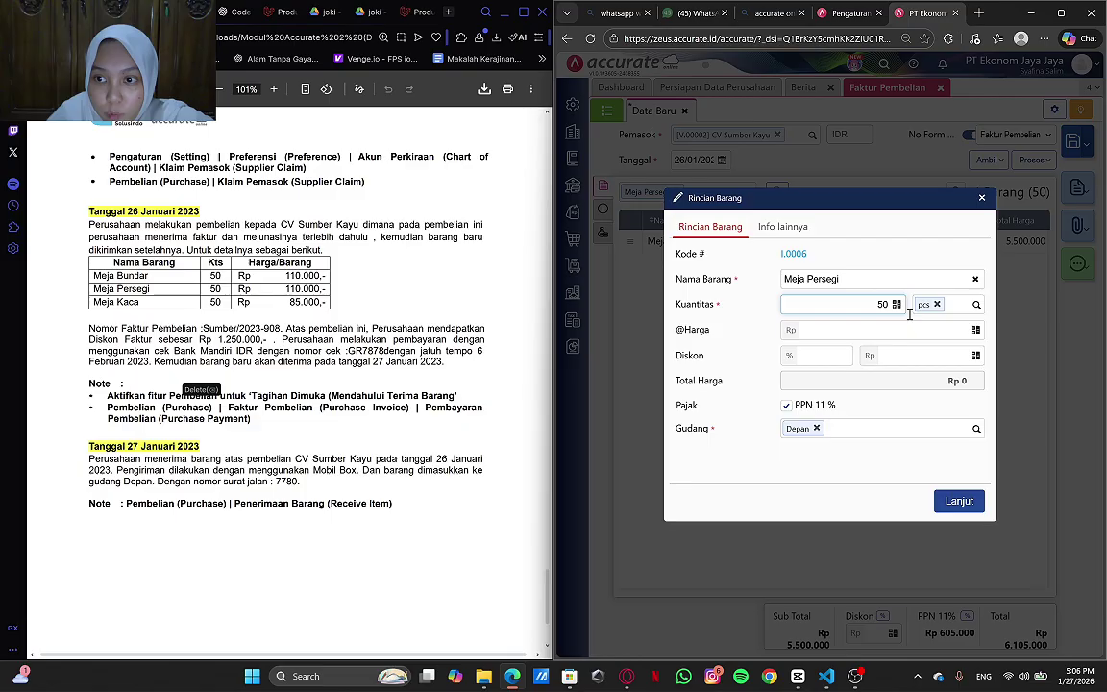
click(944, 334)
text(110.000)
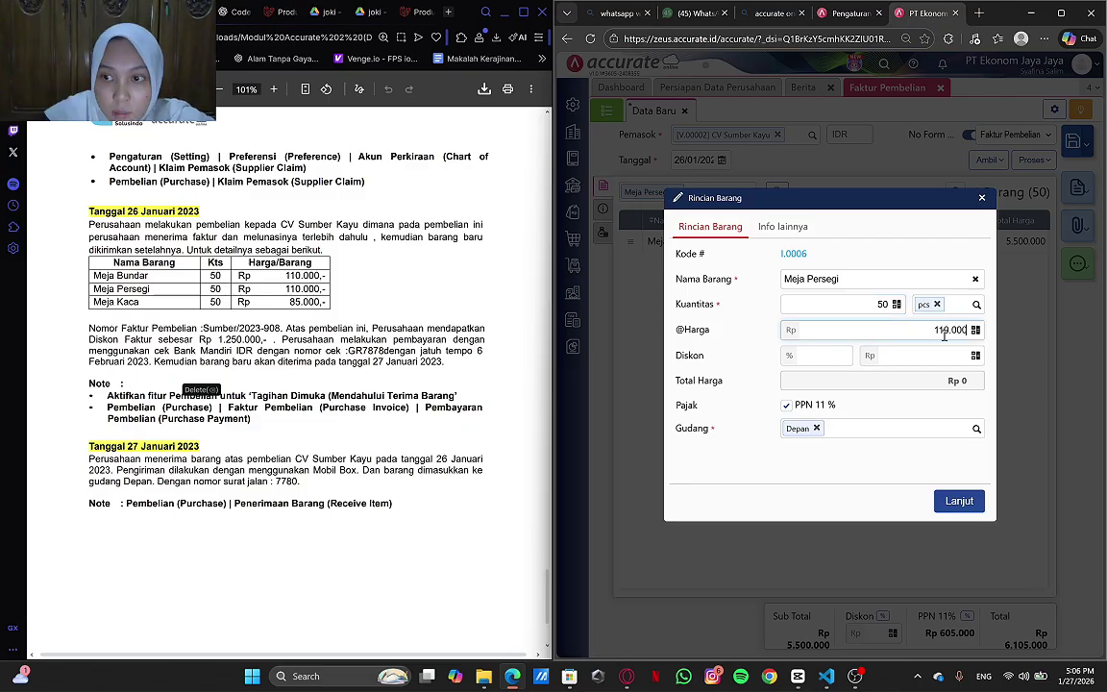
key(Return)
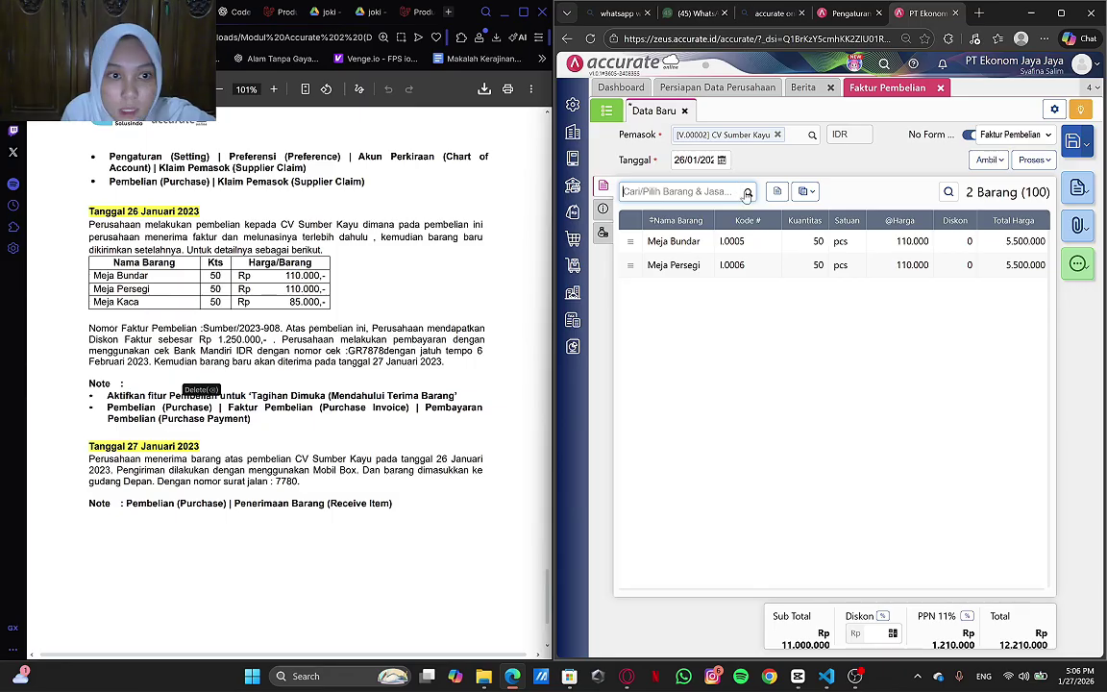
click(747, 193)
click(690, 305)
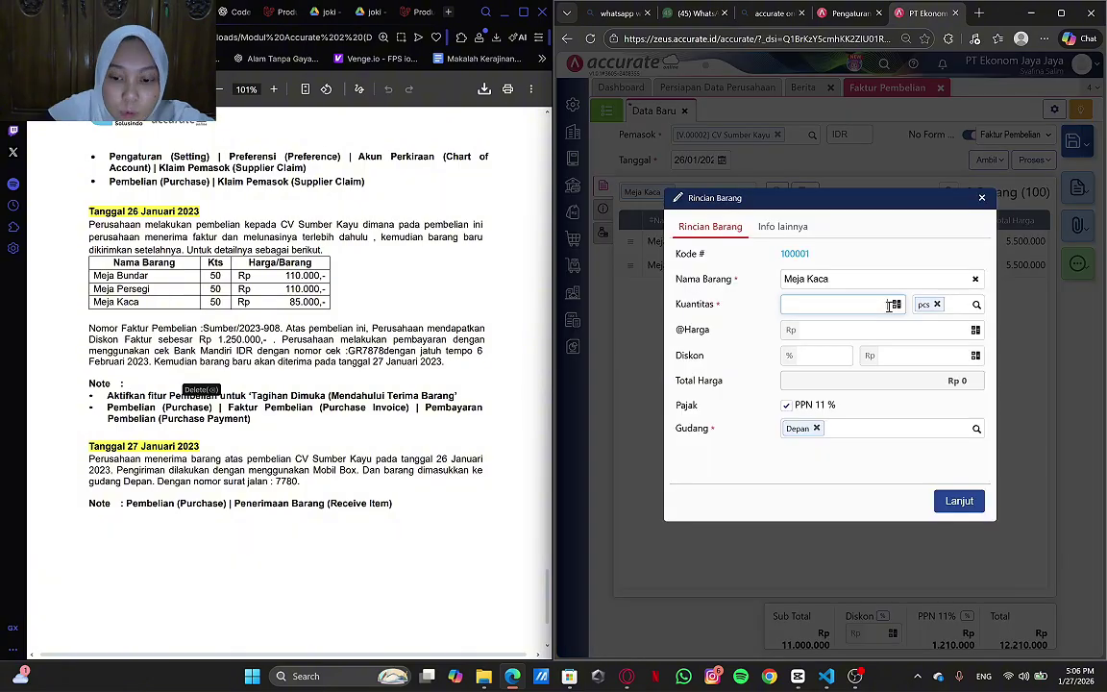
text(50)
click(950, 331)
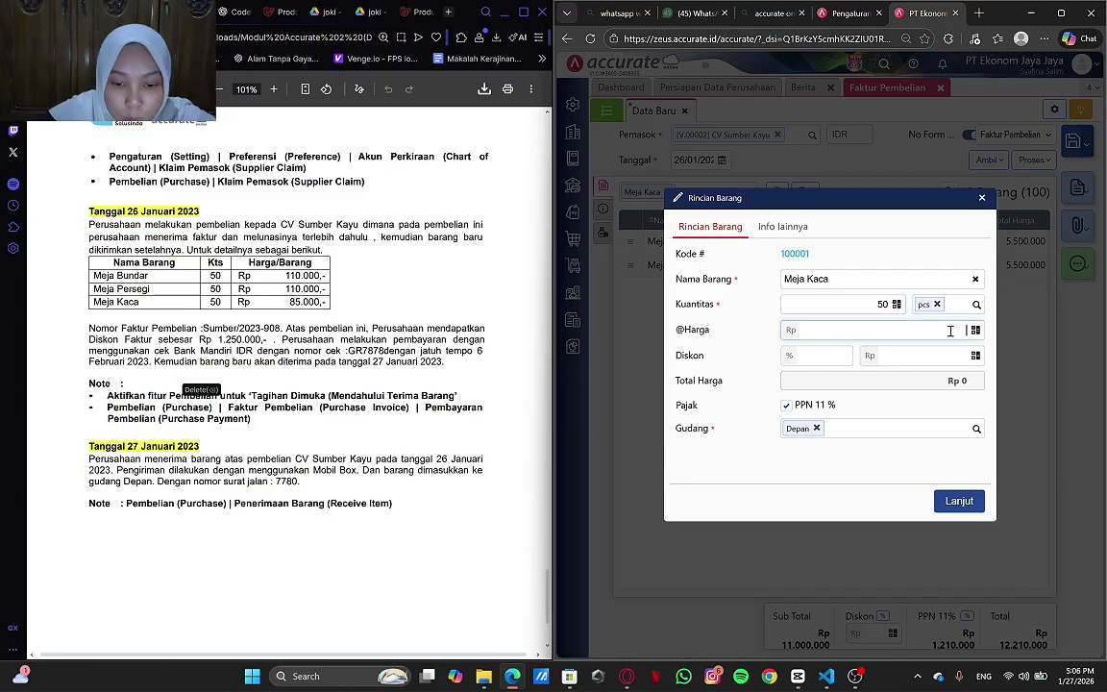
text(85000)
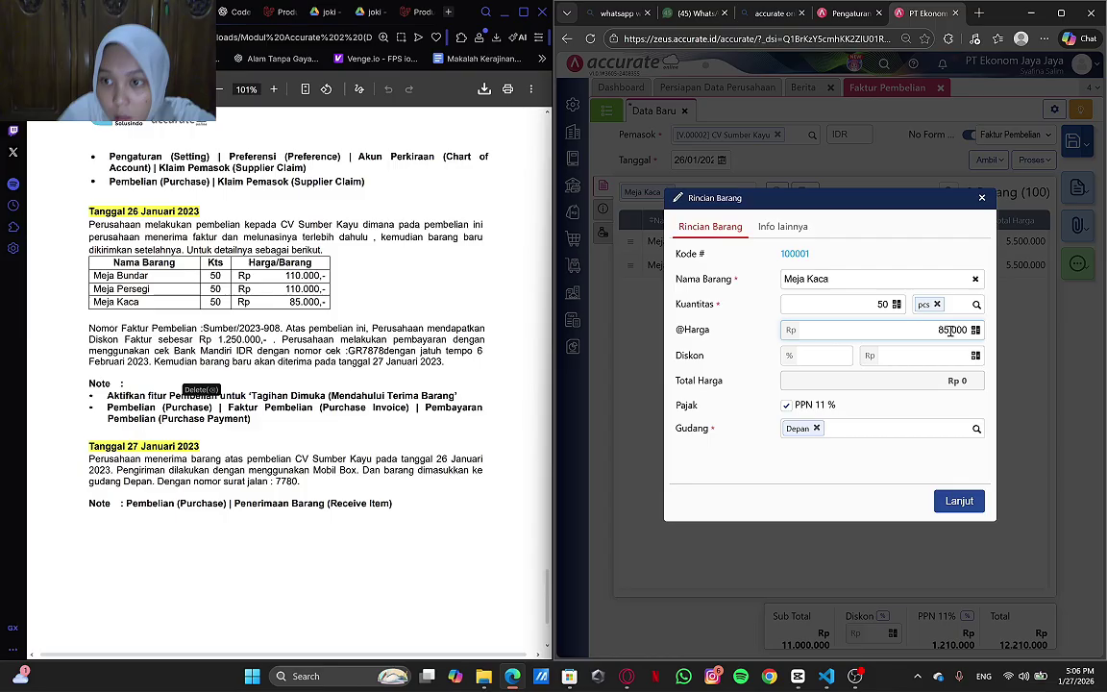
click(965, 501)
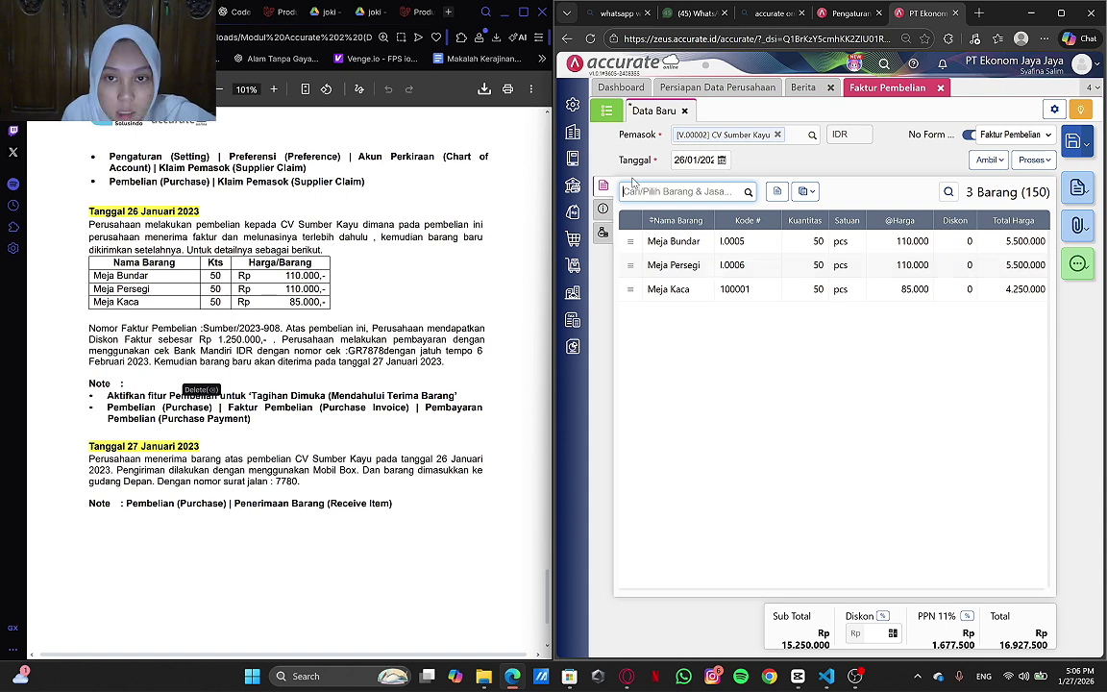
- In the invoice's additional information, enable Tagihan Dimuka (Mendahului Terima Barang) and enter Sumber/2023-908 from the assignment as No Faktur
click(604, 208)
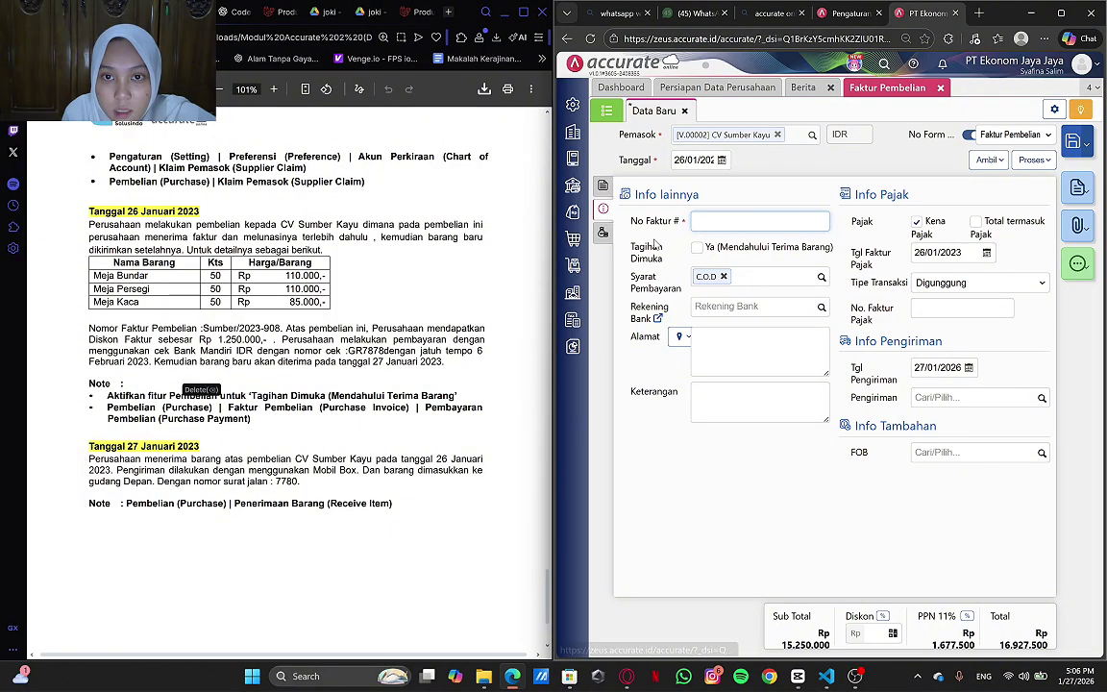
click(702, 248)
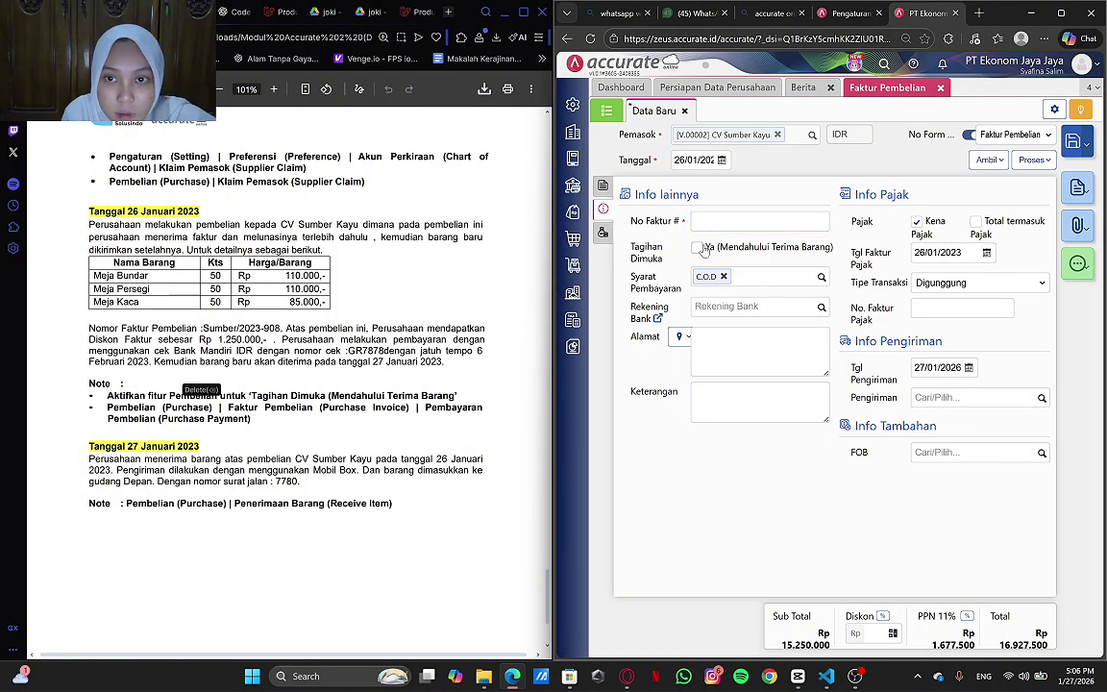
click(702, 248)
click(717, 222)
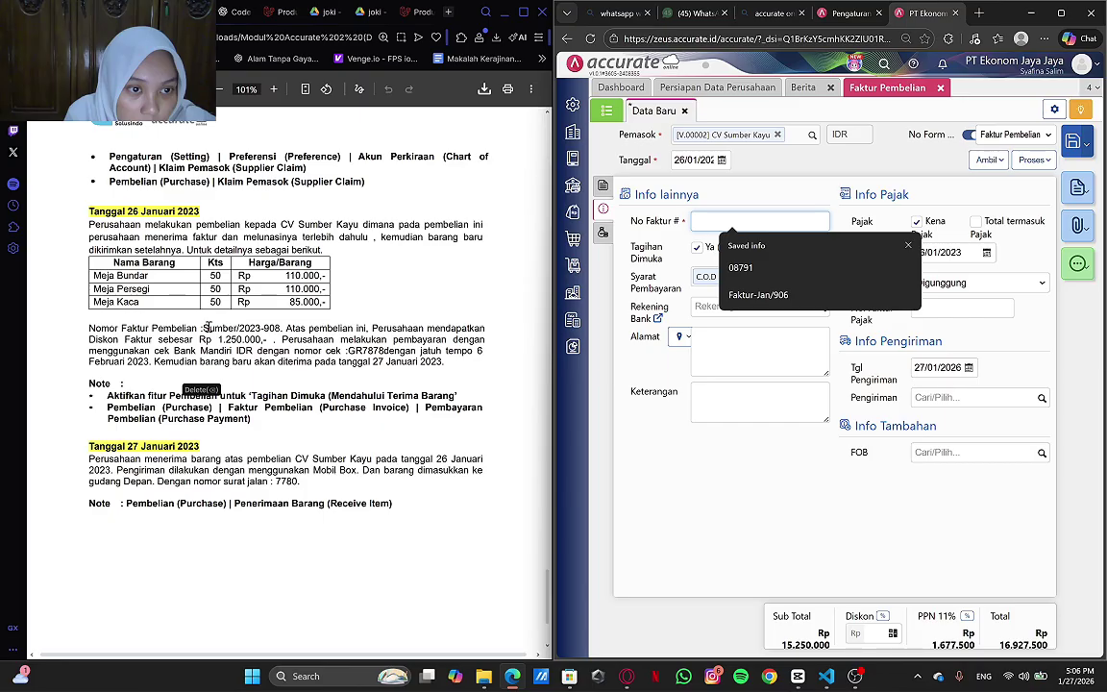
drag(203, 328, 278, 328)
key(ctrl+c)
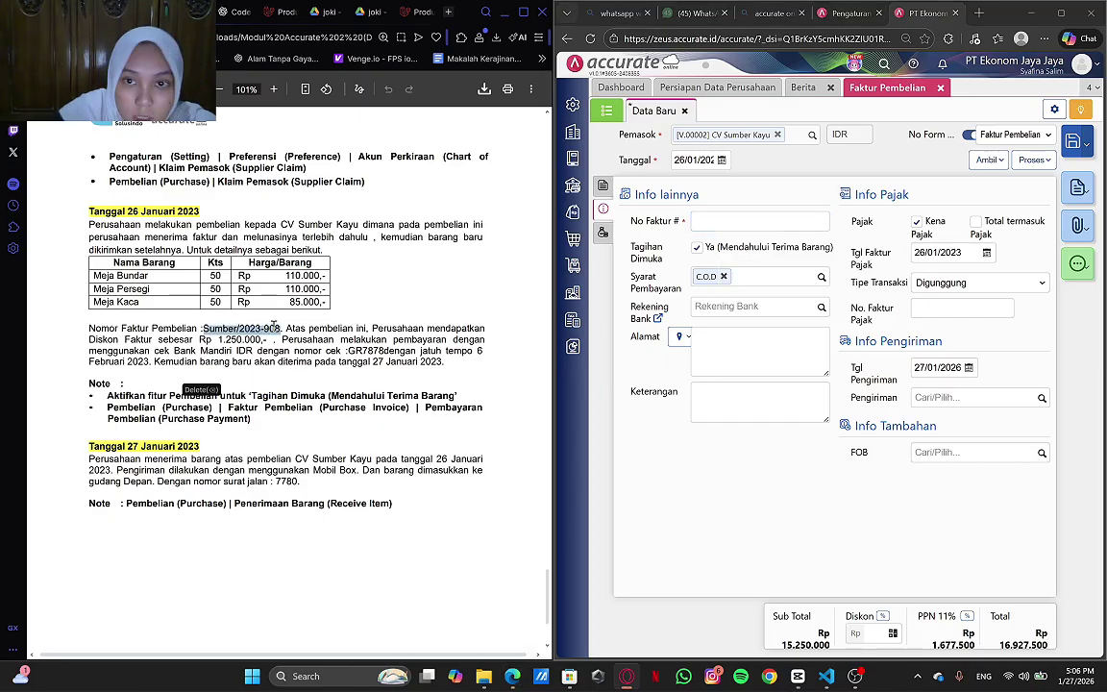
click(731, 220)
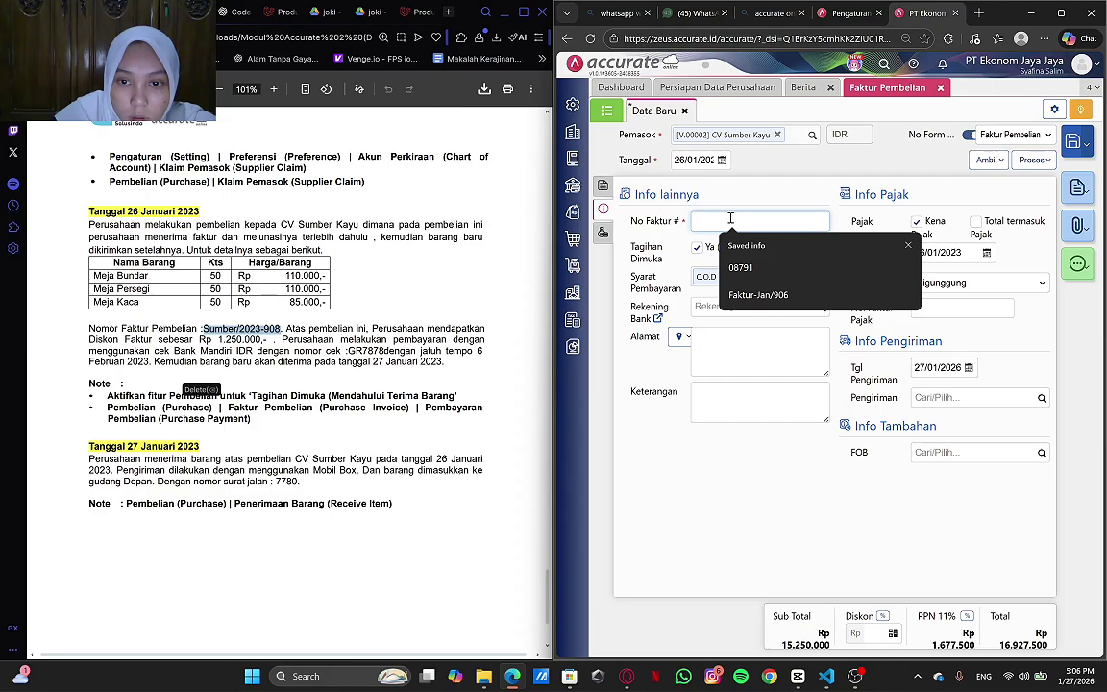
key(ctrl+v)
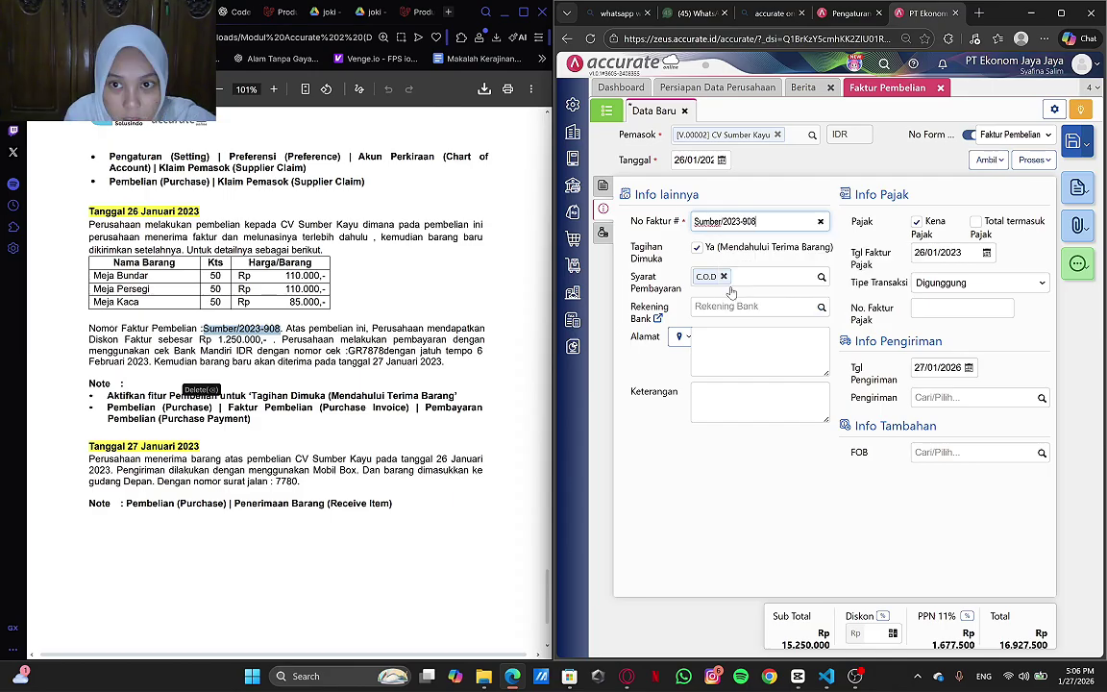
- Fill Alamat with the supplier's first saved address and copy the assignment's 26 January opening sentence, through "dikirimkan setelahnya.", into Keterangan
click(681, 337)
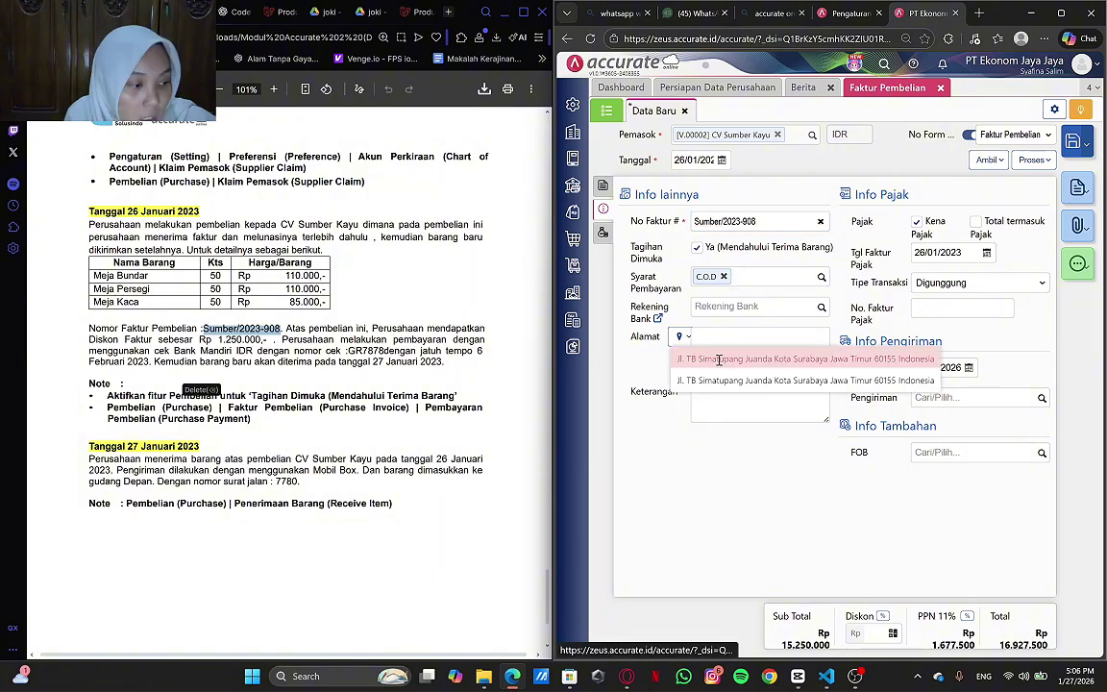
click(719, 359)
drag(89, 224, 176, 251)
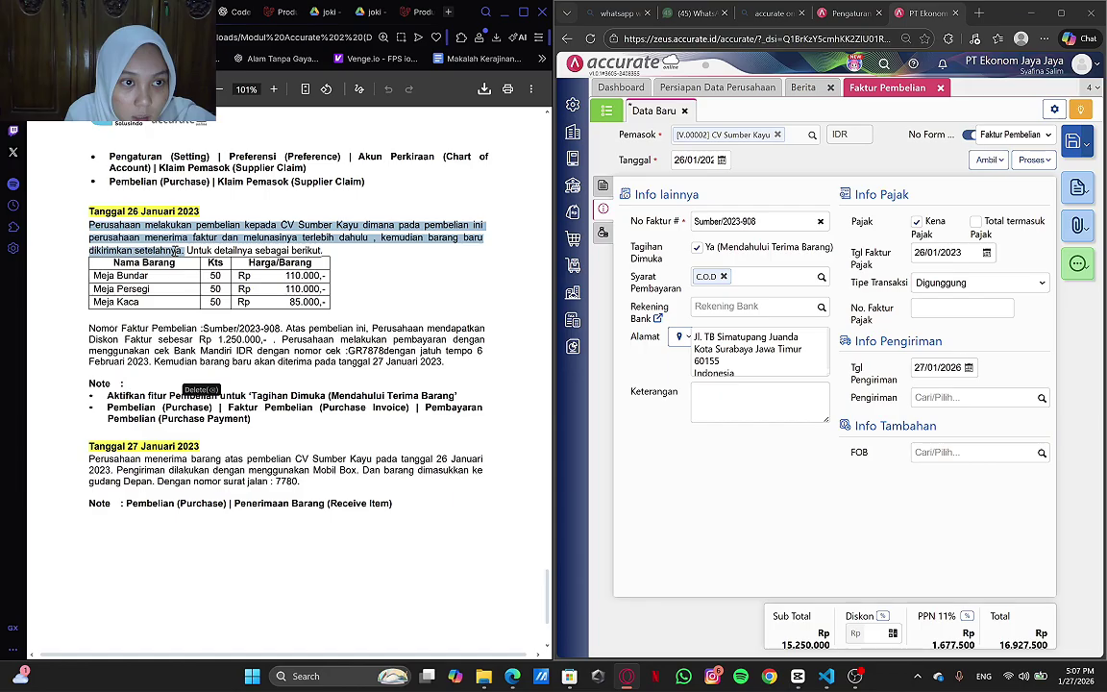
click(728, 405)
key(ctrl+v)
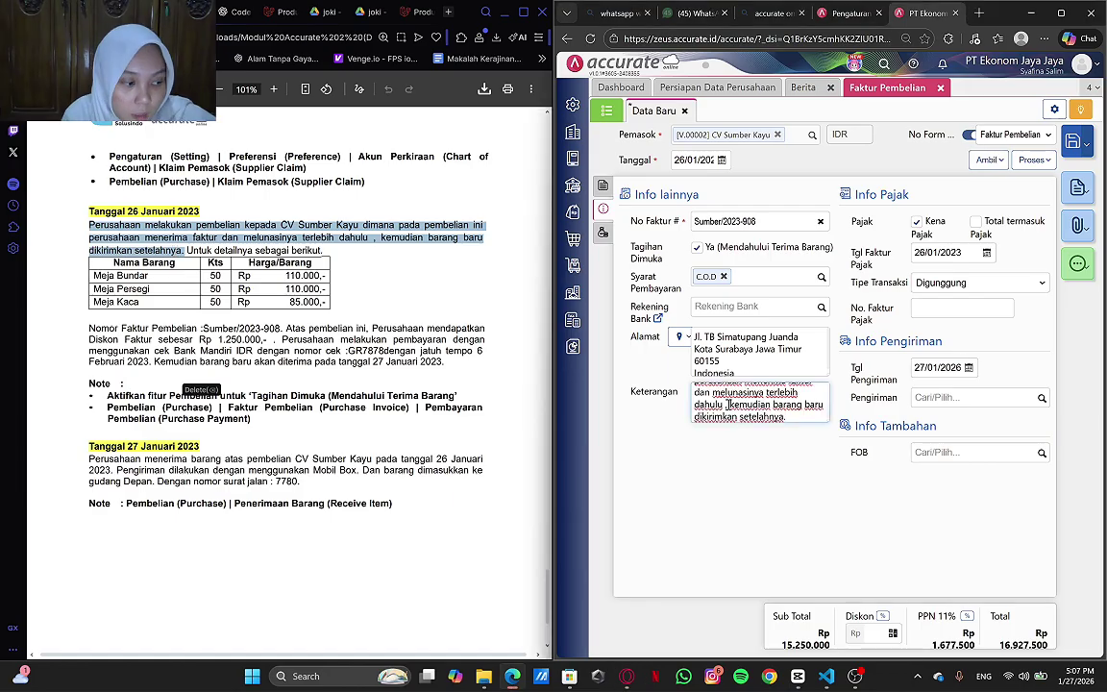
- Set the purchase invoice's Tgl Pengiriman to 27/01/2023
click(960, 368)
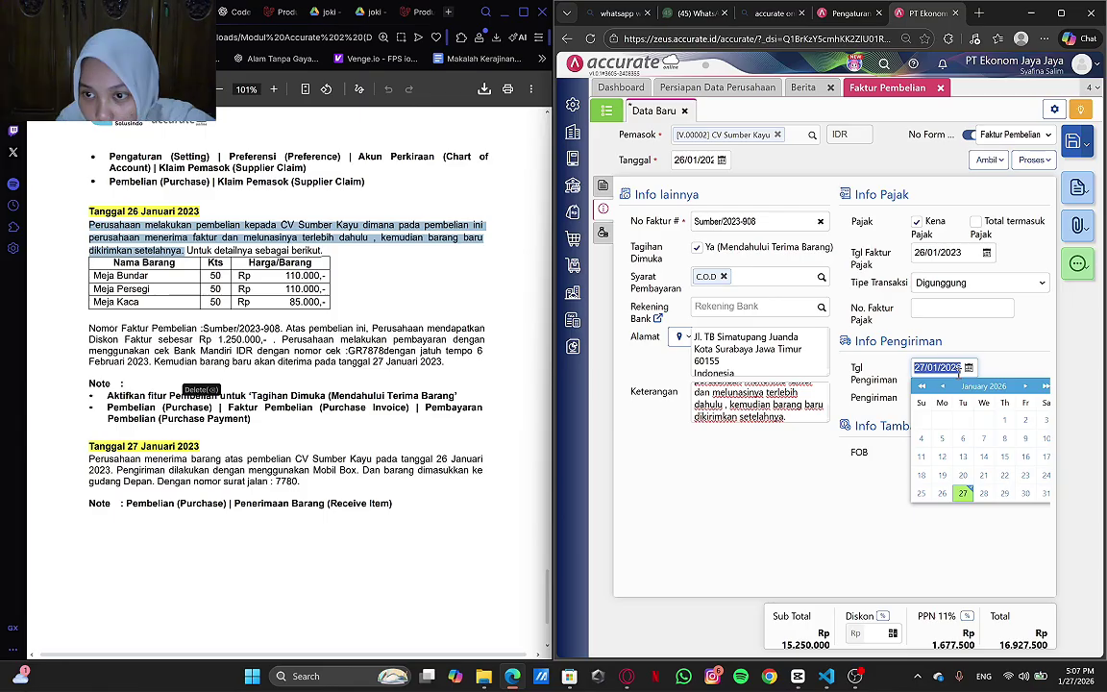
text(27/01/)
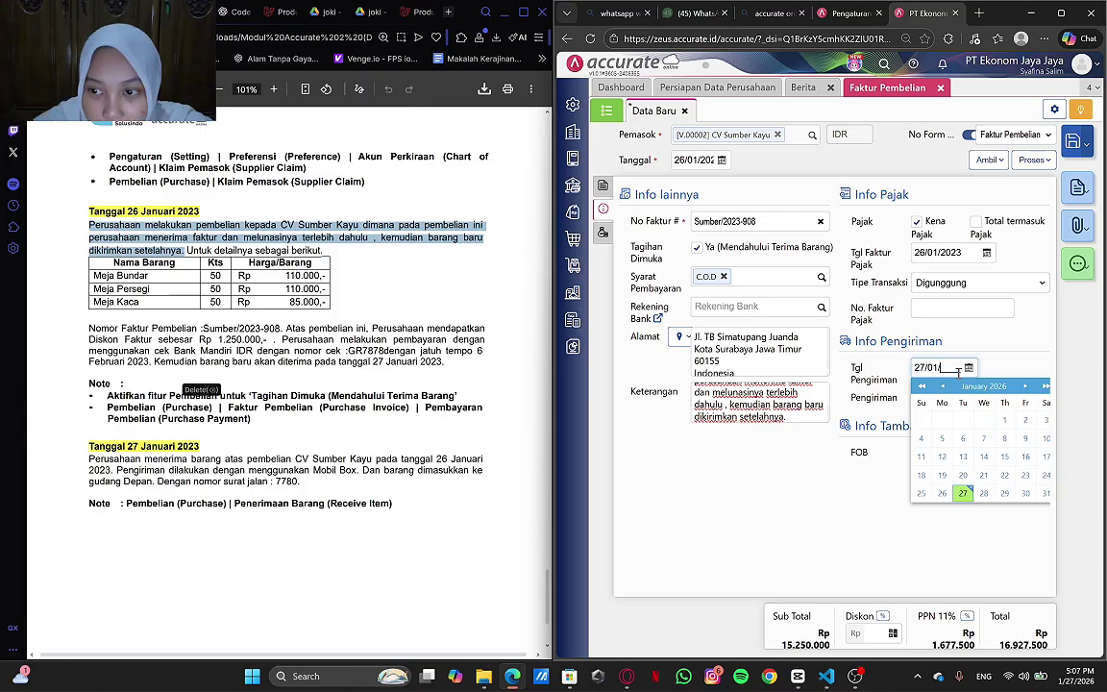
text(2023)
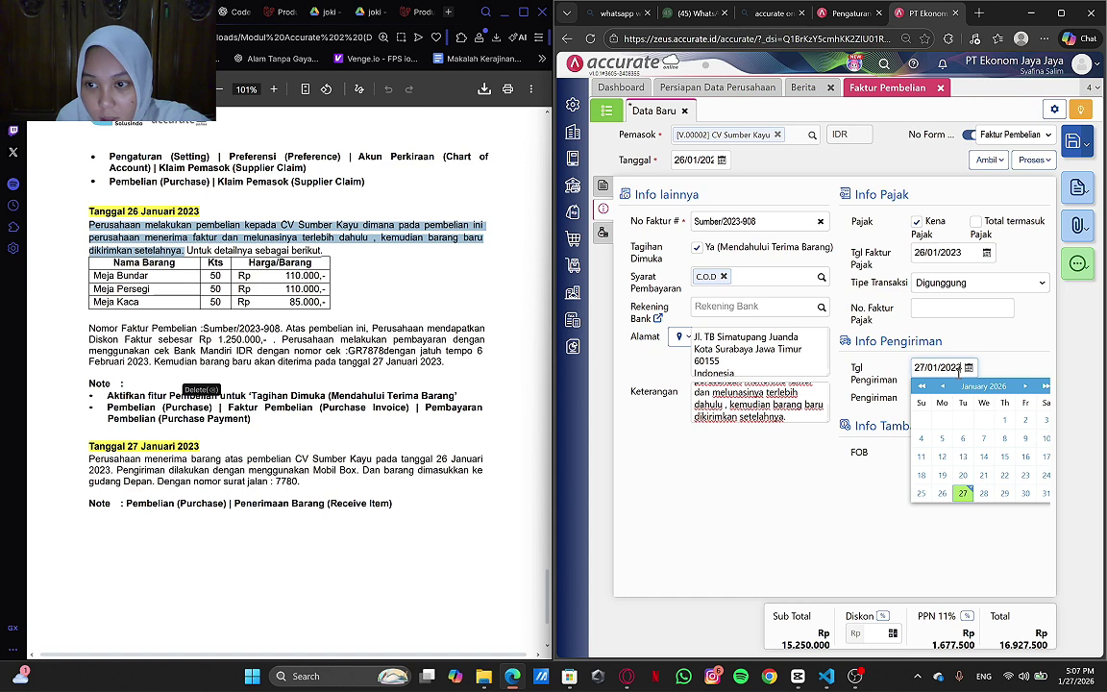
click(760, 503)
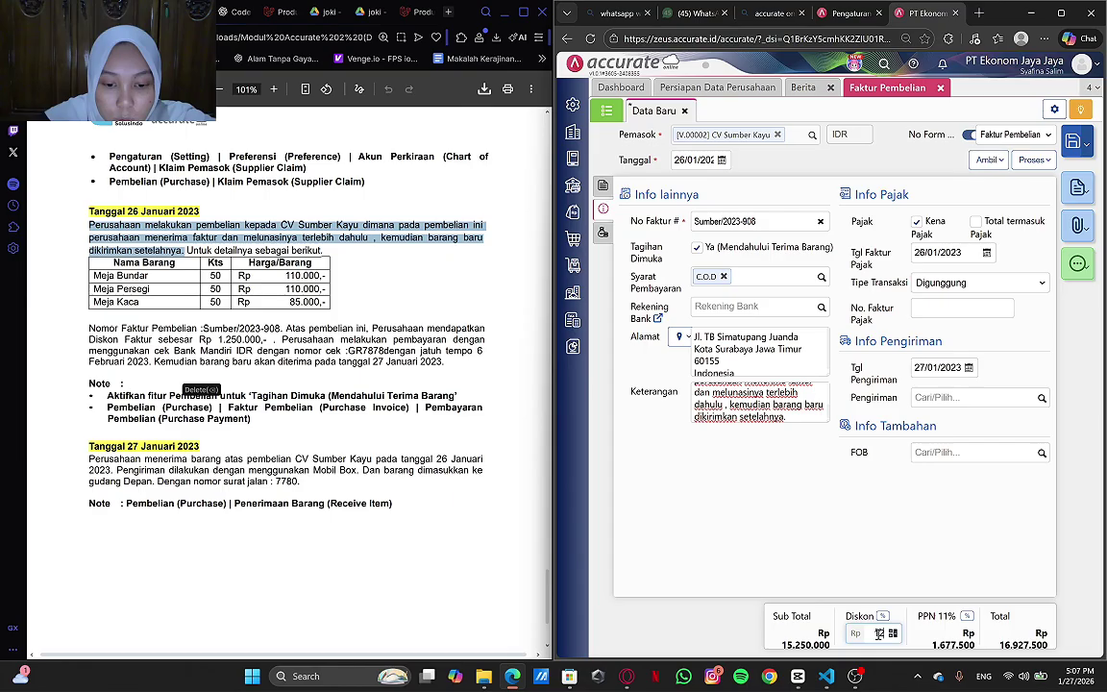
- Give the purchase invoice a Diskon of Rp 1.250.000, save it and process it into a purchase payment
click(878, 633)
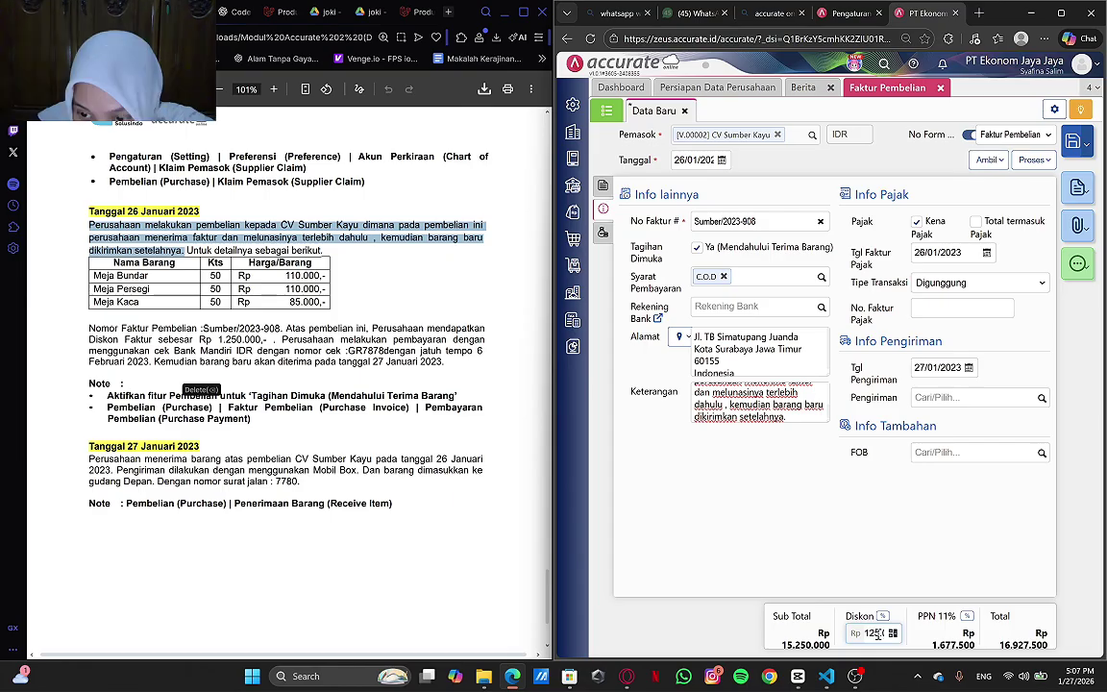
text(1250)
key(Return)
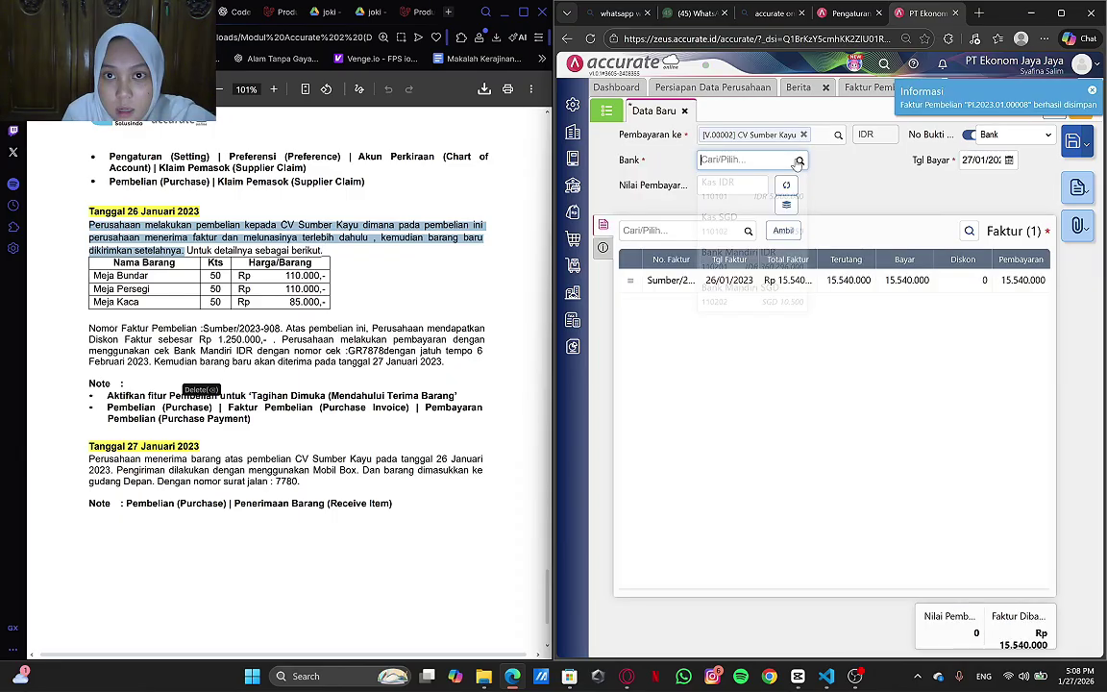
- Pay CV Sumber Kayu from Bank Mandiri IDR, filling Nilai Pembayaran with the full invoice amount and setting Tgl Bayar to 26/01/2023
click(736, 252)
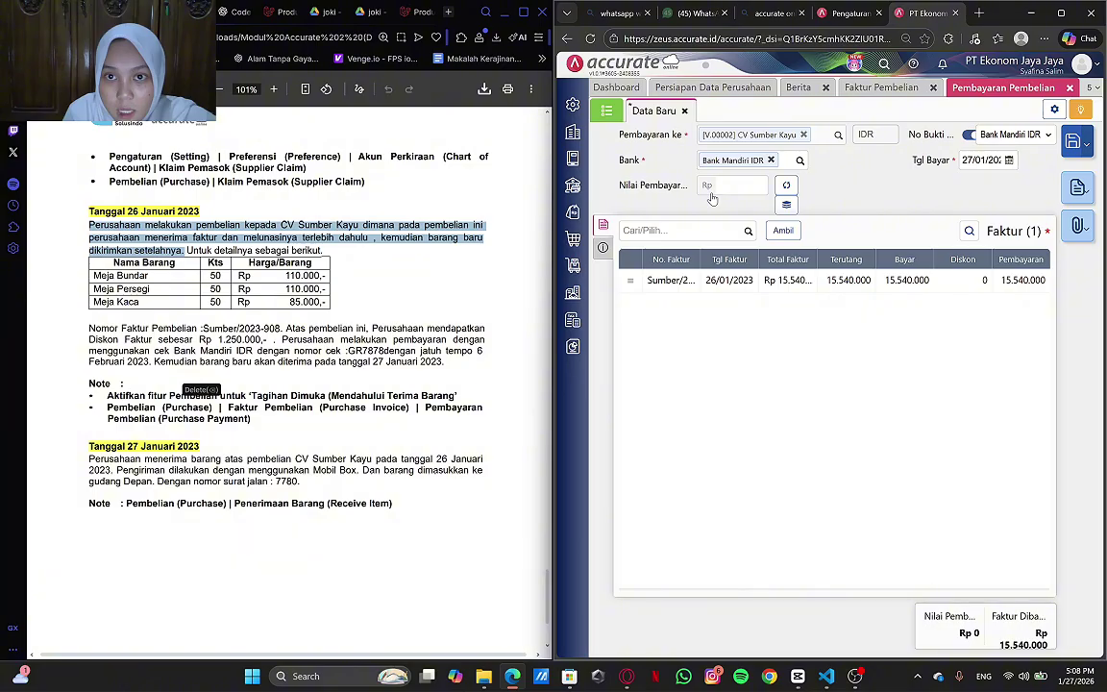
click(786, 186)
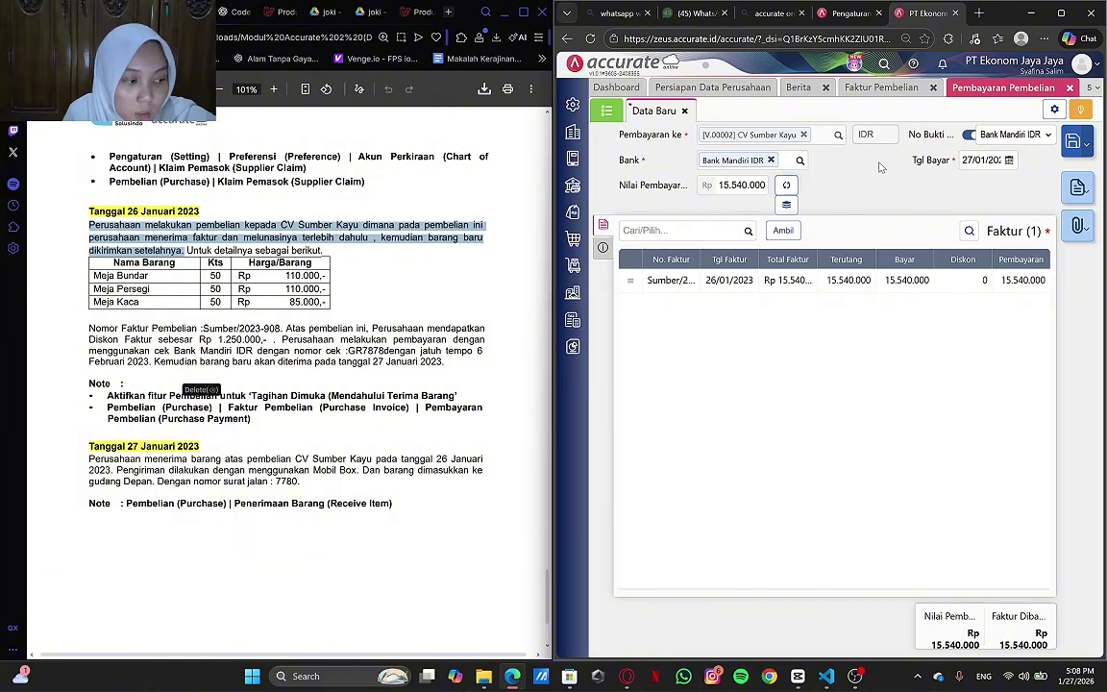
click(966, 163)
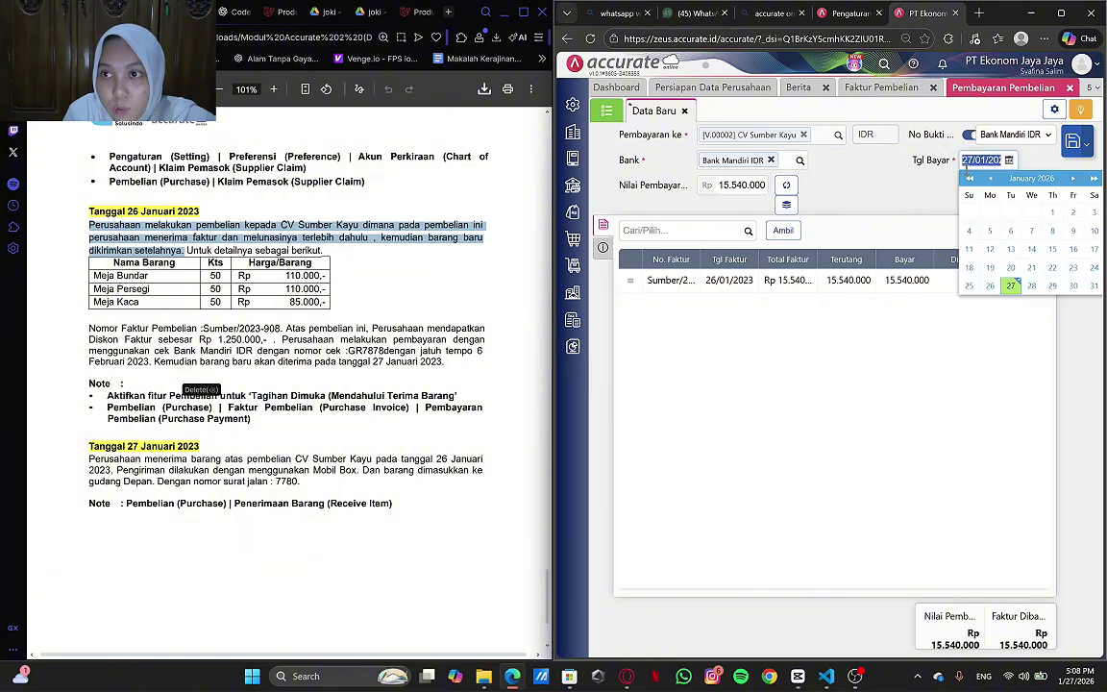
text(26/__/__)
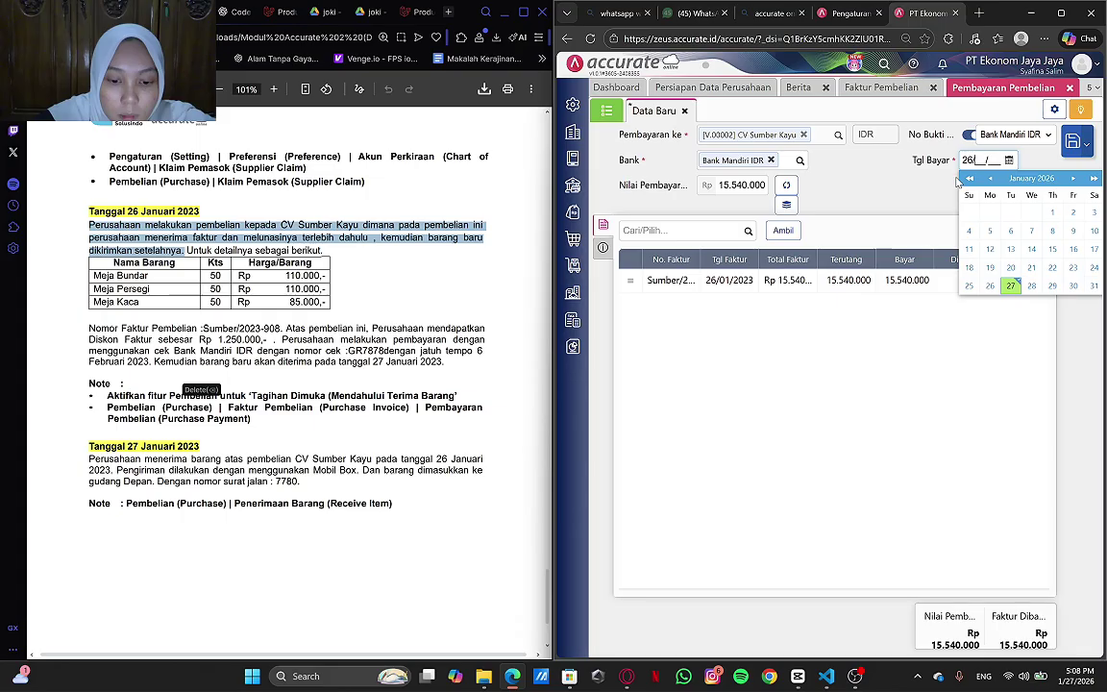
click(888, 424)
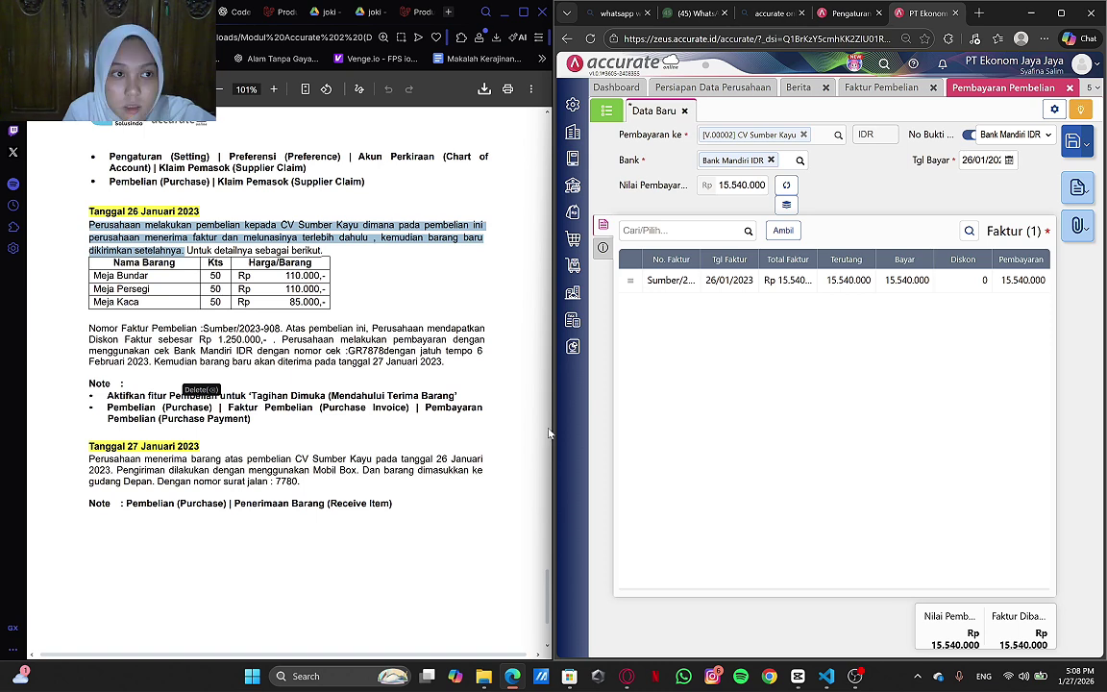
- In the payment's additional information, set Metode Bayar to Cek/Giro and copy GR7878 from the assignment into No. Cek
scroll(444, 373, up, 4)
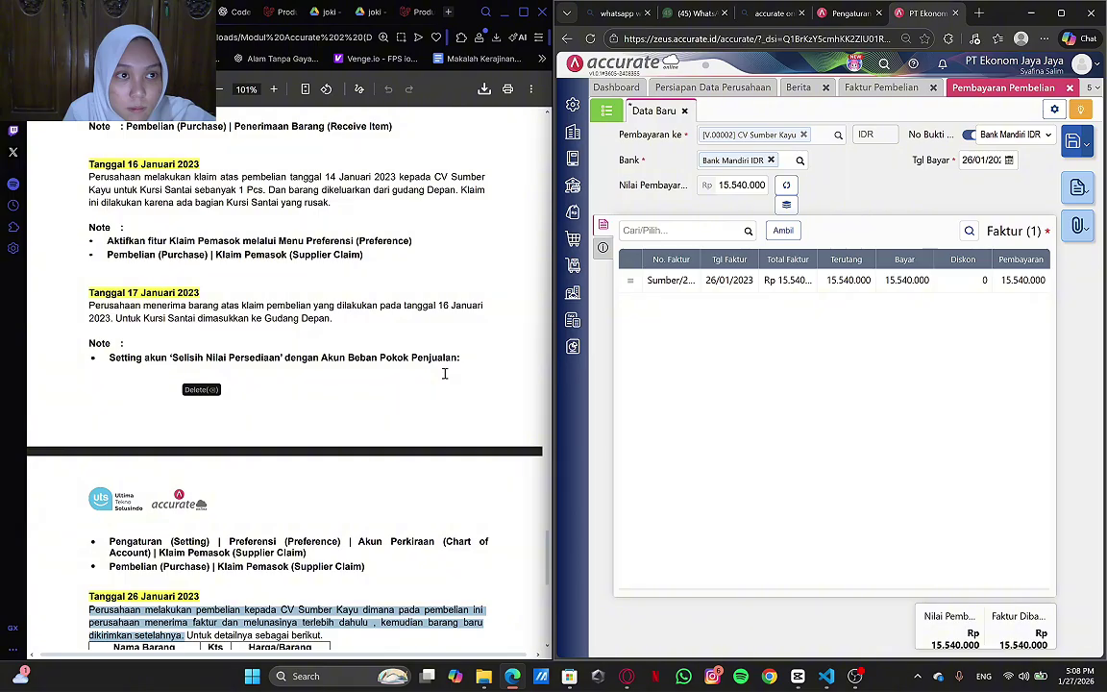
scroll(444, 373, down, 4)
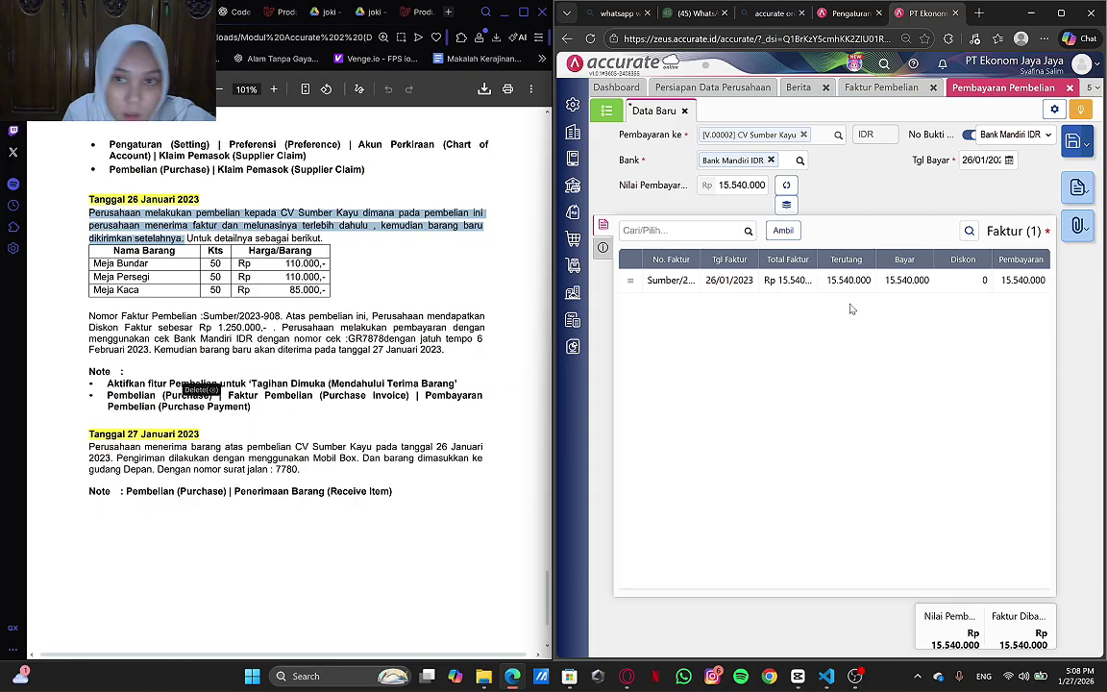
click(604, 248)
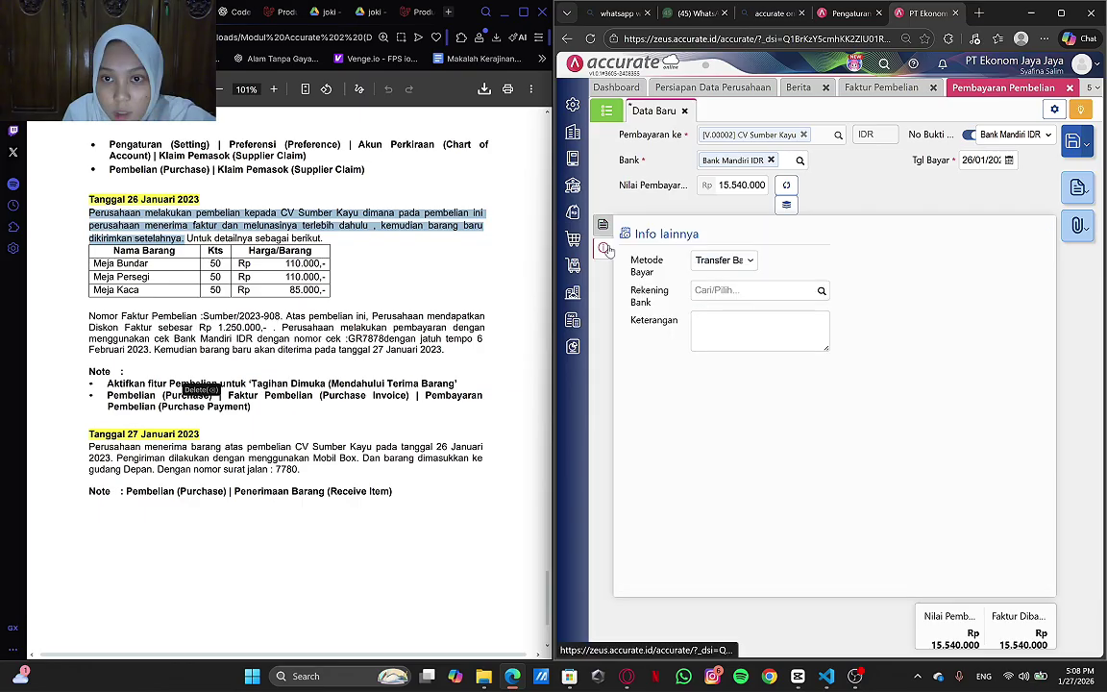
click(742, 273)
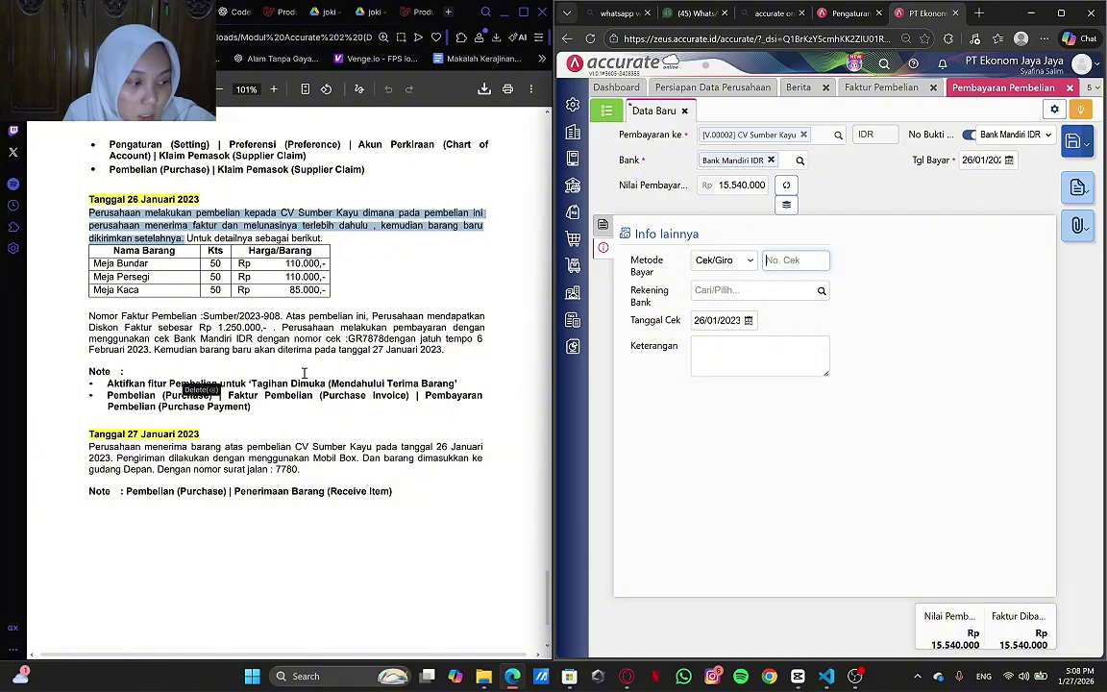
drag(348, 338, 385, 336)
key(ctrl+c)
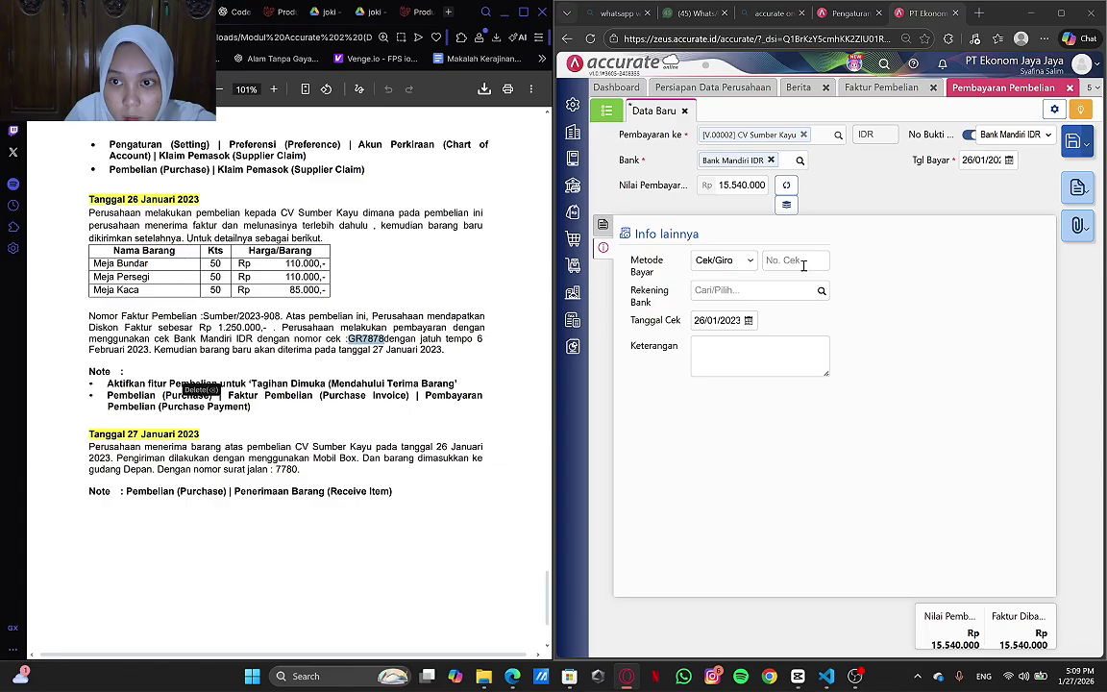
click(797, 260)
key(ctrl+v)
- Set the payment's Tanggal Cek to 06/02/2023
click(746, 321)
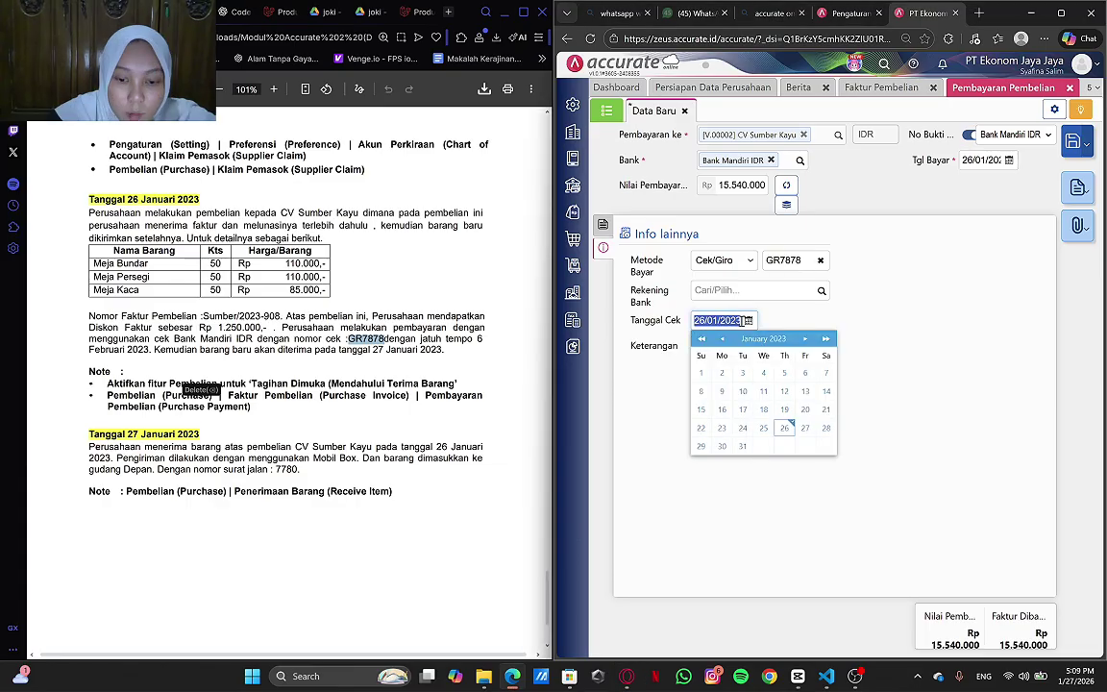
text(06/)
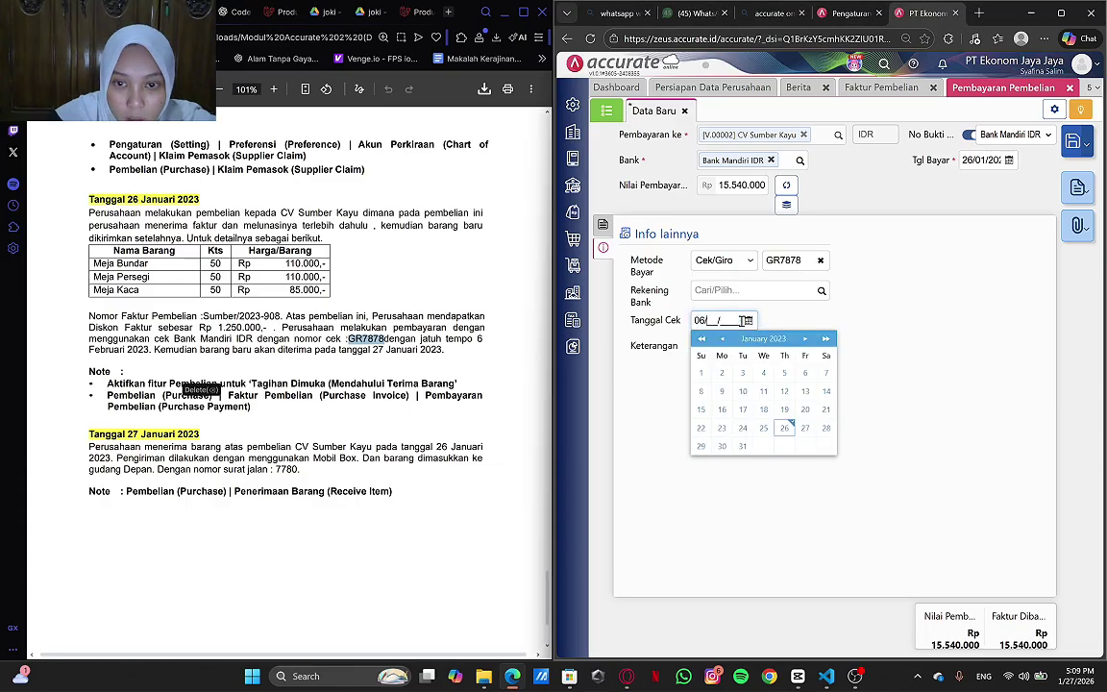
text(022023)
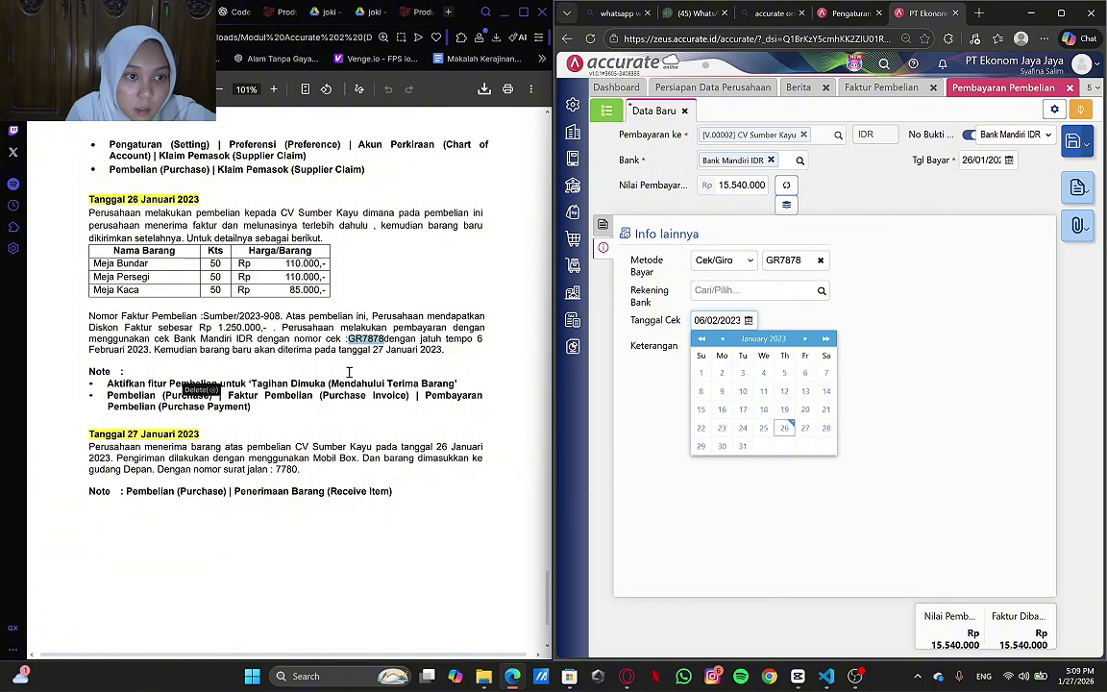
- Enter "Pembayaran pembelian CV Sumber Kayu" as the payment's Keterangan and save the purchase payment
click(709, 365)
text(P)
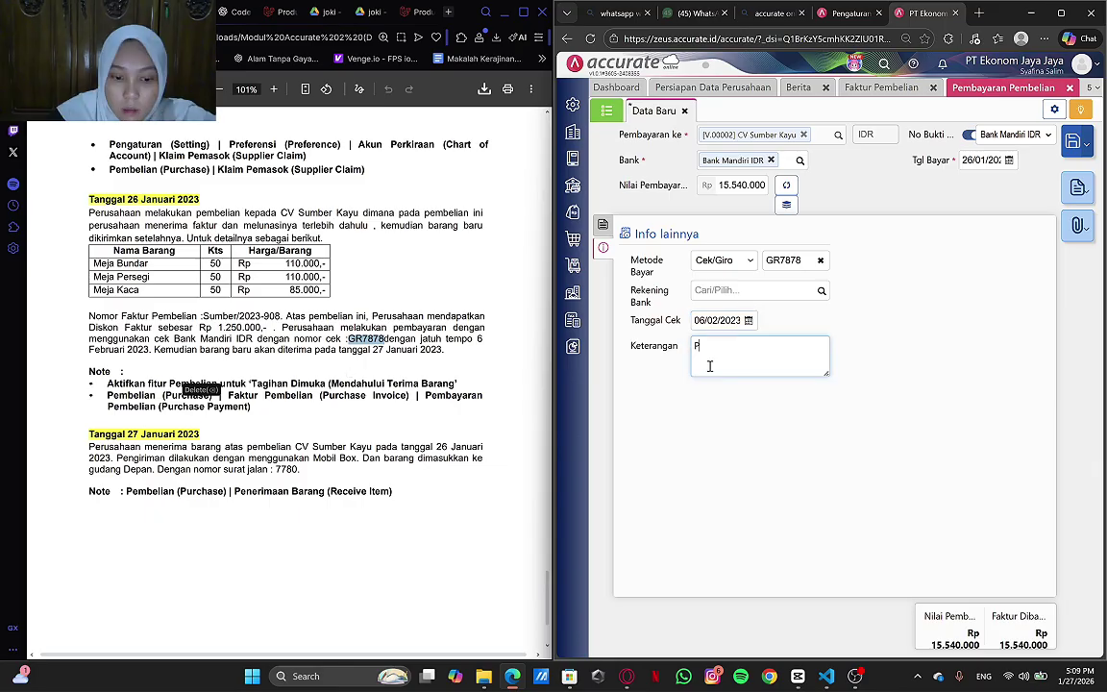
text(emba)
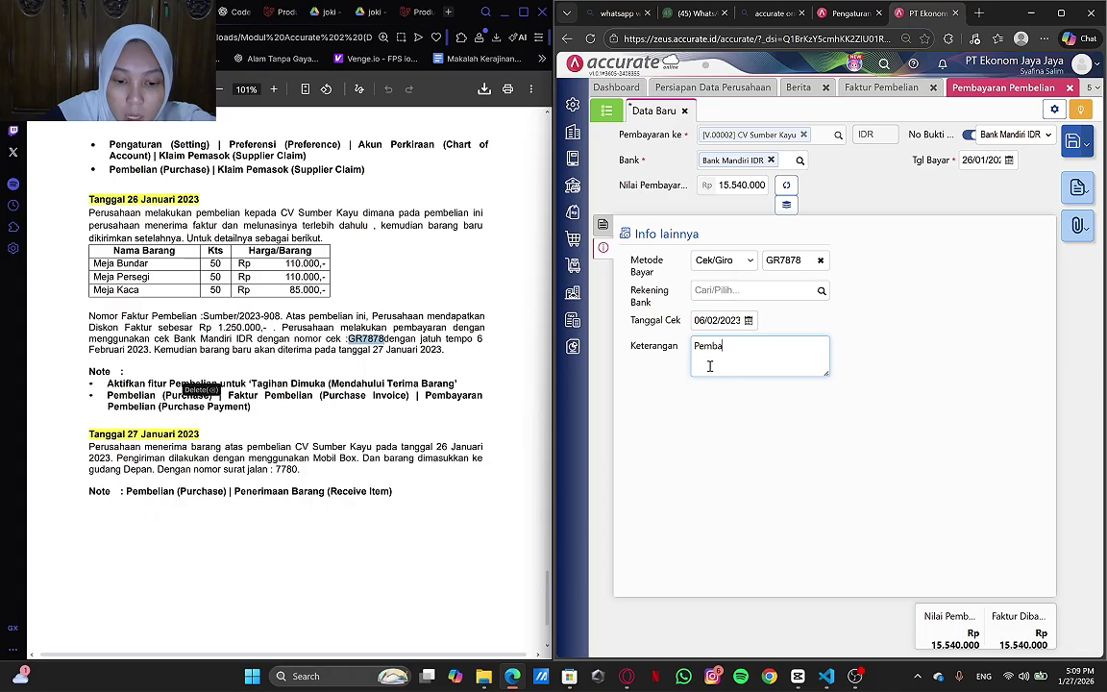
text(yaran pembelian)
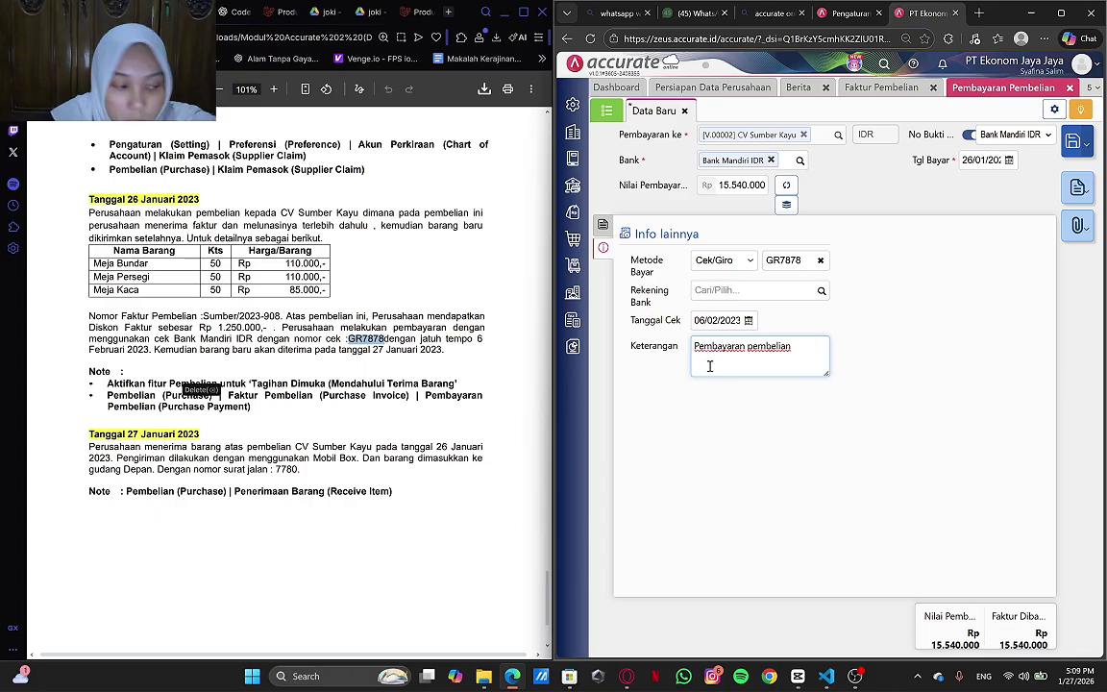
text( Cv)
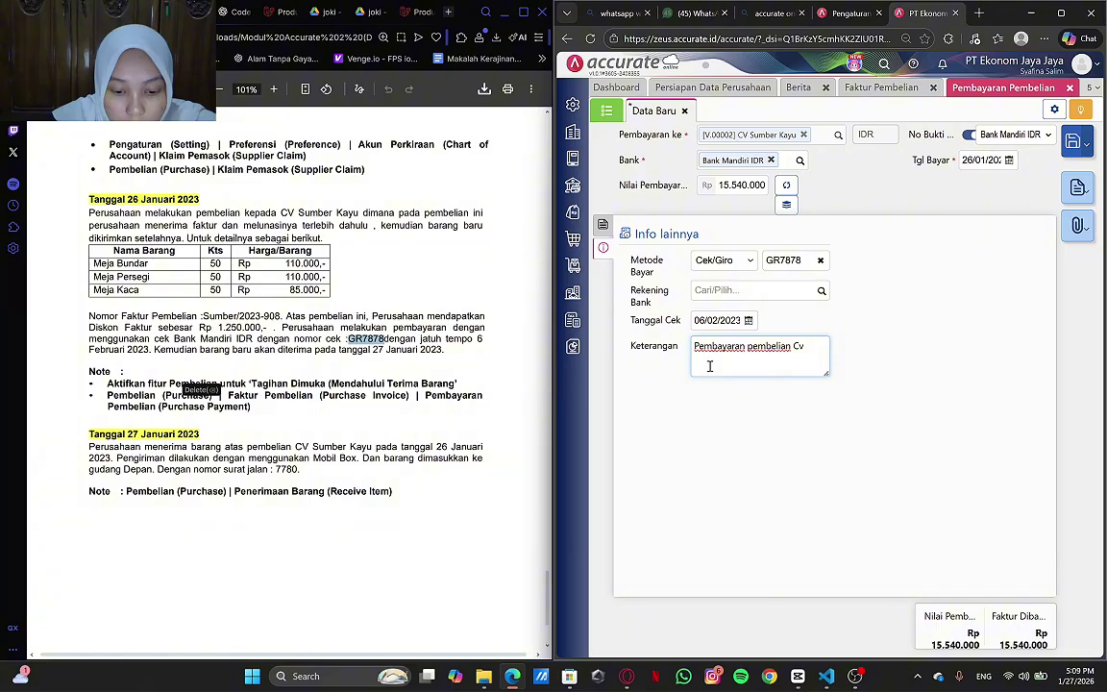
key(BackSpace)
text(V Sumber K)
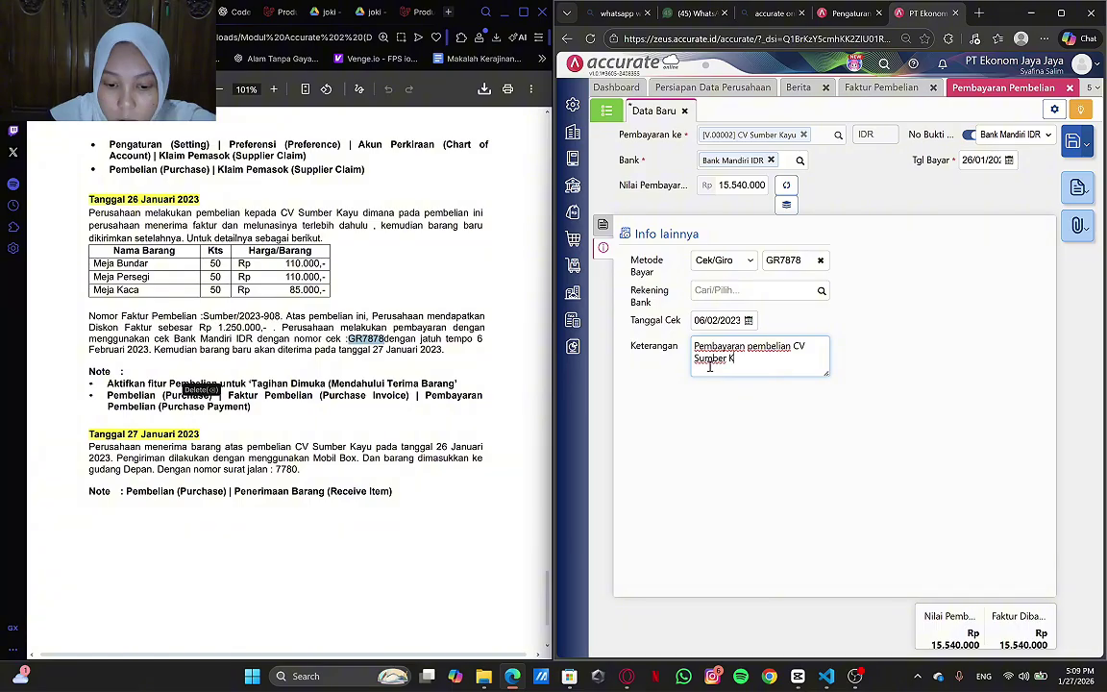
text(ayu)
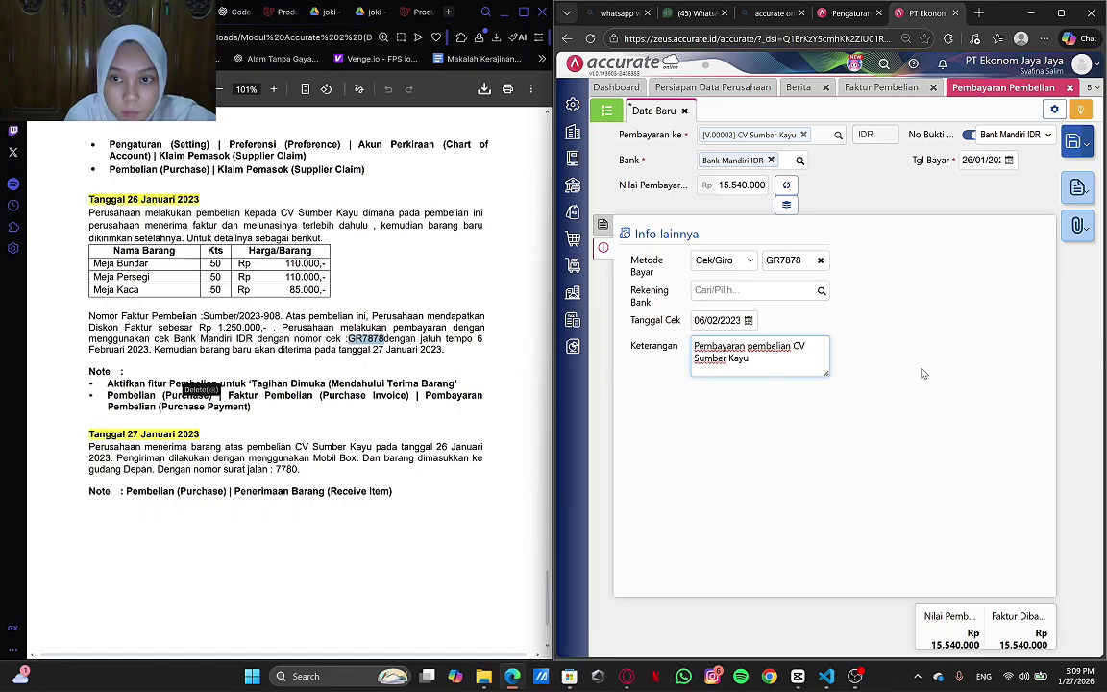
click(1072, 142)
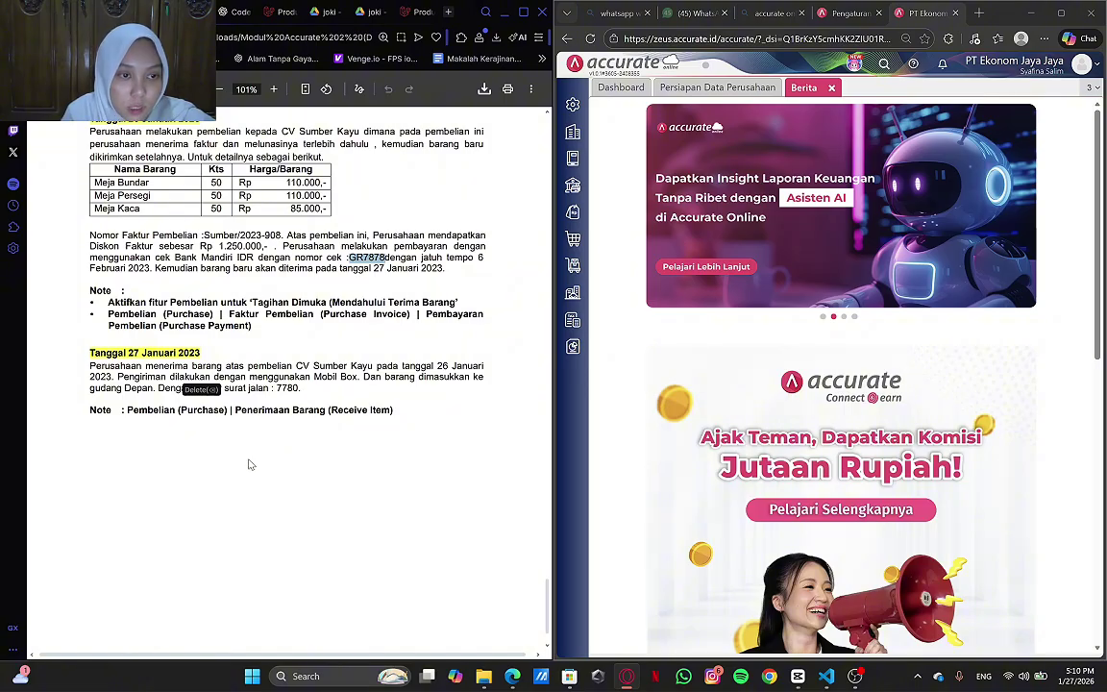
- Start a new Penerimaan Barang from CV Sumber Kayu with Tanggal 27/01/2023
scroll(204, 496, down, 1)
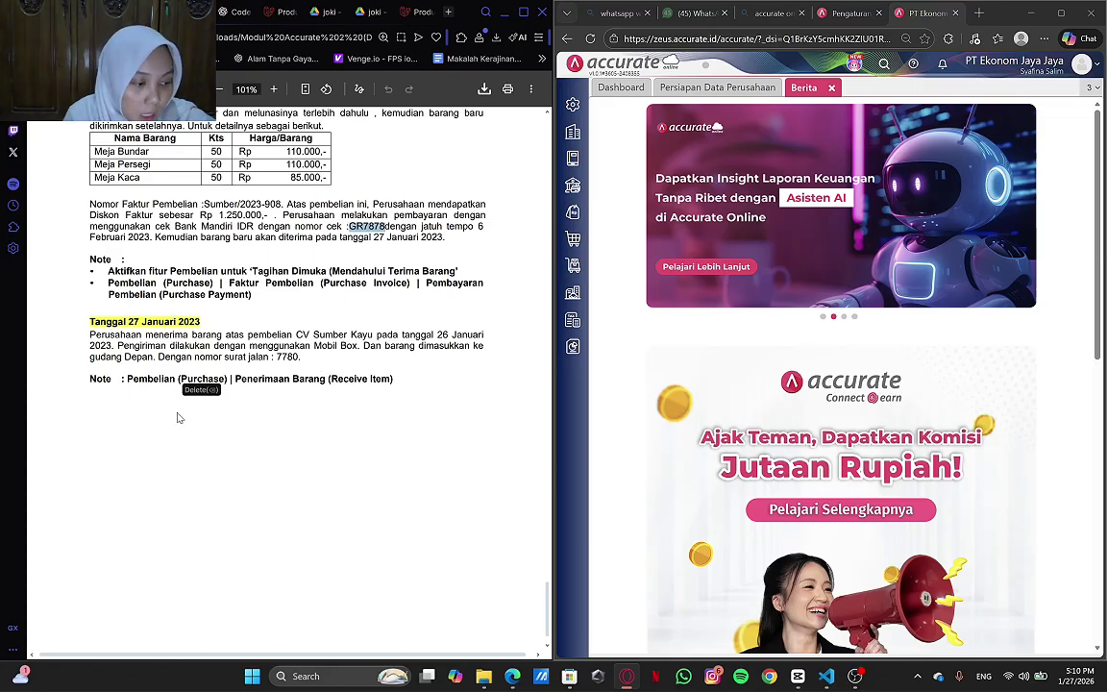
click(576, 241)
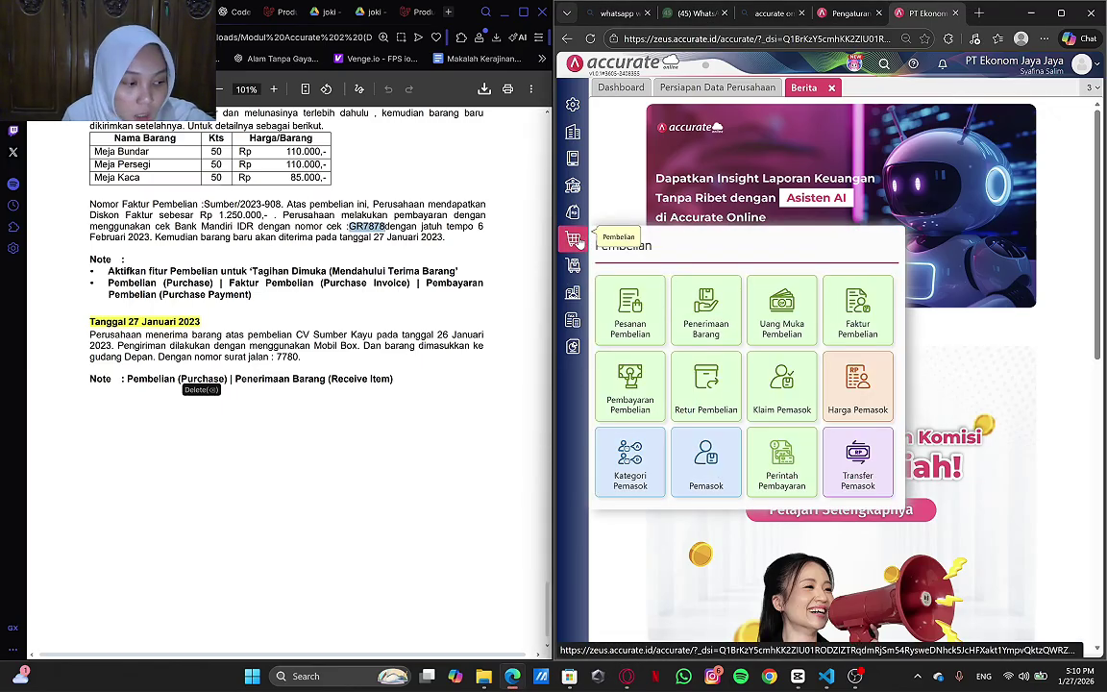
click(706, 312)
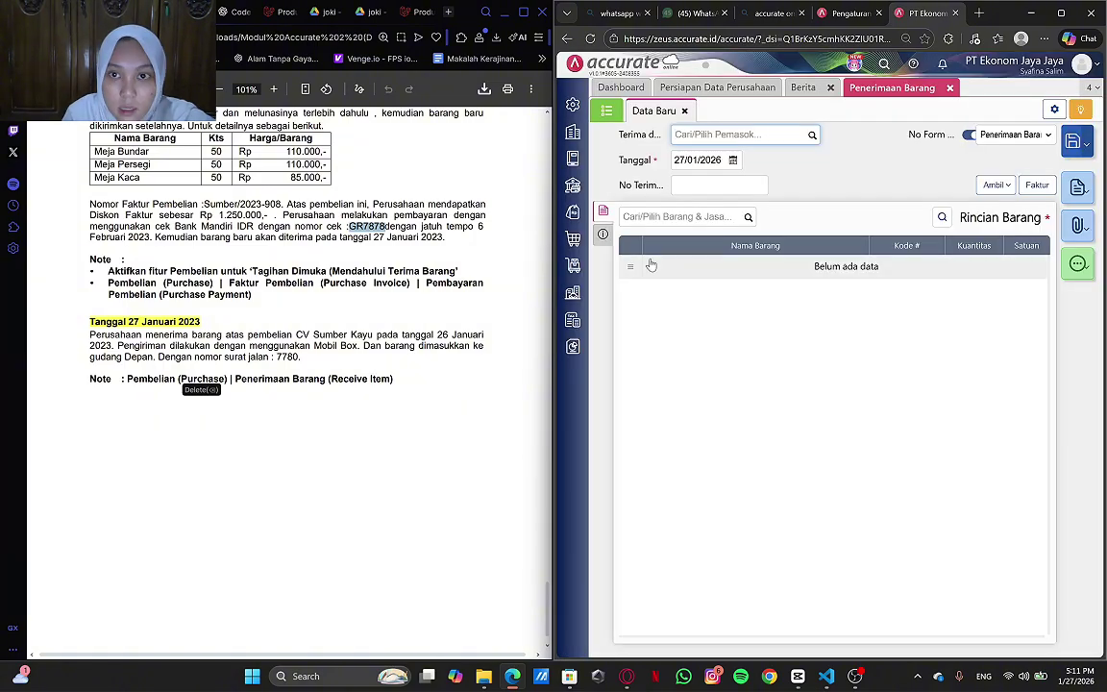
click(812, 137)
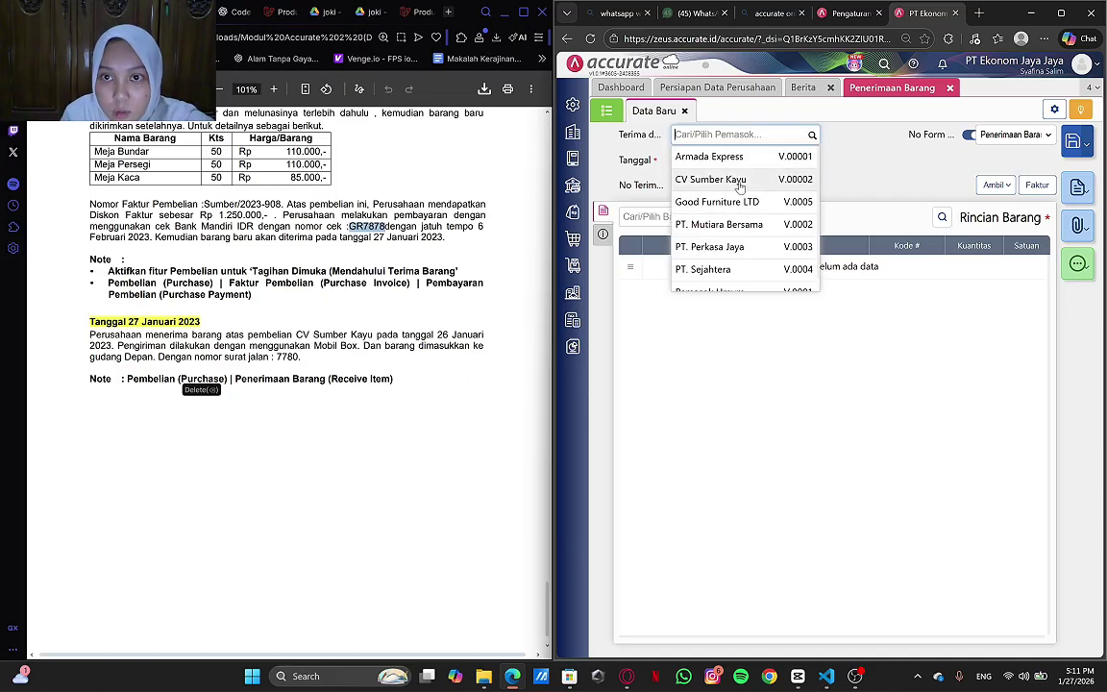
click(739, 181)
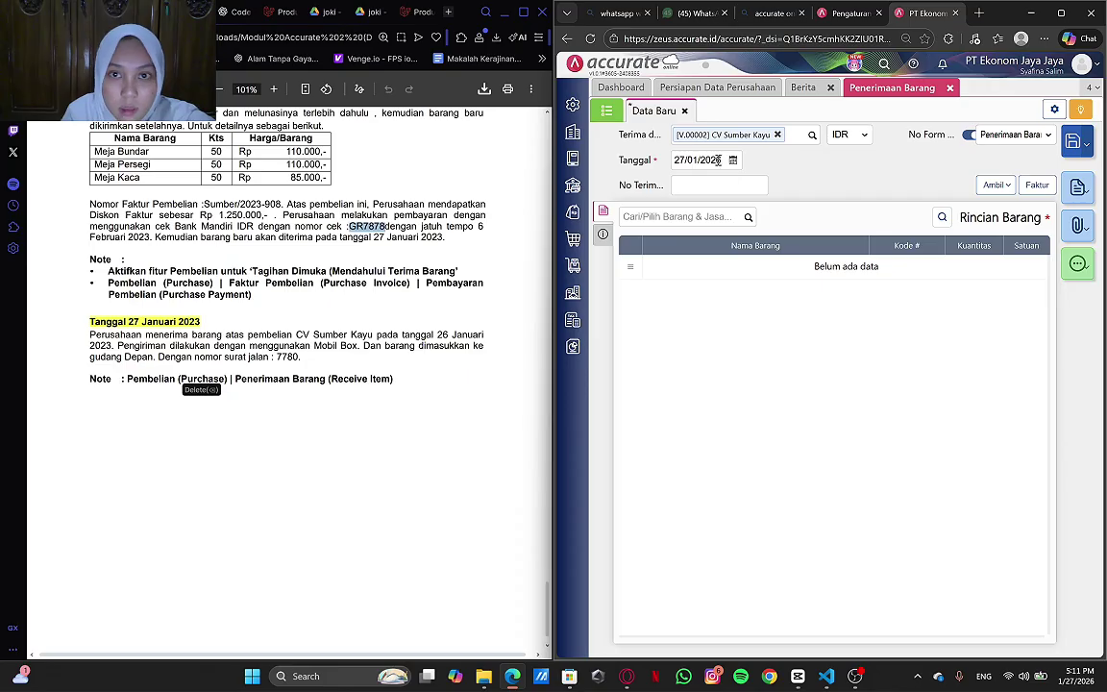
click(716, 162)
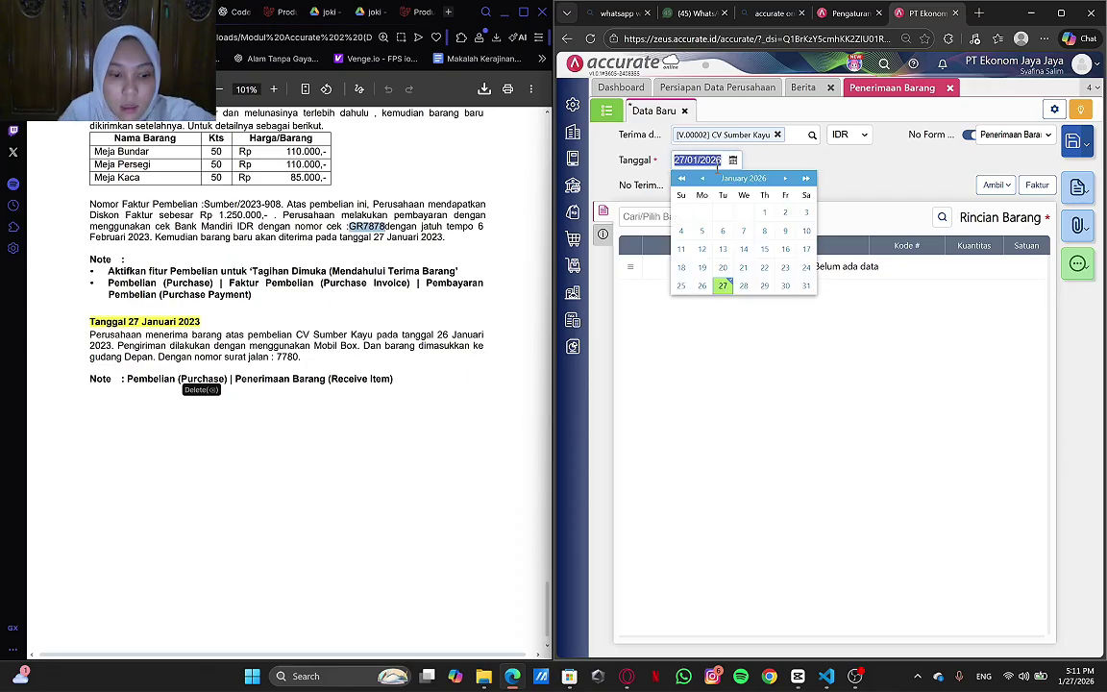
text(27/01/)
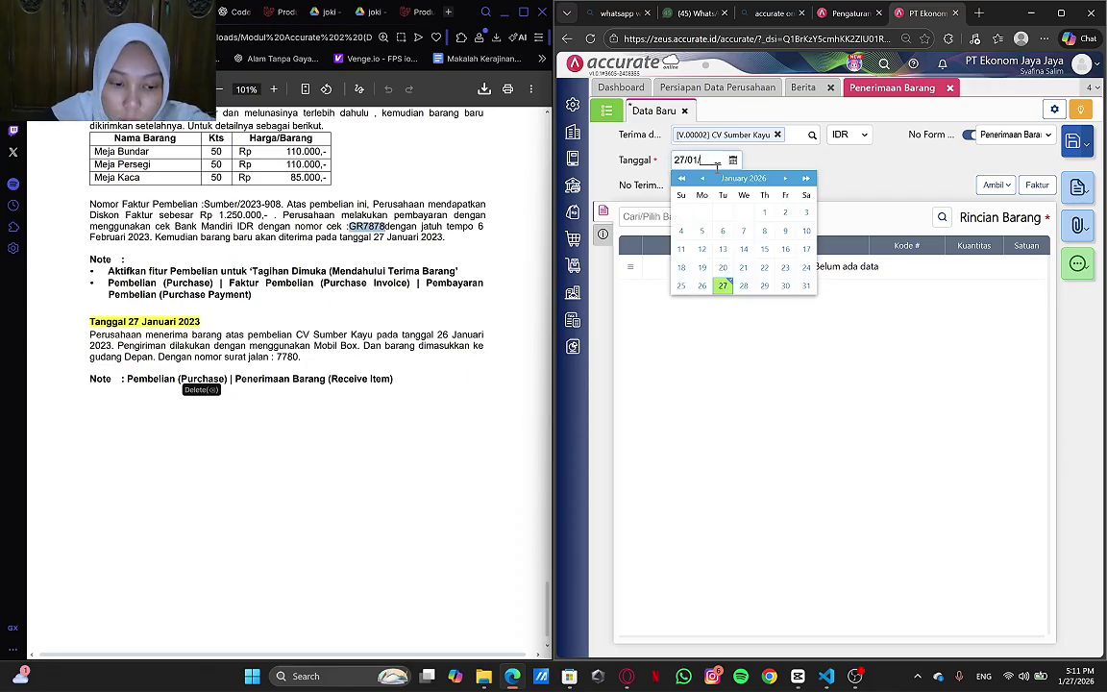
text(2023)
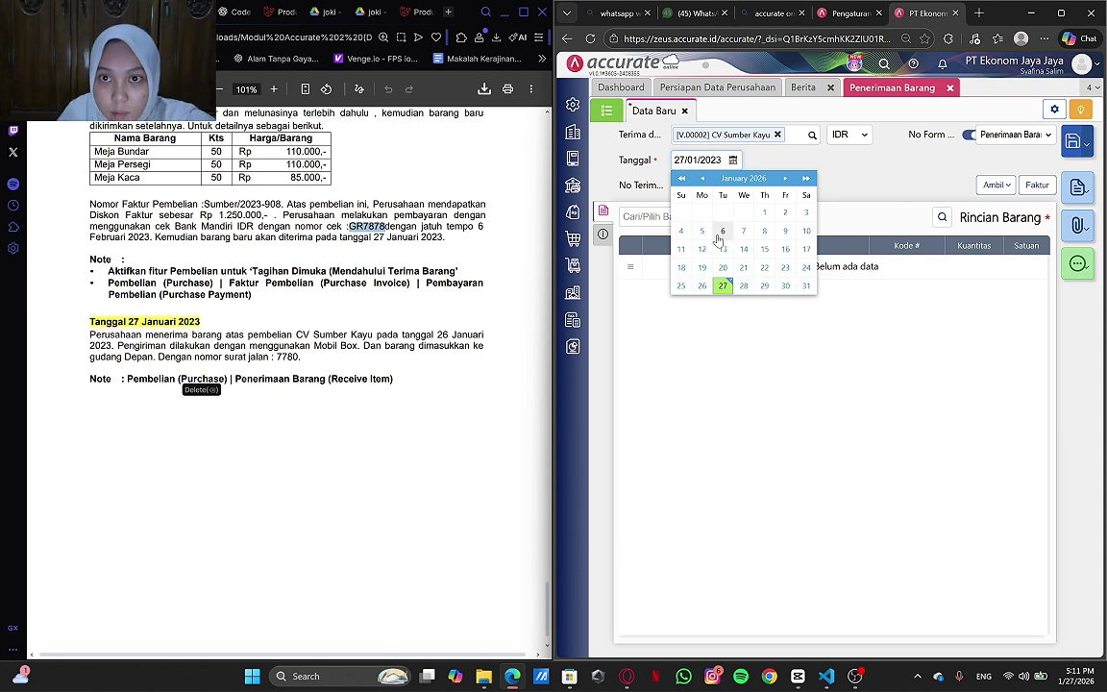
click(715, 461)
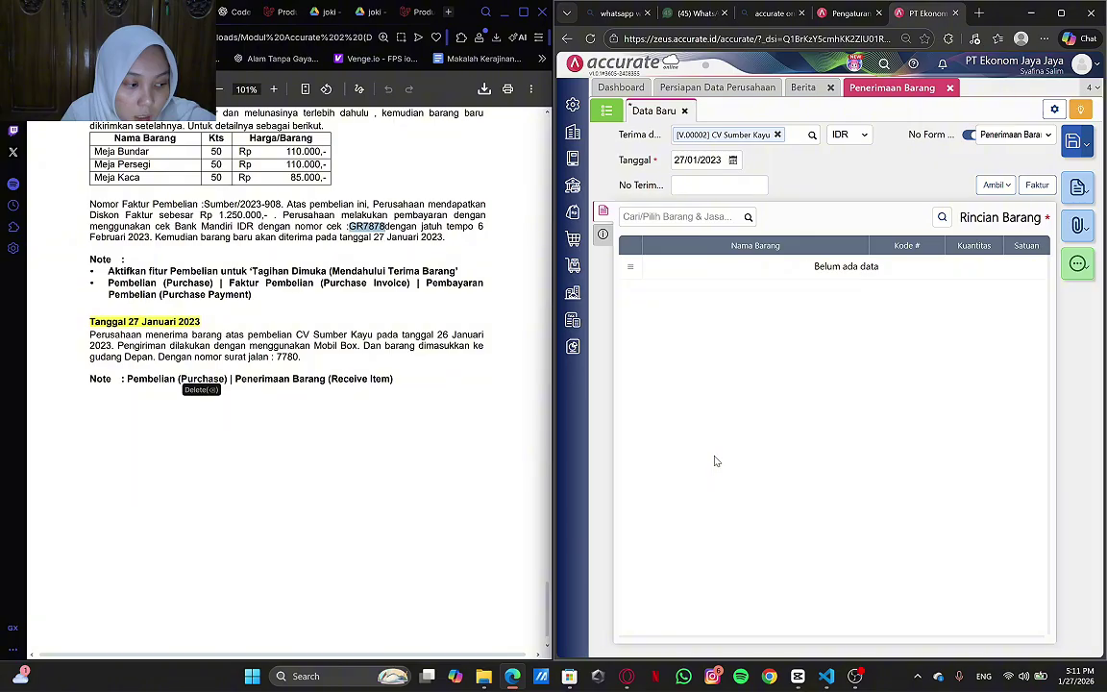
- Enter 7780 as the goods receipt's No Terima
click(698, 184)
text(77)
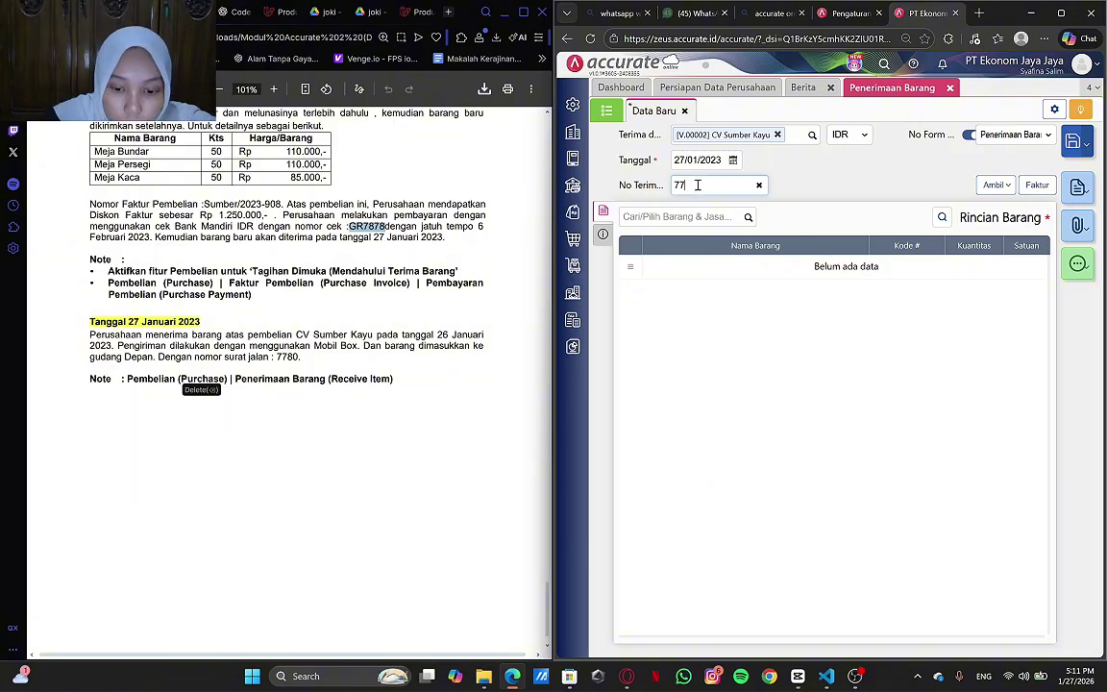
text(80)
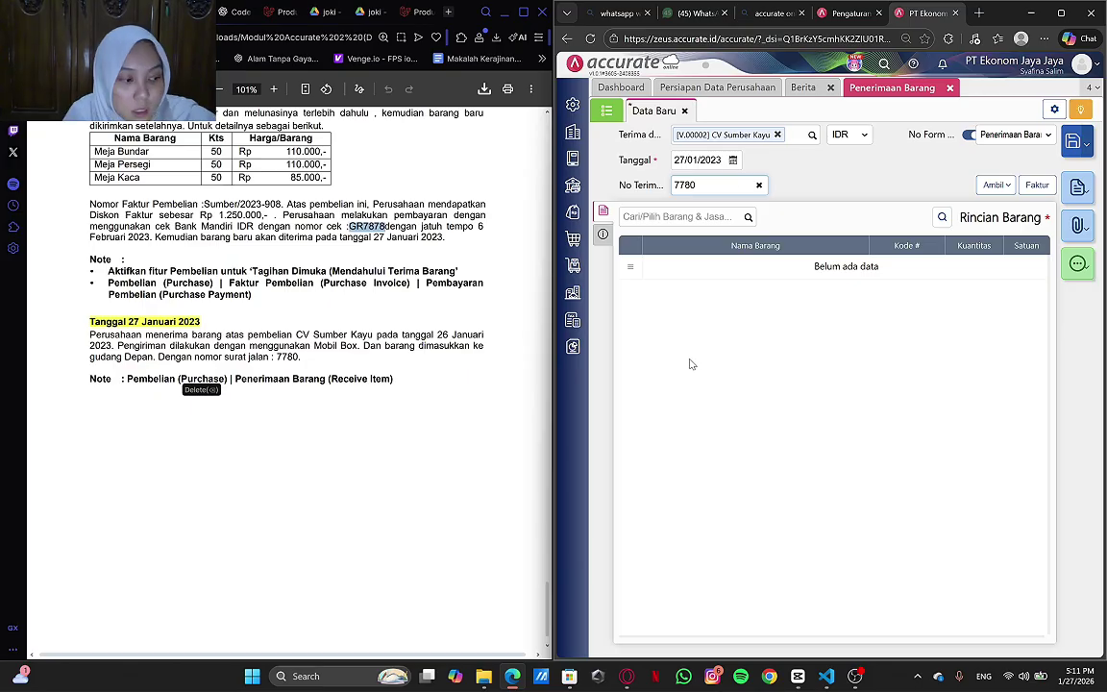
- Copy all items from the Tagihan Dimuka PI.2023.01.00008 into the goods receipt
click(1004, 184)
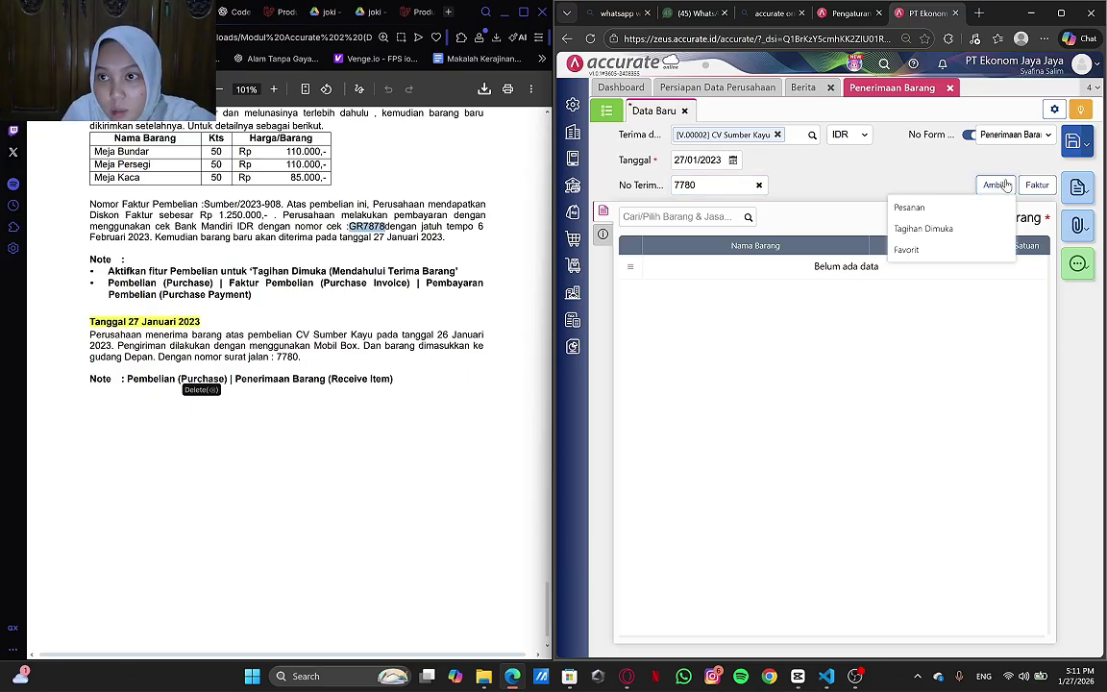
click(941, 228)
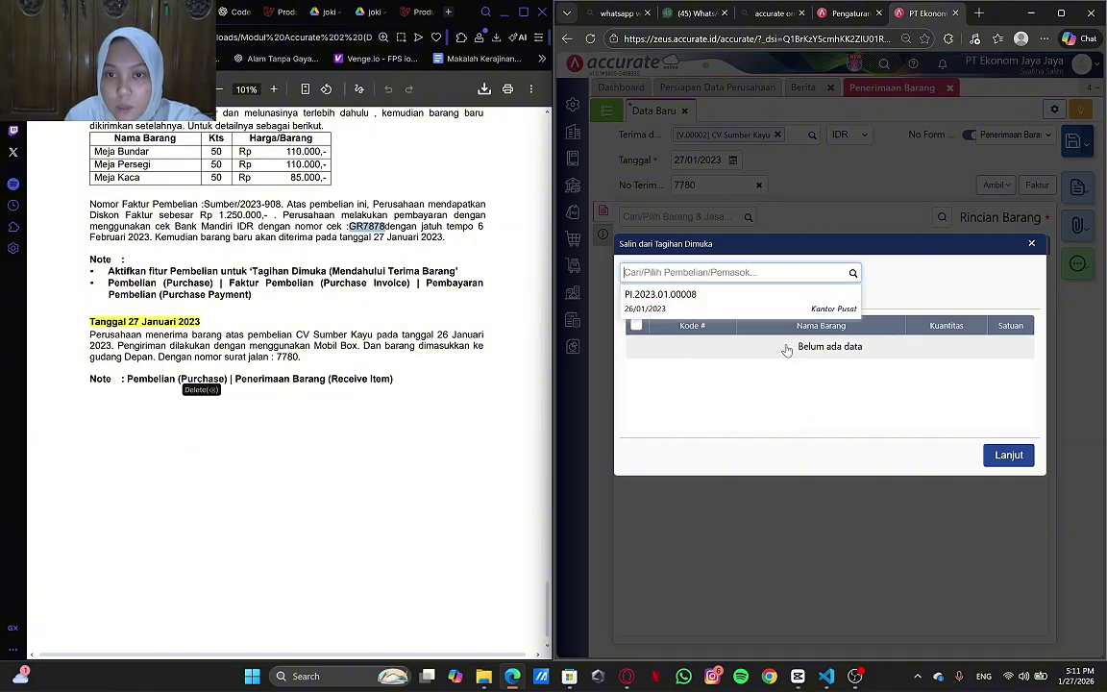
click(771, 318)
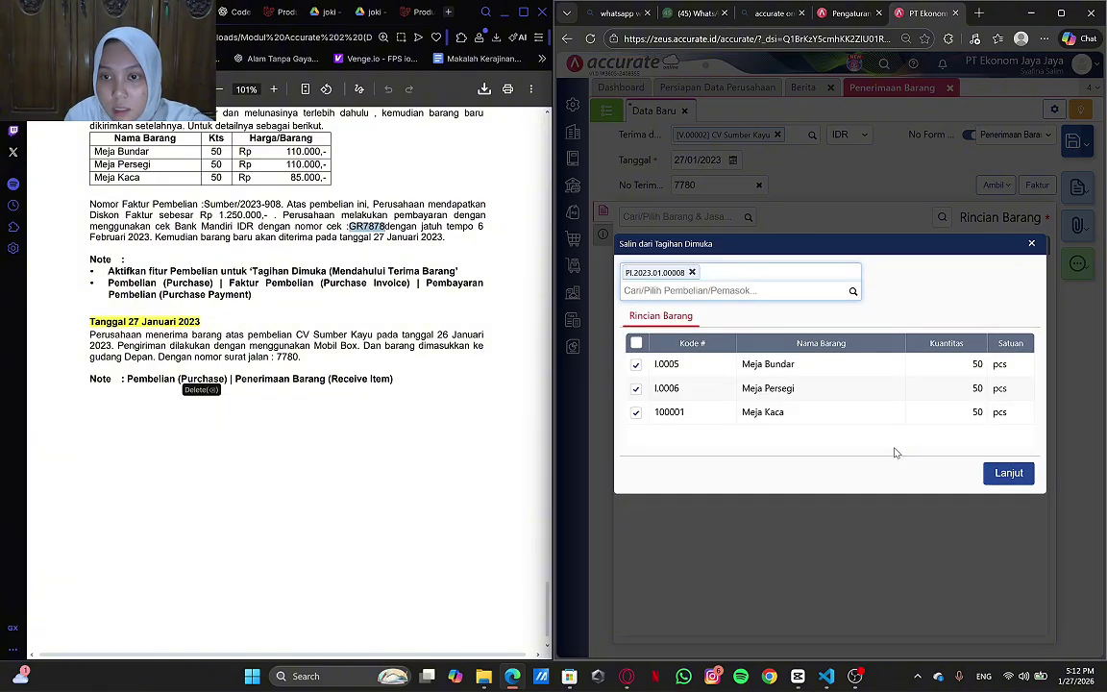
click(1014, 475)
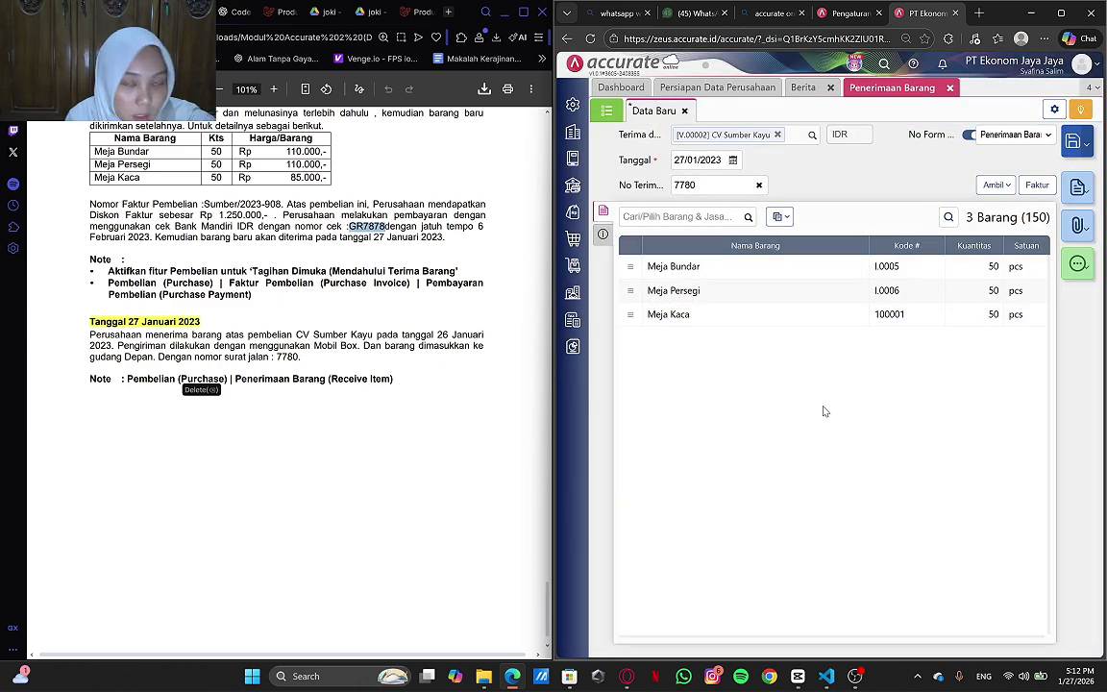
- Change the Gudang of all items in the goods receipt to Depan
click(779, 218)
click(698, 238)
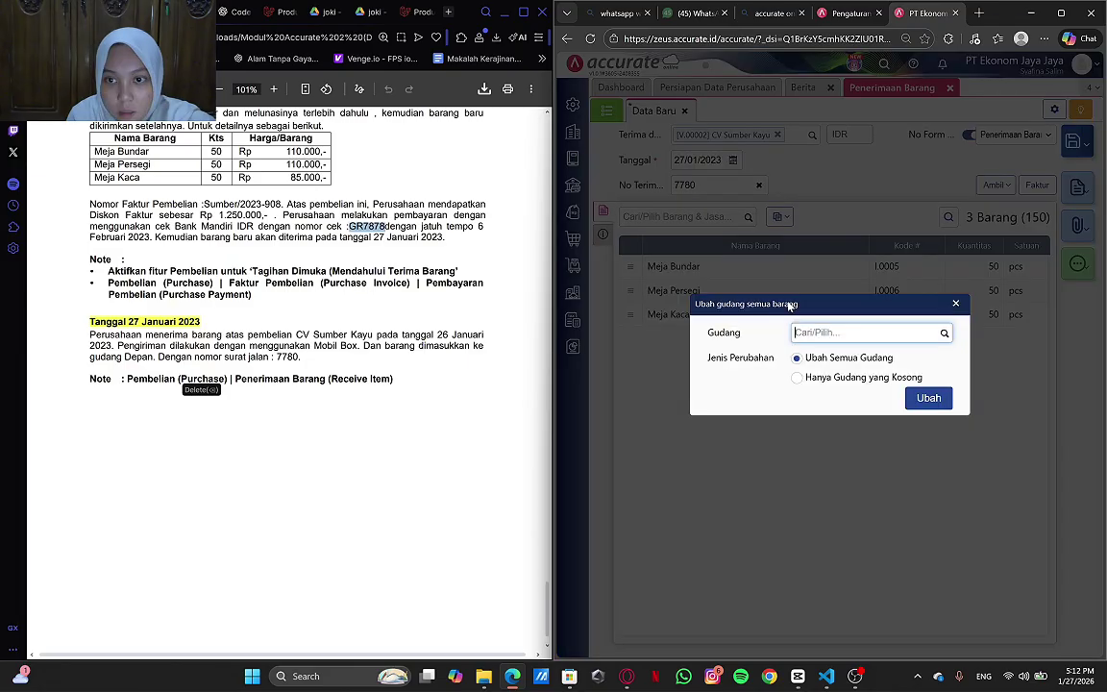
click(853, 332)
text(d)
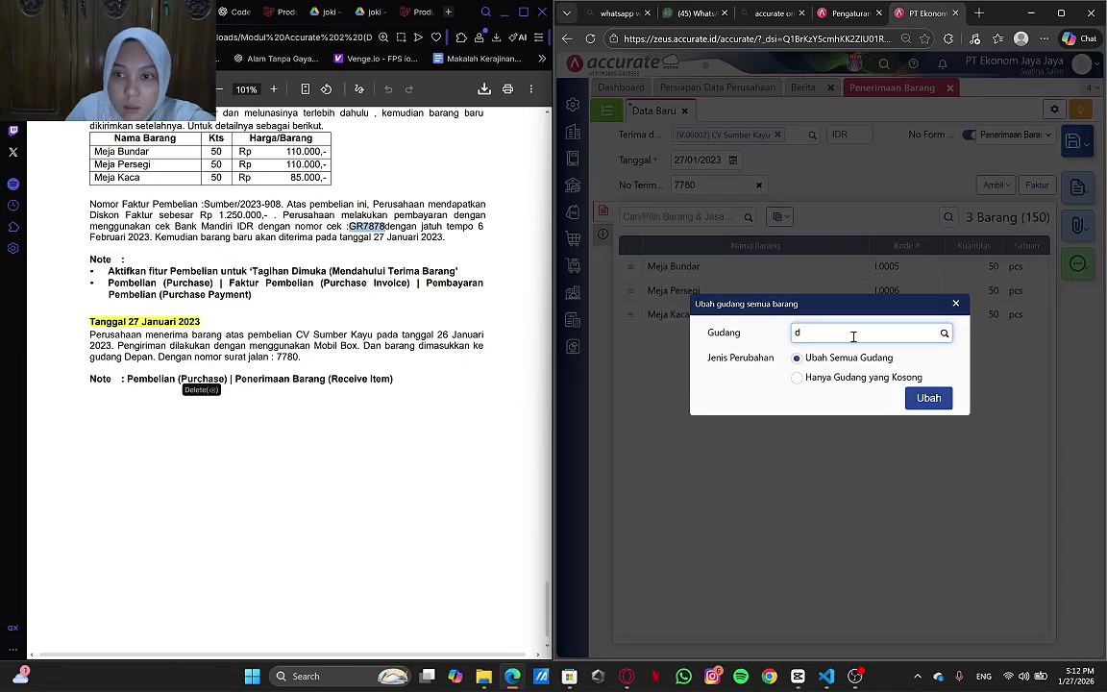
click(839, 375)
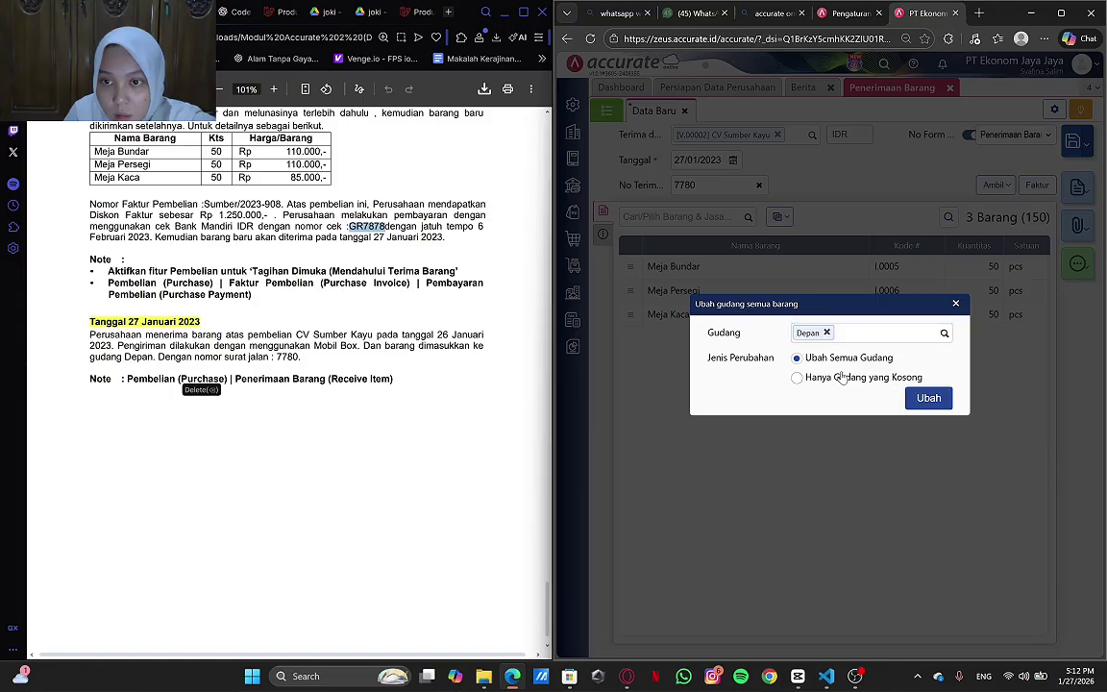
click(929, 400)
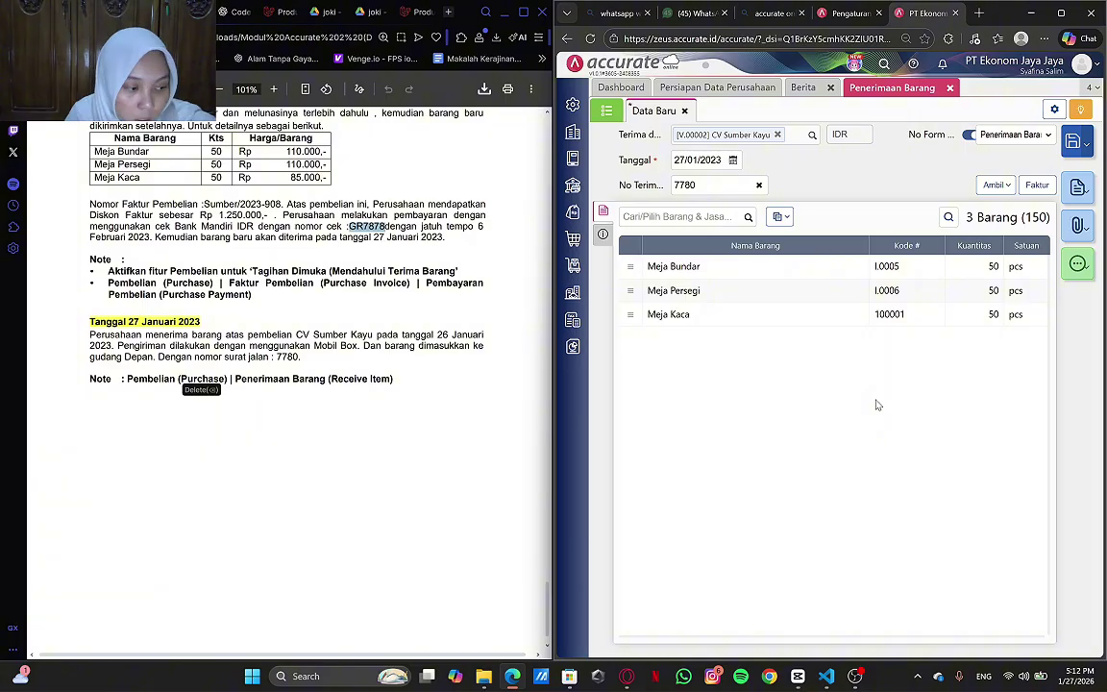
- In the goods receipt's additional information, enter "Alamat Perusahaan" as the Alamat
click(603, 233)
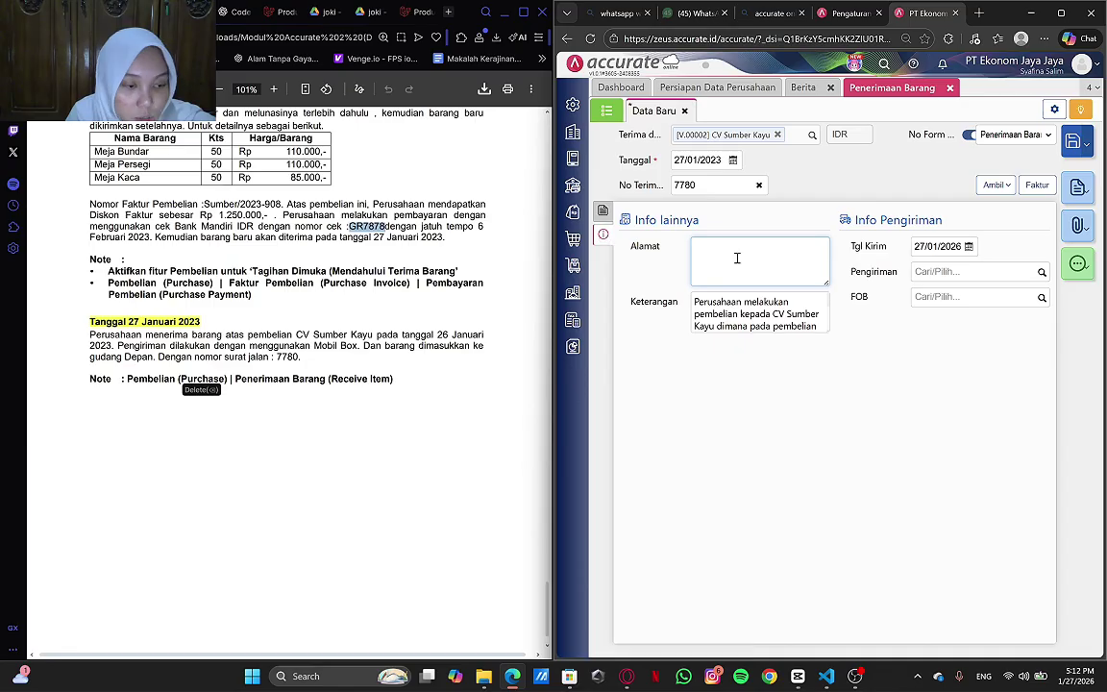
text(A)
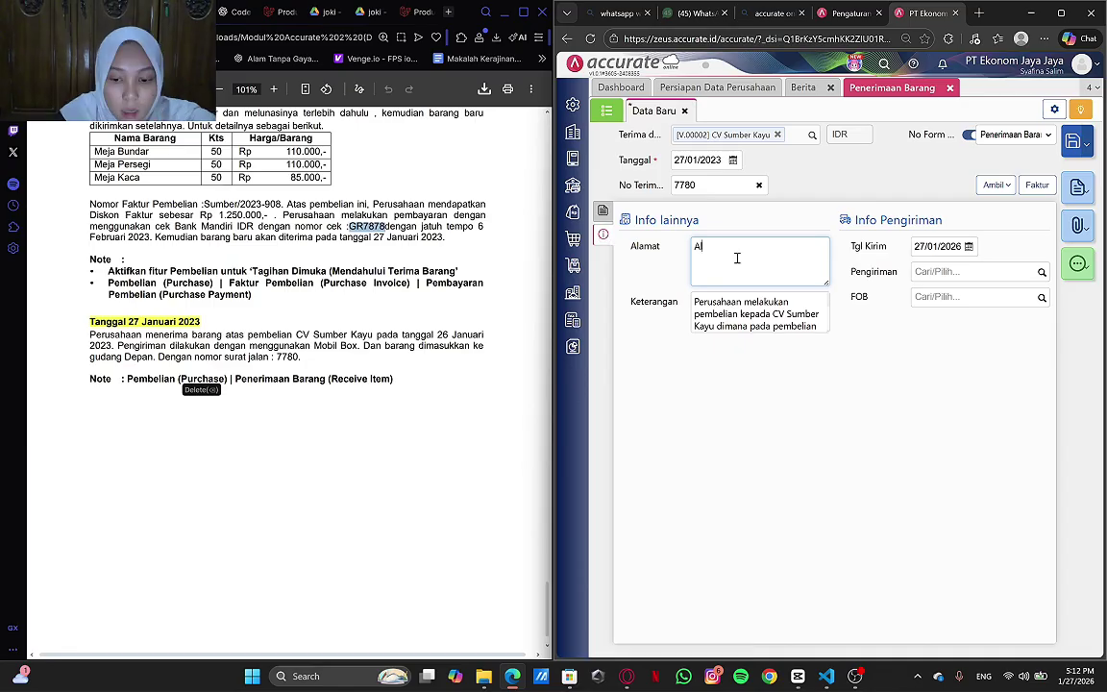
text(lamat Peru)
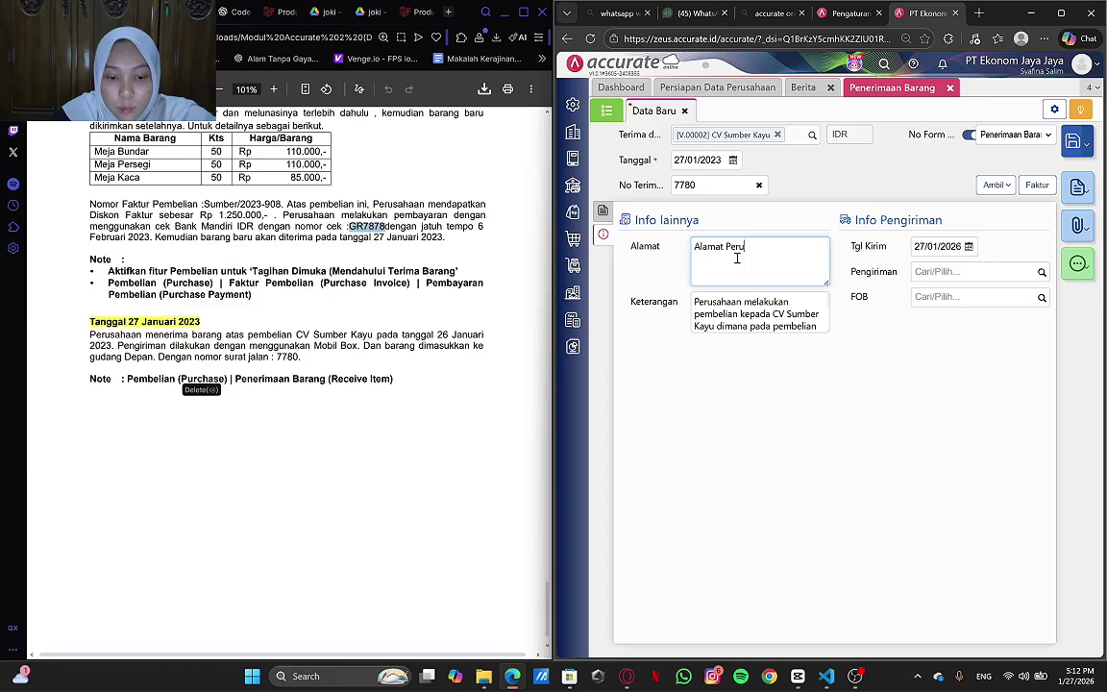
text(sahaa)
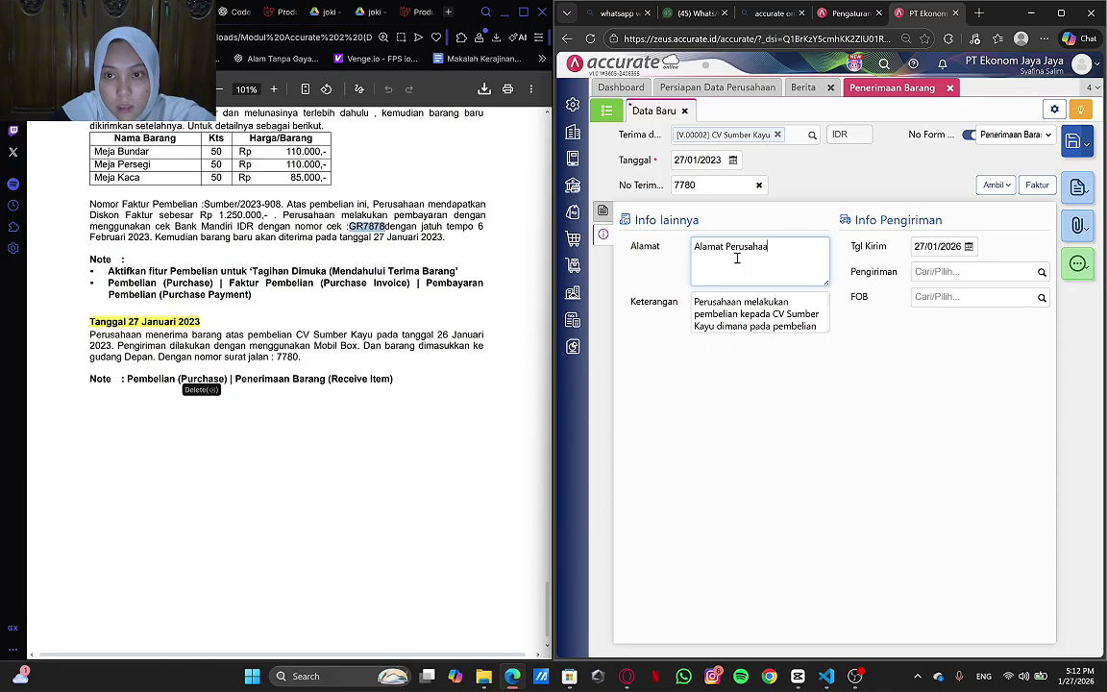
text(n)
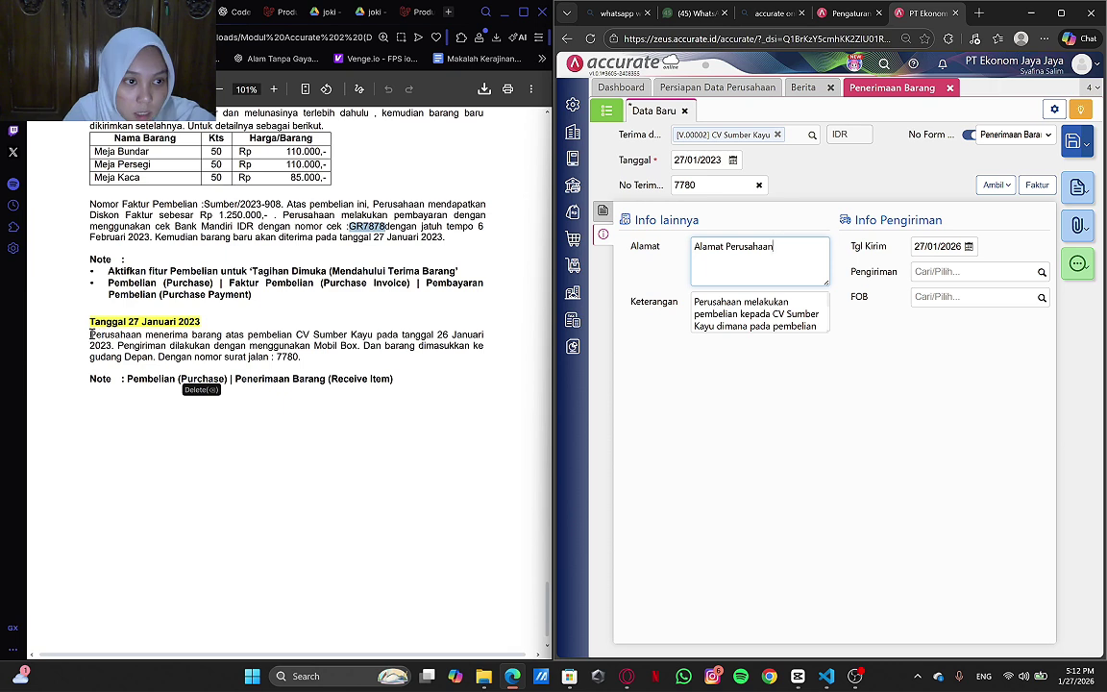
- Replace the Keterangan with the assignment's sentence "Perusahaan menerima barang atas pembelian CV Sumber Kayu pada tanggal 26 Januari 2023."
drag(91, 335, 116, 346)
key(ctrl+c)
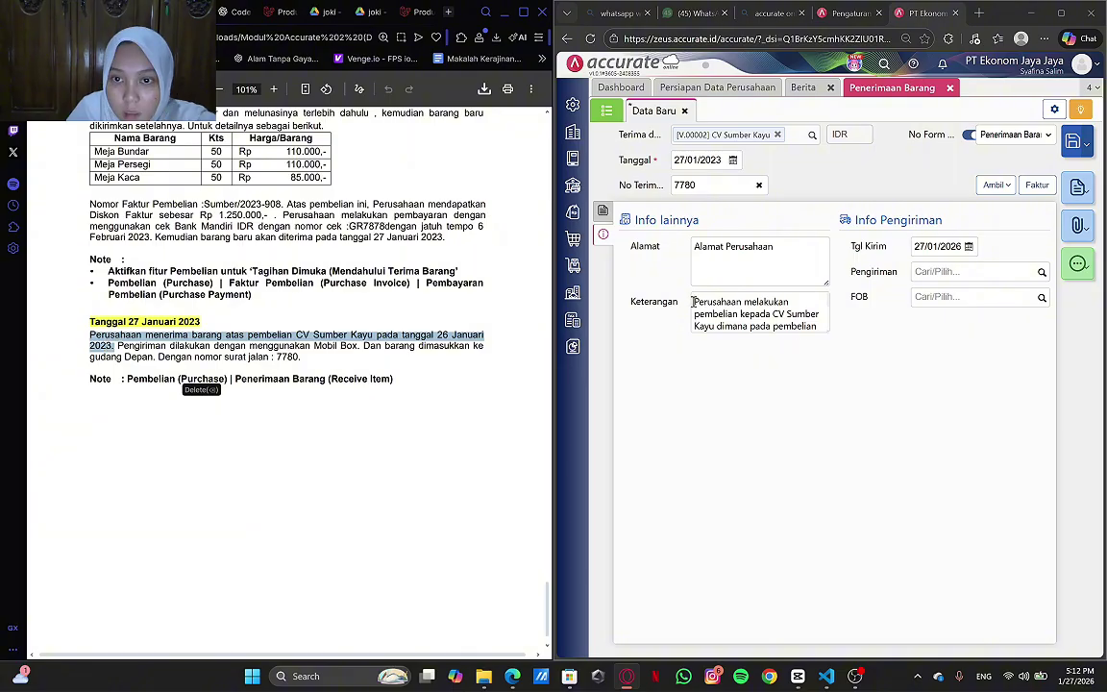
drag(694, 301, 799, 331)
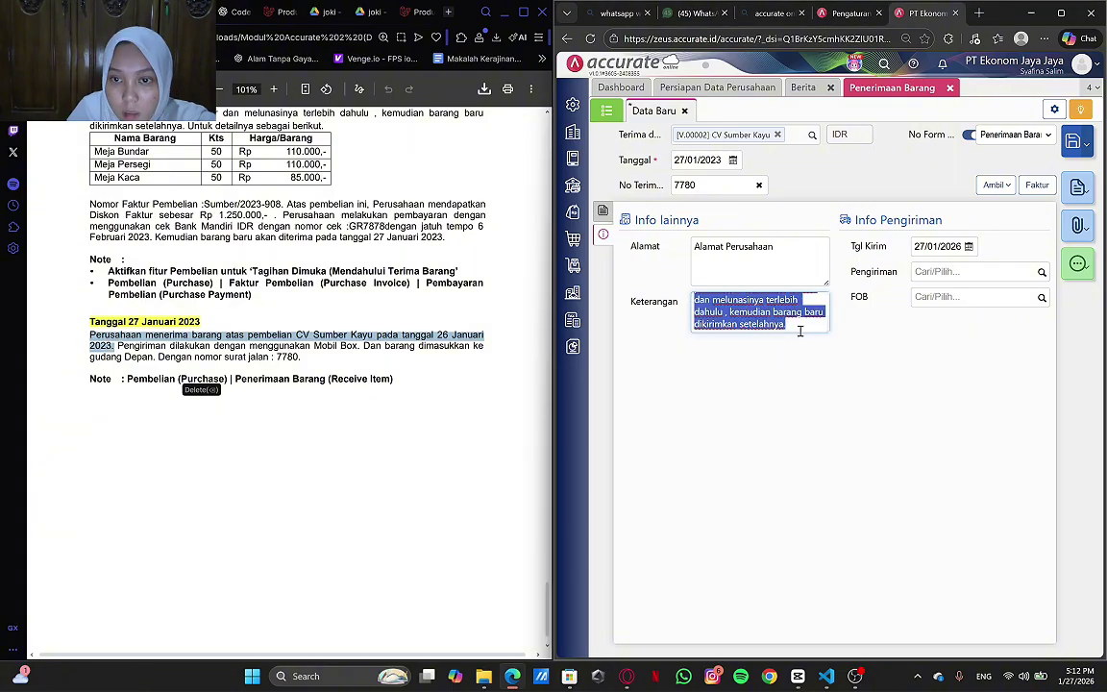
key(ctrl+v)
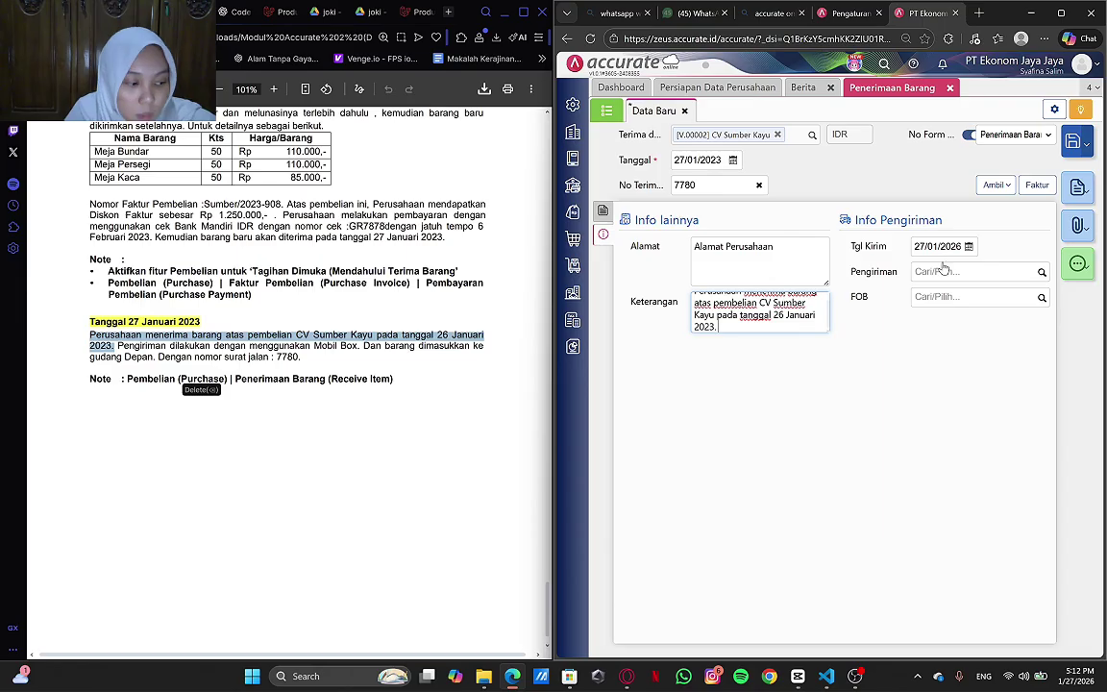
- Set the goods receipt's Tgl Kirim to 27/01/2023
click(951, 247)
text(2_/__/____)
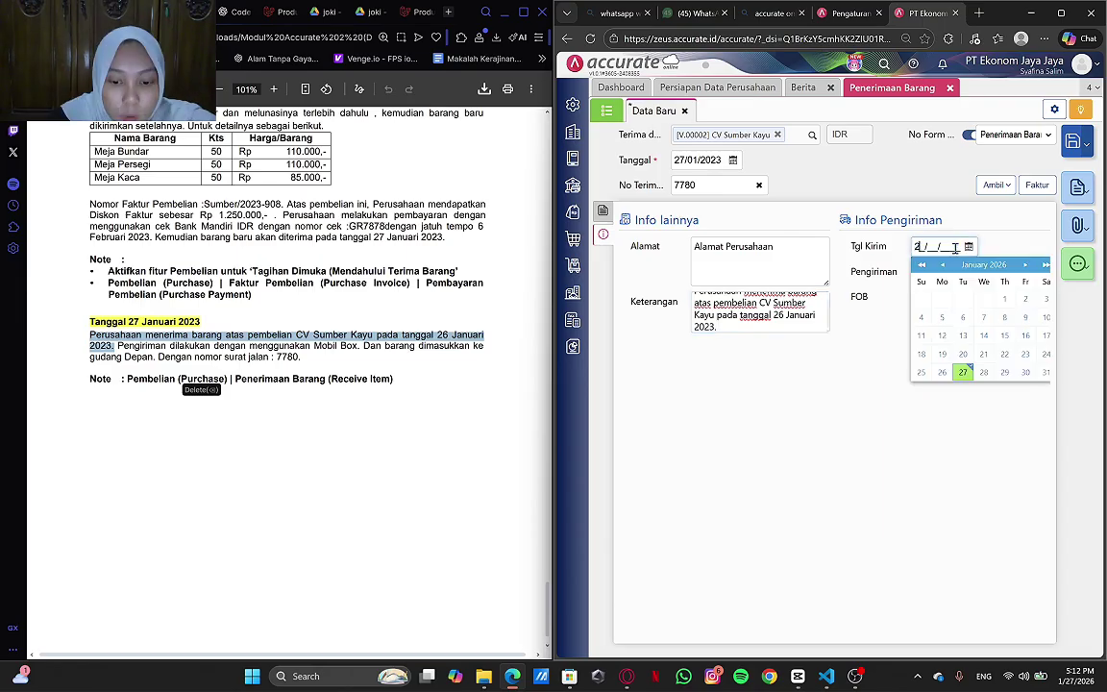
text(7012023)
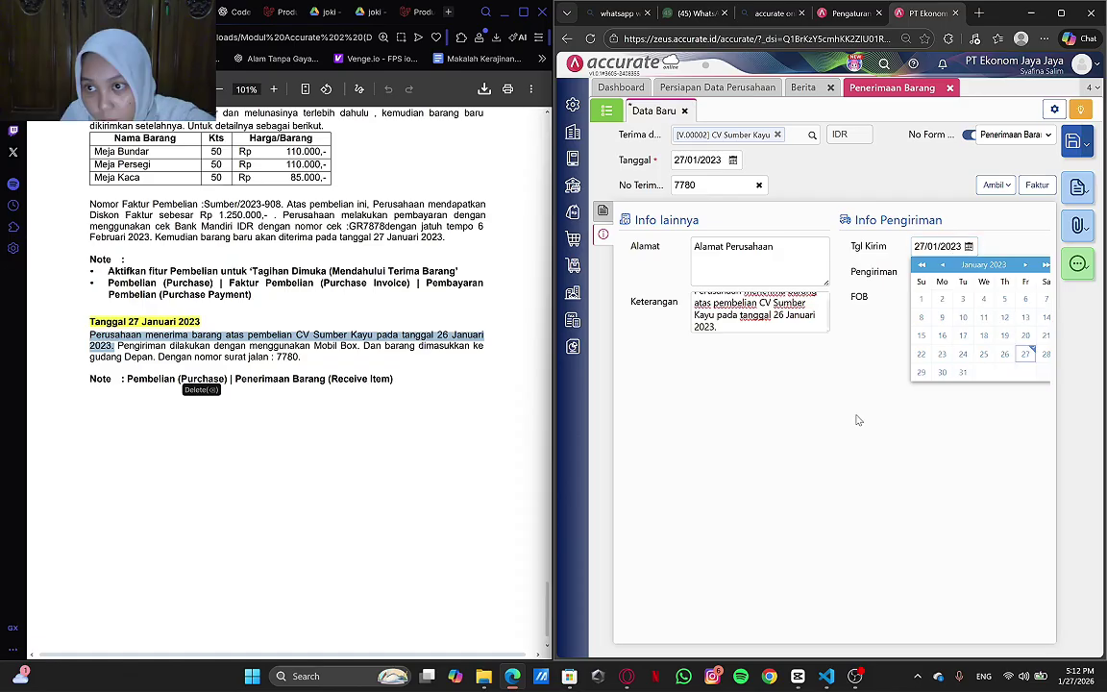
- Choose Mobil Box as the Pengiriman and save the goods receipt
click(1043, 273)
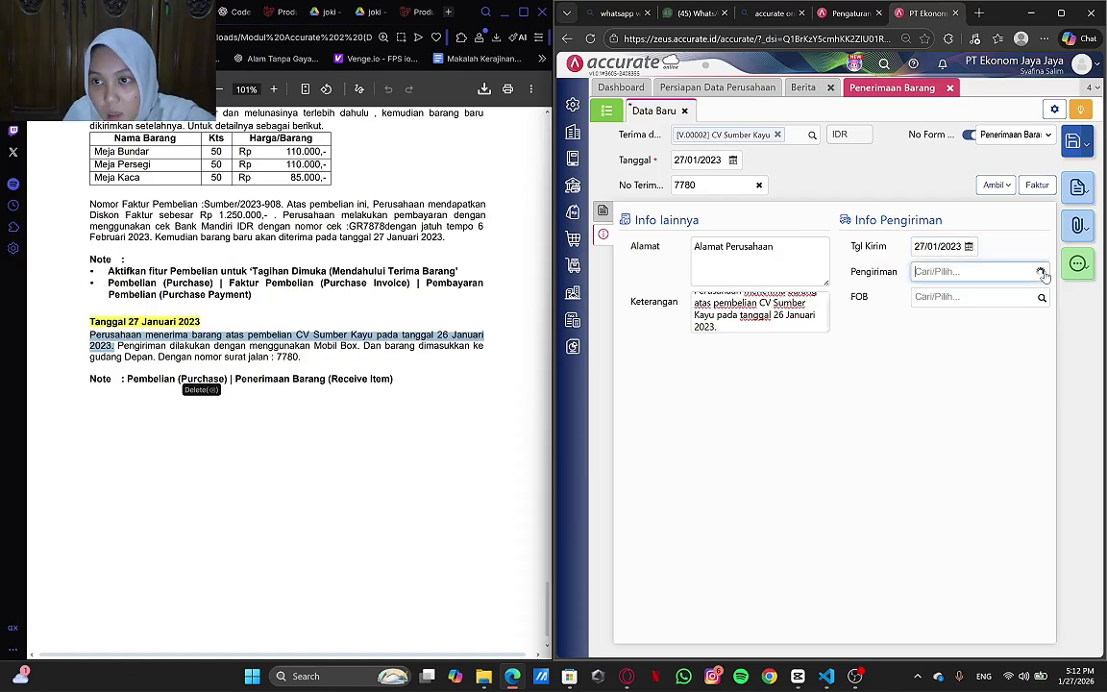
click(999, 294)
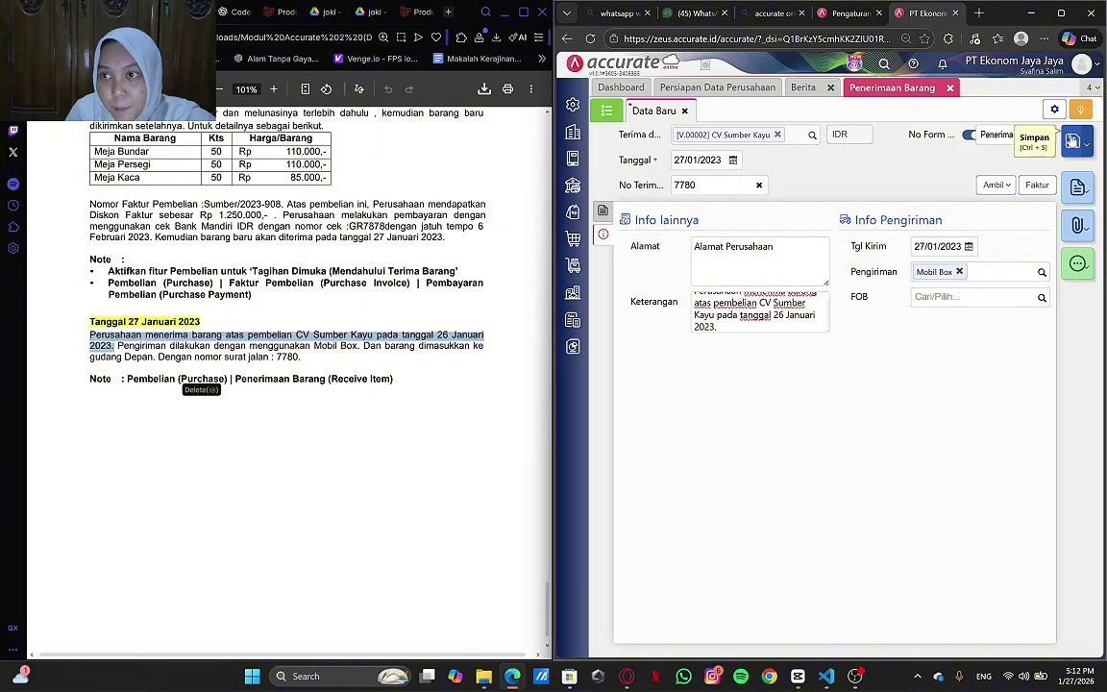
click(1072, 141)
click(167, 433)
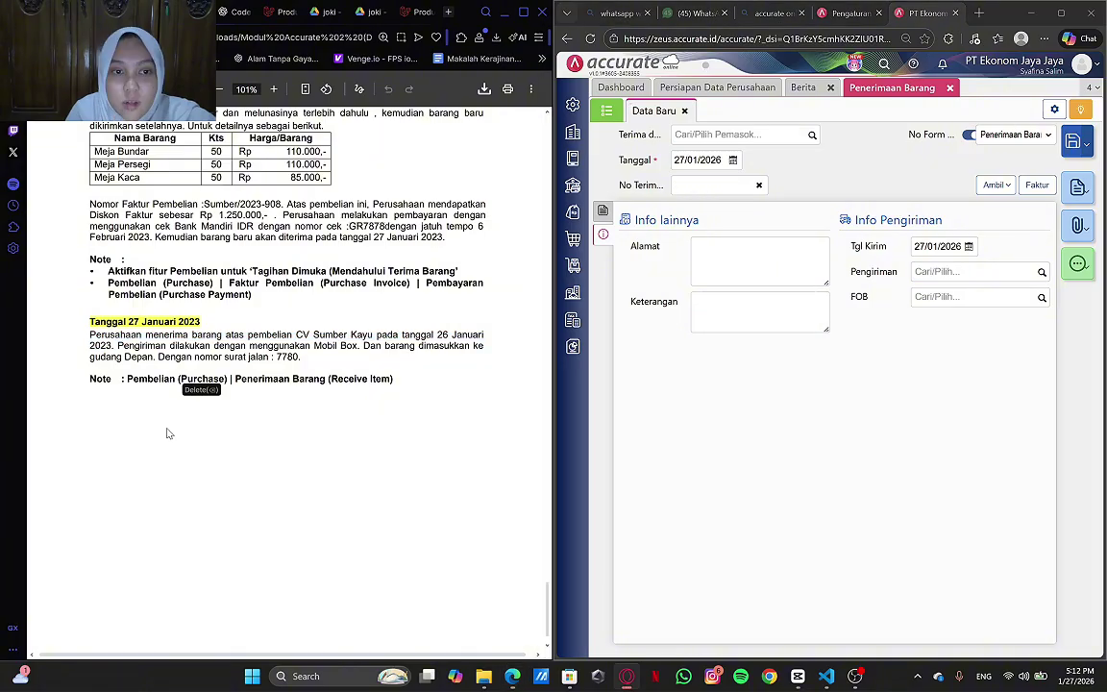